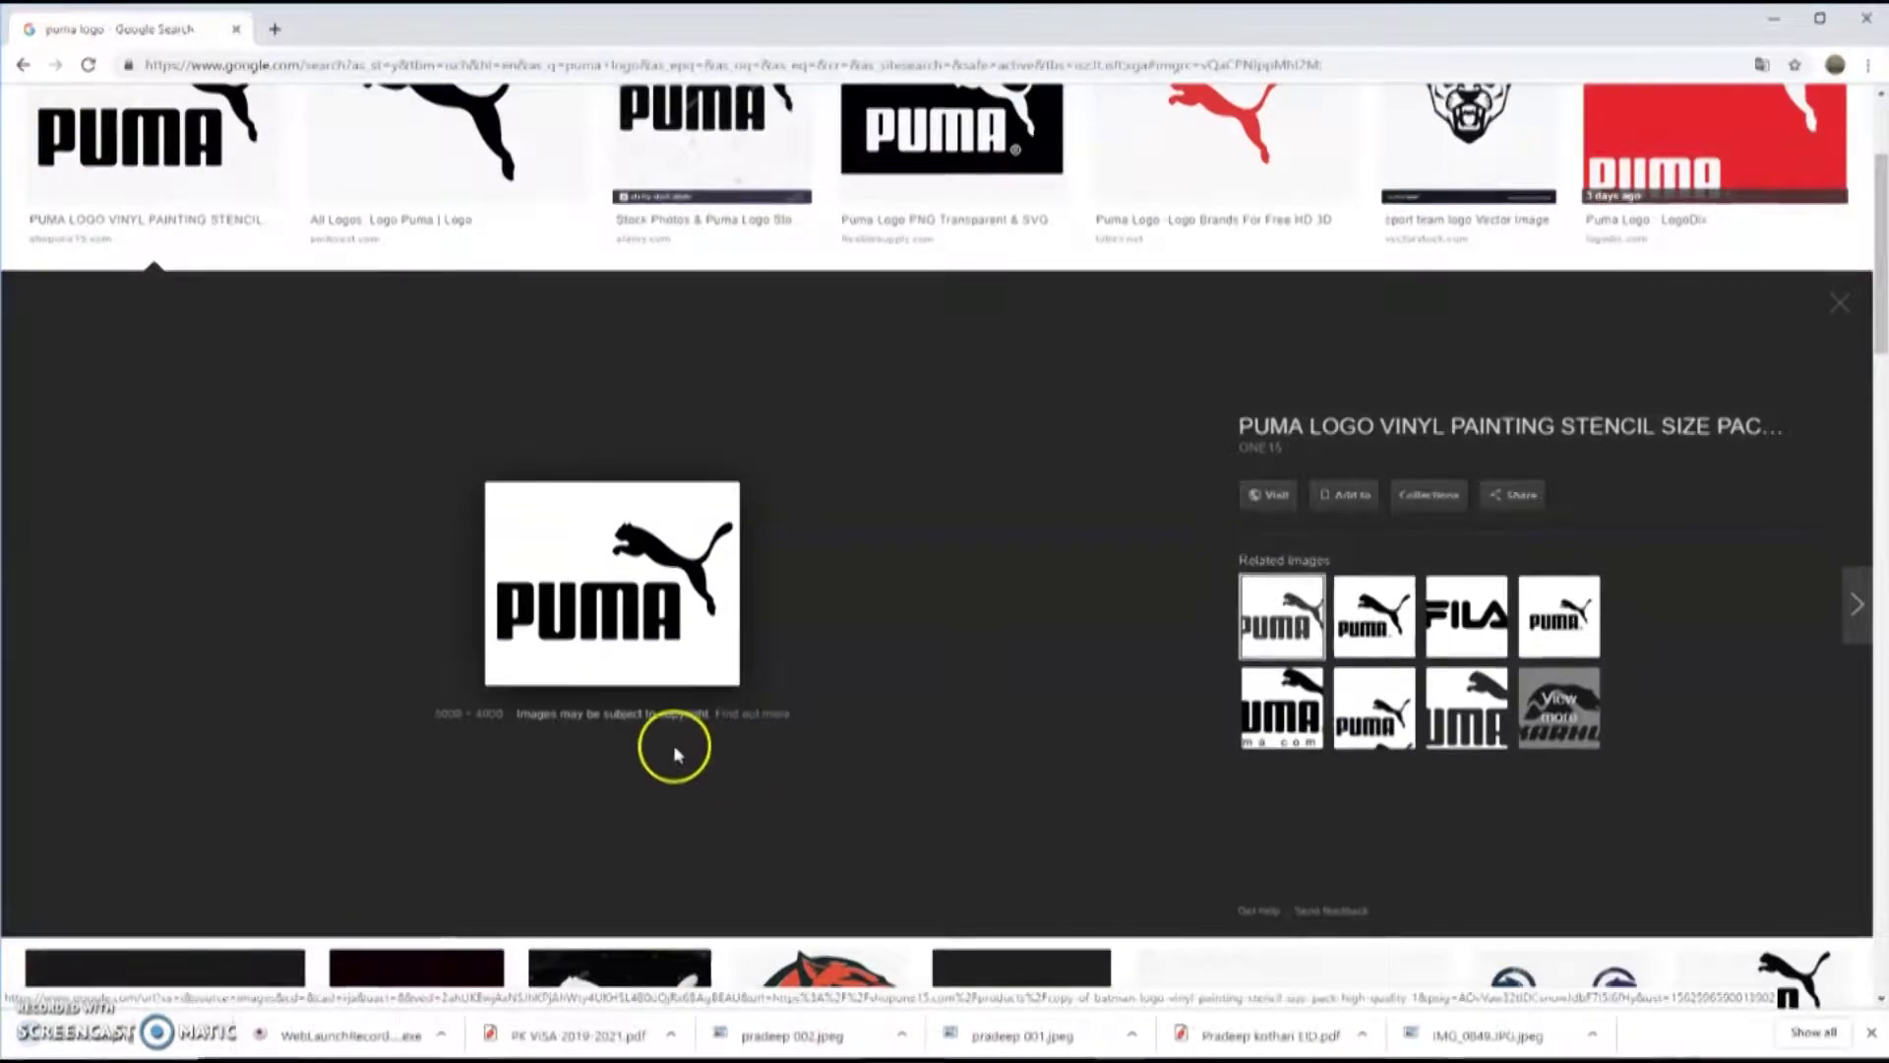
# - Search the images for the Adidas logo and save the first result, the black three-stripe logo from Logos Download
pyautogui.scroll(3, 264, 169)
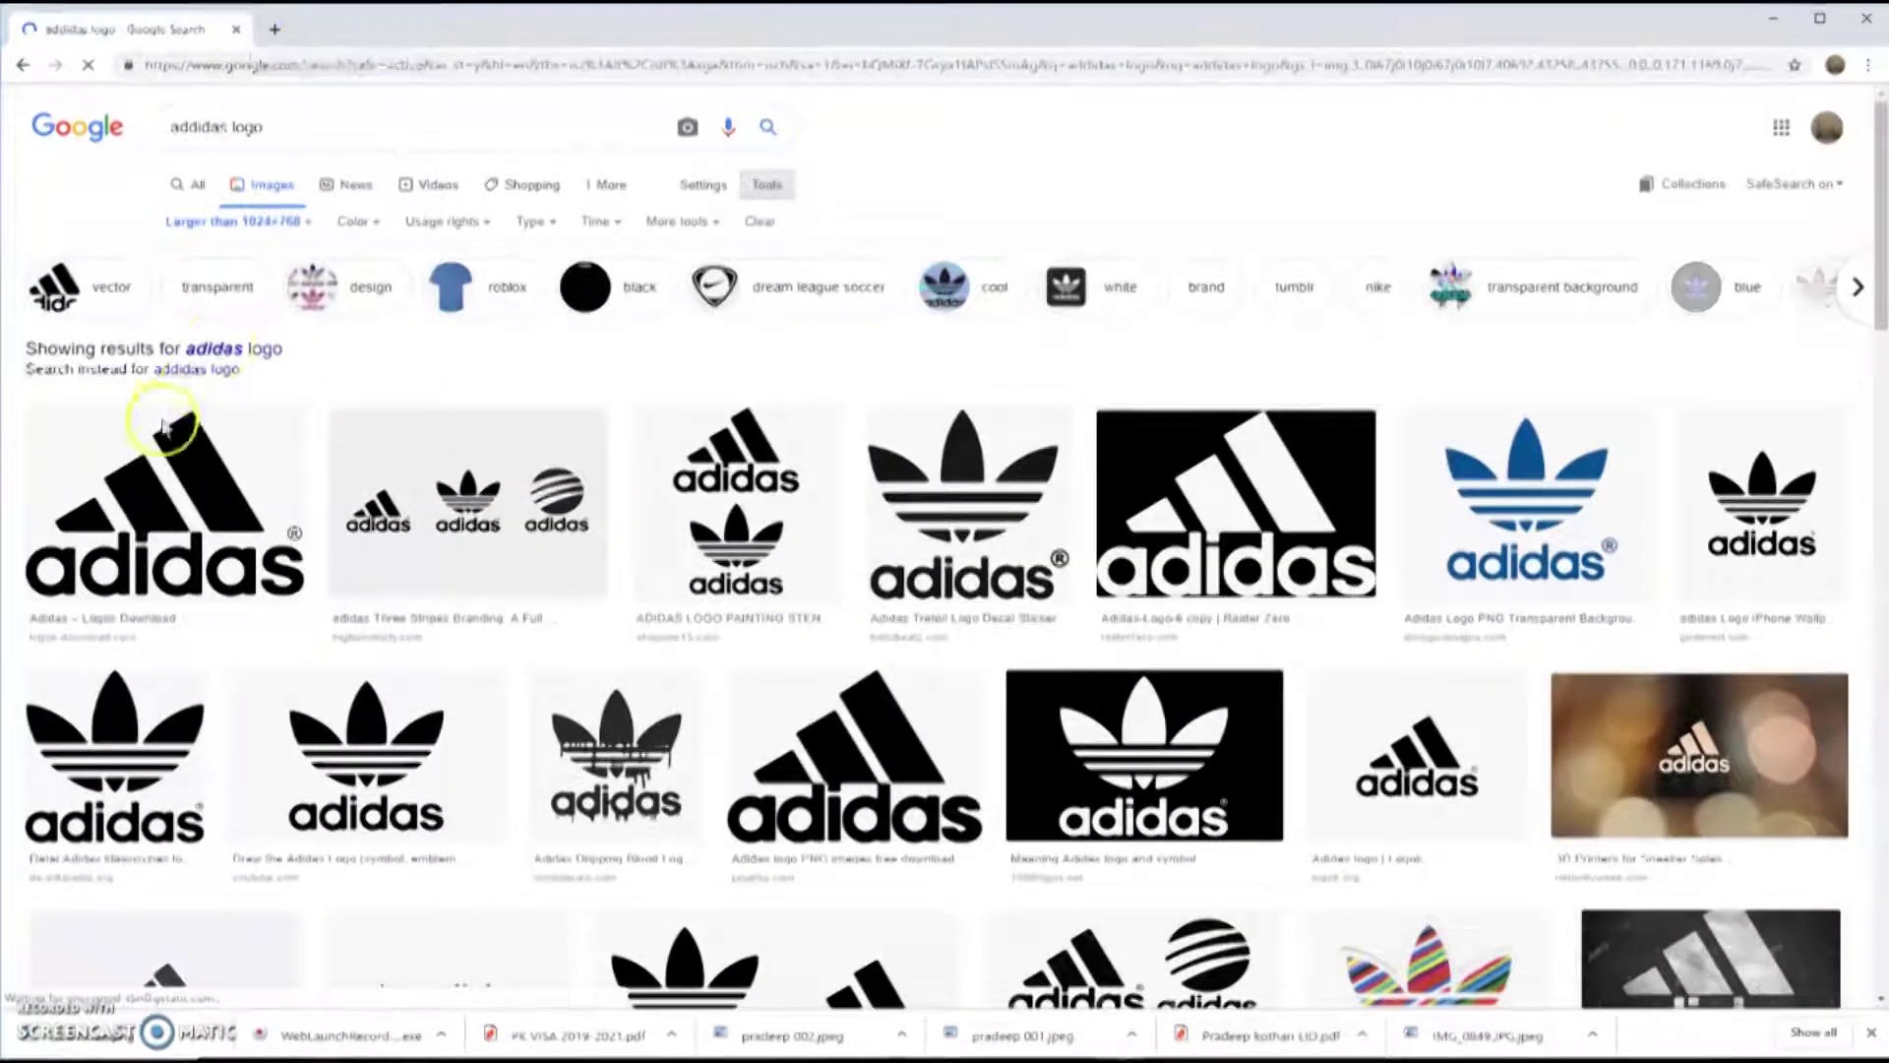
pyautogui.click(163, 425)
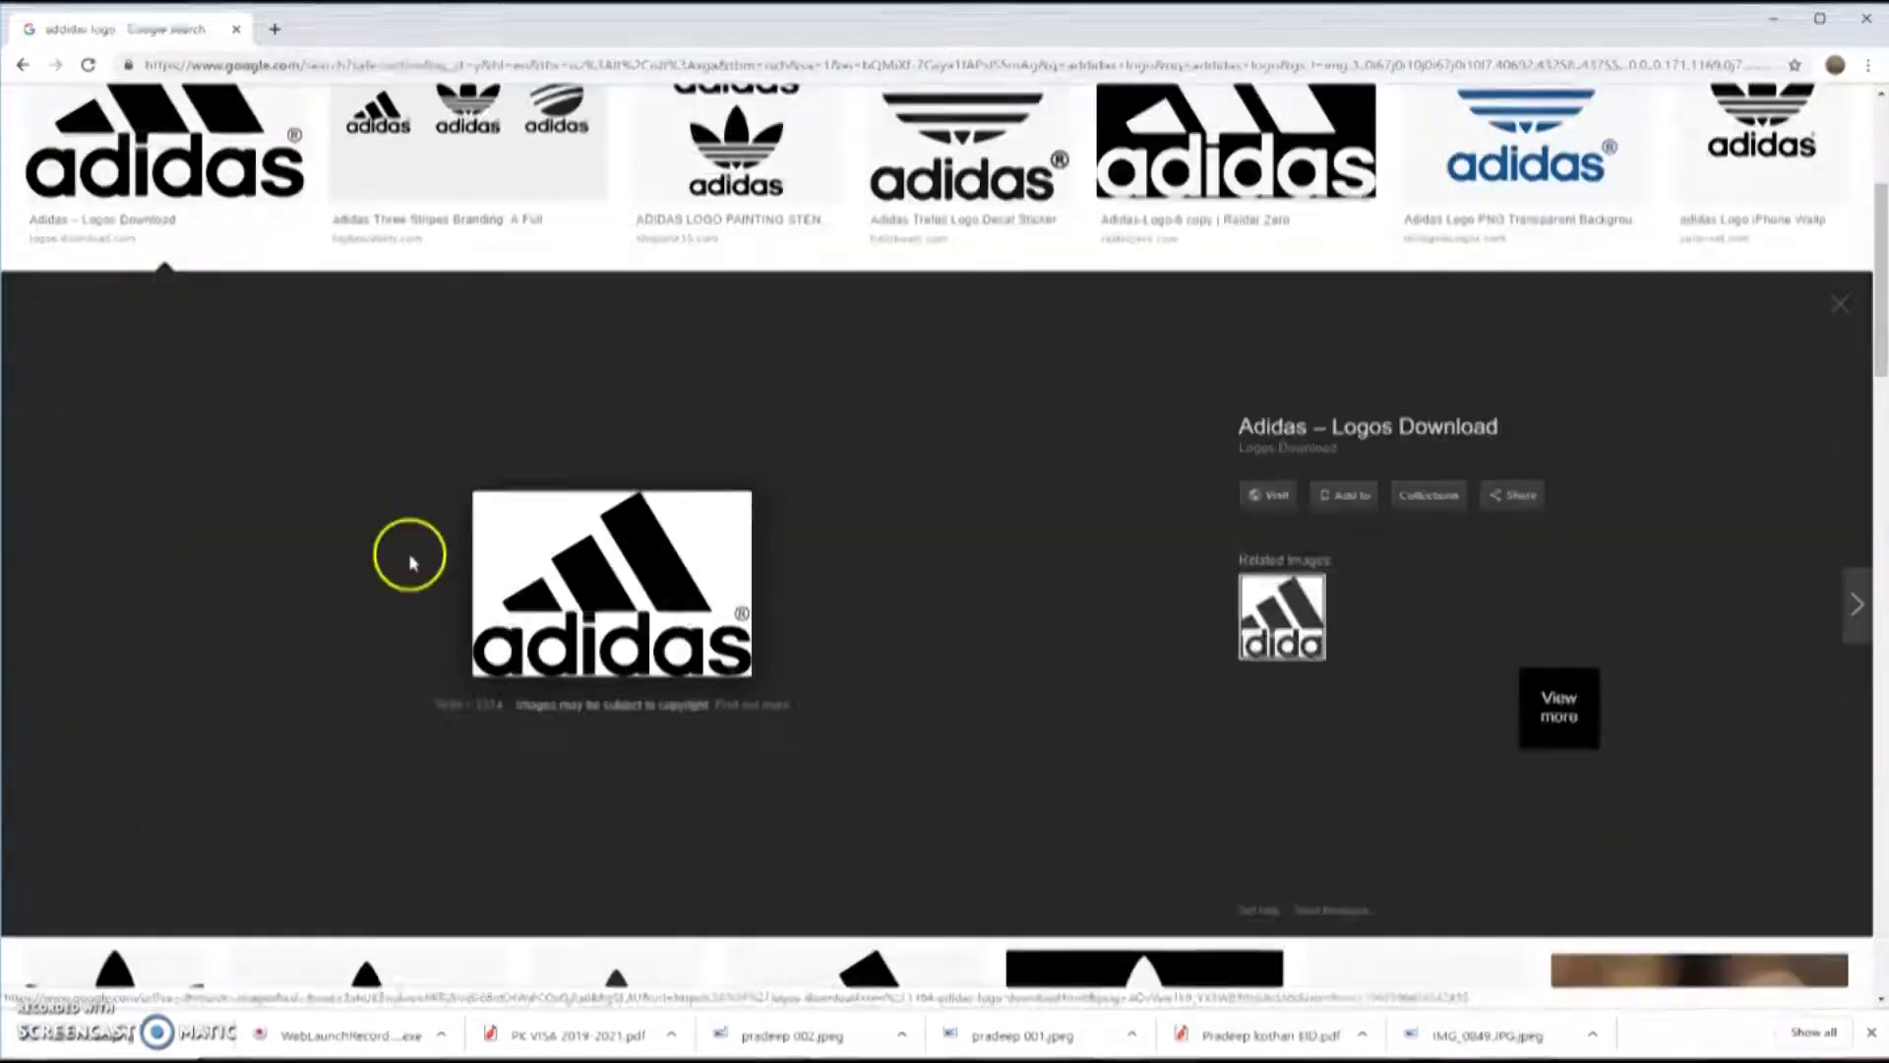
pyautogui.rightClick(610, 612)
pyautogui.click(691, 785)
pyautogui.press('Return')
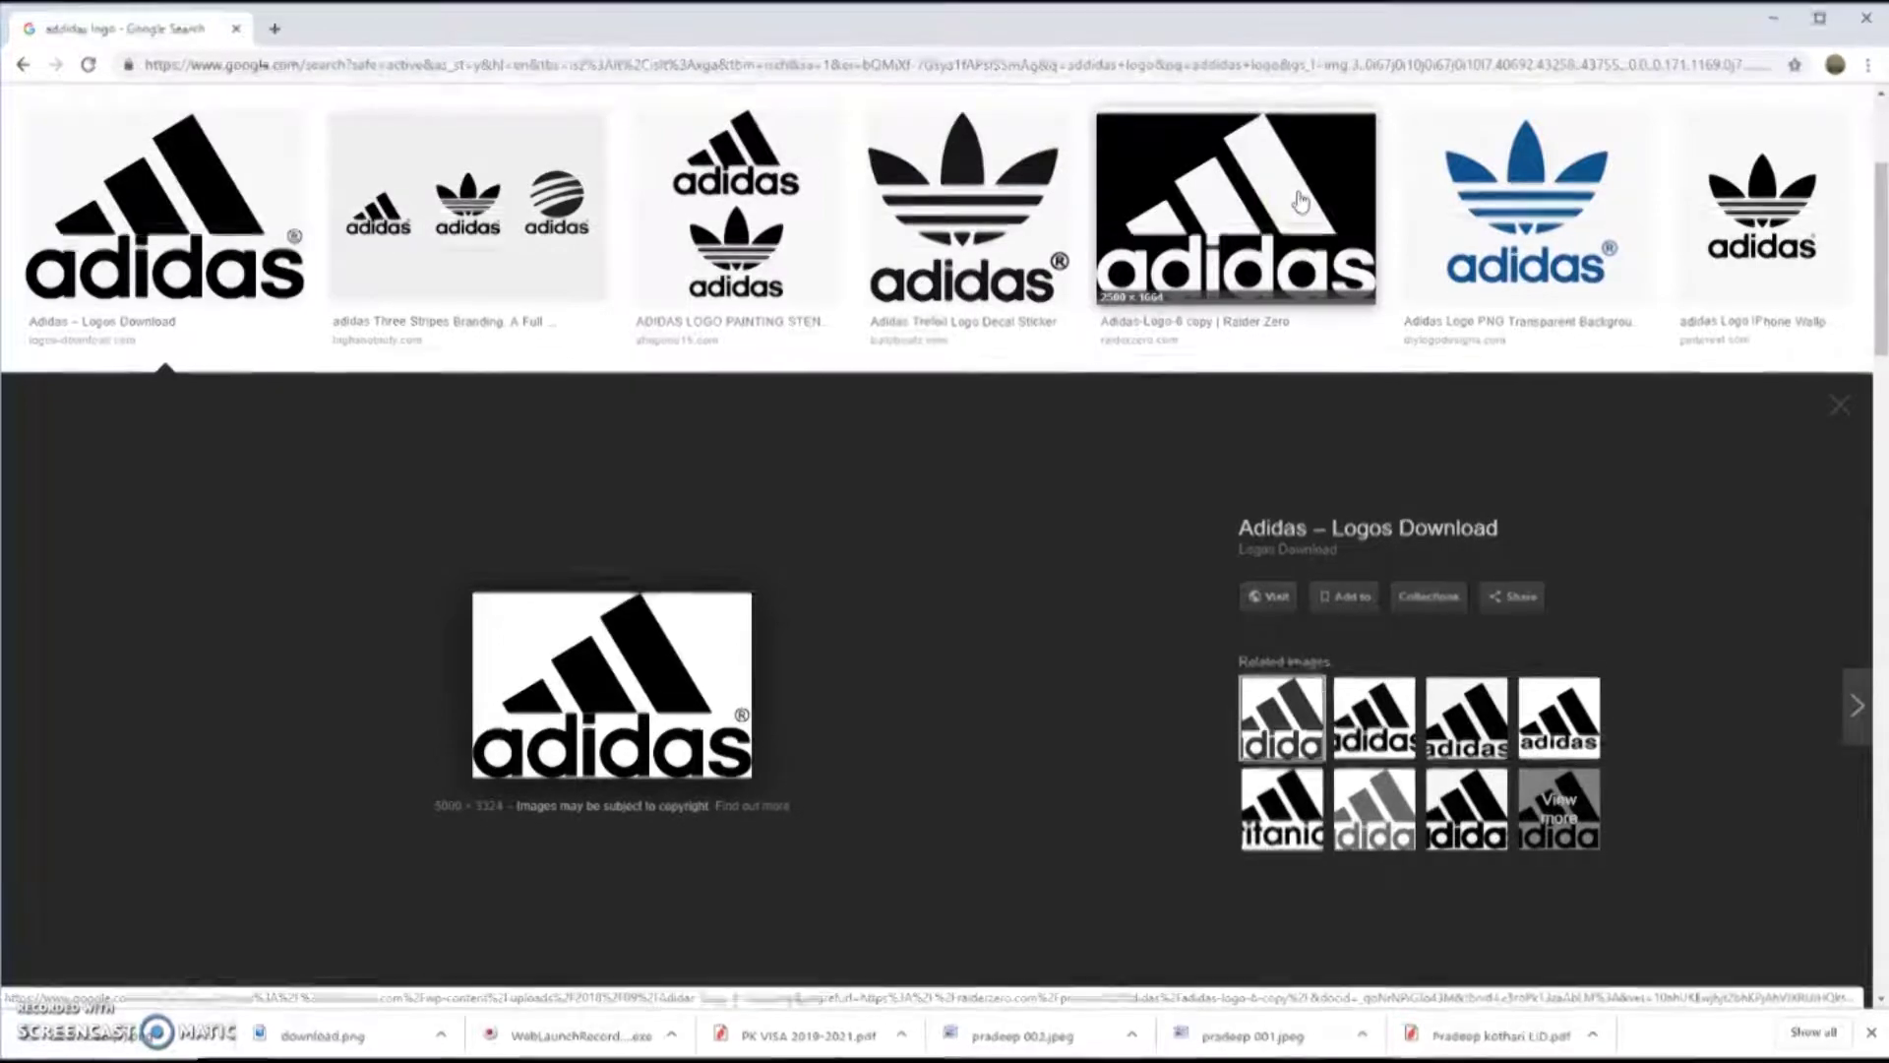
# - Change the image search to "nike logo"
pyautogui.click(1016, 601)
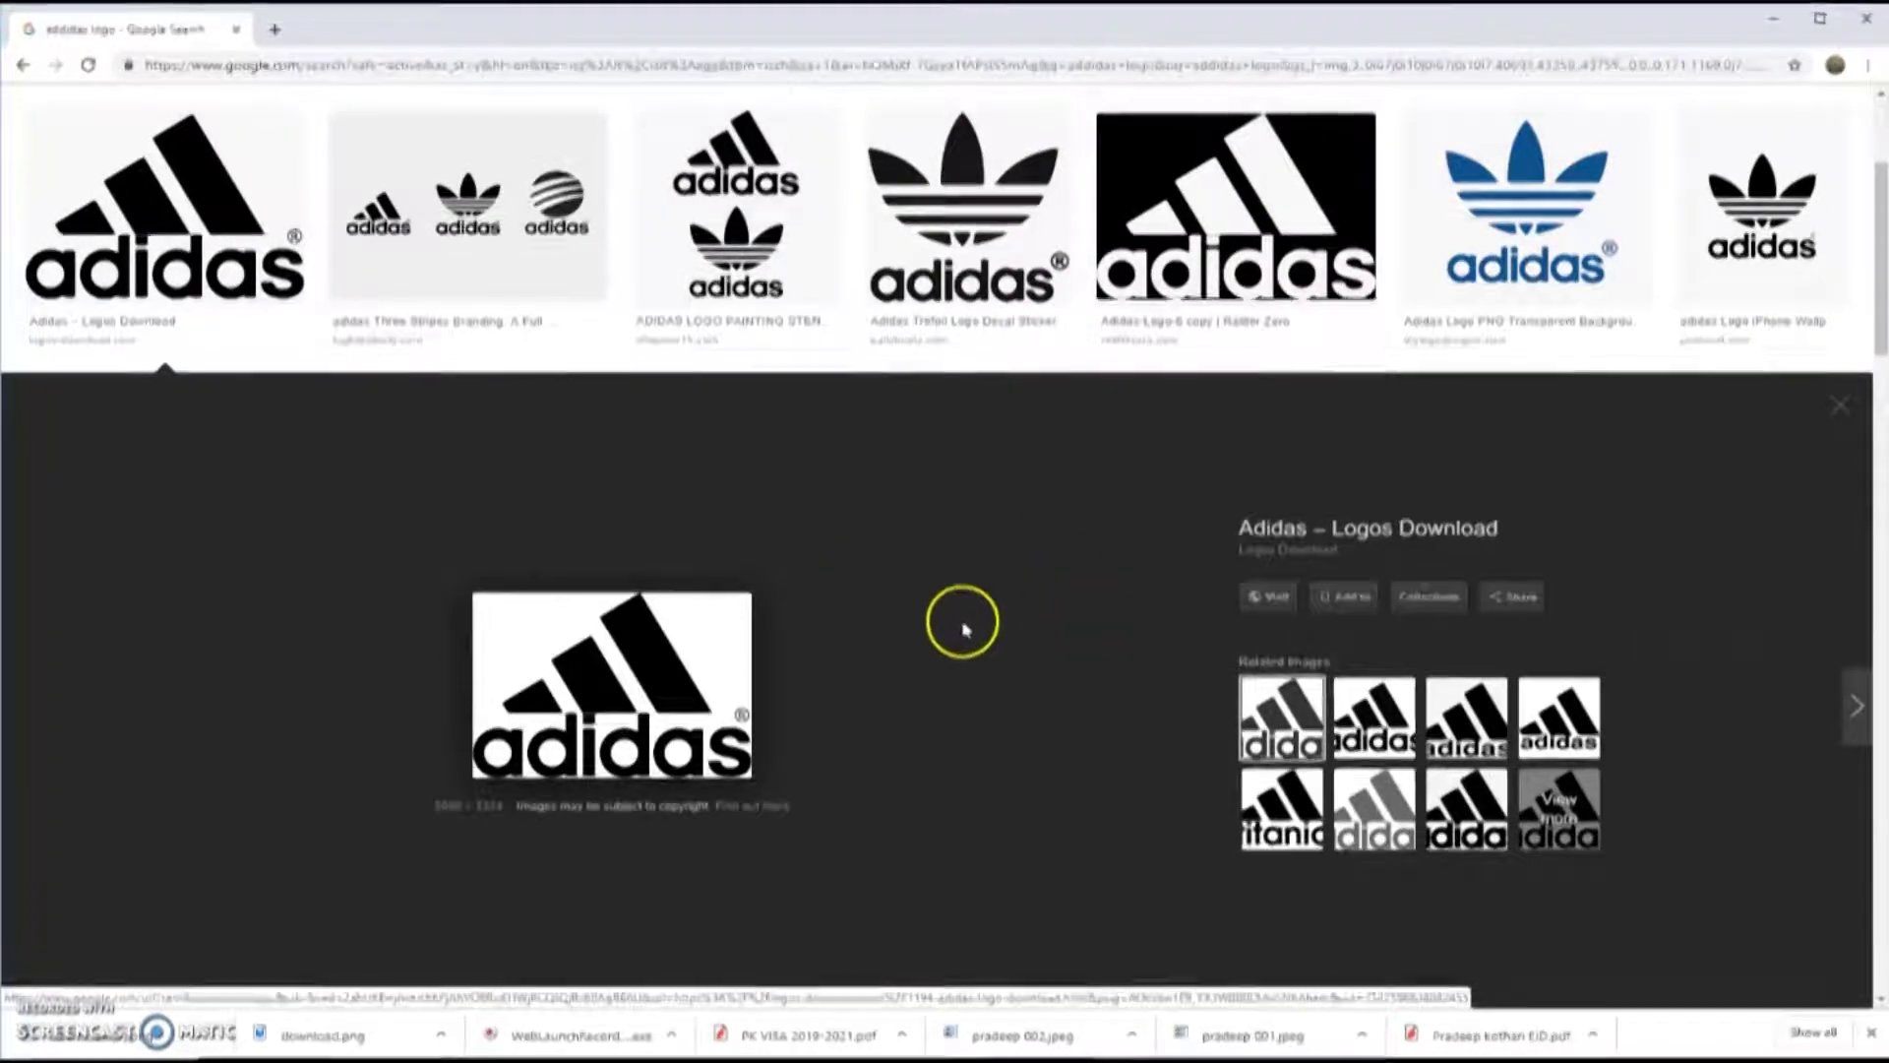
pyautogui.scroll(-2, 889, 671)
pyautogui.scroll(3, 892, 677)
pyautogui.scroll(3, 890, 672)
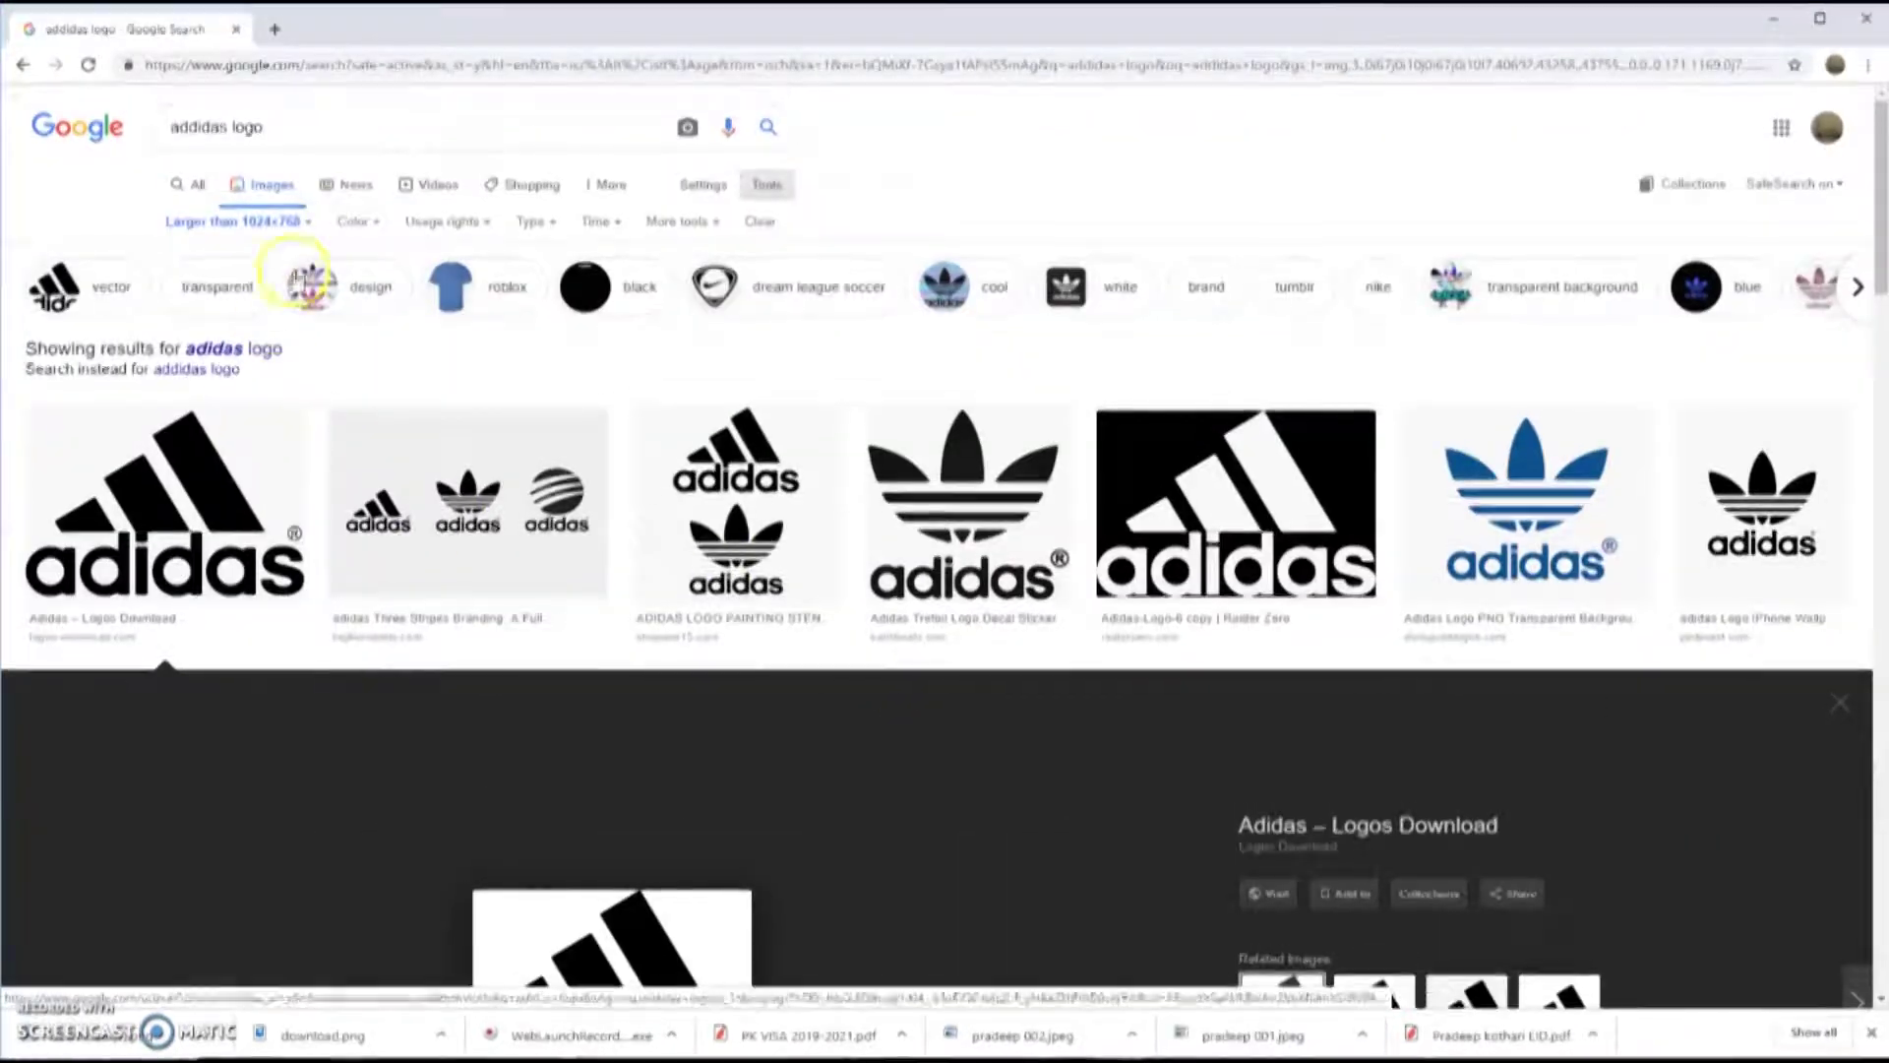
pyautogui.doubleClick(218, 126)
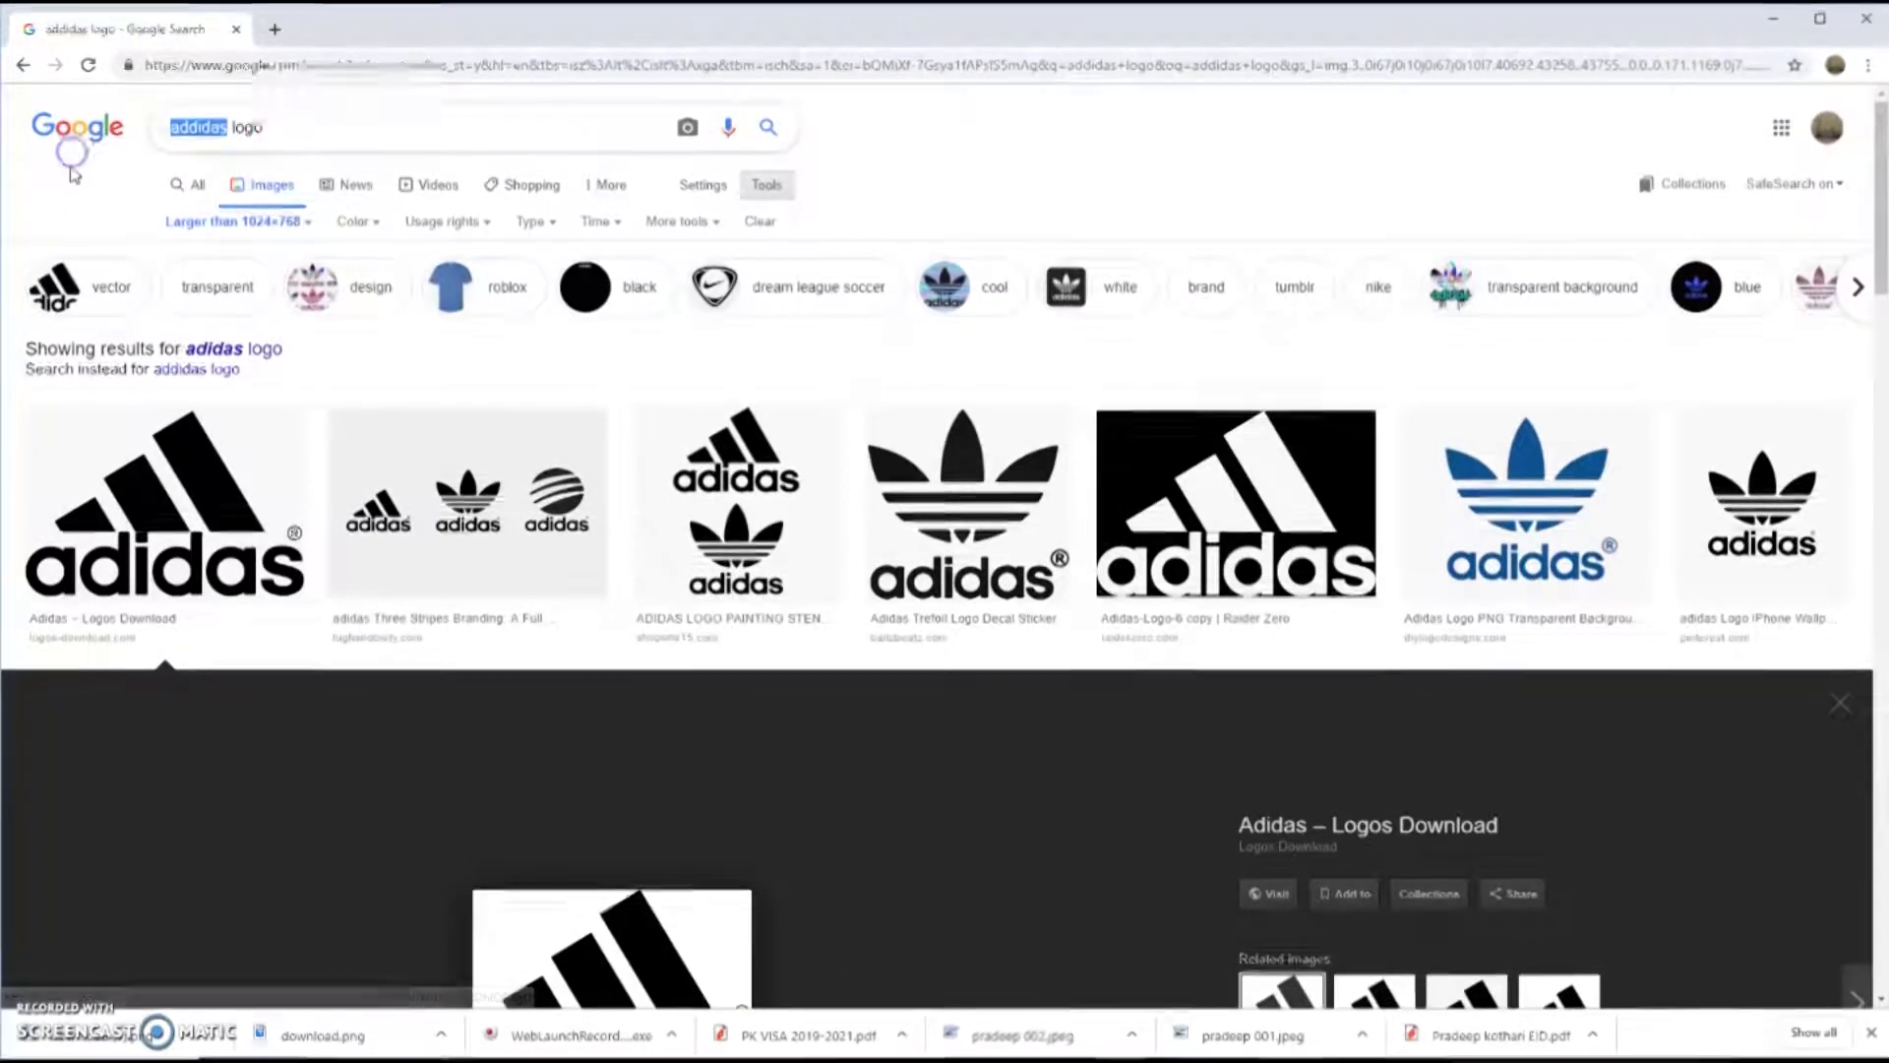
pyautogui.write('nike')
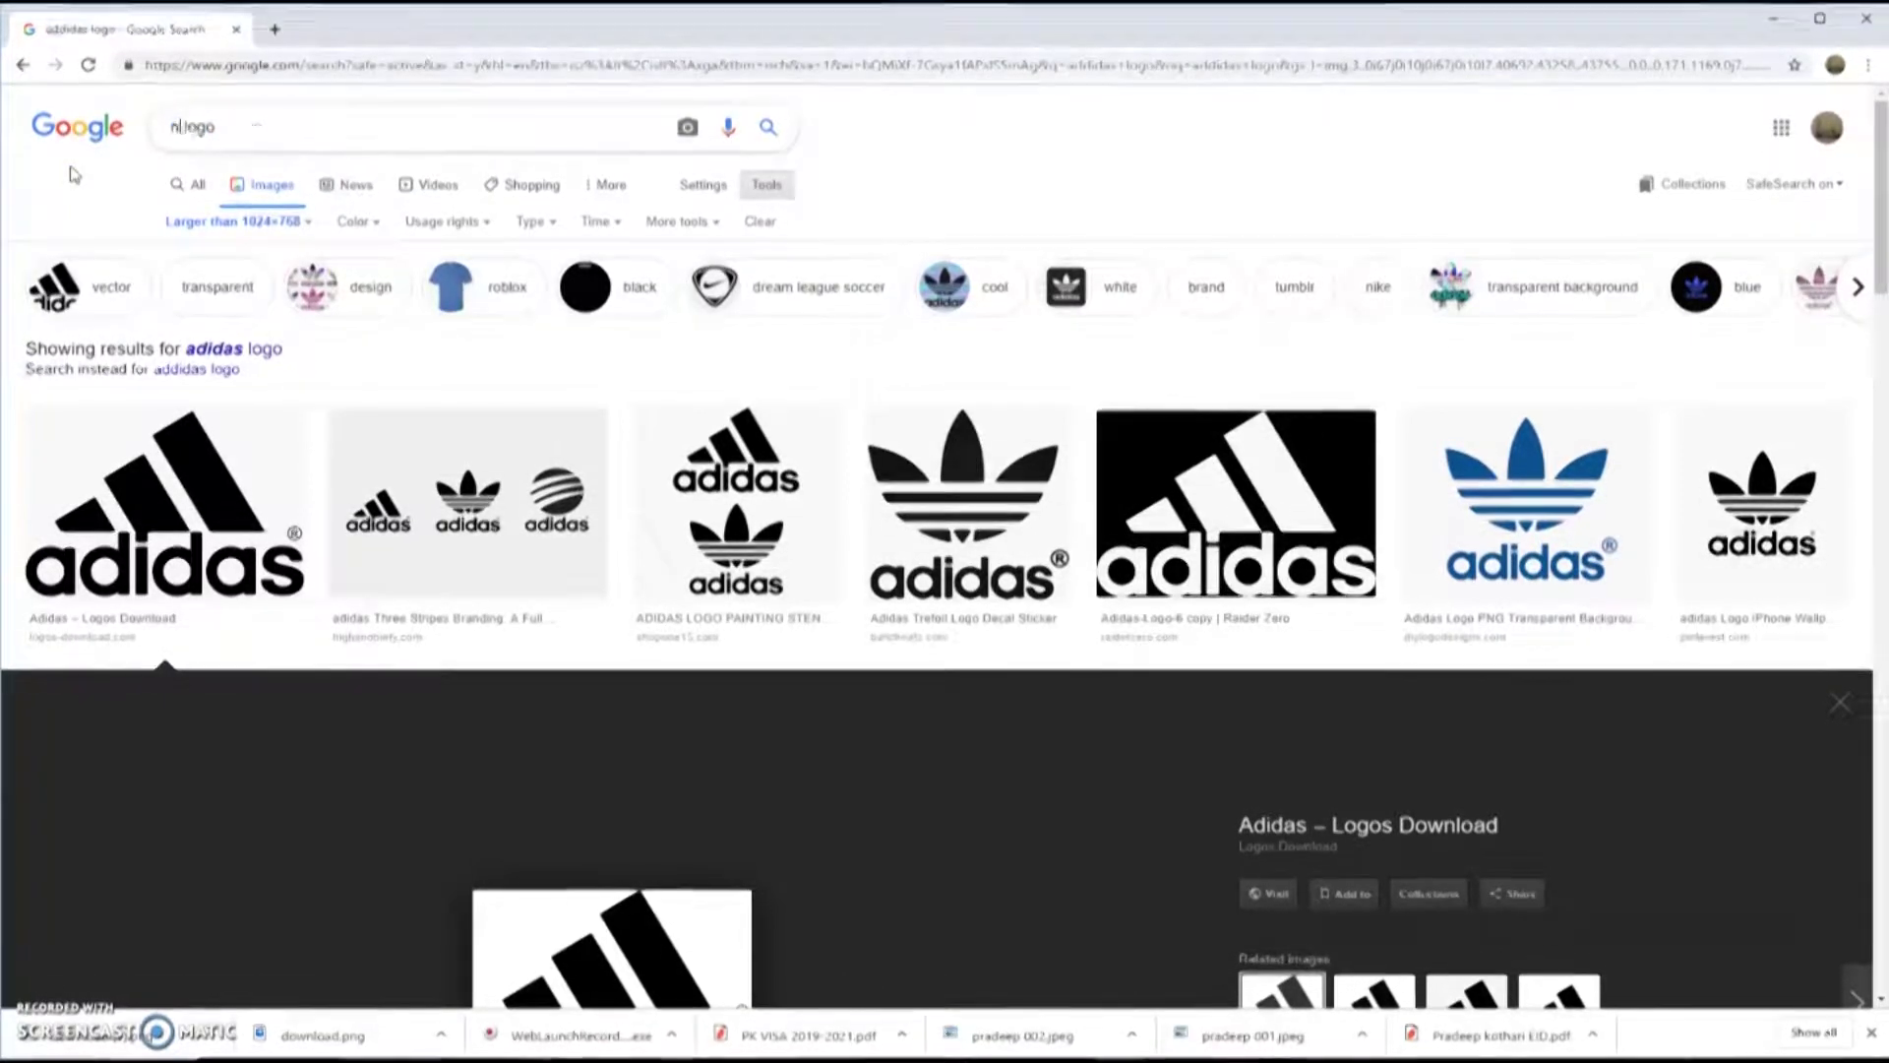
pyautogui.press('Return')
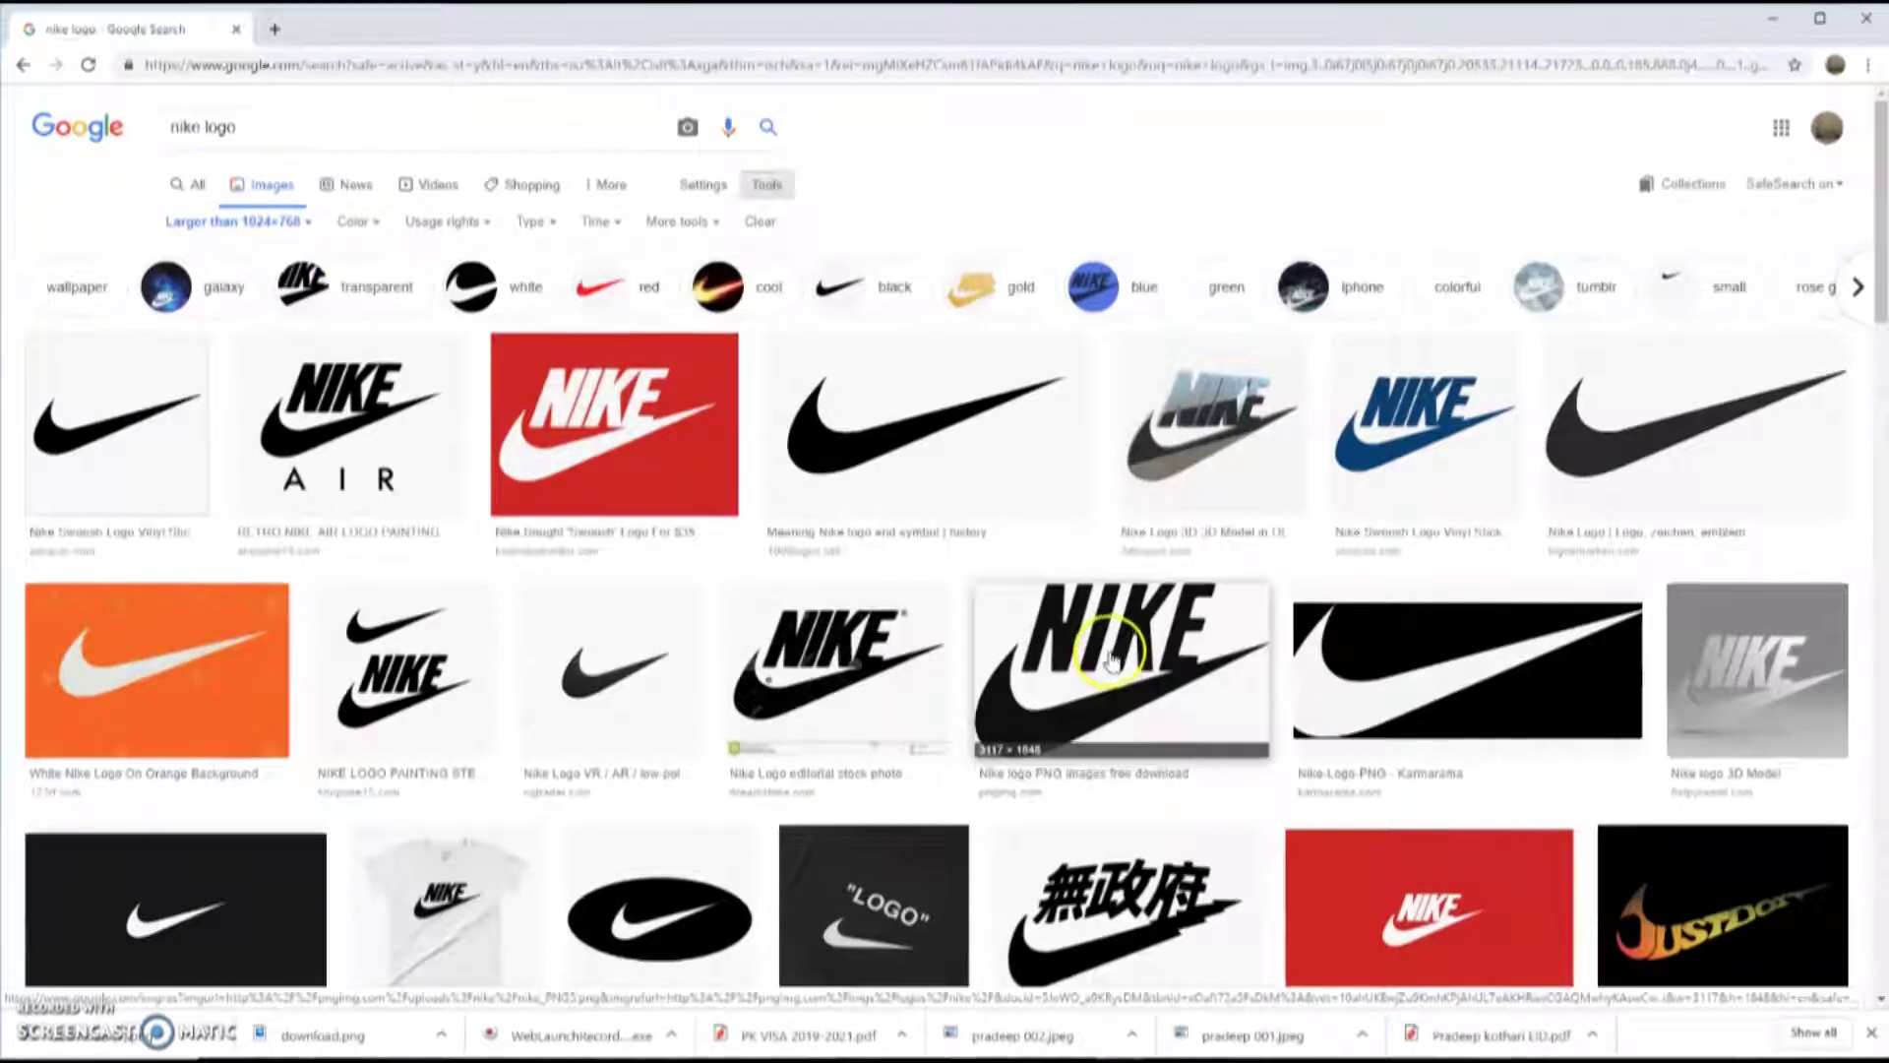
# - Preview the "Nike logo PNG images free download" result and save its image
pyautogui.click(1110, 673)
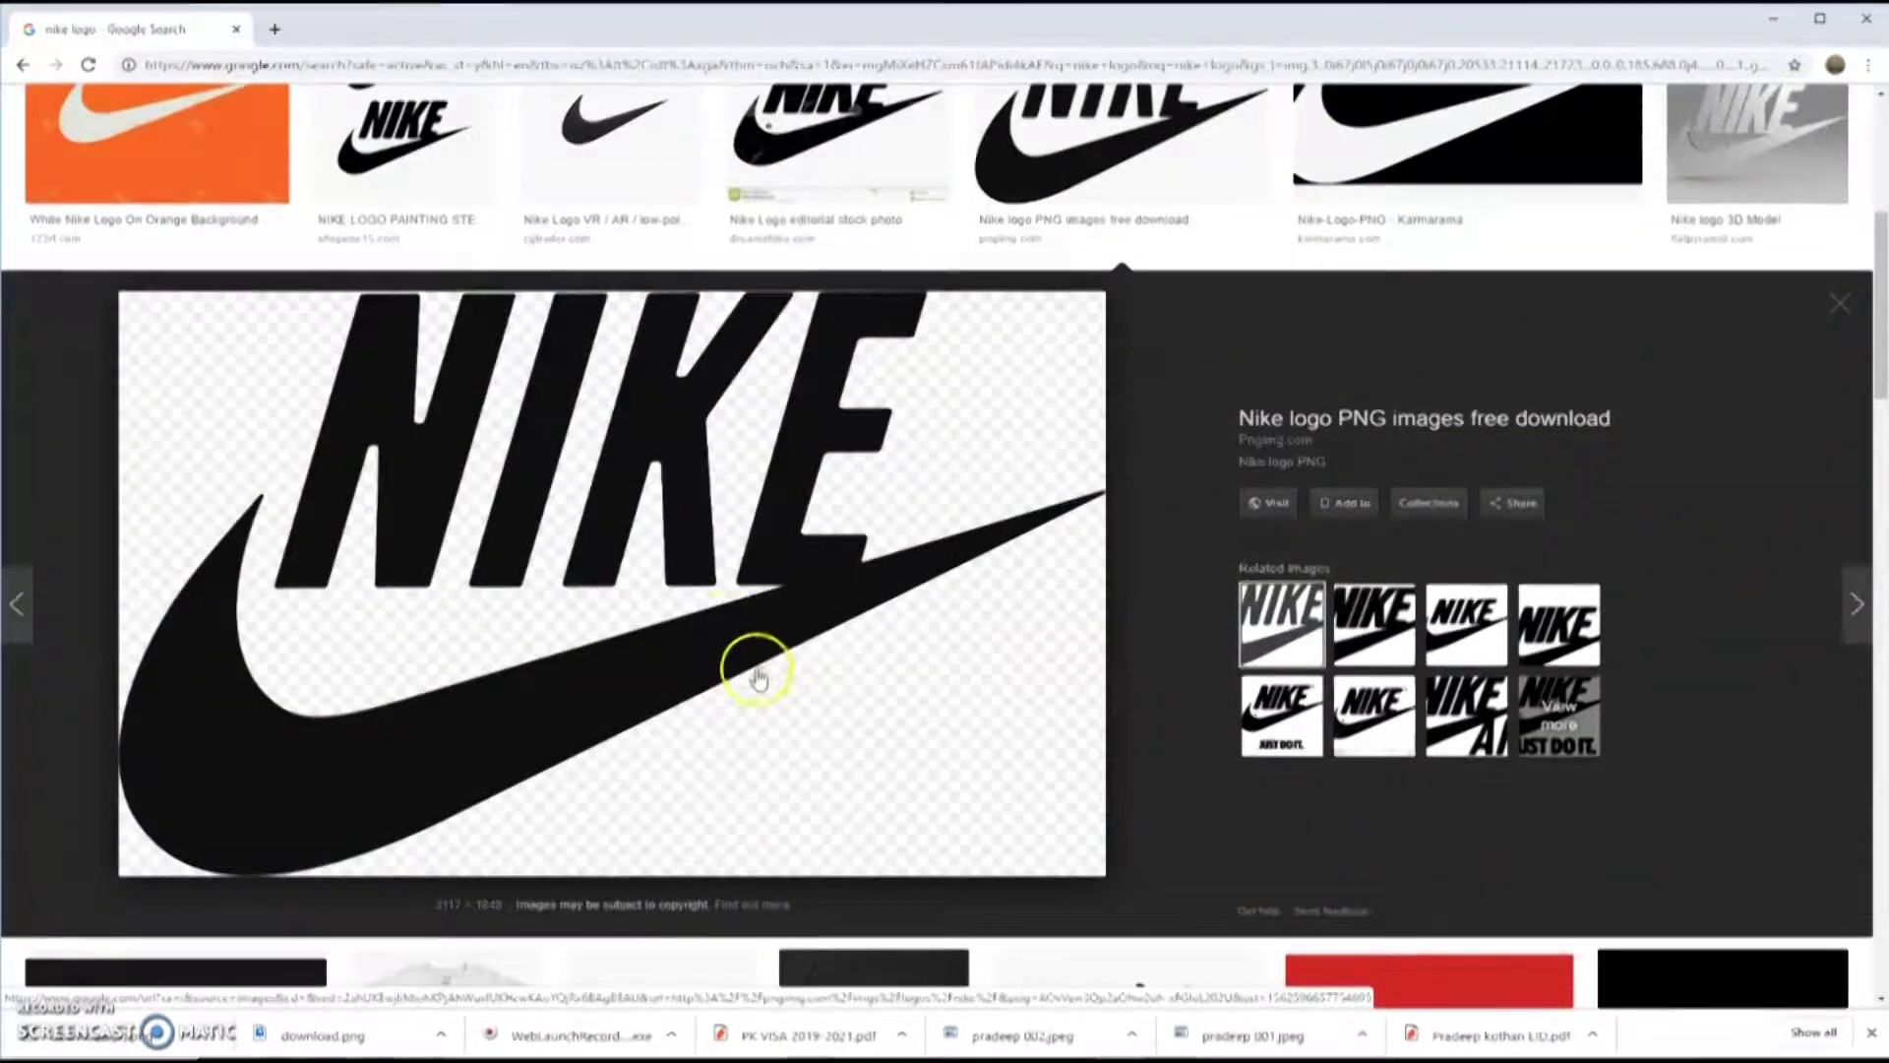
pyautogui.rightClick(732, 628)
pyautogui.click(788, 808)
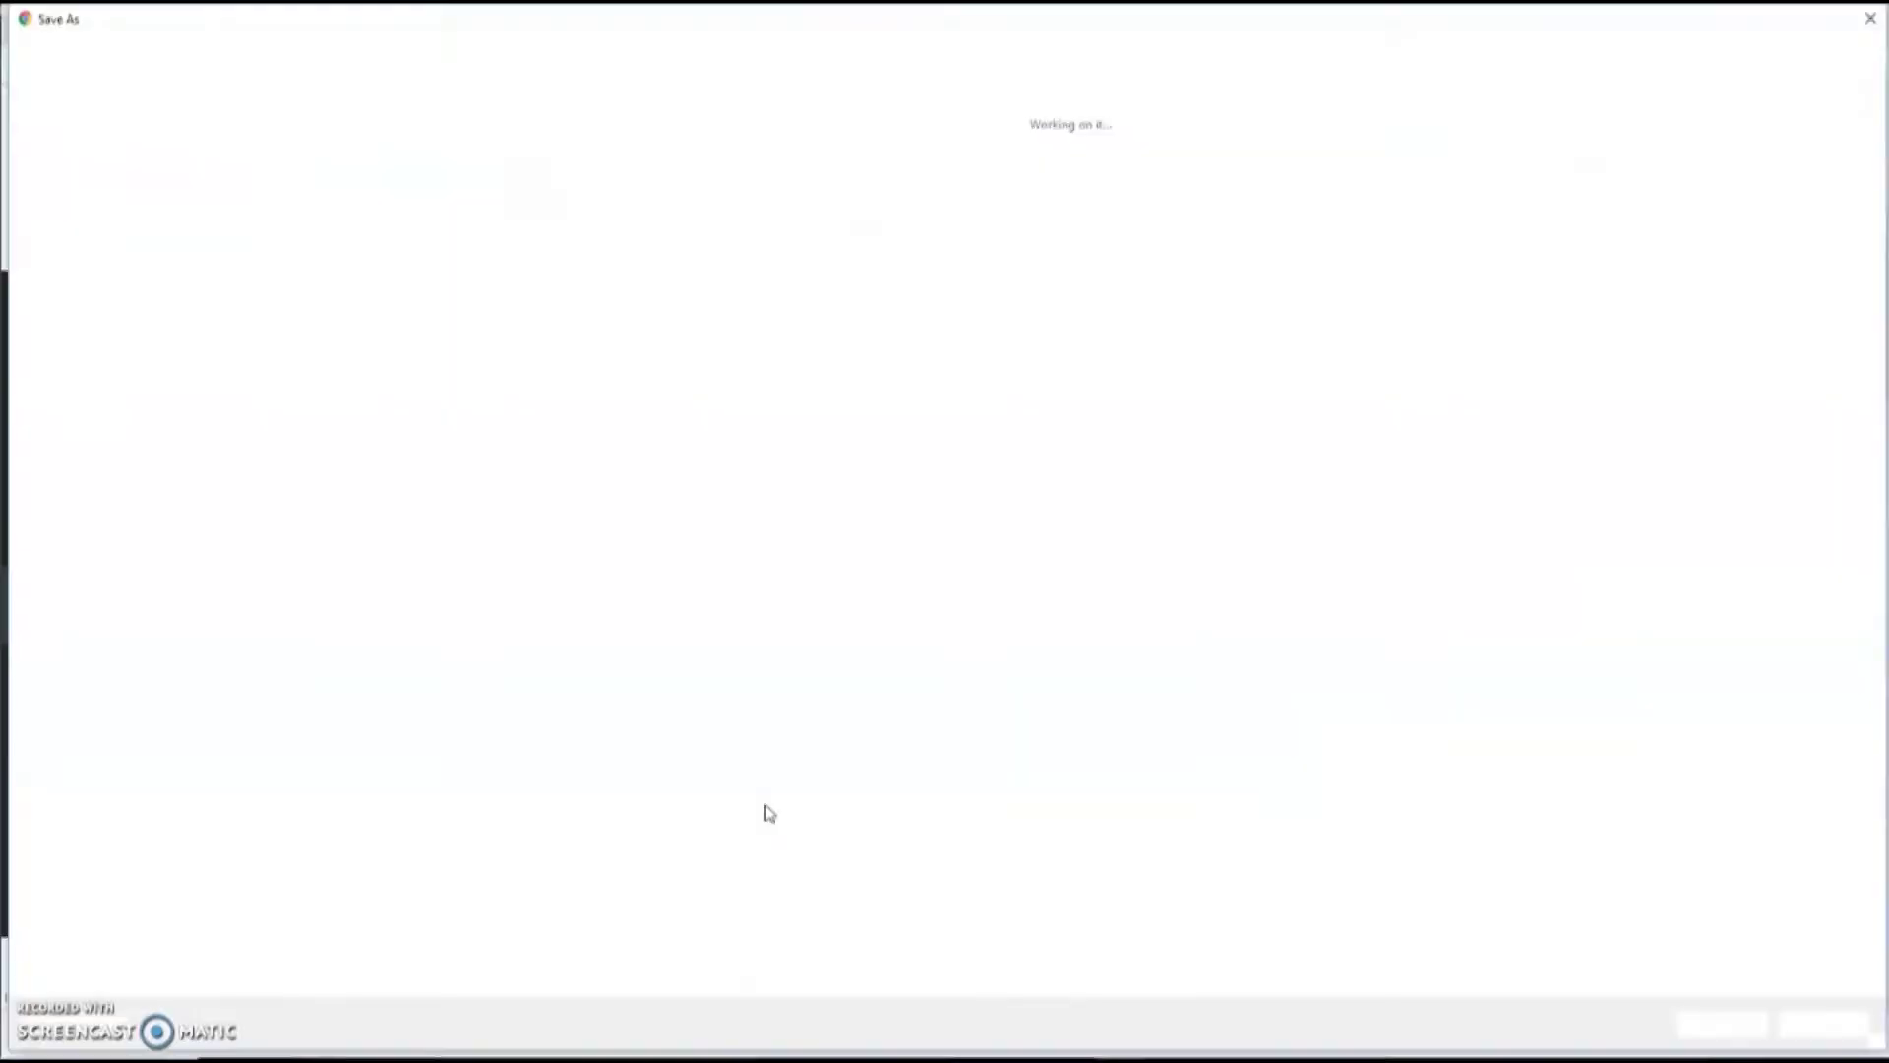
pyautogui.press('Return')
# - Change the image search to "reebok logo"
pyautogui.scroll(5, 335, 325)
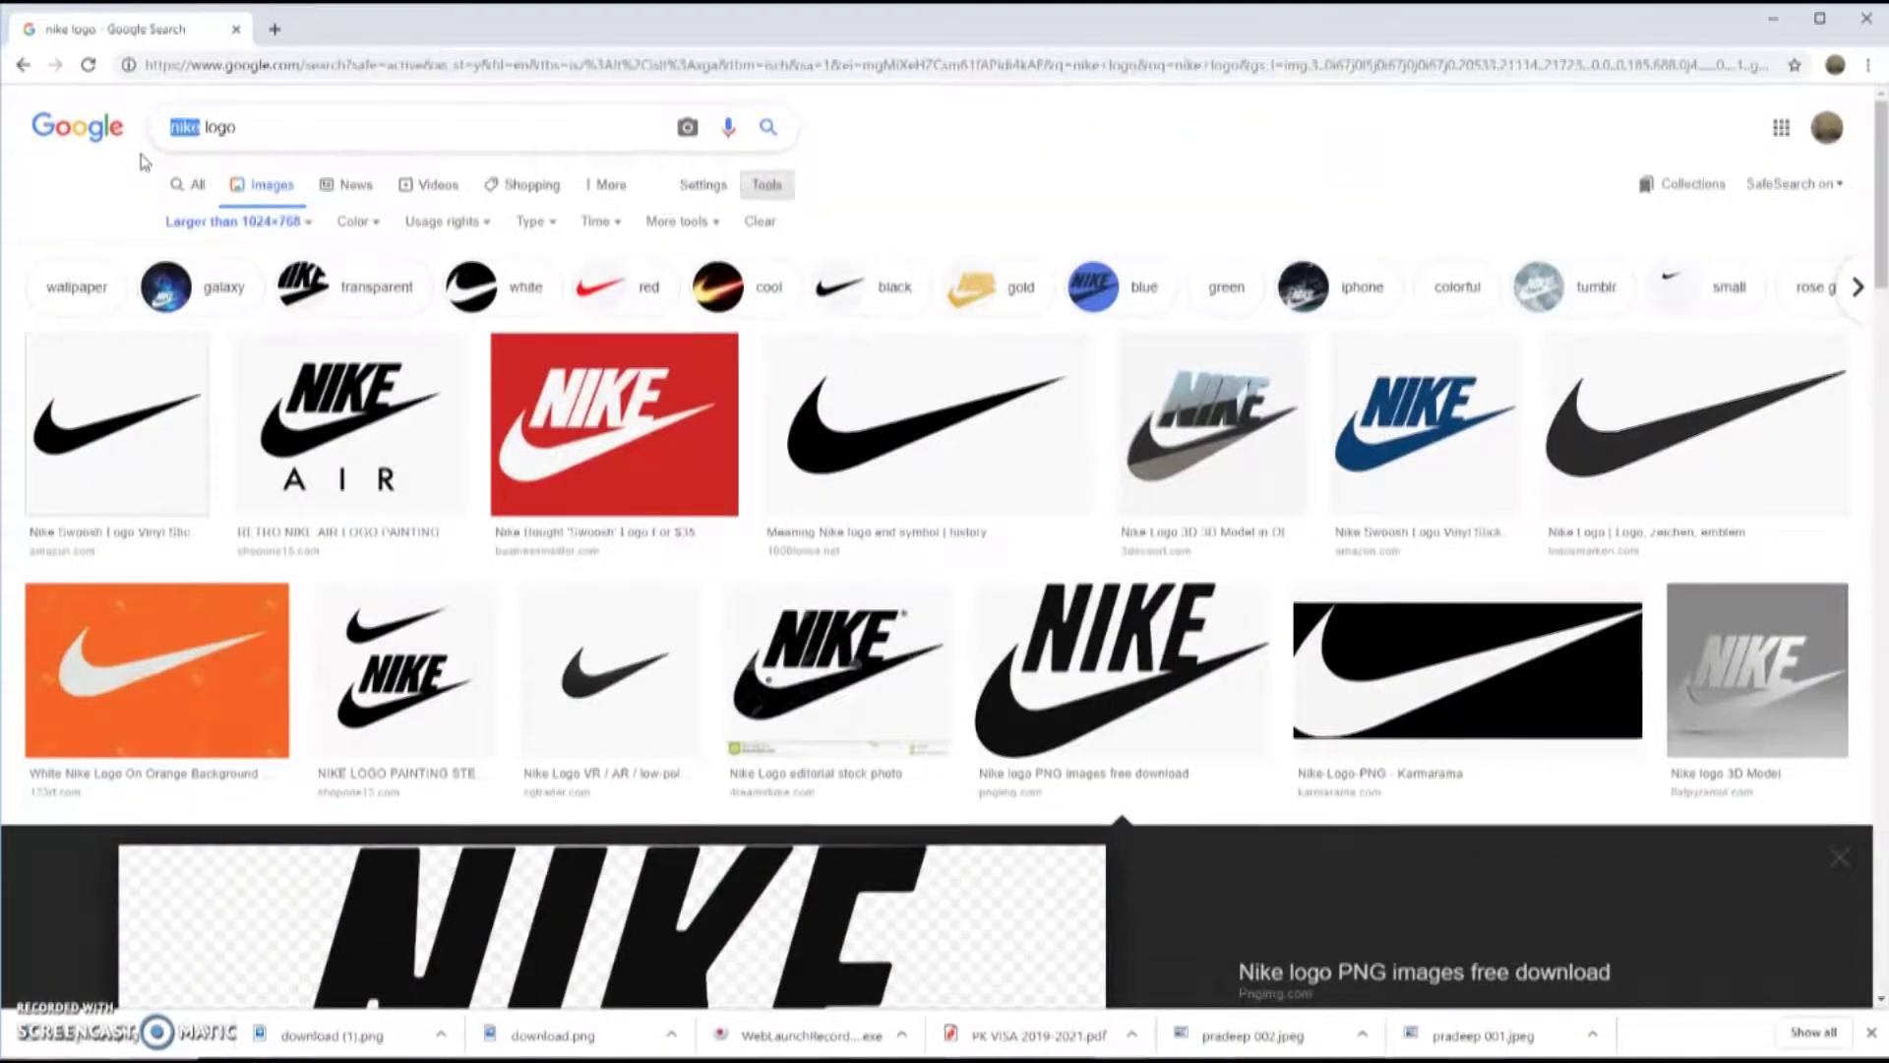
pyautogui.write('fre')
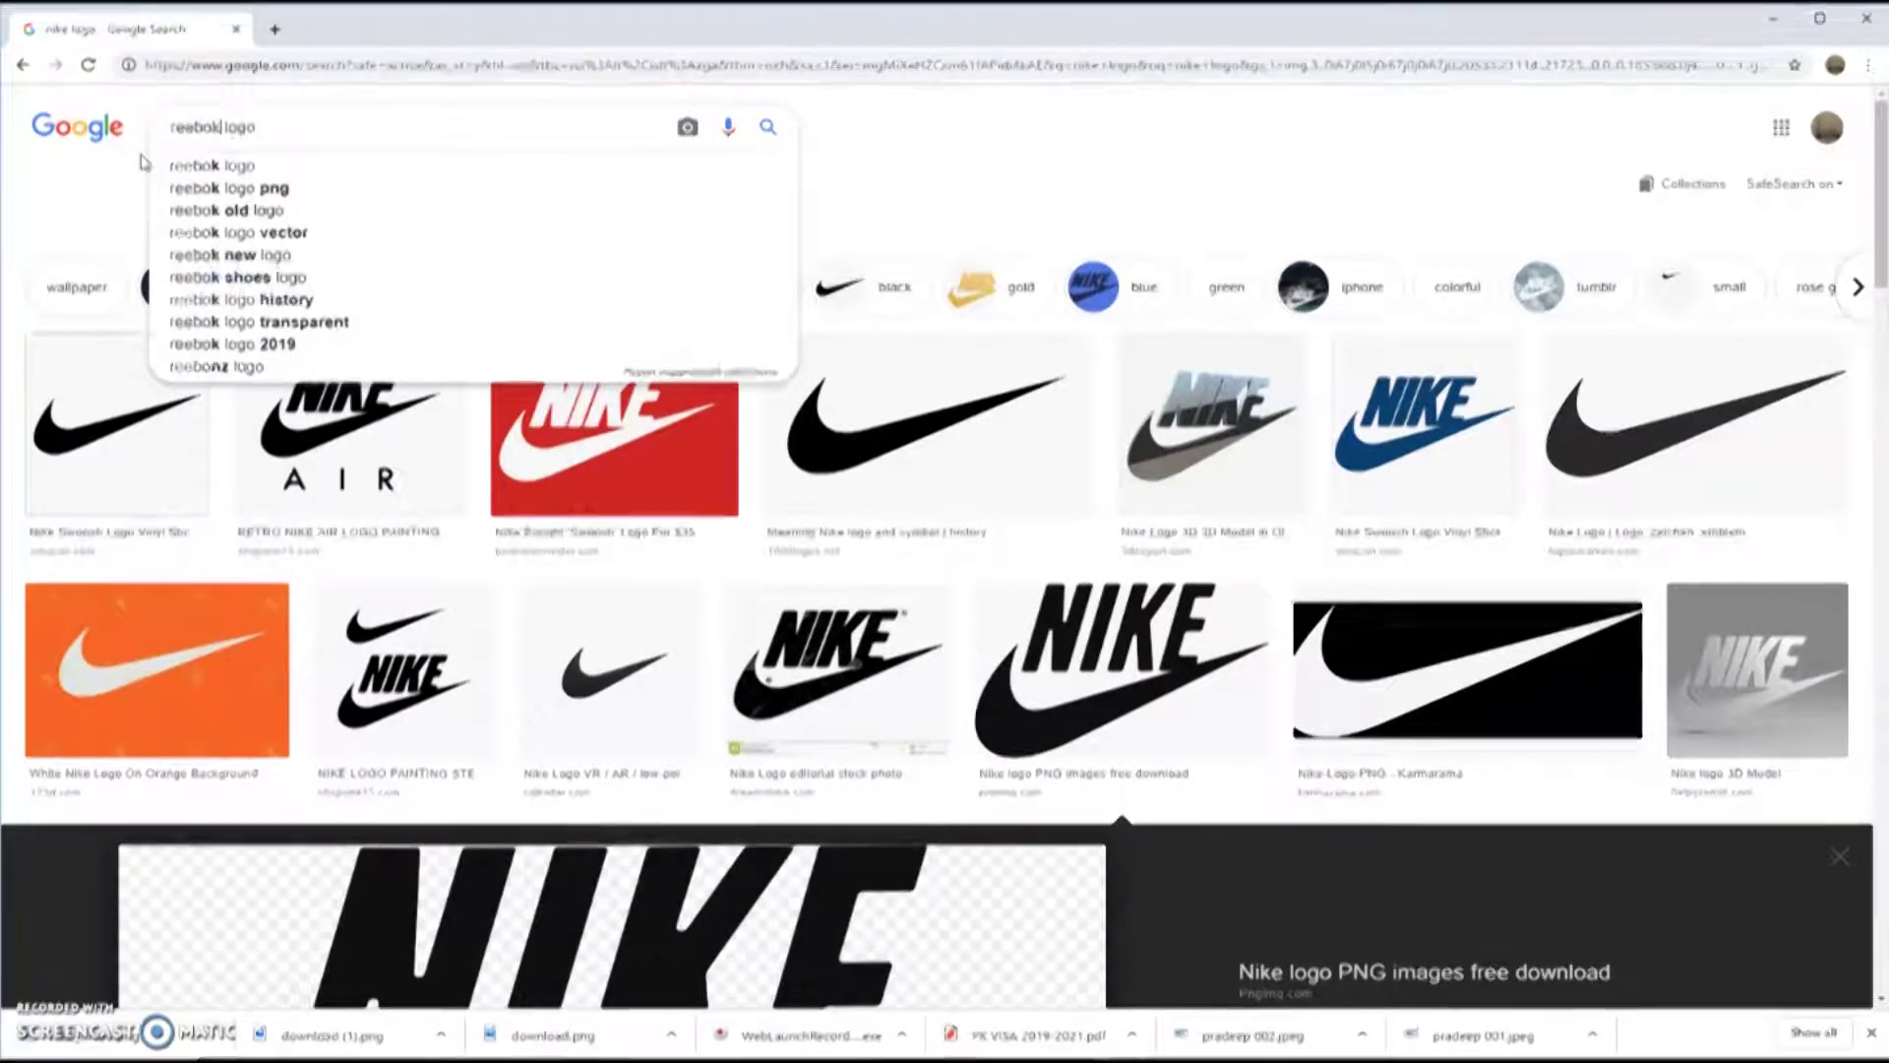
pyautogui.write('bok')
pyautogui.press('Return')
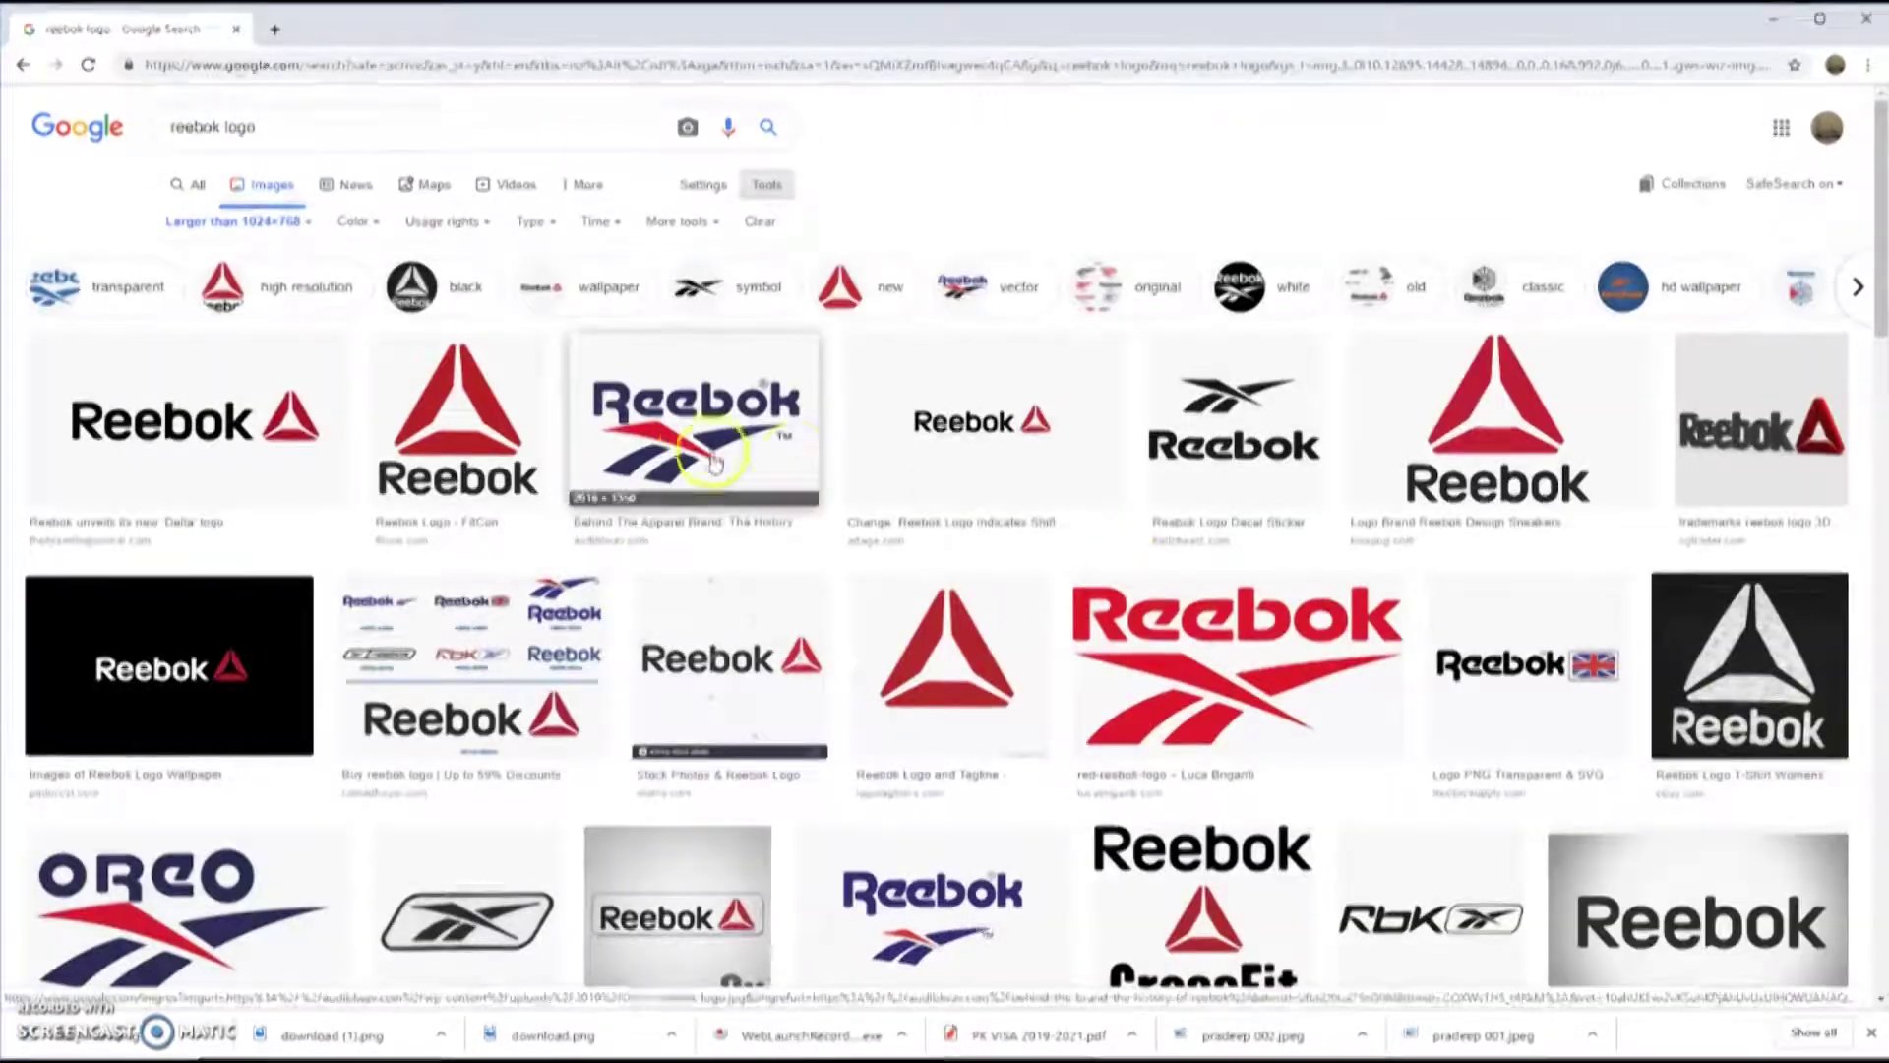
# - Preview the blue and red Reebok logo from "Behind The Apparel Brand: The History Of Reebok" and save the image
pyautogui.click(692, 448)
pyautogui.scroll(3, 1196, 748)
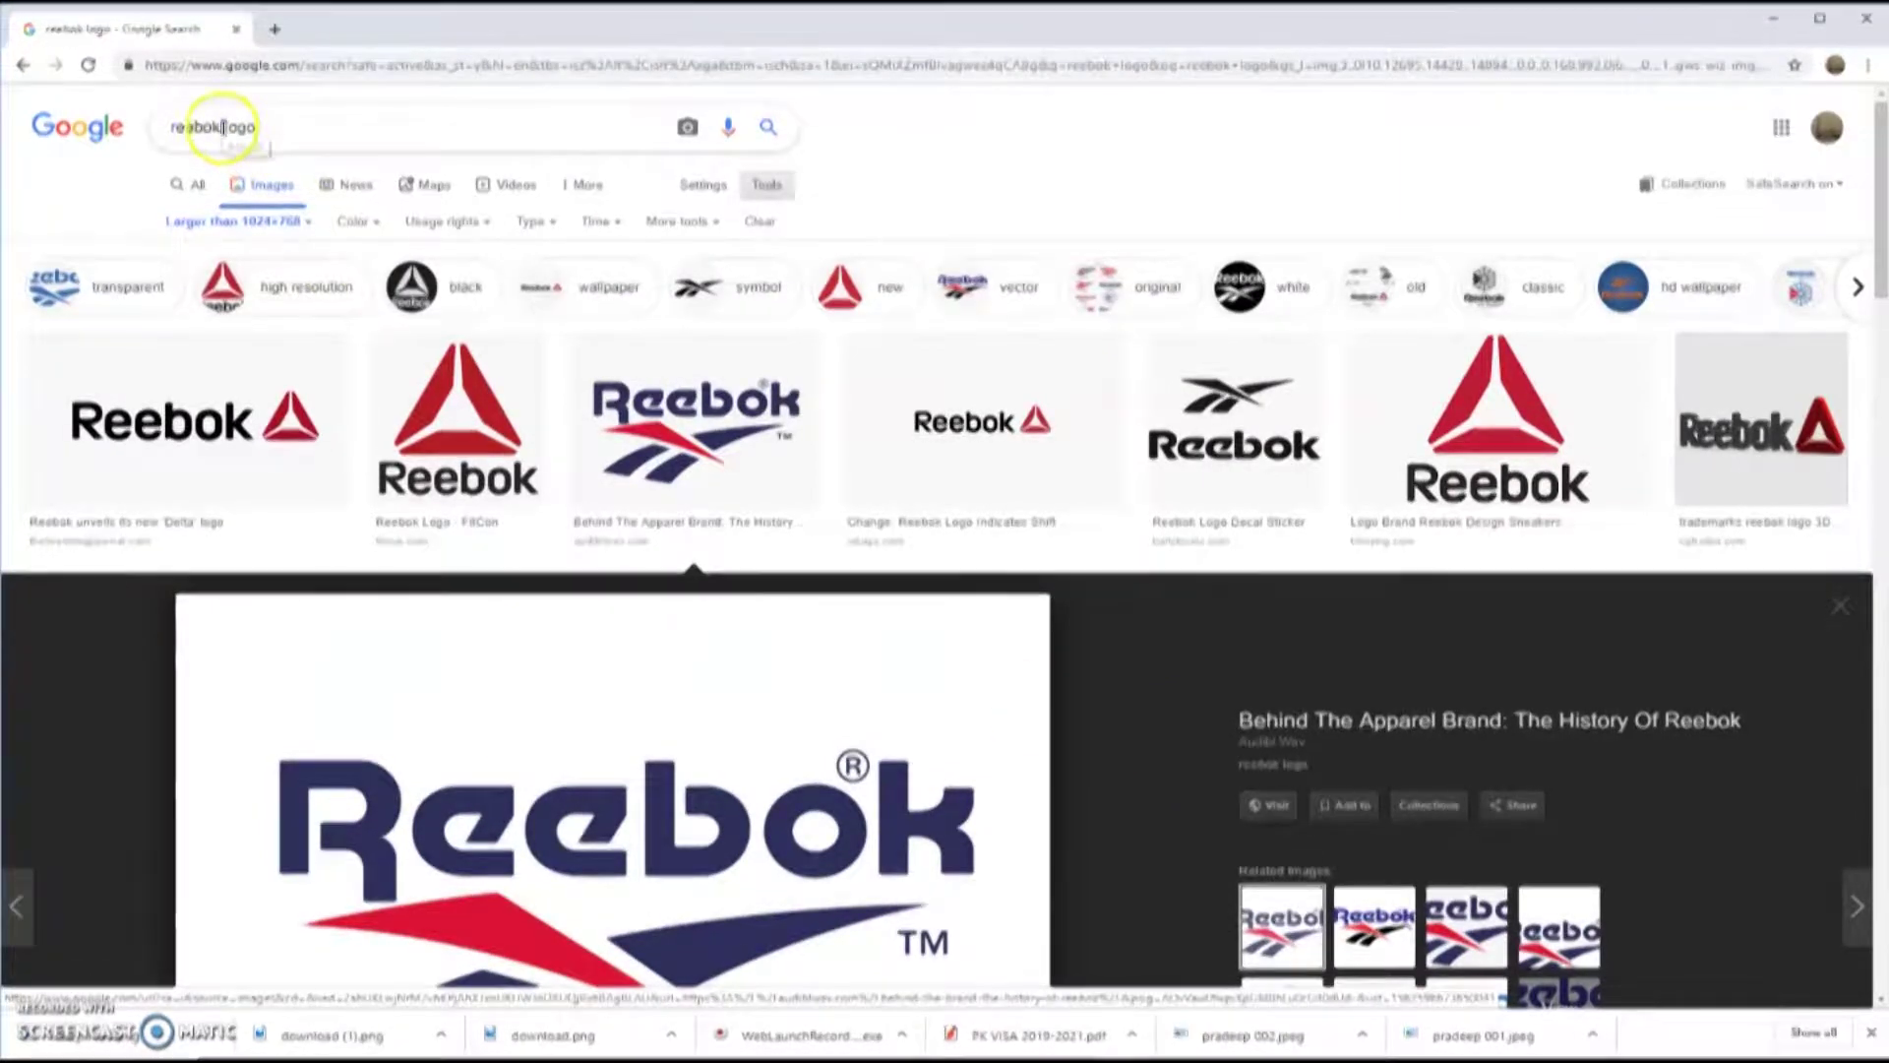
pyautogui.scroll(-5, 707, 463)
pyautogui.scroll(-5, 707, 455)
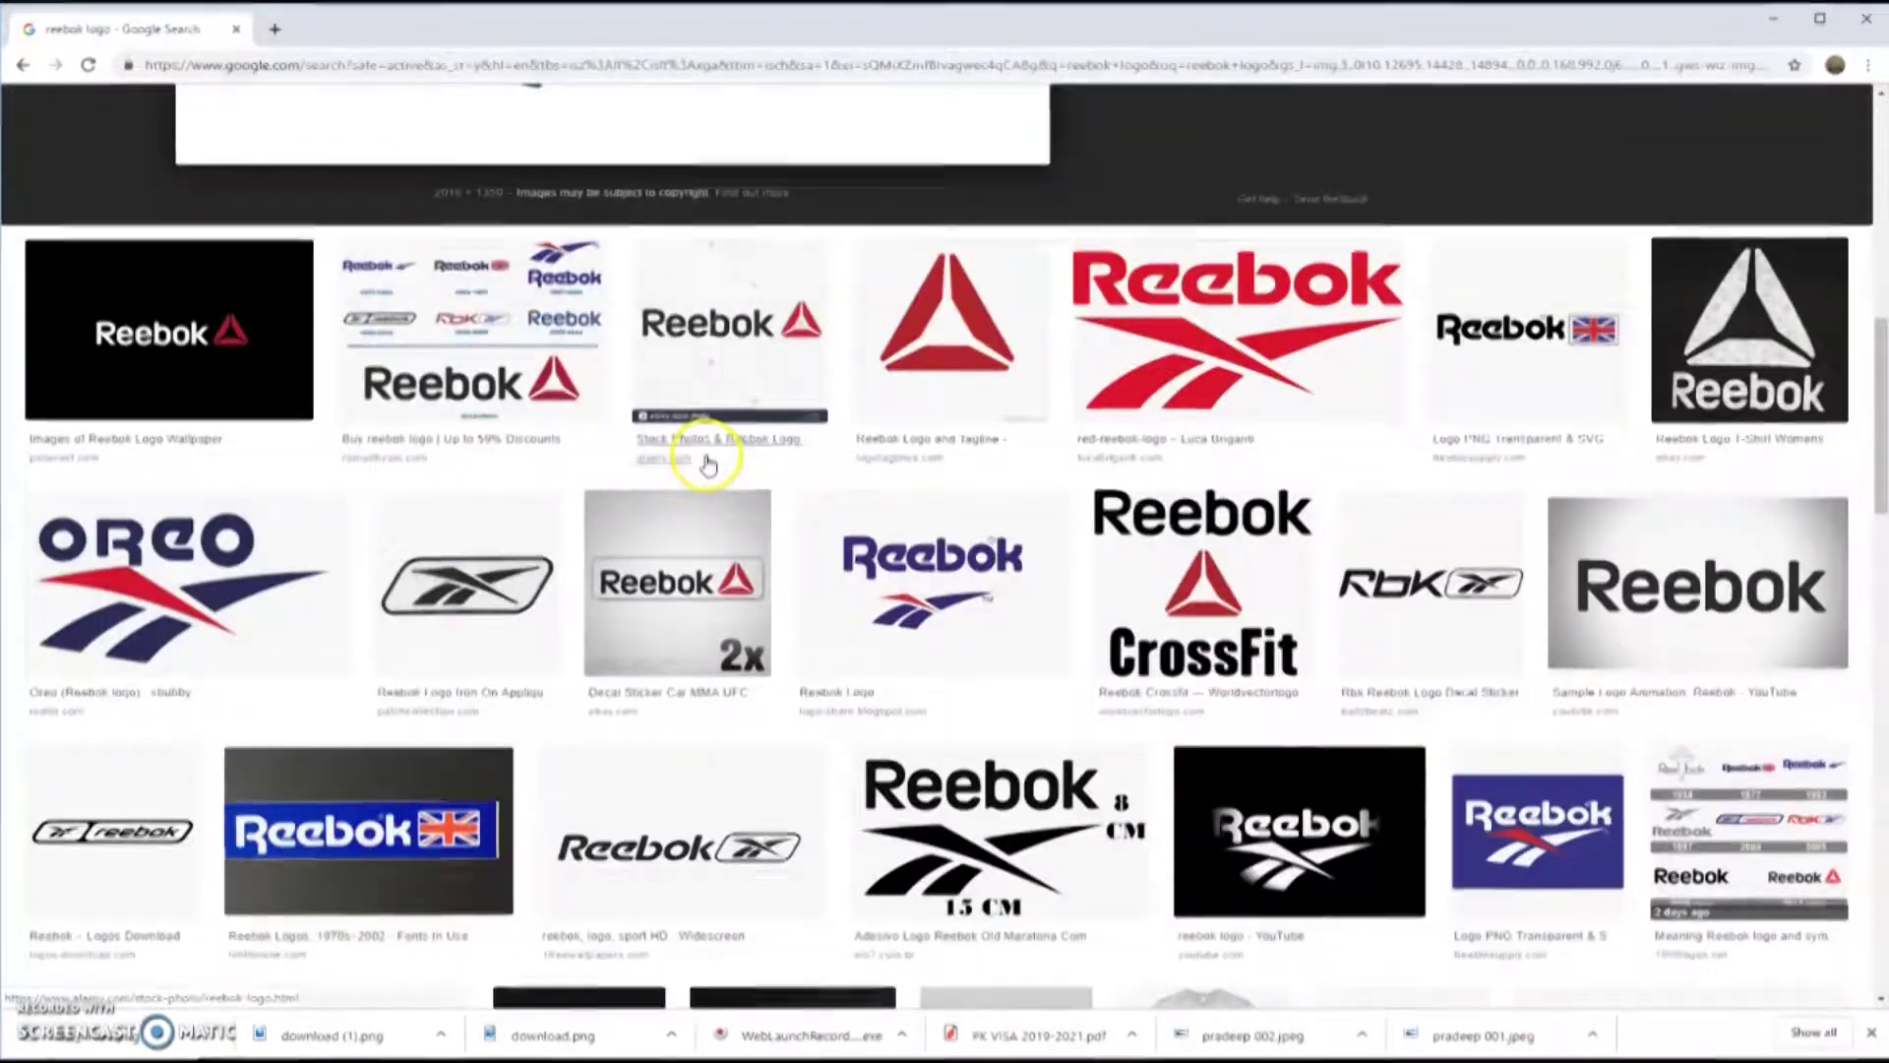
pyautogui.scroll(5, 704, 453)
pyautogui.rightClick(728, 433)
pyautogui.click(799, 612)
pyautogui.press('Escape')
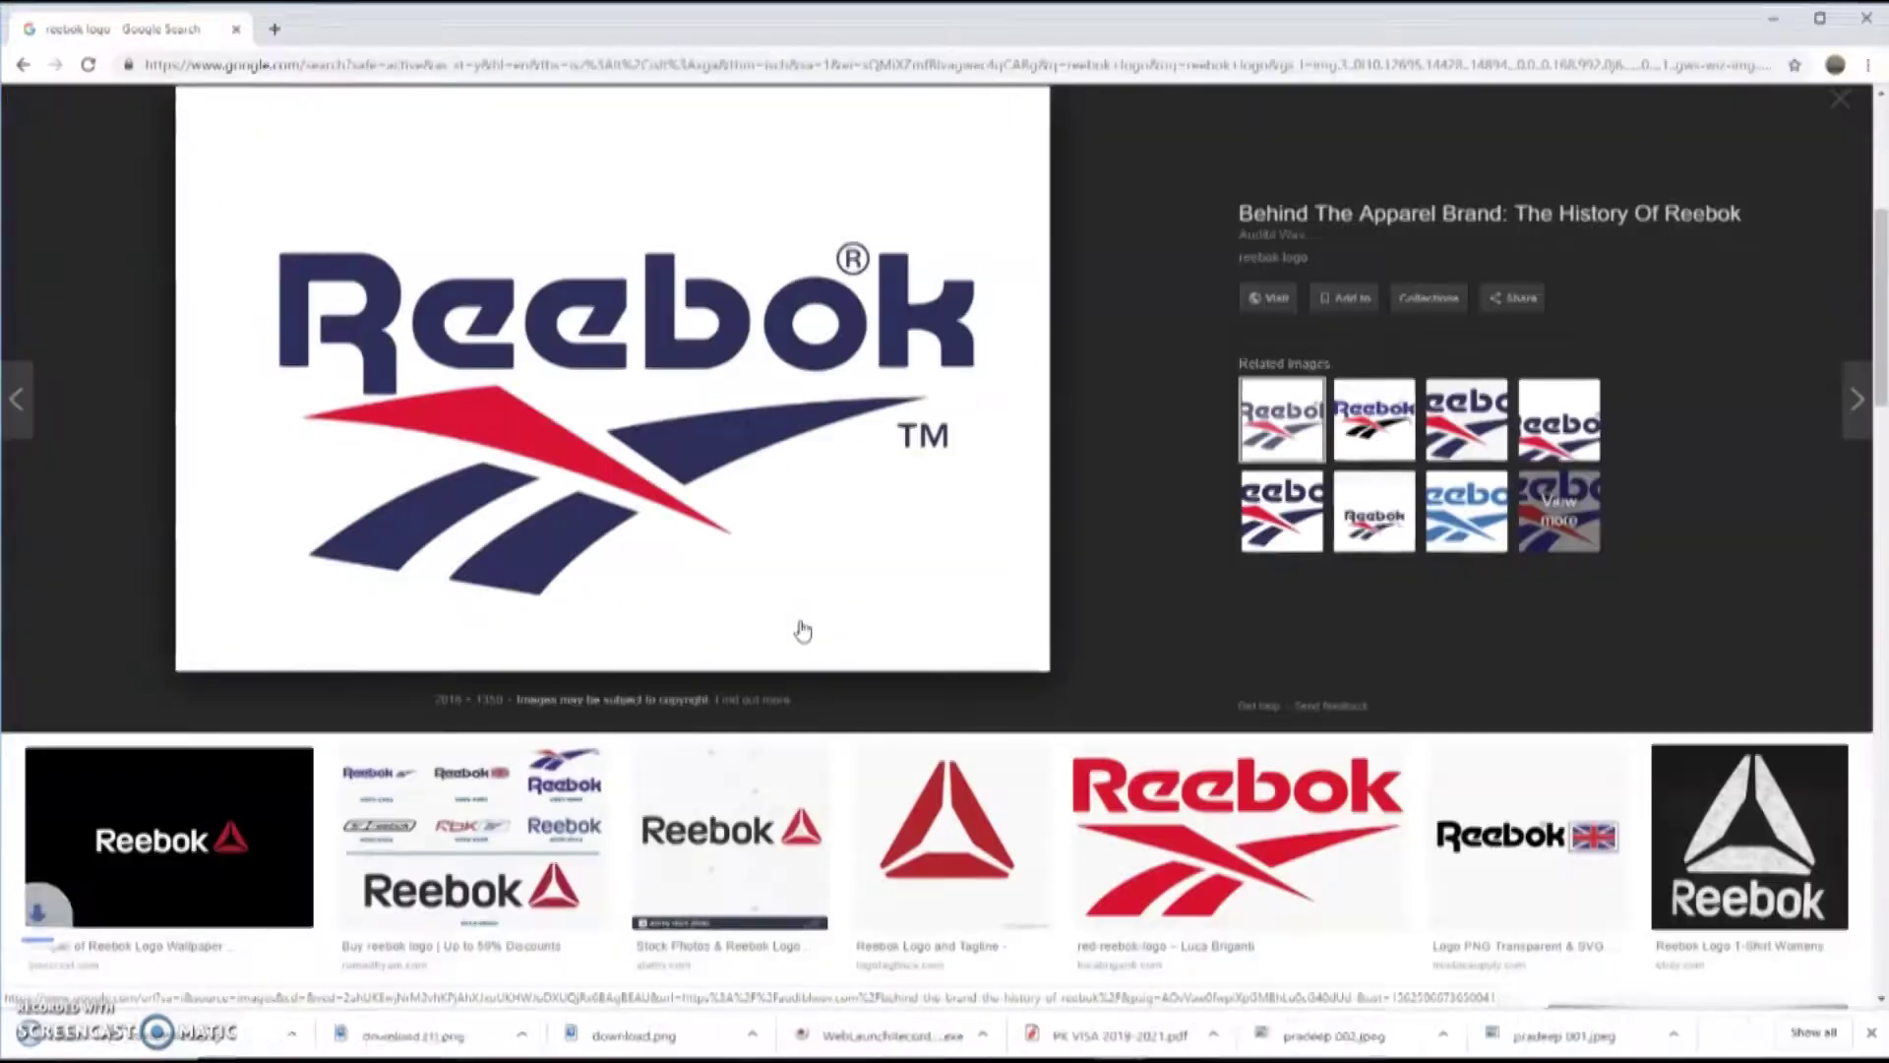
pyautogui.rightClick(689, 423)
pyautogui.click(765, 614)
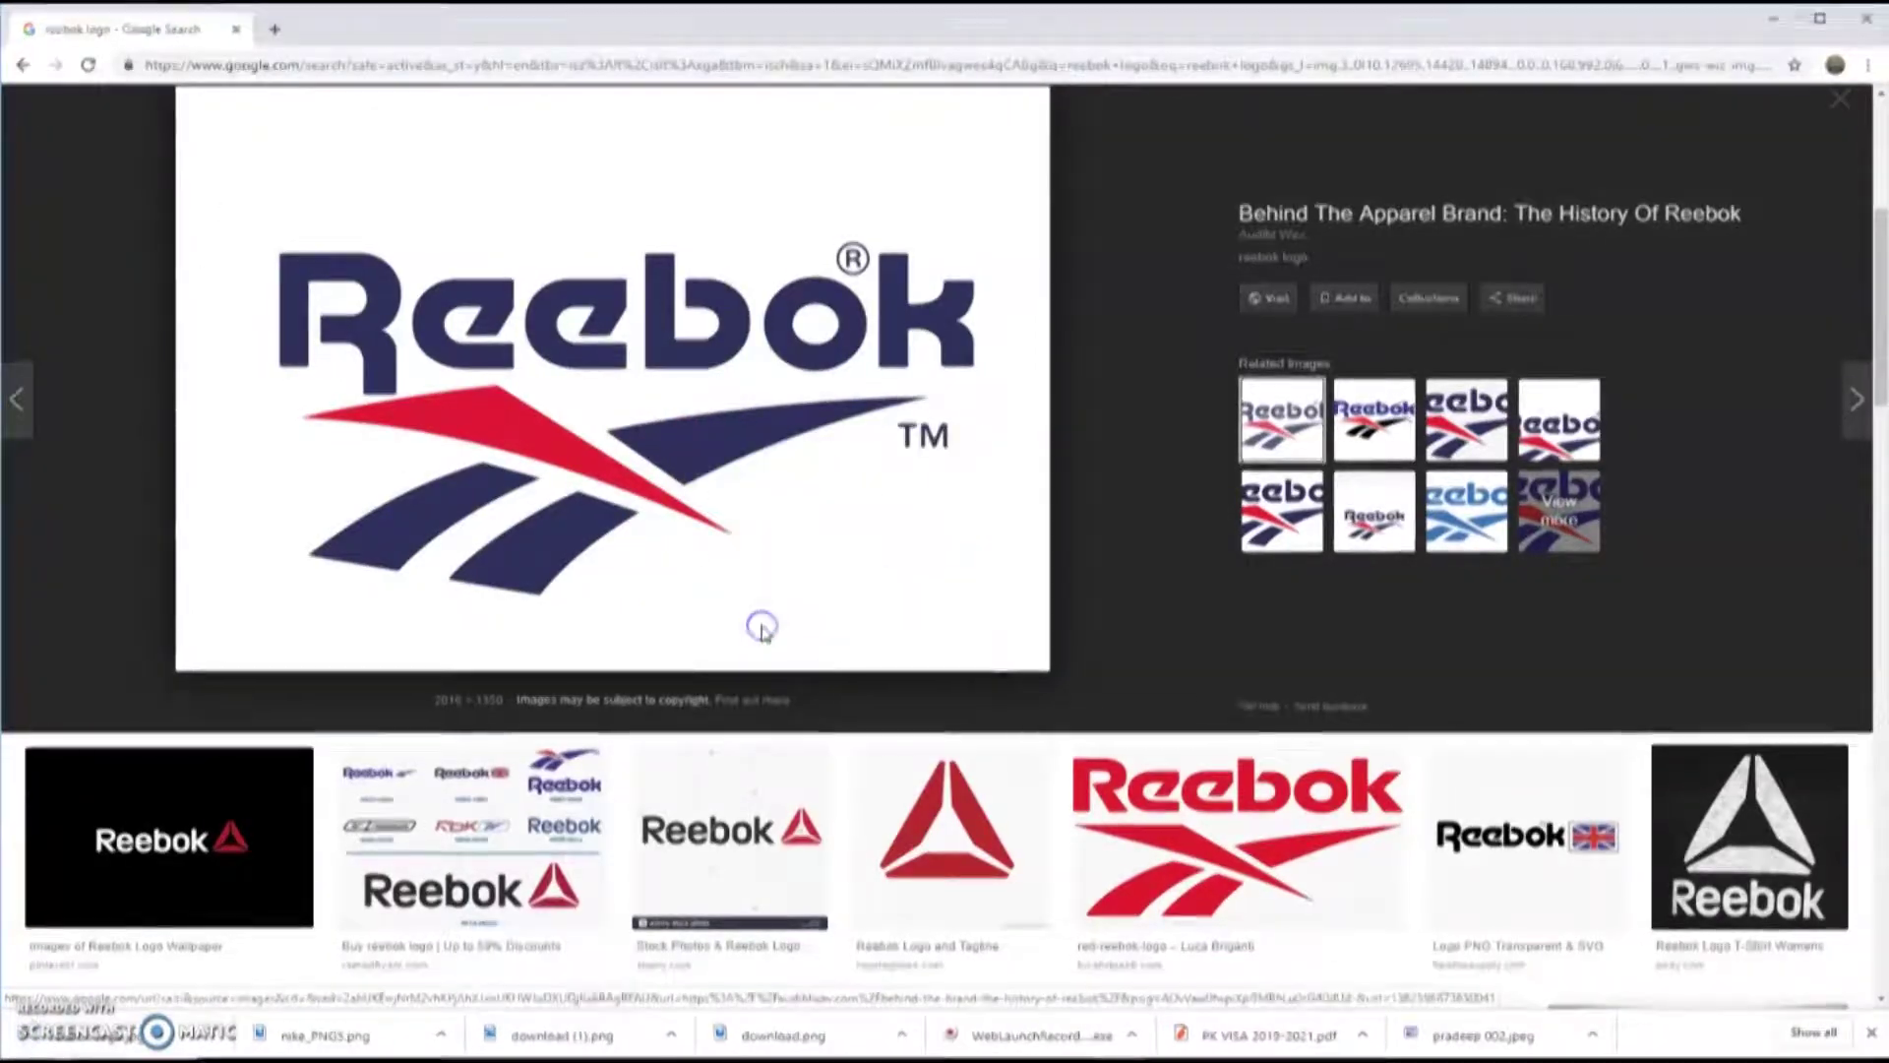
pyautogui.press('Escape')
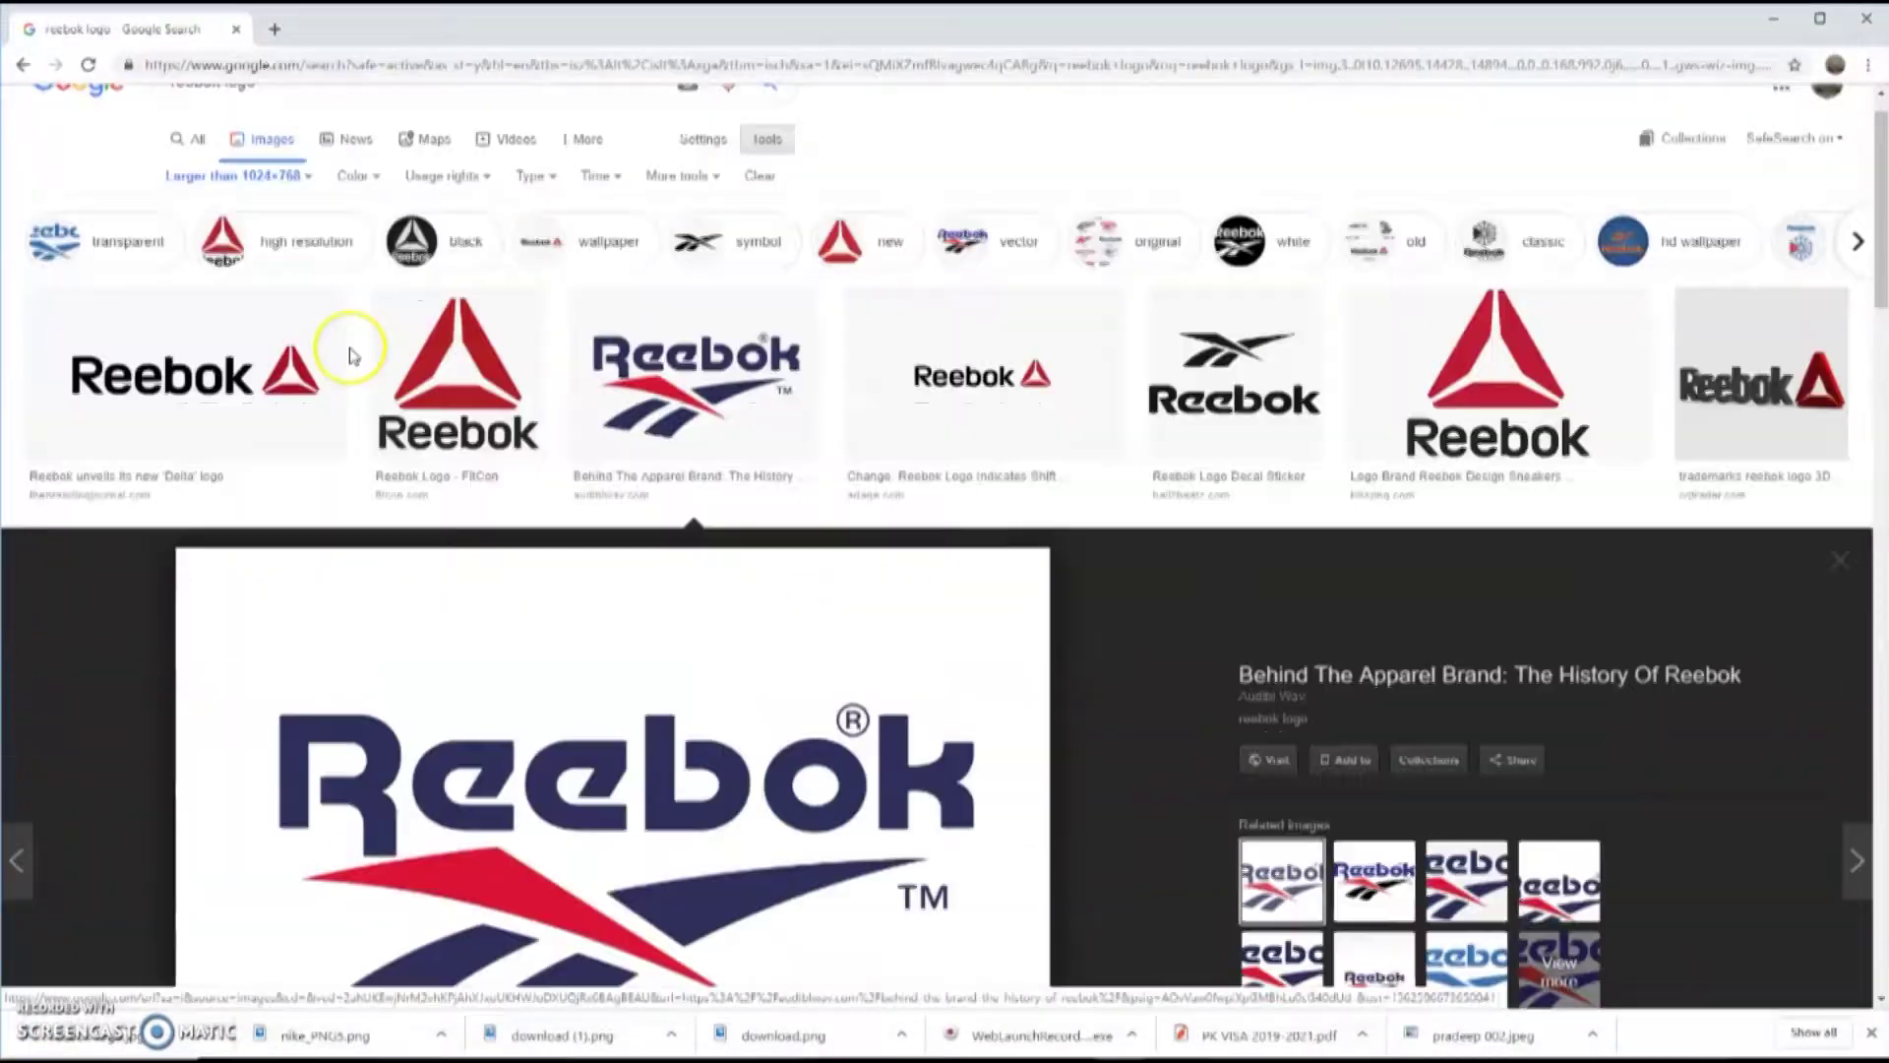
# - Refine the image search to "reebok shoes logo"
pyautogui.scroll(1, 338, 345)
pyautogui.click(223, 129)
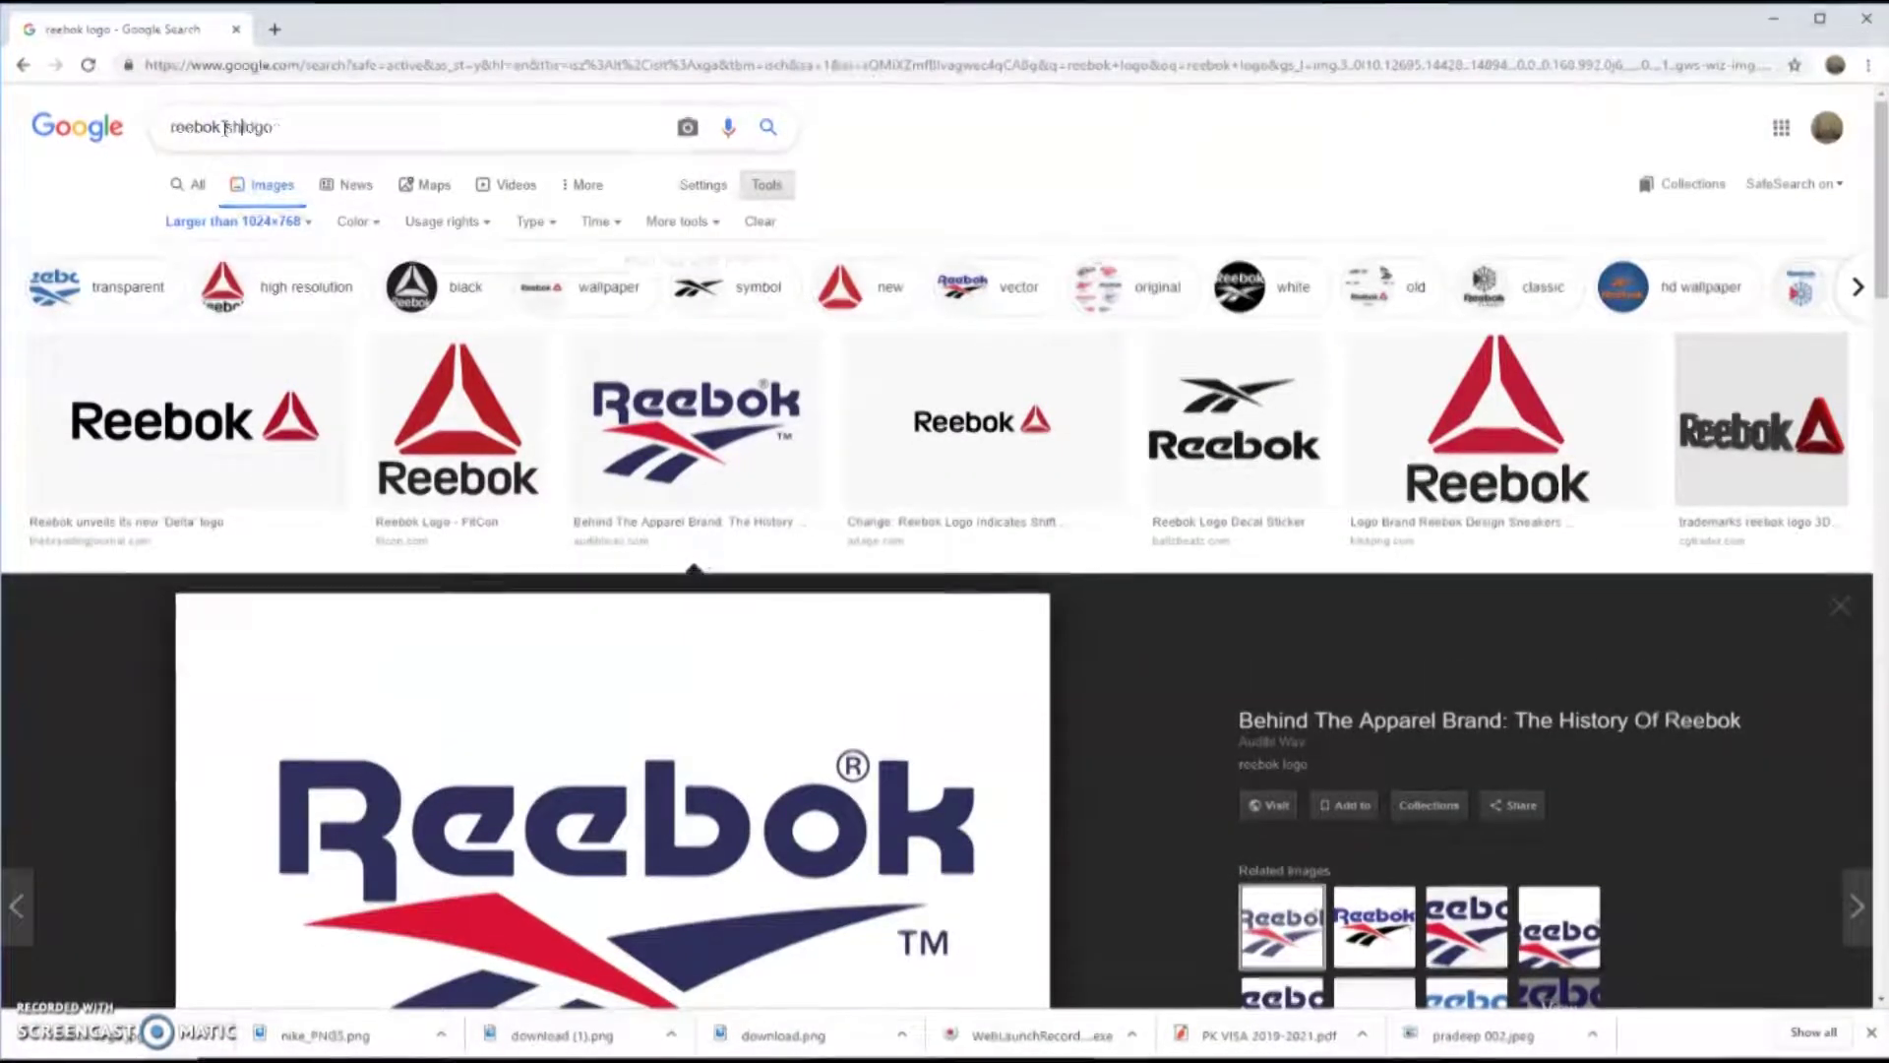
pyautogui.write('shoes')
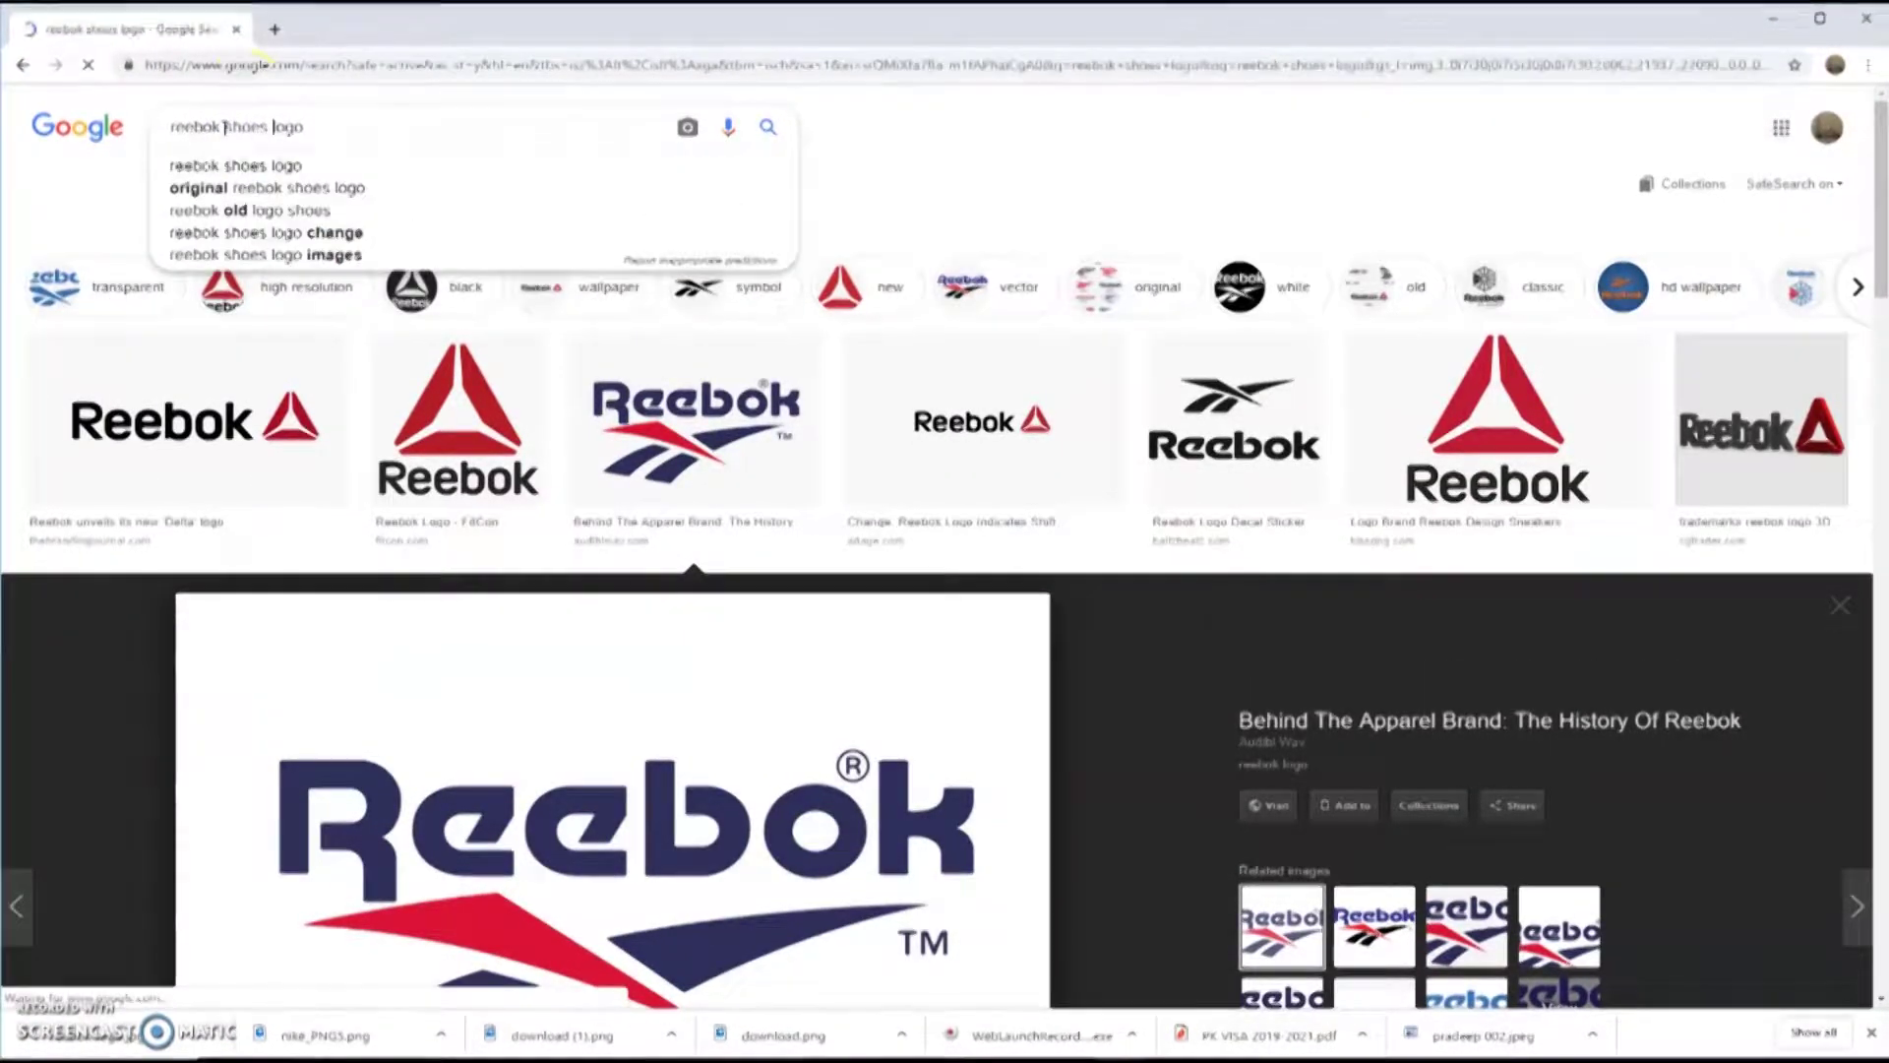
pyautogui.press('Return')
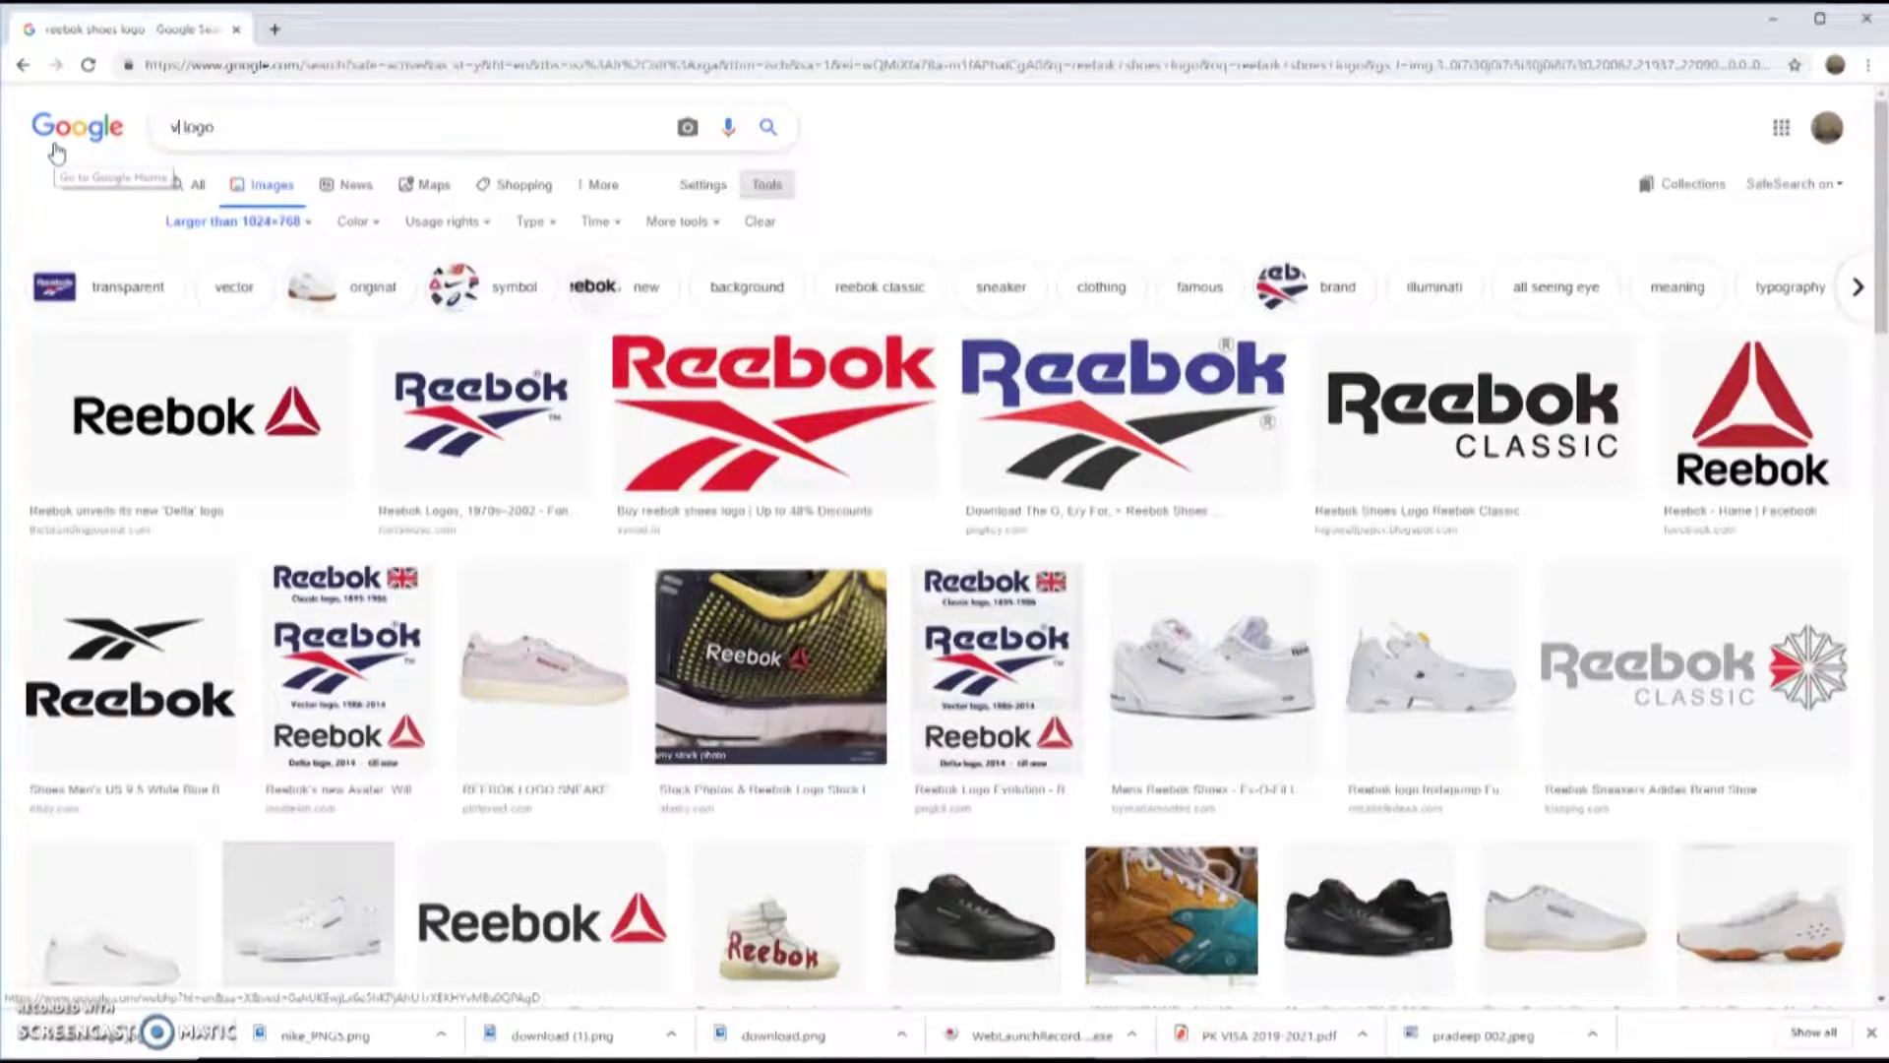
# - Search the images for "vans logo" and save the white-on-black Vans logo from the vinyl sticker result
pyautogui.write('ans')
pyautogui.press('Return')
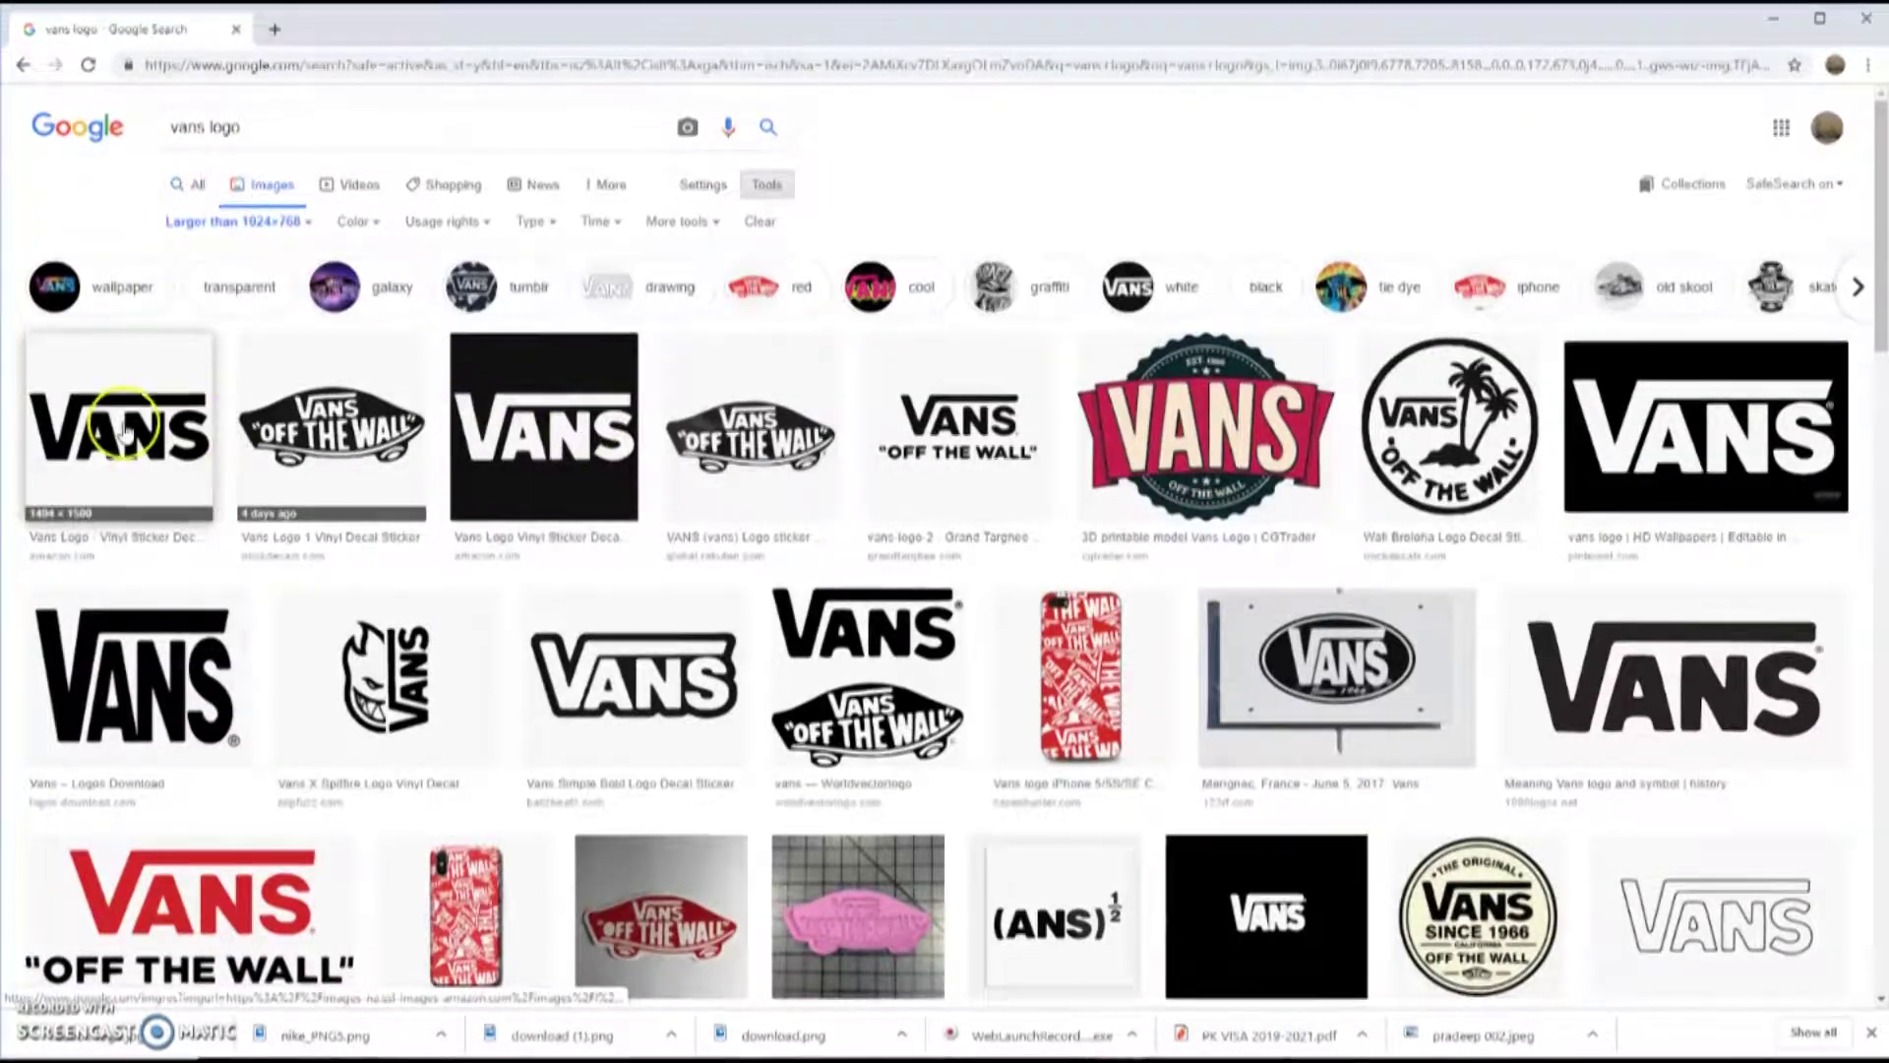
pyautogui.click(581, 425)
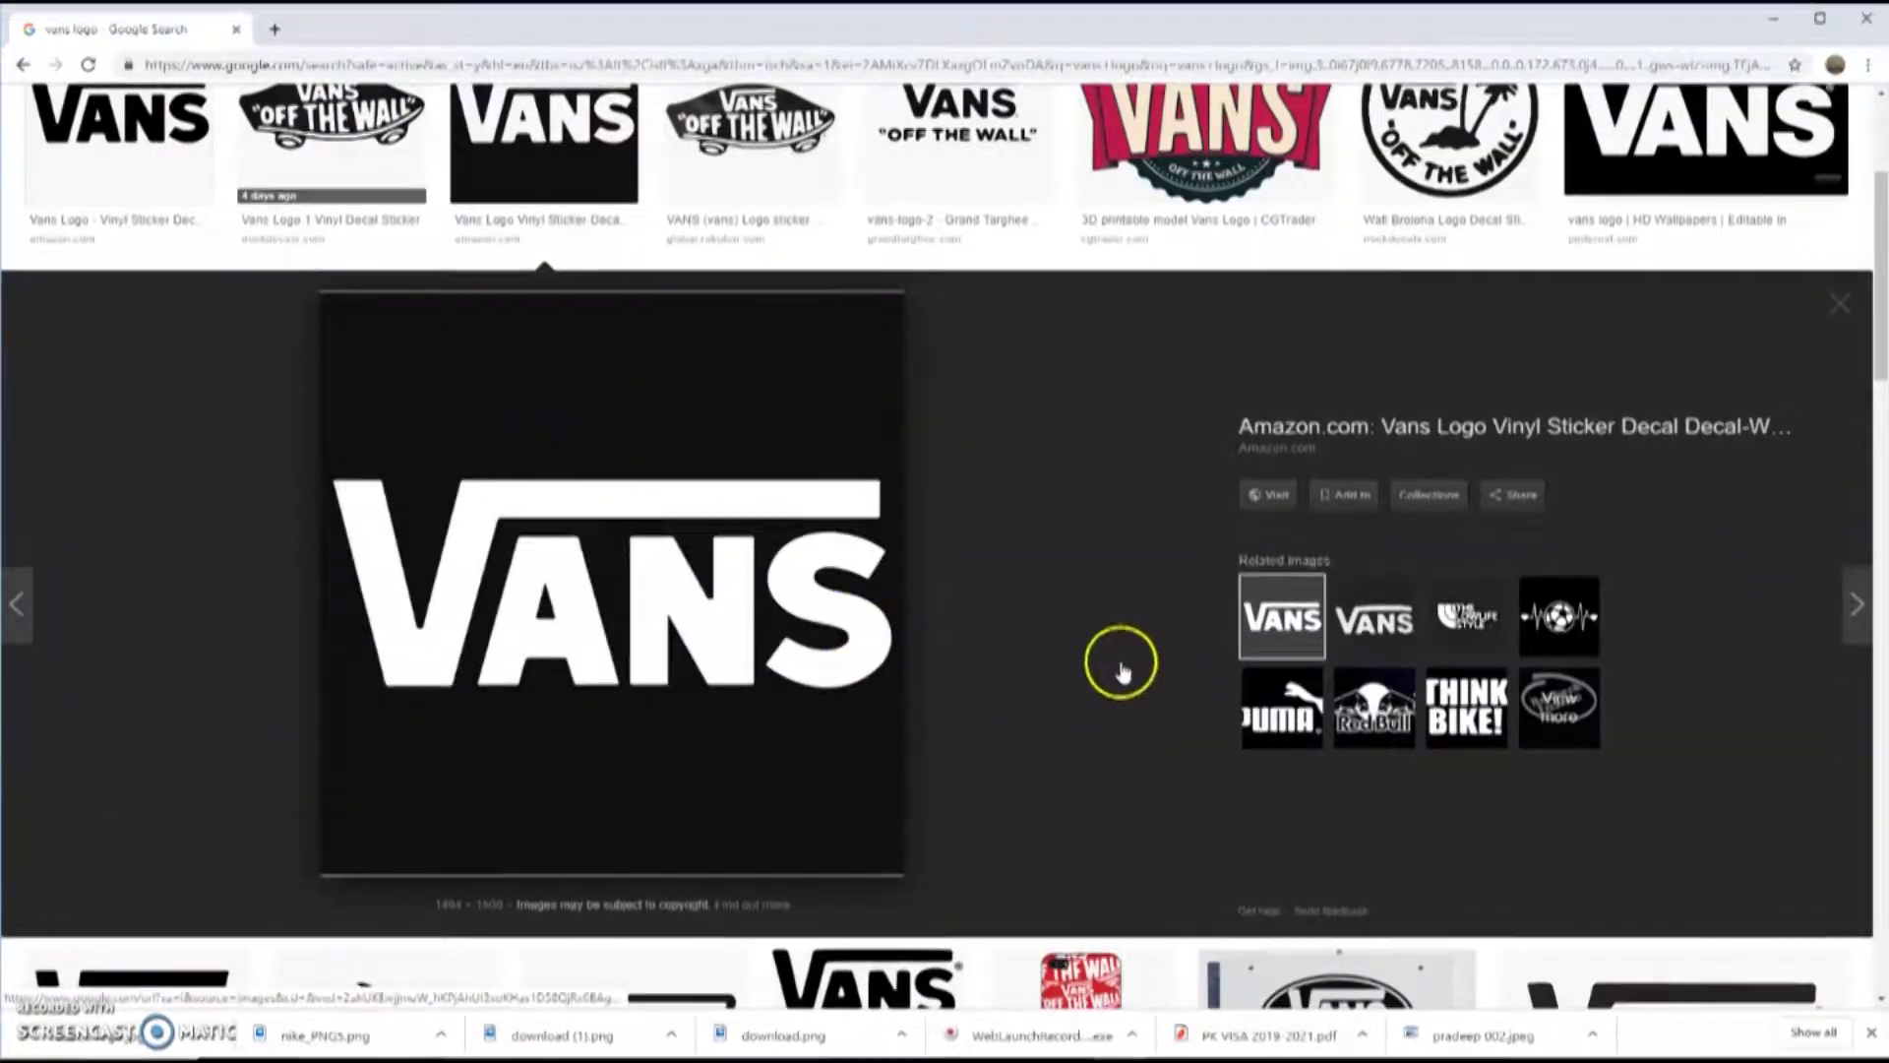
pyautogui.rightClick(624, 594)
pyautogui.click(637, 721)
pyautogui.press('Return')
pyautogui.press('Escape')
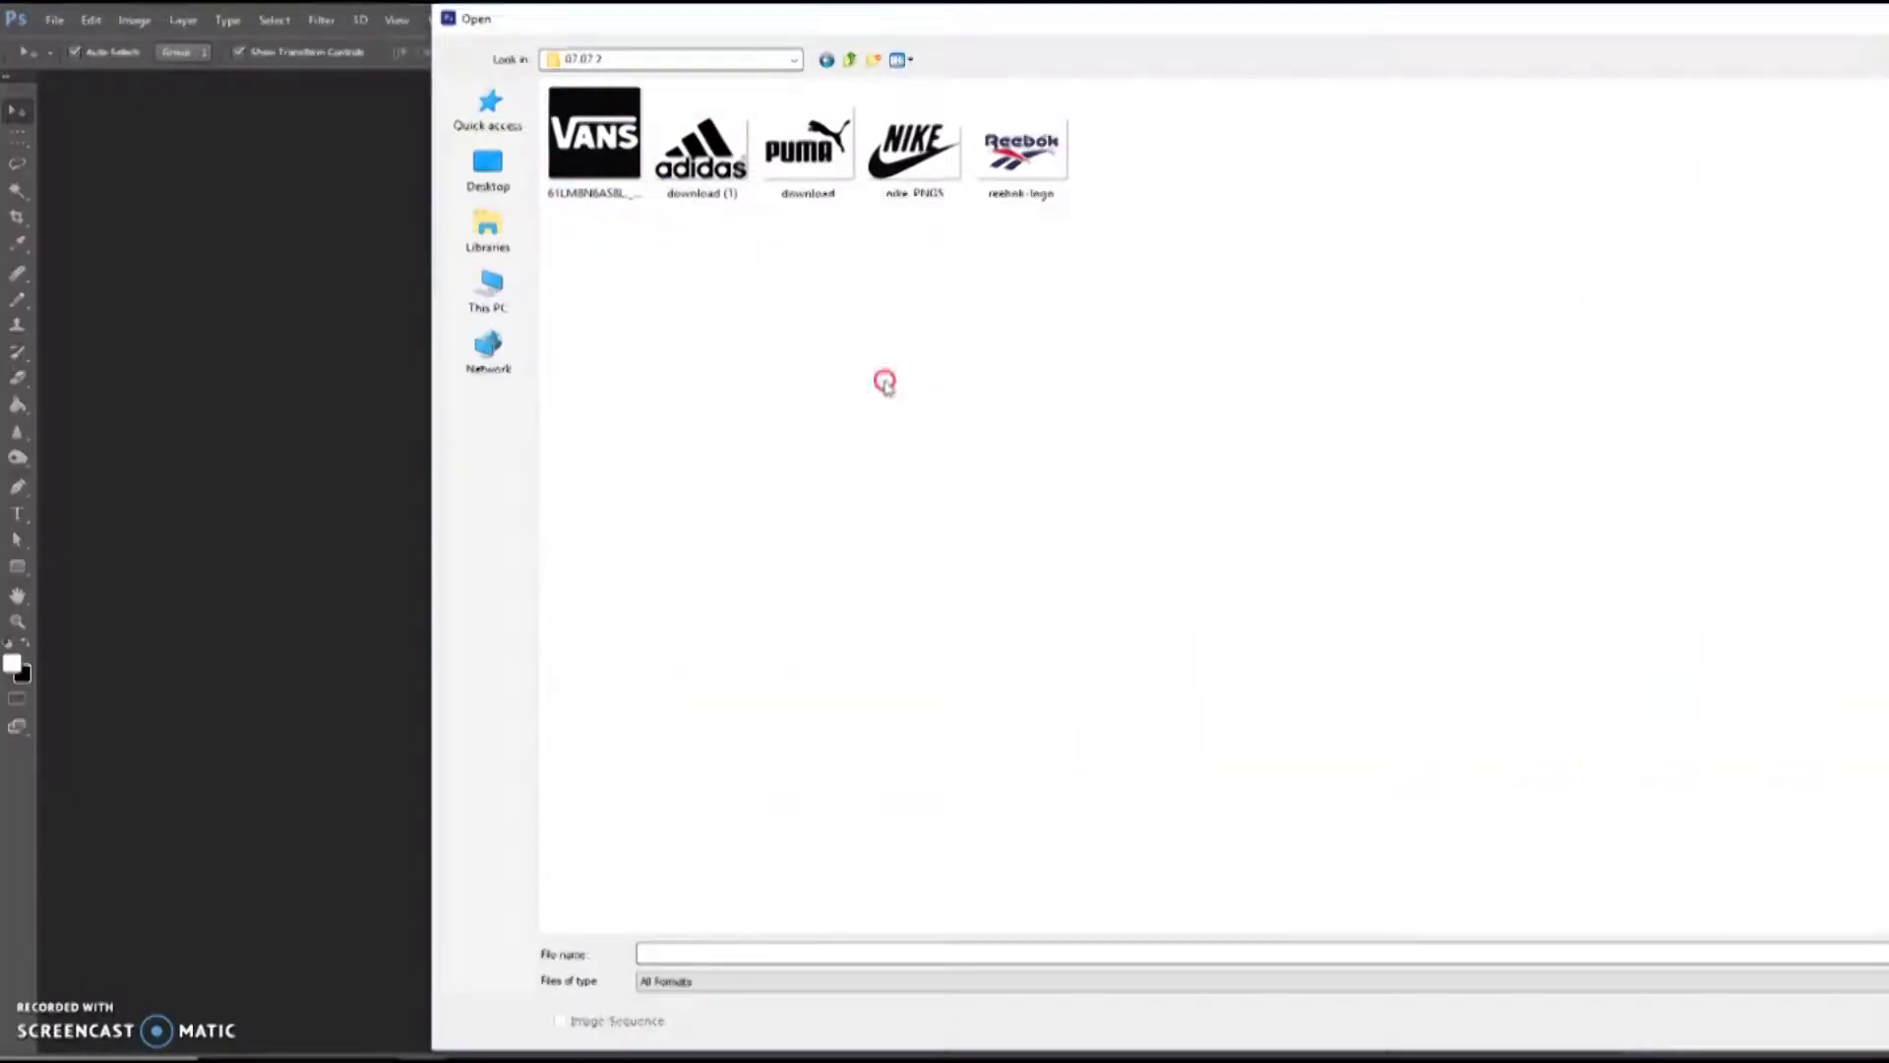
# - In Photoshop, show the files of folder 07.07.2 as extra large icons and open all five logo images together
pyautogui.rightClick(884, 383)
pyautogui.moveTo(1105, 386)
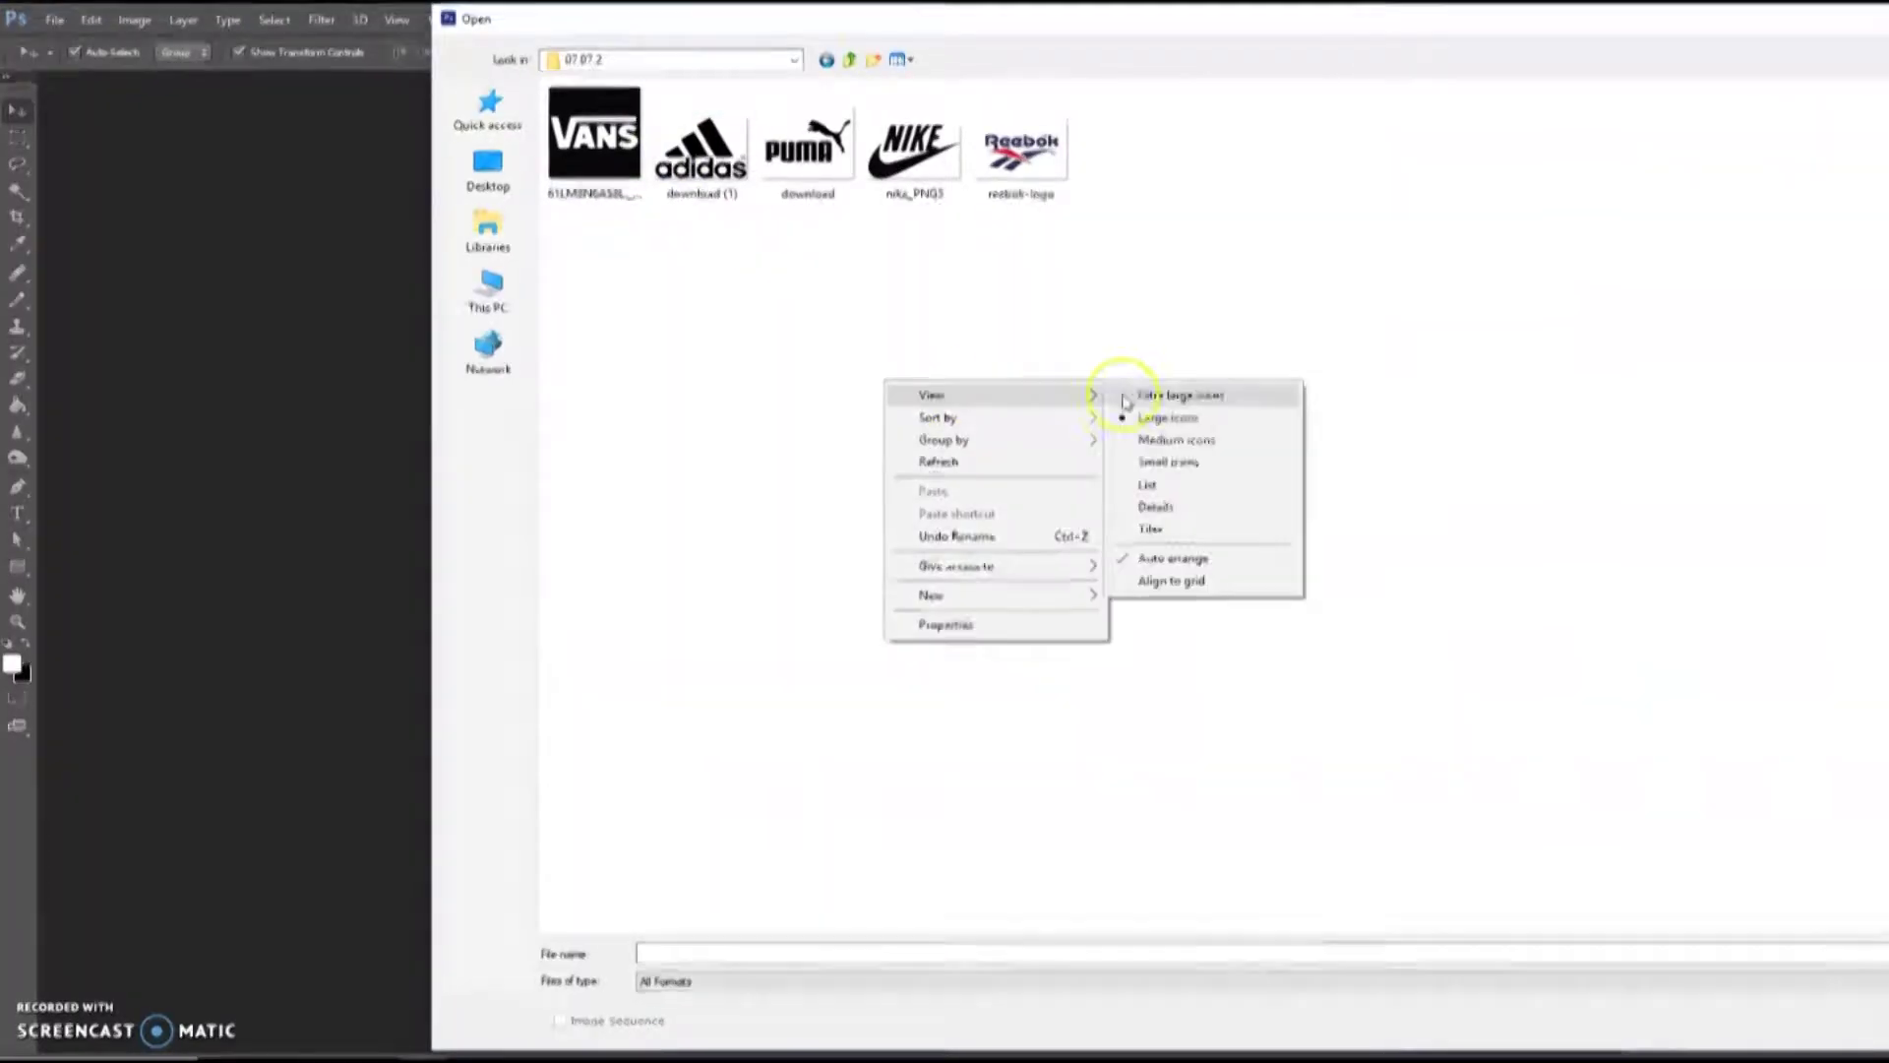
pyautogui.click(1176, 391)
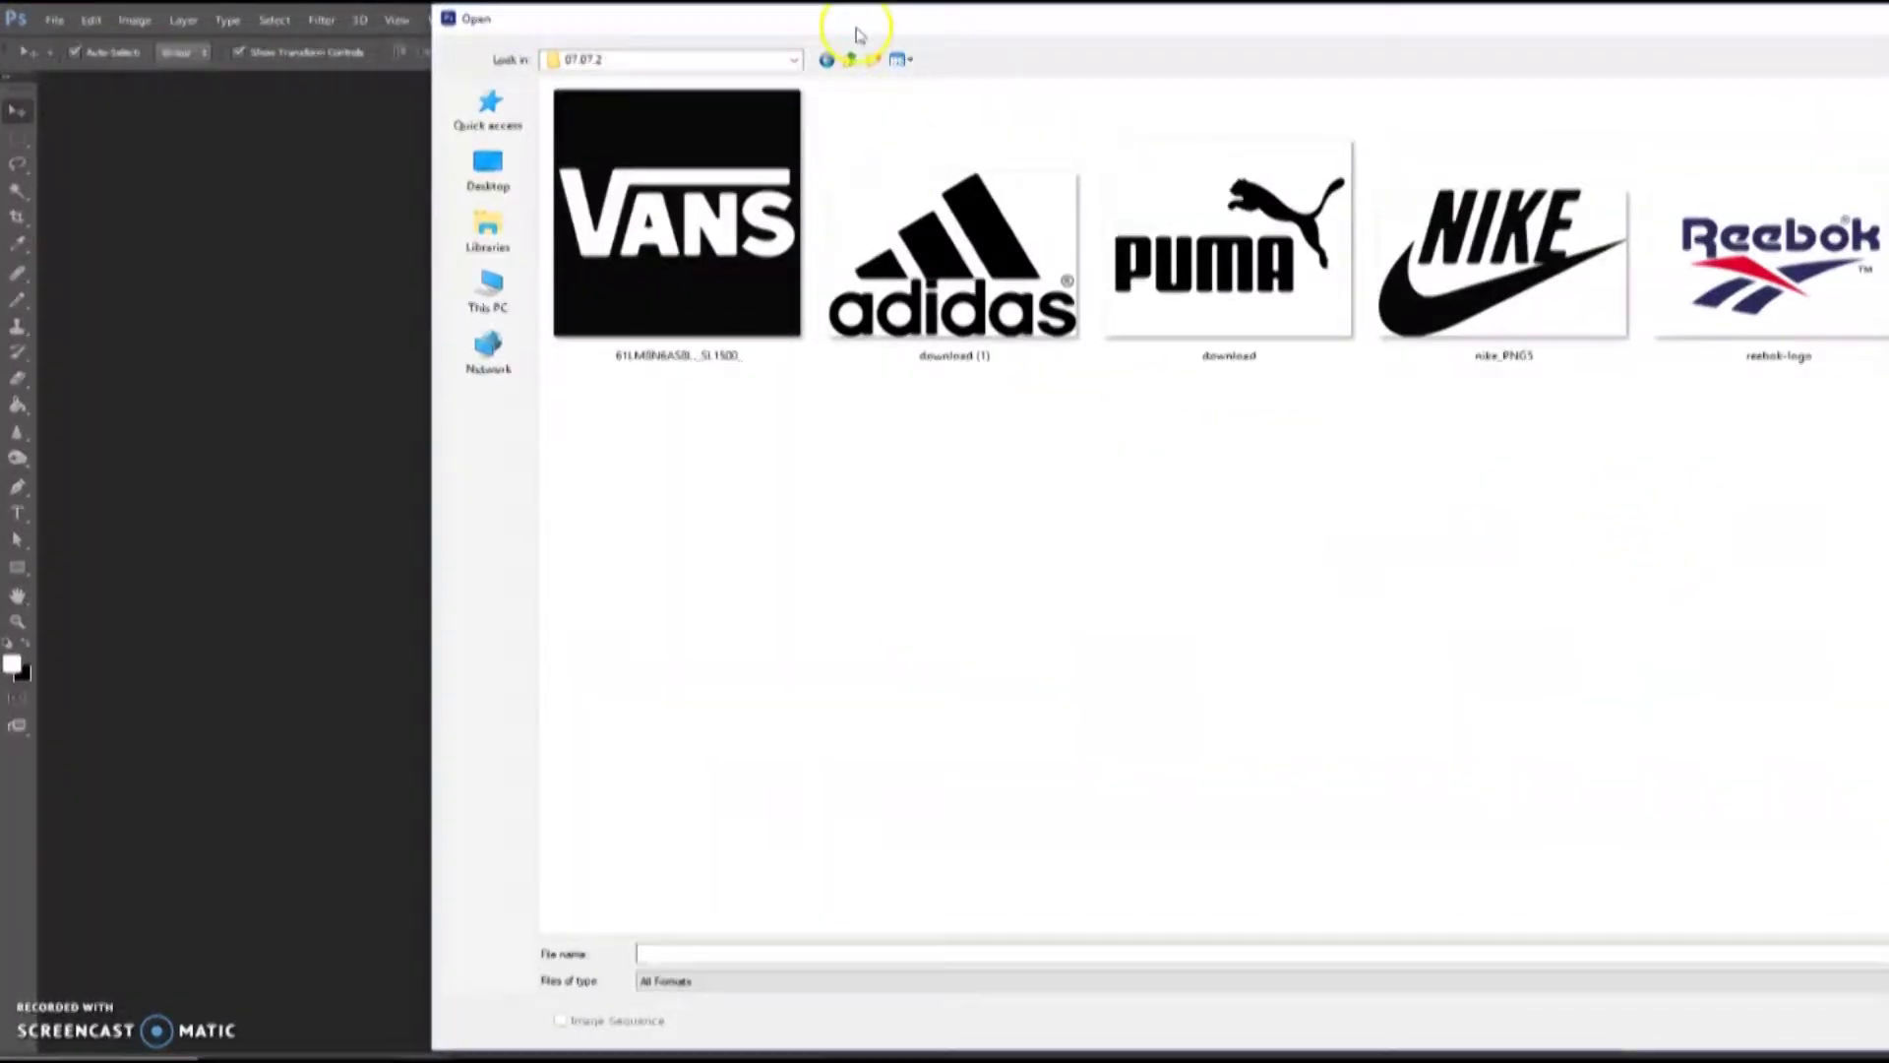
pyautogui.moveTo(855, 33); pyautogui.dragTo(837, 34)
pyautogui.moveTo(1746, 497); pyautogui.dragTo(566, 155)
pyautogui.press('Return')
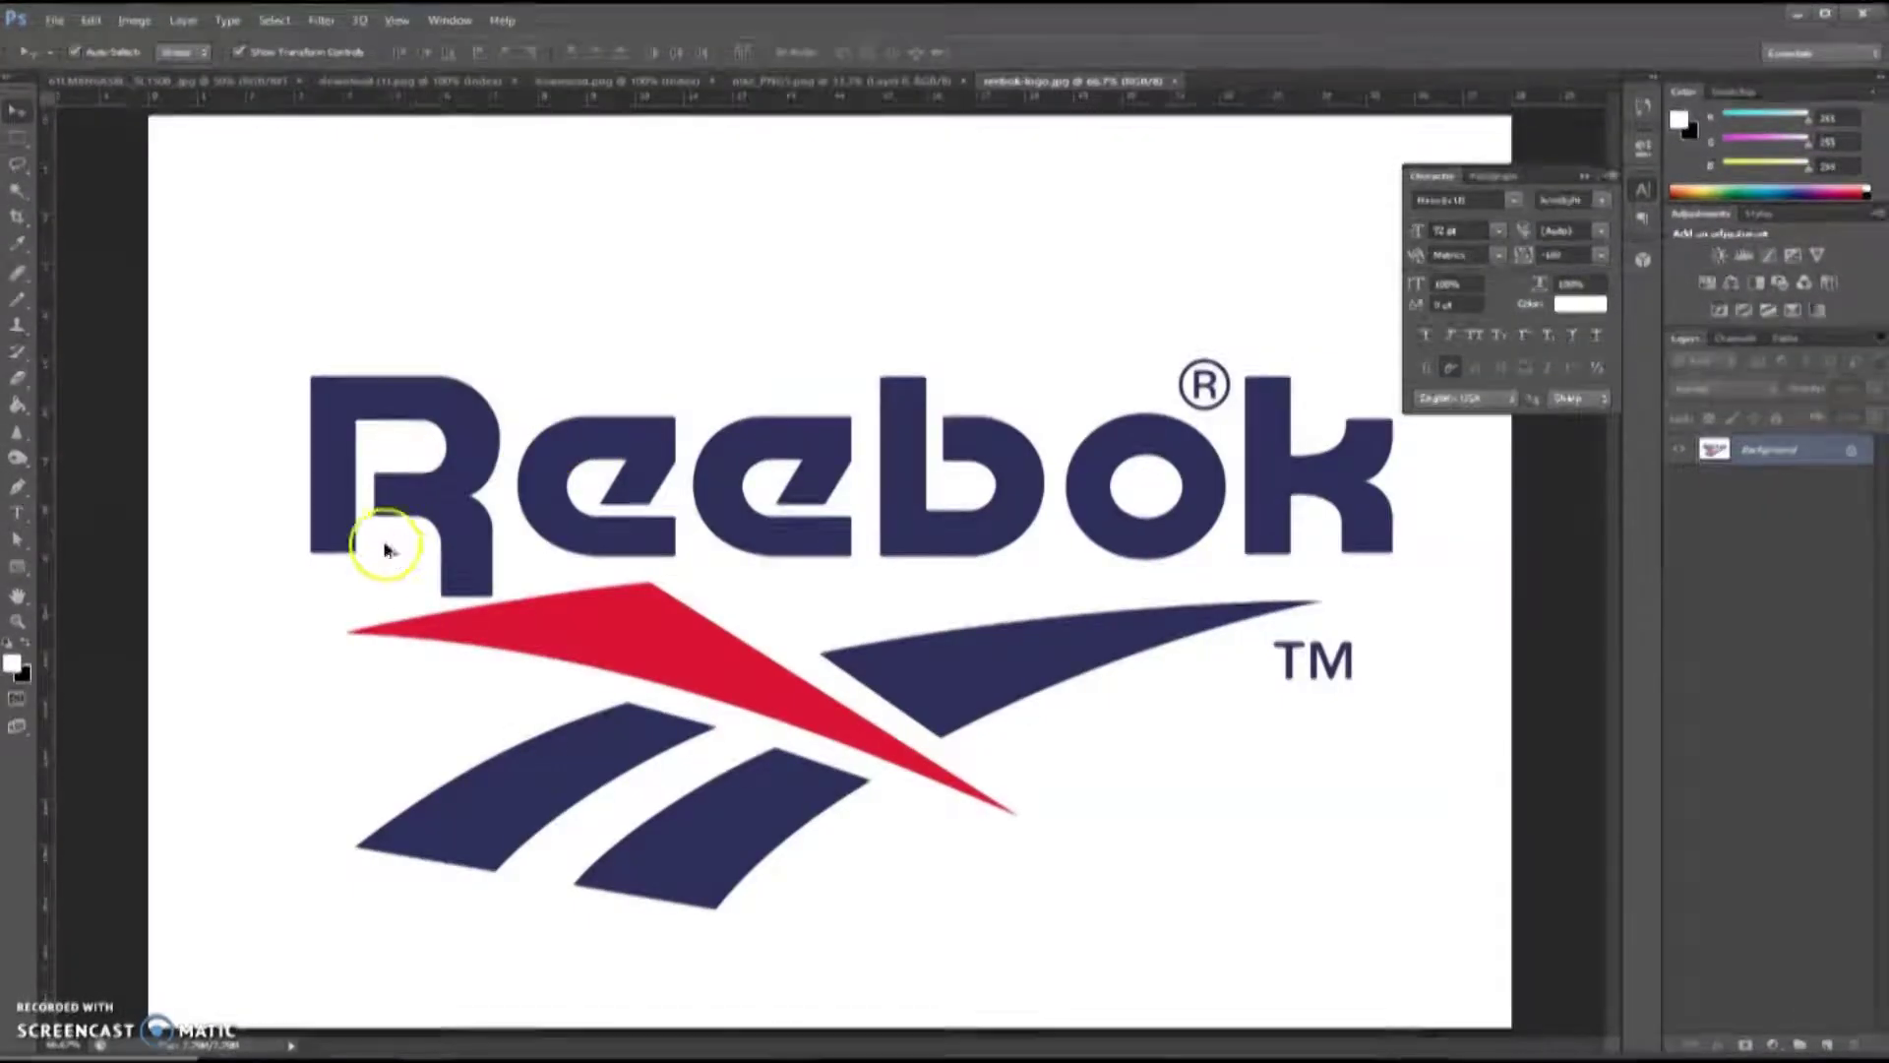
# - Display the Navigator panel for the Reebok logo document
pyautogui.click(450, 20)
pyautogui.click(591, 431)
# - Try selecting the first letter "e" of the Reebok wordmark with the Magic Wand
pyautogui.press('w')
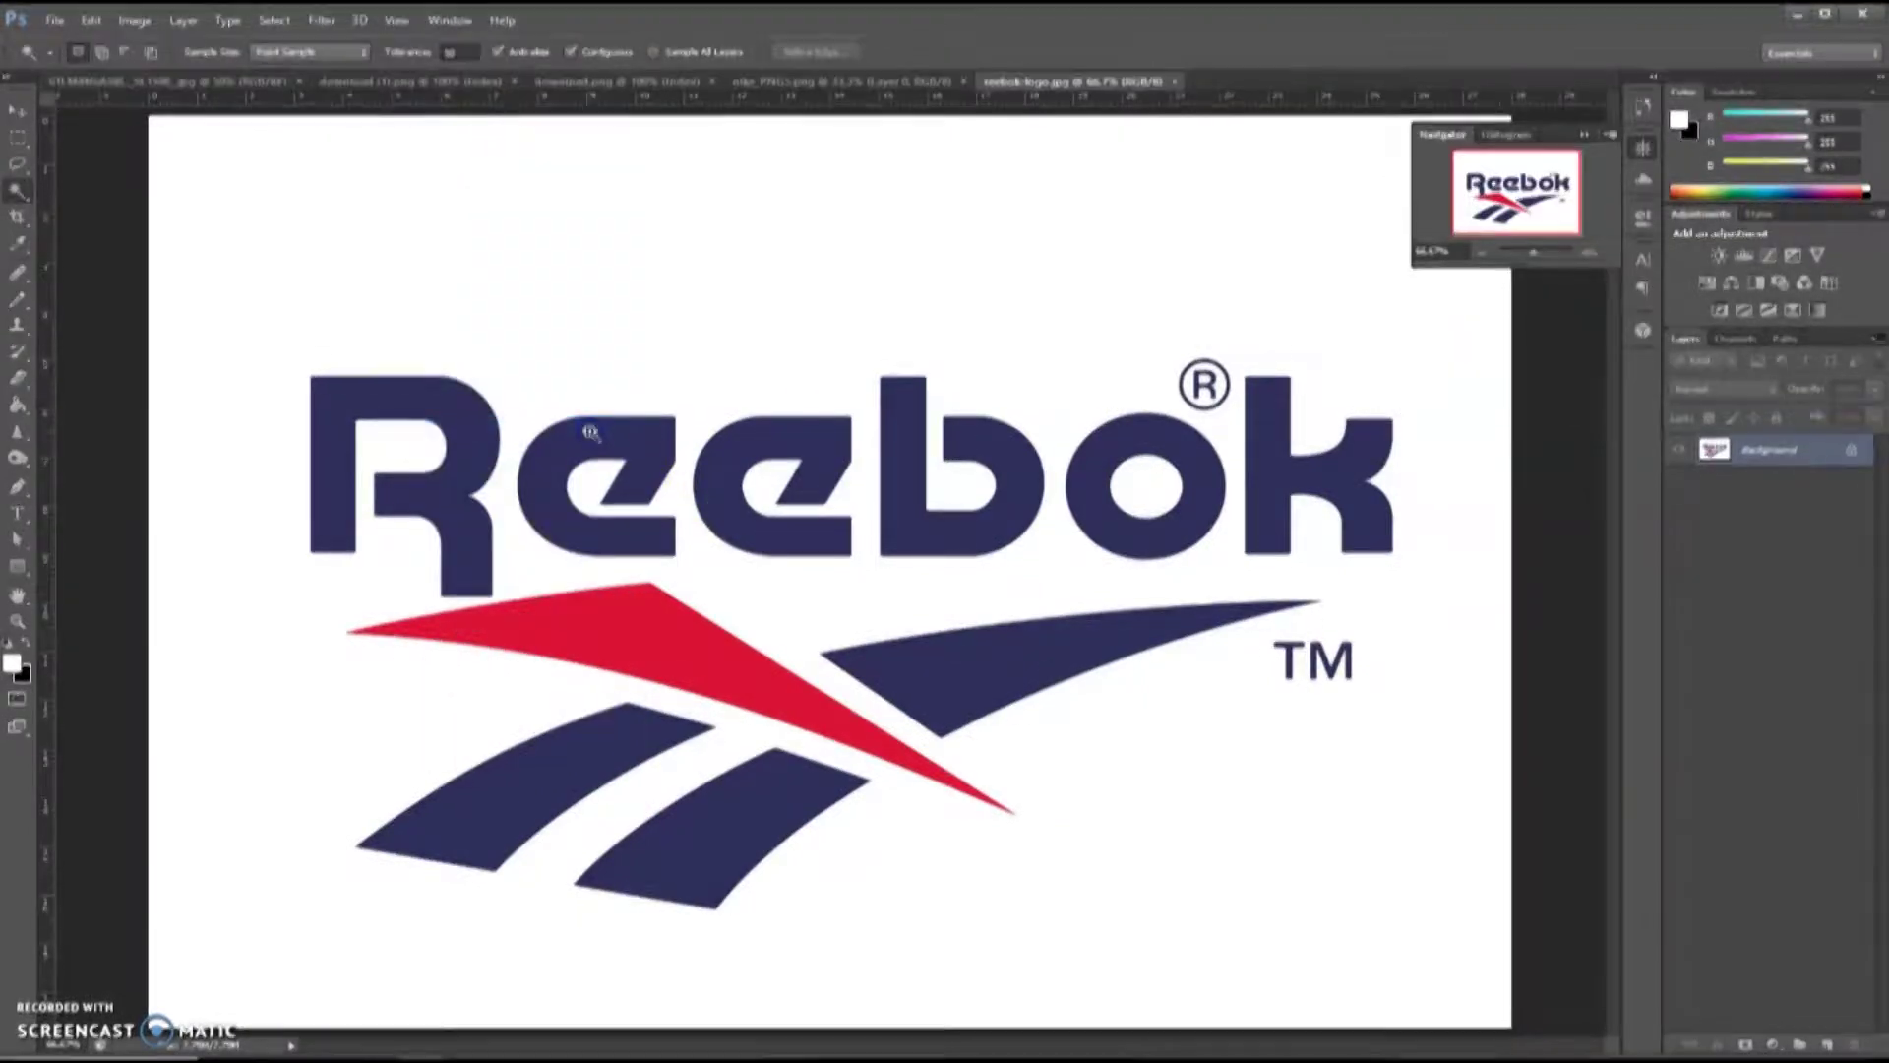
pyautogui.click(560, 479)
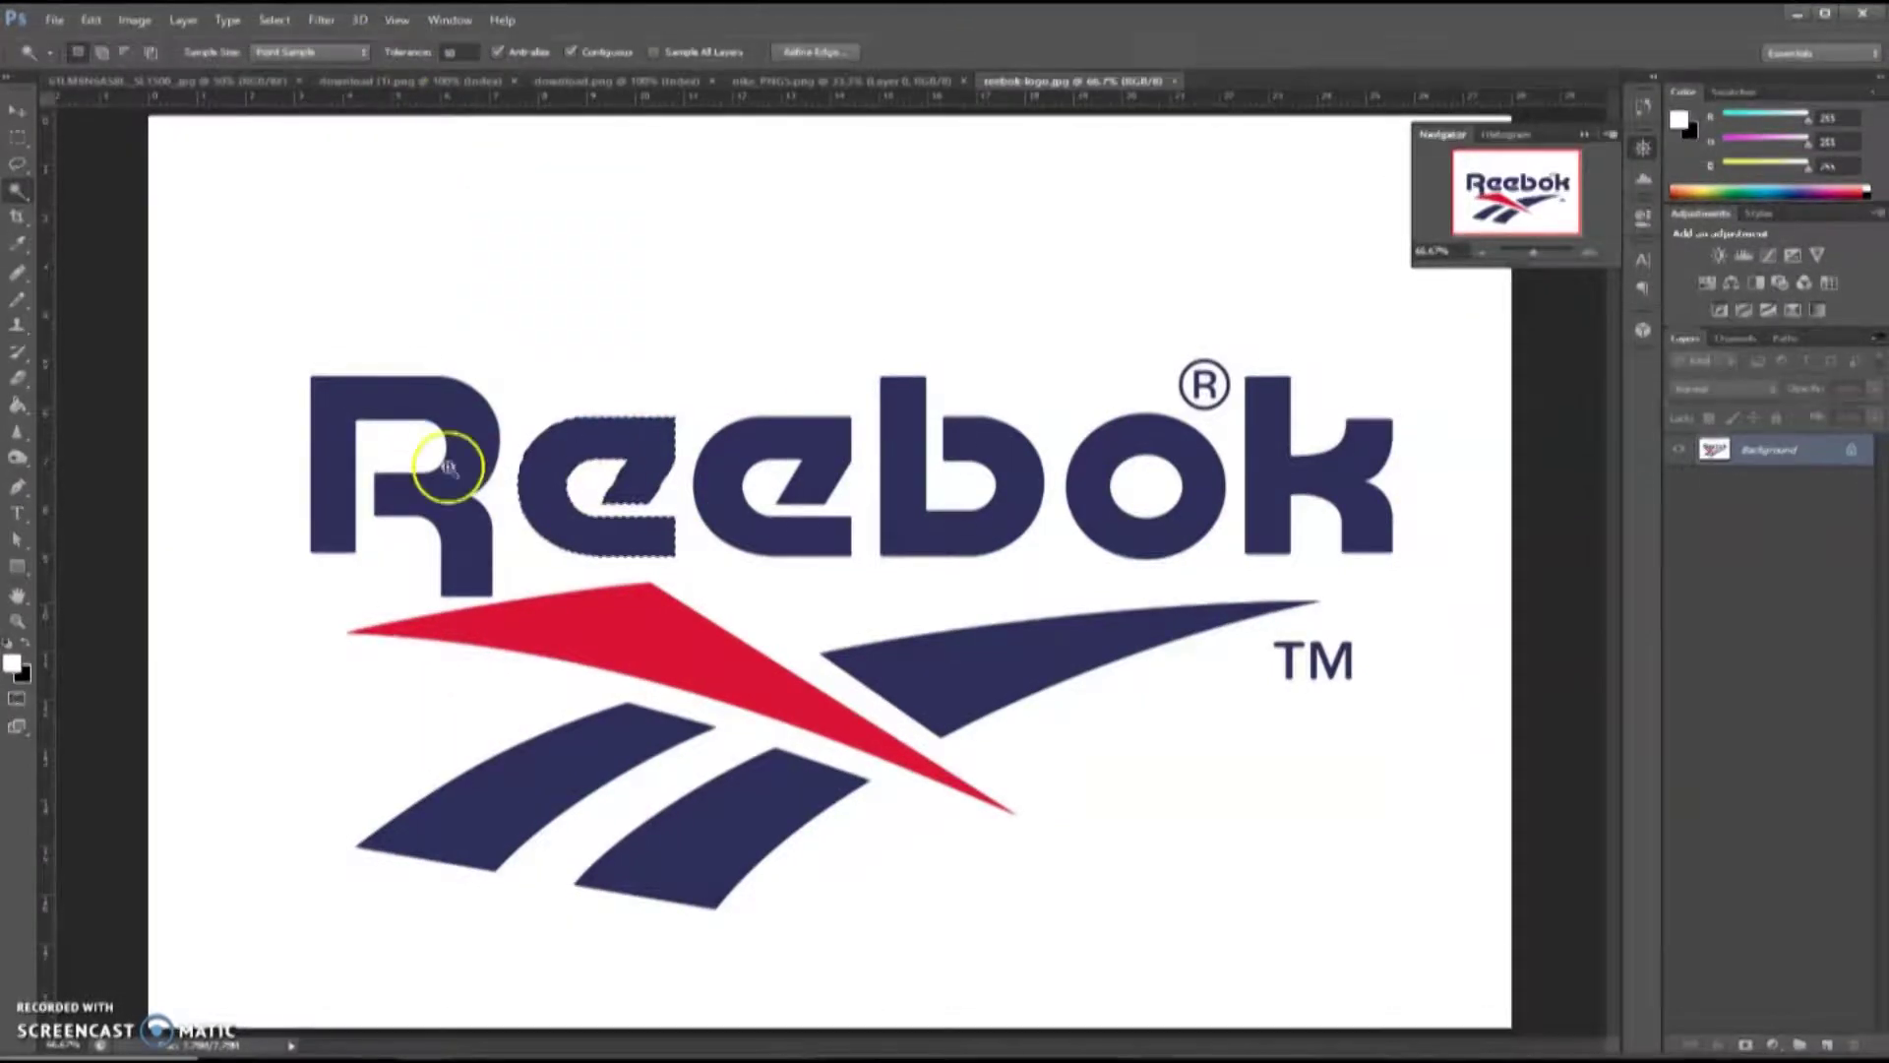
pyautogui.press('v')
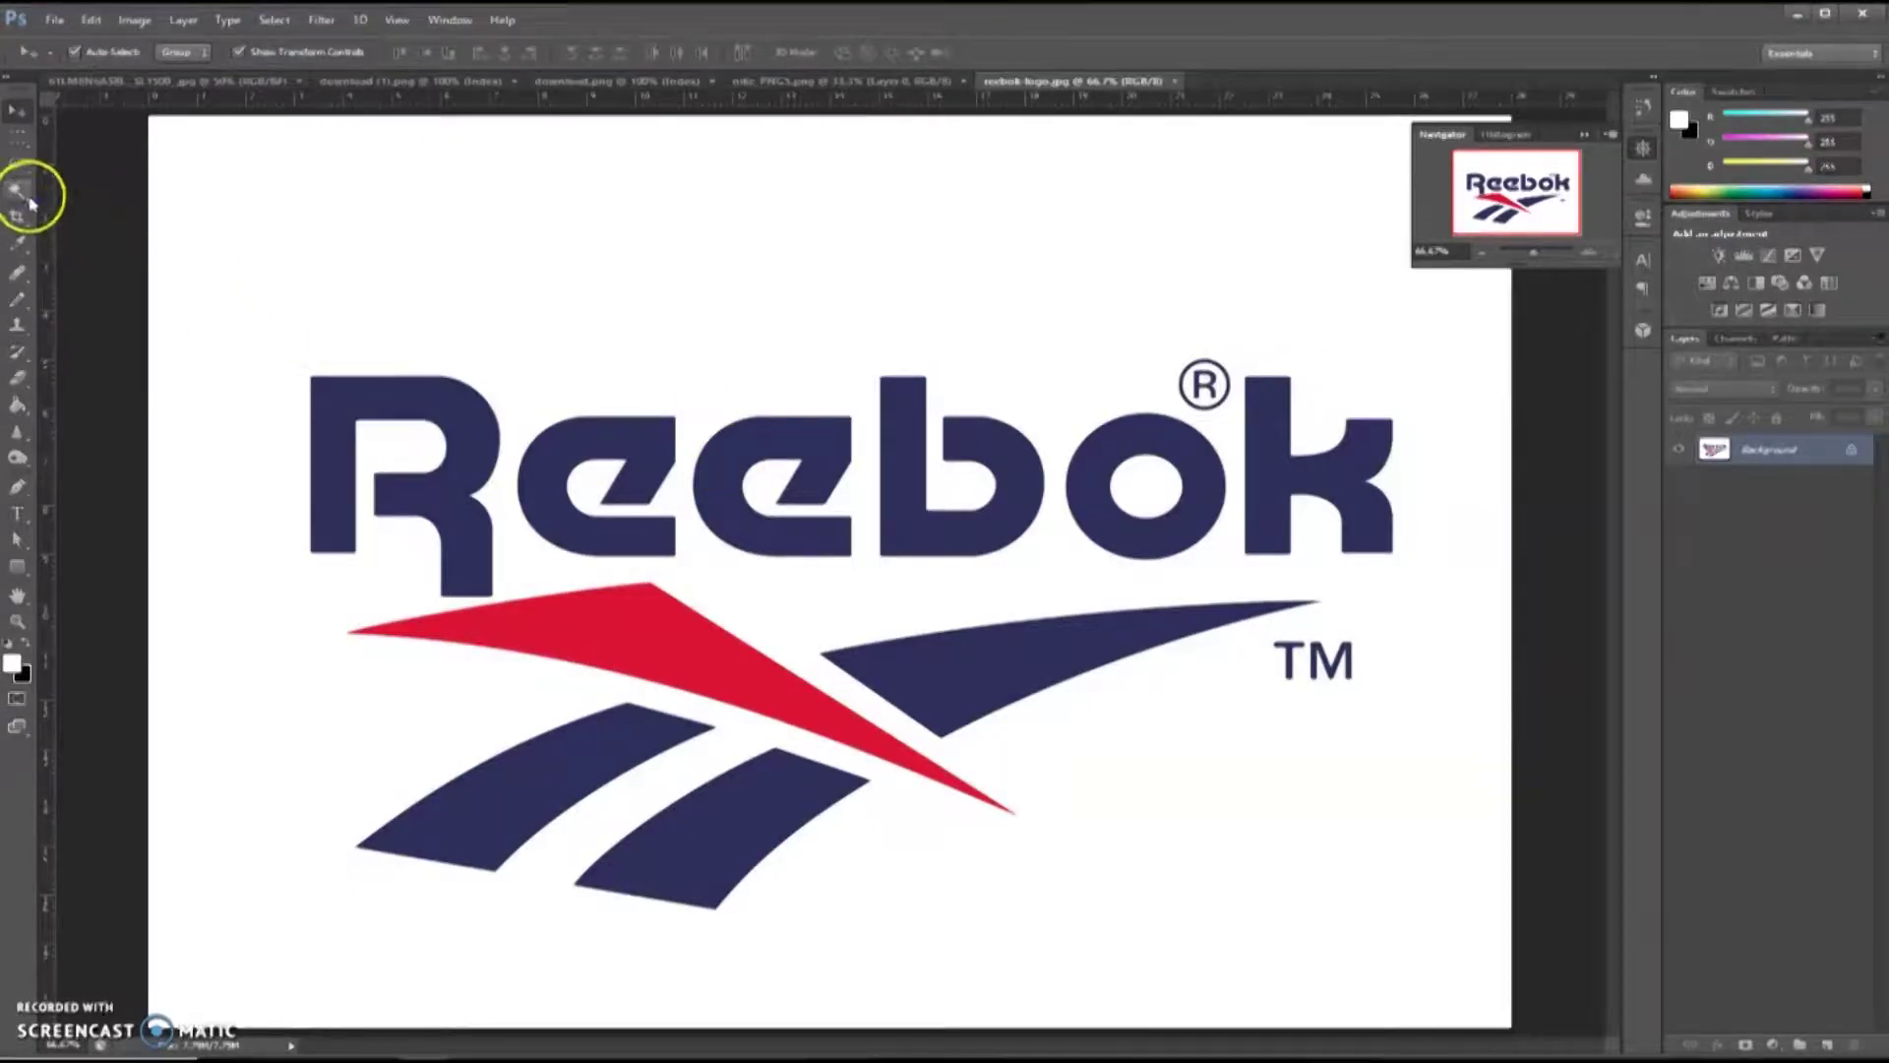
# - Select all dark blue parts of the Reebok logo with the Magic Wand and Similar, and add the red shape to the selection
pyautogui.click(22, 193)
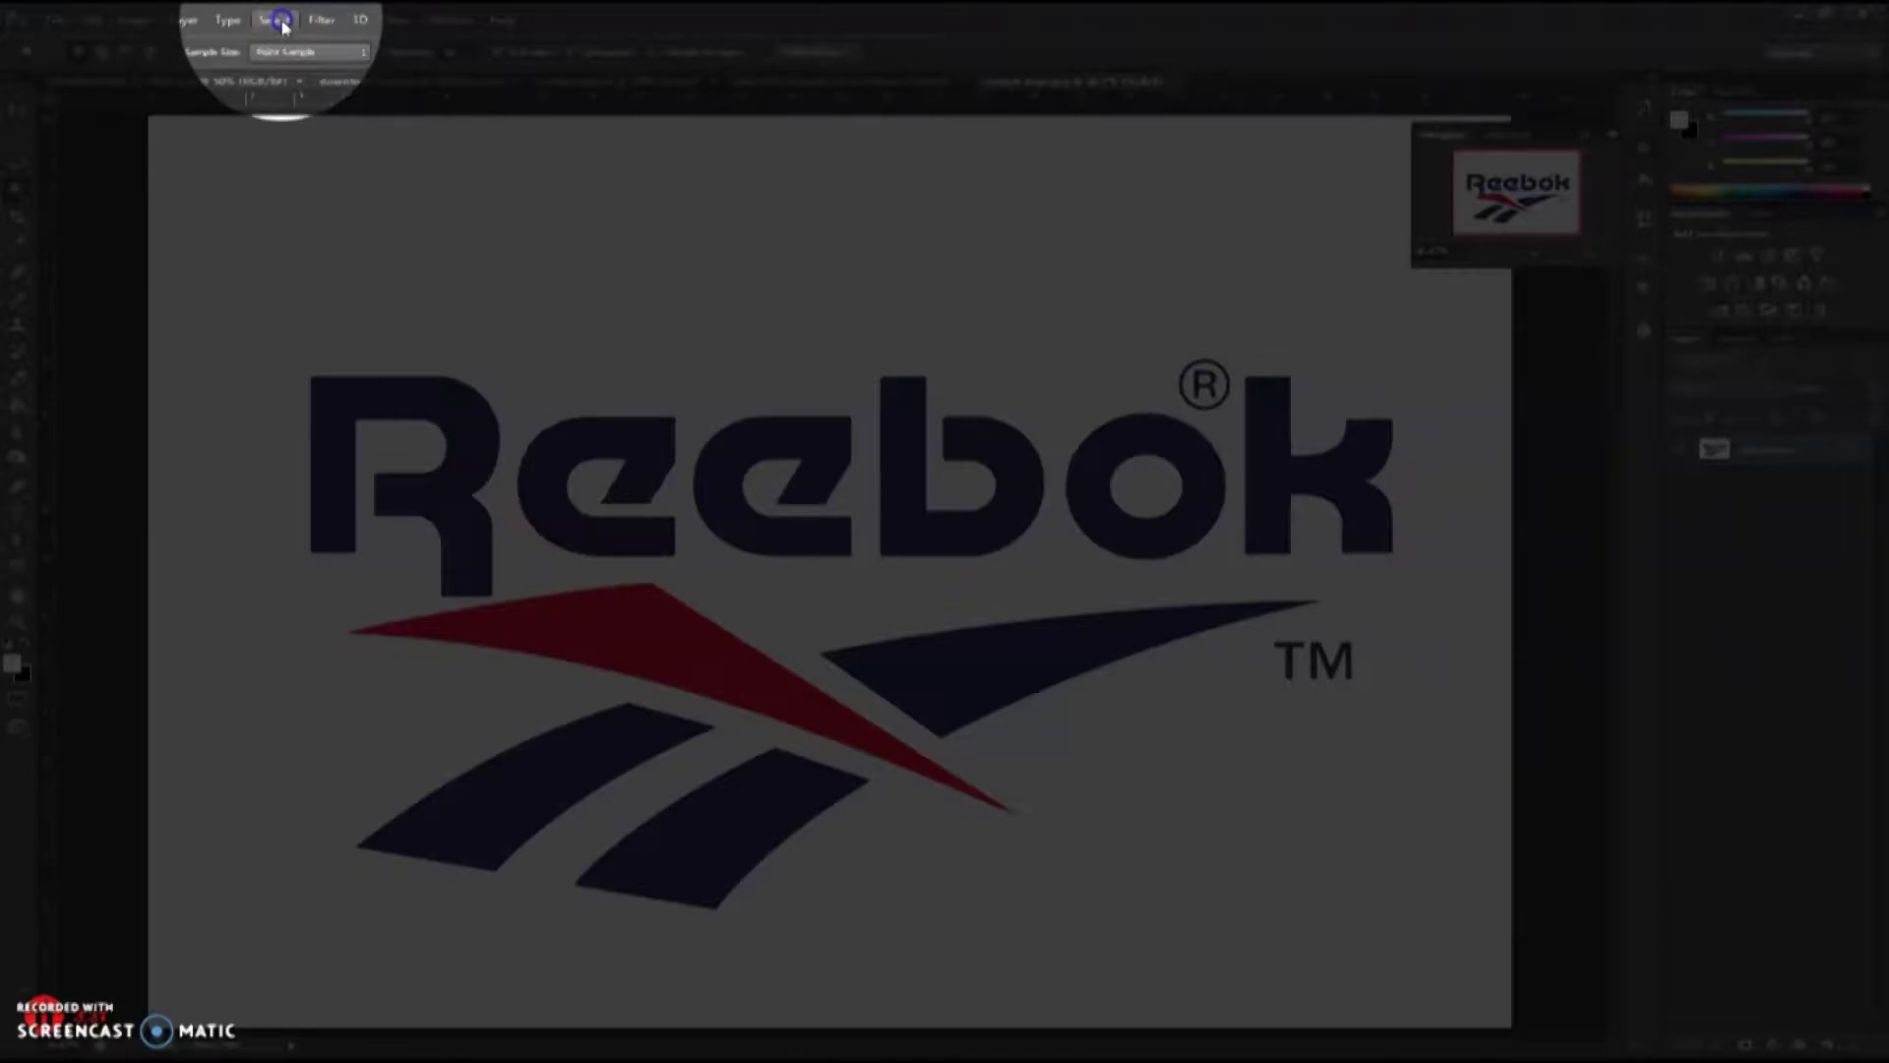
pyautogui.click(282, 21)
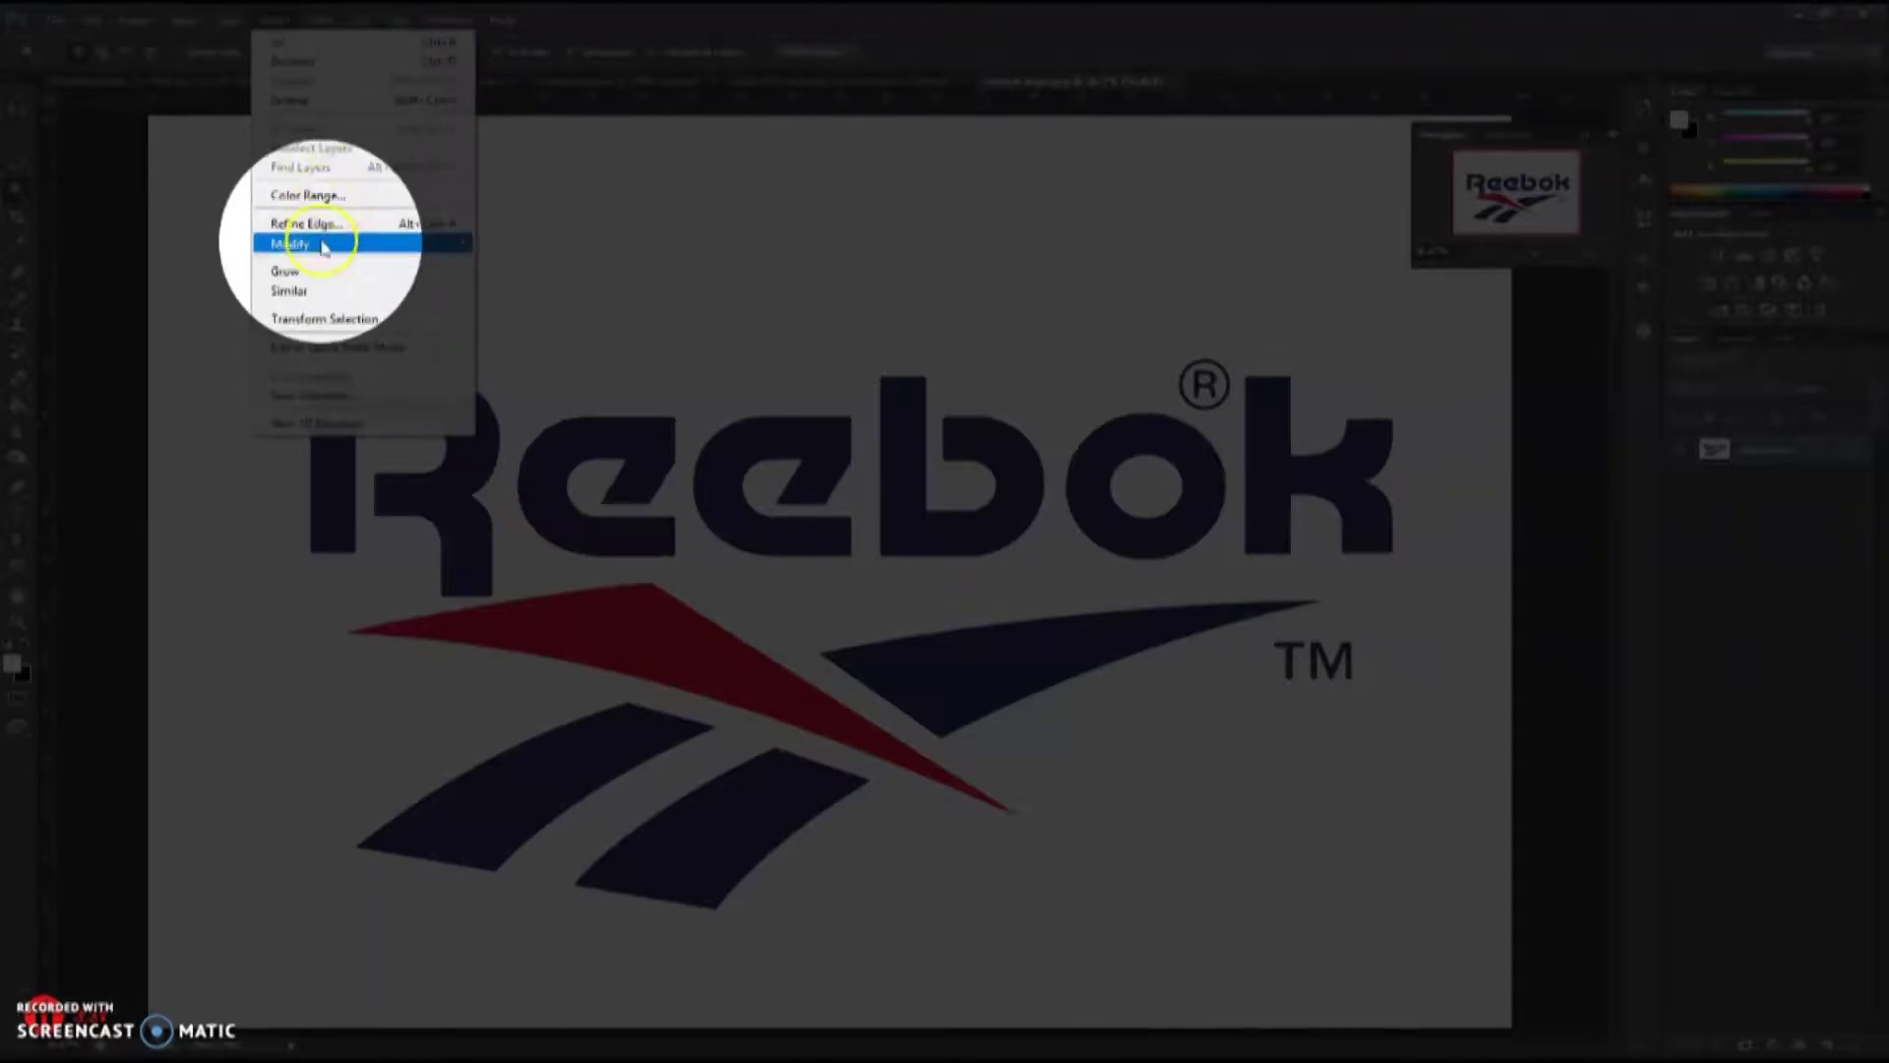
pyautogui.click(296, 286)
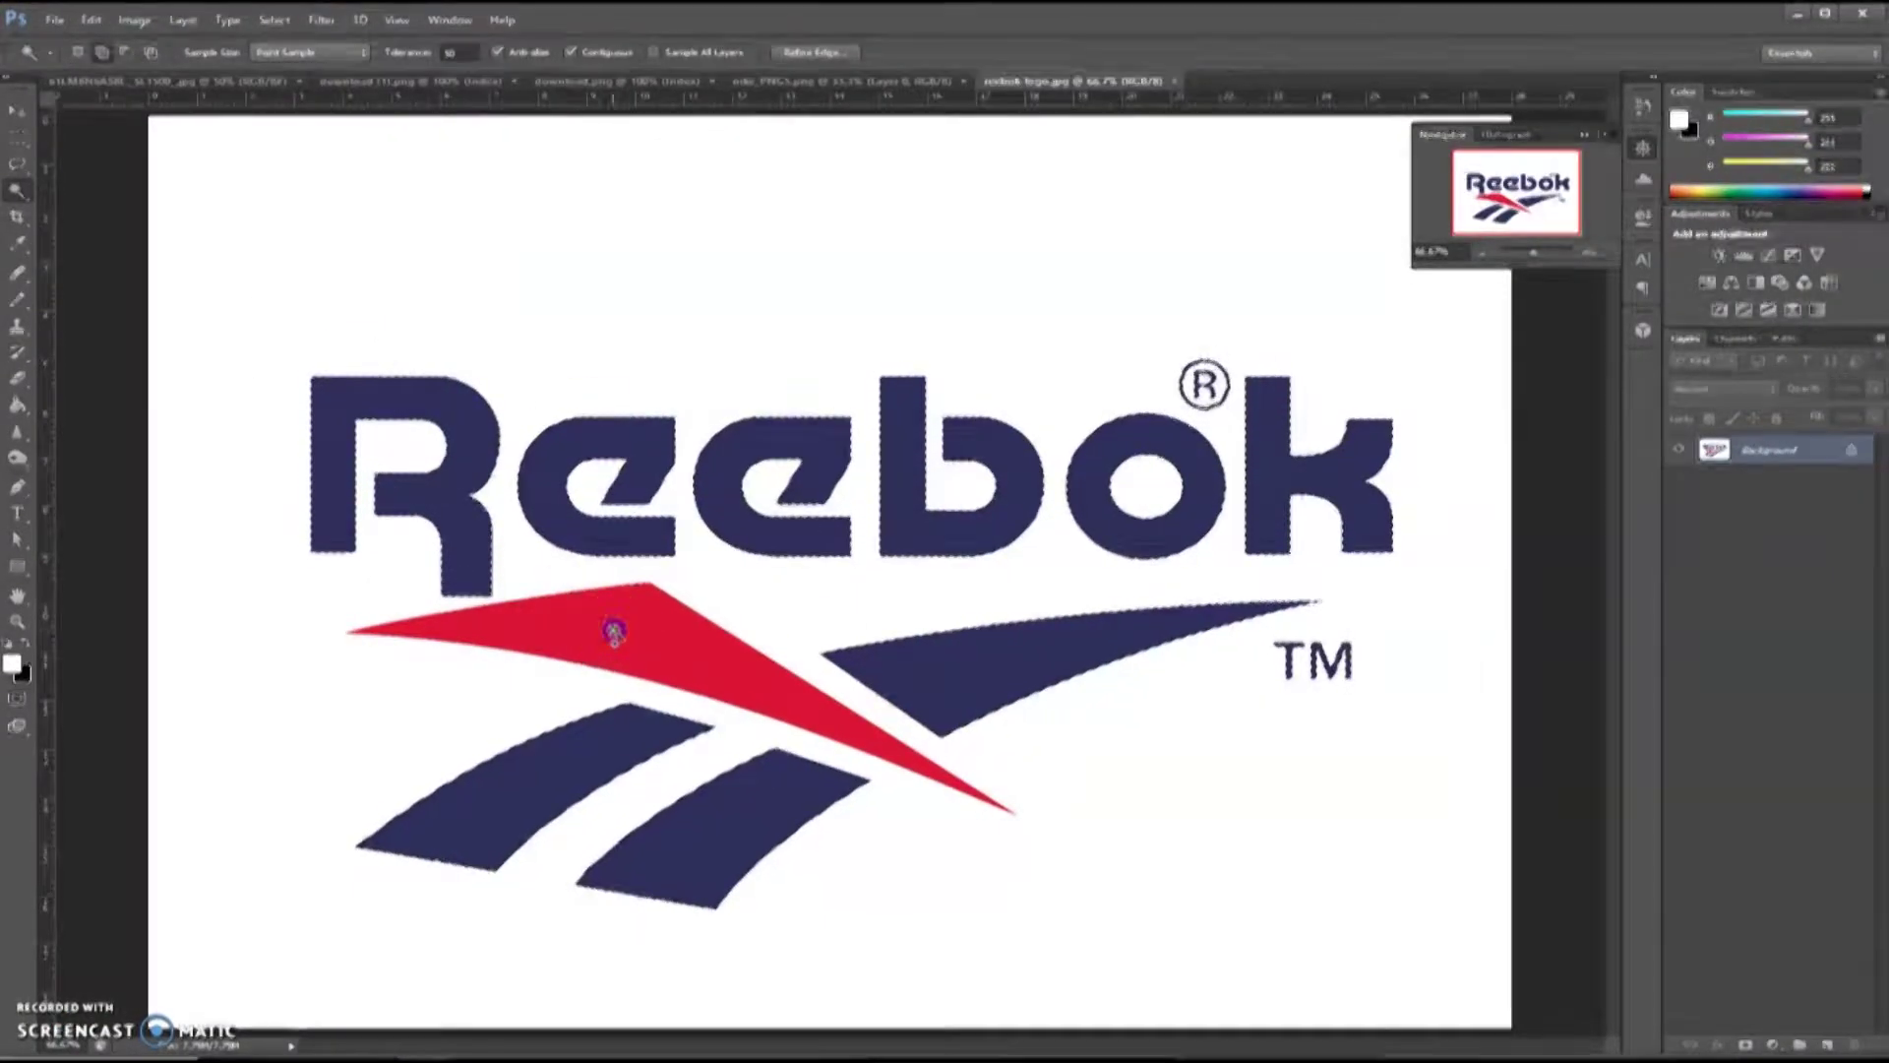
# - Convert the selection of the Reebok logo into a work path
pyautogui.click(1793, 339)
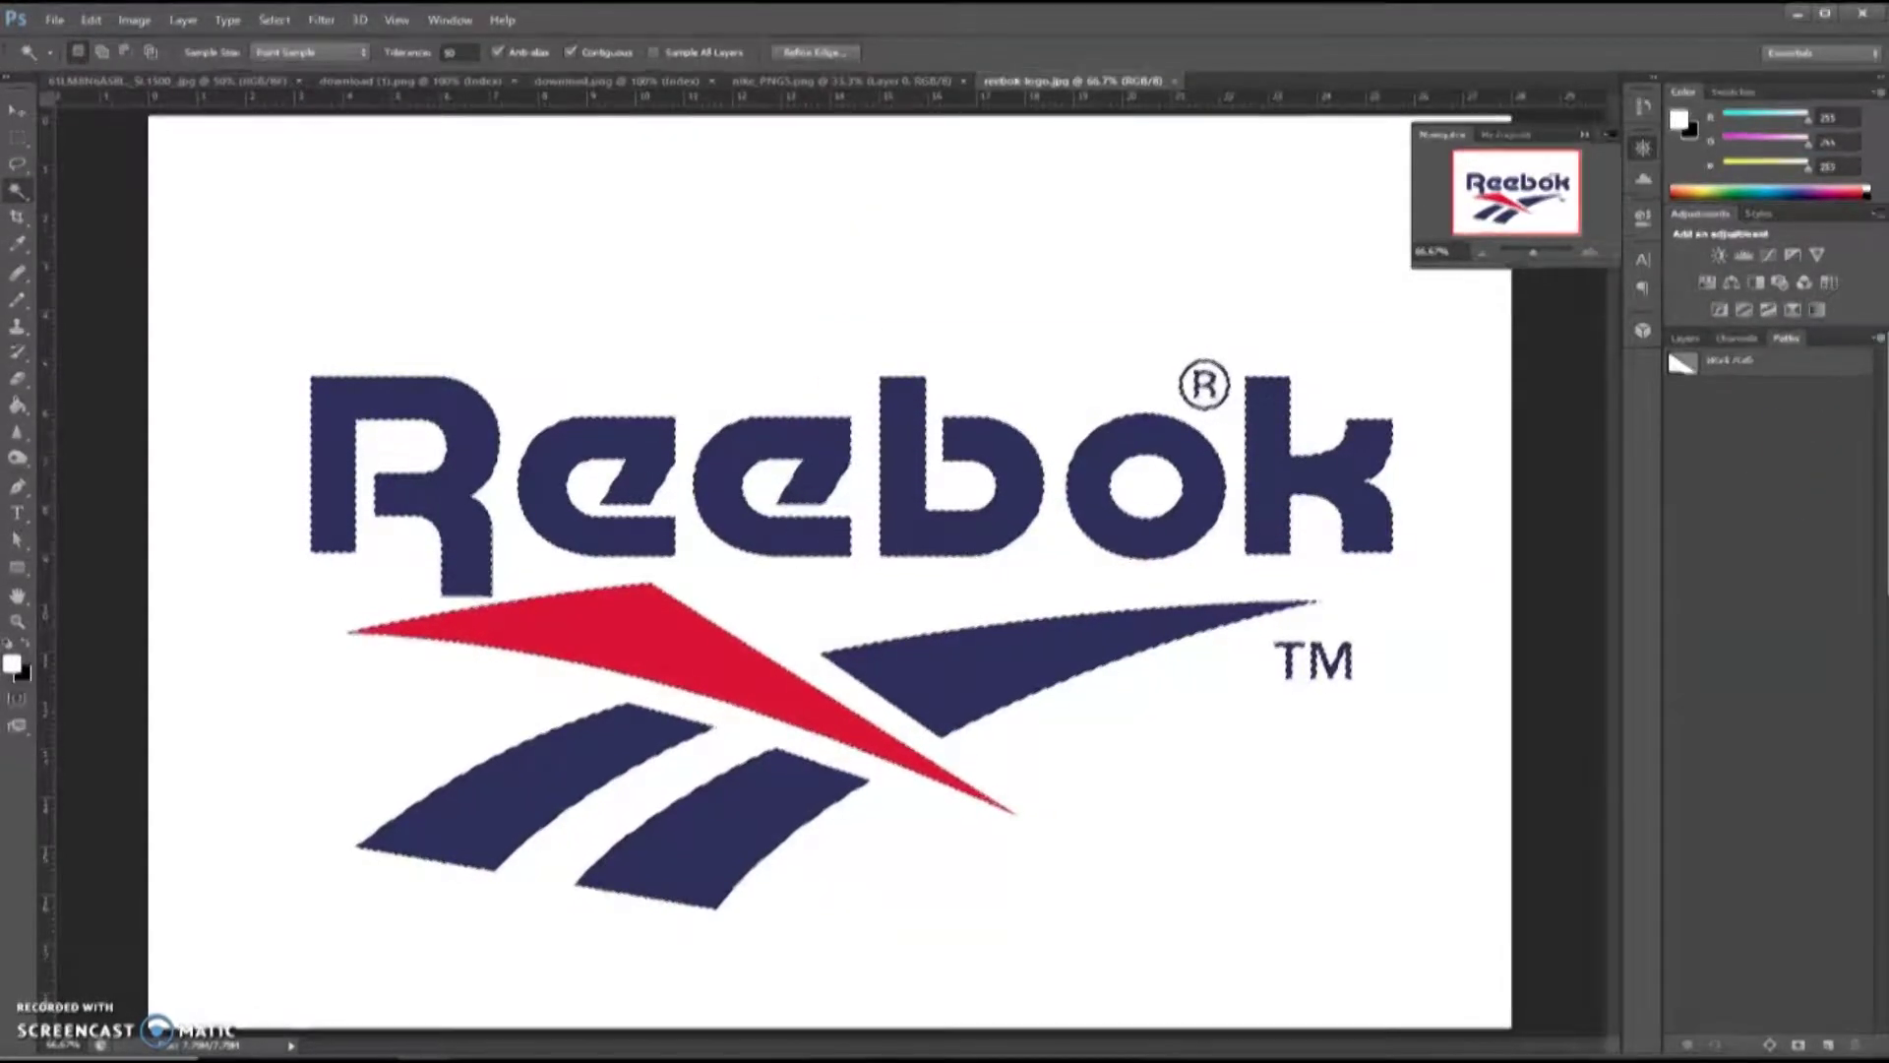
pyautogui.moveTo(1088, 304); pyautogui.dragTo(901, 222)
pyautogui.click(1006, 258)
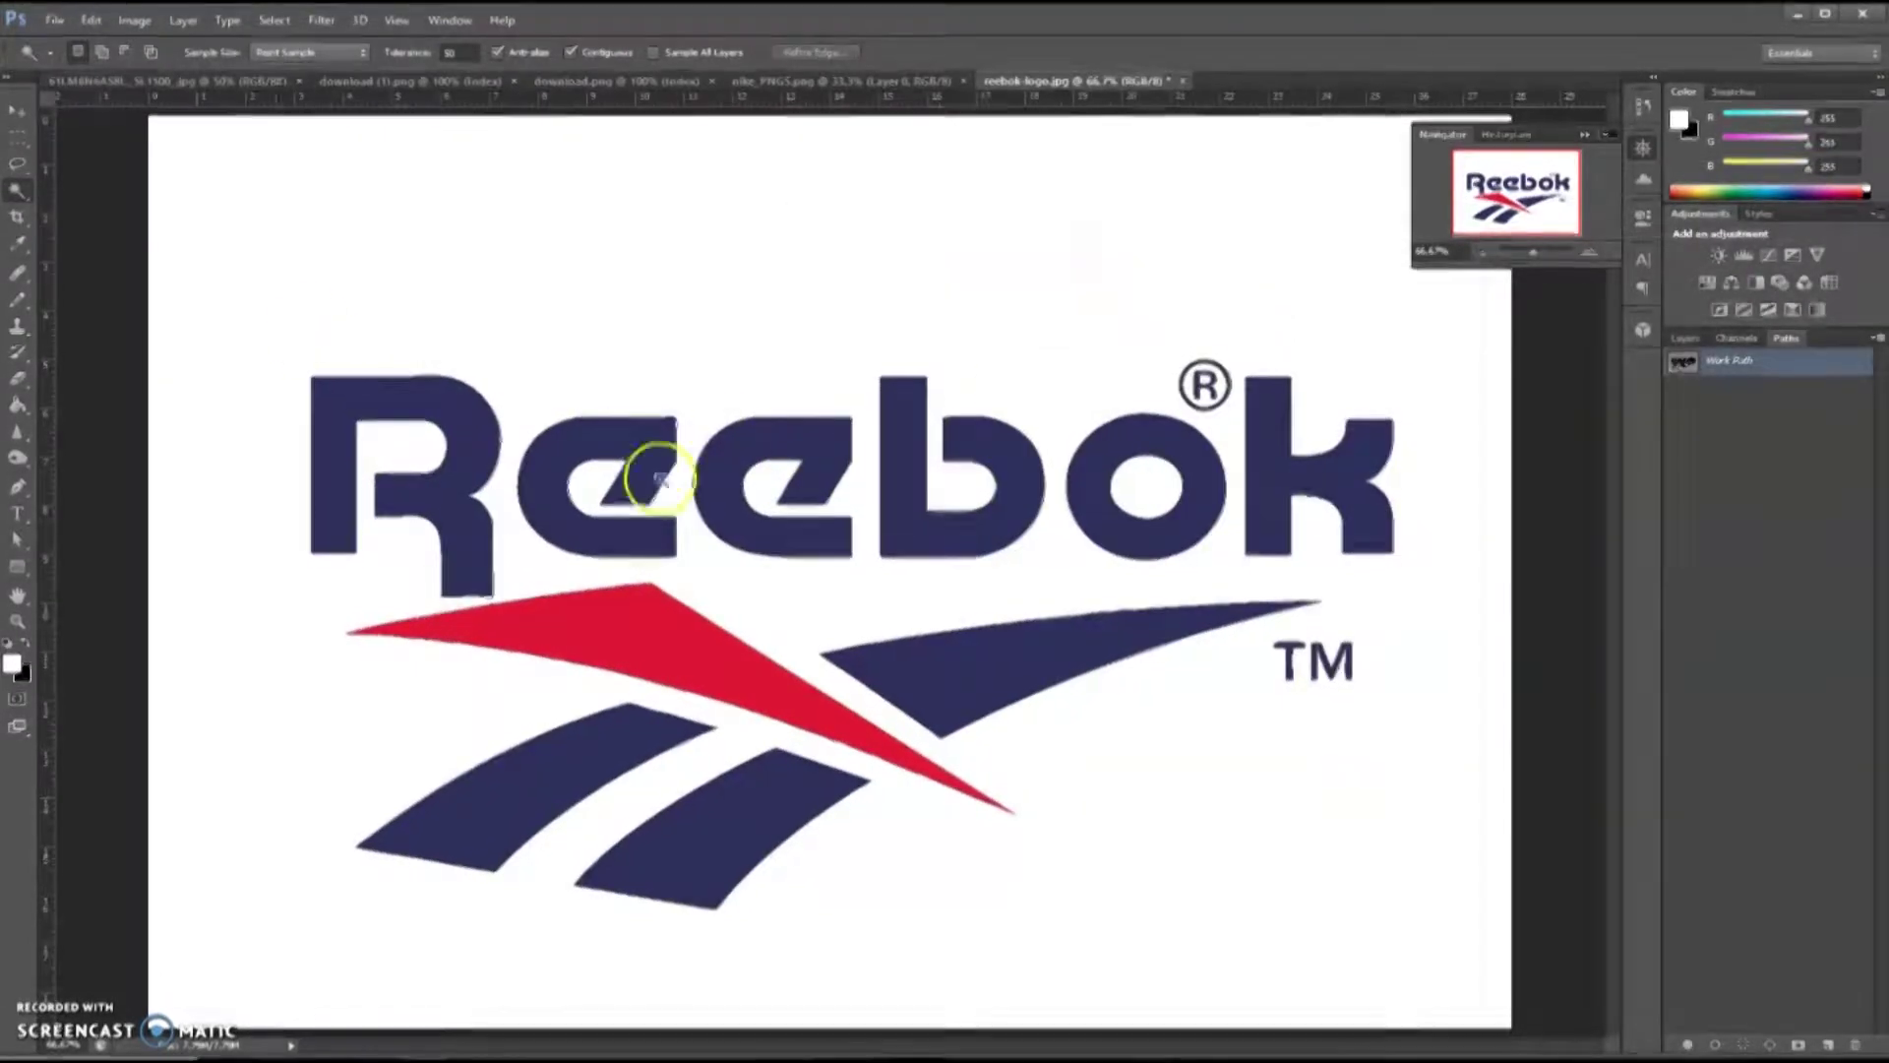
# - Export the Reebok work path to Illustrator as reebok-logo in folder 07.07.2, and close the document without saving
pyautogui.click(59, 21)
pyautogui.moveTo(98, 395)
pyautogui.click(404, 405)
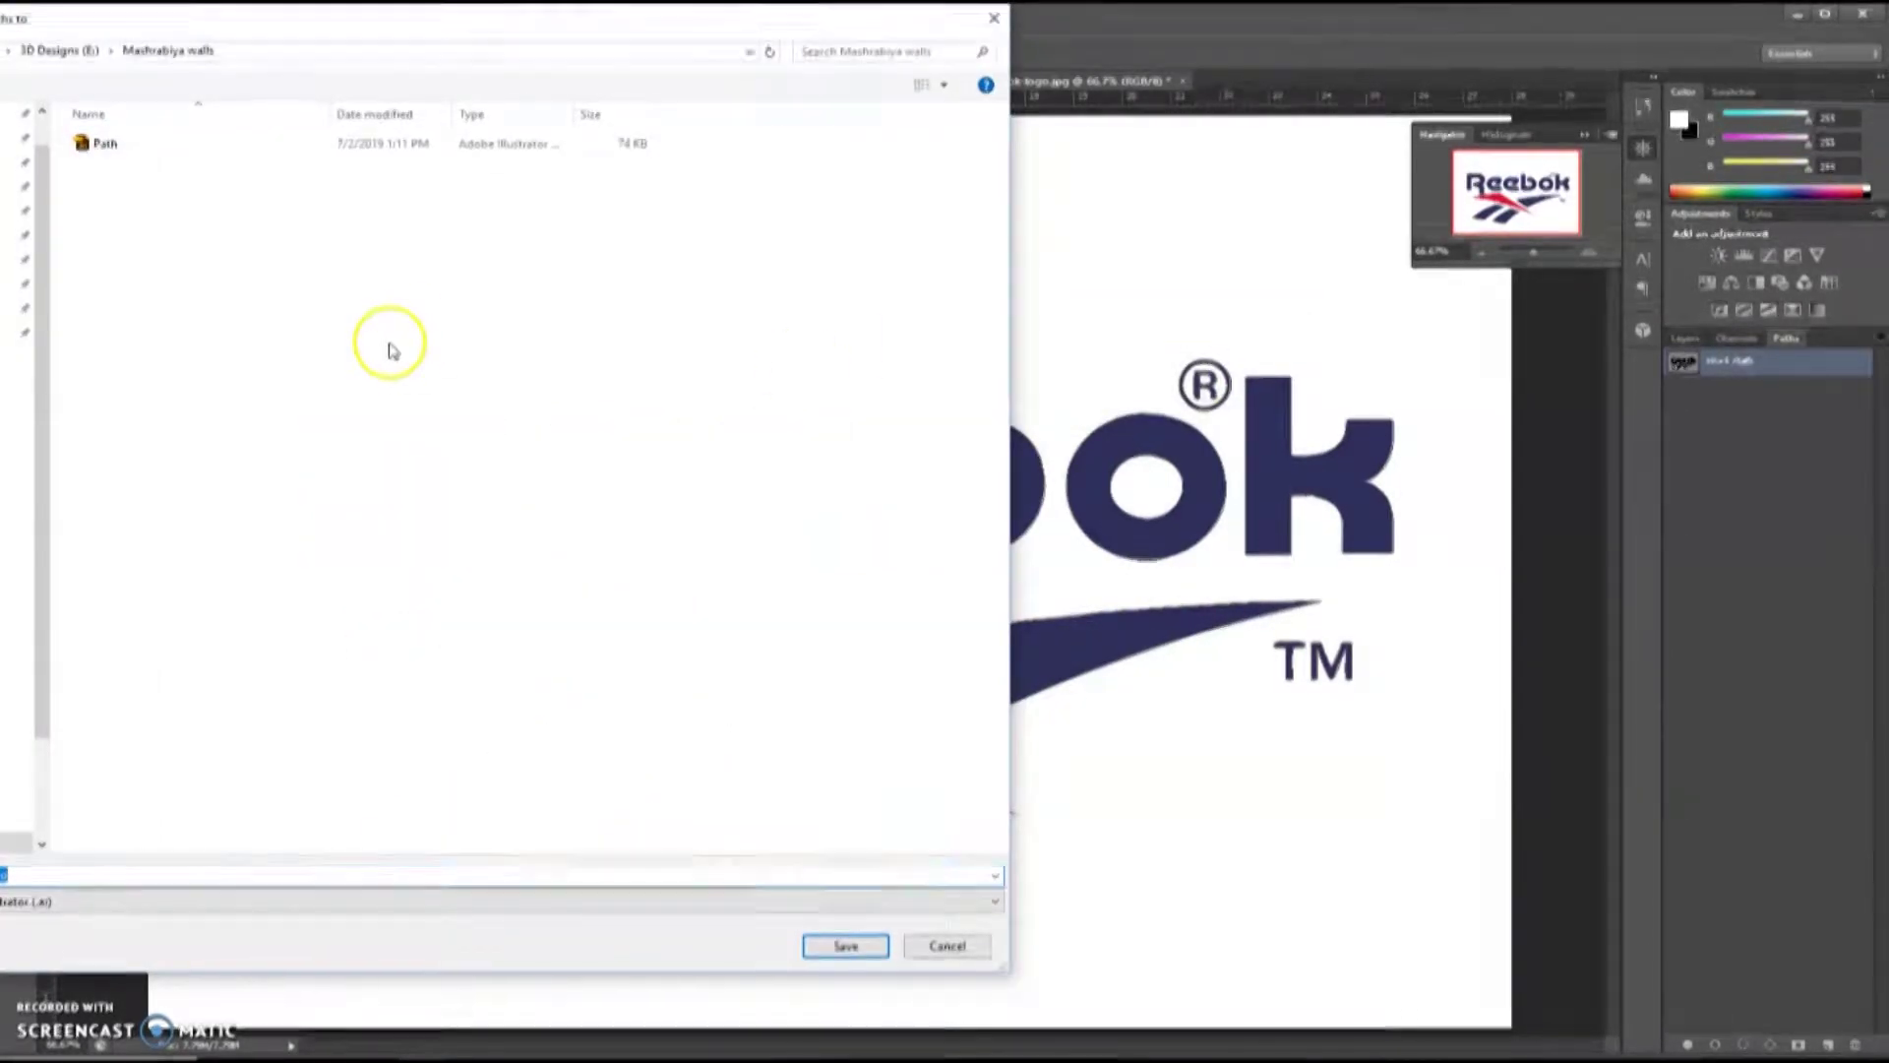
pyautogui.click(218, 265)
pyautogui.doubleClick(219, 266)
pyautogui.doubleClick(105, 142)
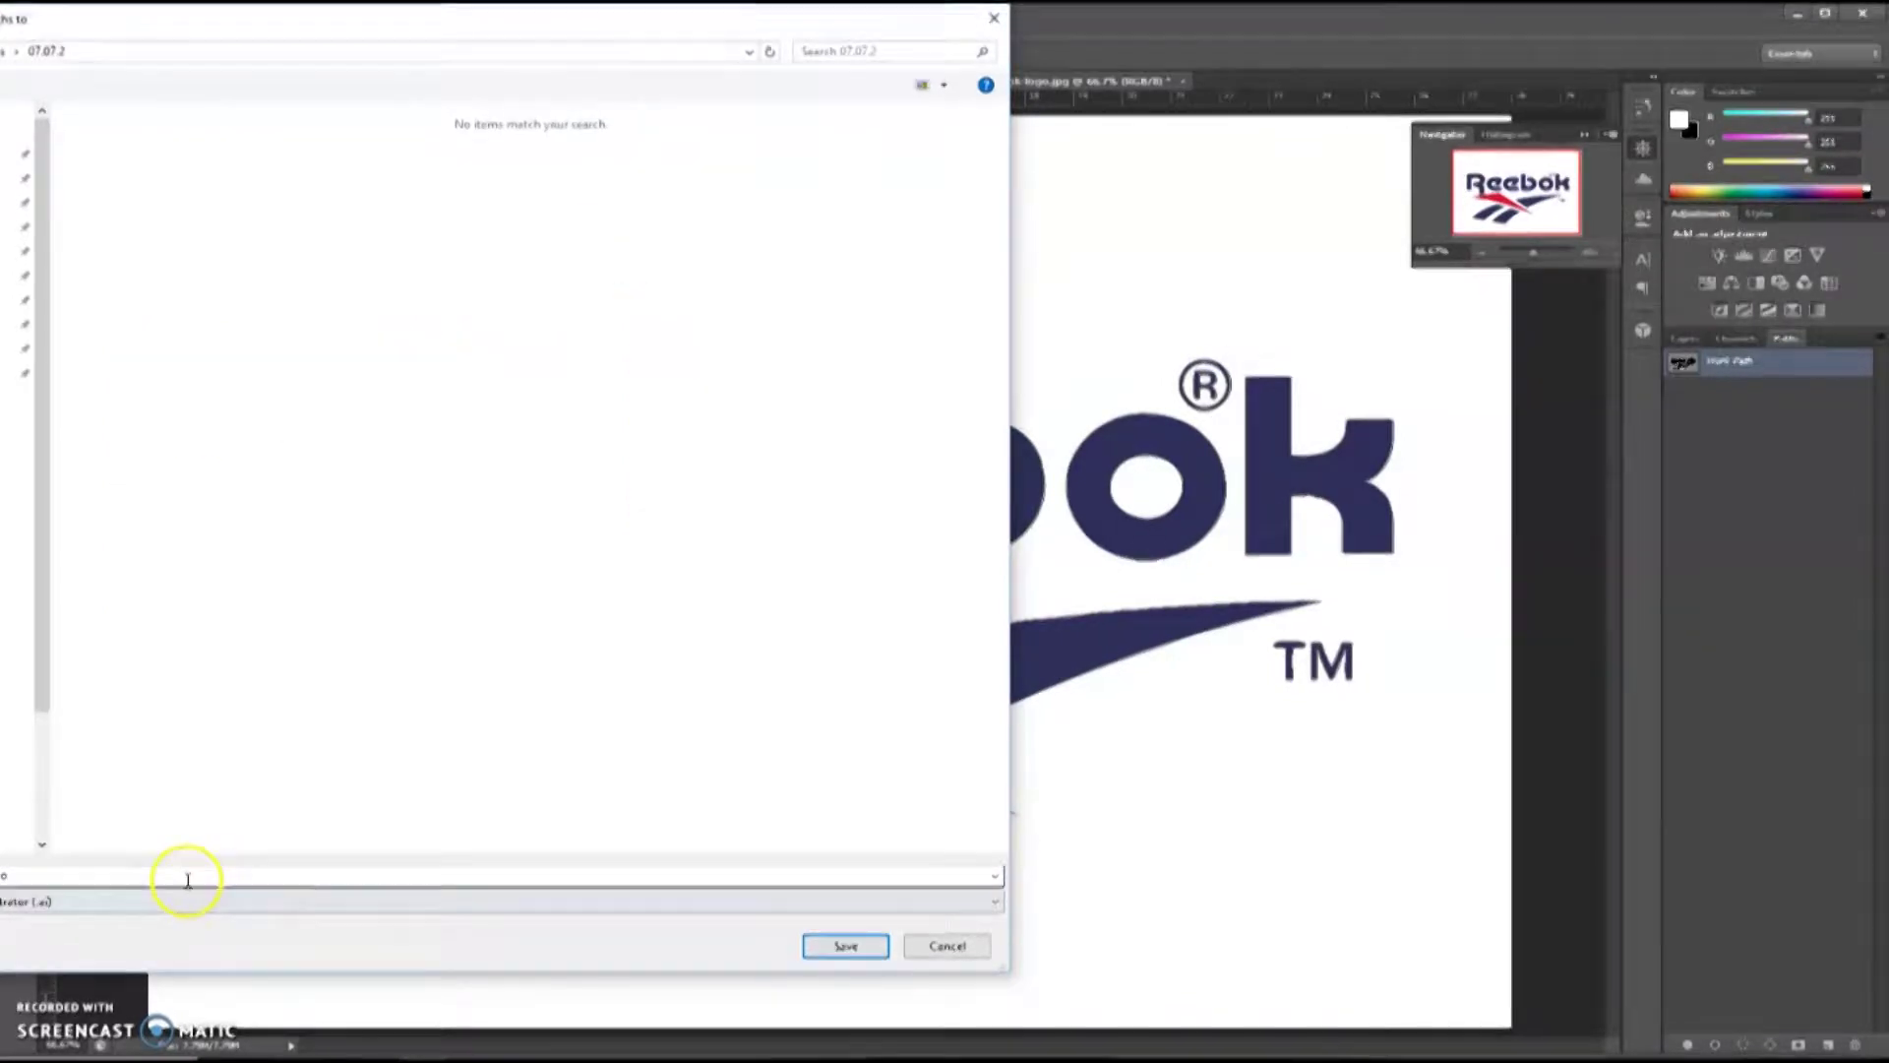
pyautogui.moveTo(338, 30); pyautogui.dragTo(570, 50)
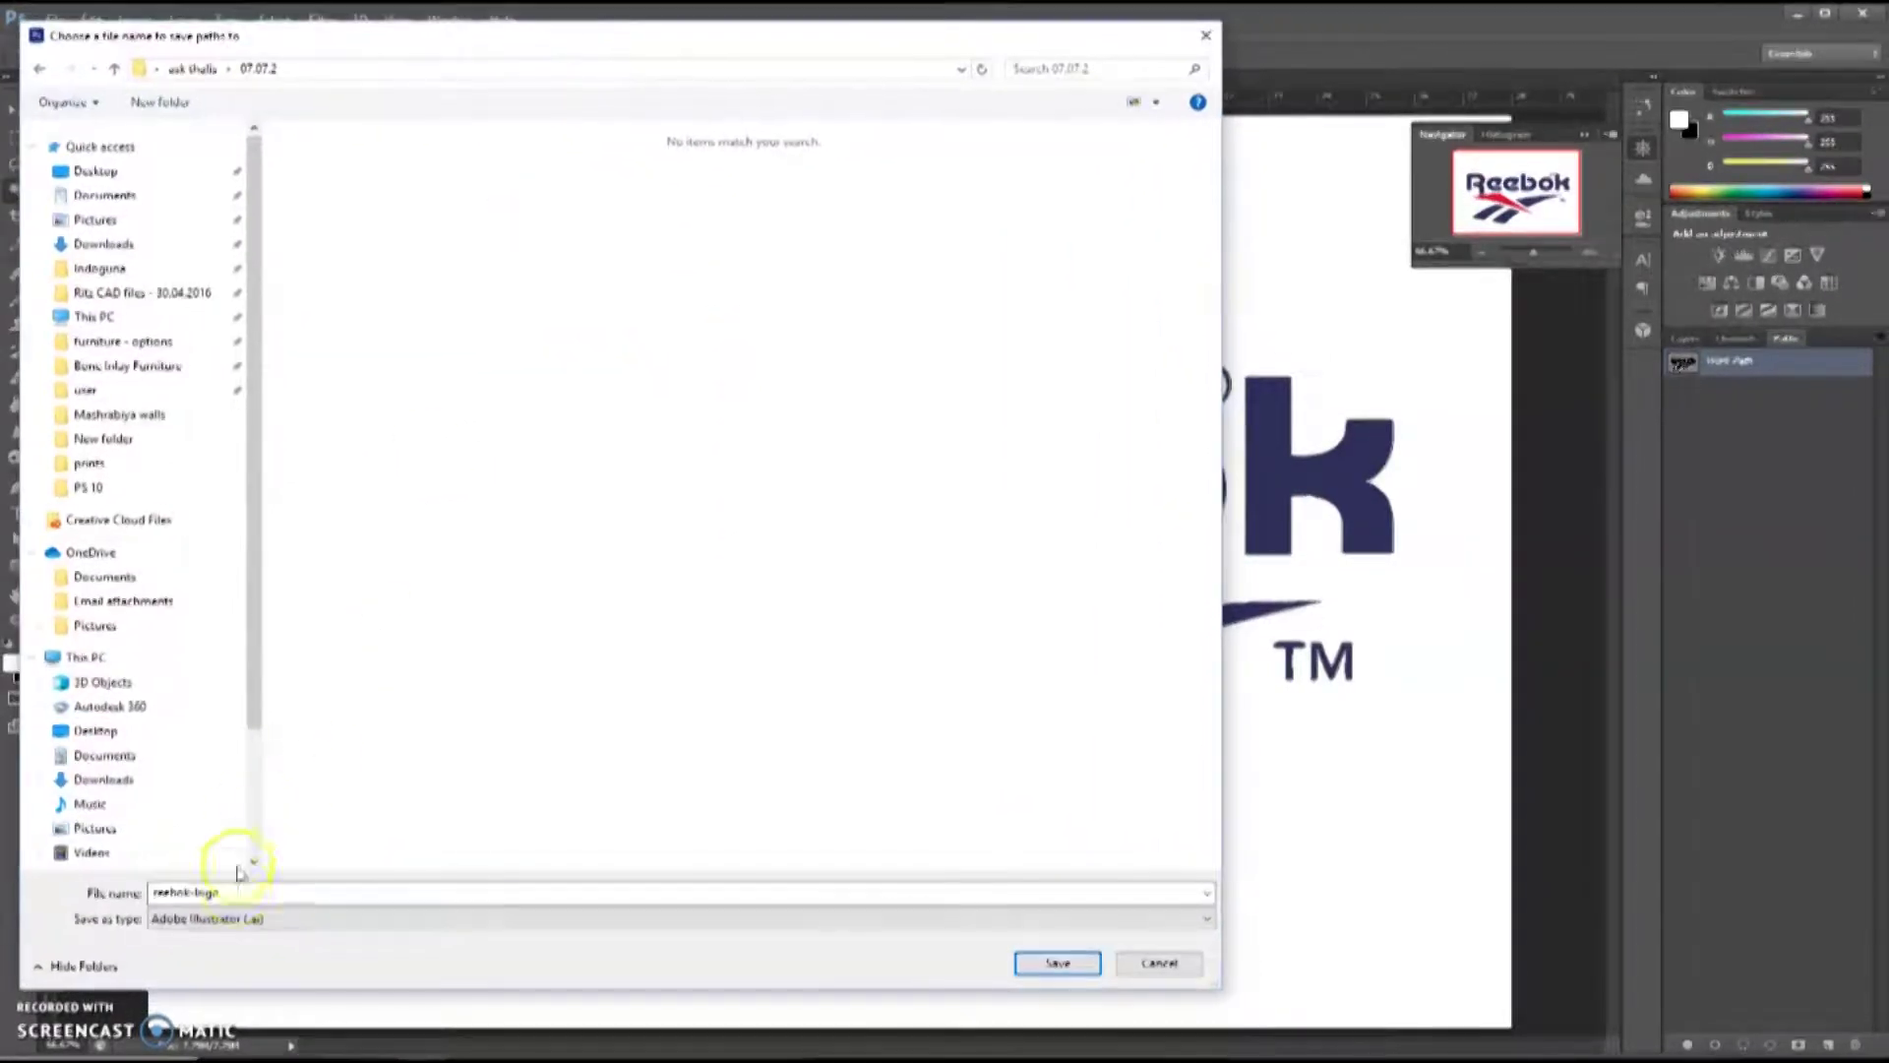
pyautogui.click(1056, 963)
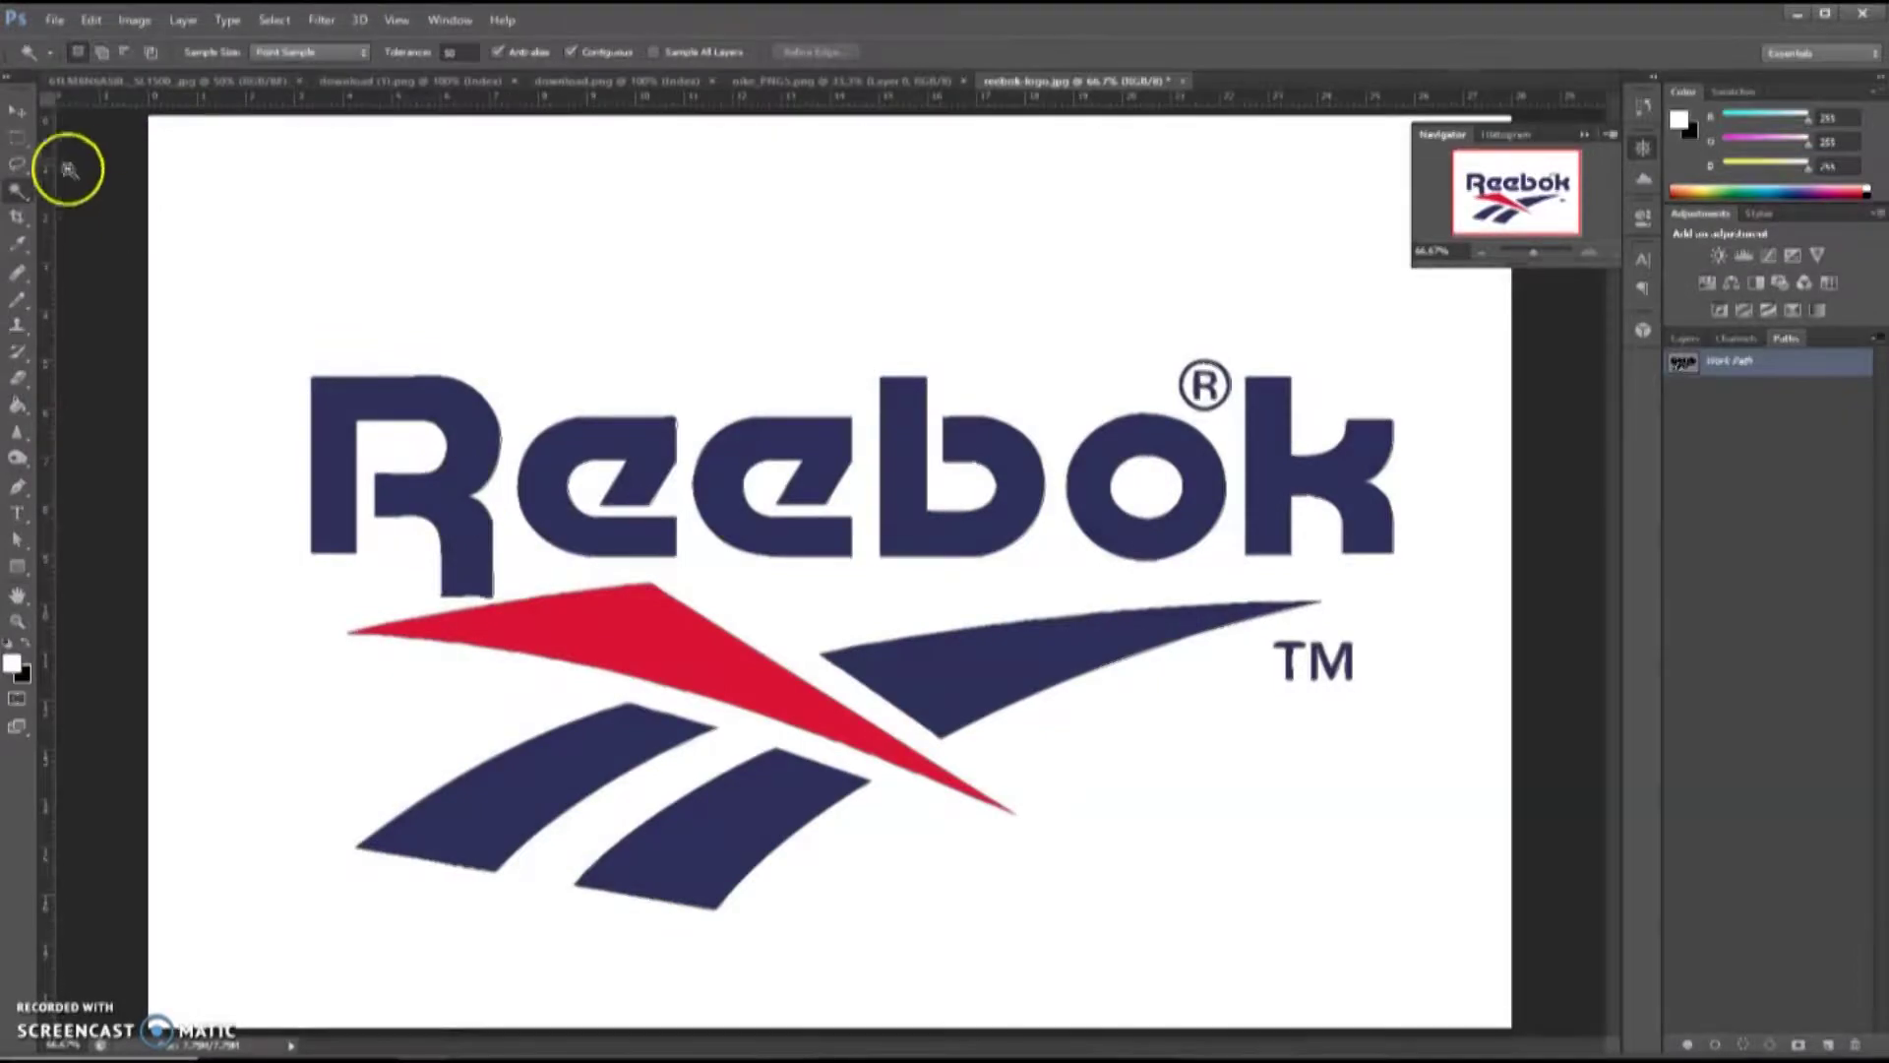
pyautogui.click(1188, 81)
pyautogui.click(1112, 411)
# - Select all black parts of the Nike logo with the Magic Wand and Similar, and convert the selection into a work path
pyautogui.keyDown('alt'); pyautogui.scroll(2, 1027, 445); pyautogui.keyUp('alt')
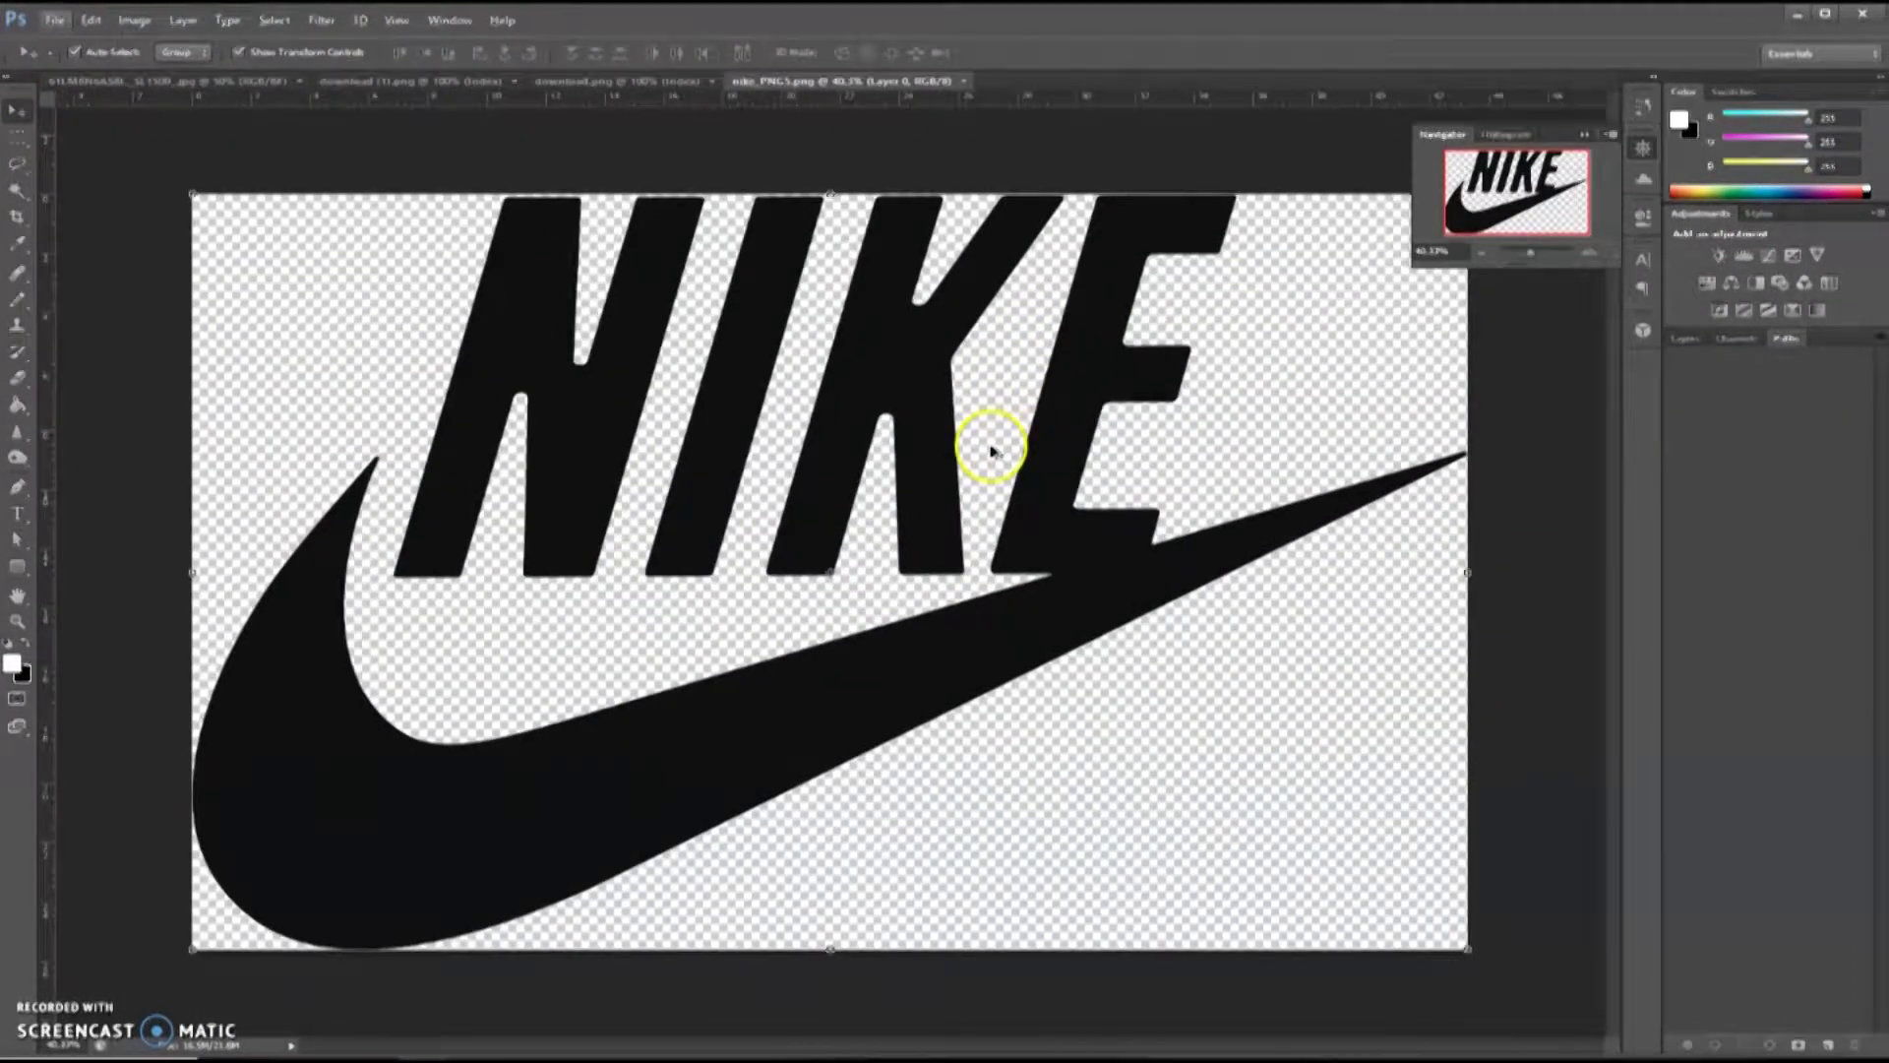
pyautogui.hotkey('alt', 'w')
pyautogui.click(1078, 321)
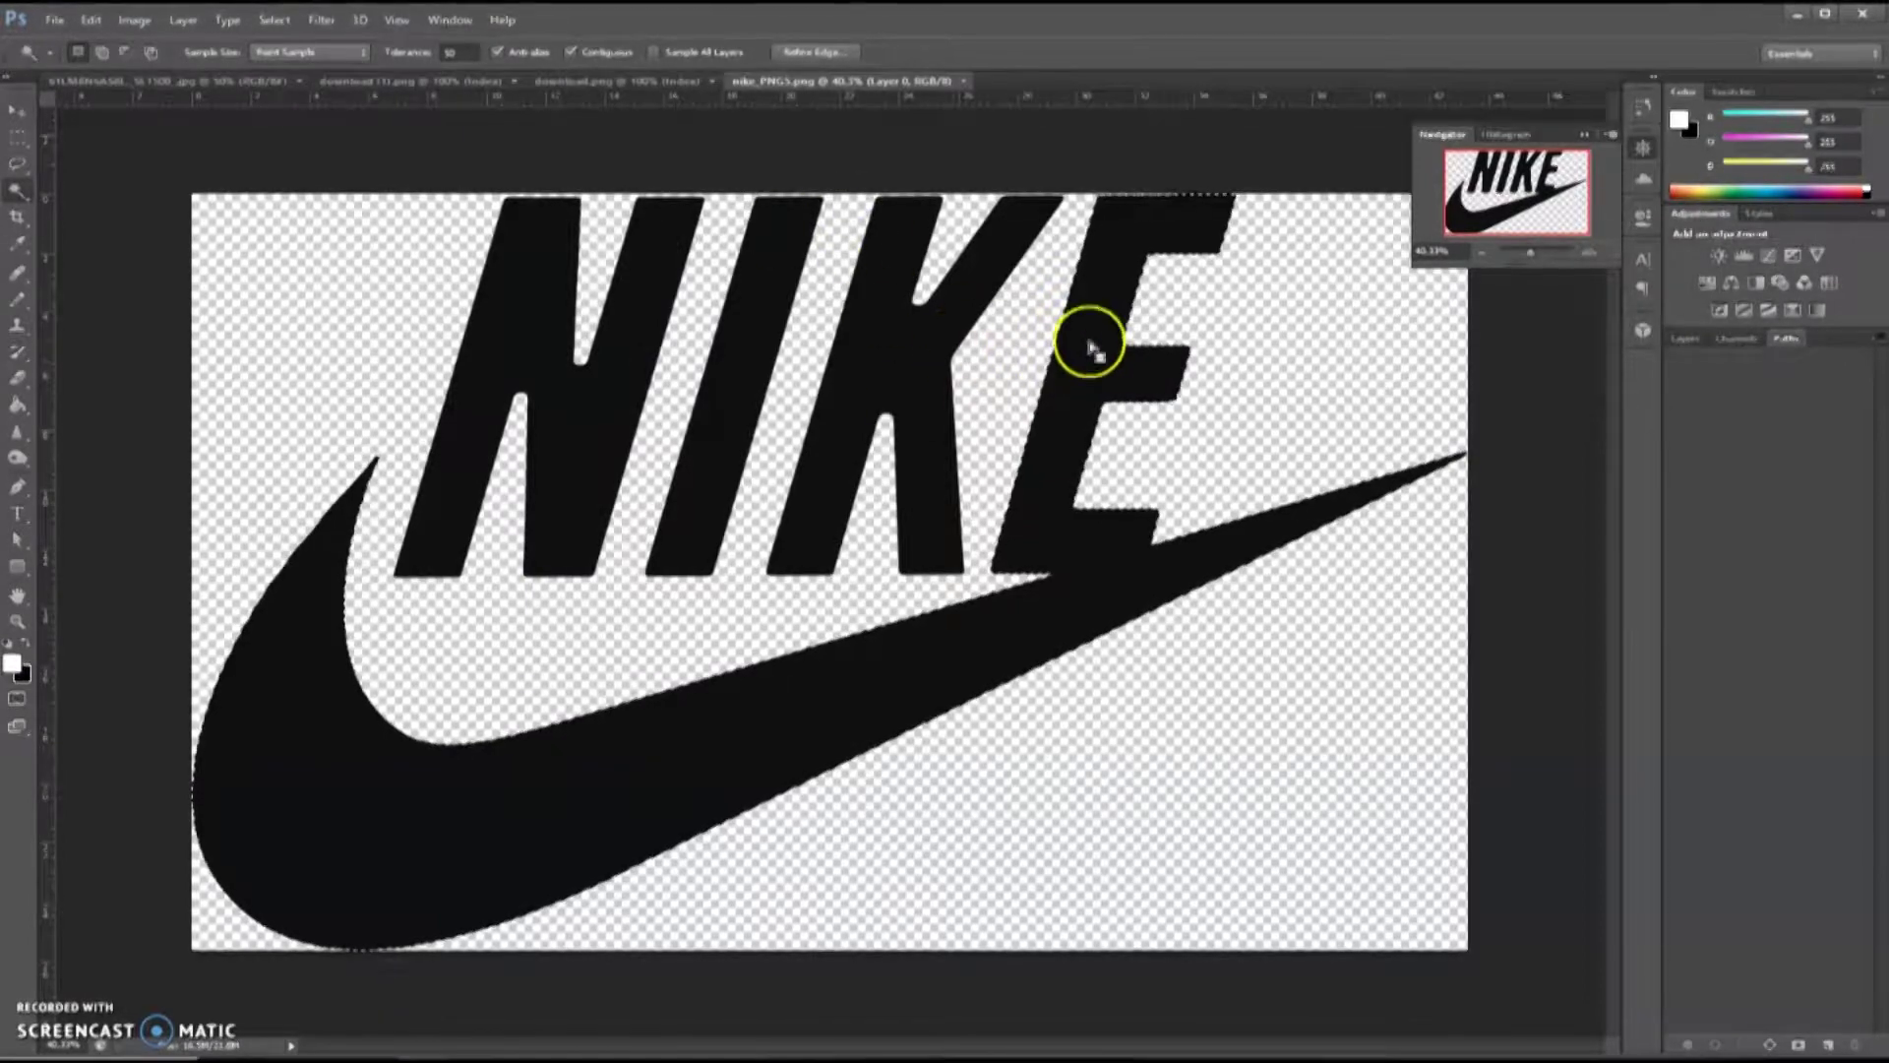
pyautogui.click(275, 20)
pyautogui.click(295, 291)
pyautogui.click(689, 359)
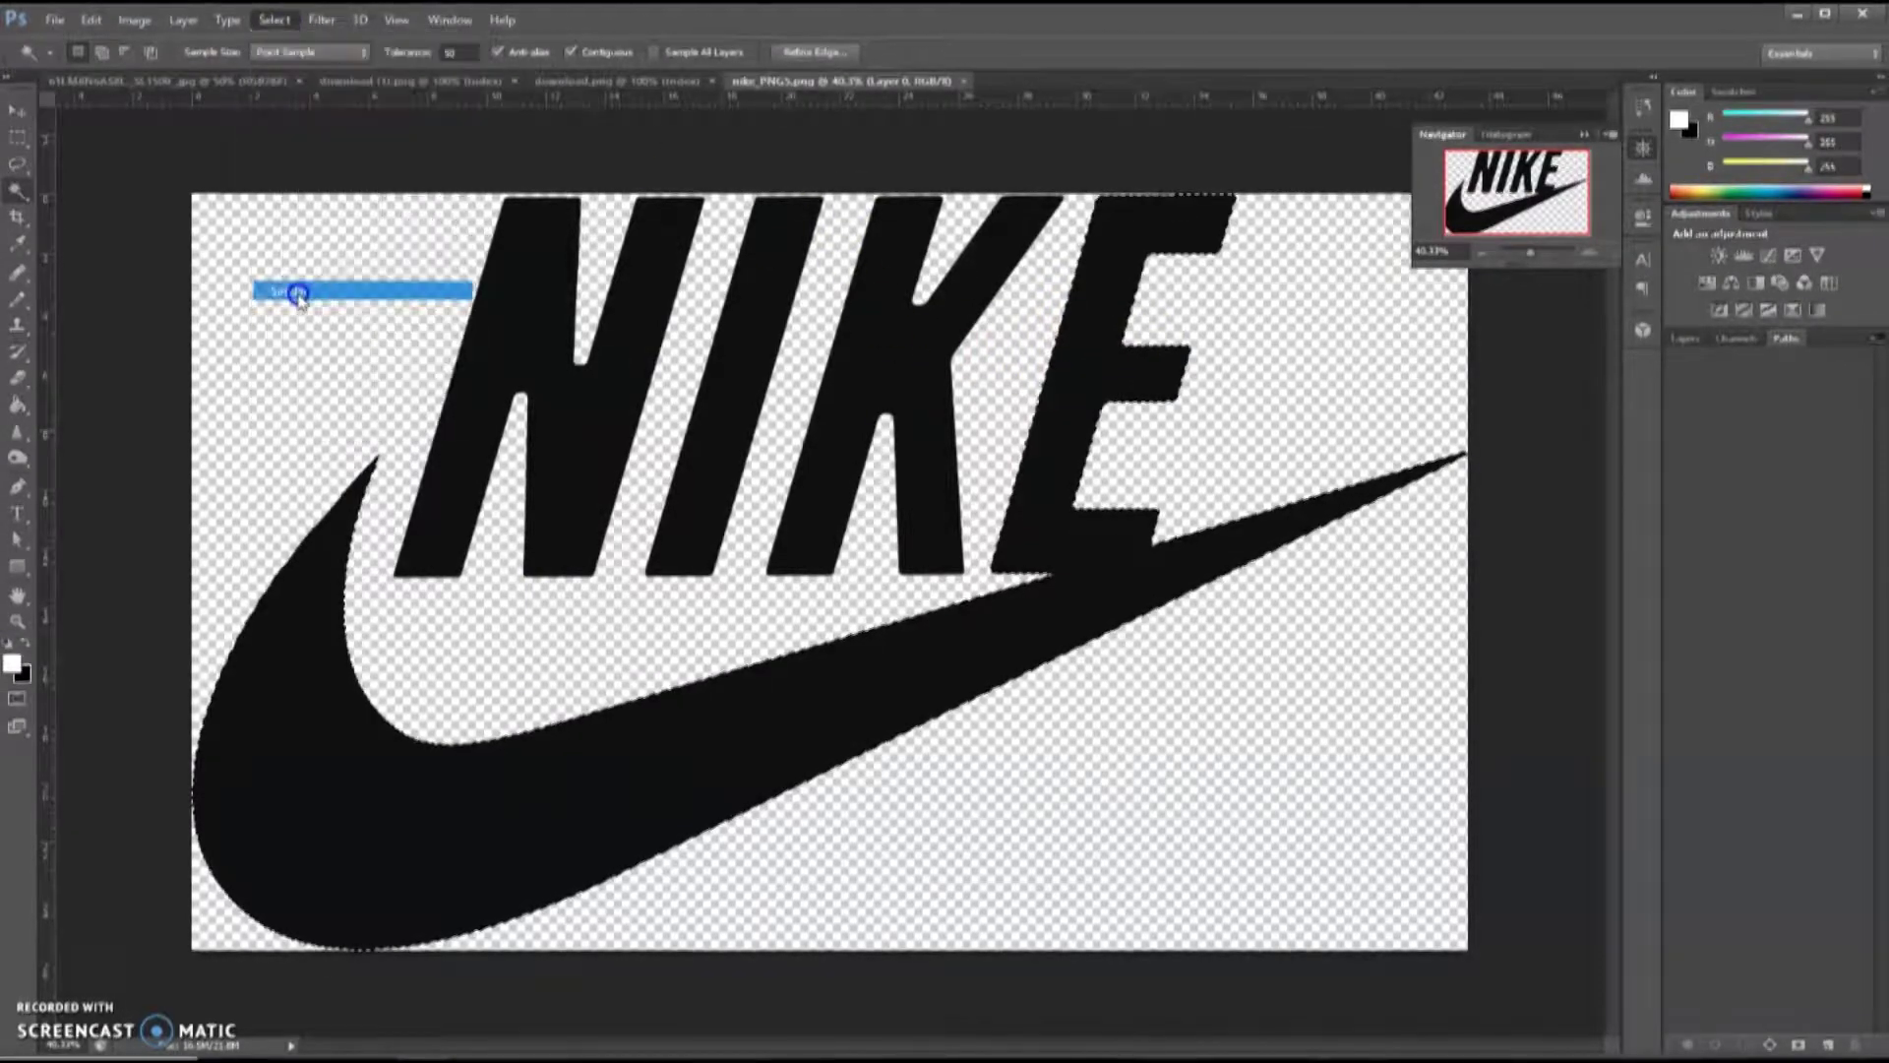
pyautogui.click(1789, 340)
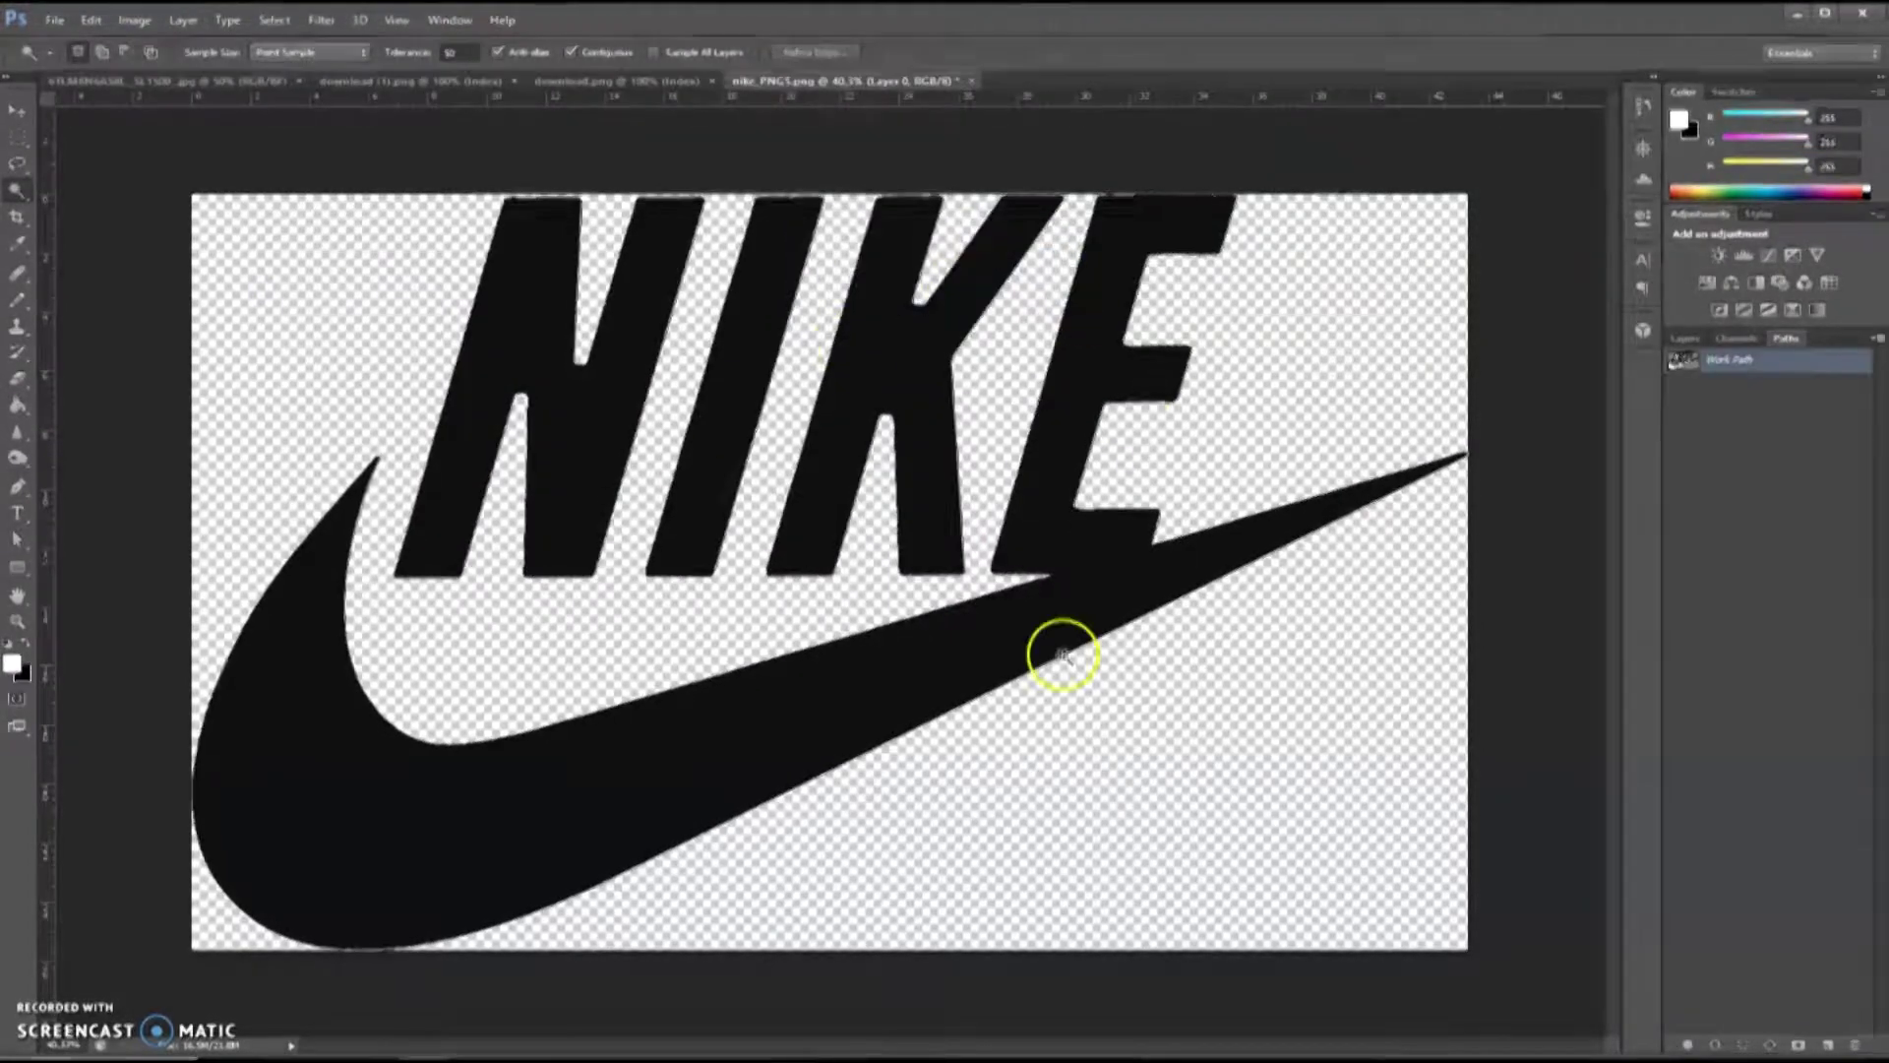
# - Export the Nike work path to Illustrator as nike_PNG5, and close the Nike document without saving
pyautogui.click(63, 28)
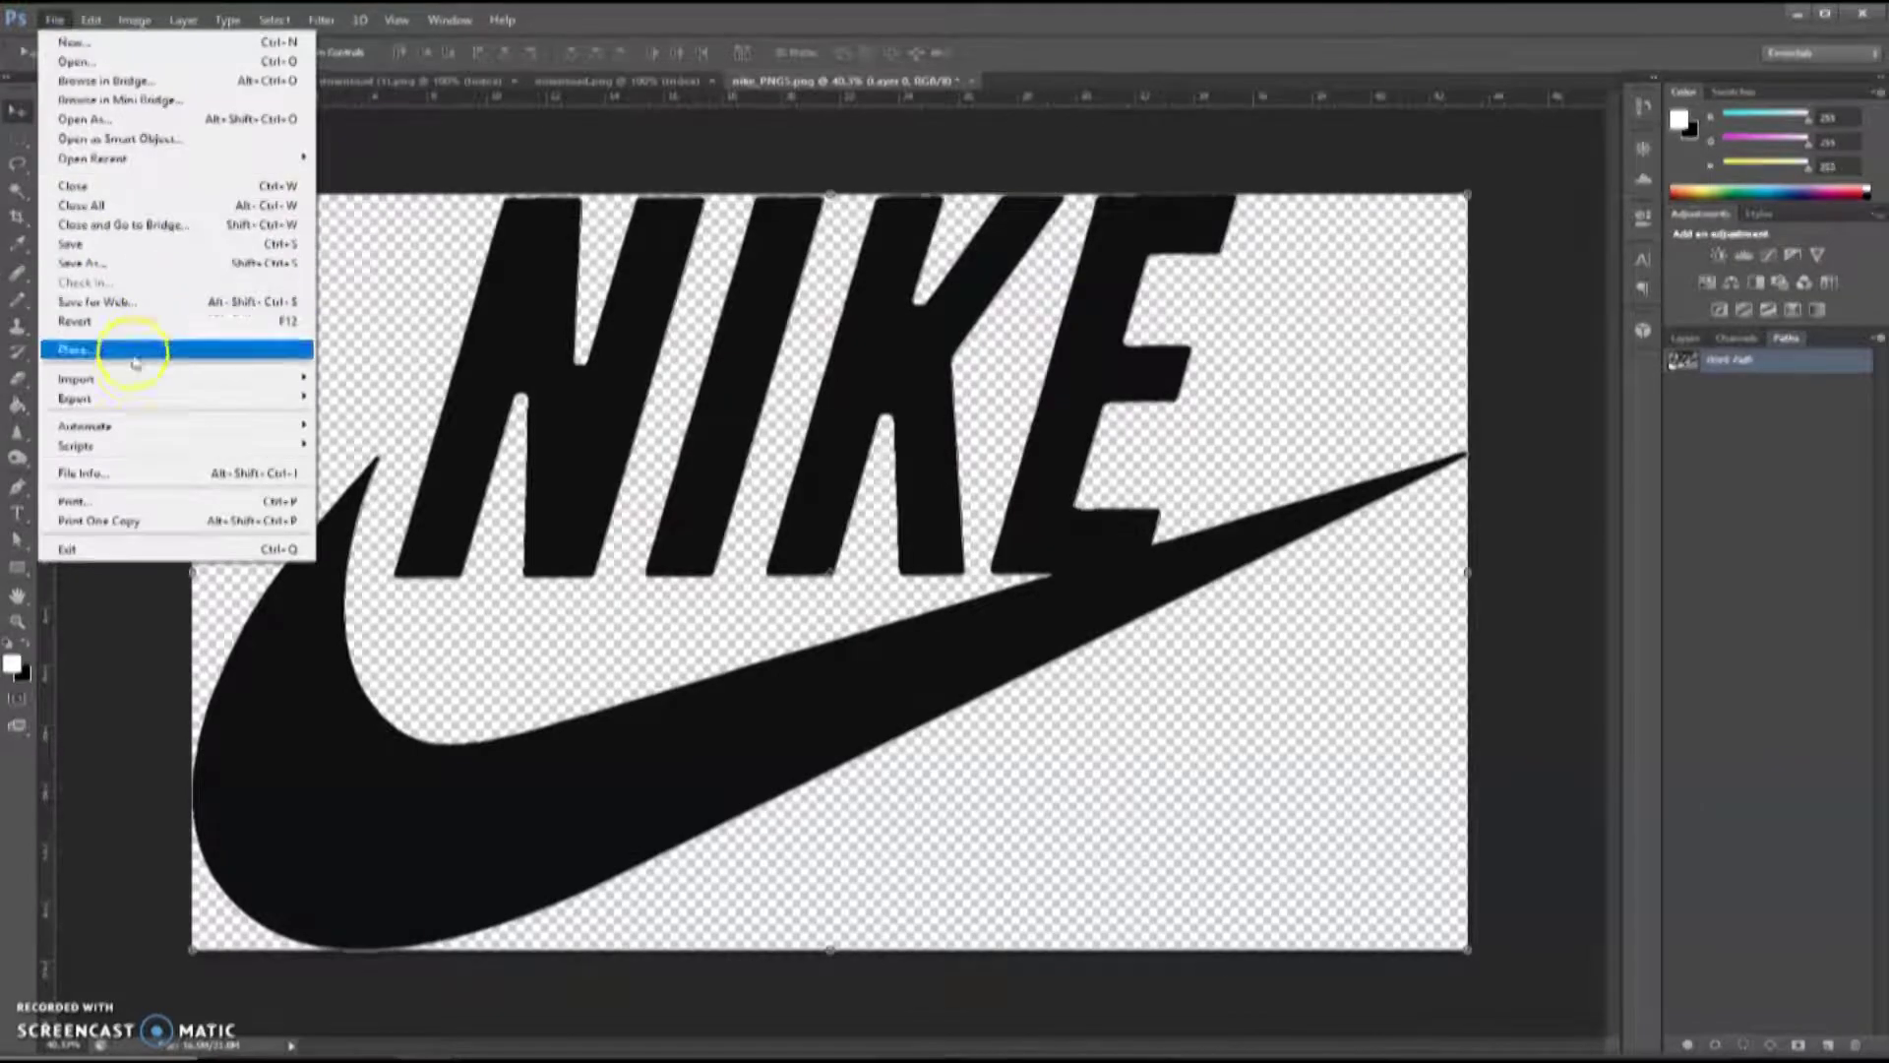
pyautogui.moveTo(147, 398)
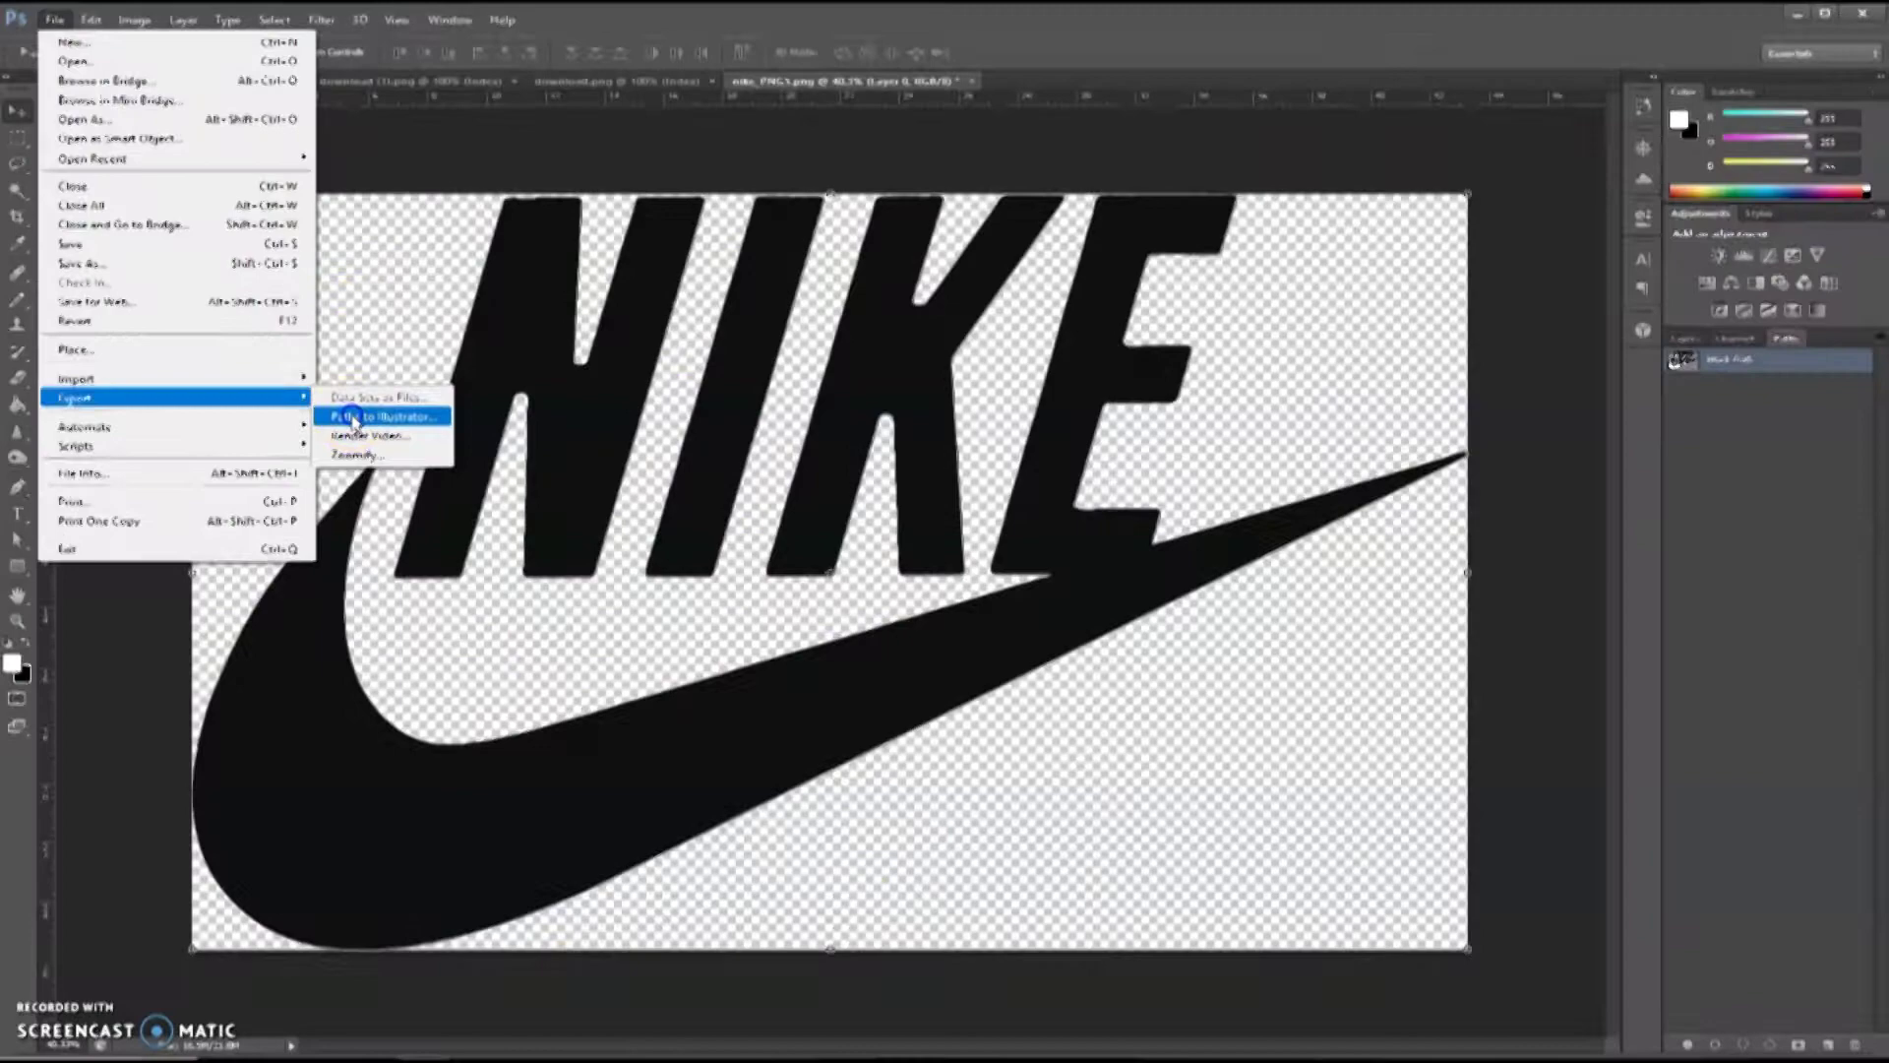
pyautogui.click(355, 418)
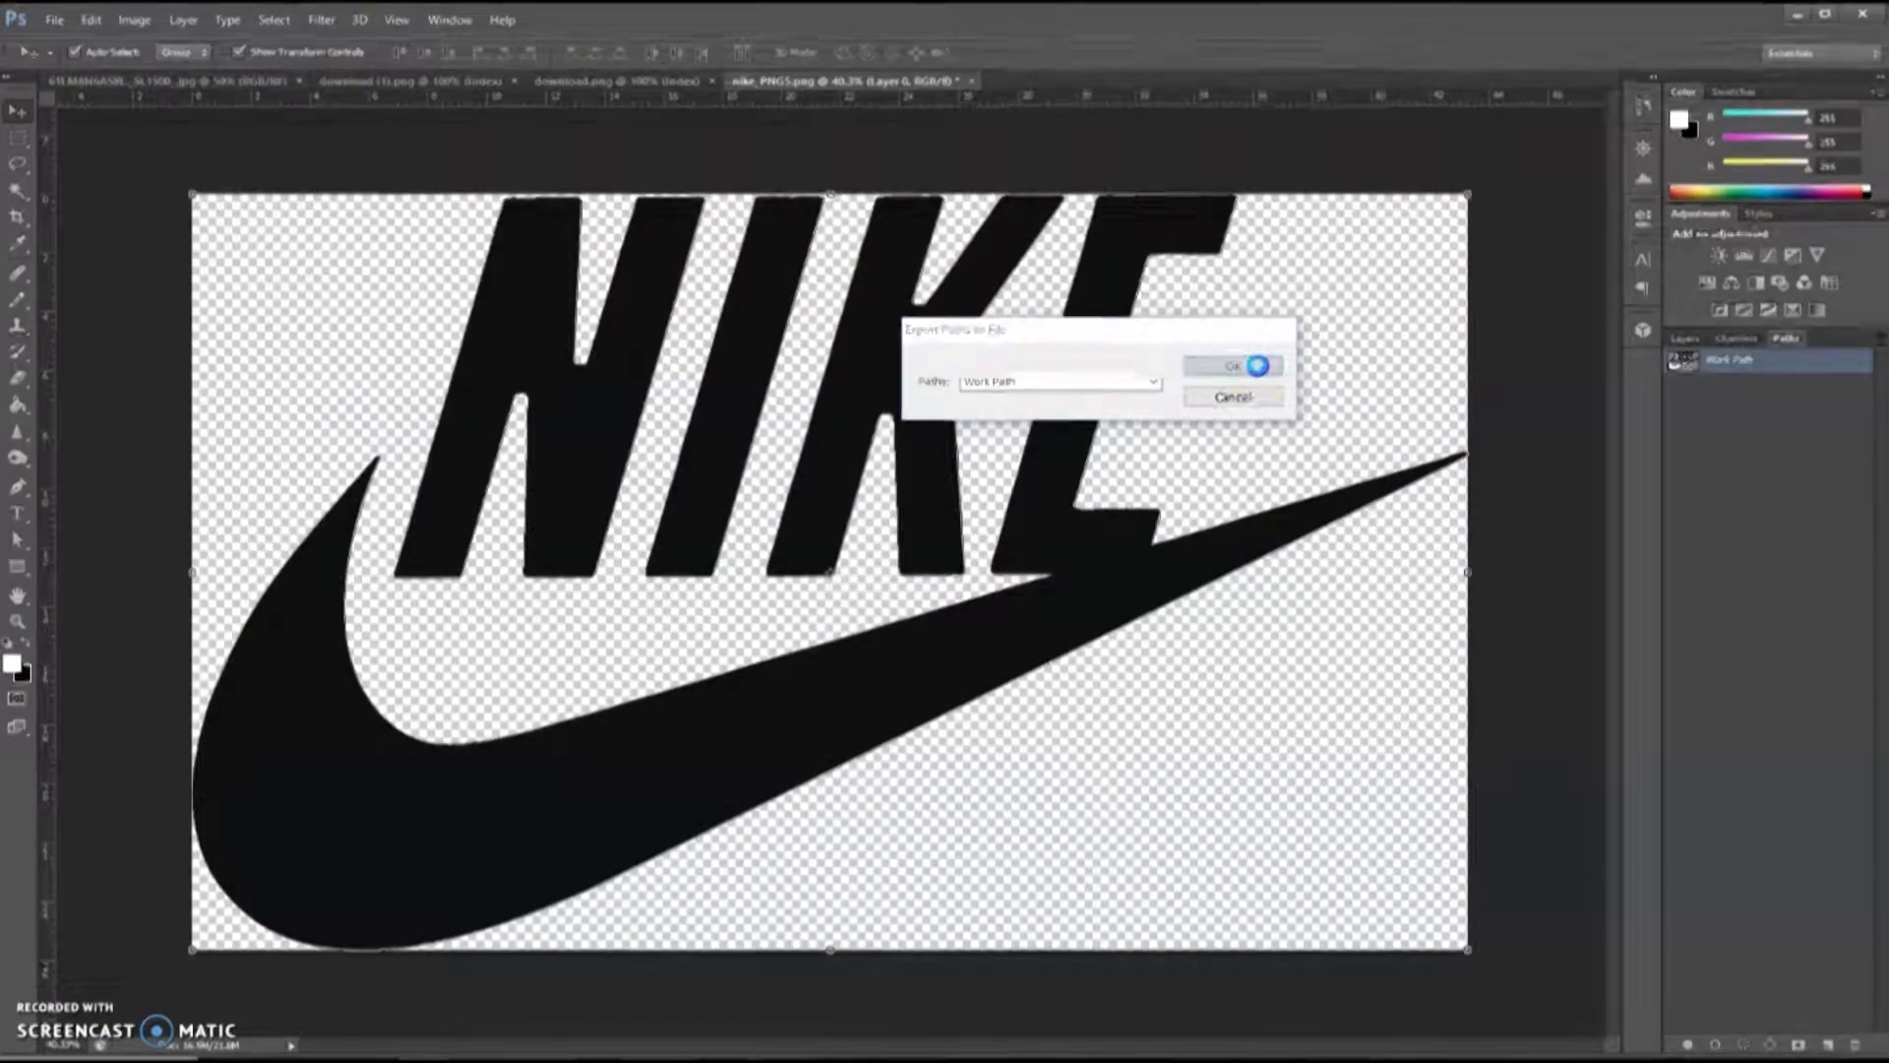
pyautogui.click(1216, 367)
pyautogui.press('Return')
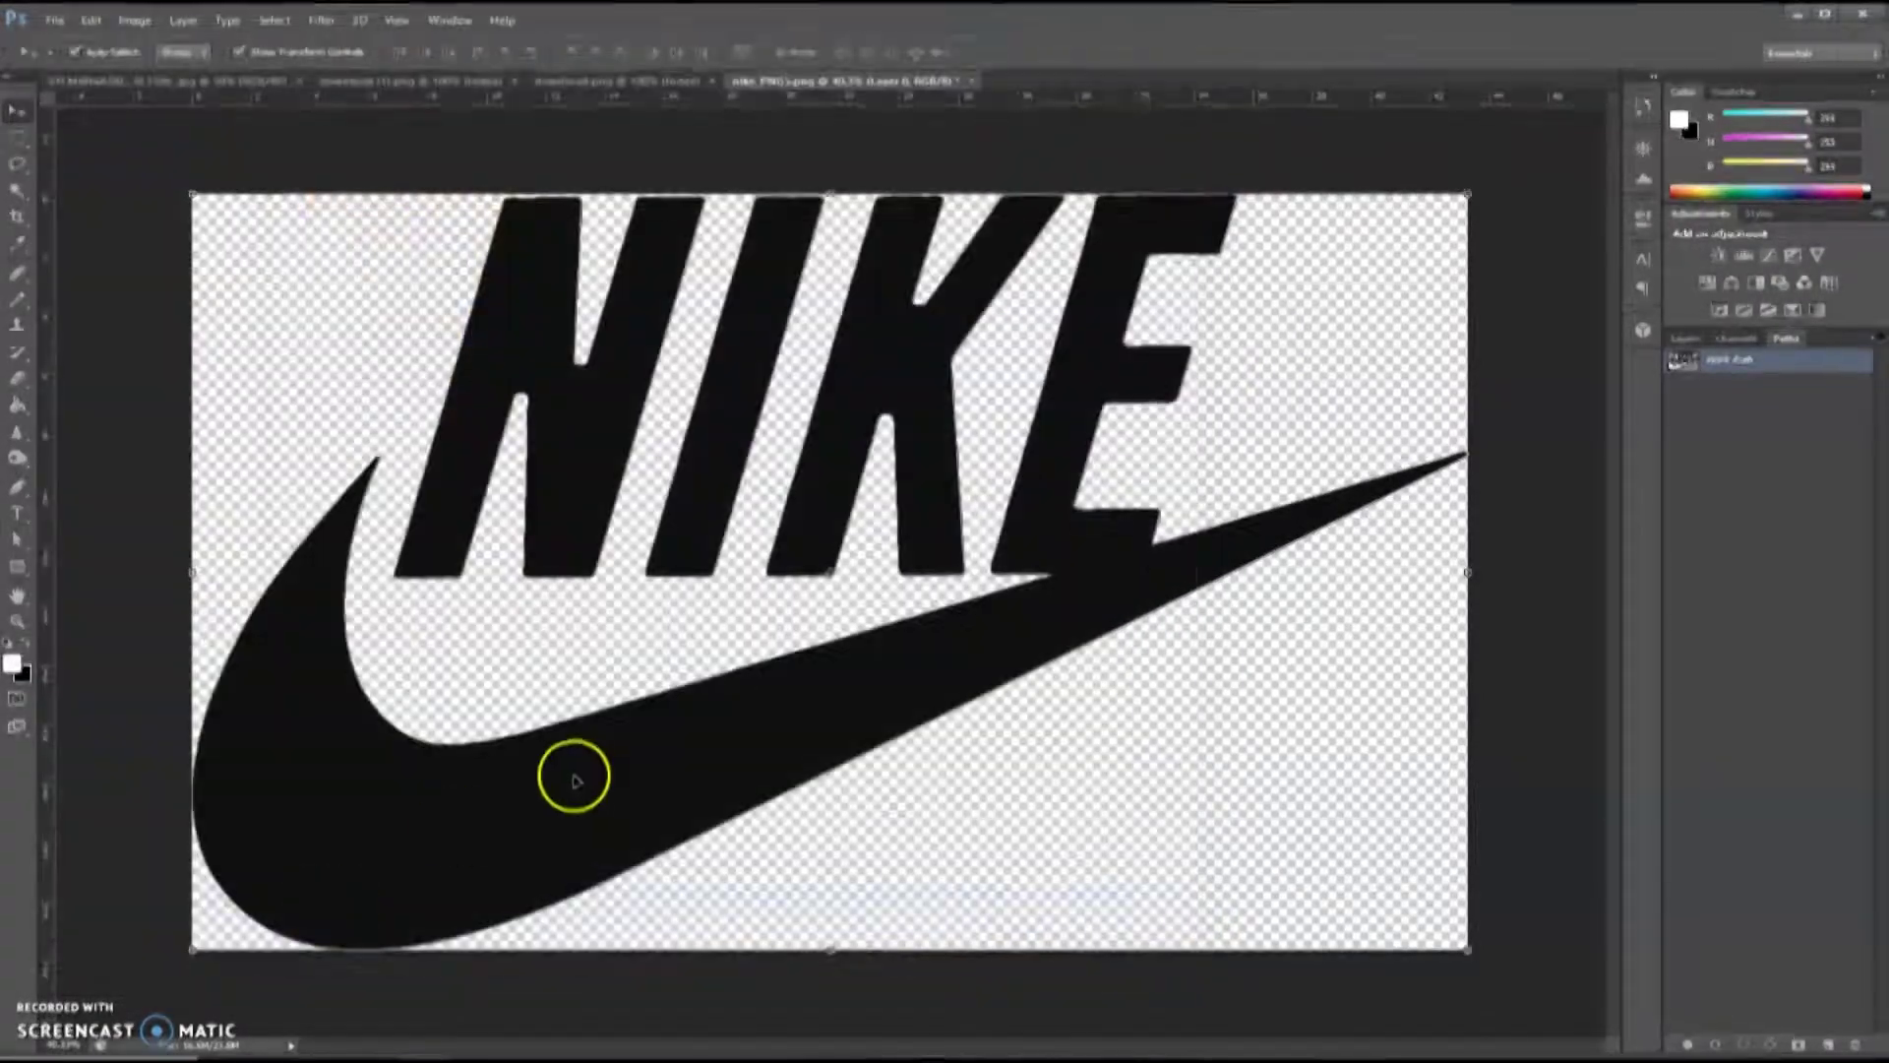
pyautogui.click(960, 81)
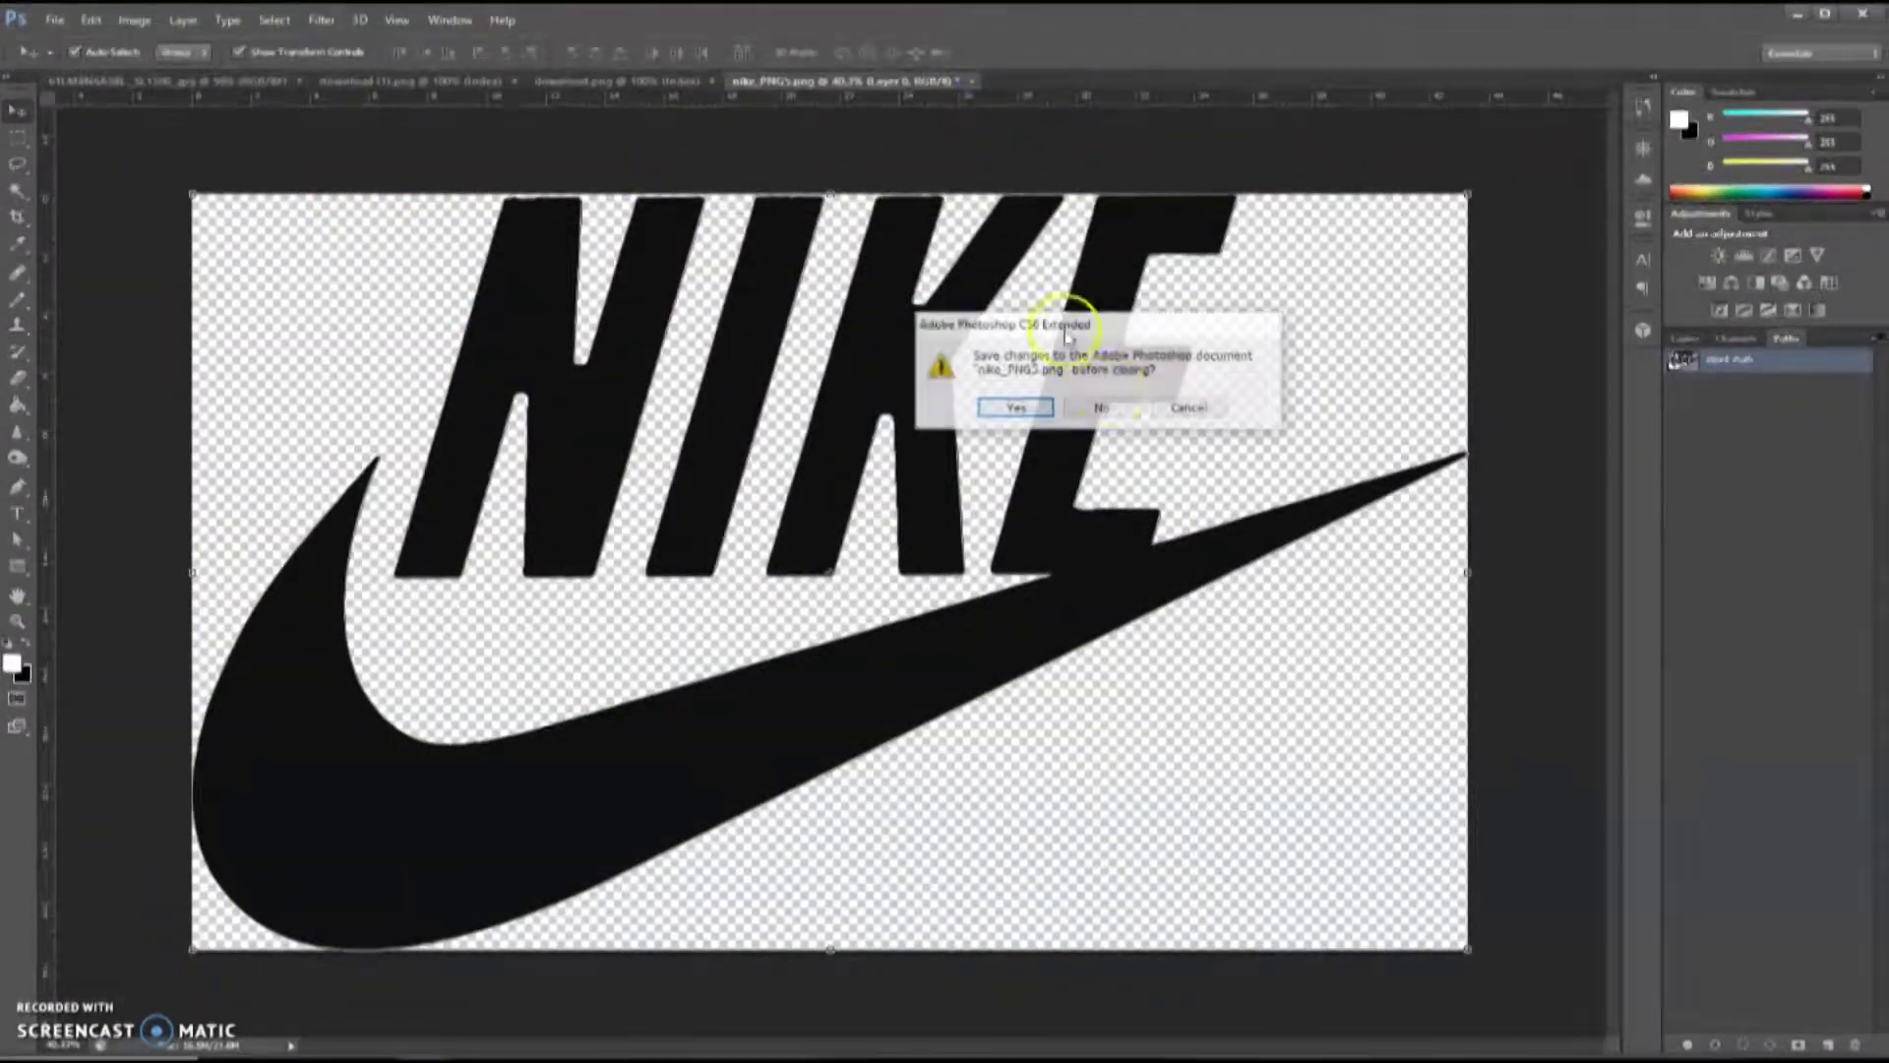
pyautogui.click(1105, 409)
# - Inspect the edge quality of the low-resolution black Puma and adidas logos up close, and close both documents
pyautogui.keyDown('alt'); pyautogui.scroll(2, 871, 615); pyautogui.keyUp('alt')
pyautogui.keyDown('alt'); pyautogui.scroll(7, 871, 615); pyautogui.keyUp('alt')
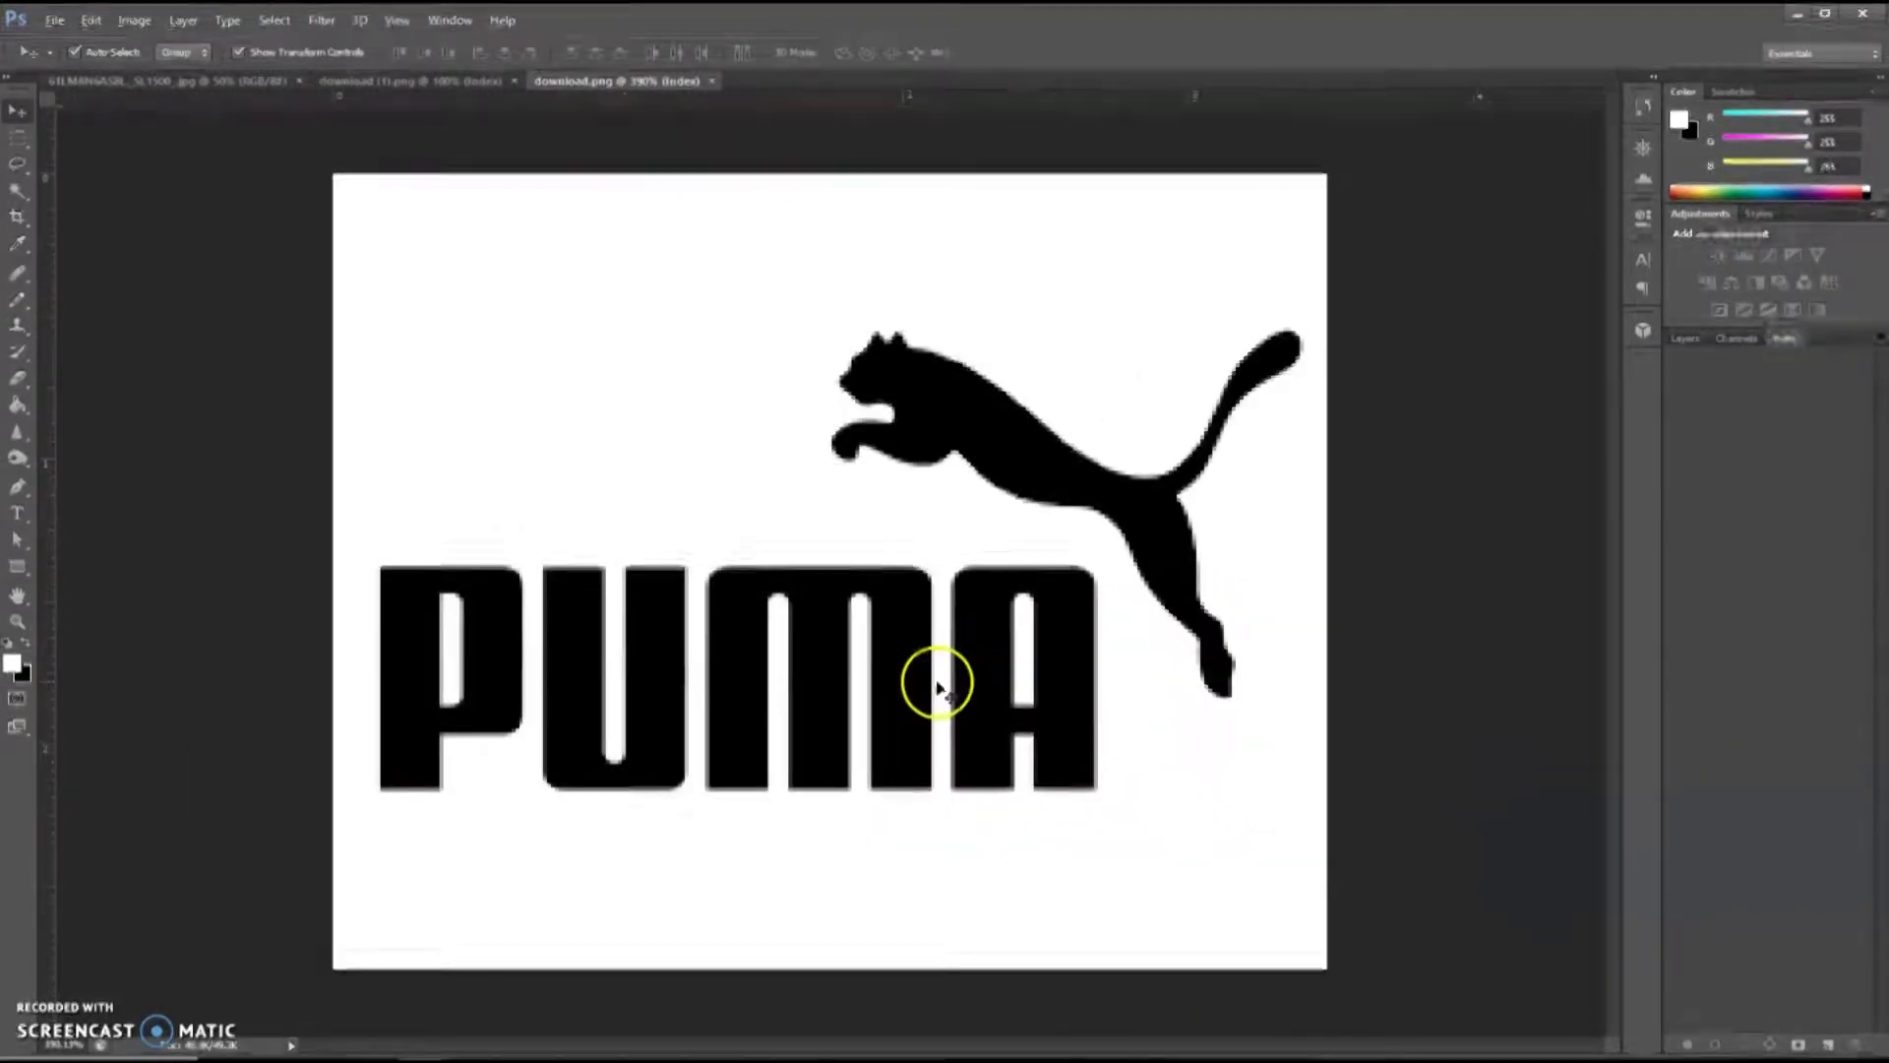
pyautogui.keyDown('alt'); pyautogui.scroll(-2, 812, 654); pyautogui.keyUp('alt')
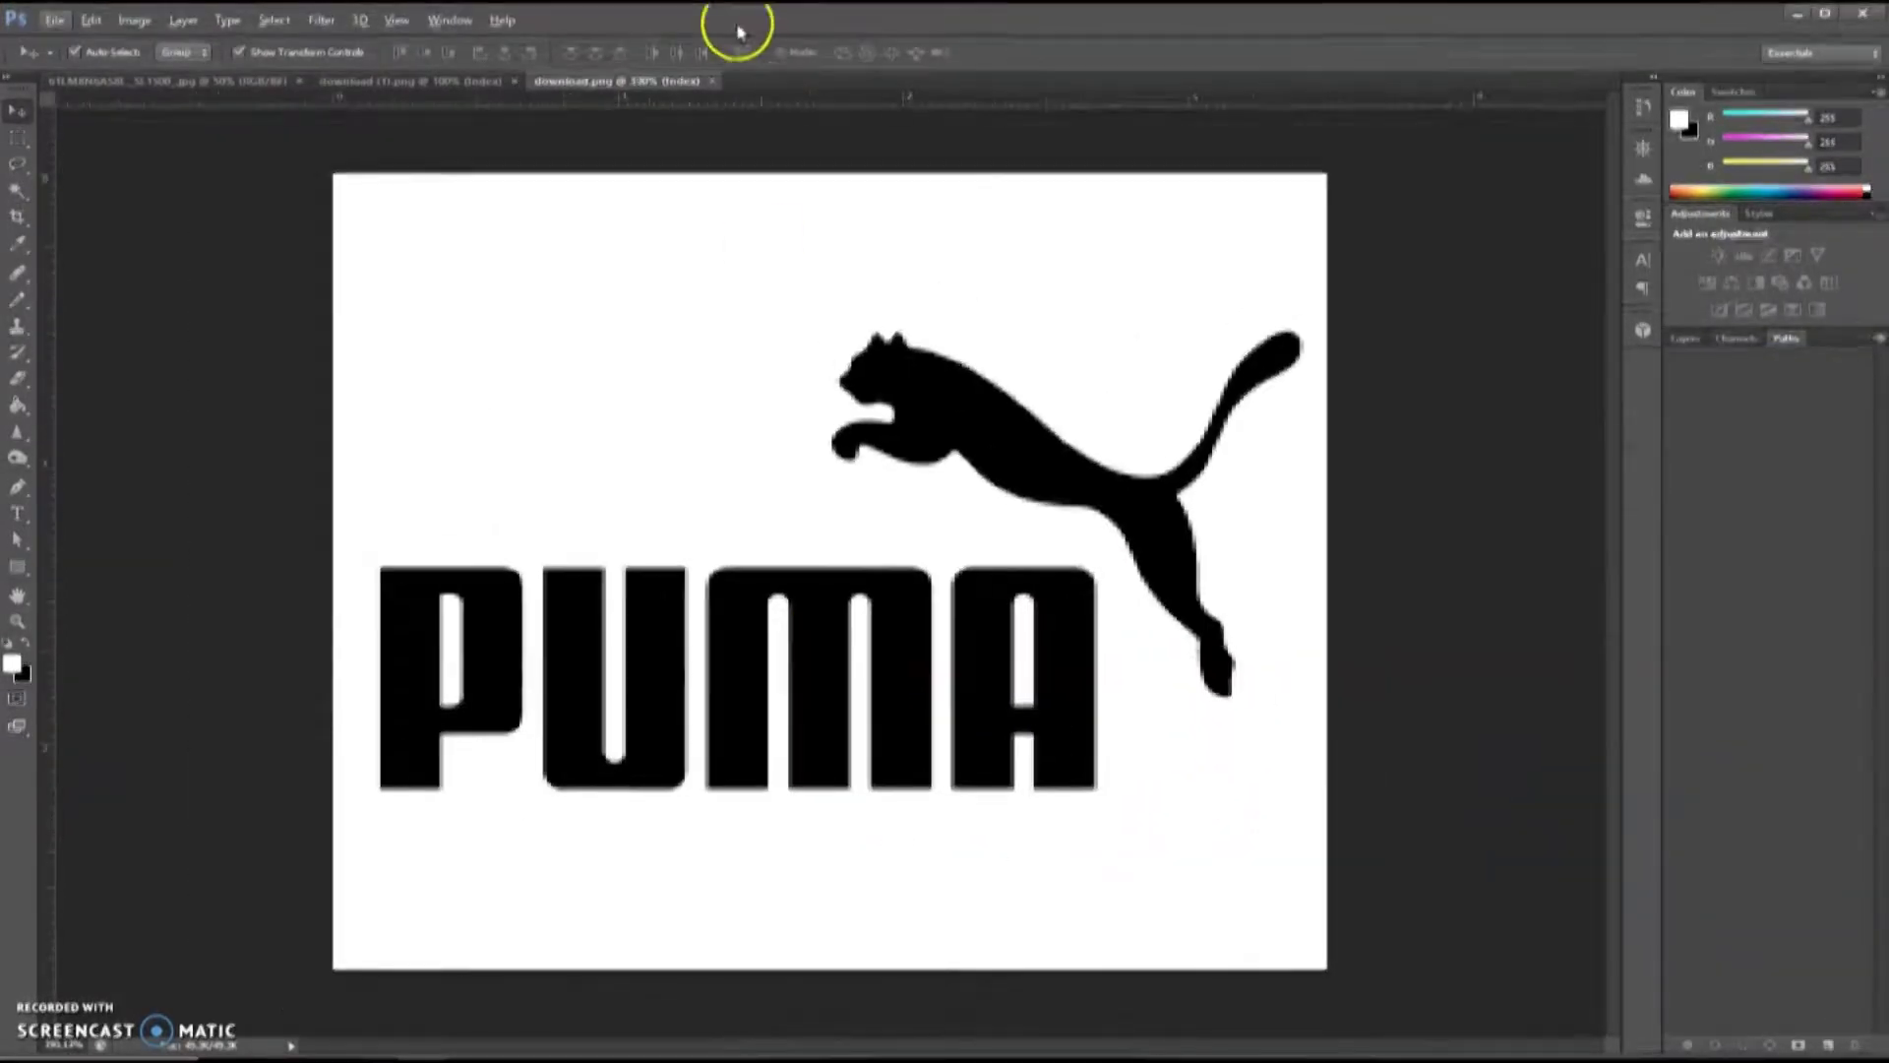
pyautogui.click(711, 81)
pyautogui.keyDown('alt'); pyautogui.scroll(5, 866, 689); pyautogui.keyUp('alt')
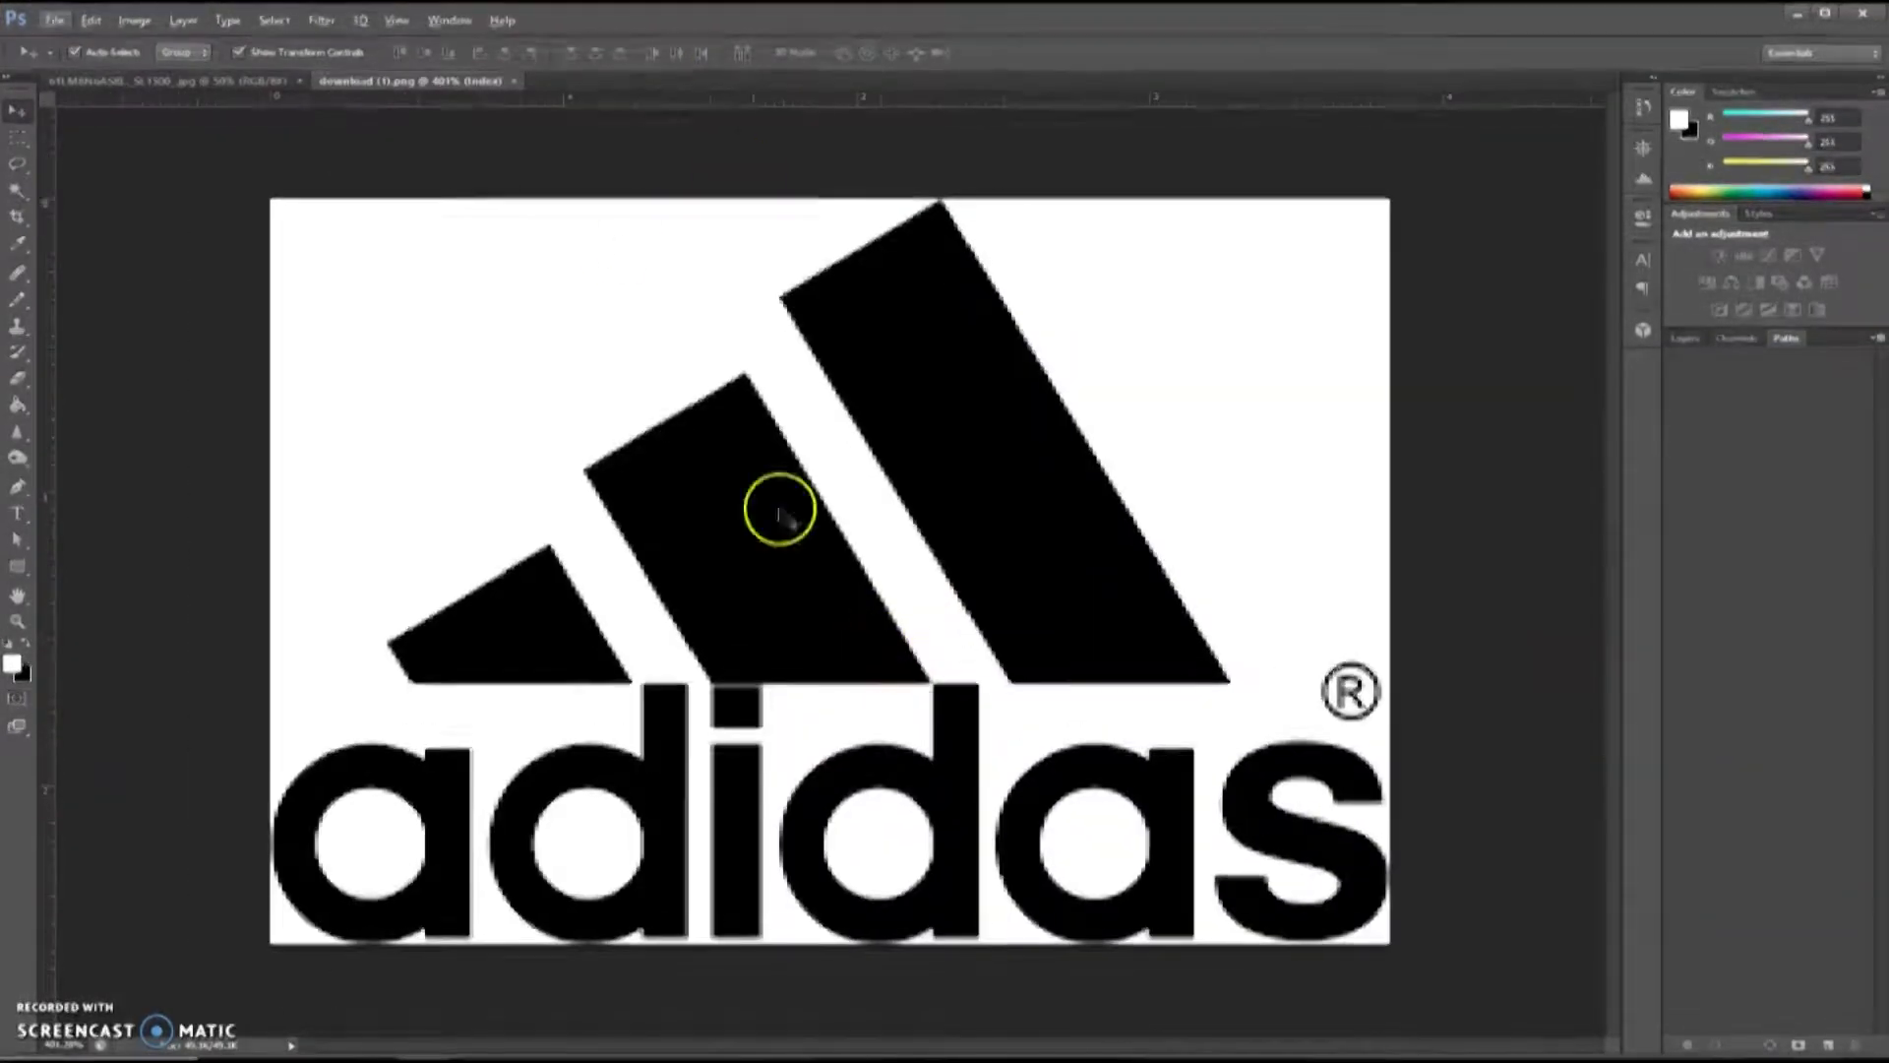
pyautogui.click(514, 81)
# - Display the Layers panel and select all white letters of the Vans logo with the Magic Wand and Similar
pyautogui.keyDown('alt'); pyautogui.scroll(5, 866, 624); pyautogui.keyUp('alt')
pyautogui.click(450, 20)
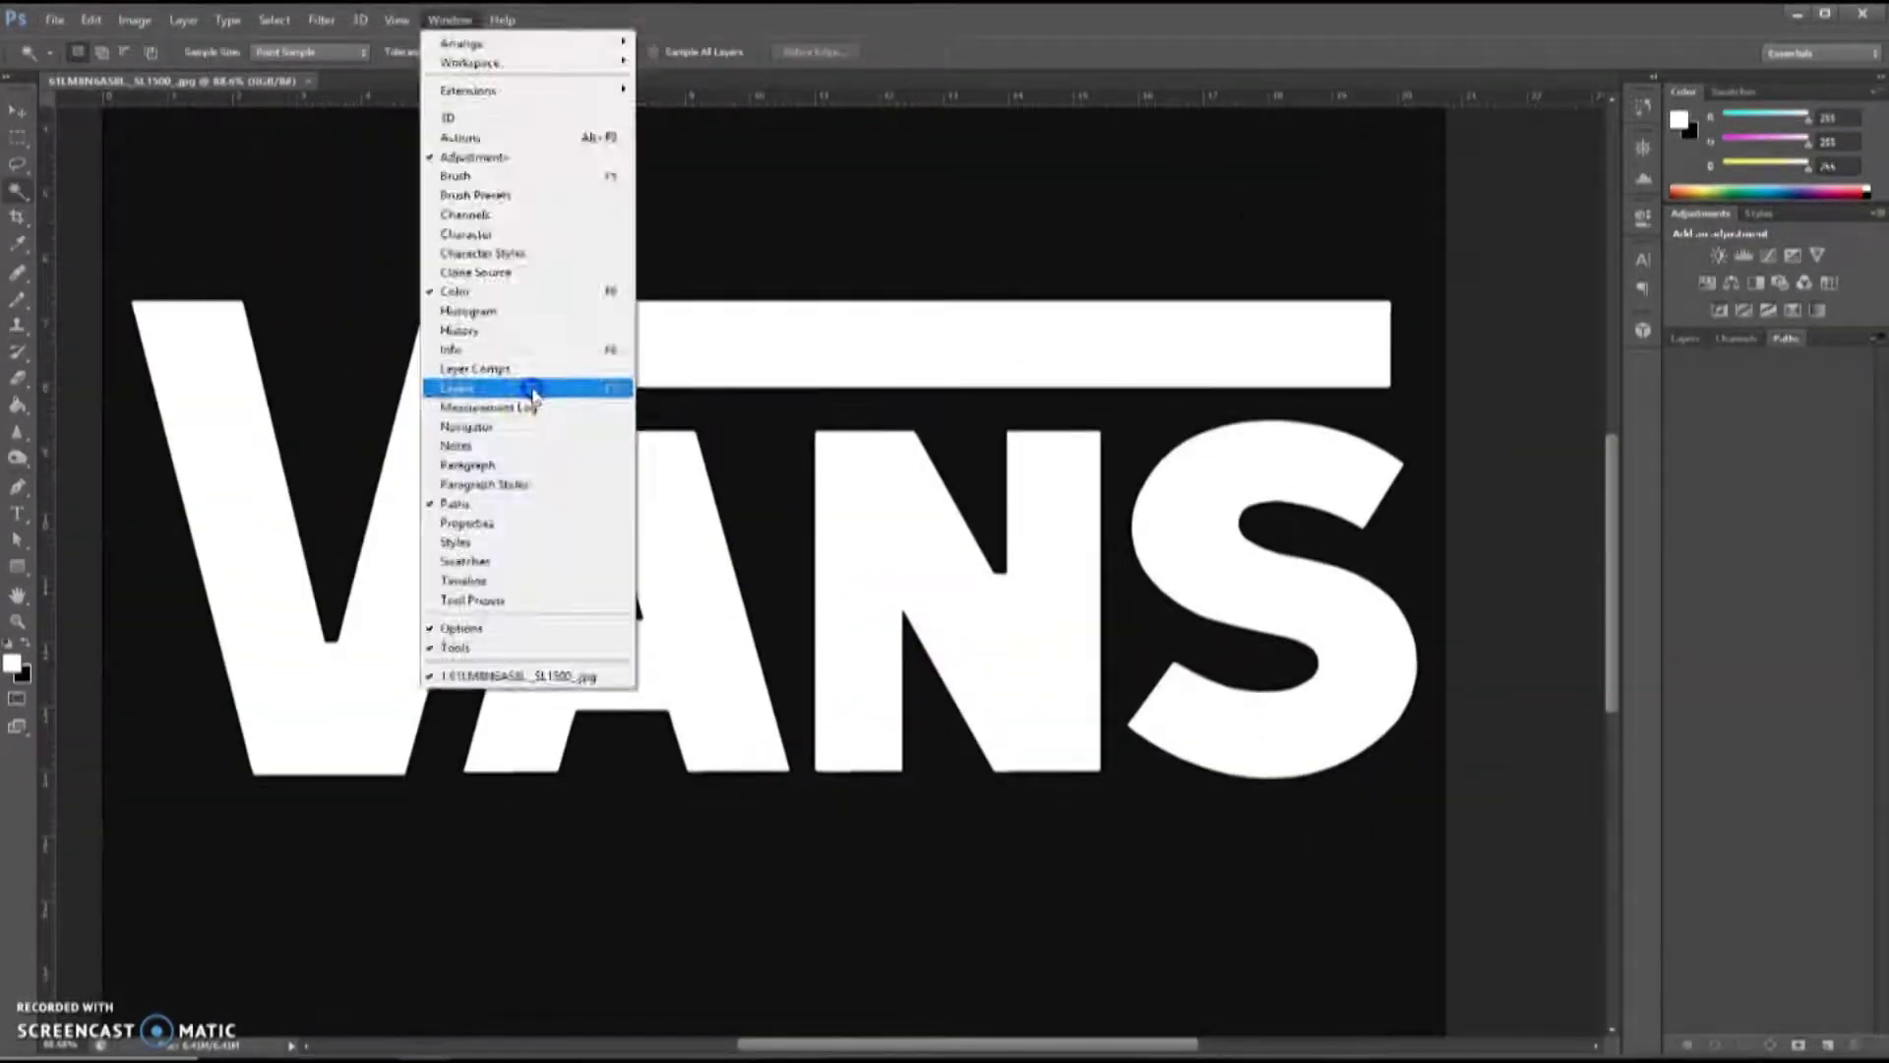
pyautogui.click(529, 386)
pyautogui.press('w')
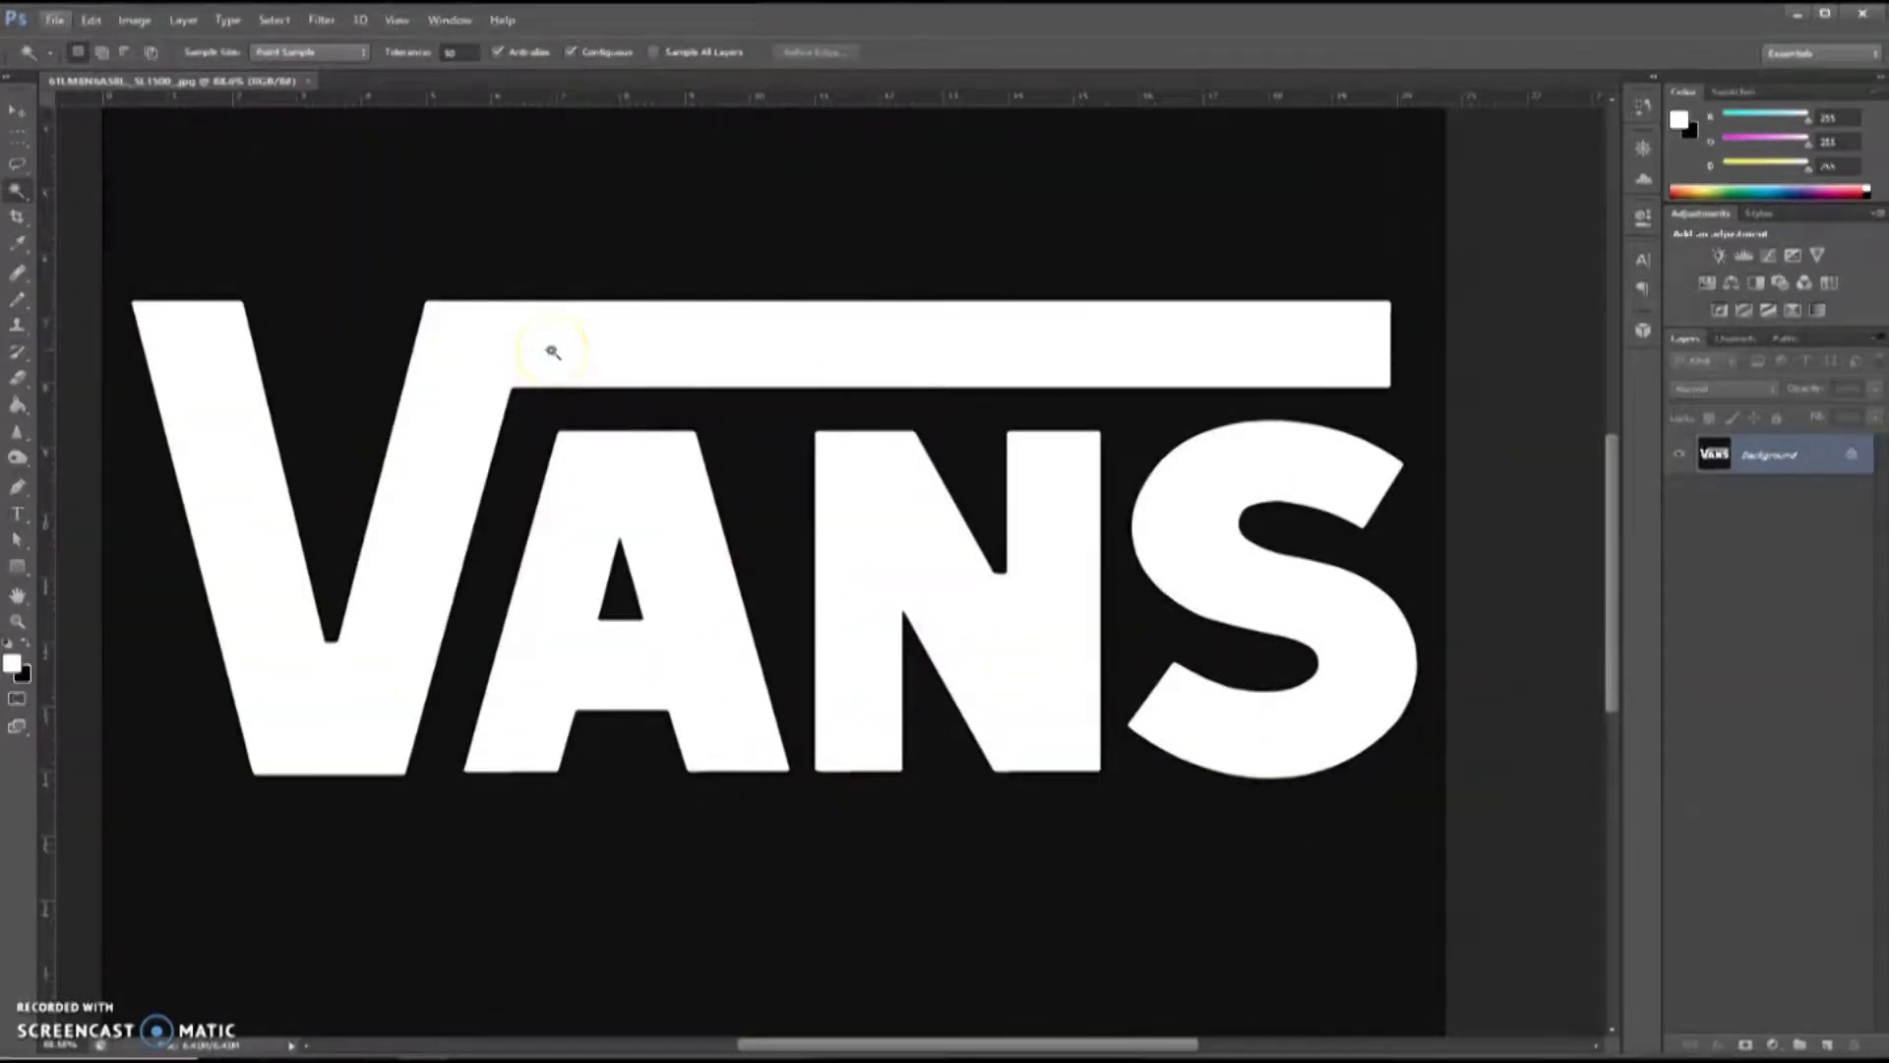
pyautogui.keyDown('alt'); pyautogui.scroll(1, 553, 353); pyautogui.keyUp('alt')
pyautogui.keyDown('alt'); pyautogui.scroll(-1, 553, 353); pyautogui.keyUp('alt')
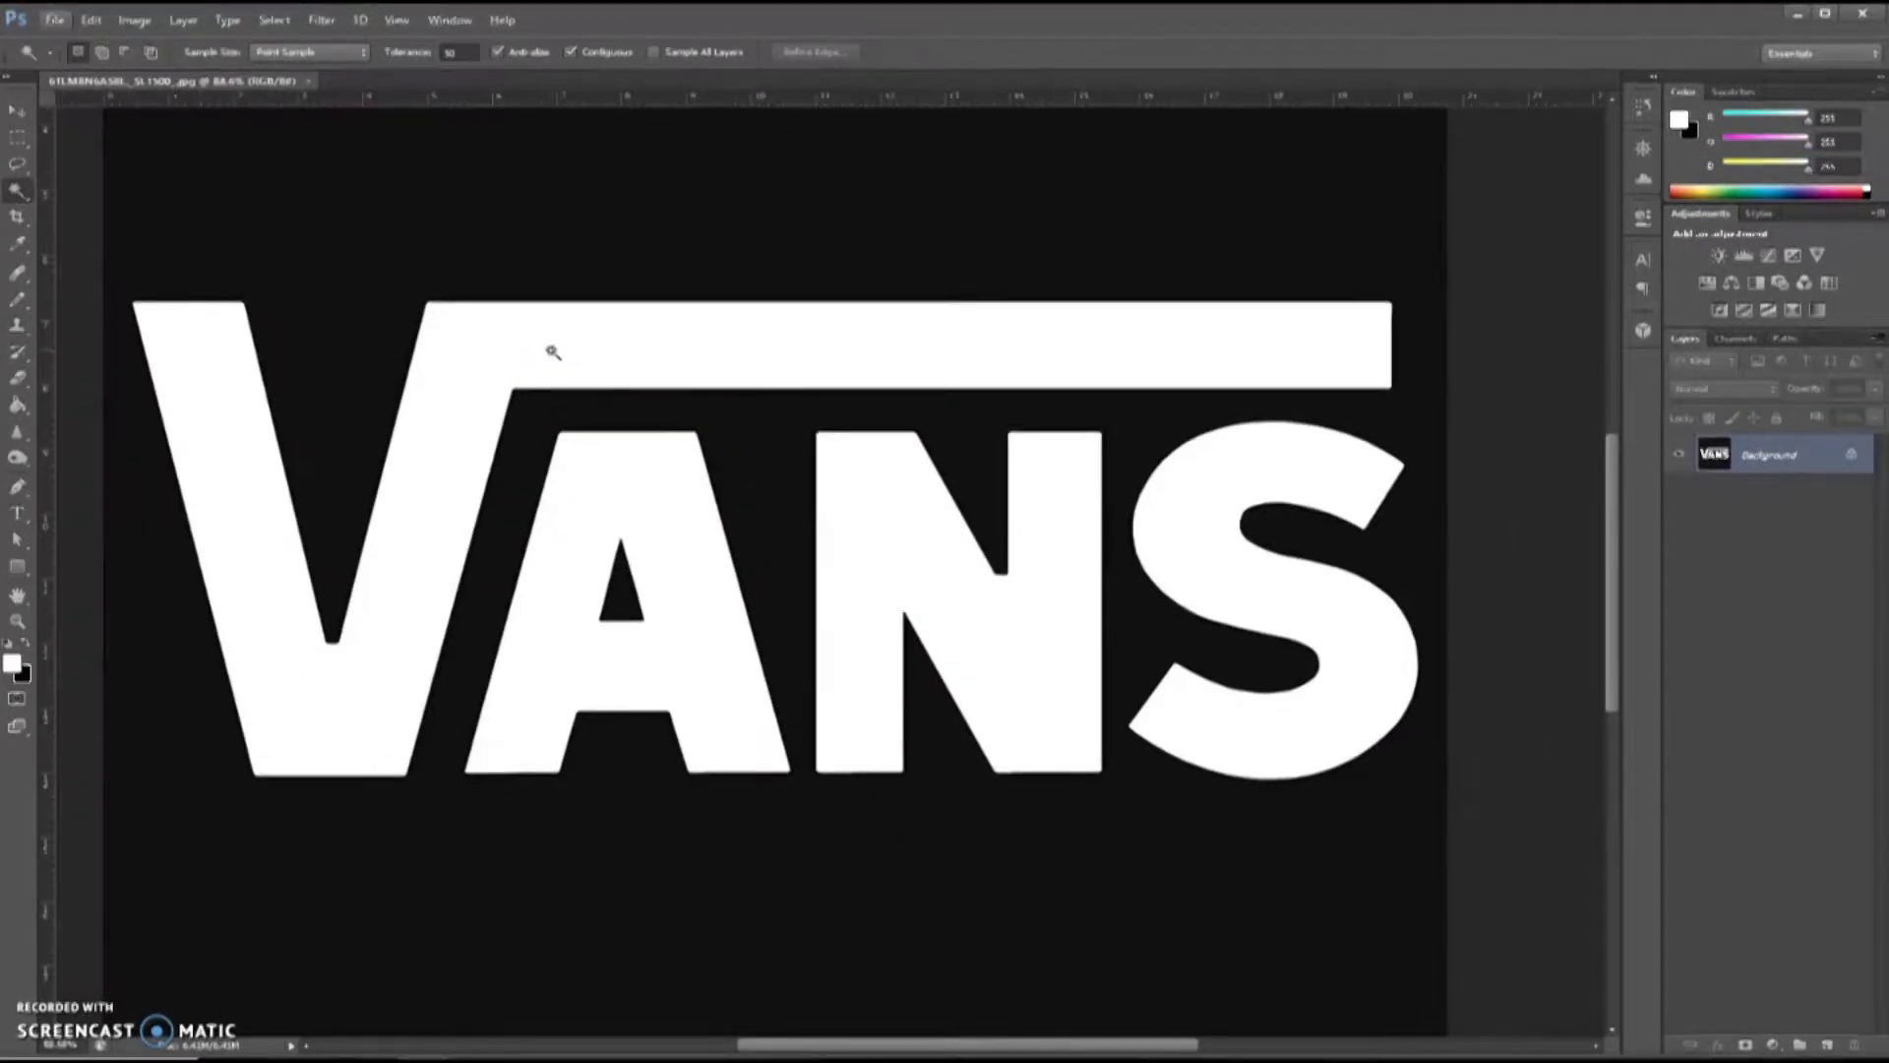
pyautogui.click(320, 21)
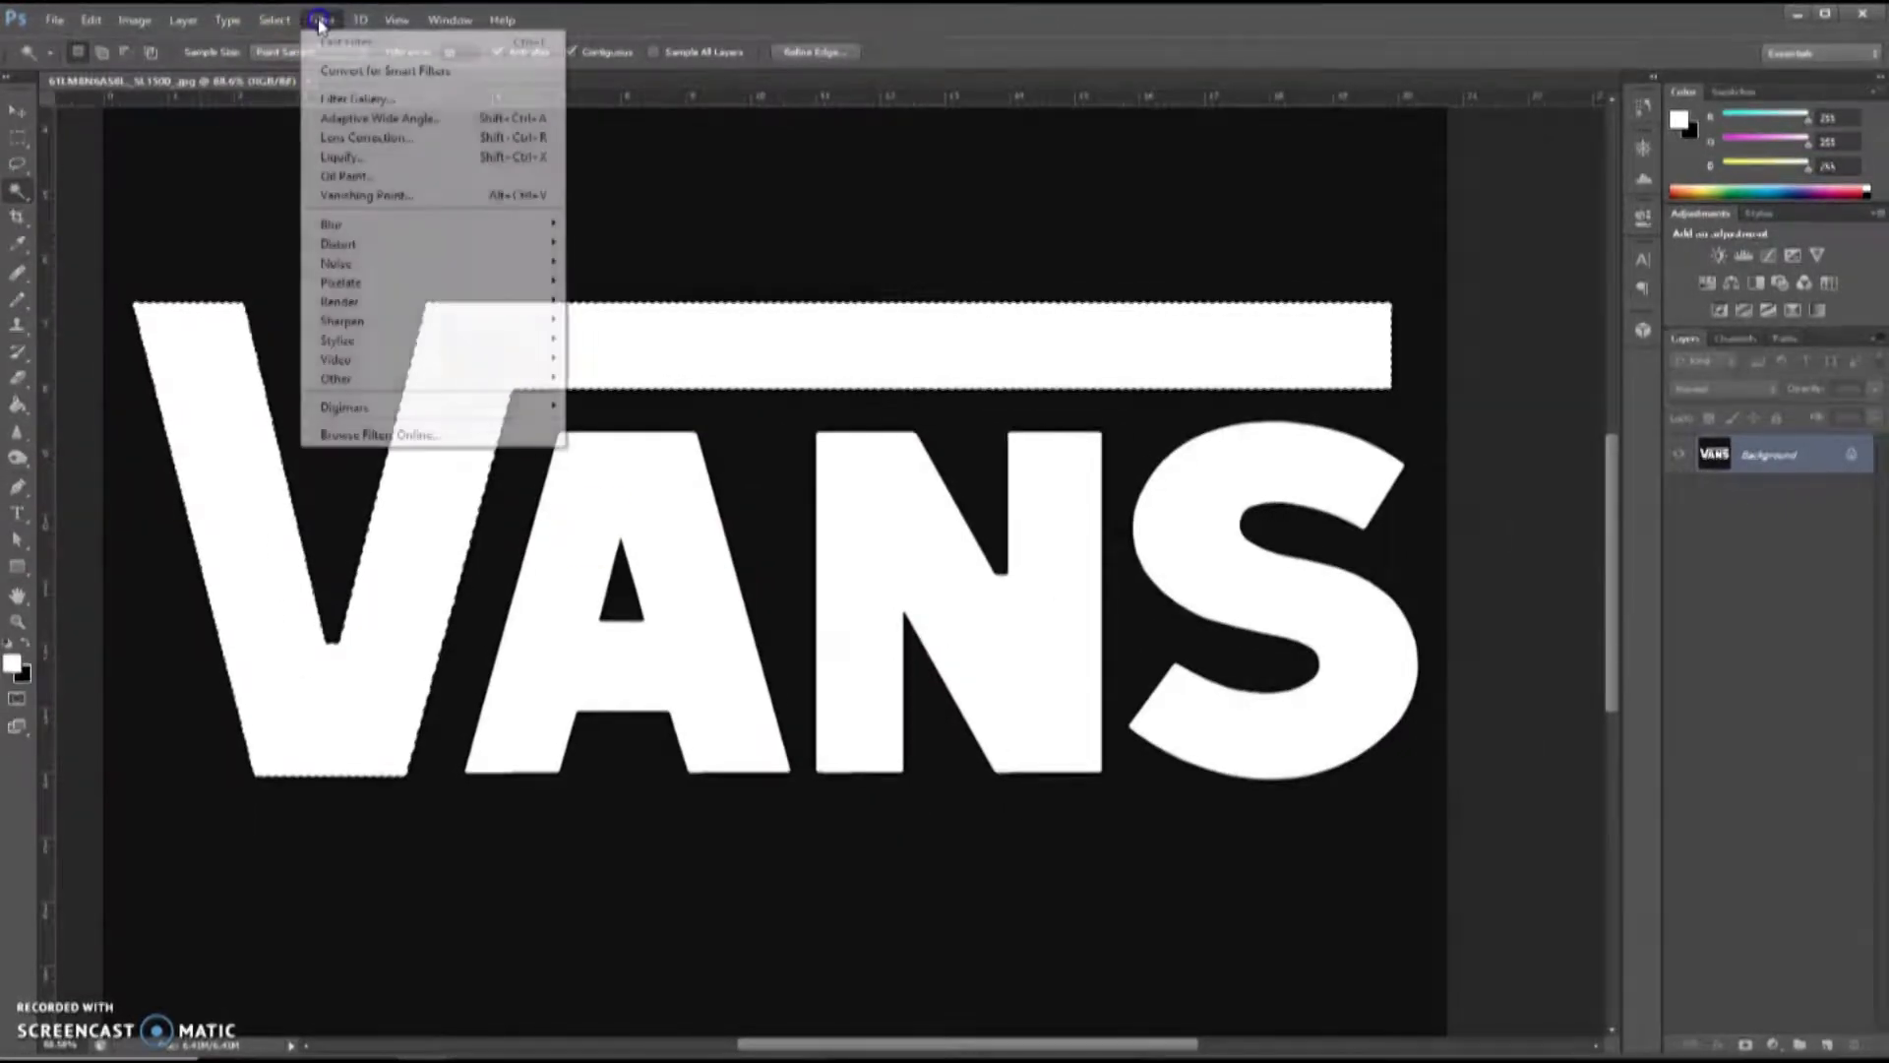
pyautogui.moveTo(285, 21)
pyautogui.click(355, 293)
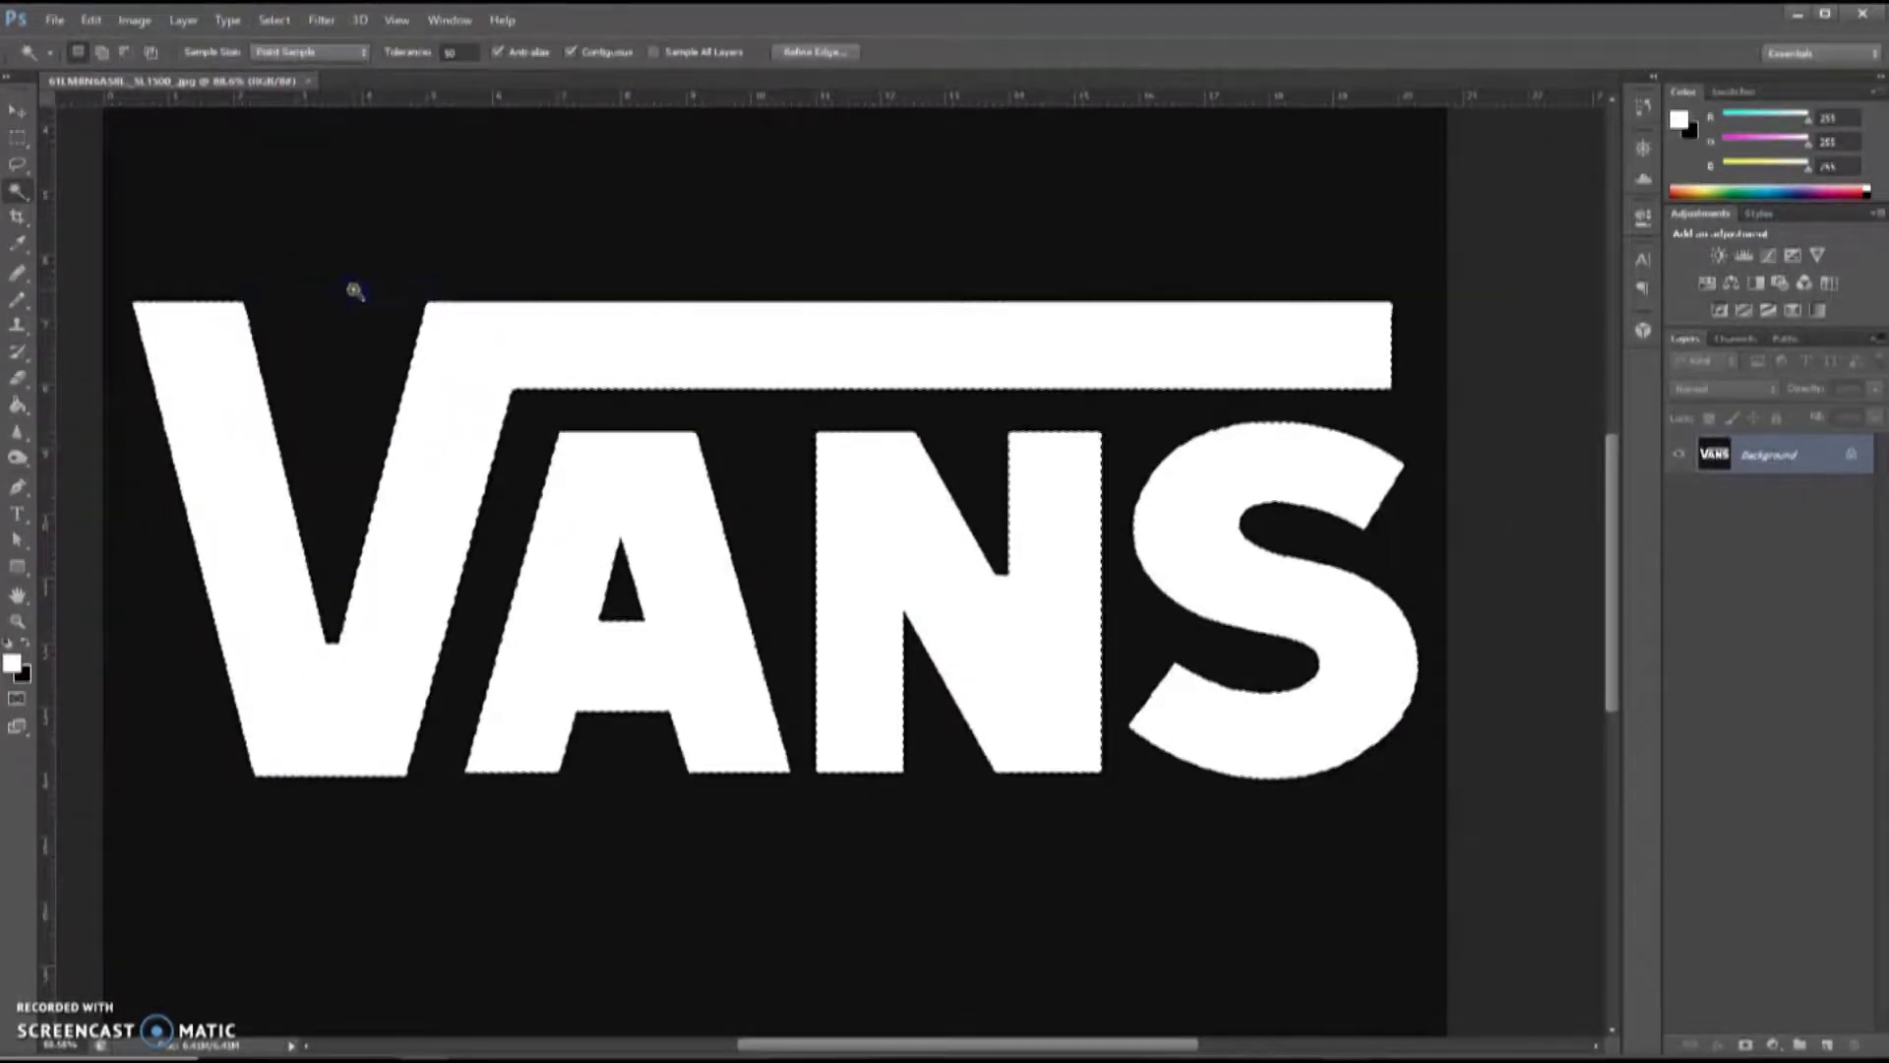
# - Convert the selection of the Vans letters into a work path
pyautogui.click(1786, 340)
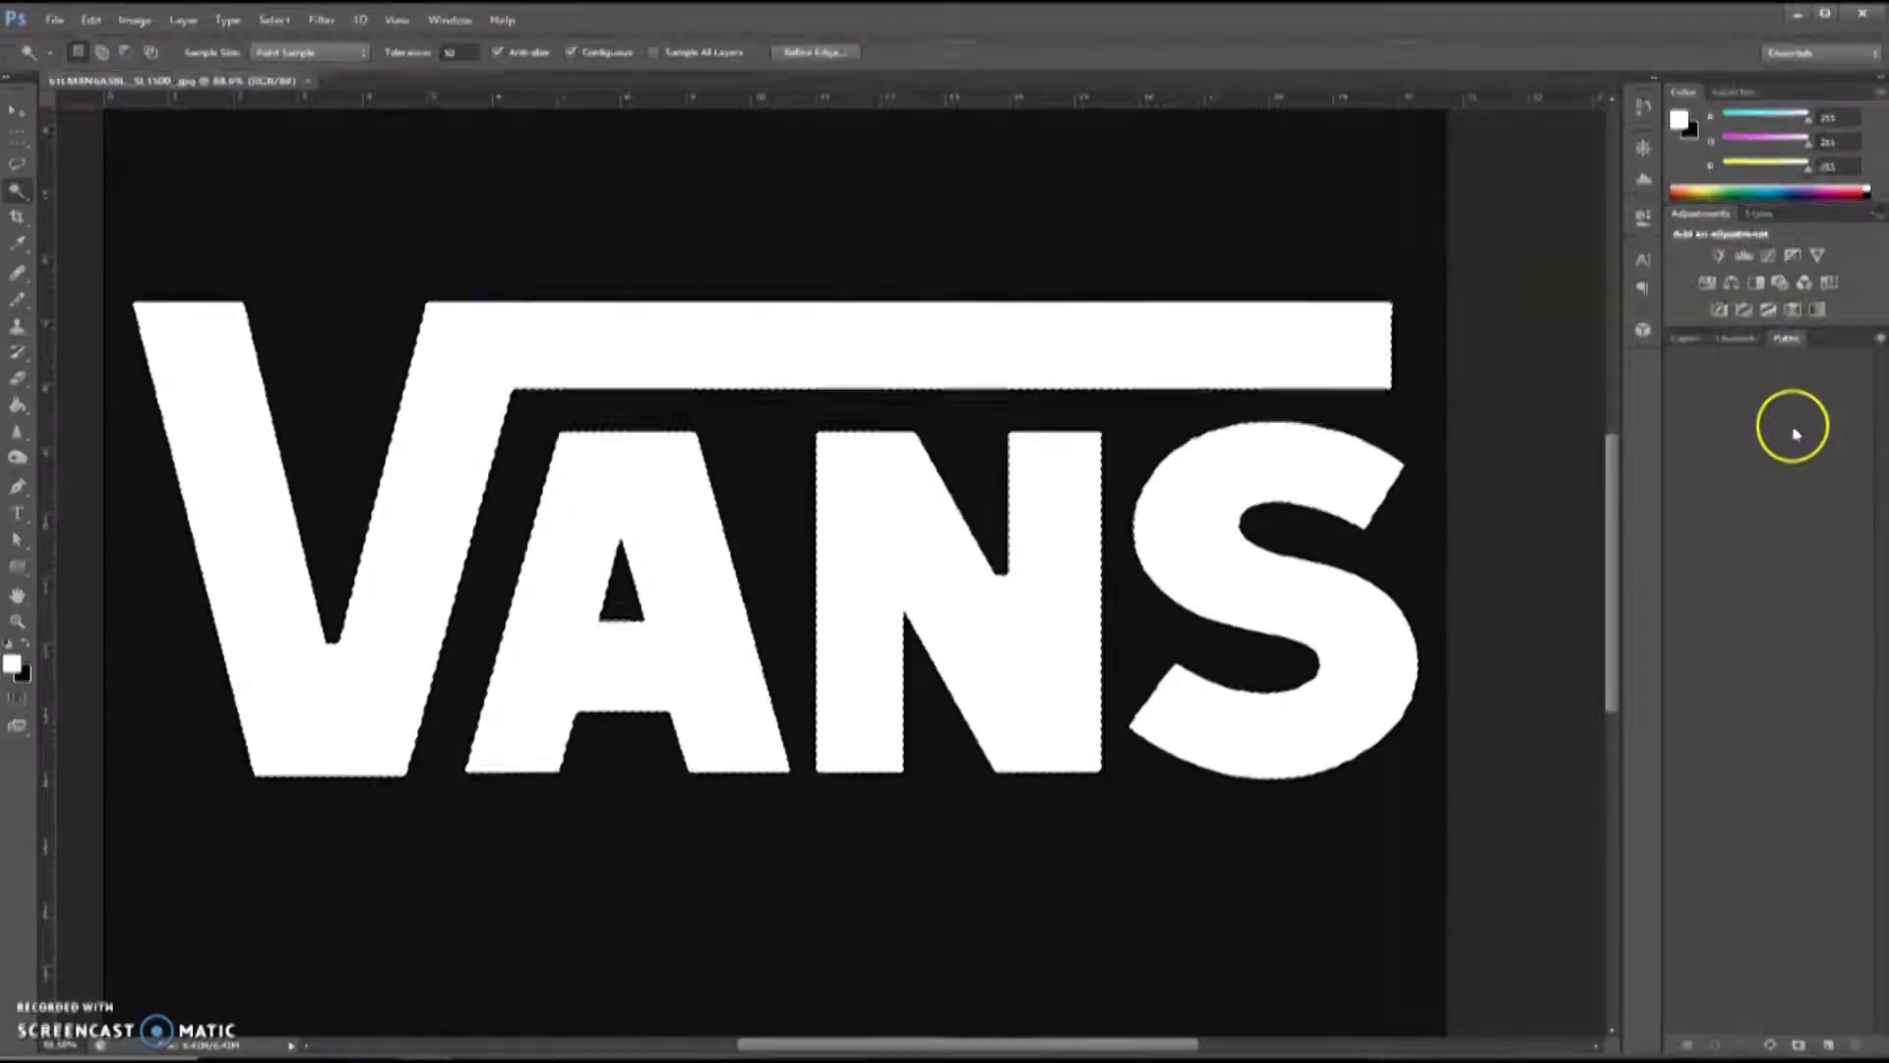
pyautogui.click(1887, 414)
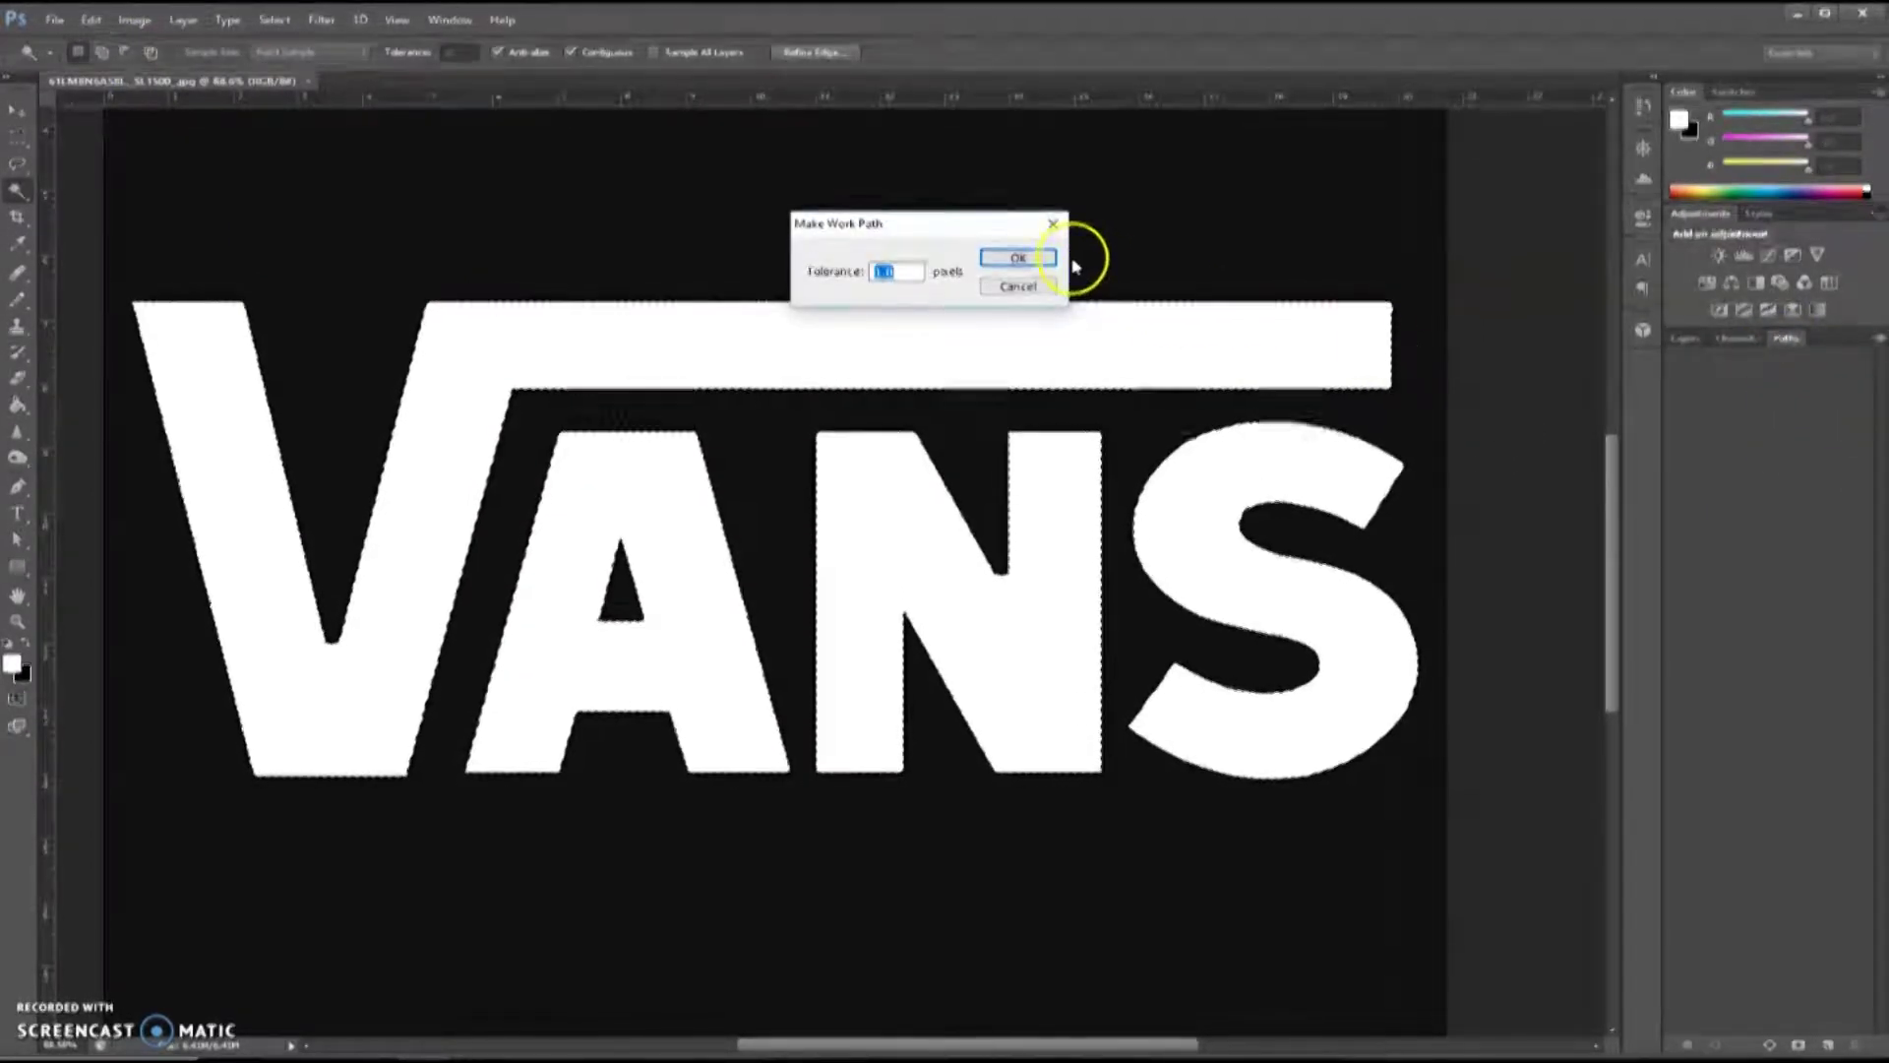
pyautogui.click(1031, 262)
# - Export the Vans work path to Illustrator in folder 07.07.2, keeping the suggested file name
pyautogui.click(55, 19)
pyautogui.moveTo(131, 399)
pyautogui.click(382, 414)
pyautogui.press('Return')
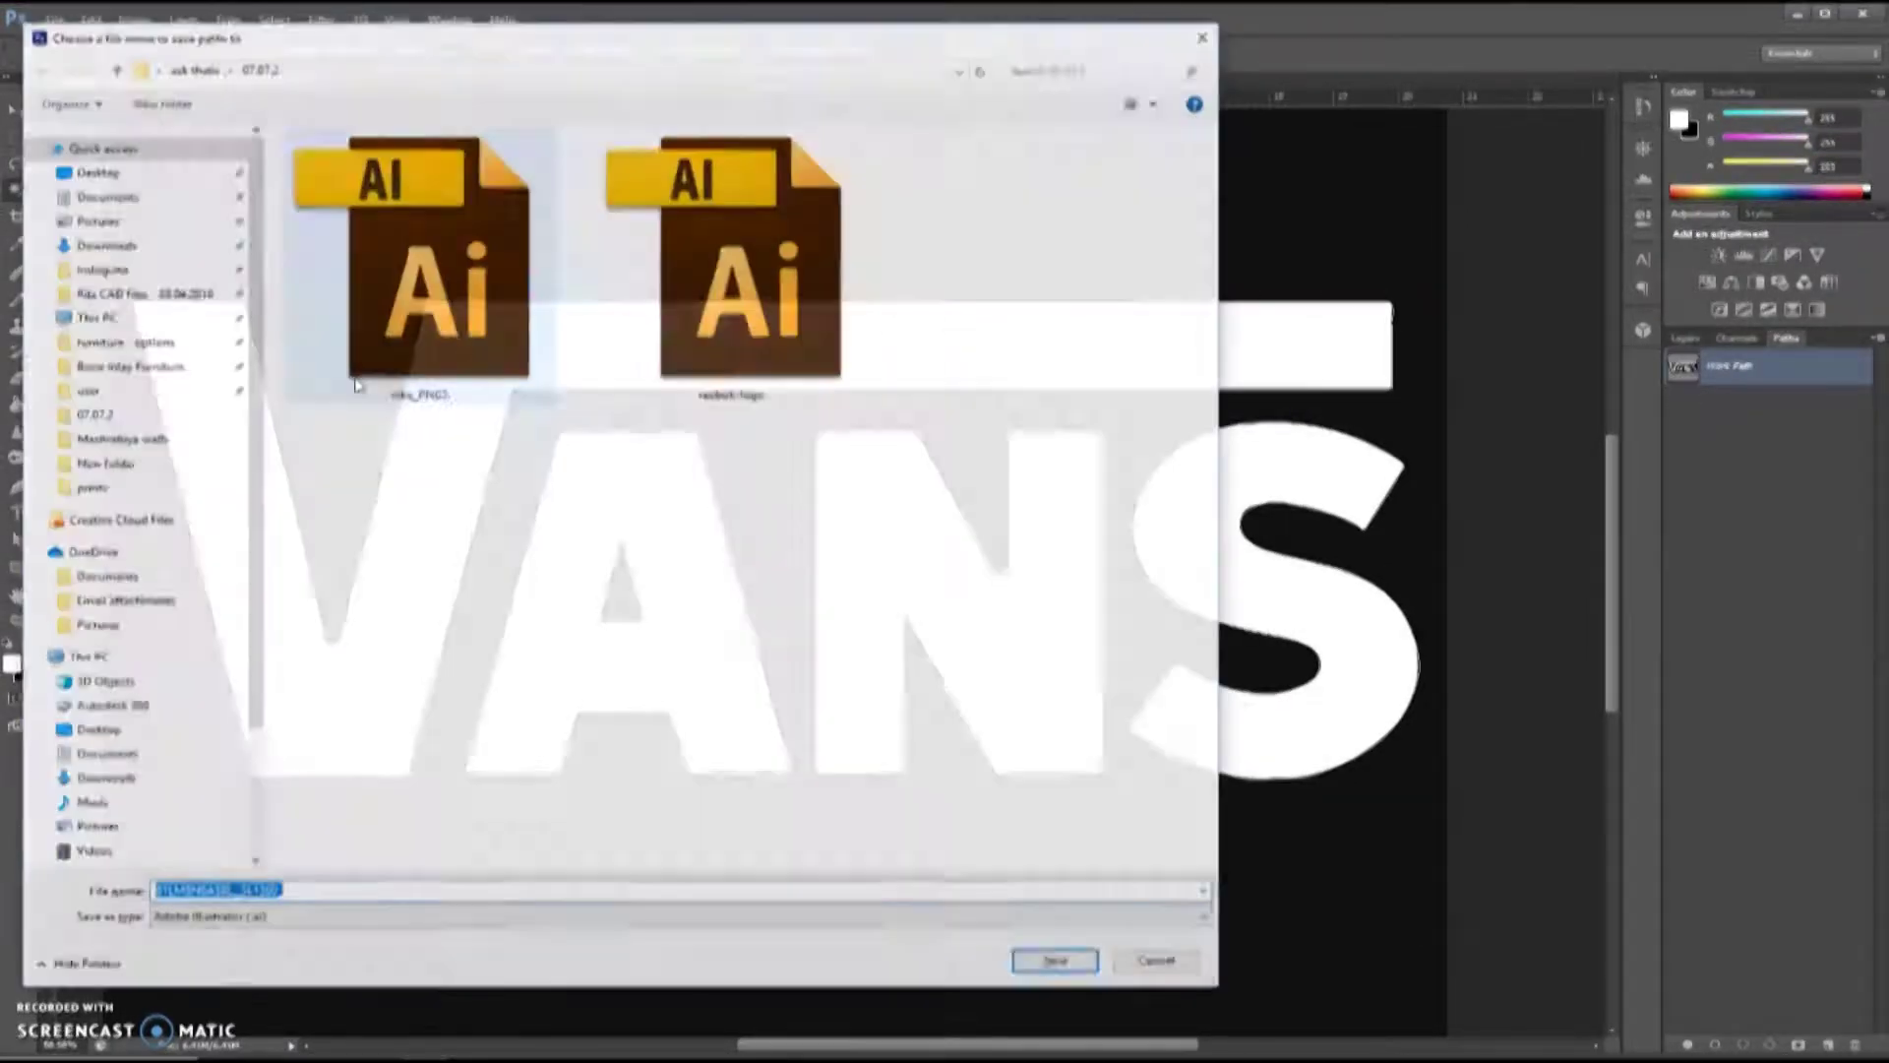
pyautogui.press('Return')
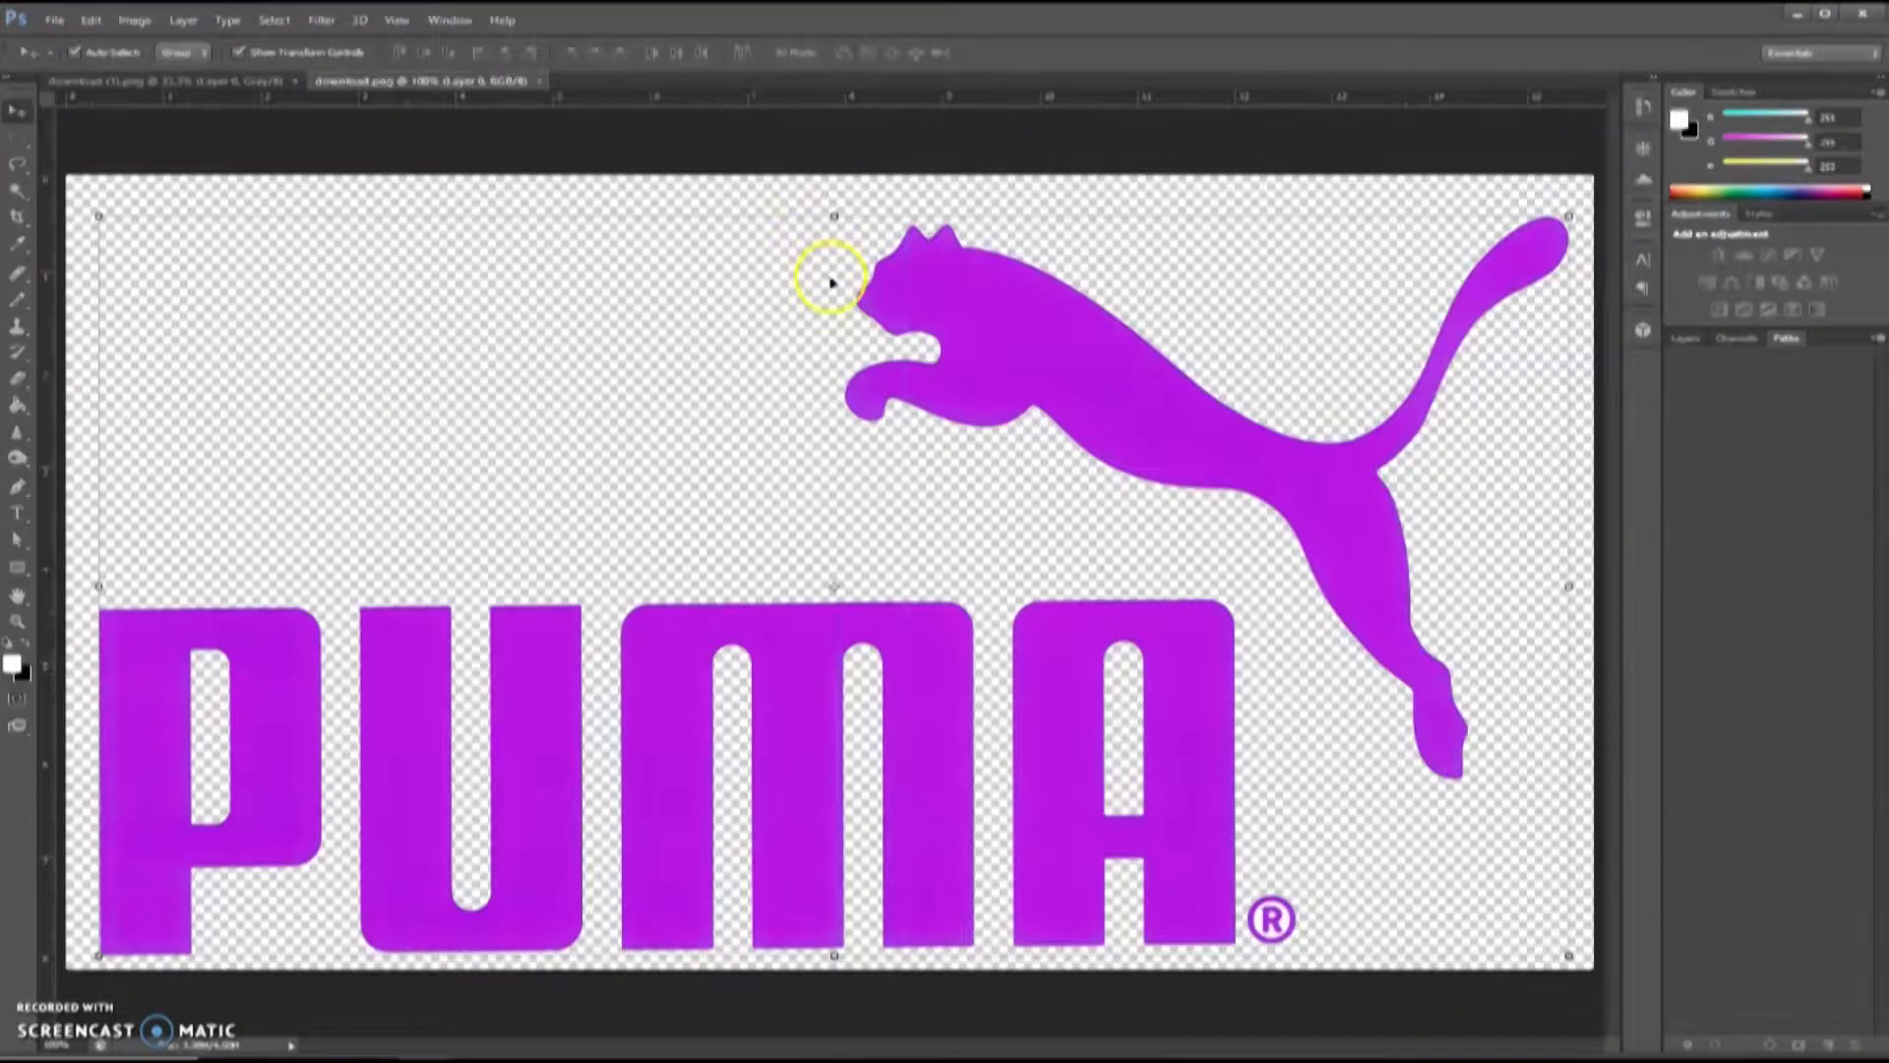
# - Select the transparent areas around the purple Puma logo and inside its letters with the Magic Wand, and convert the selection into a work path
pyautogui.press('w')
pyautogui.keyDown('alt'); pyautogui.scroll(-3, 849, 439); pyautogui.keyUp('alt')
pyautogui.click(682, 377)
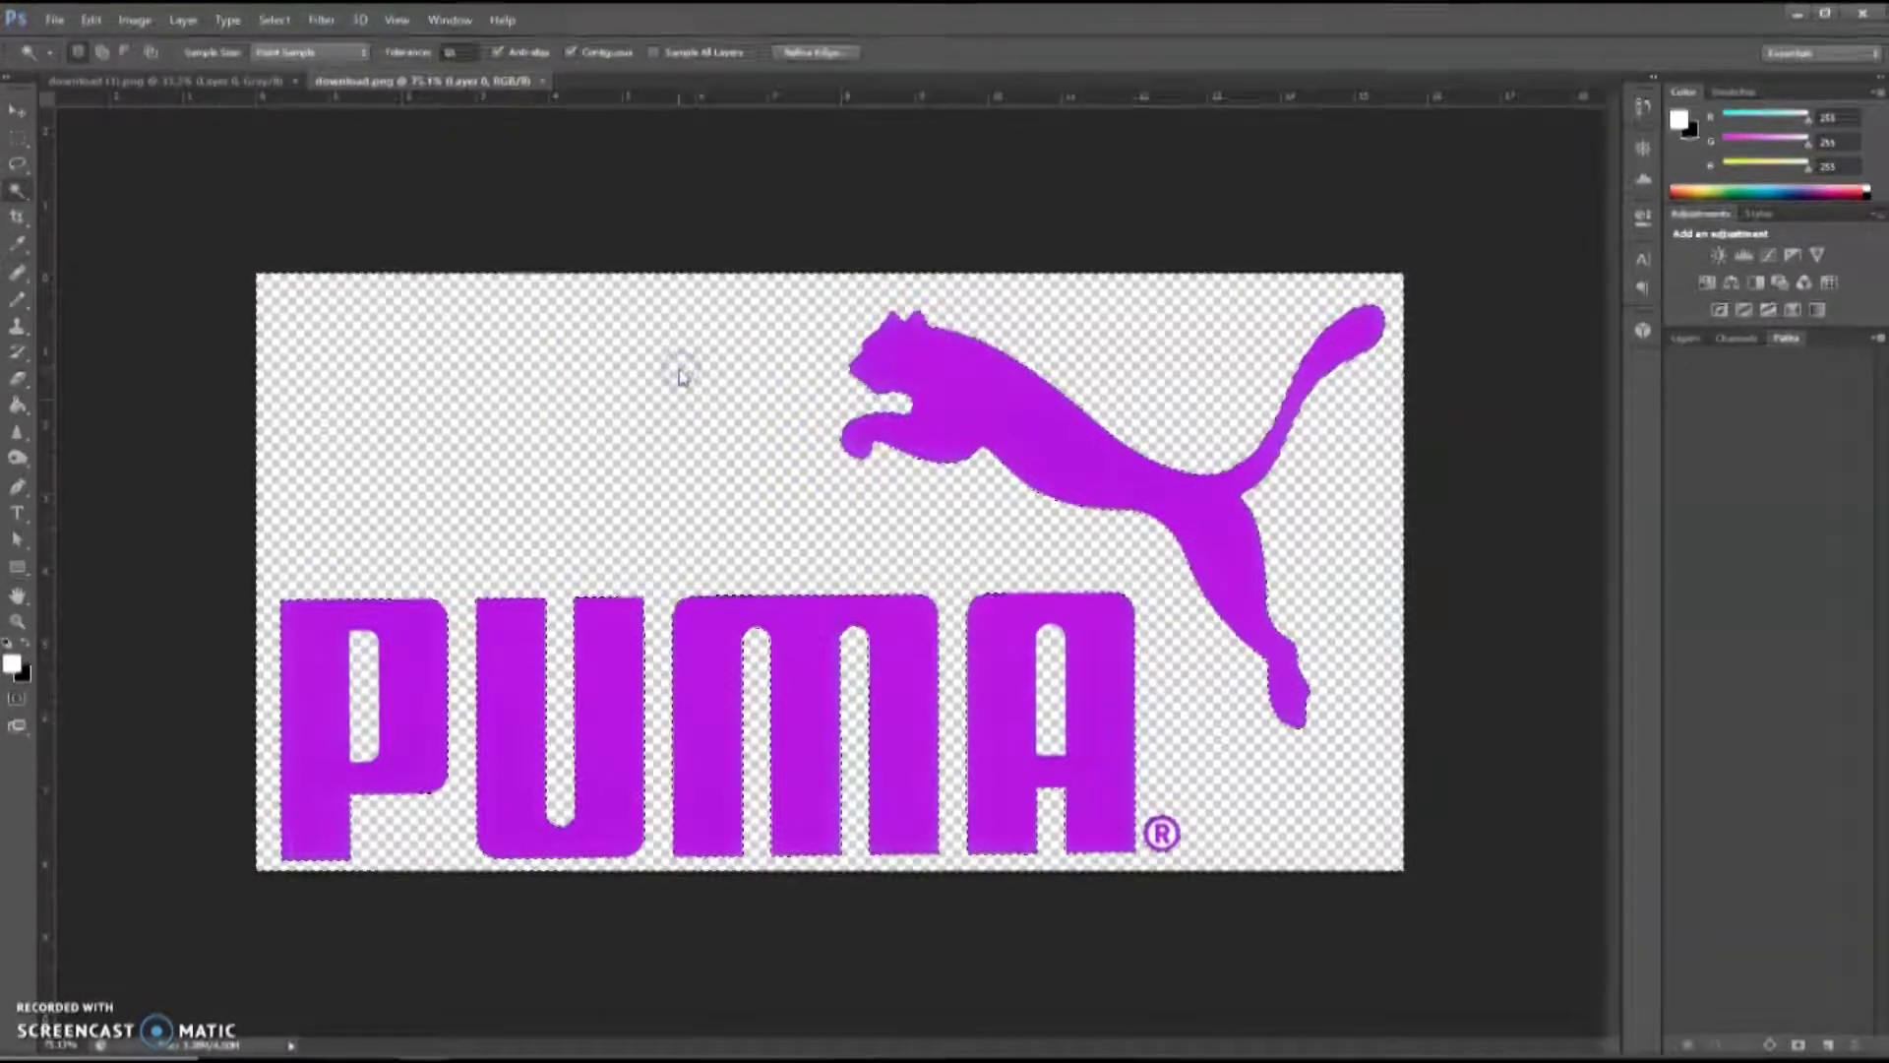
pyautogui.keyDown('shift'); pyautogui.click(1046, 677); pyautogui.keyUp('shift')
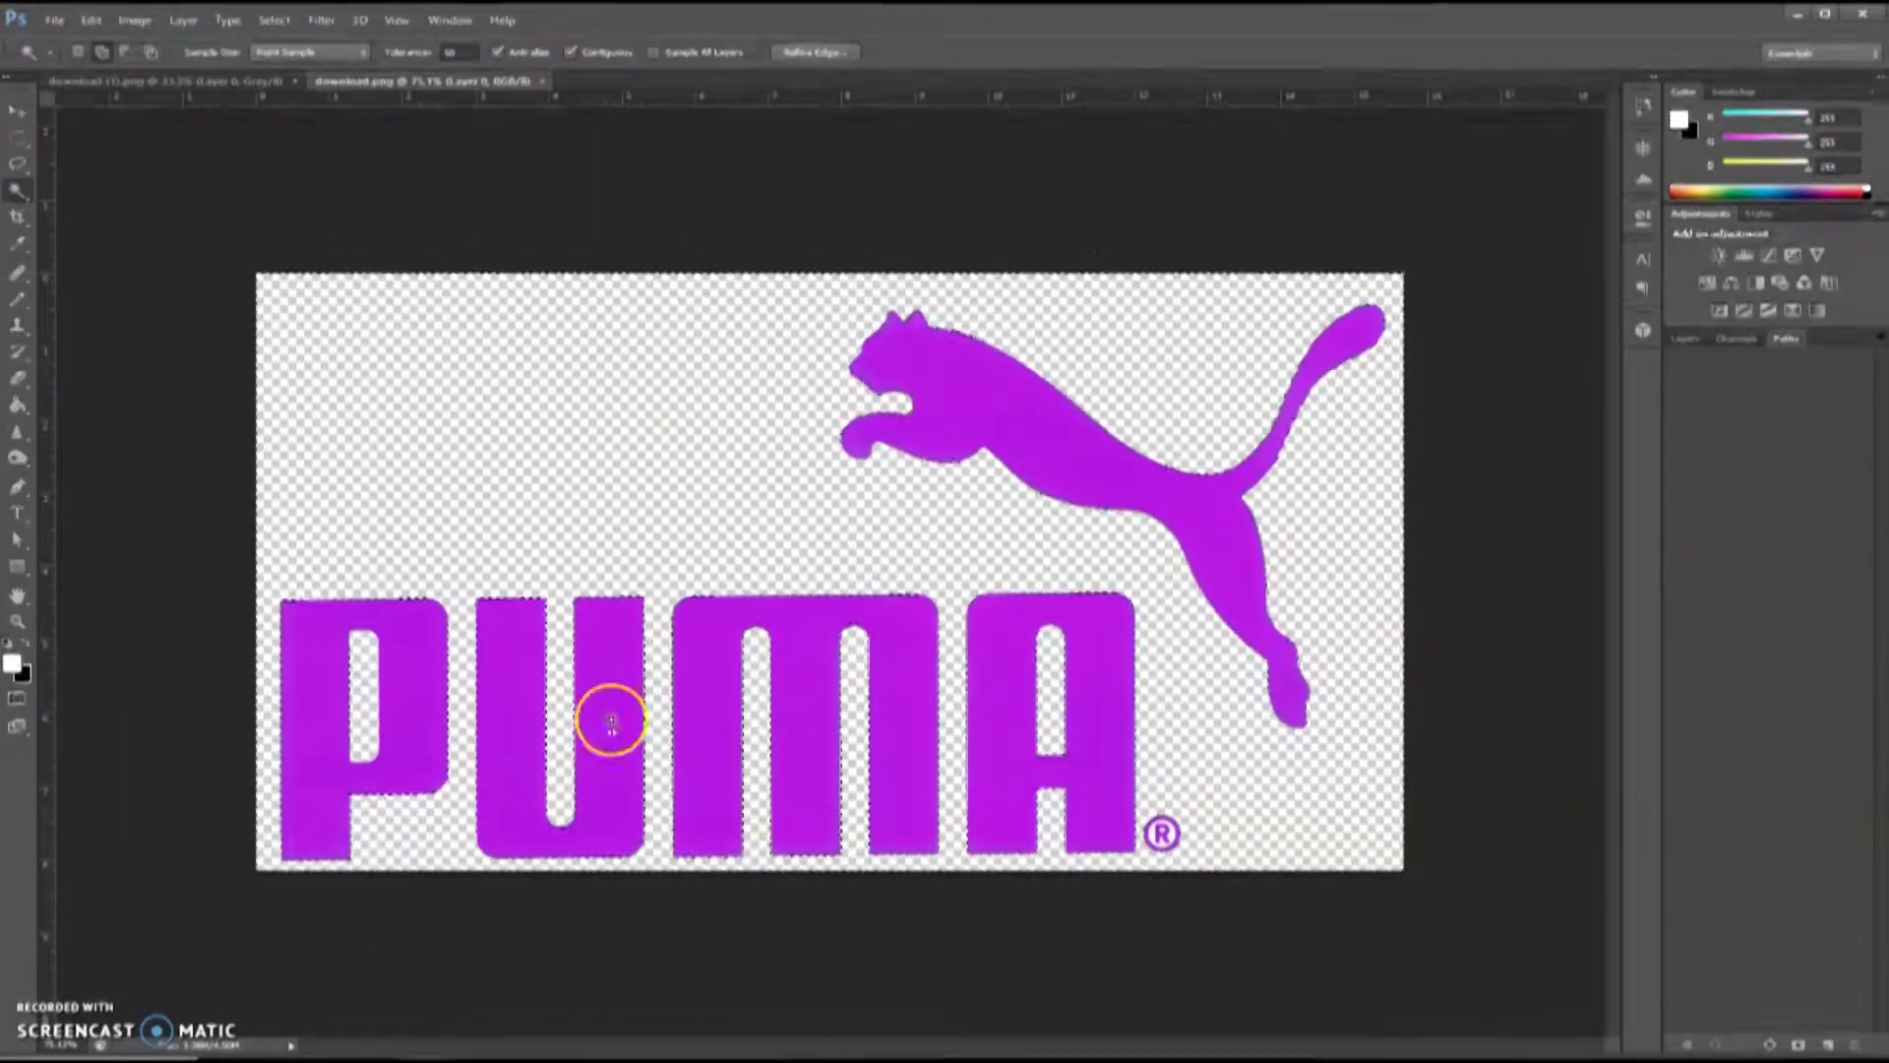
pyautogui.click(1875, 338)
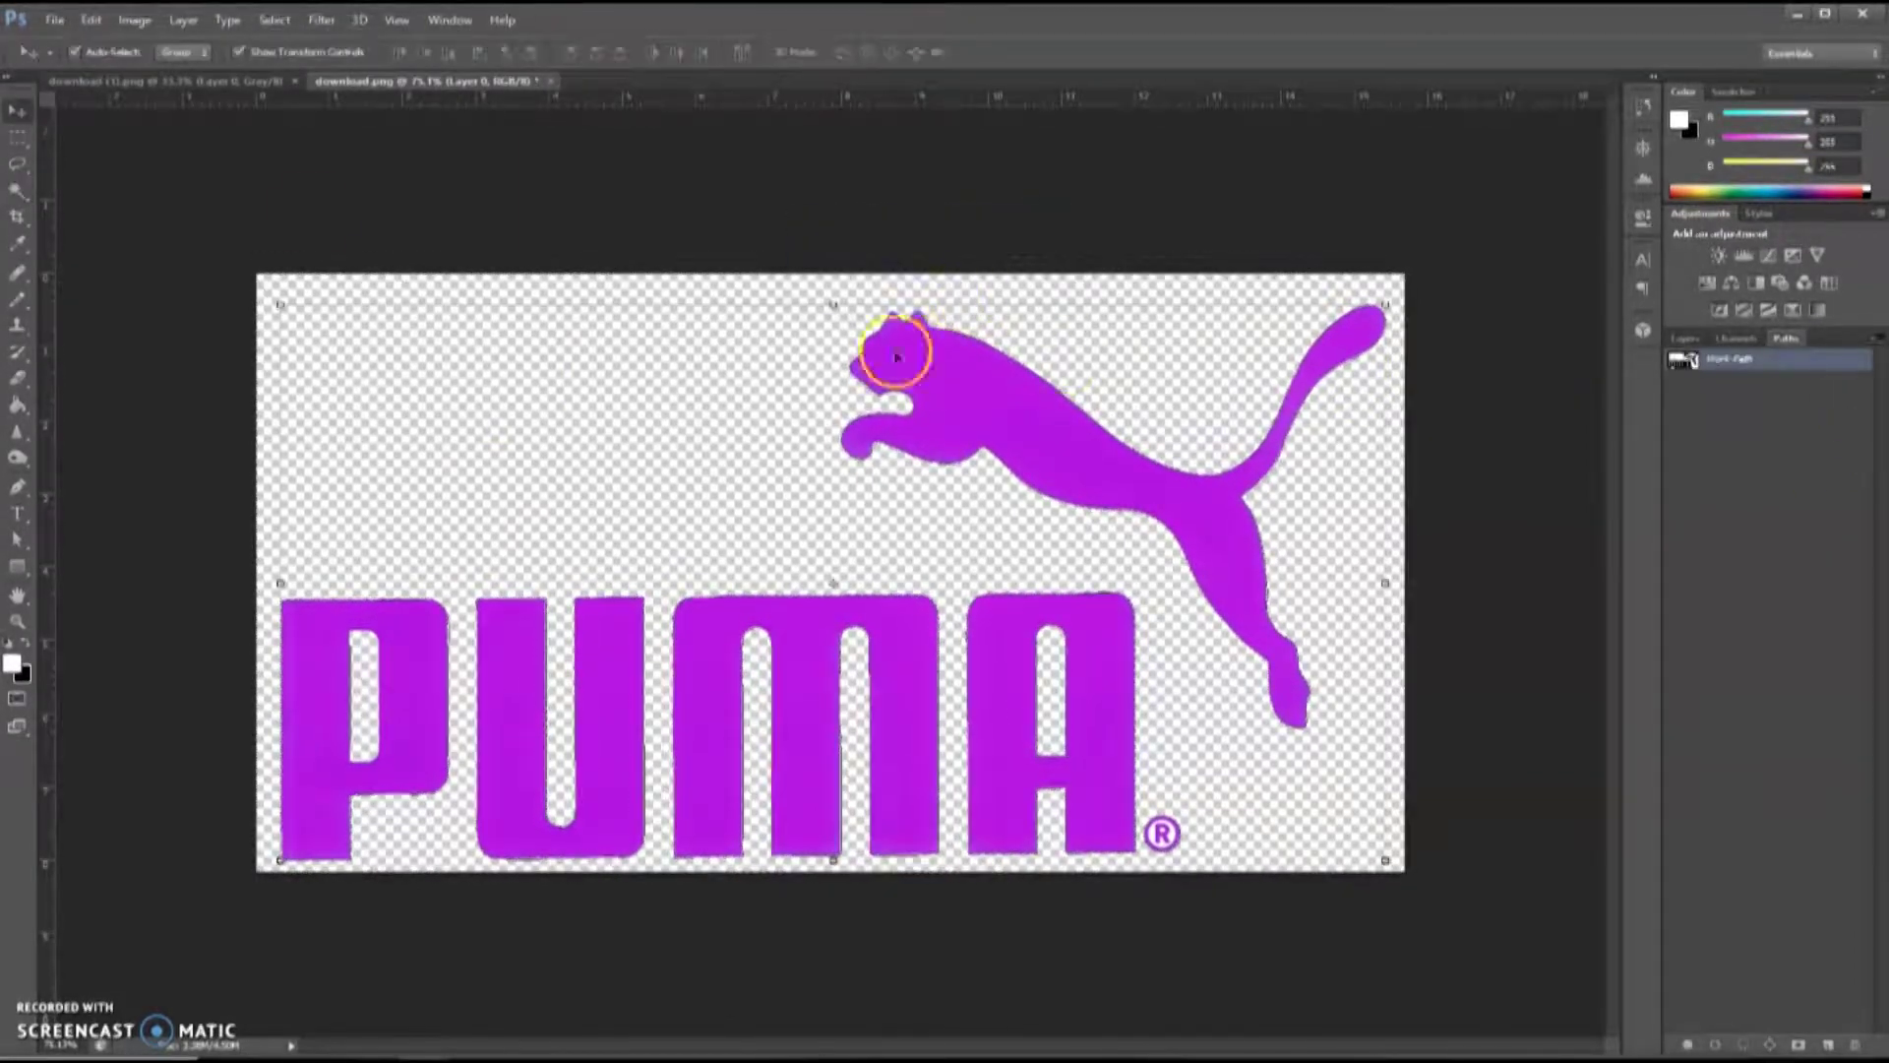
# - Export the Puma work path to Illustrator under the file name puma, and close the document without saving
pyautogui.click(56, 21)
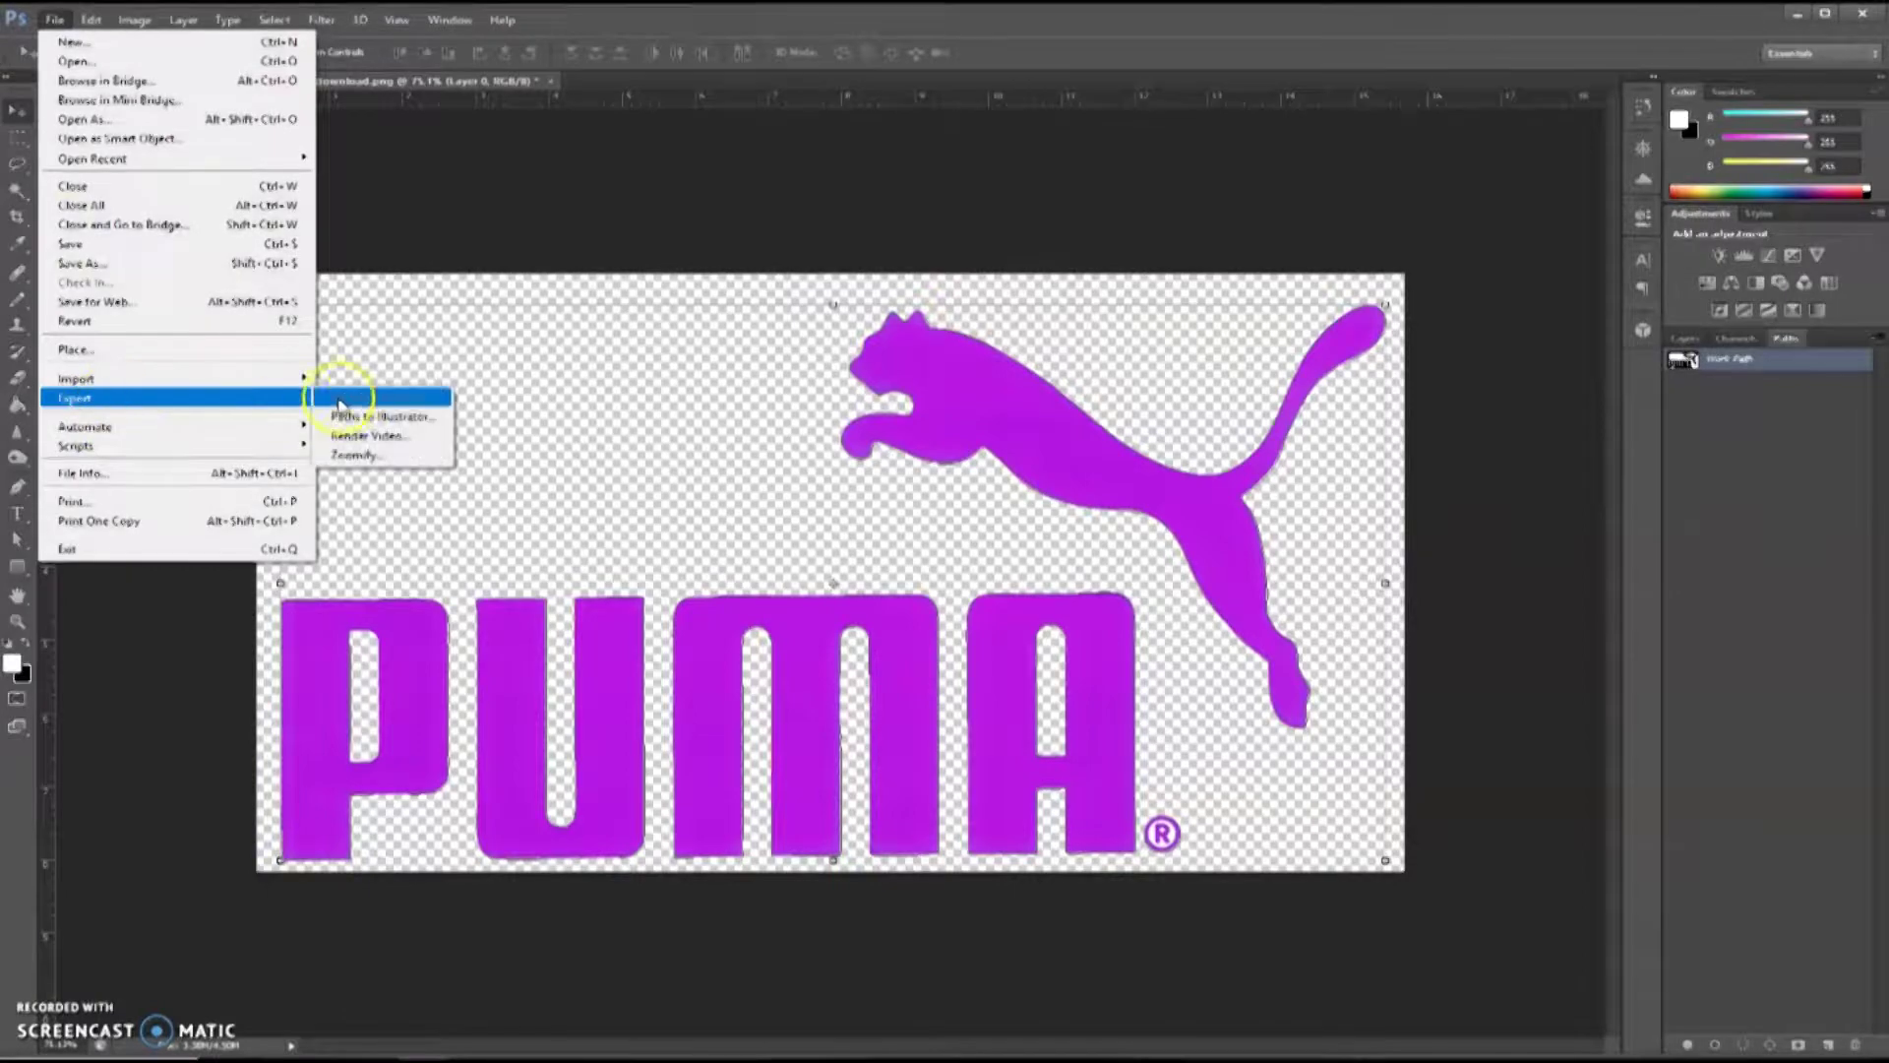
pyautogui.click(357, 416)
pyautogui.press('Return')
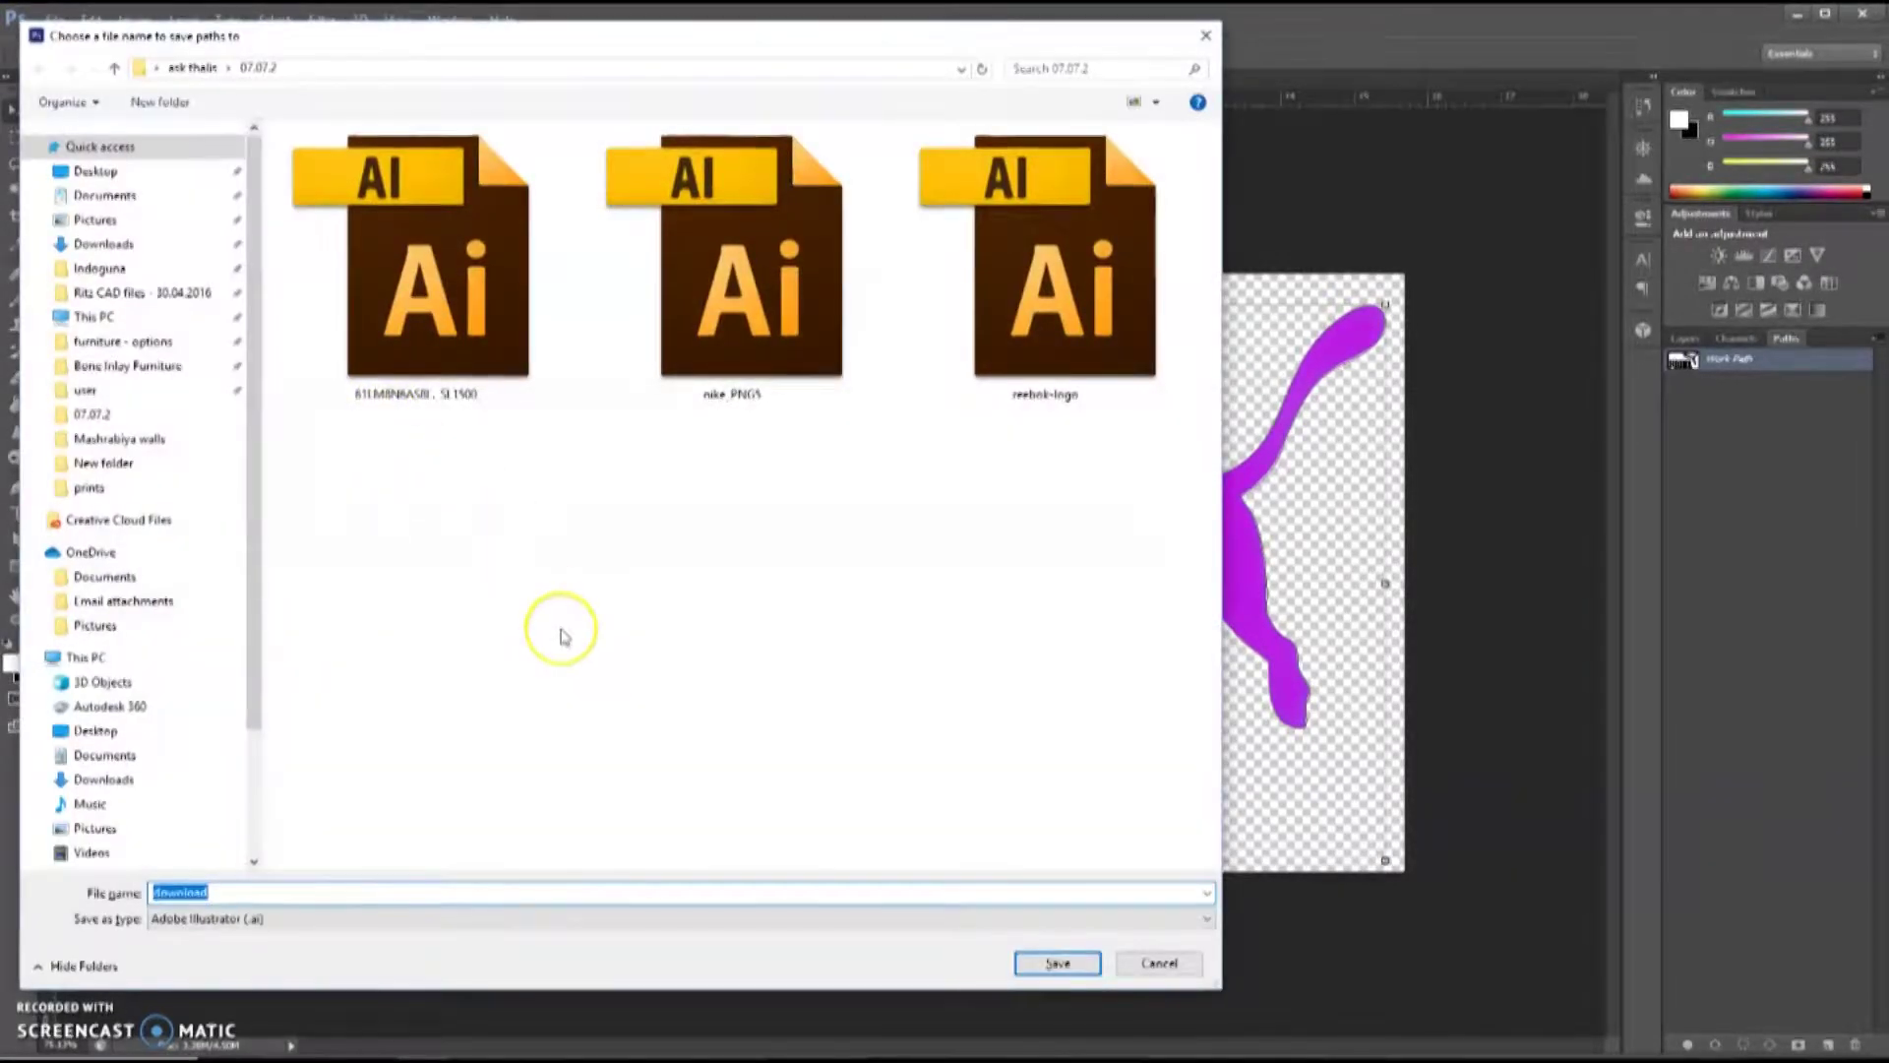
pyautogui.write('puma')
pyautogui.press('Return')
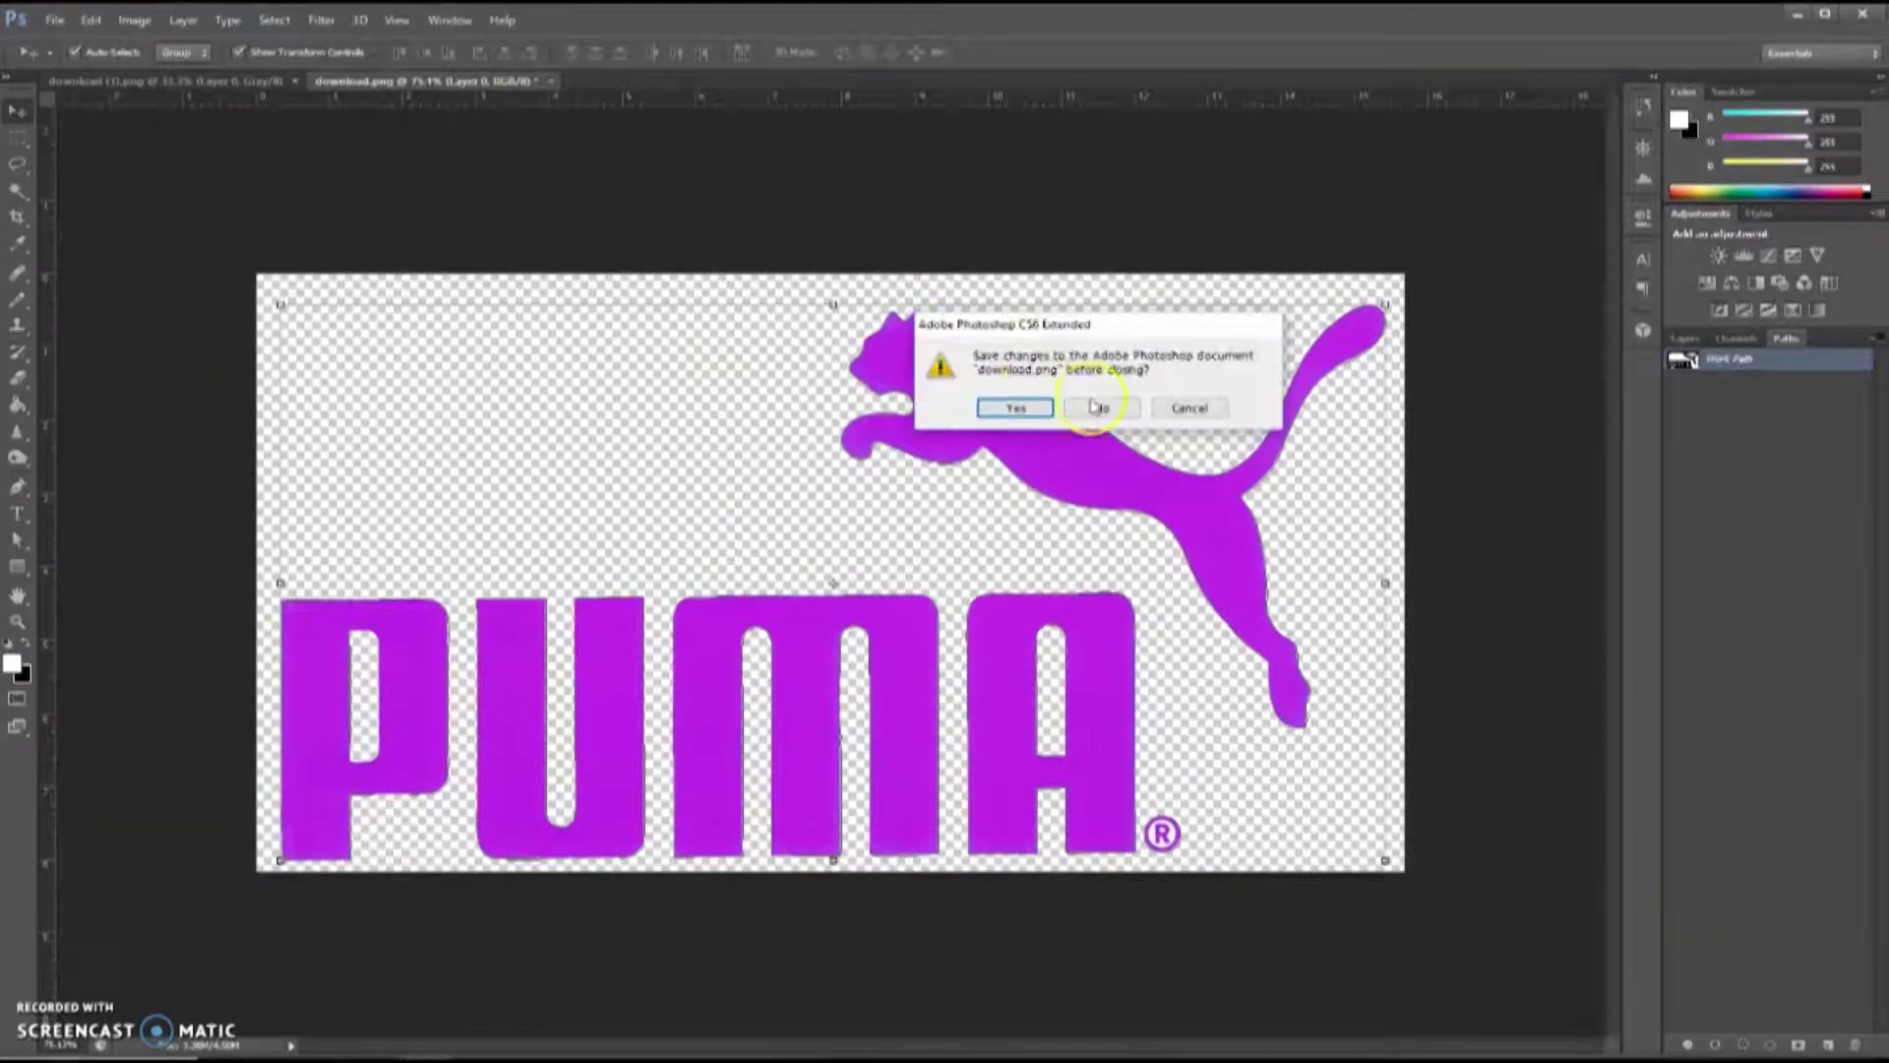
pyautogui.click(1096, 407)
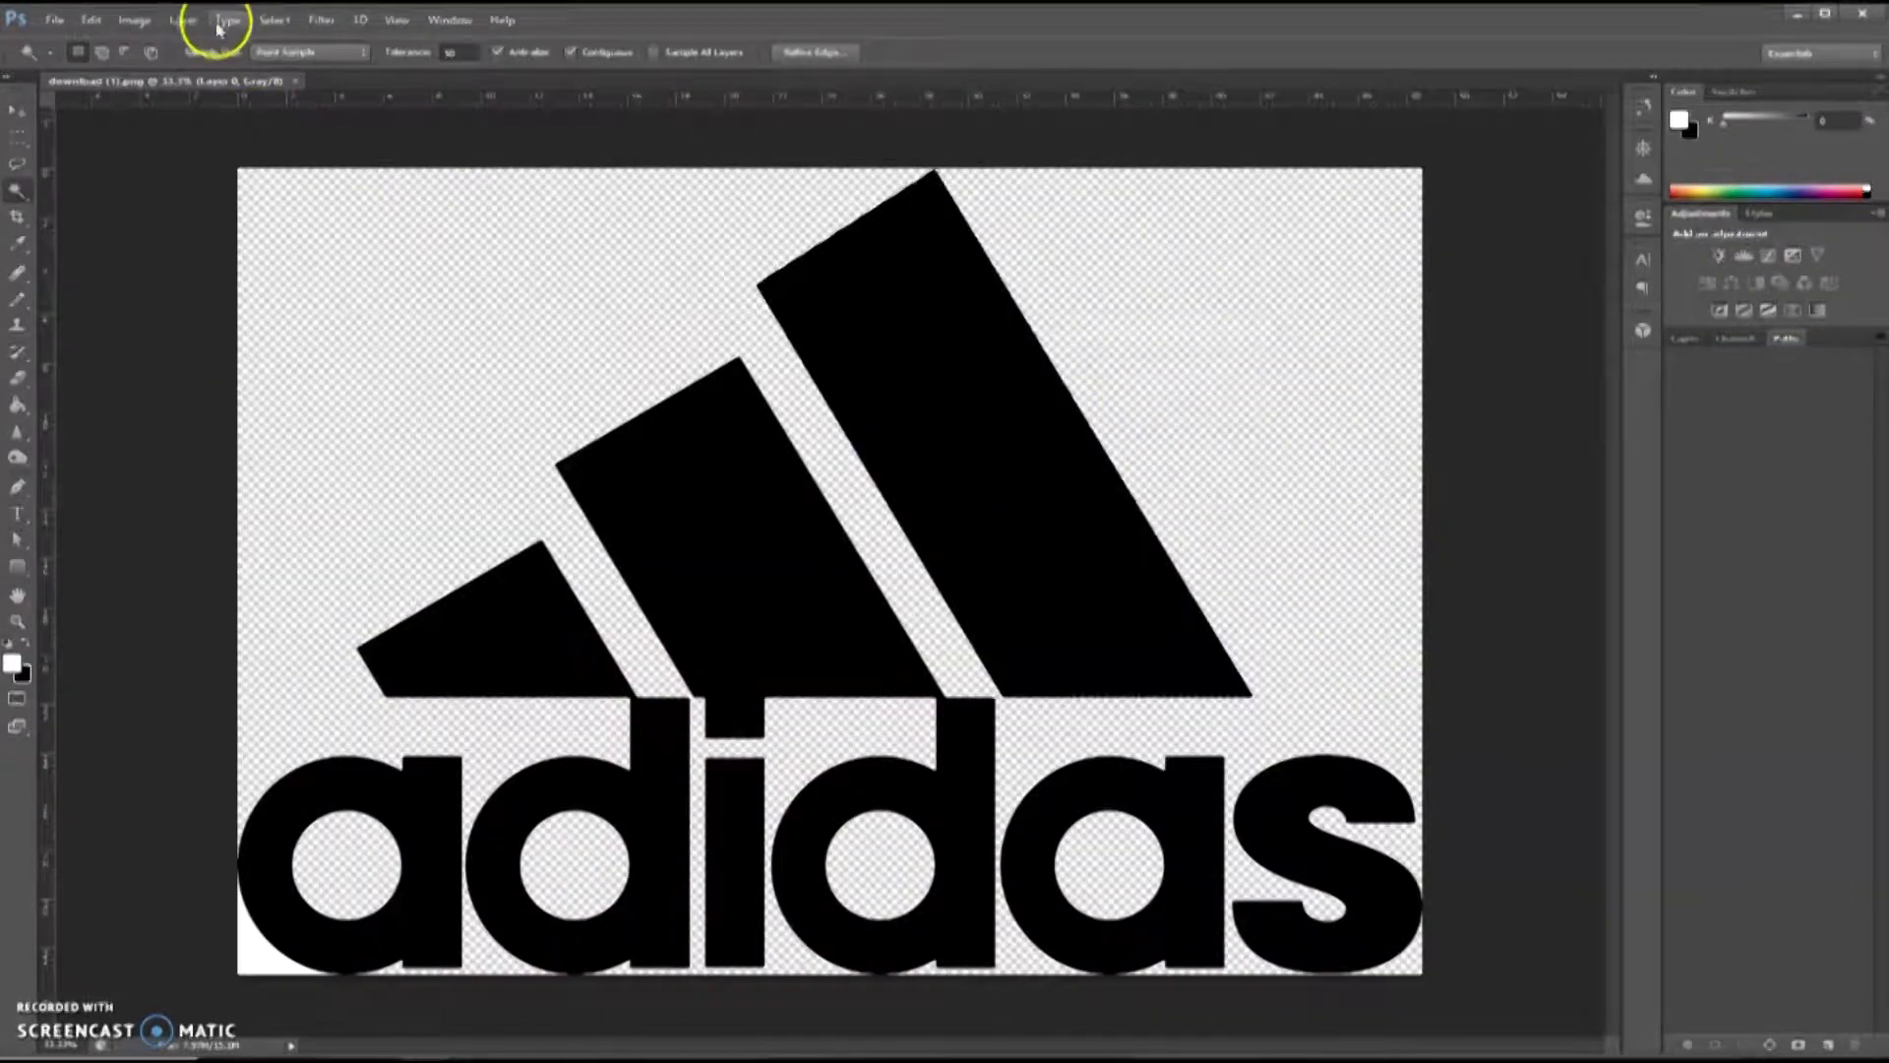
# - Extend the selection in the adidas logo document with Similar, and convert it into a work path
pyautogui.click(275, 19)
pyautogui.click(315, 295)
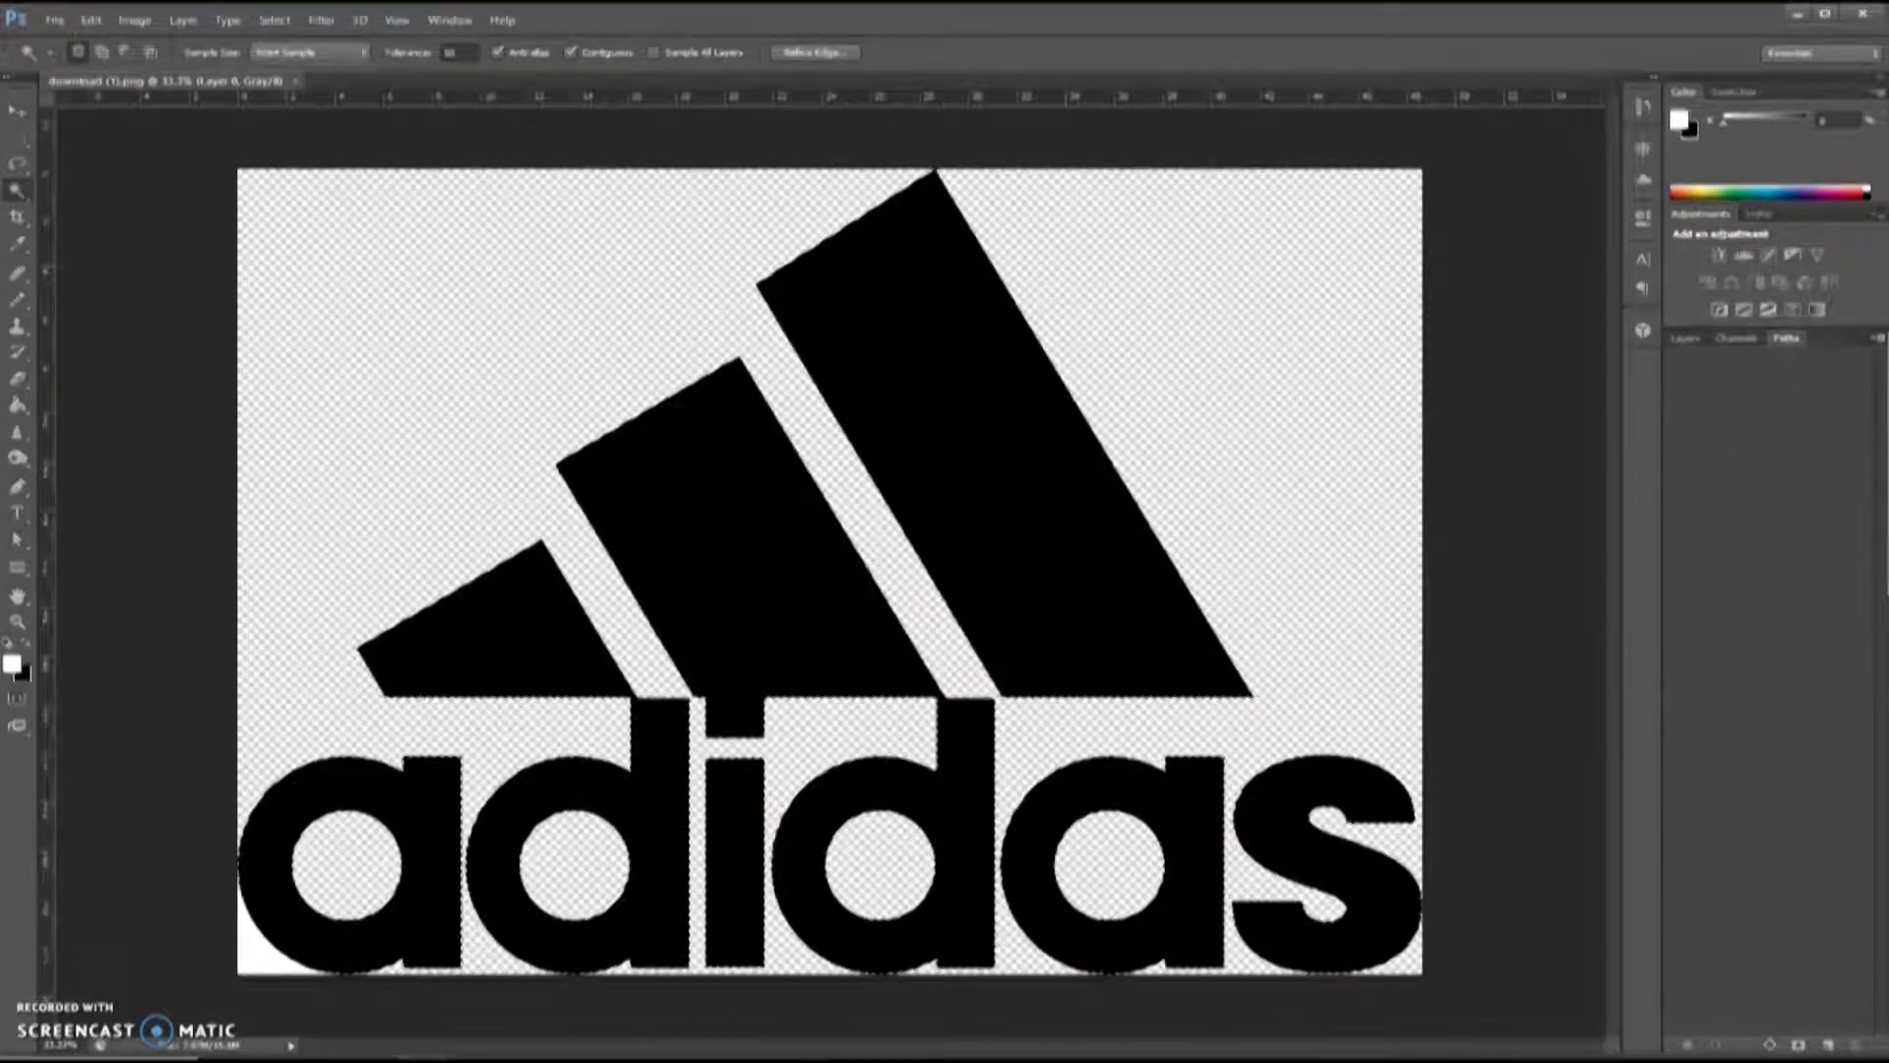
pyautogui.click(1014, 259)
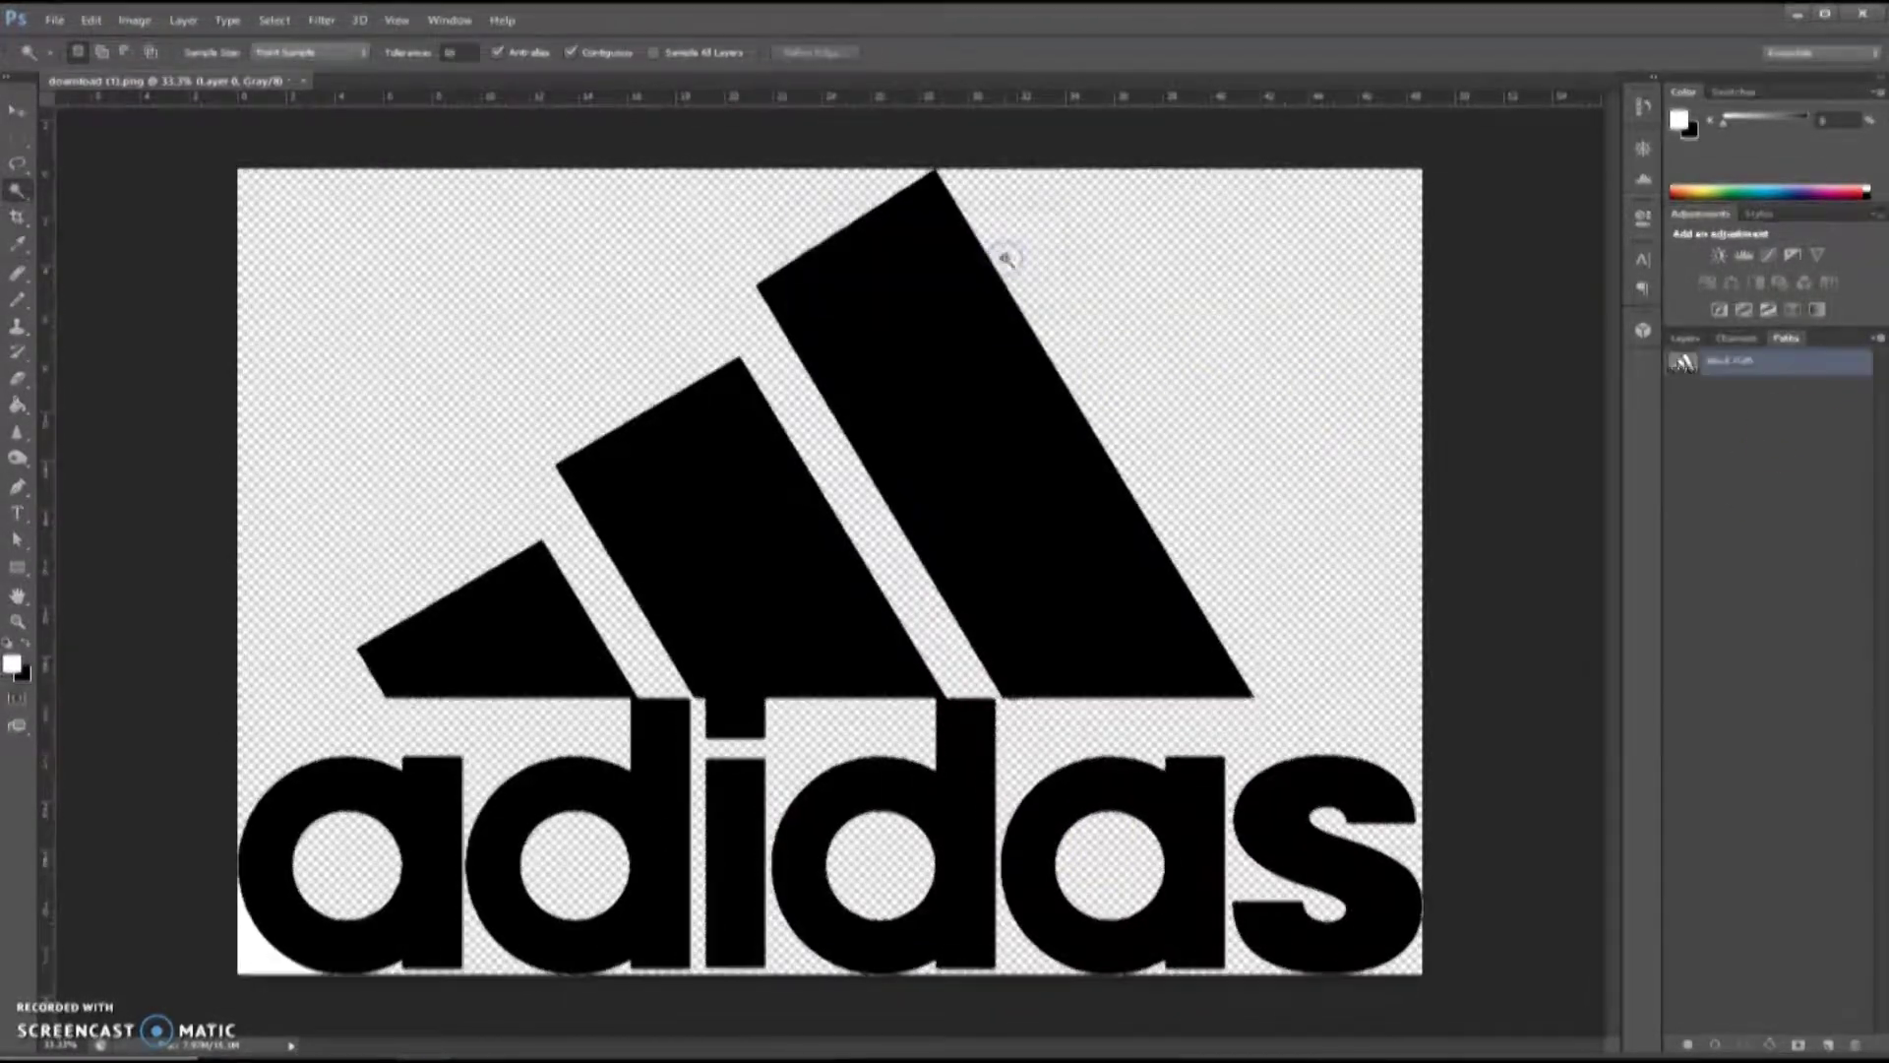
# - Export the adidas work path to Illustrator in folder 07.07.2 under the file name adidas, and close the document
pyautogui.click(54, 20)
pyautogui.moveTo(147, 379)
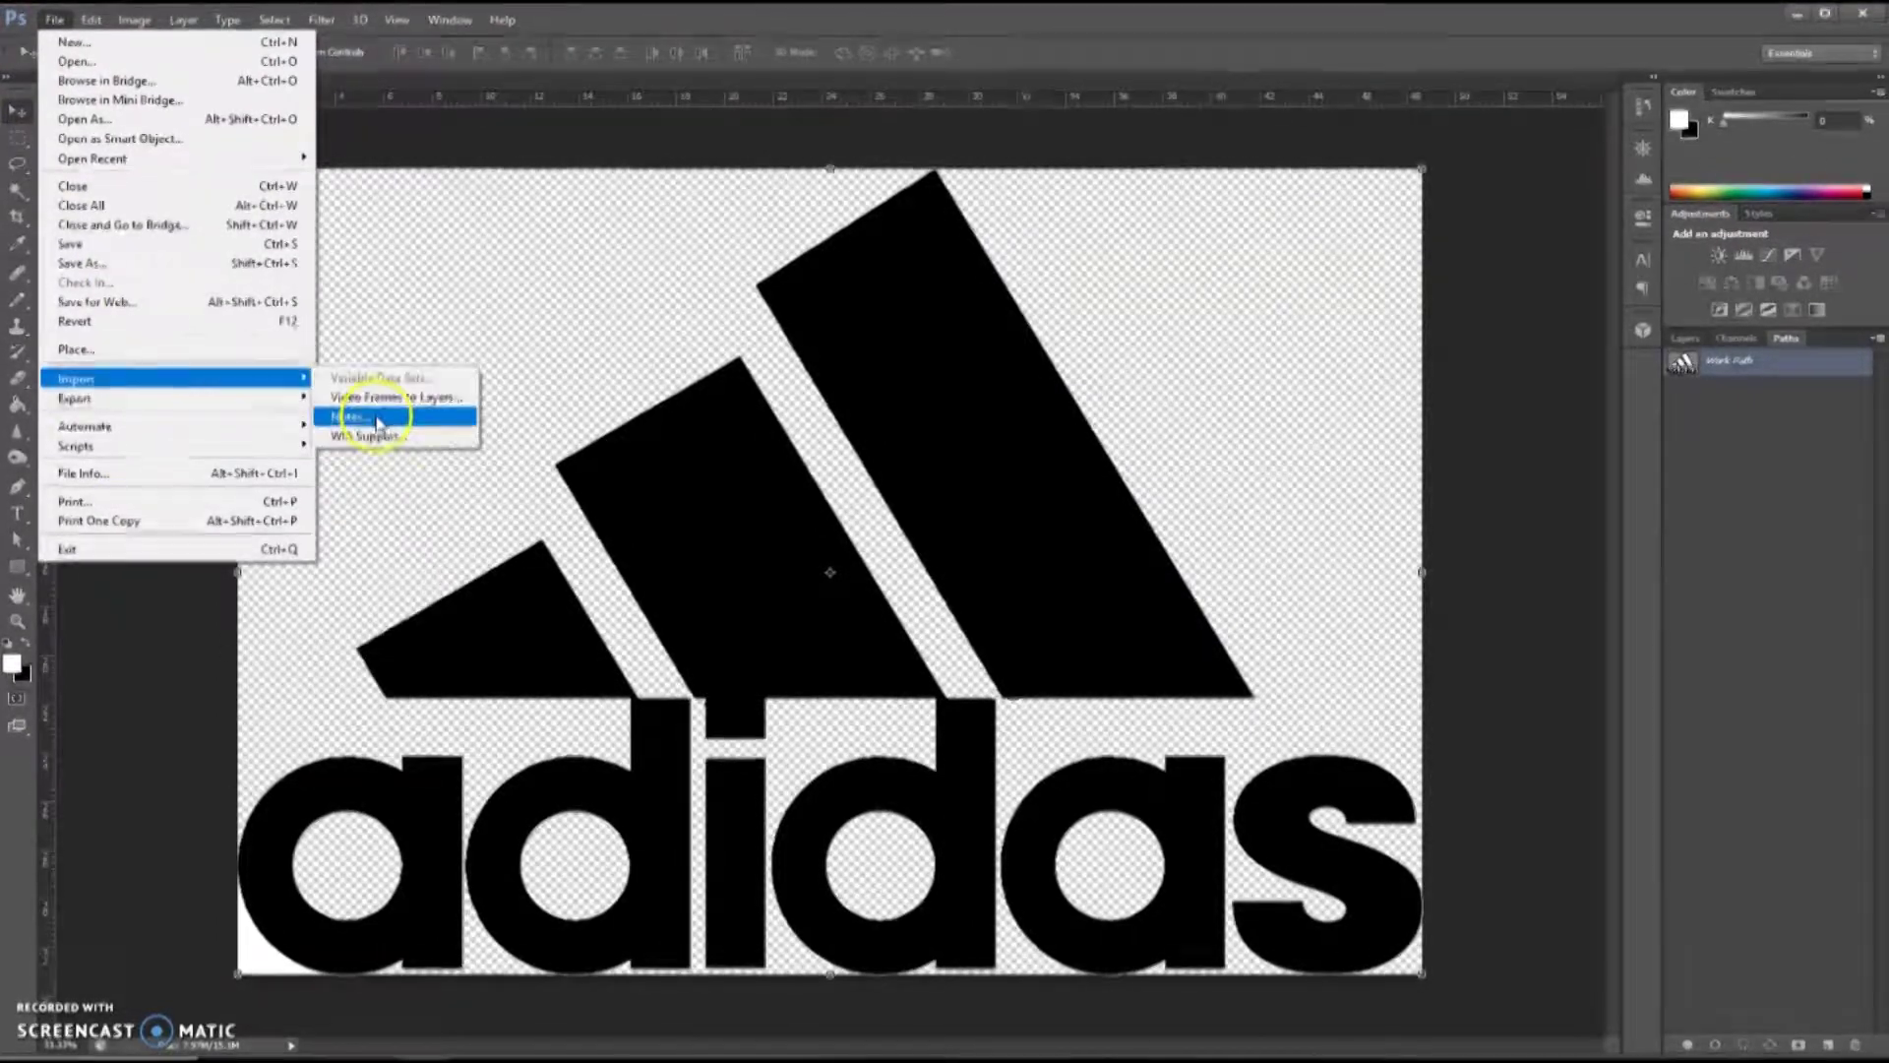
pyautogui.click(354, 418)
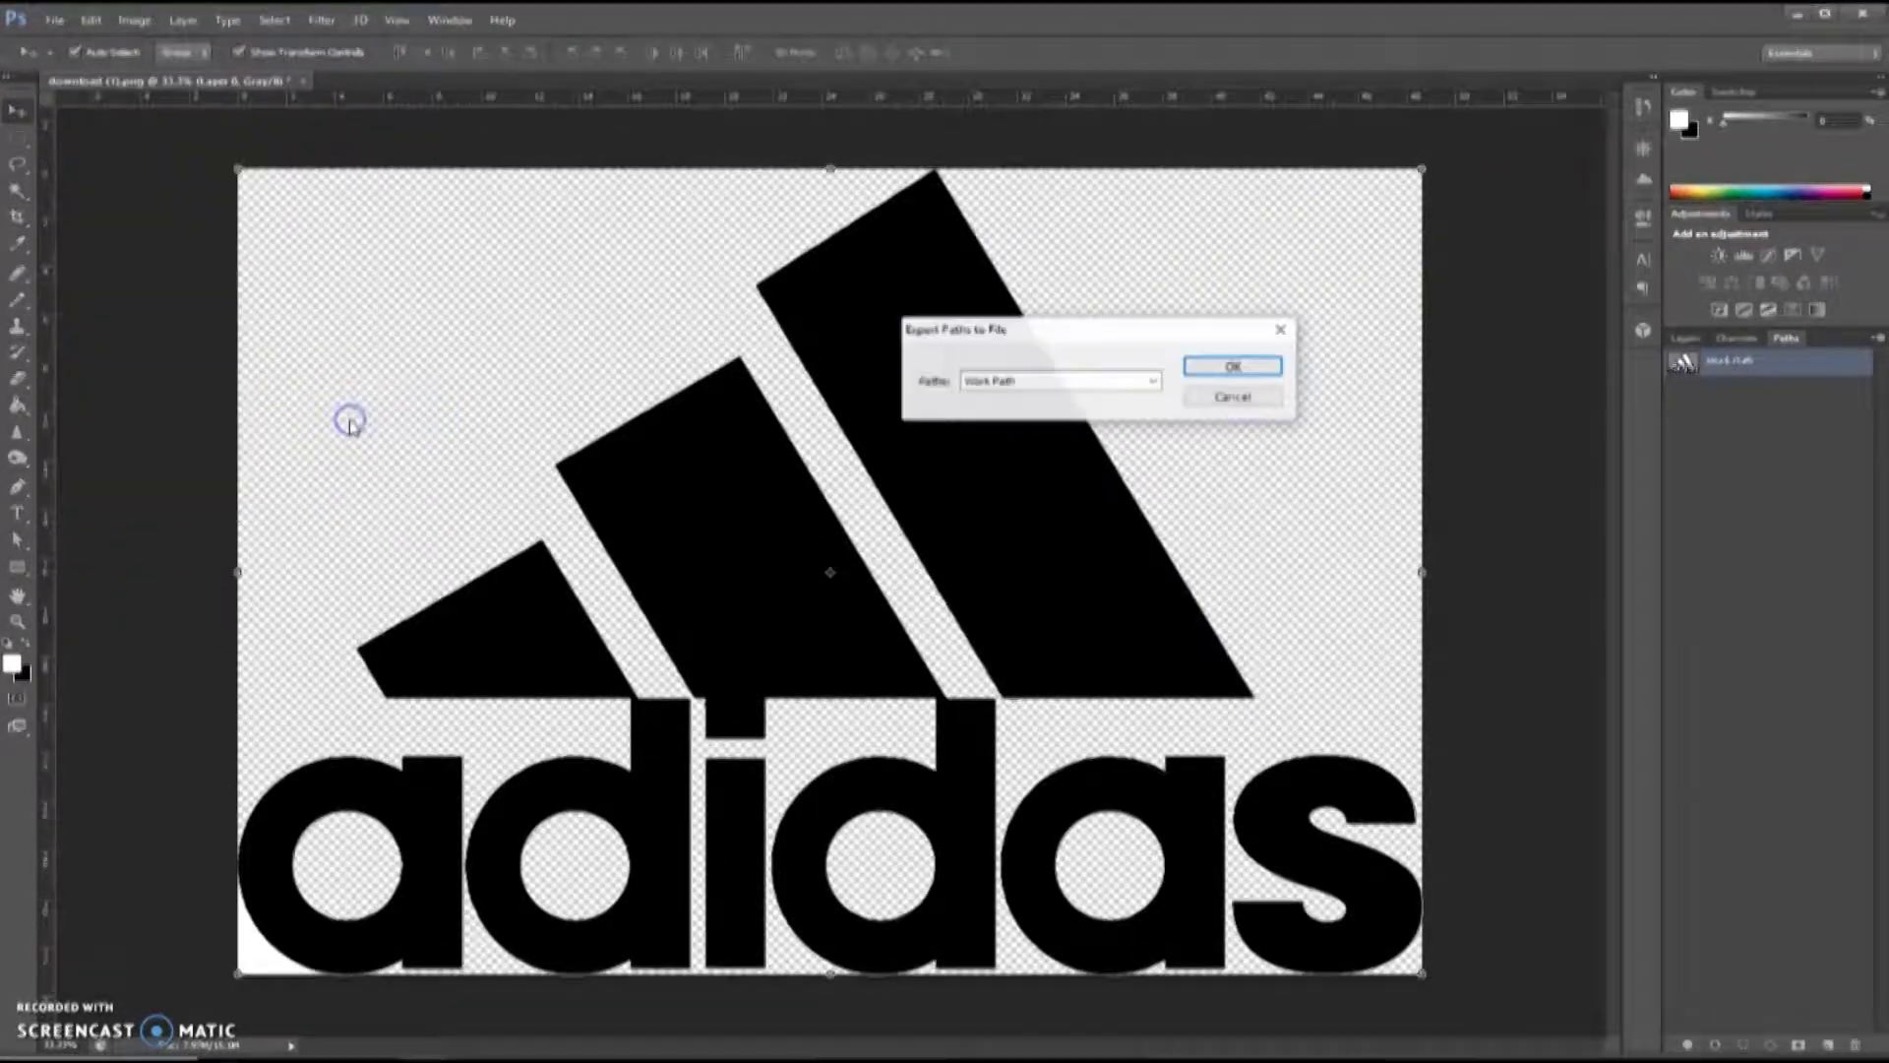
pyautogui.press('Return')
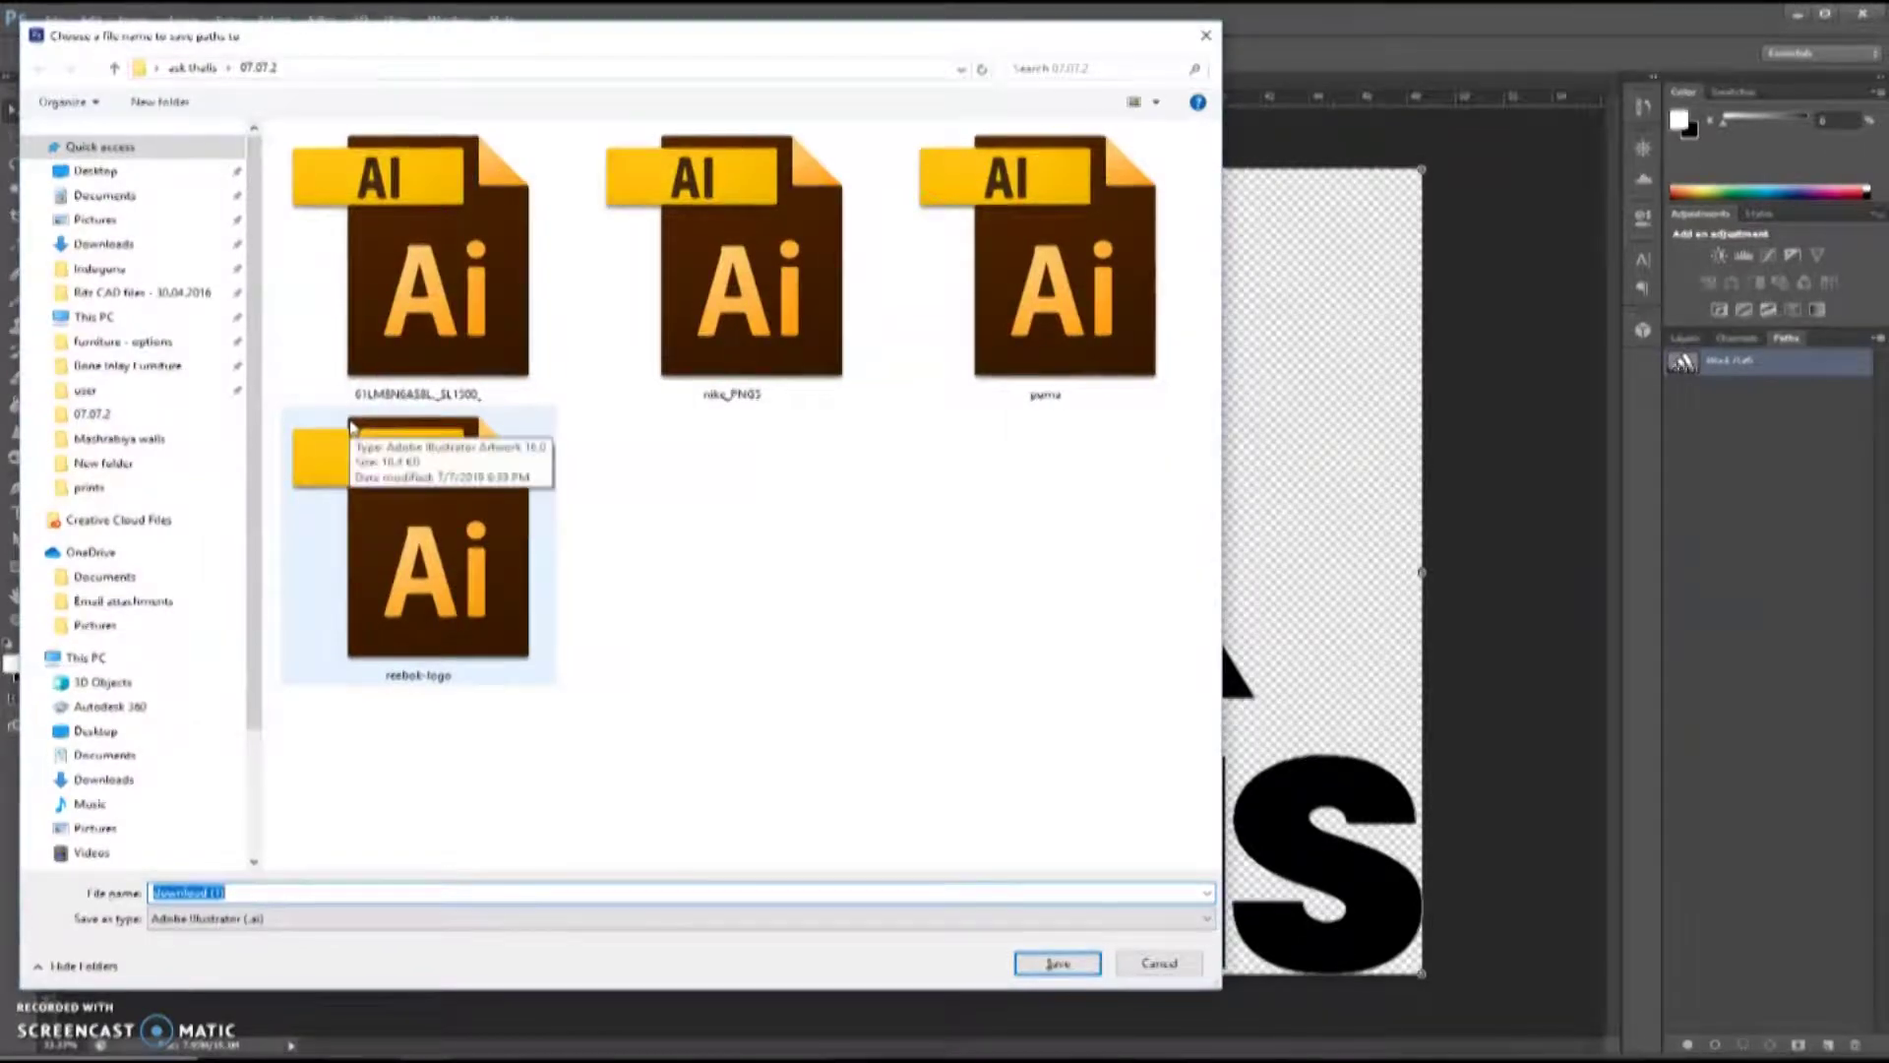
pyautogui.write('adidas')
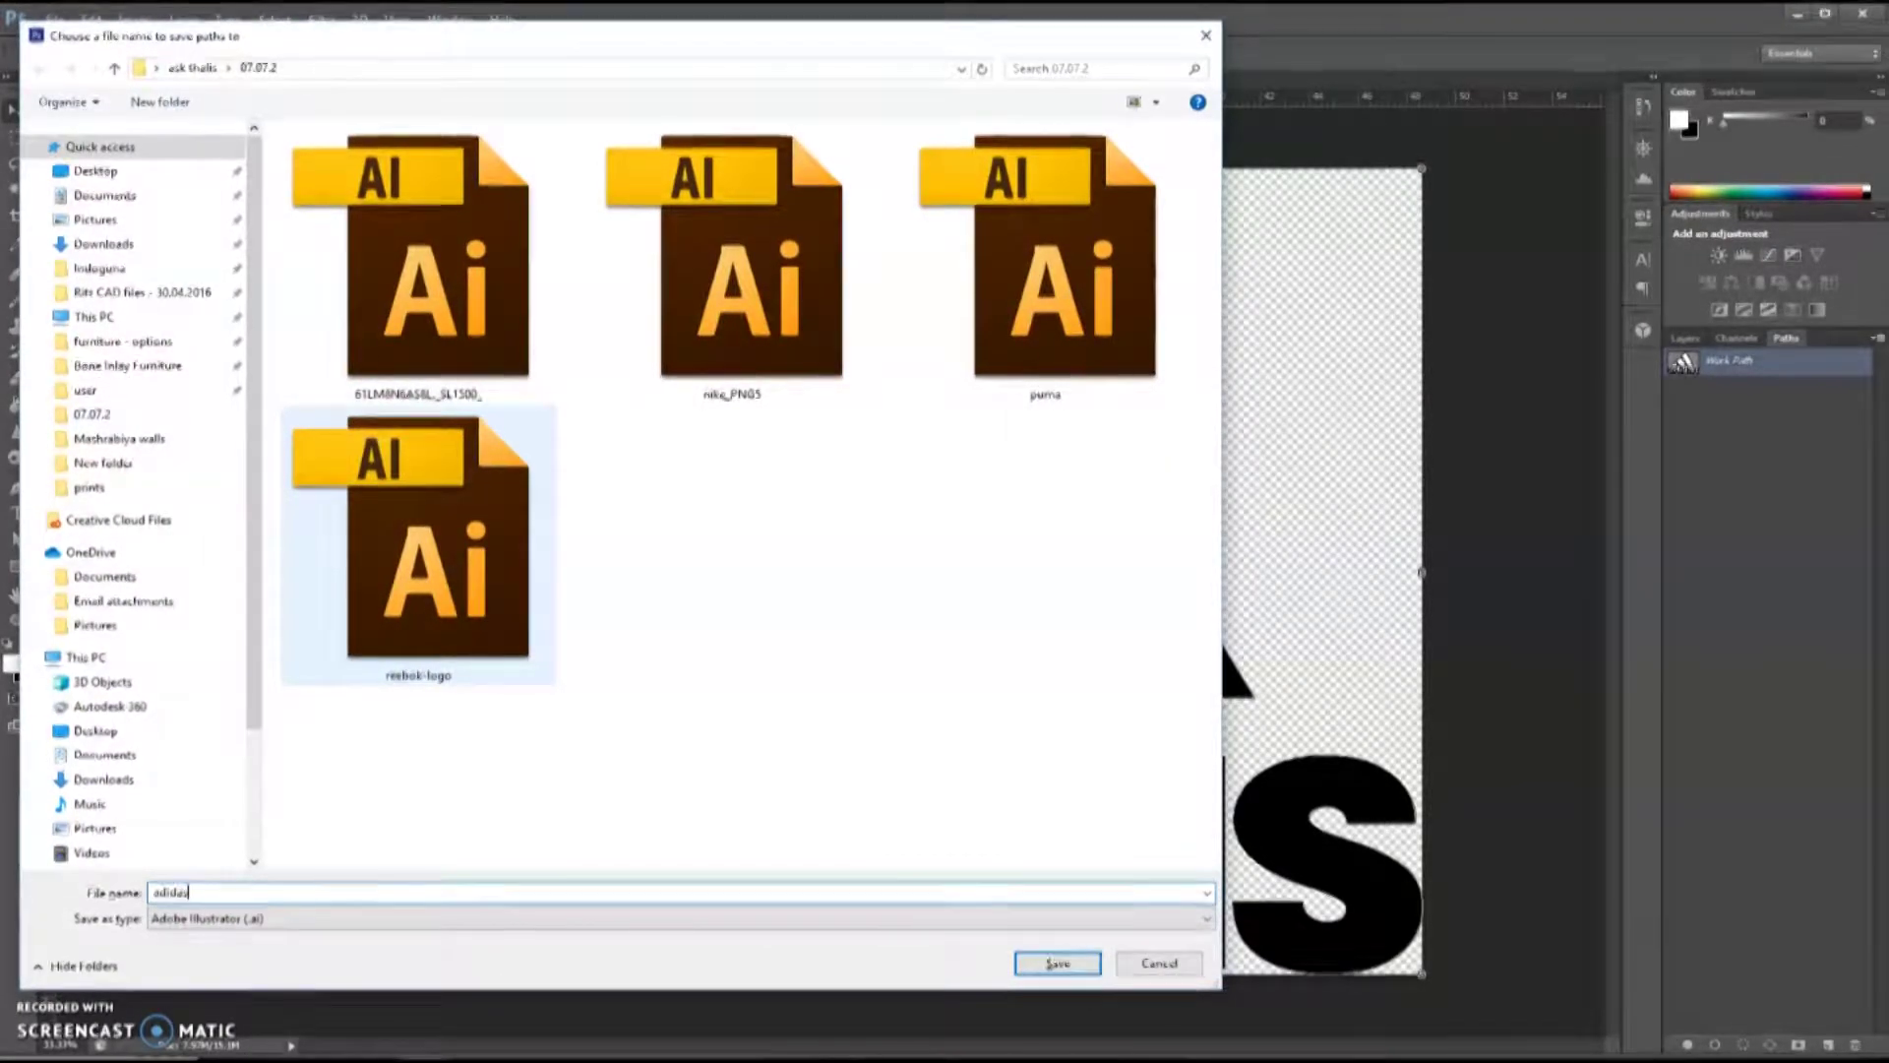
pyautogui.press('Return')
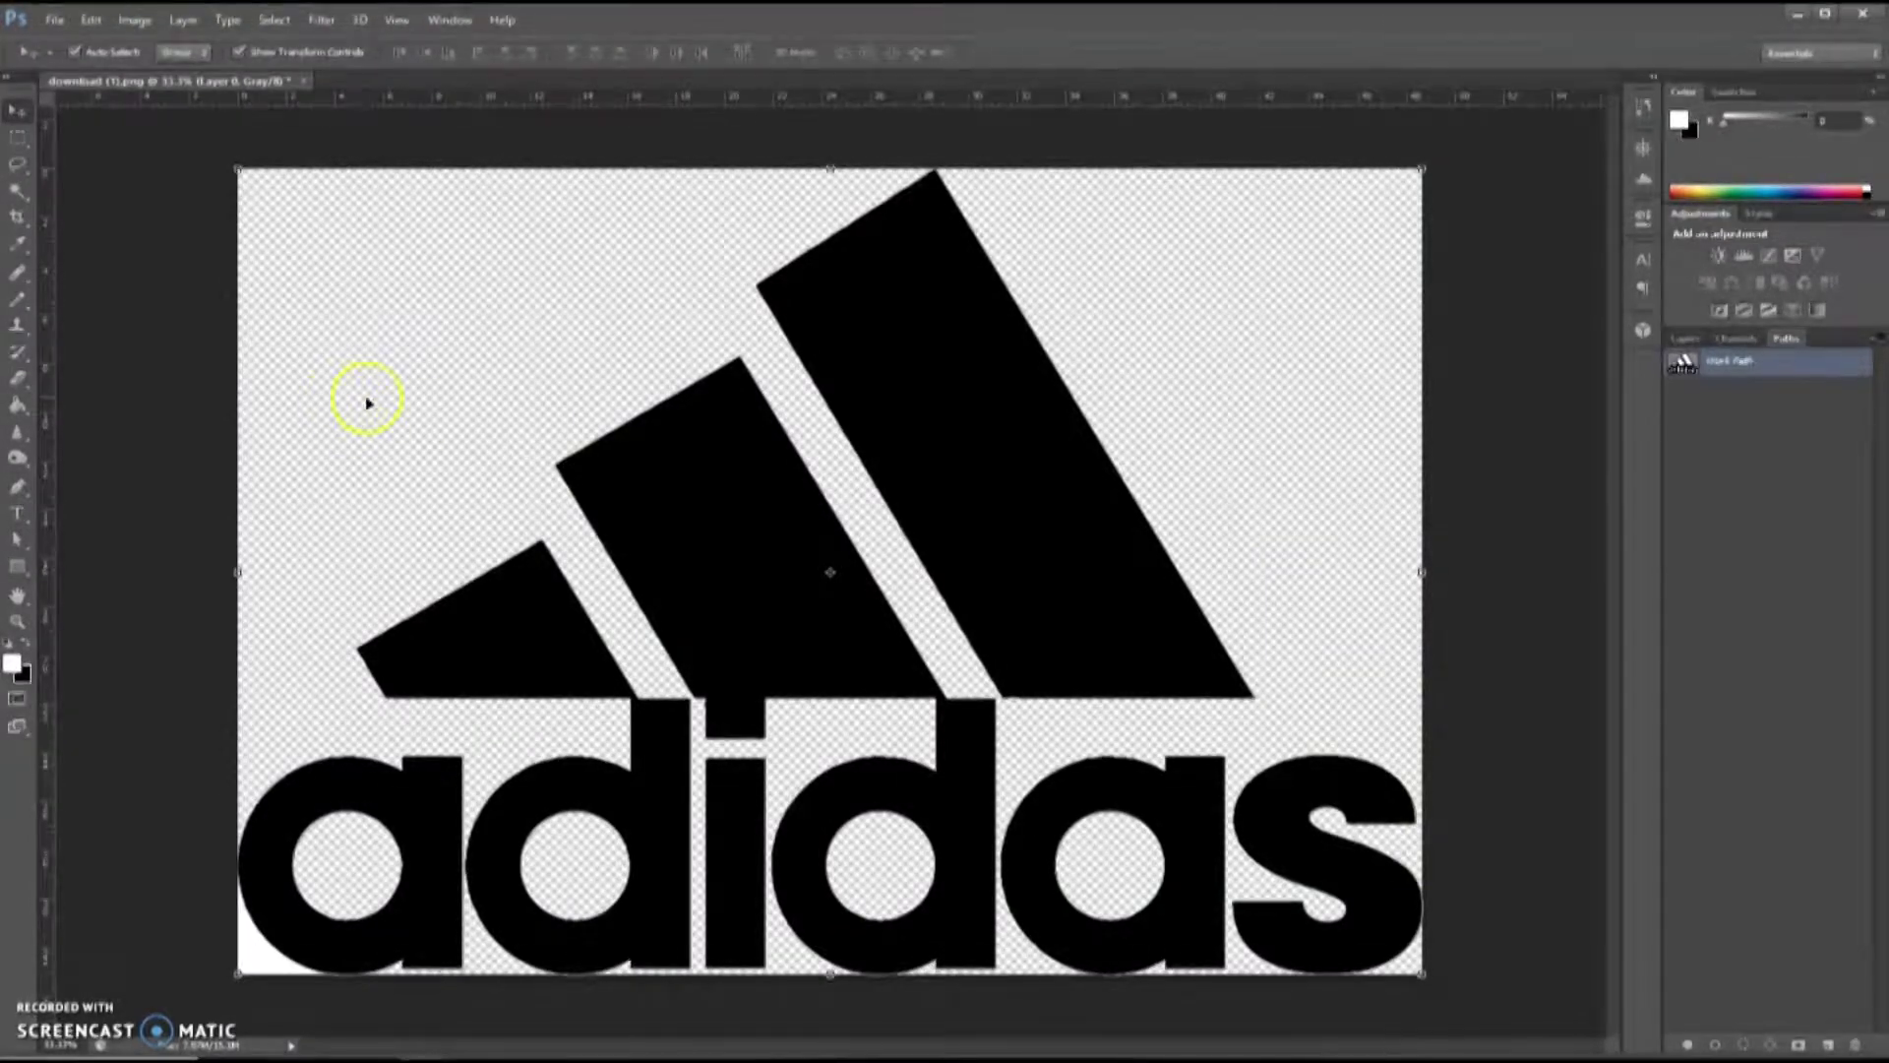
pyautogui.click(305, 83)
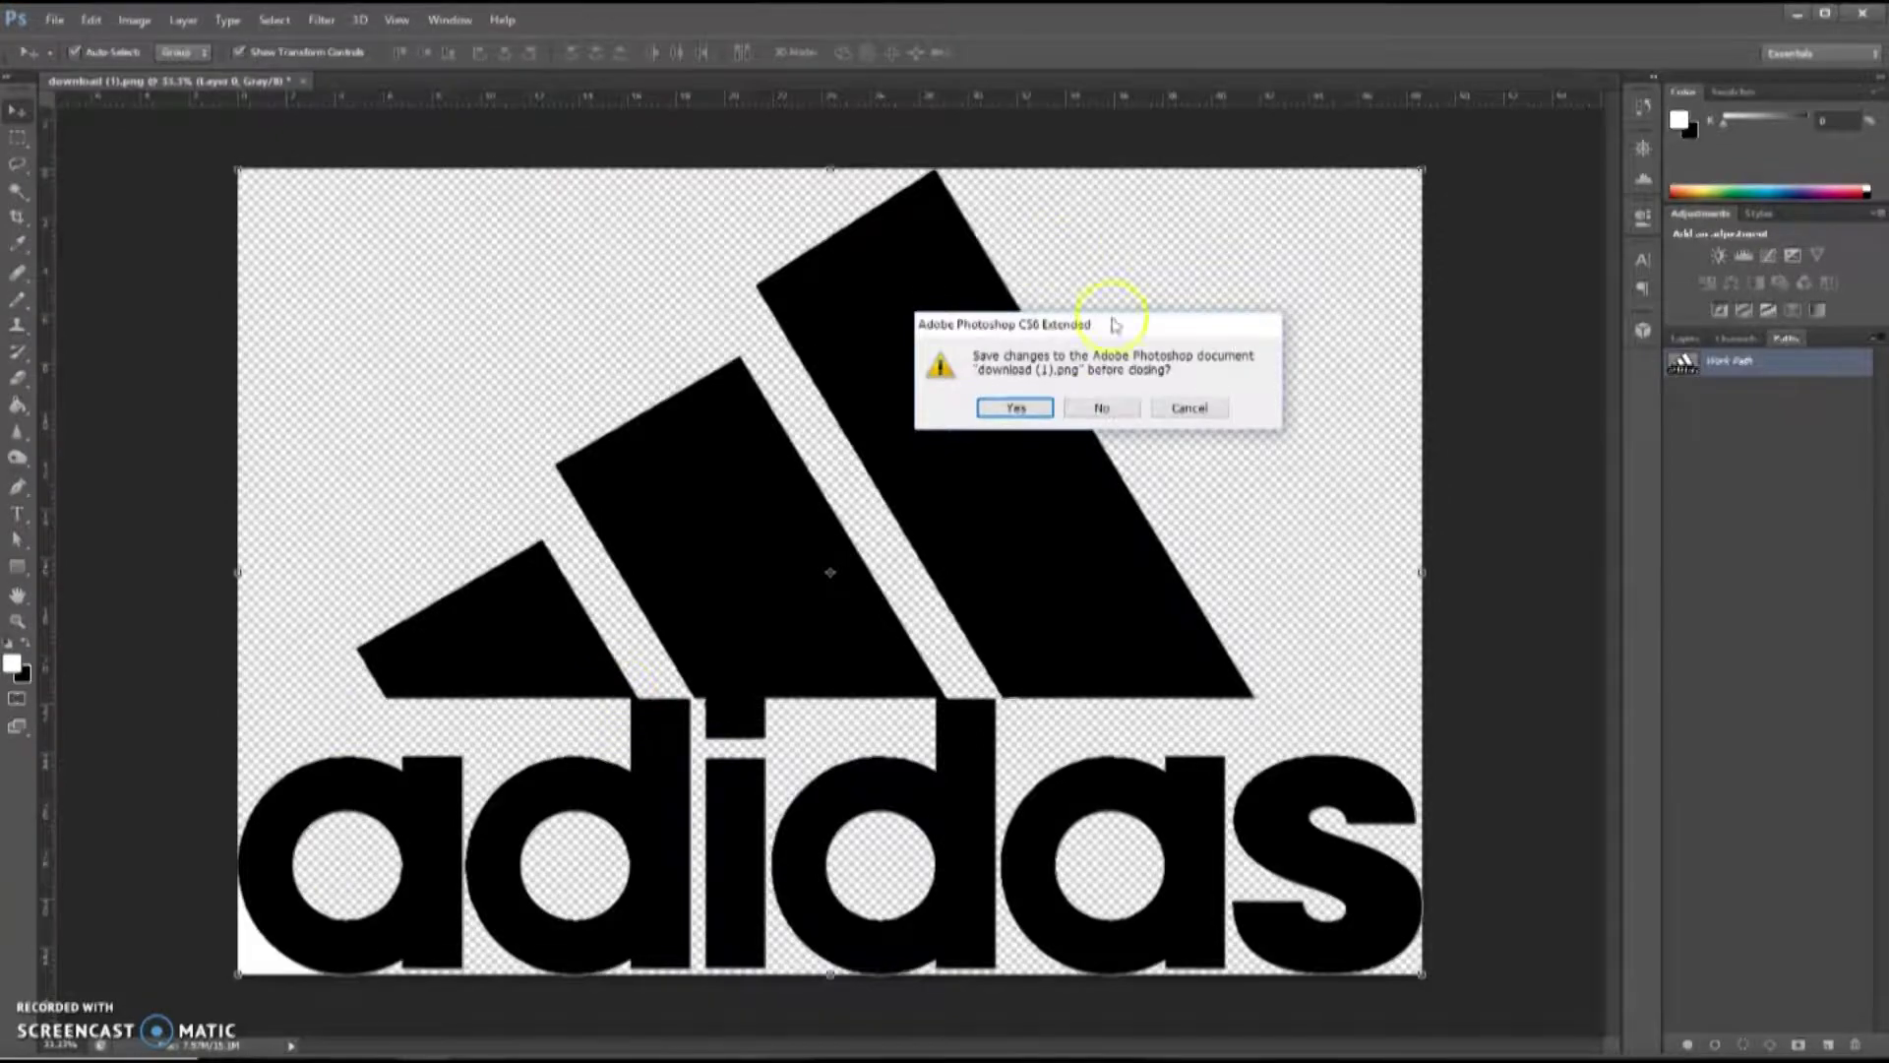
pyautogui.click(1053, 406)
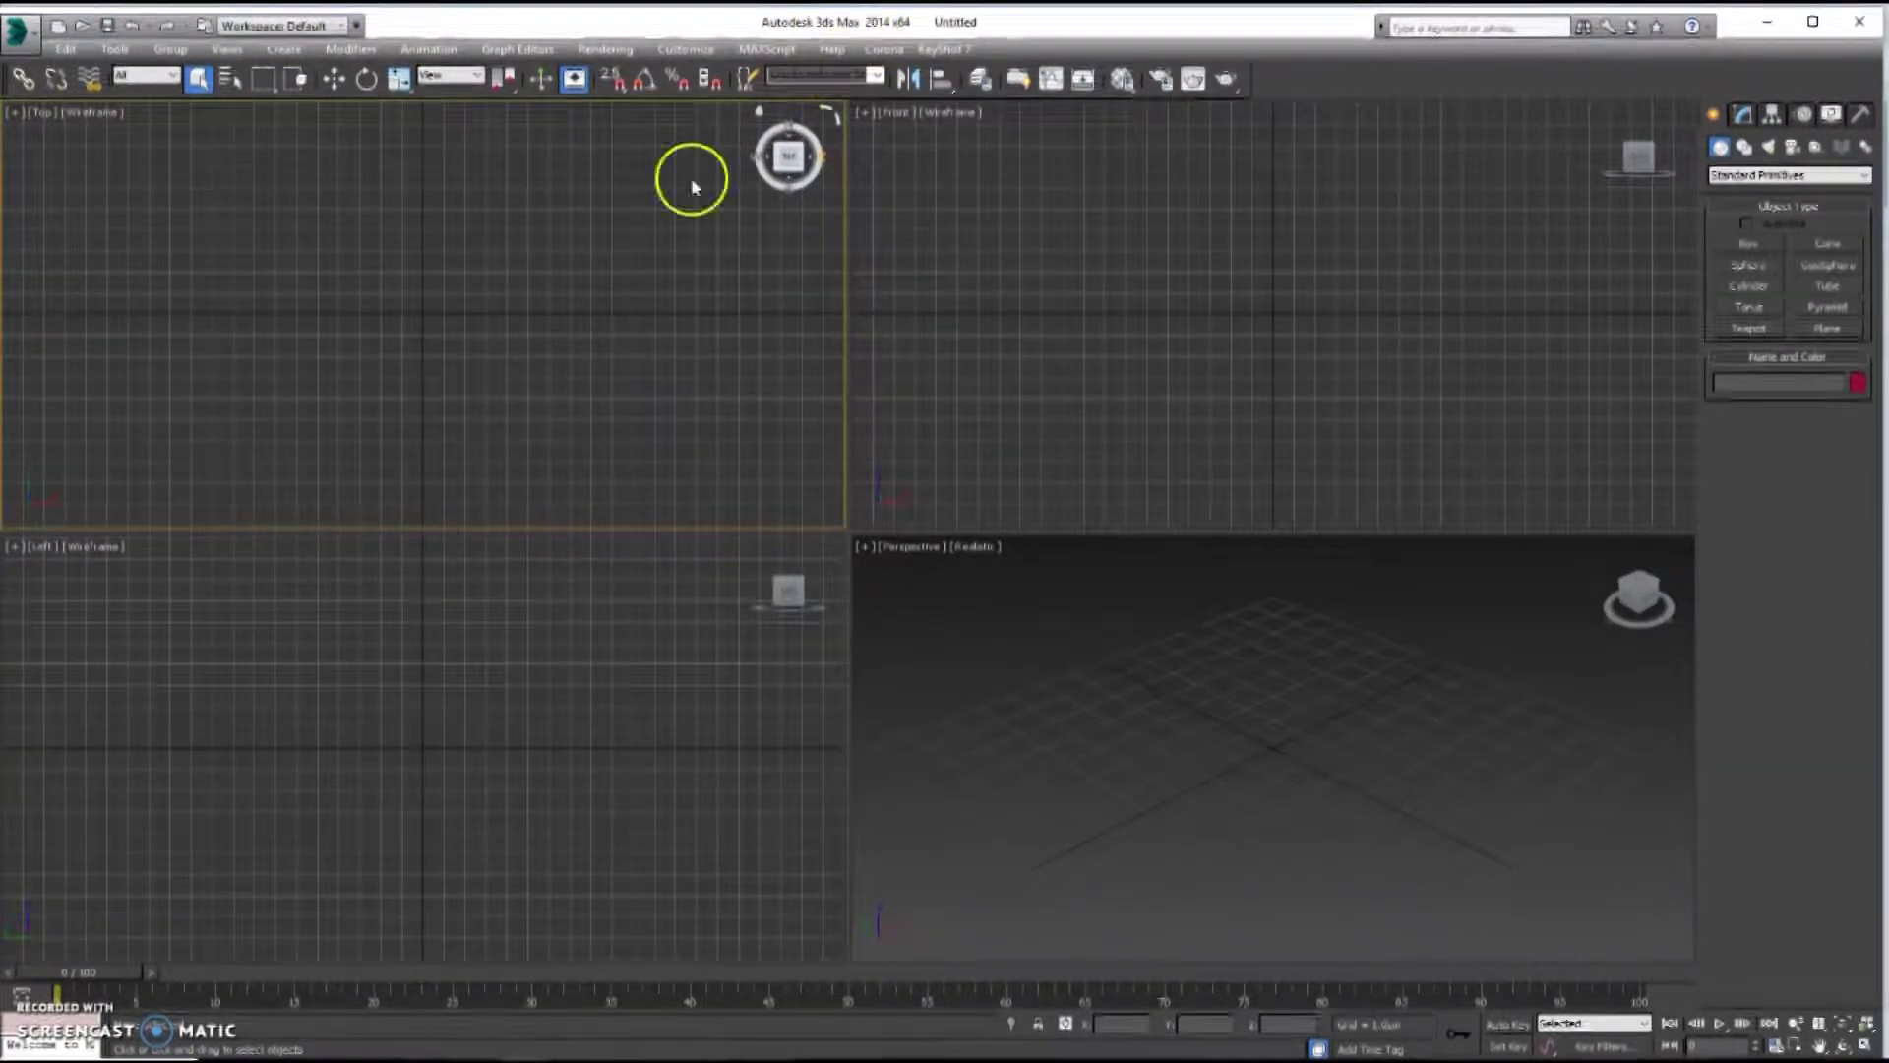
pyautogui.click(18, 33)
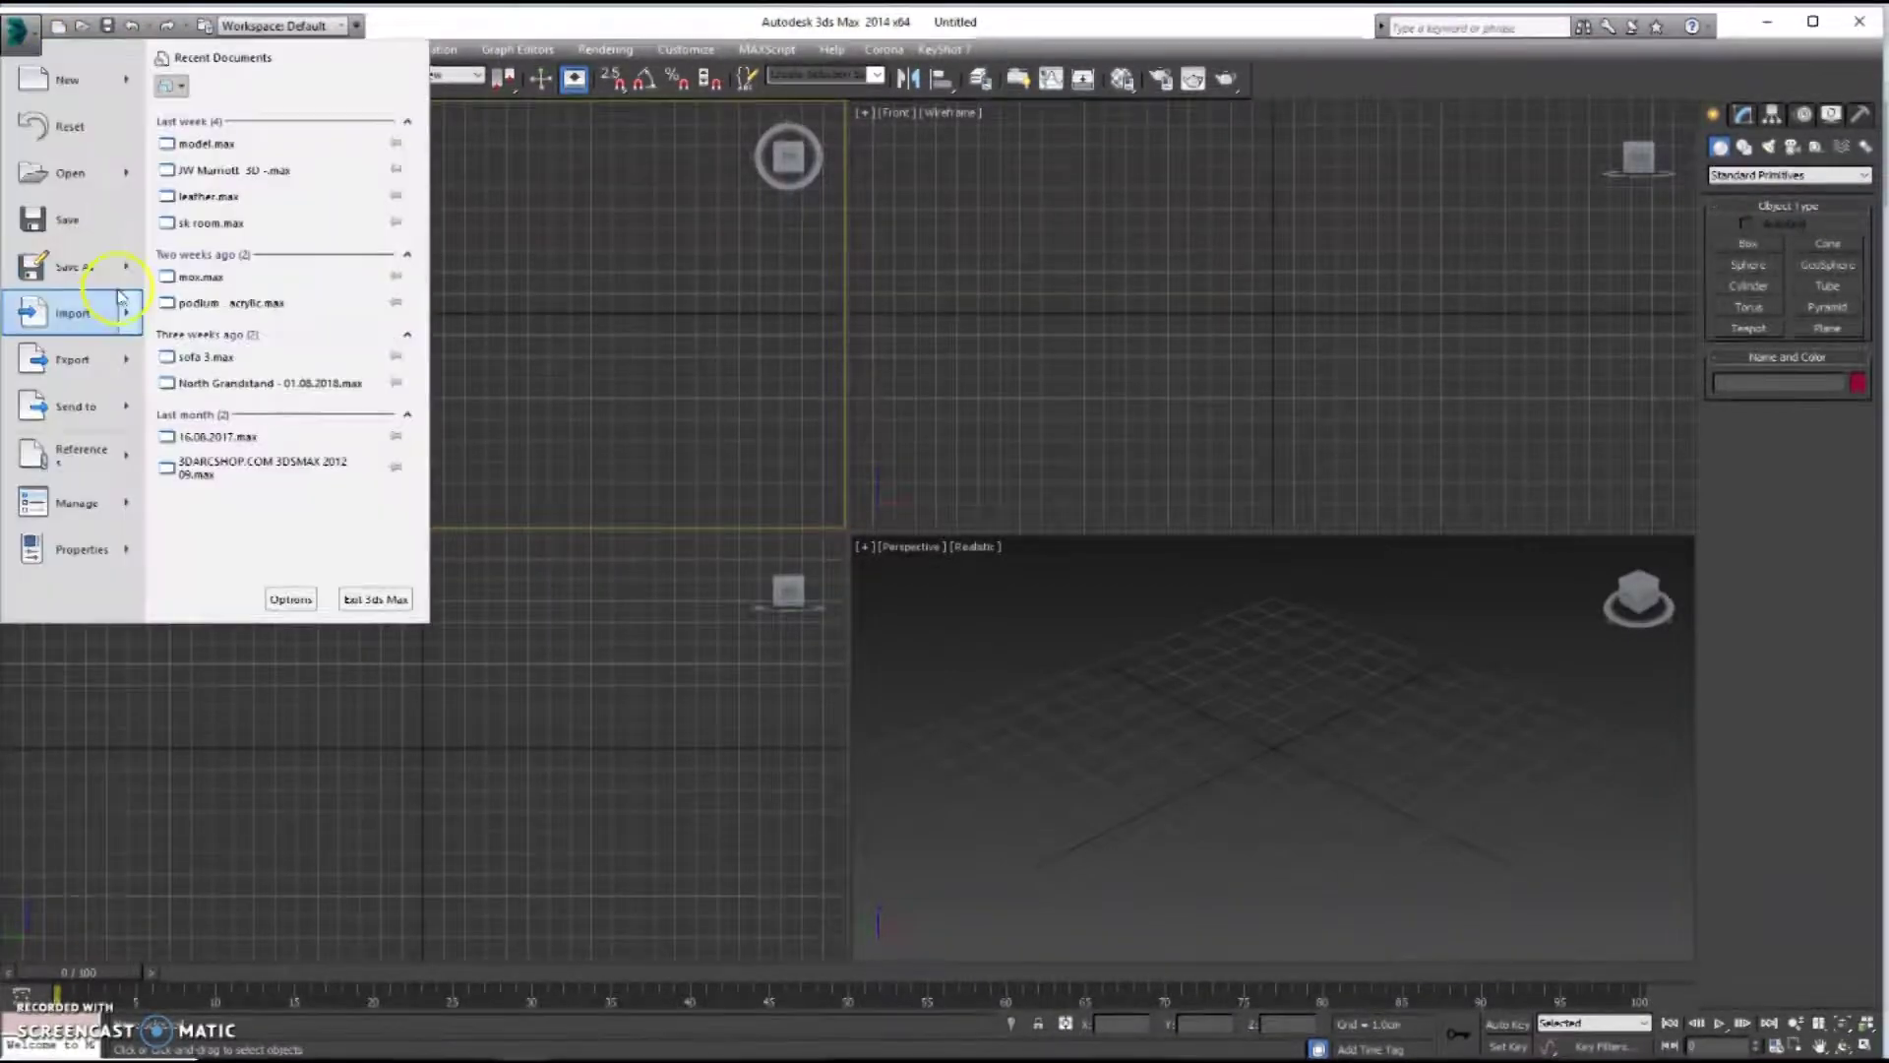
pyautogui.click(94, 371)
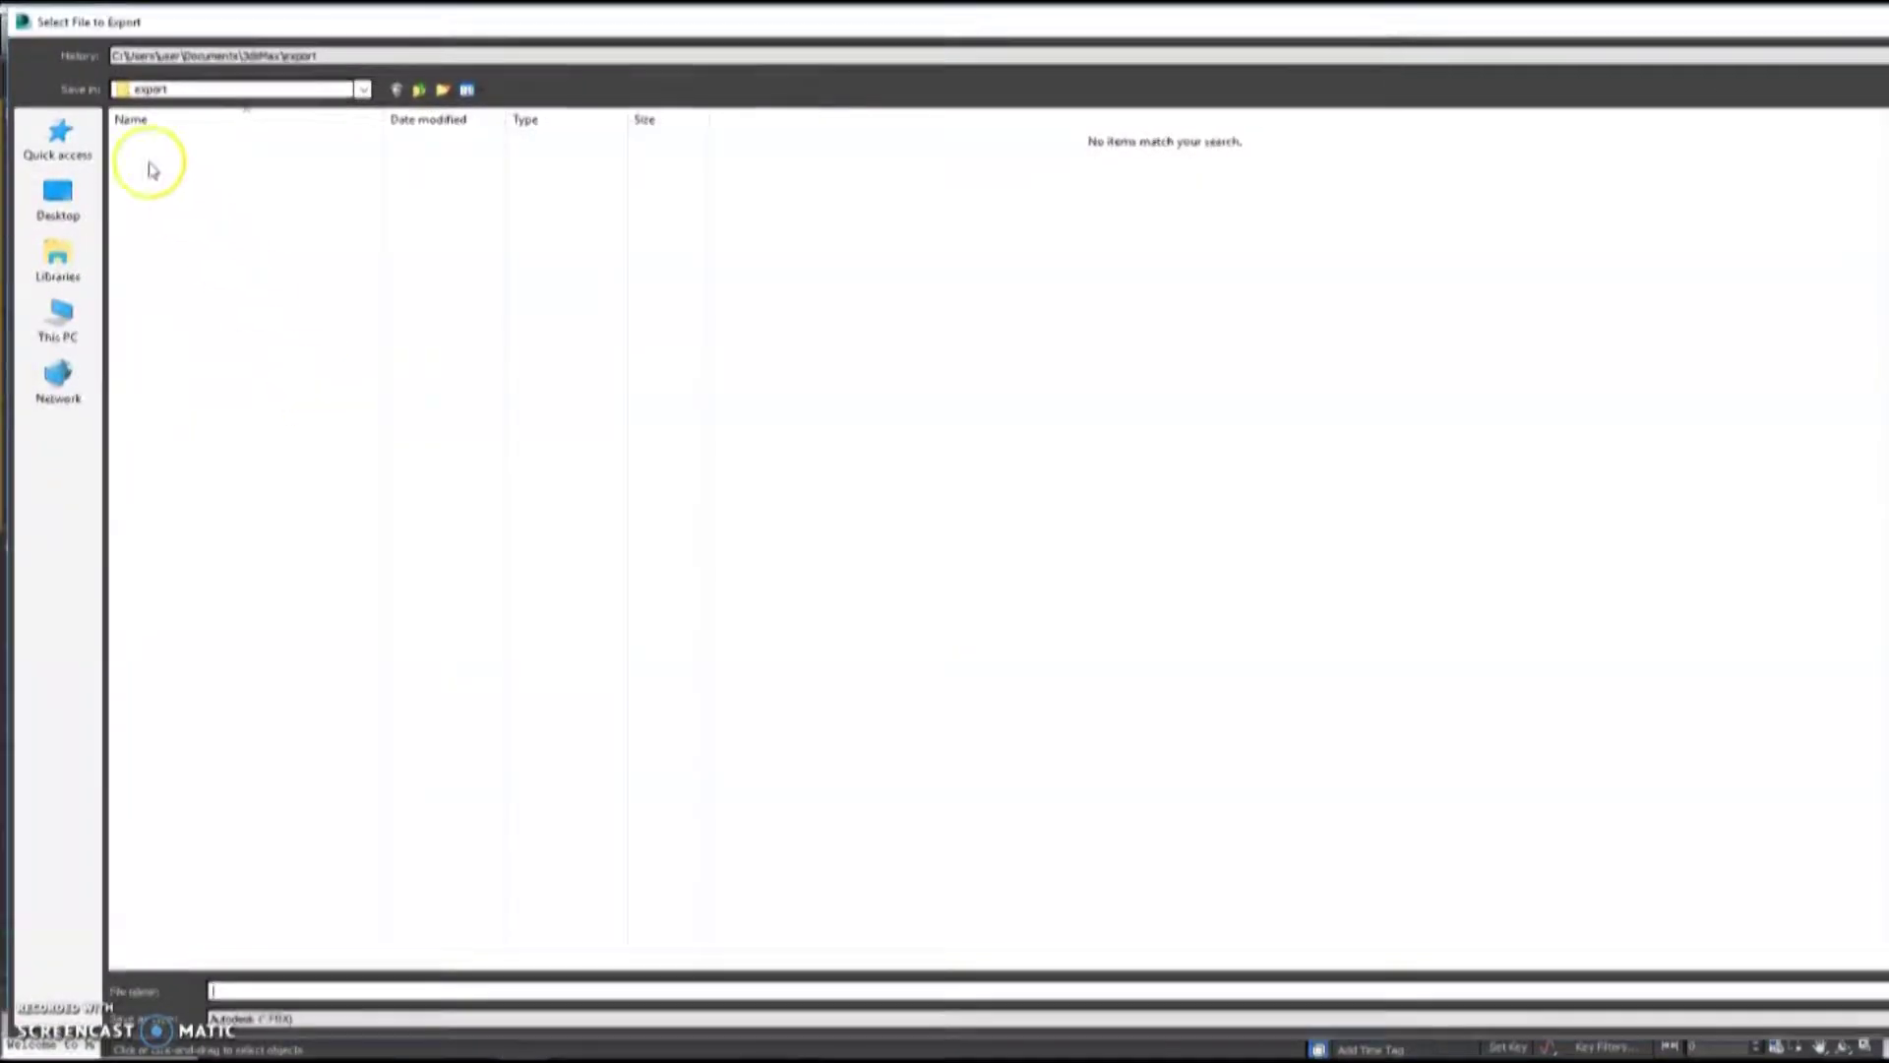
pyautogui.press('Escape')
# - In 3ds Max, start importing a file and browse to the folder 07.07.2 with the exported Illustrator logos
pyautogui.click(18, 33)
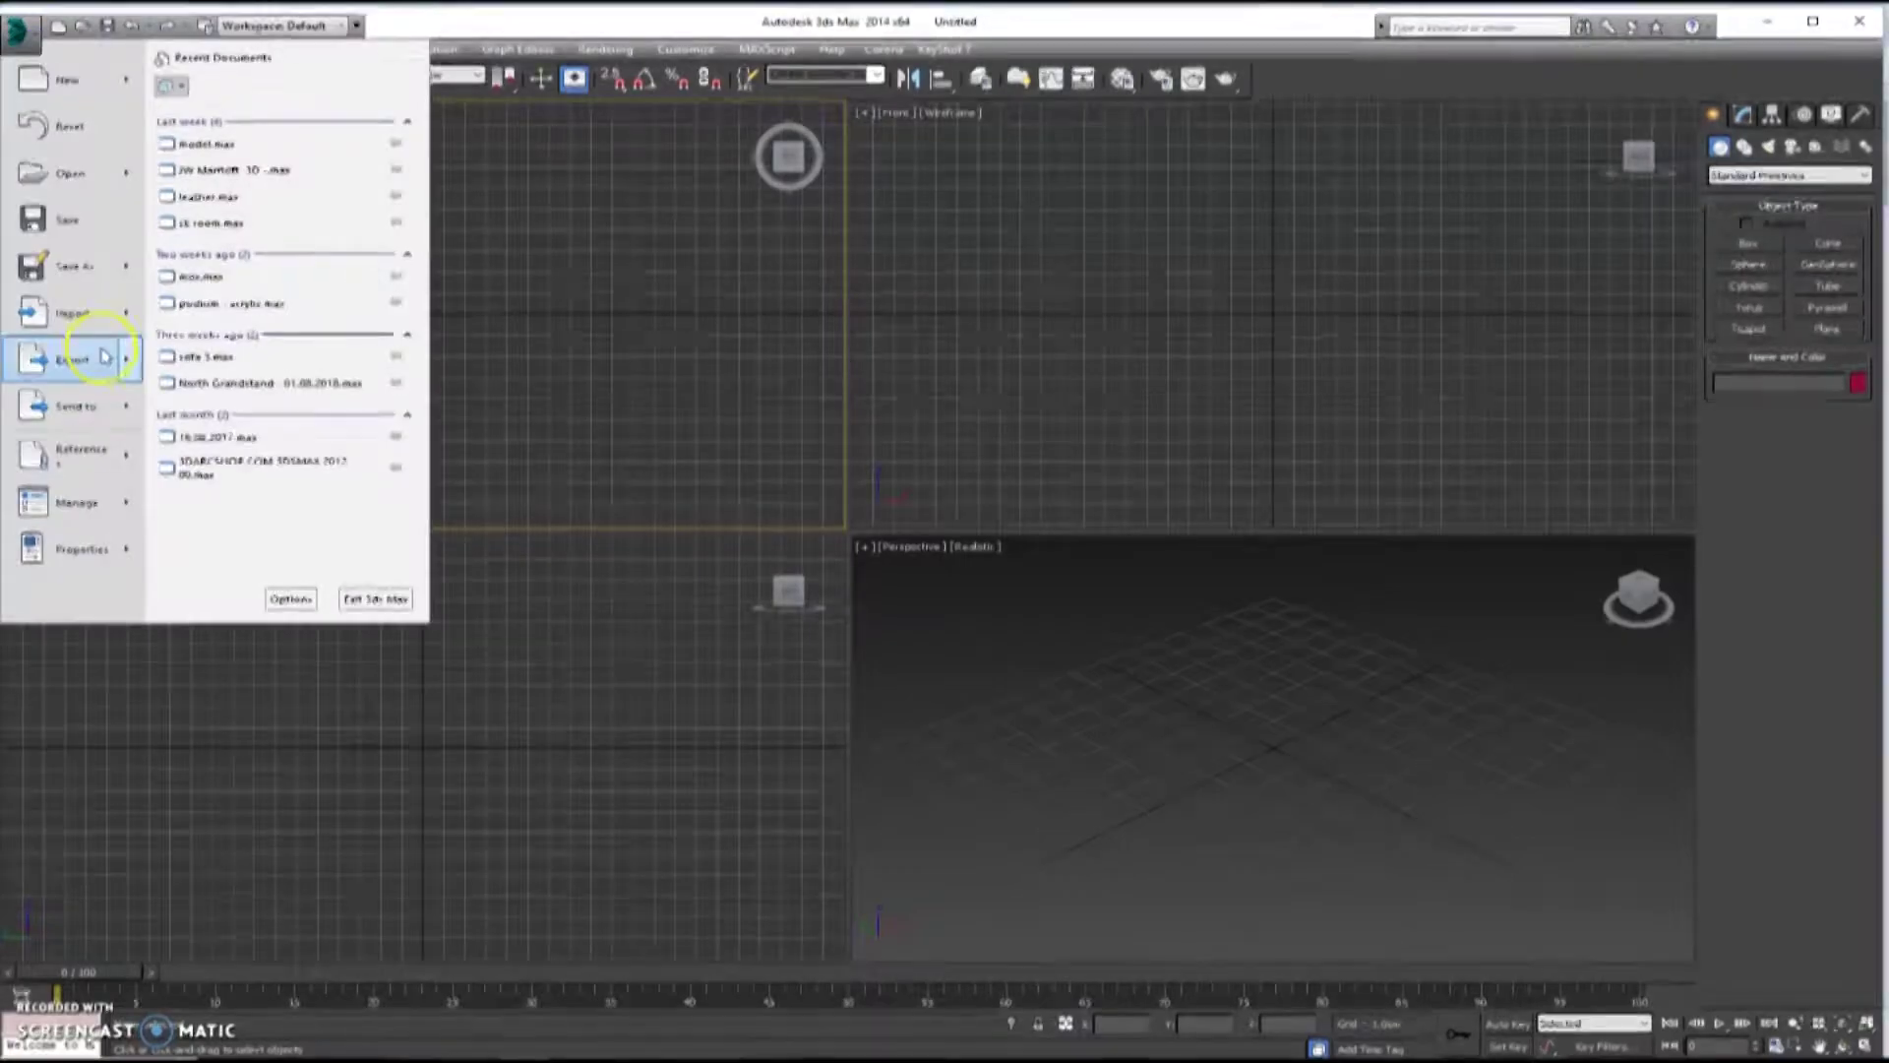
pyautogui.click(79, 313)
pyautogui.press('BackSpace')
pyautogui.press('BackSpace')
pyautogui.press('BackSpace')
pyautogui.press('BackSpace')
pyautogui.press('BackSpace')
pyautogui.press('BackSpace')
pyautogui.press('BackSpace')
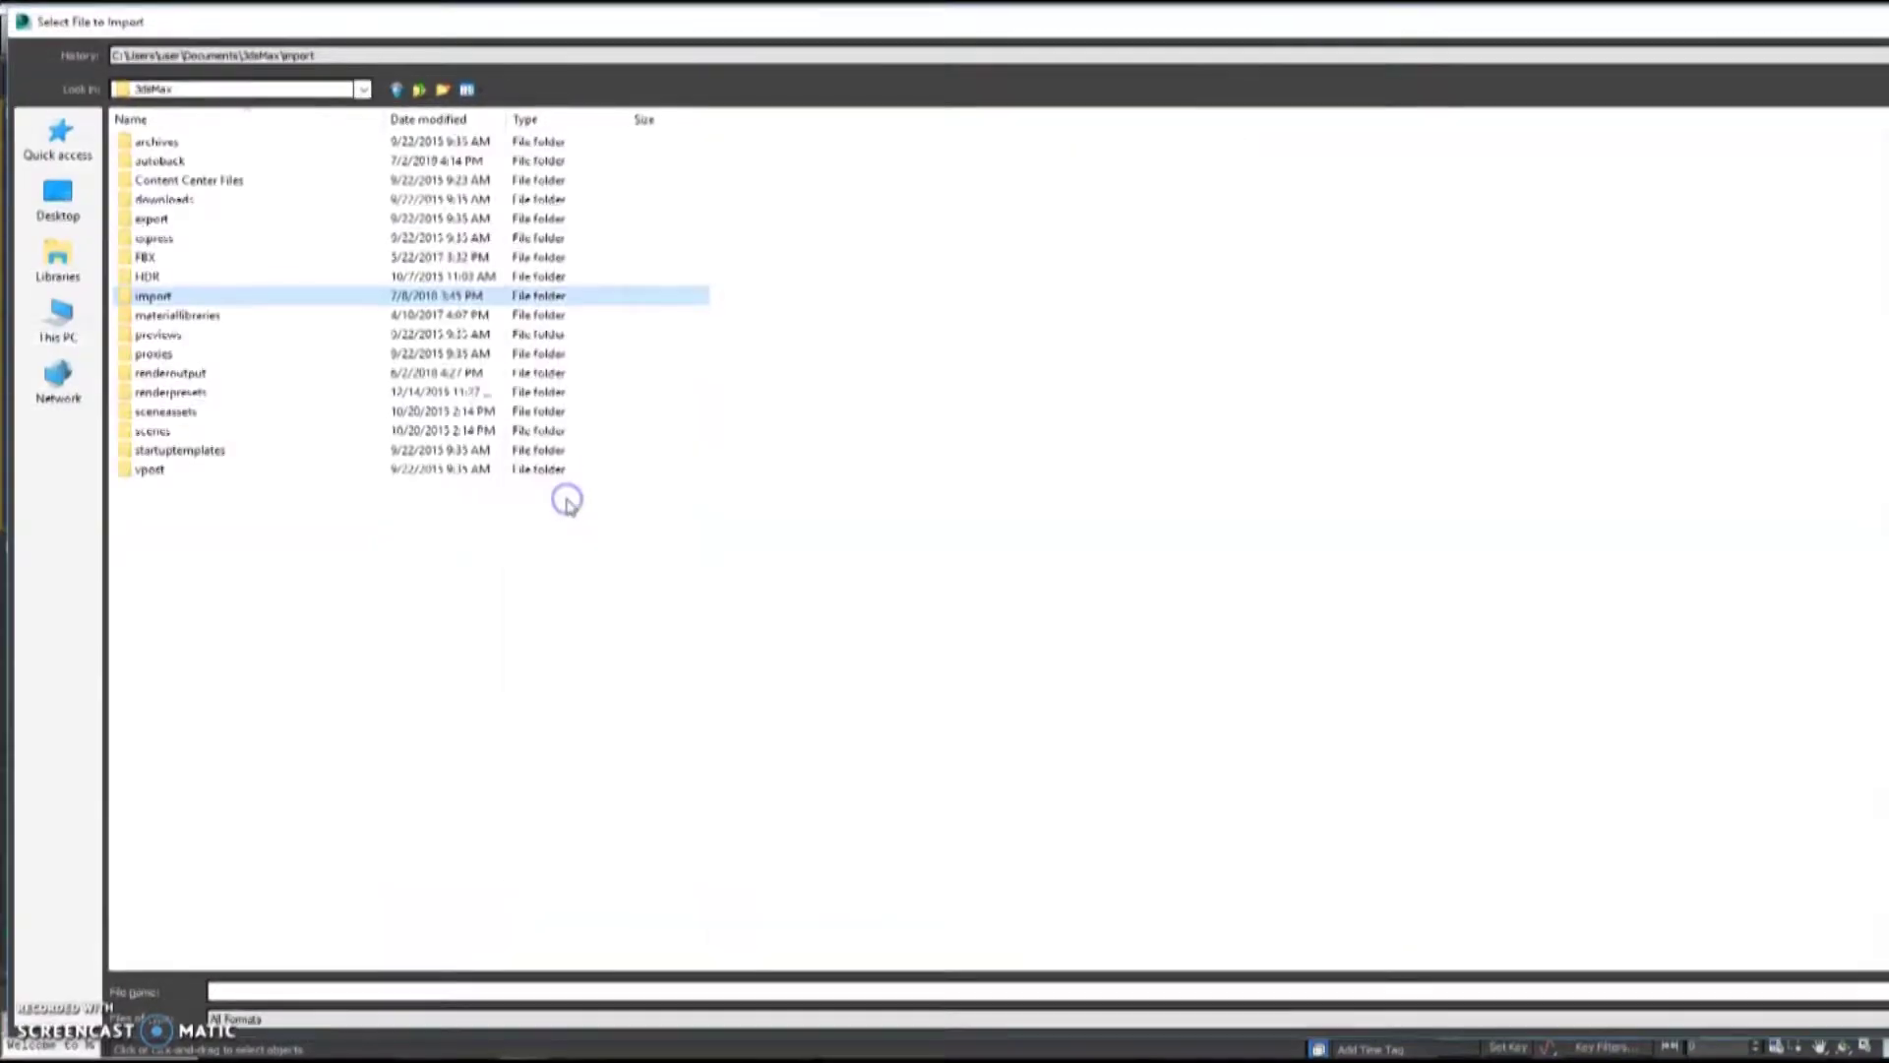
pyautogui.doubleClick(379, 197)
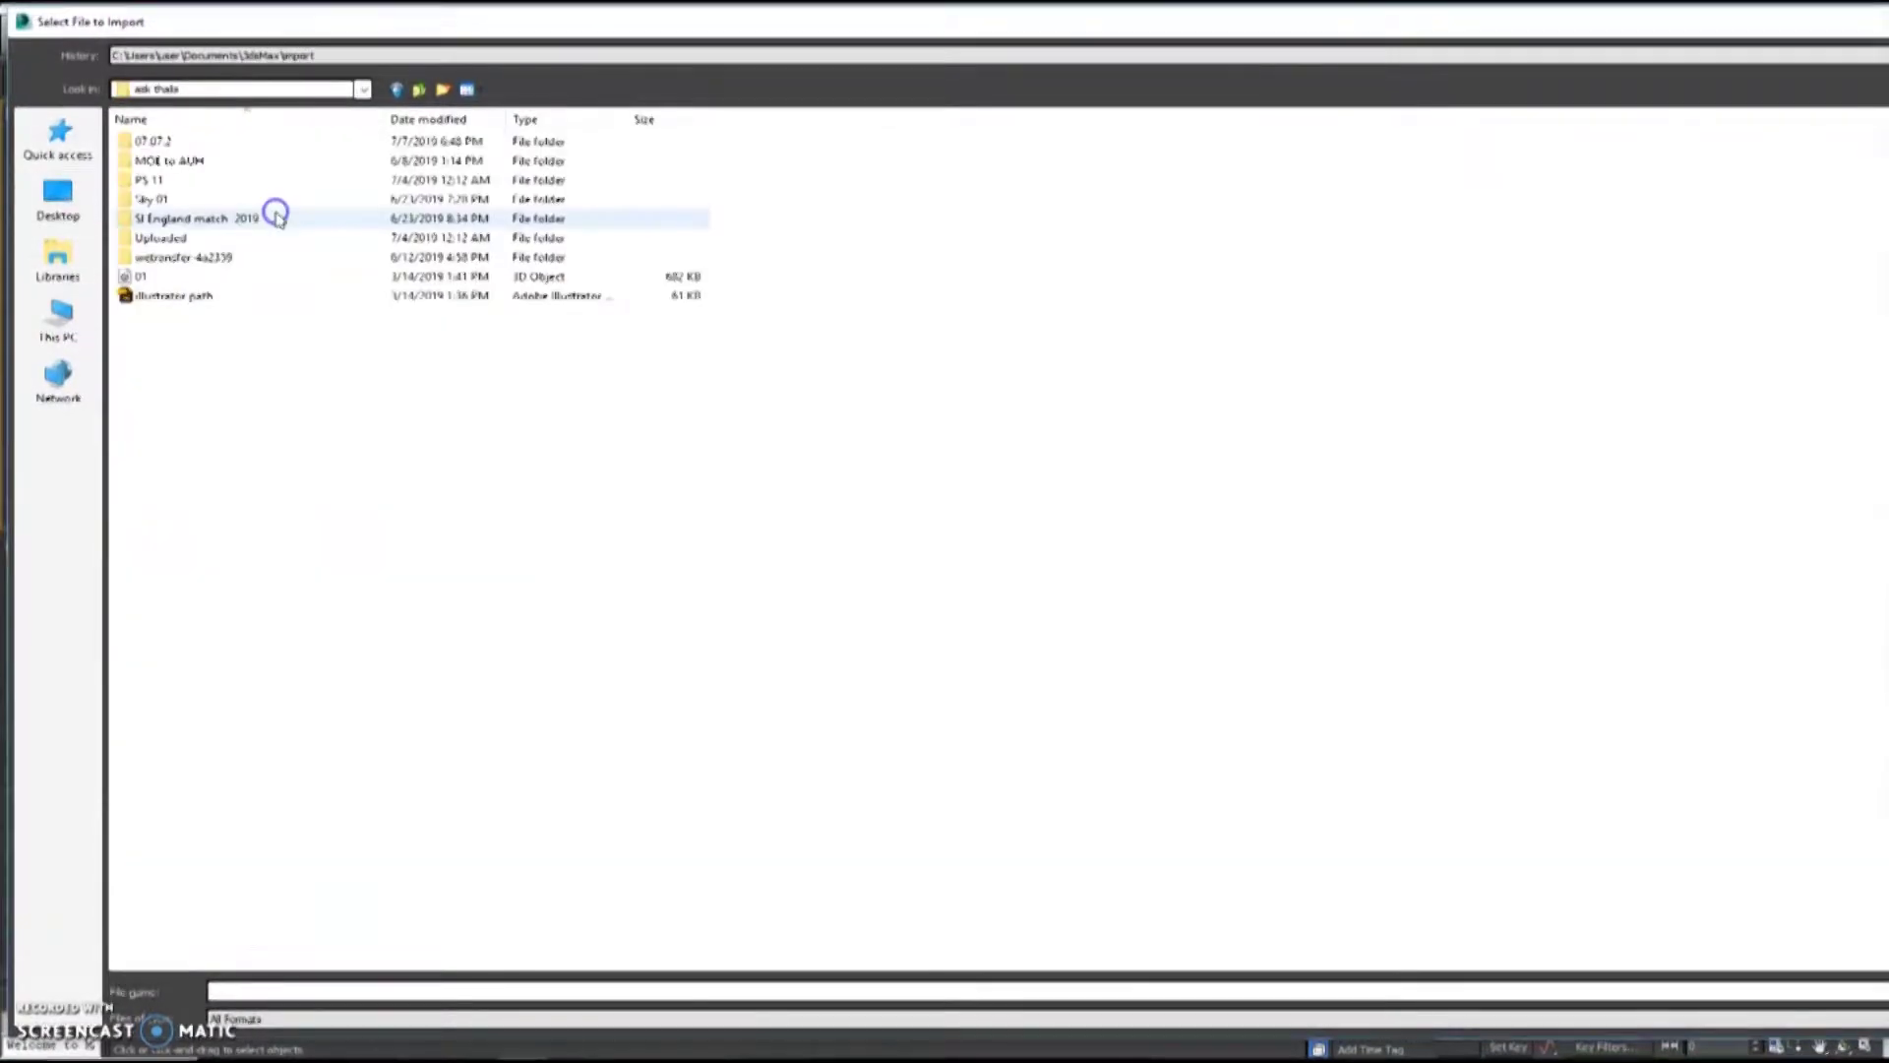
pyautogui.doubleClick(165, 145)
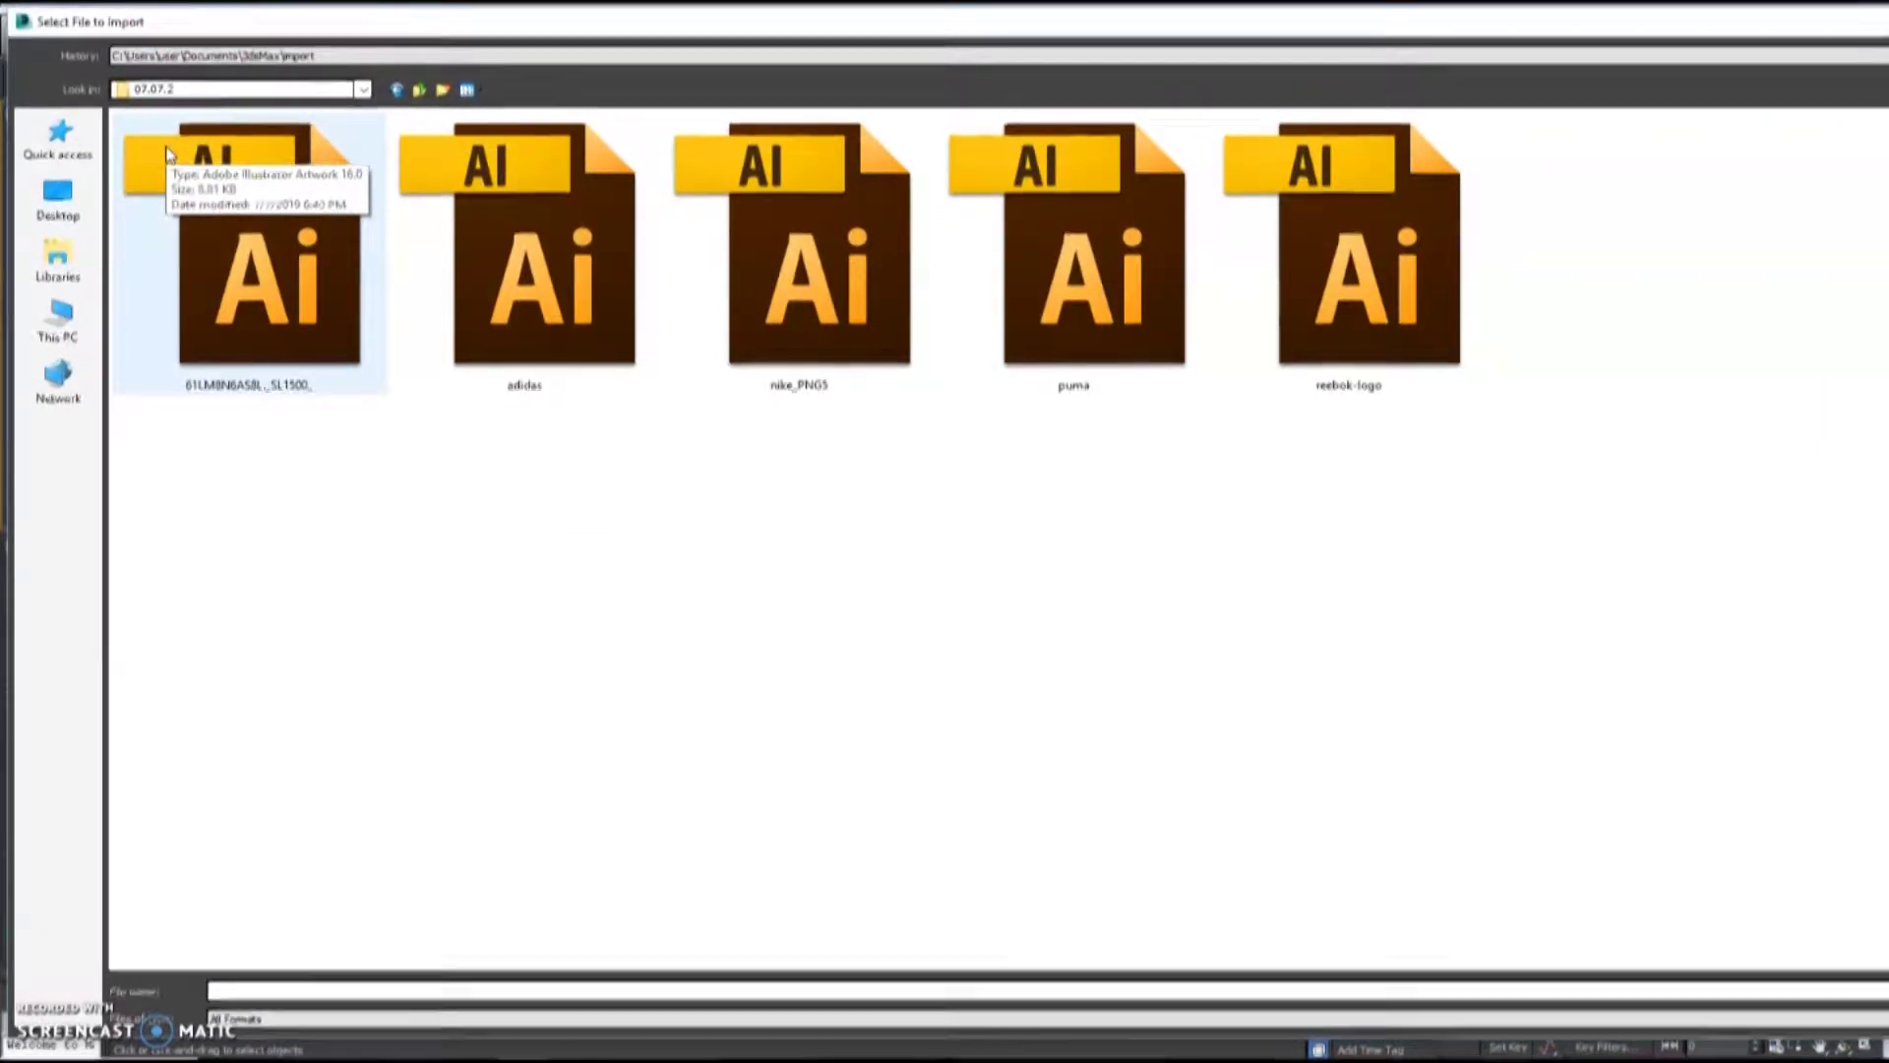
# - Import the Vans logo's Illustrator file, merging its objects with the current scene
pyautogui.click(443, 497)
pyautogui.doubleClick(339, 374)
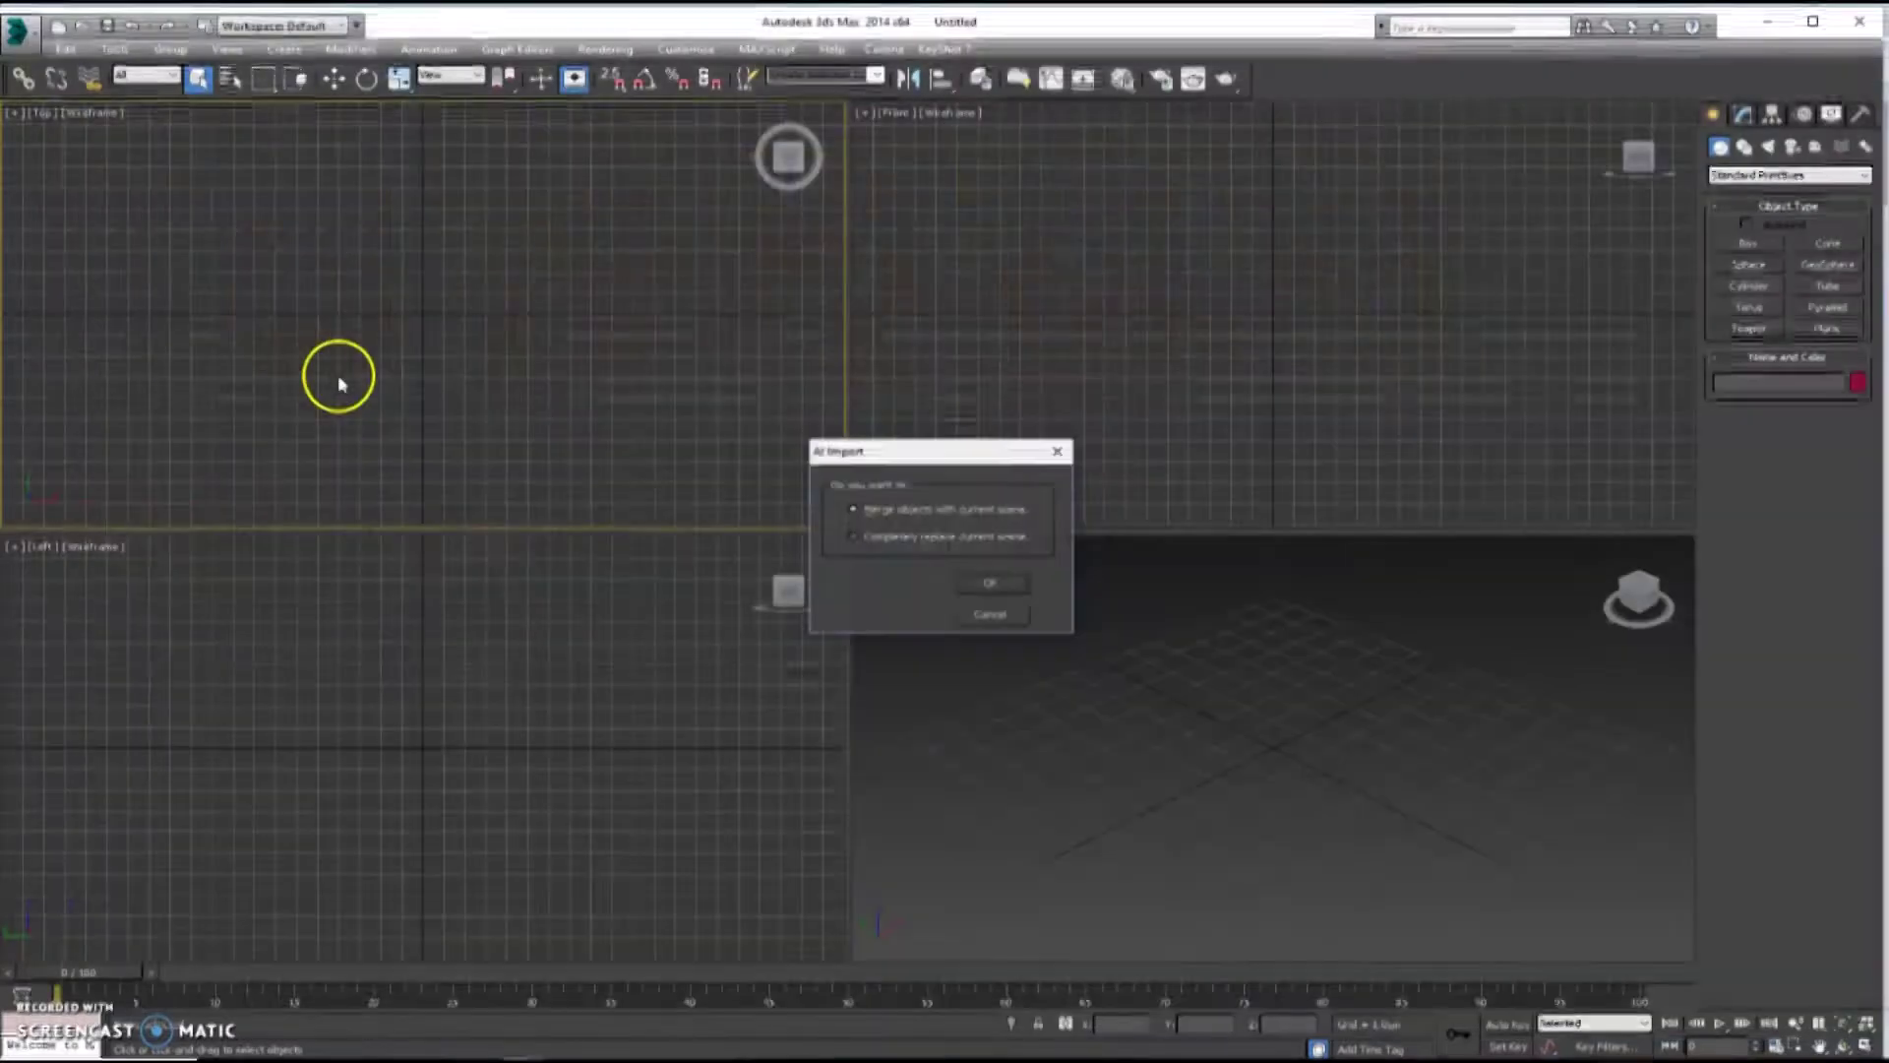
pyautogui.click(991, 574)
pyautogui.click(1059, 624)
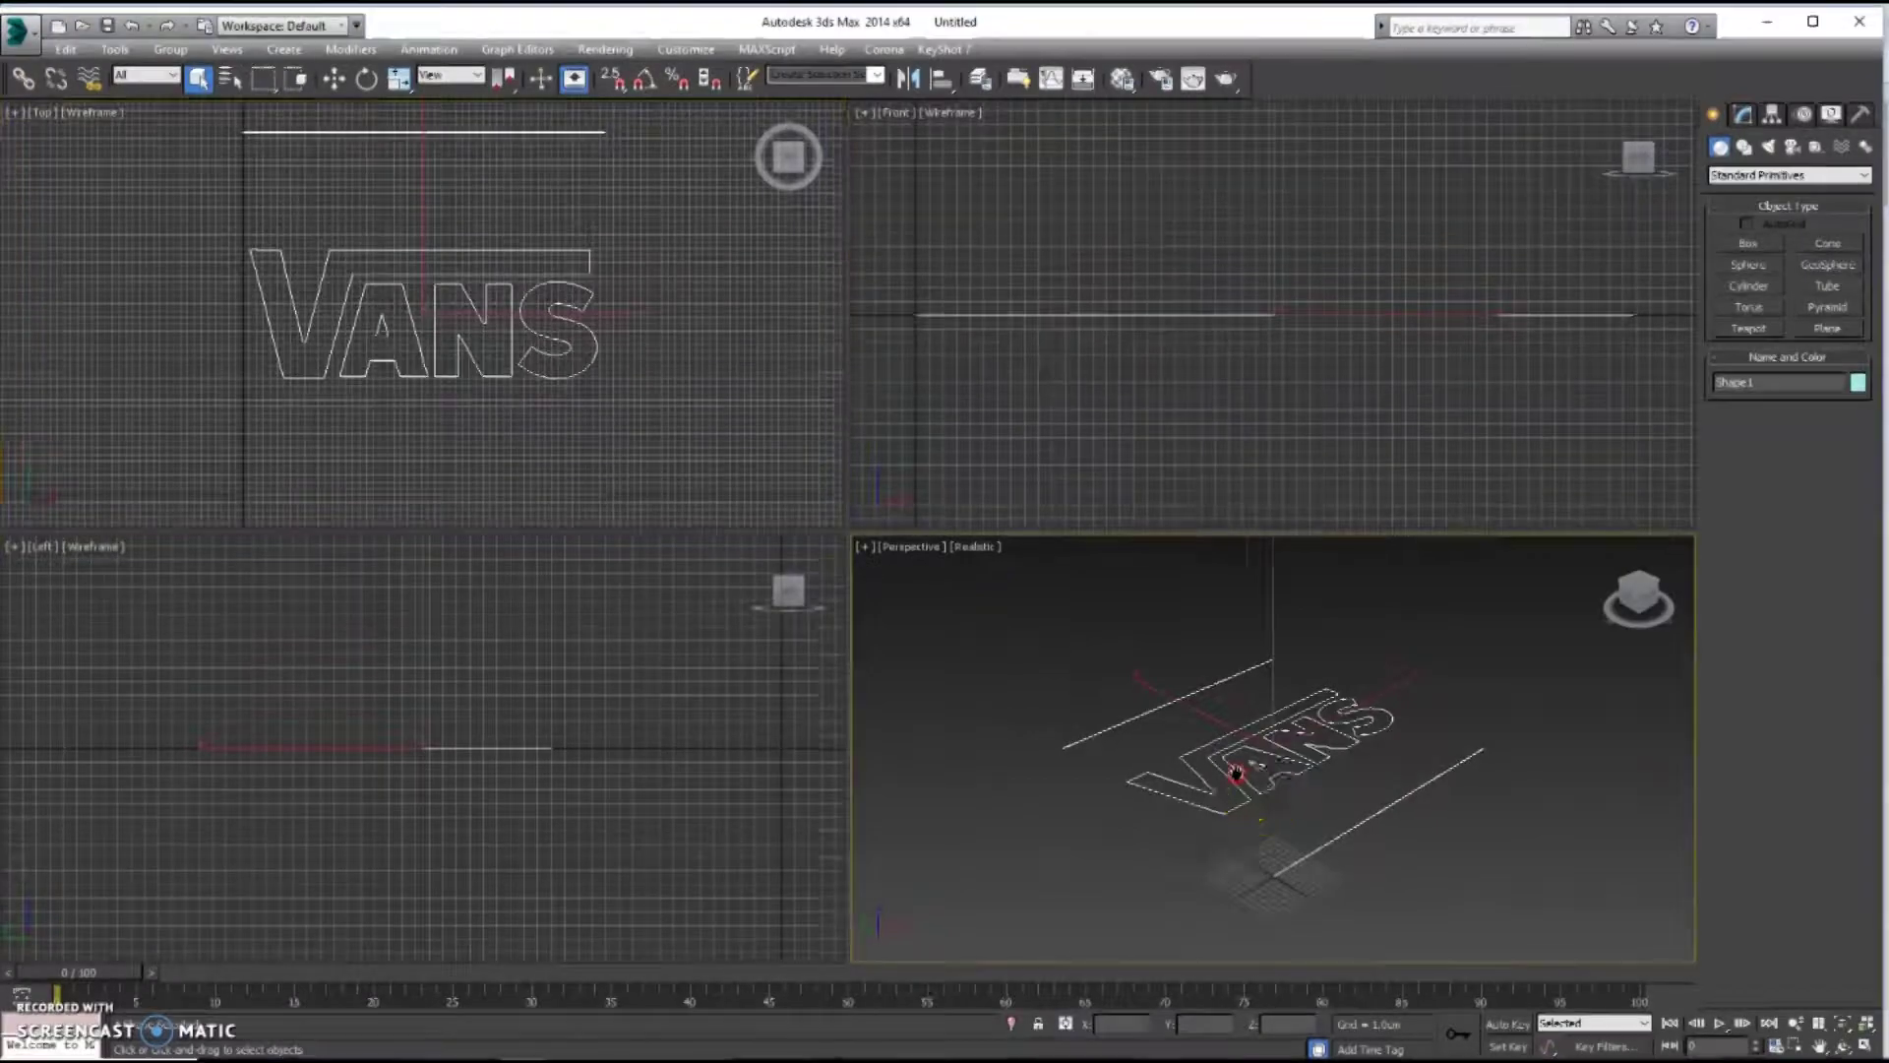
# - Delete the vertices of the two stray horizontal lines above and below the Vans outline in the Top view
pyautogui.hotkey('alt', 'w')
pyautogui.scroll(-3, 669, 458)
pyautogui.press('w')
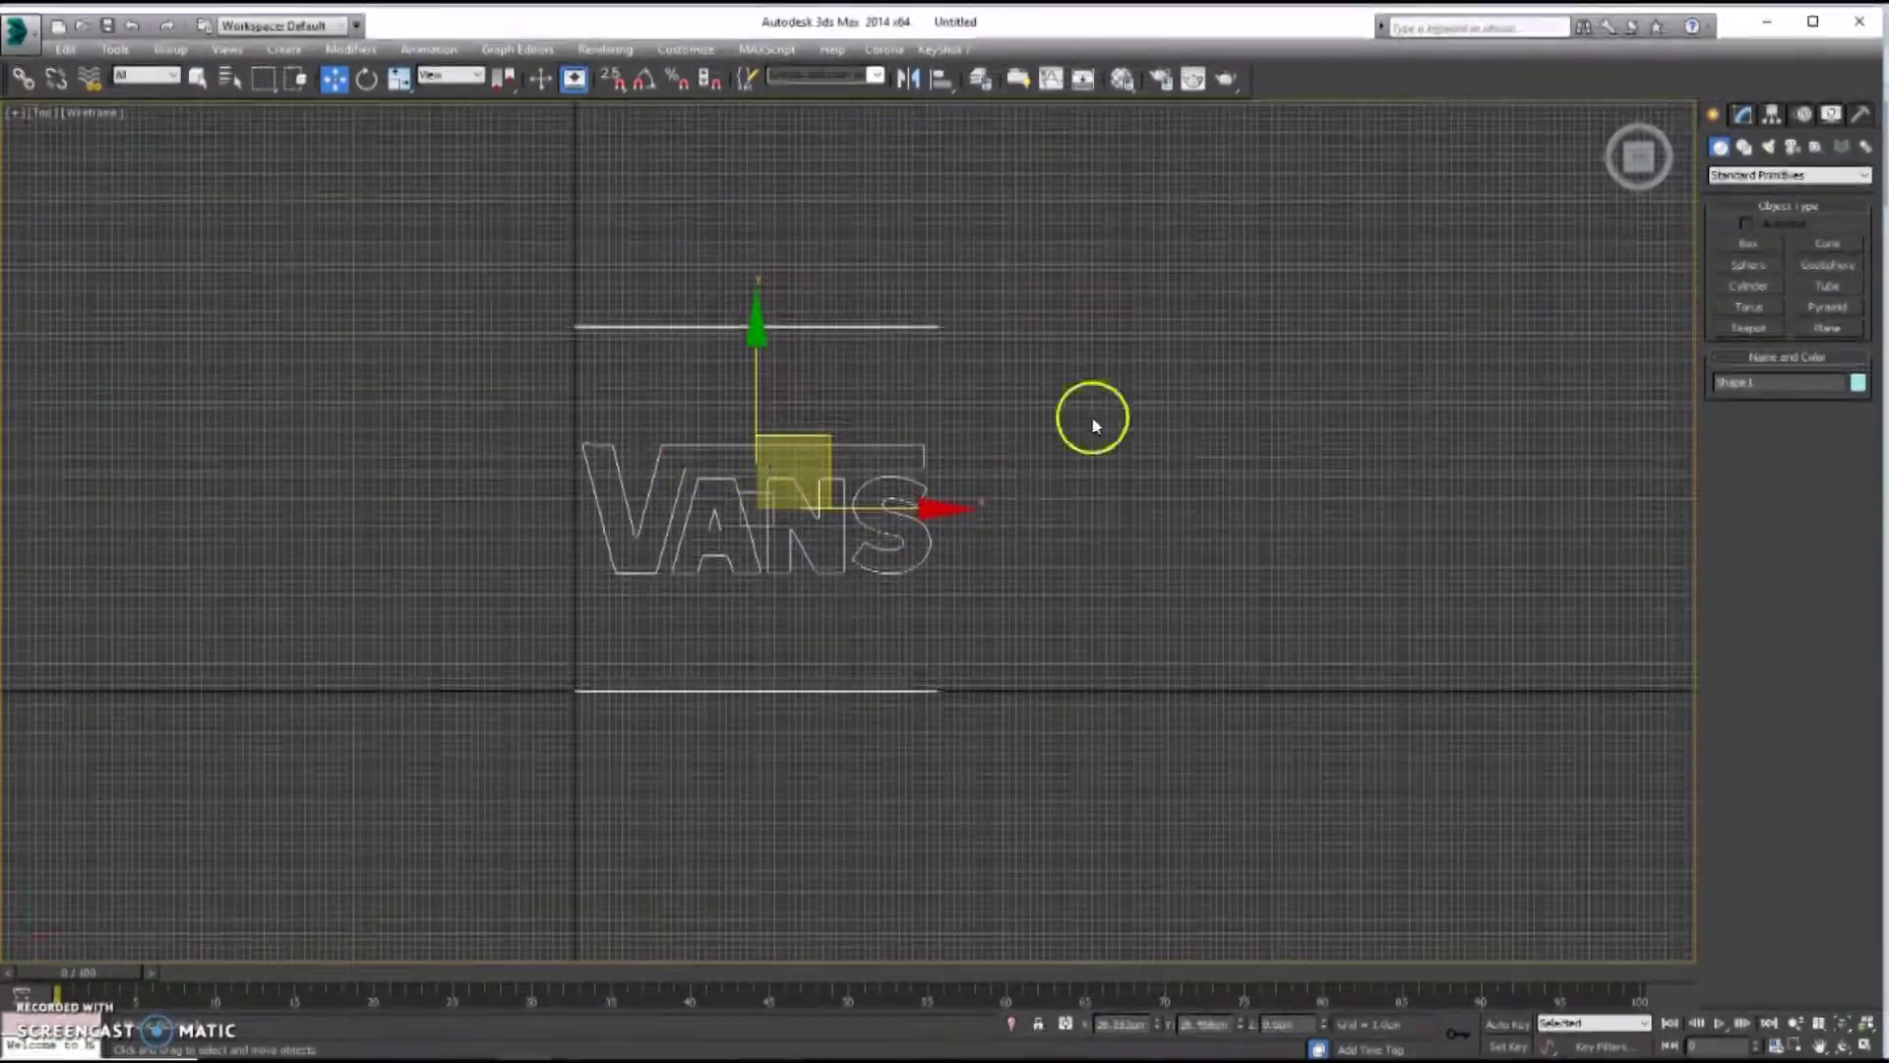
pyautogui.click(1741, 116)
pyautogui.click(1762, 445)
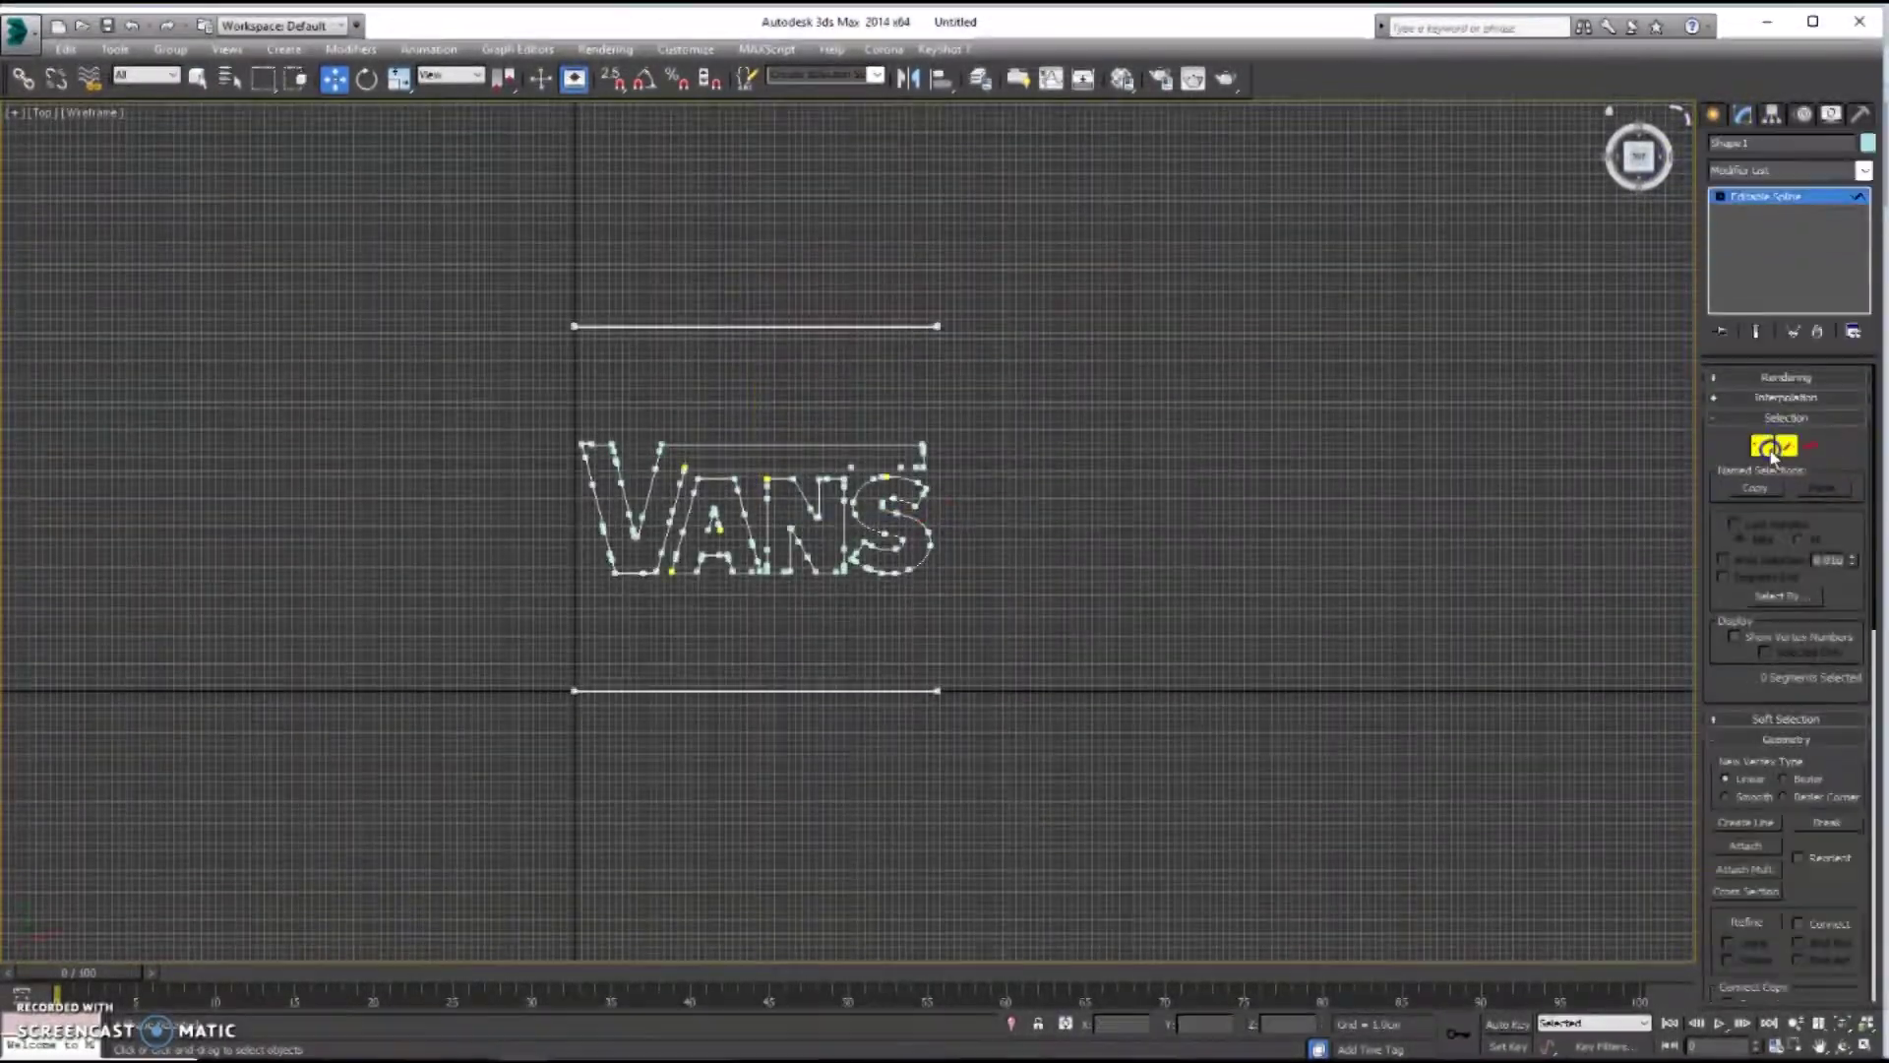
pyautogui.click(681, 328)
pyautogui.moveTo(681, 328); pyautogui.dragTo(291, 393)
pyautogui.press('Delete')
pyautogui.moveTo(1059, 653); pyautogui.dragTo(205, 740)
pyautogui.press('Delete')
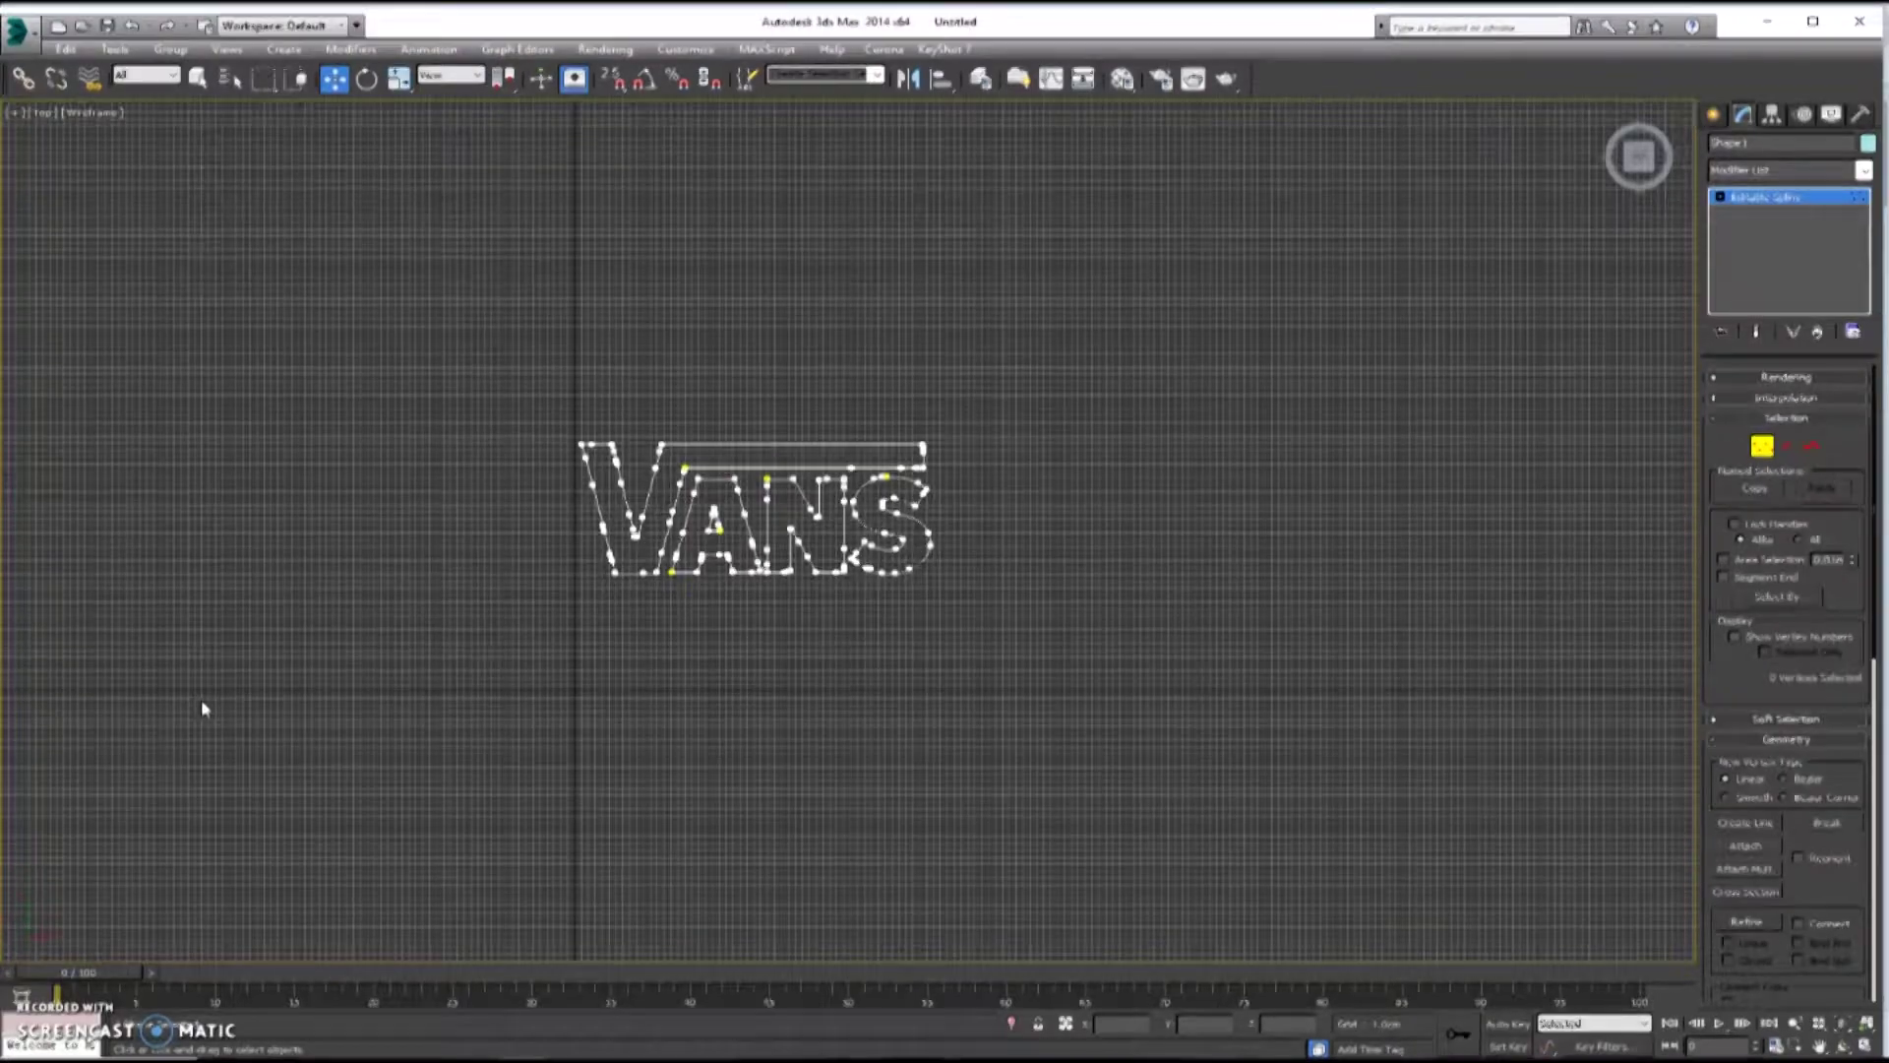
# - Add an Extrude modifier to the Vans logo shape in the Perspective view
pyautogui.scroll(2, 781, 563)
pyautogui.hotkey('alt', 'w')
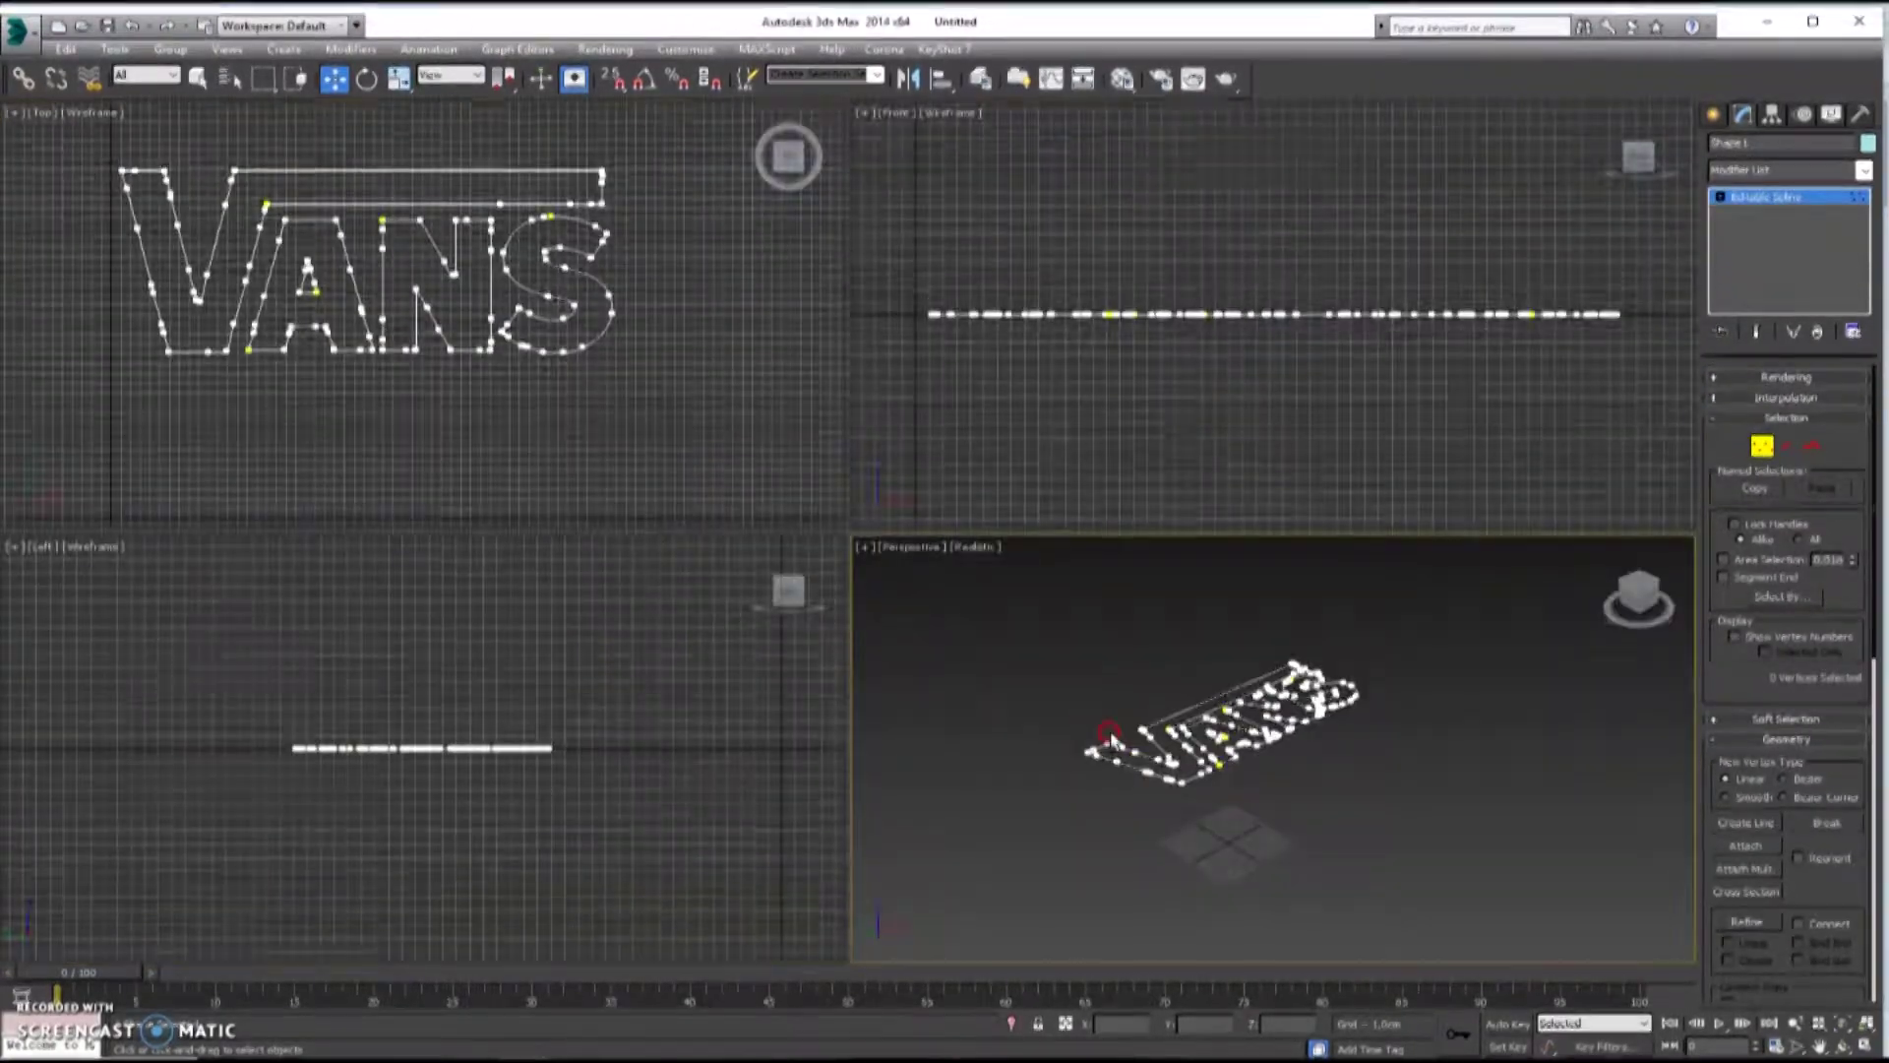
pyautogui.click(975, 557)
pyautogui.hotkey('alt', 'w')
pyautogui.scroll(-3, 928, 604)
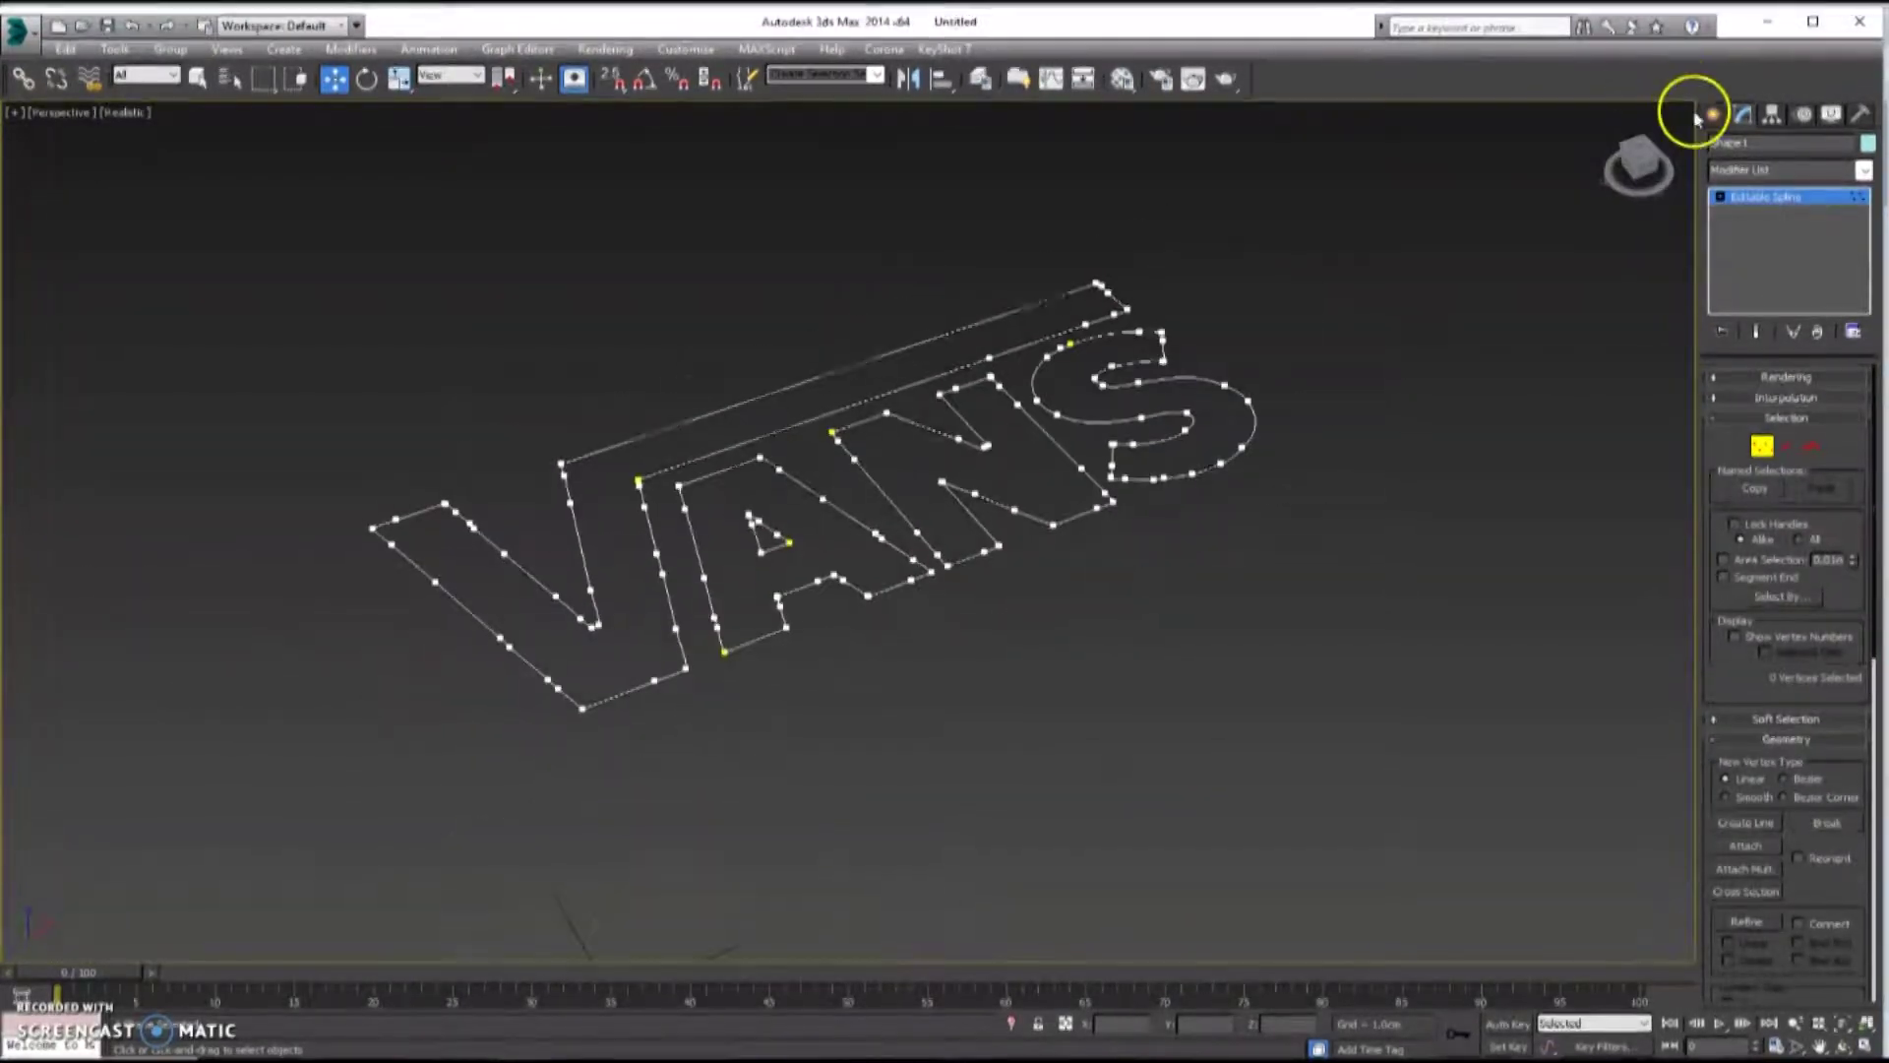
pyautogui.click(1747, 170)
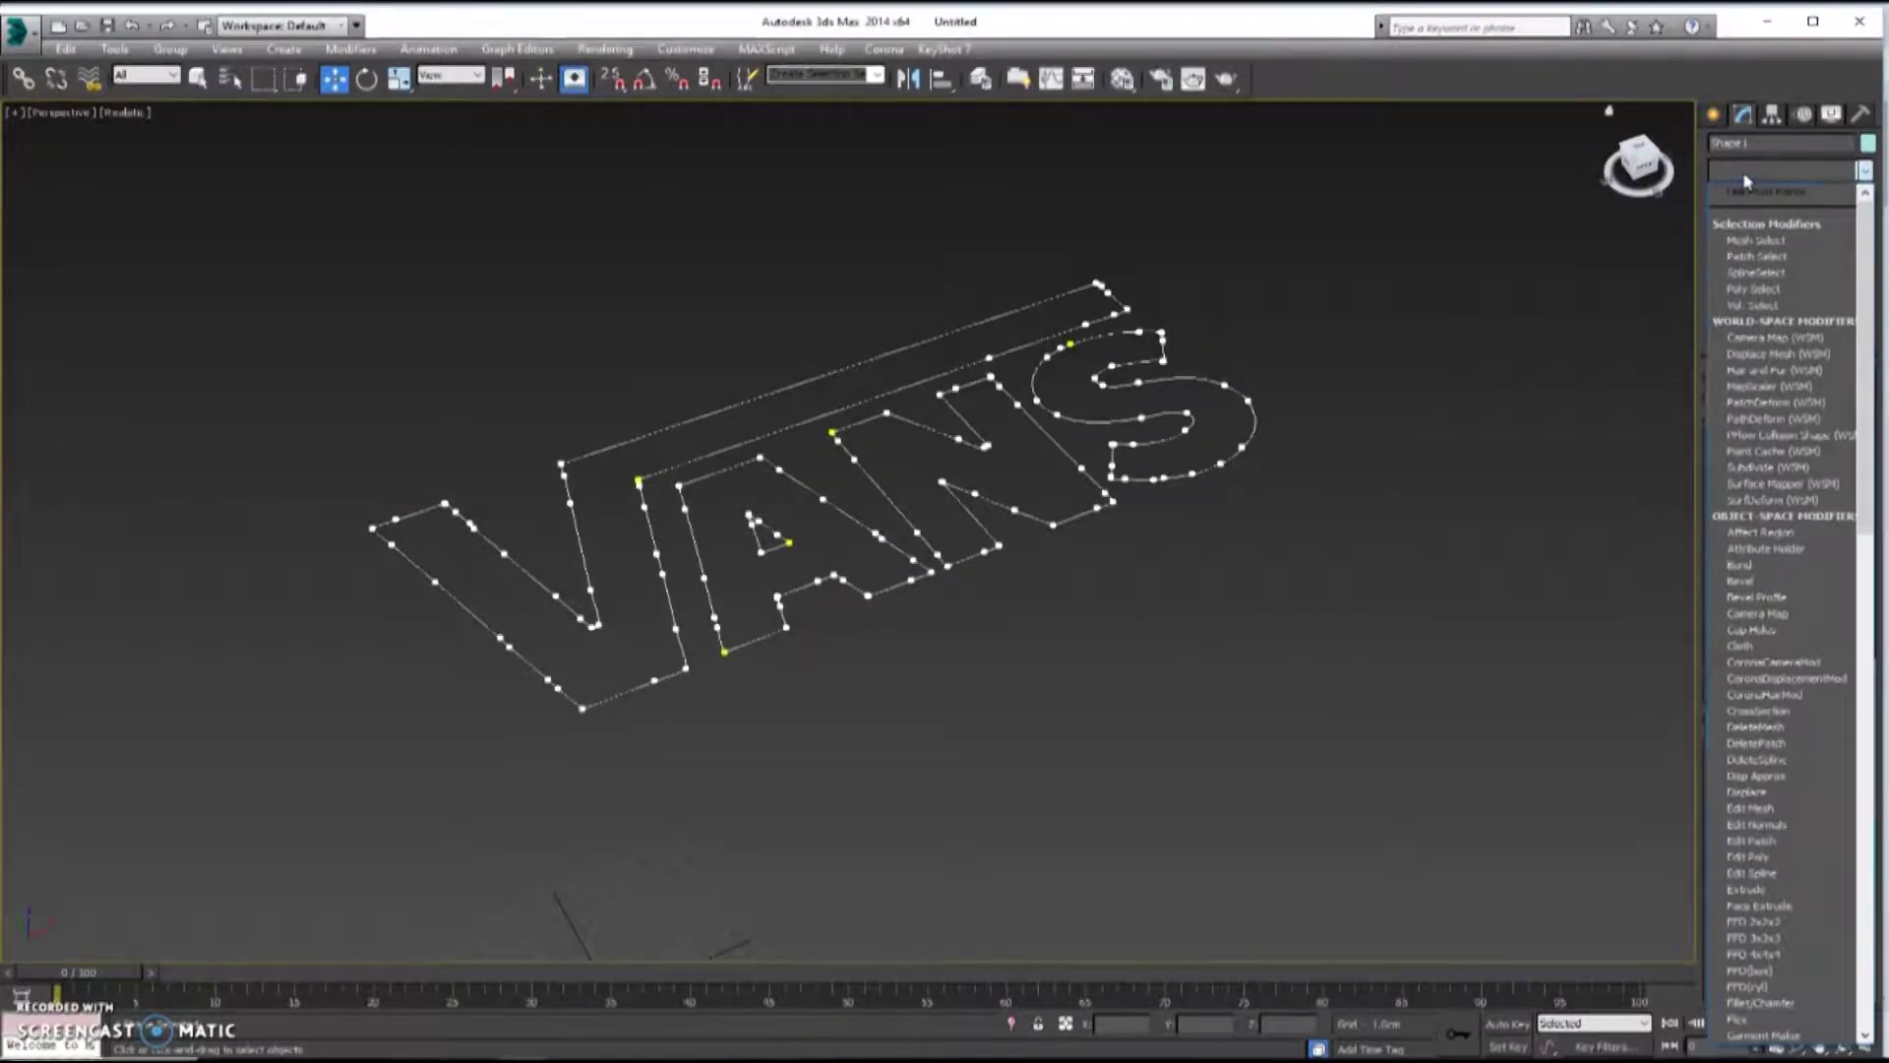
pyautogui.press('e')
pyautogui.press('e')
pyautogui.press('e')
pyautogui.press('e')
pyautogui.press('e')
pyautogui.press('e')
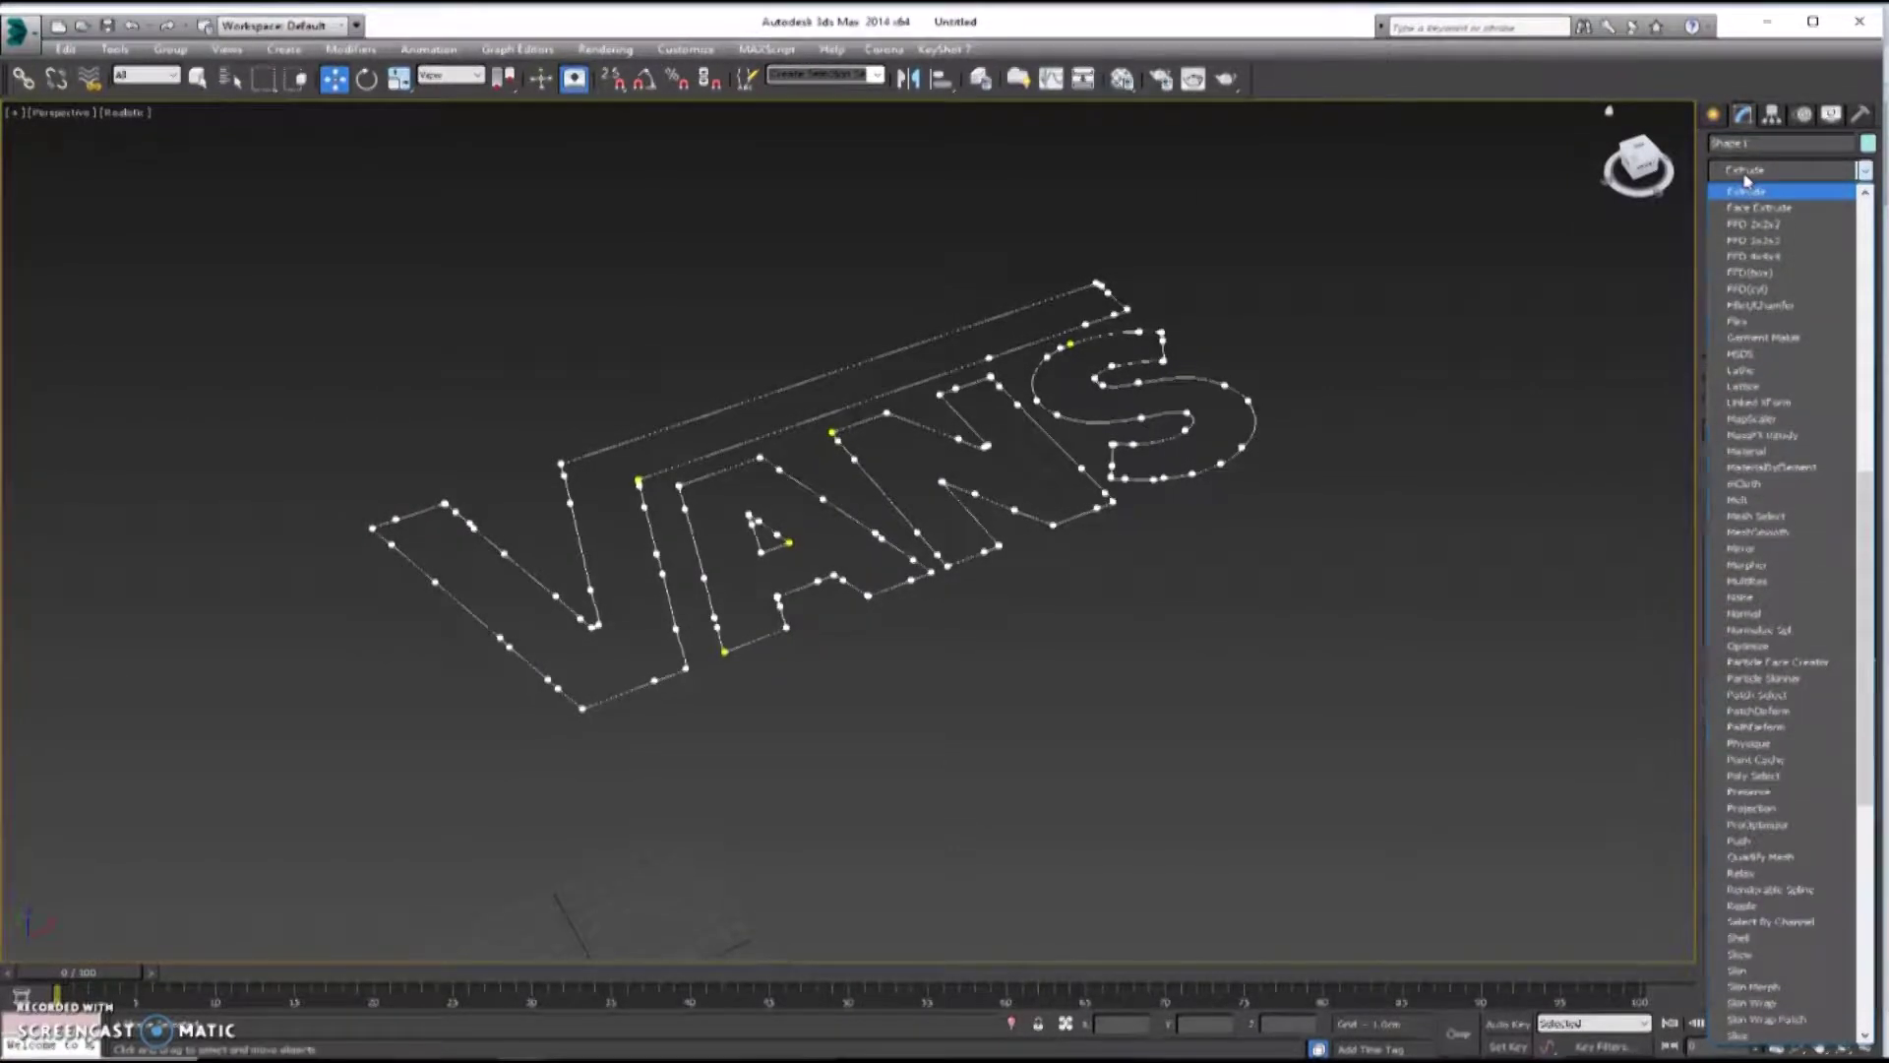
pyautogui.press('Return')
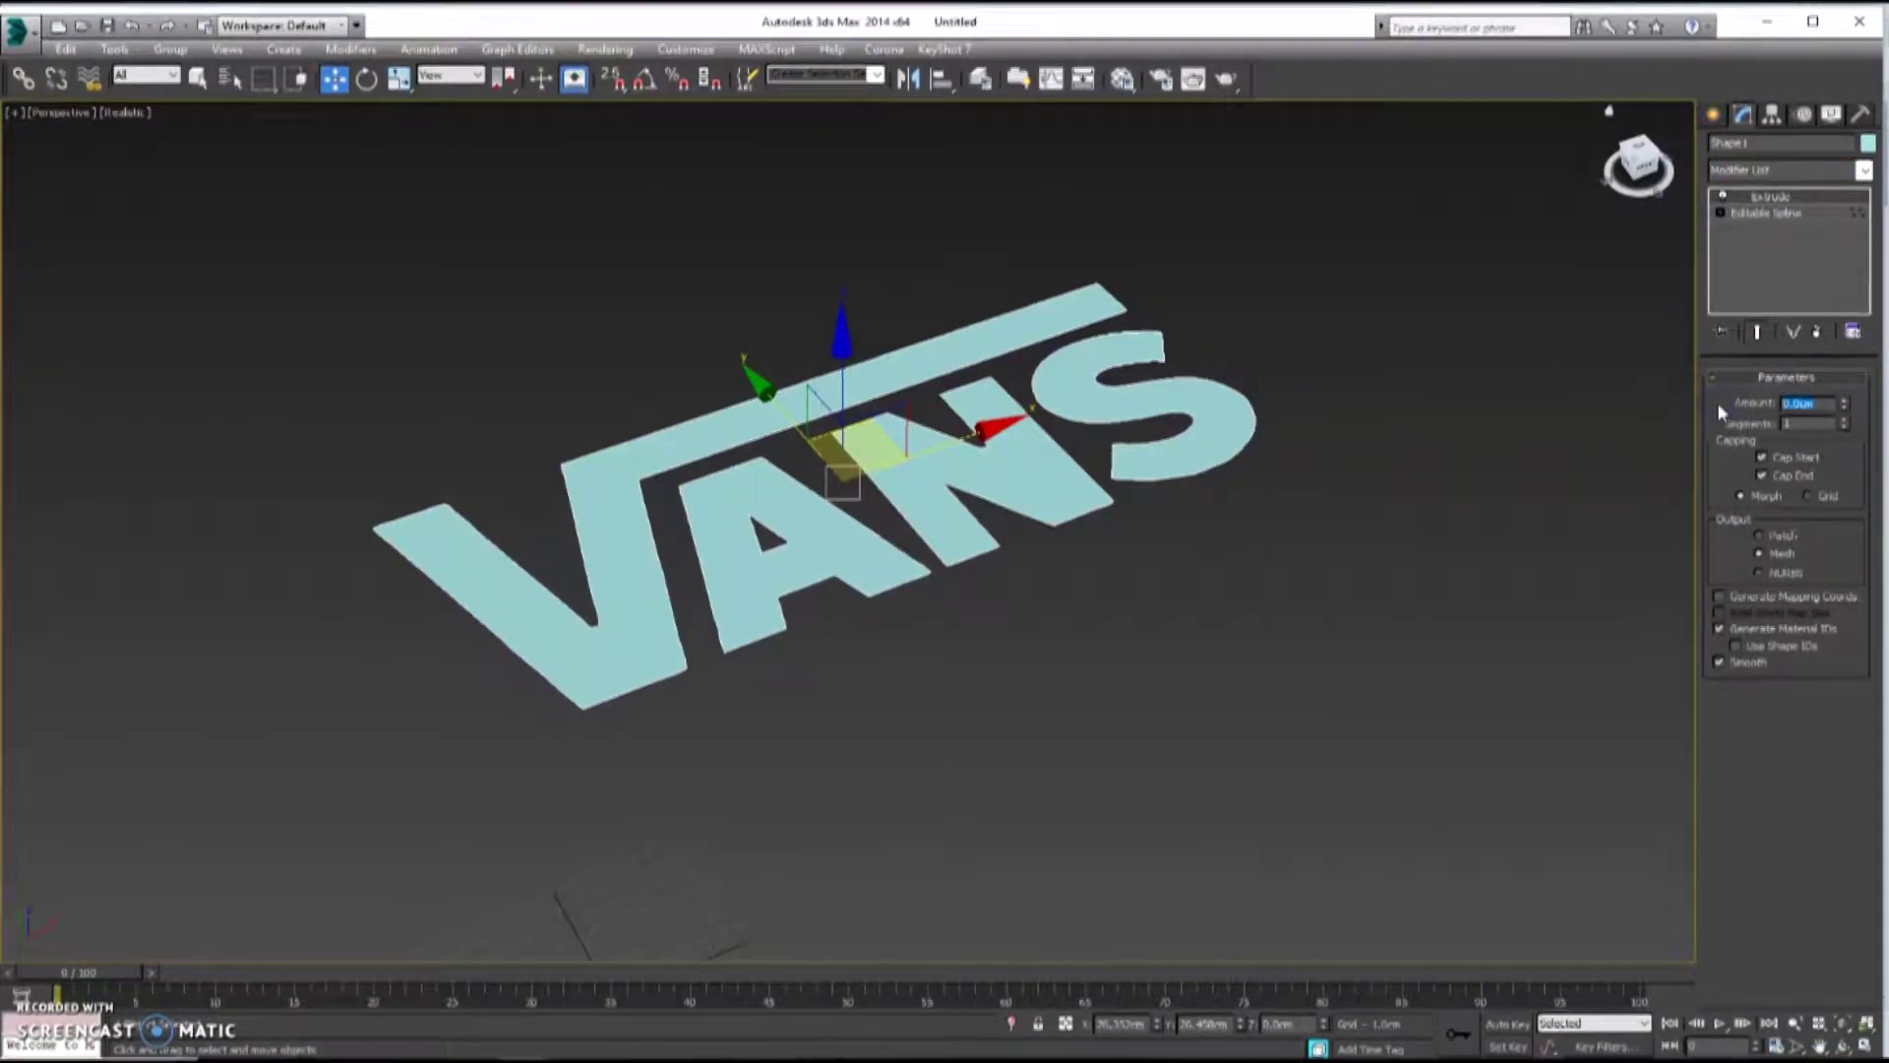
# - Set the Vans logo's extrusion amount to 5 and deselect the logo
pyautogui.write('5')
pyautogui.press('Return')
pyautogui.keyDown('alt'); pyautogui.moveTo(1259, 674); pyautogui.dragTo(966, 705, button='middle'); pyautogui.keyUp('alt')
pyautogui.click(966, 703)
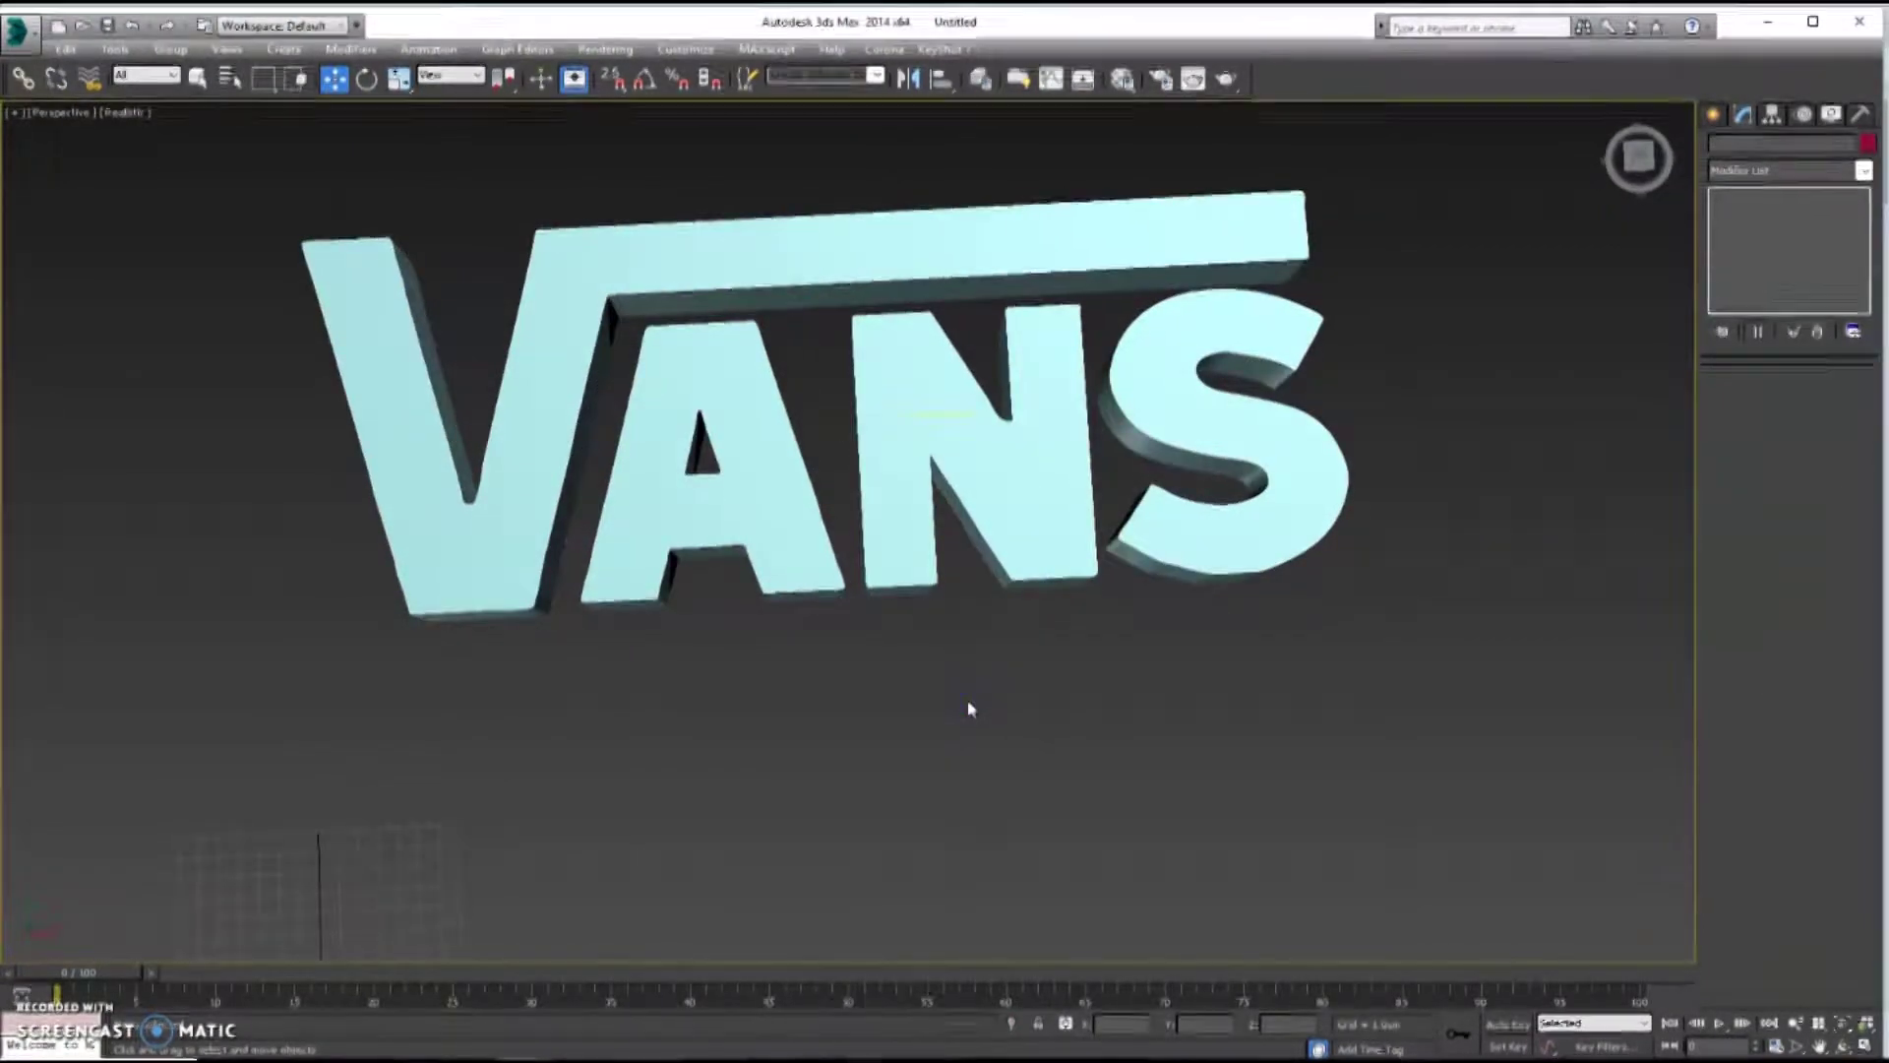
# - Import the adidas Illustrator file into the Top view, merging it with the current scene and accepting the suggested new shape name
pyautogui.hotkey('alt', 'w')
pyautogui.hotkey('alt', 'w')
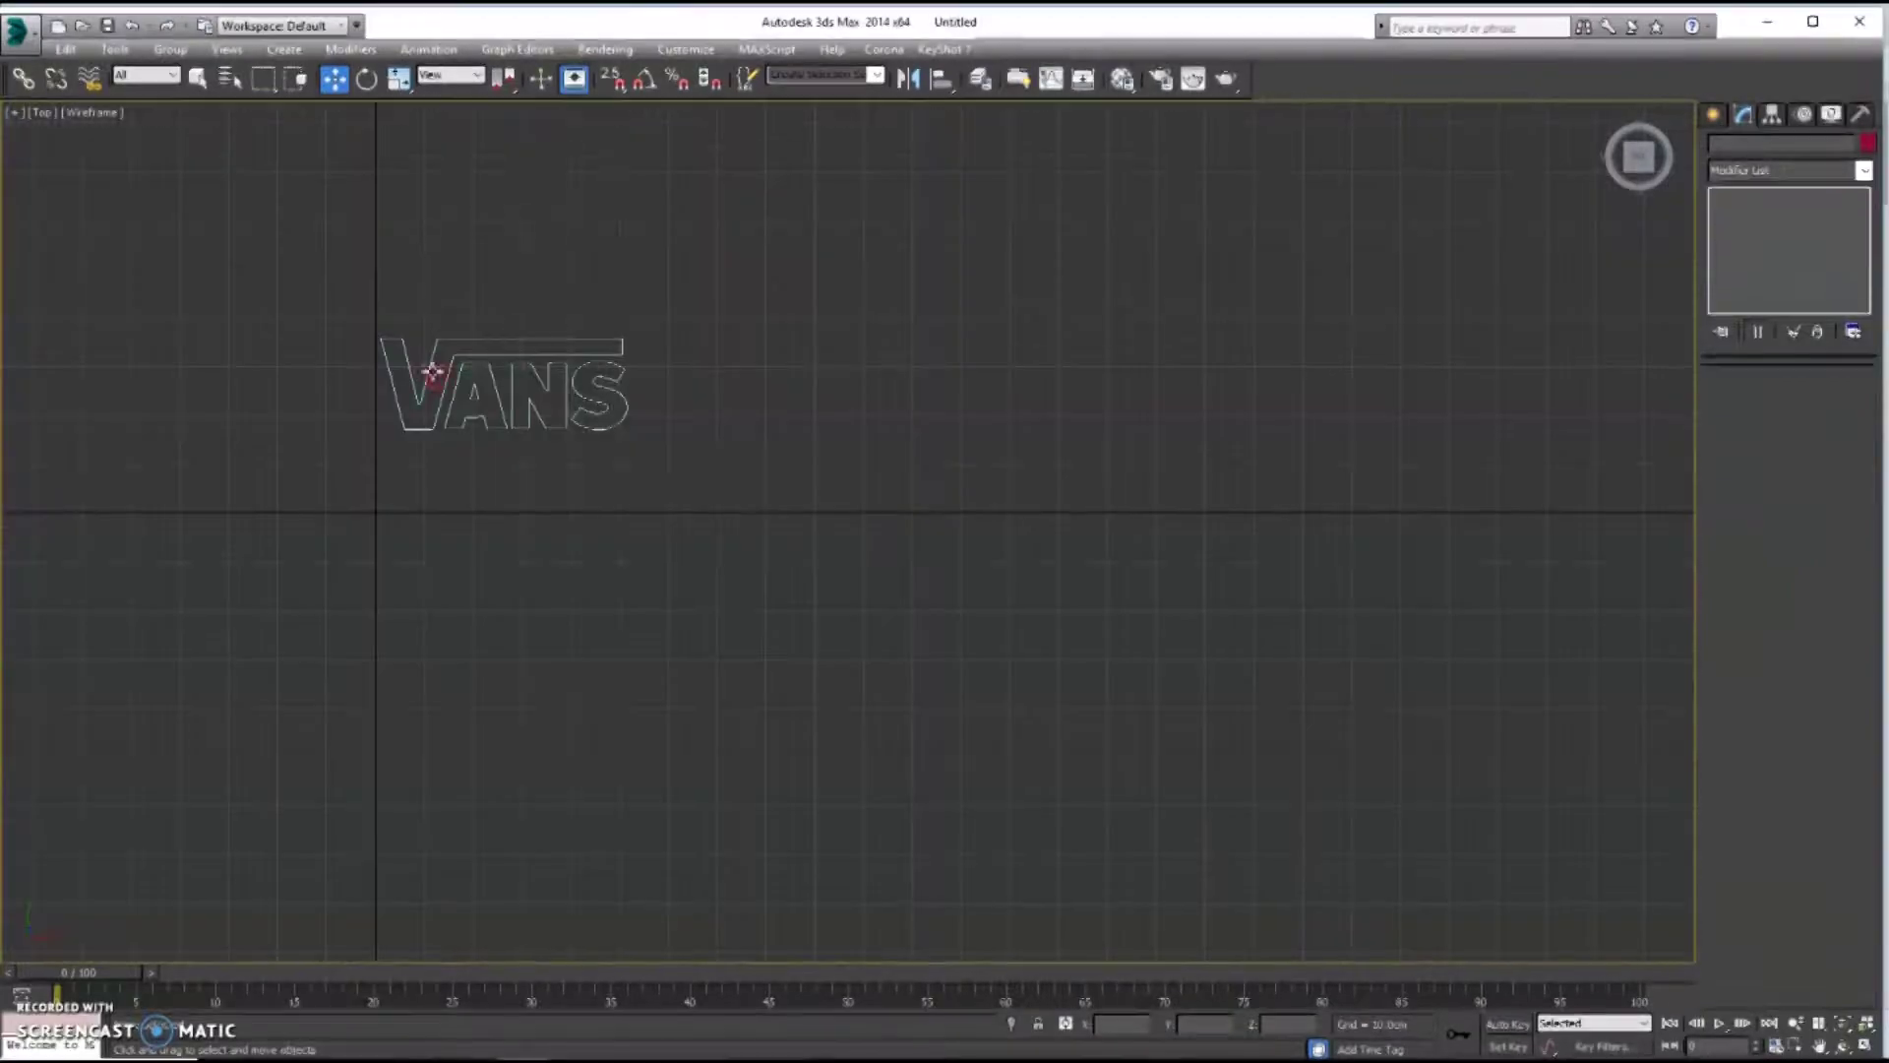
pyautogui.click(21, 39)
pyautogui.click(84, 362)
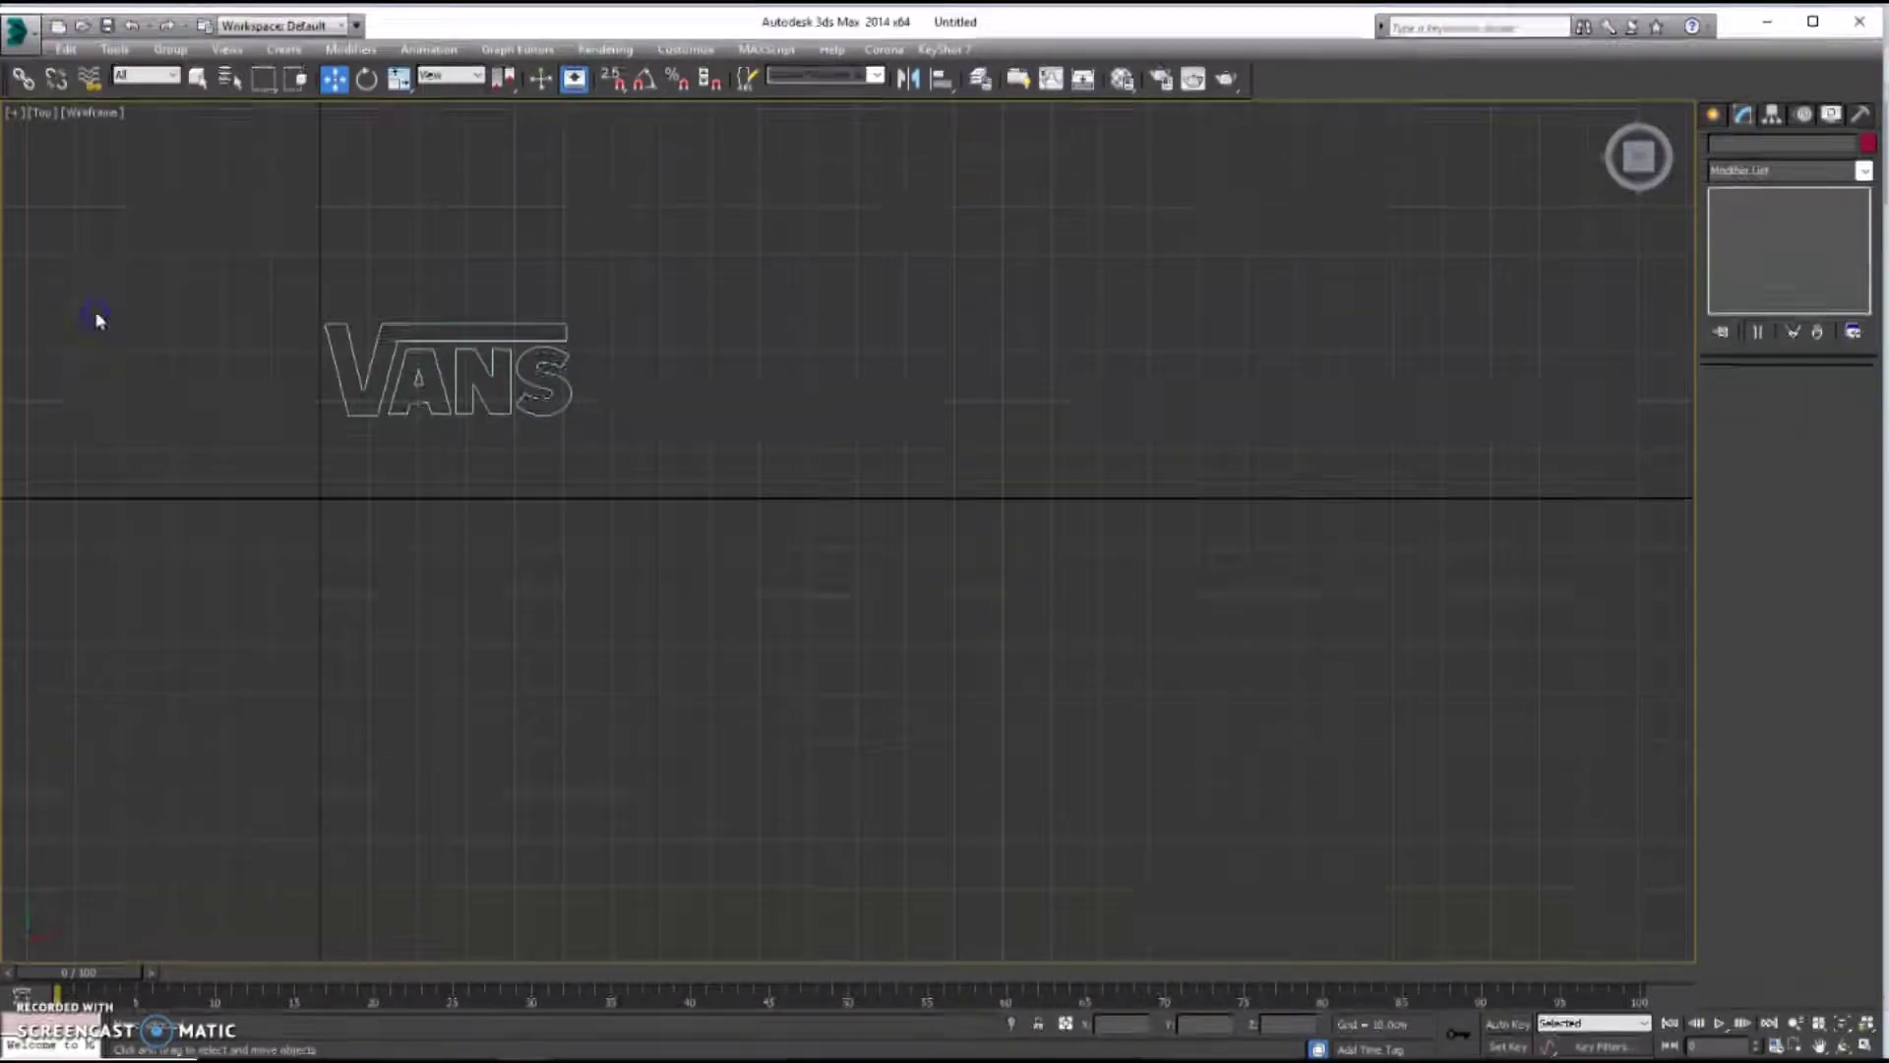
pyautogui.doubleClick(278, 197)
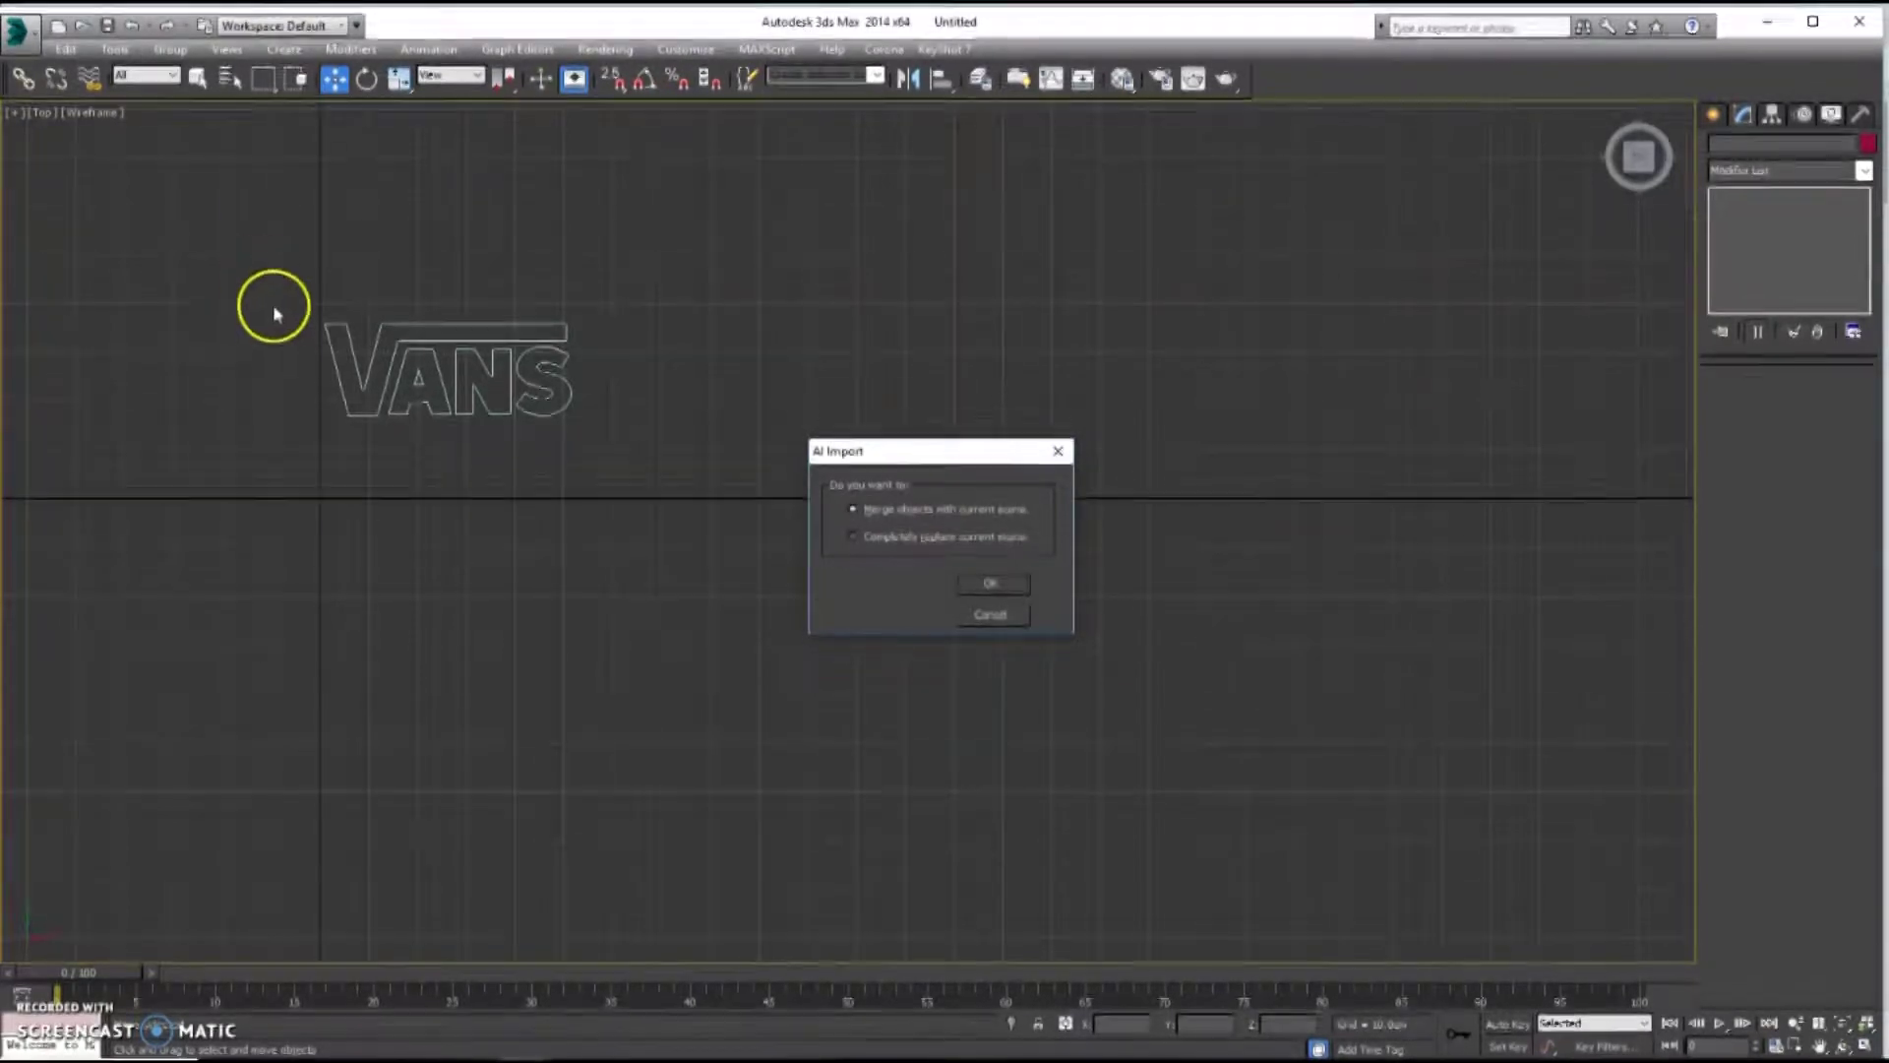
pyautogui.click(991, 584)
pyautogui.click(982, 579)
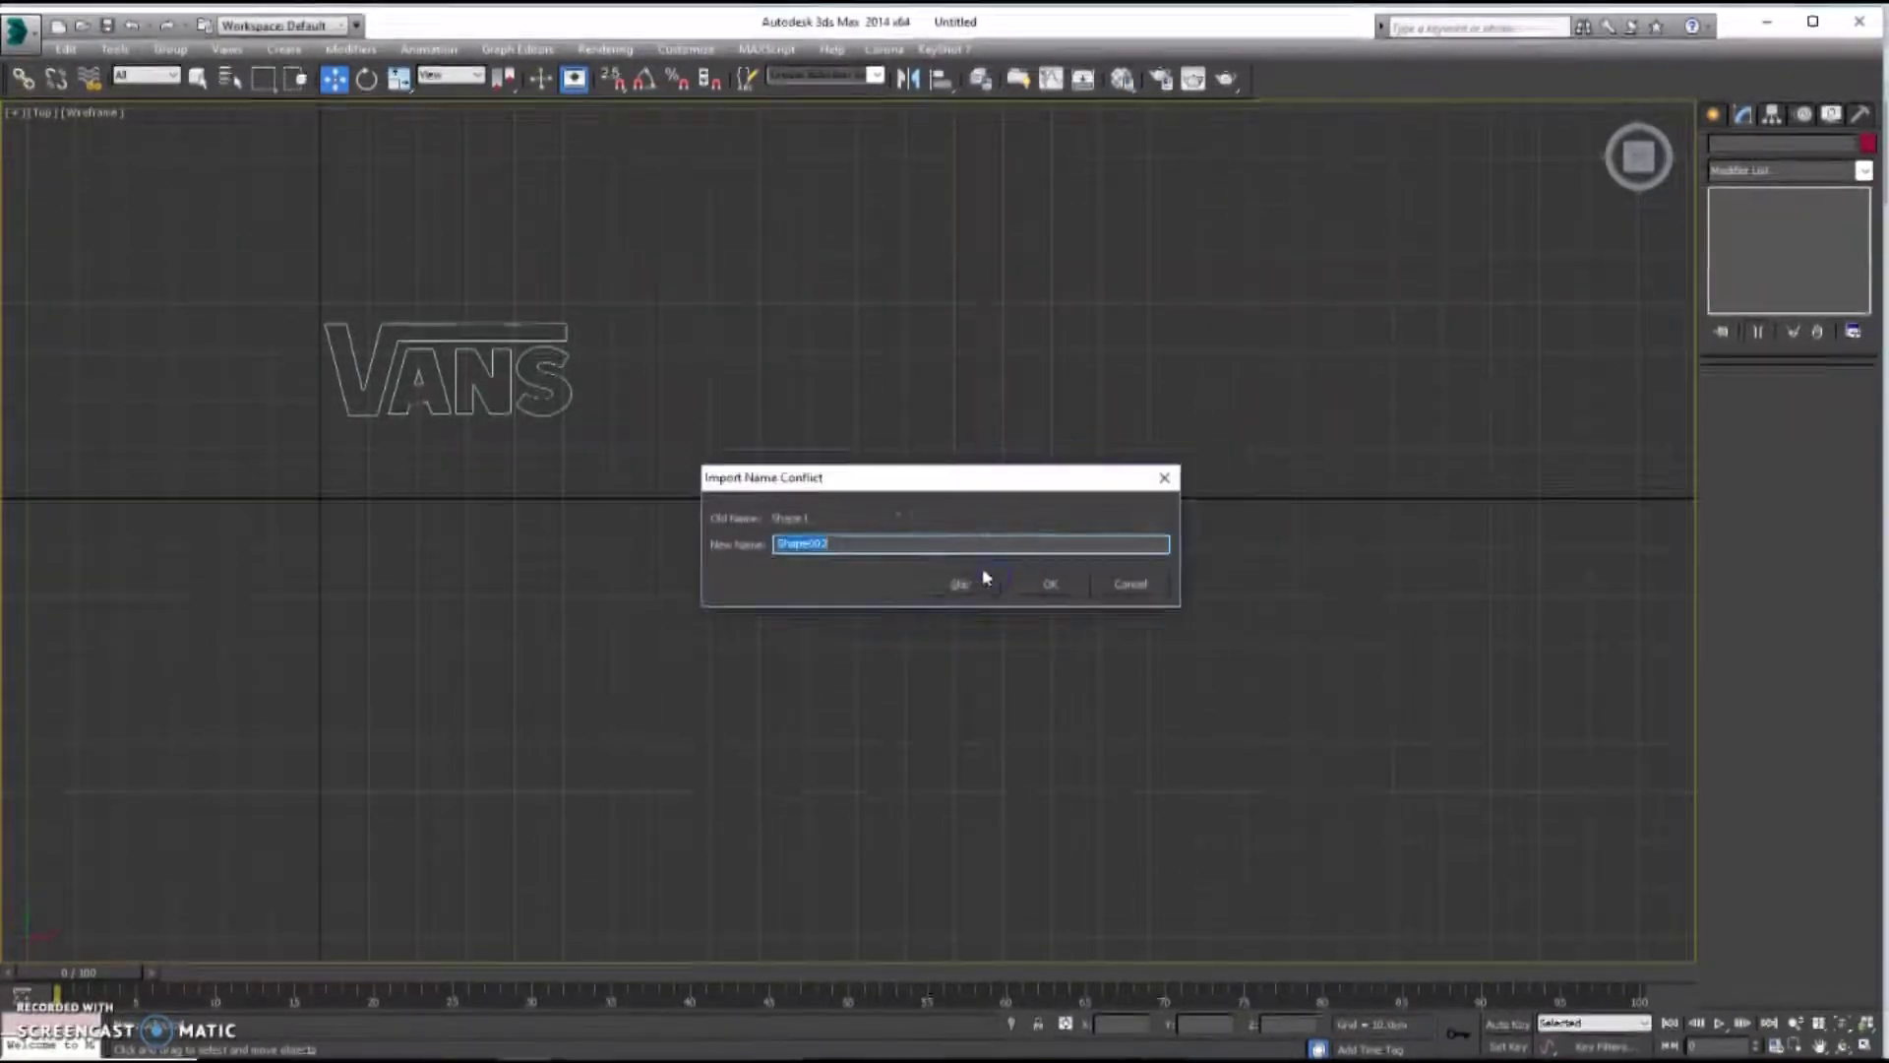
pyautogui.click(1059, 583)
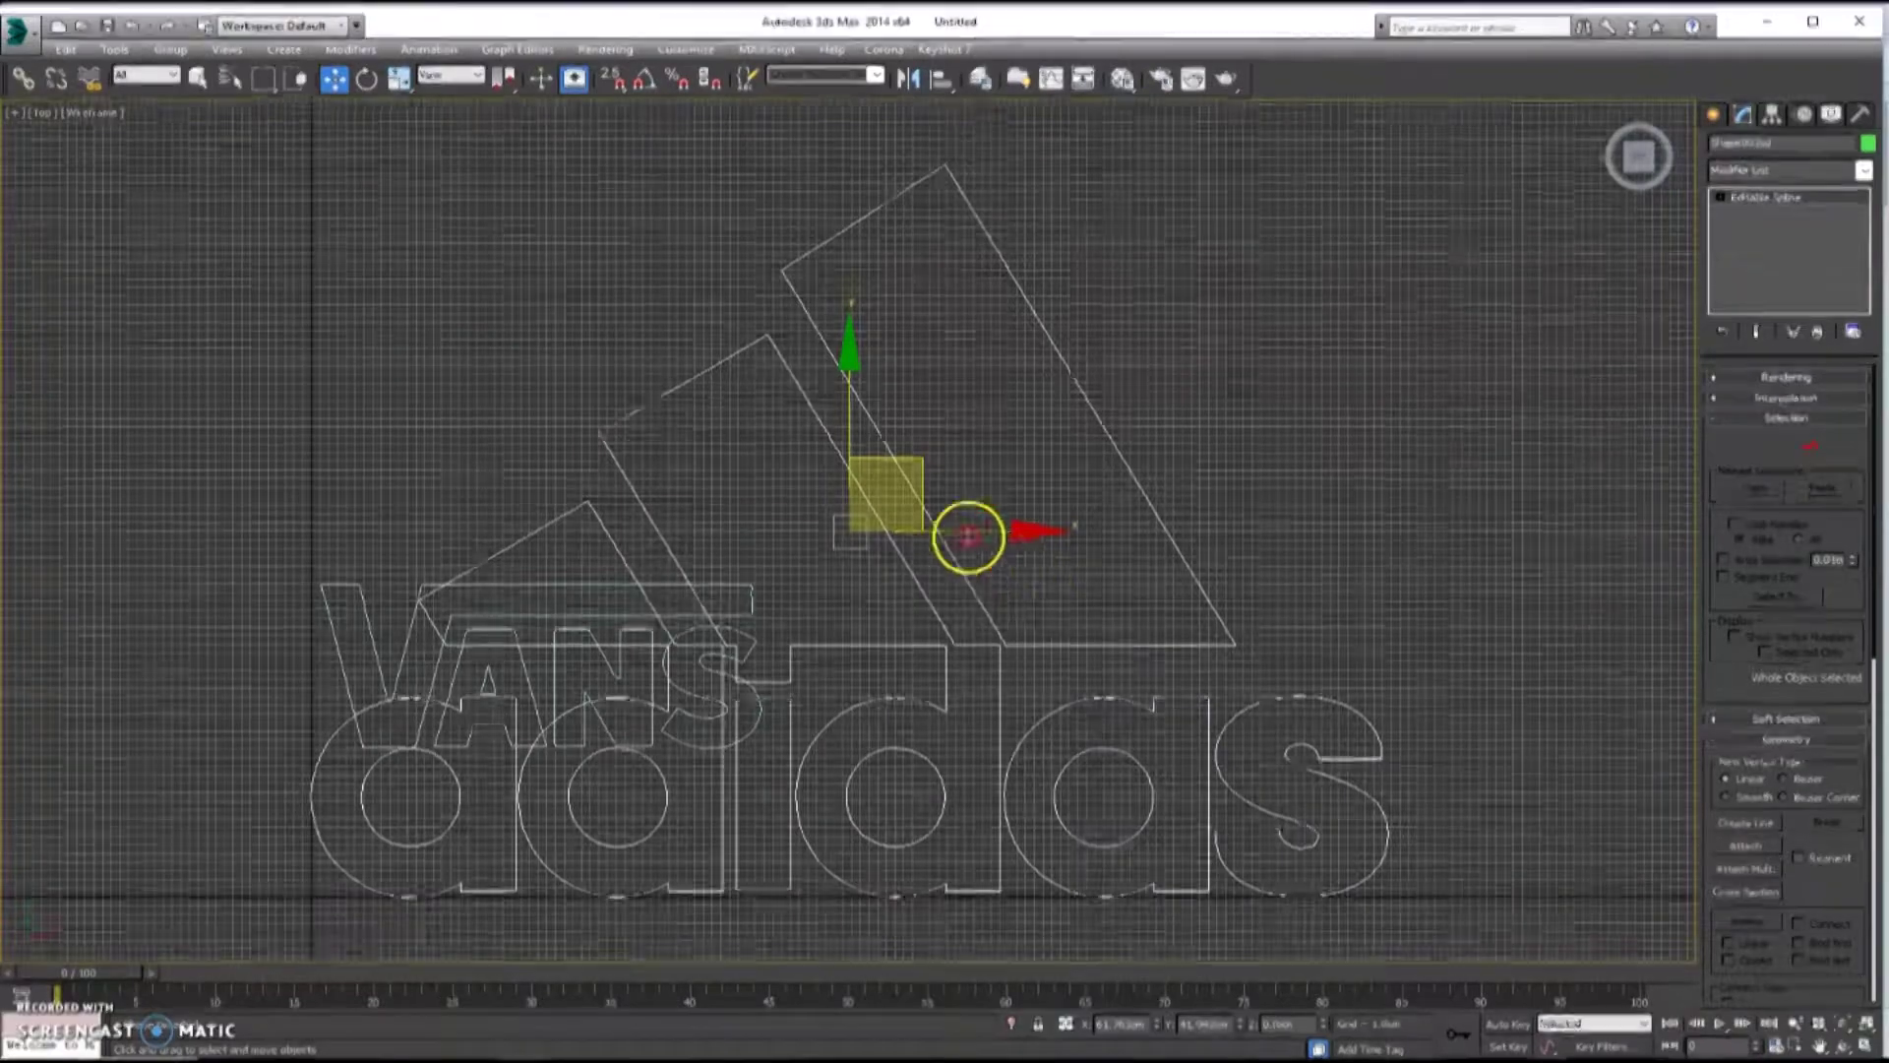
# - Move the adidas outline along X to about 147 cm so it sits to the right of the Vans logo
pyautogui.scroll(-5, 801, 443)
pyautogui.moveTo(808, 438); pyautogui.dragTo(994, 448)
pyautogui.scroll(4, 999, 493)
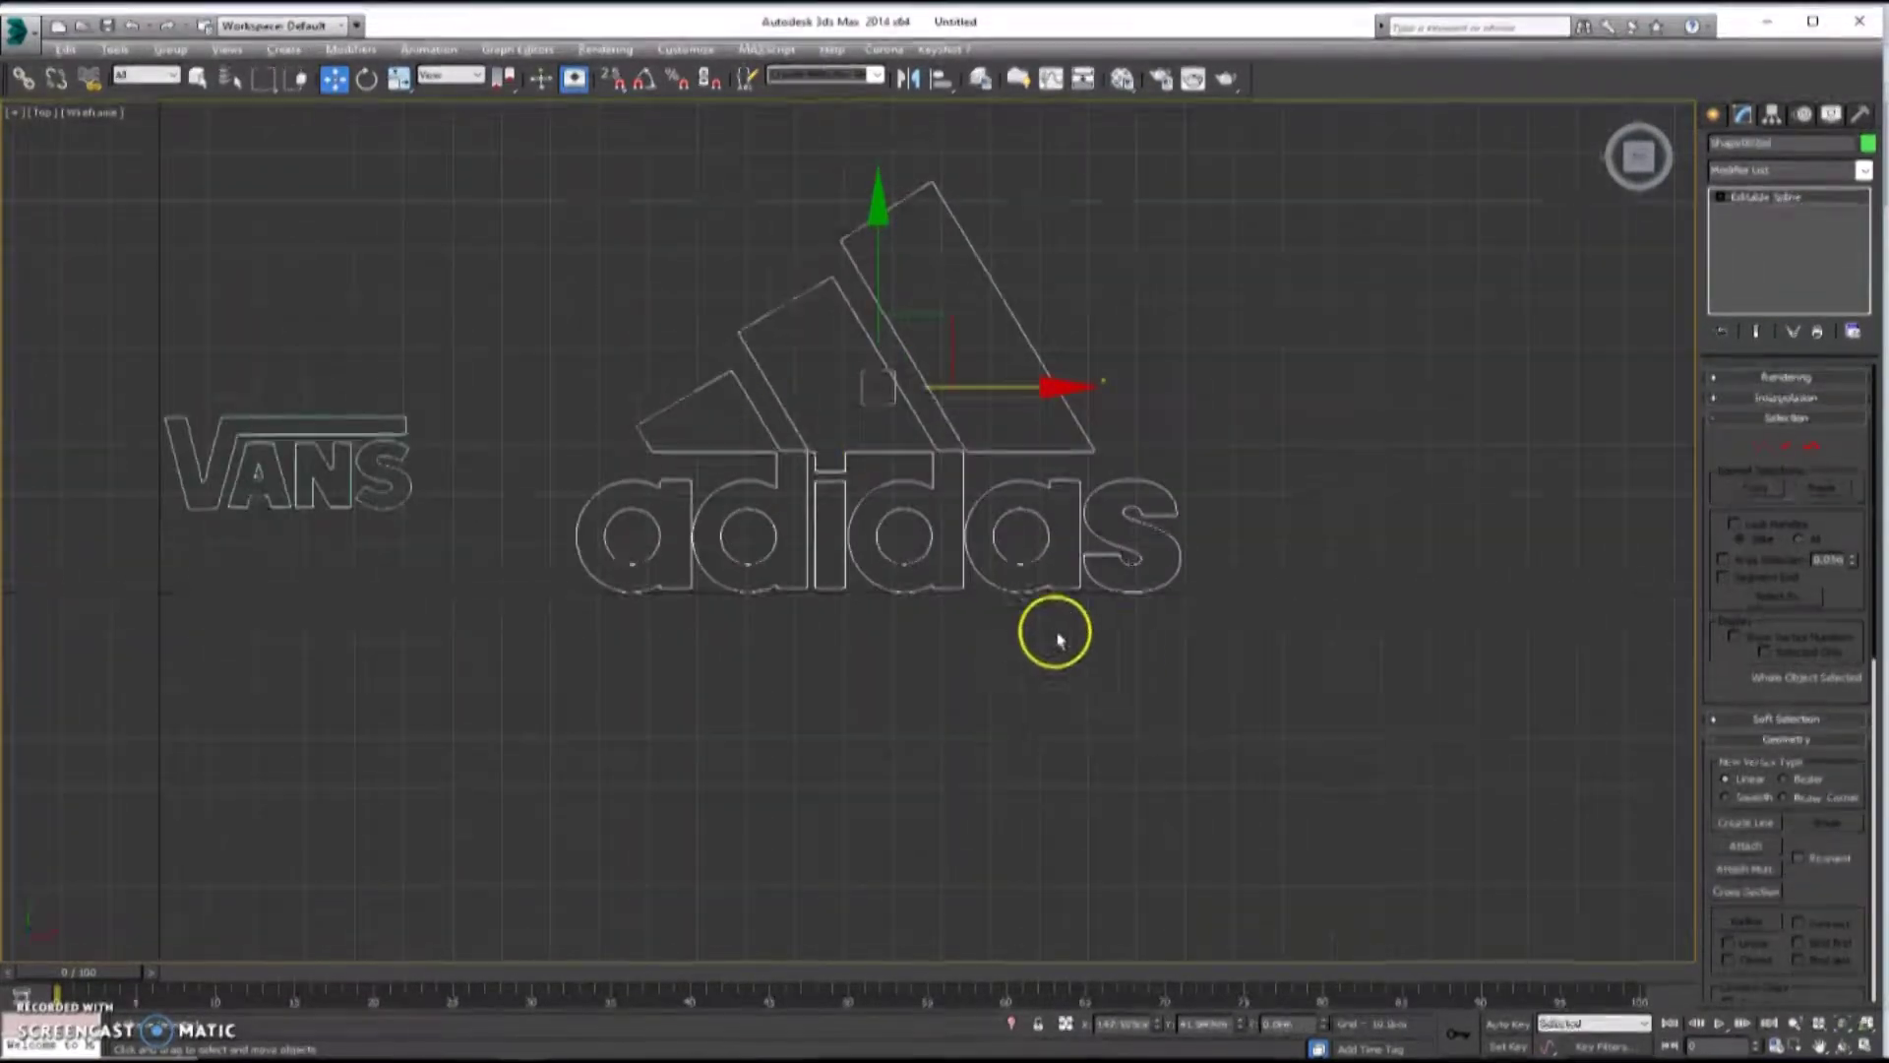
# - Add an Extrude modifier to the adidas outline
pyautogui.hotkey('alt', 'w')
pyautogui.rightClick(1149, 679)
pyautogui.hotkey('alt', 'w')
pyautogui.press('z')
pyautogui.scroll(-6, 1148, 573)
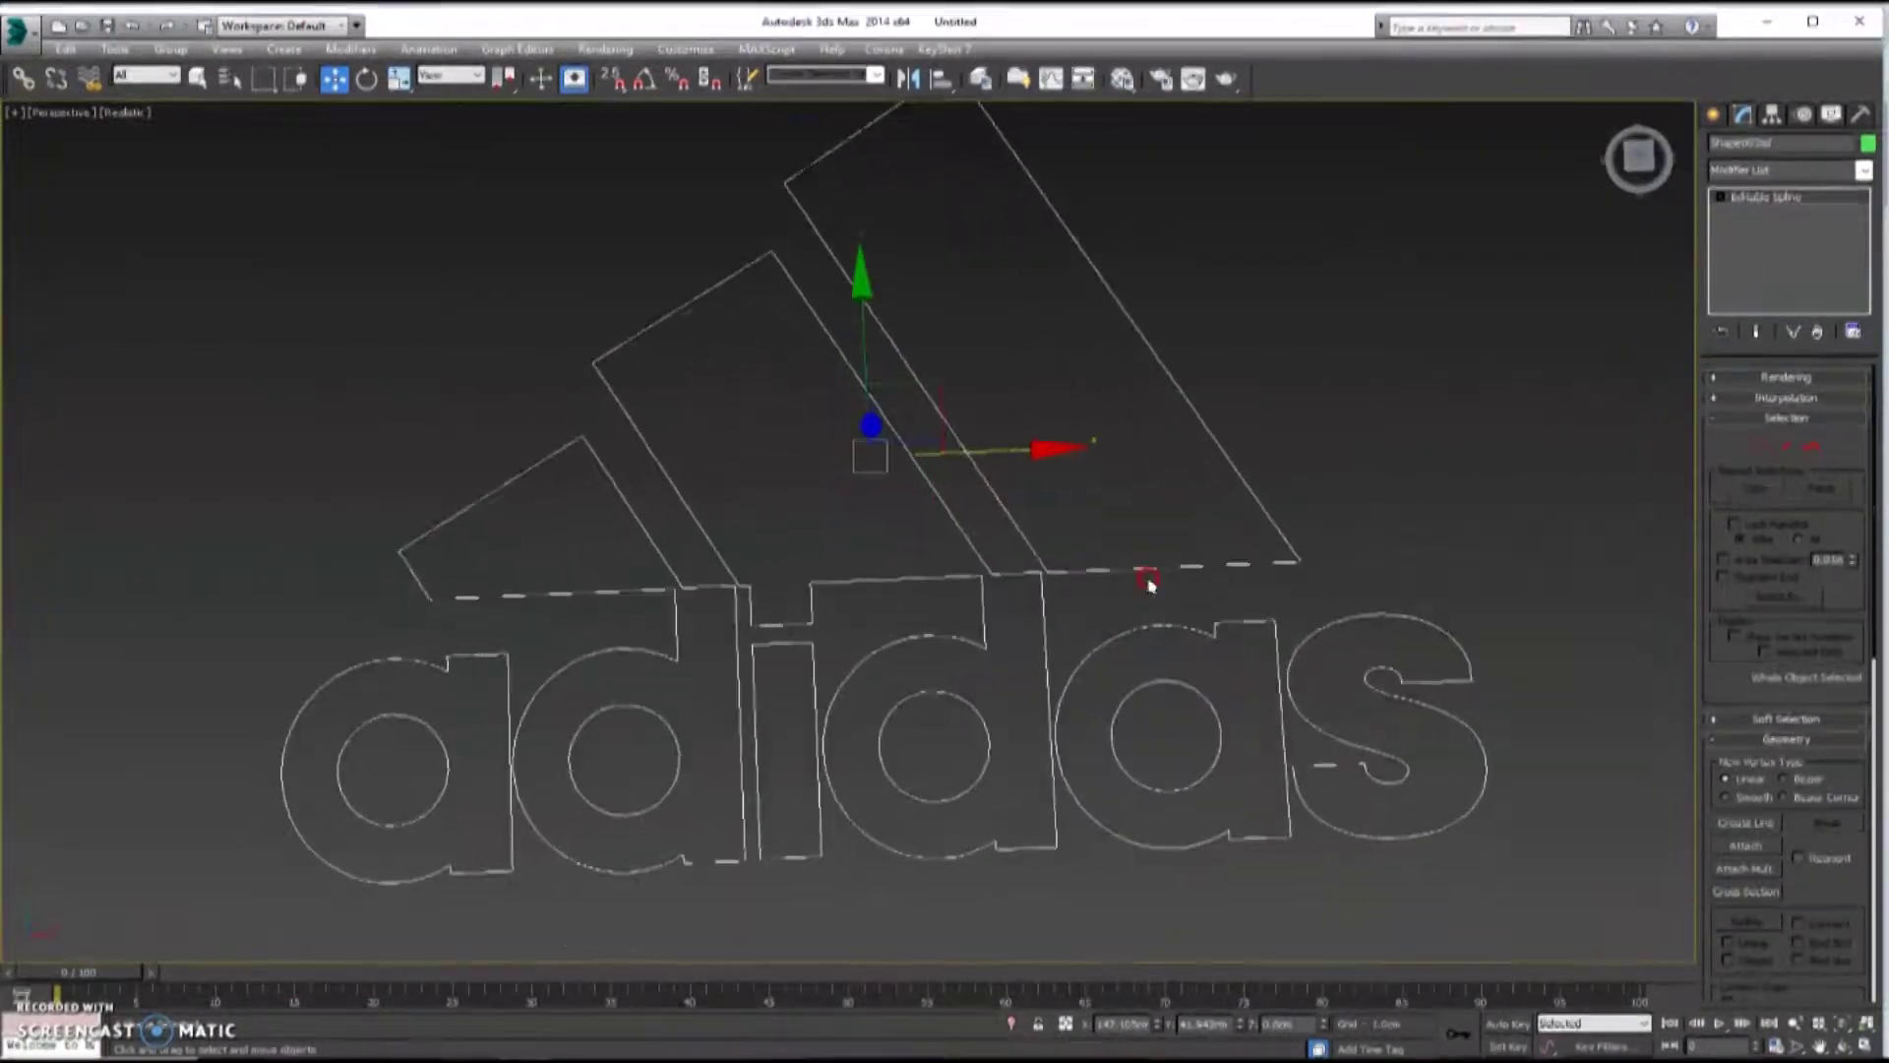
pyautogui.moveTo(987, 554); pyautogui.dragTo(983, 563, button='middle')
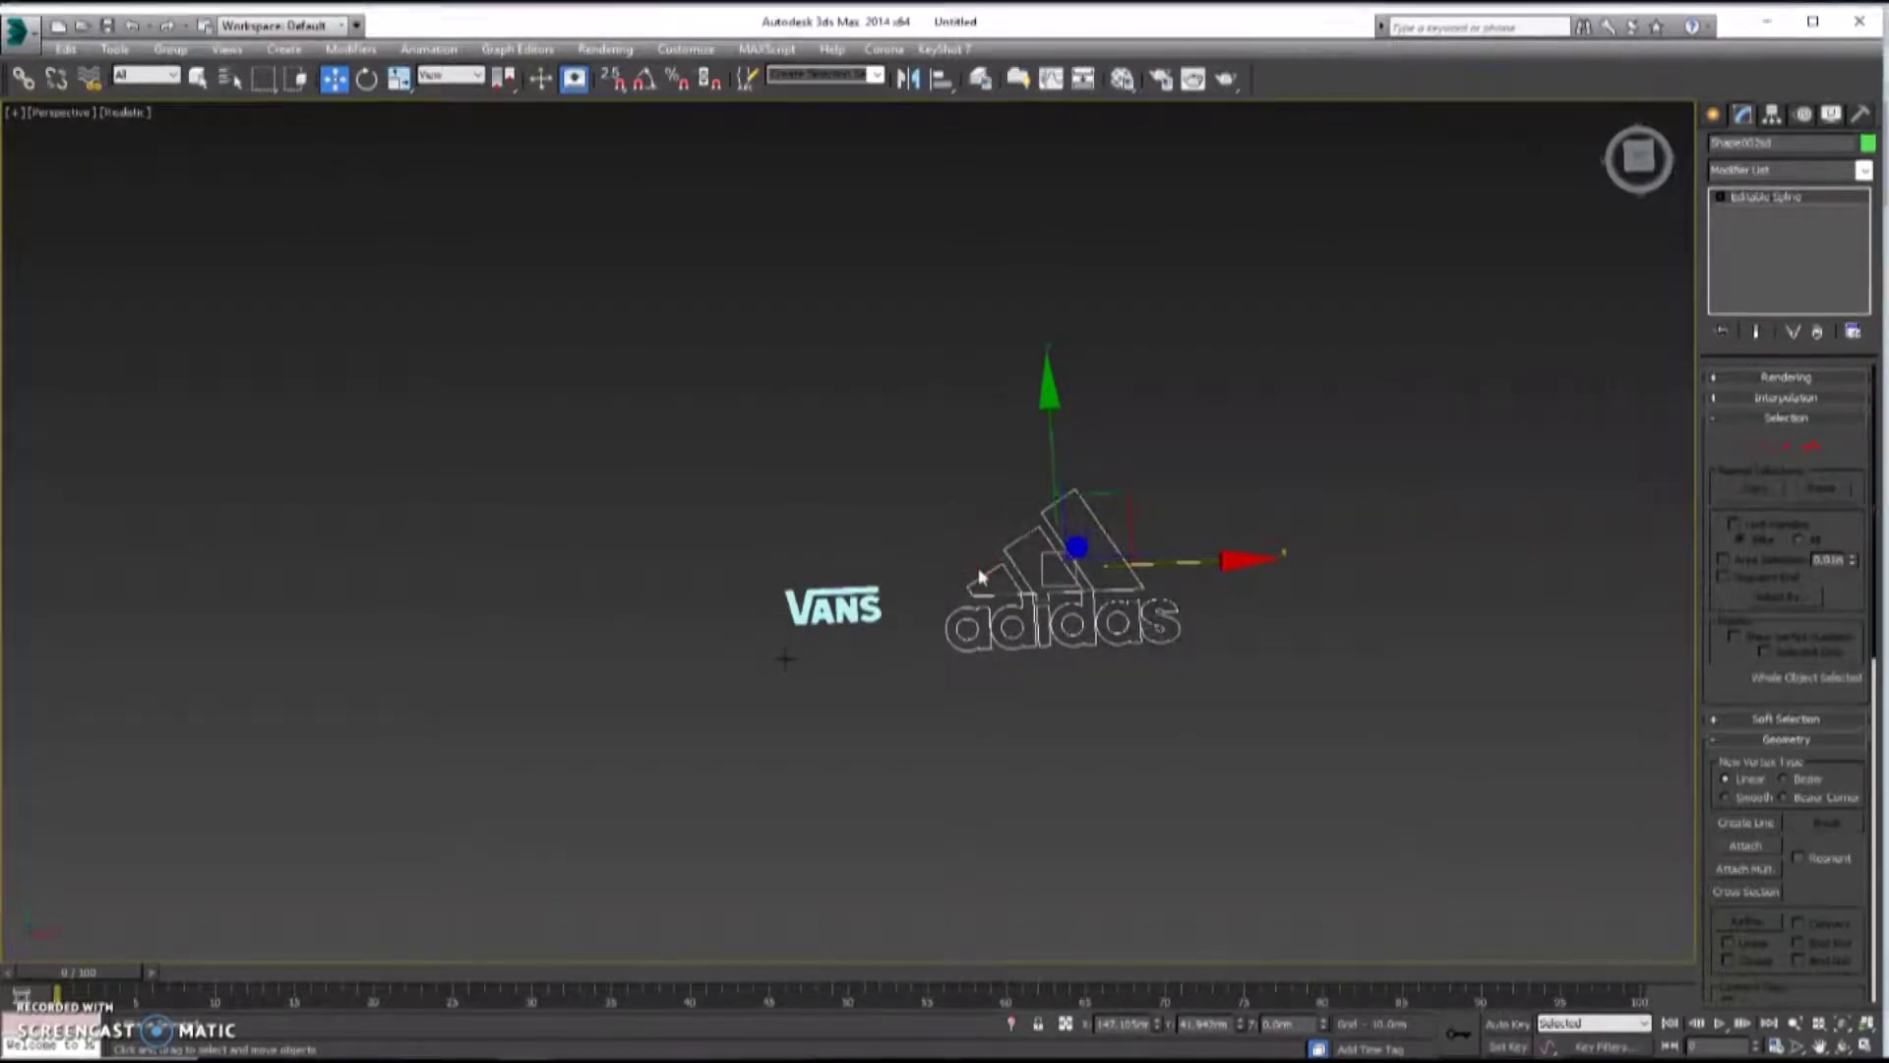
pyautogui.hotkey('alt', 'w')
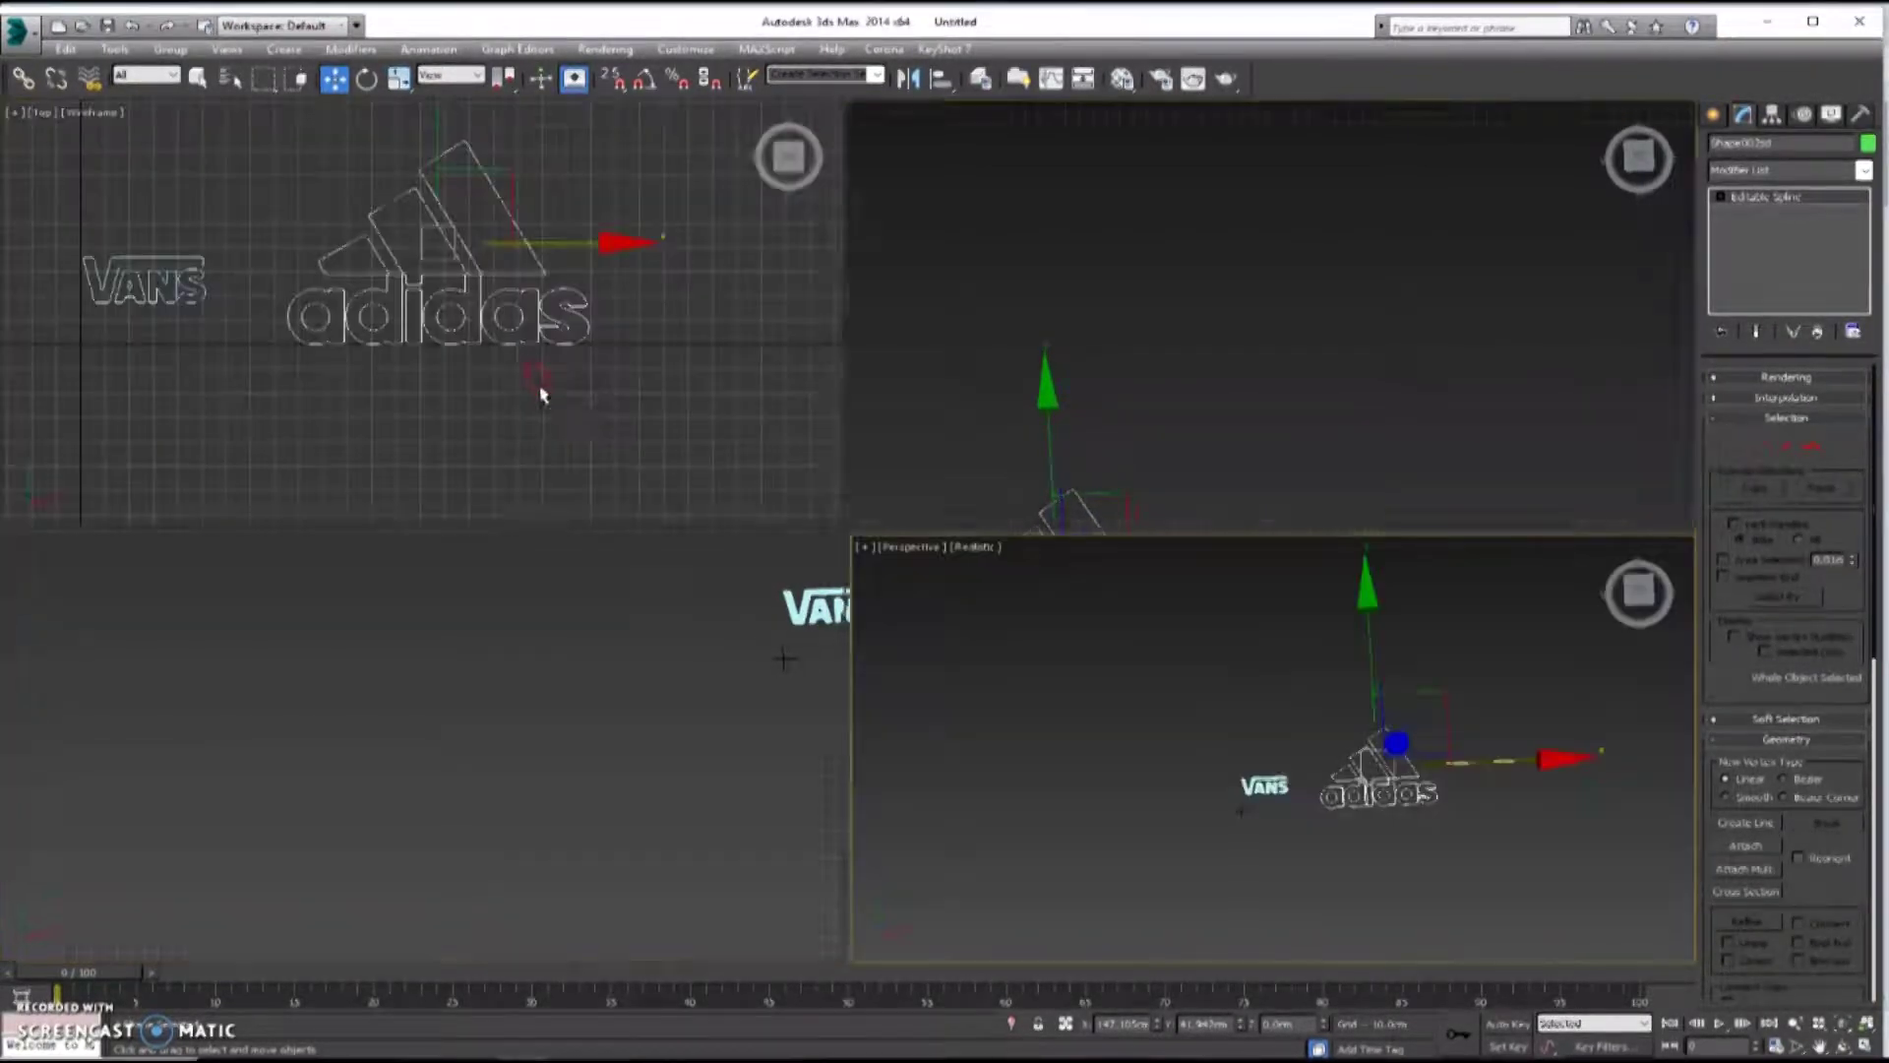
pyautogui.hotkey('alt', 'w')
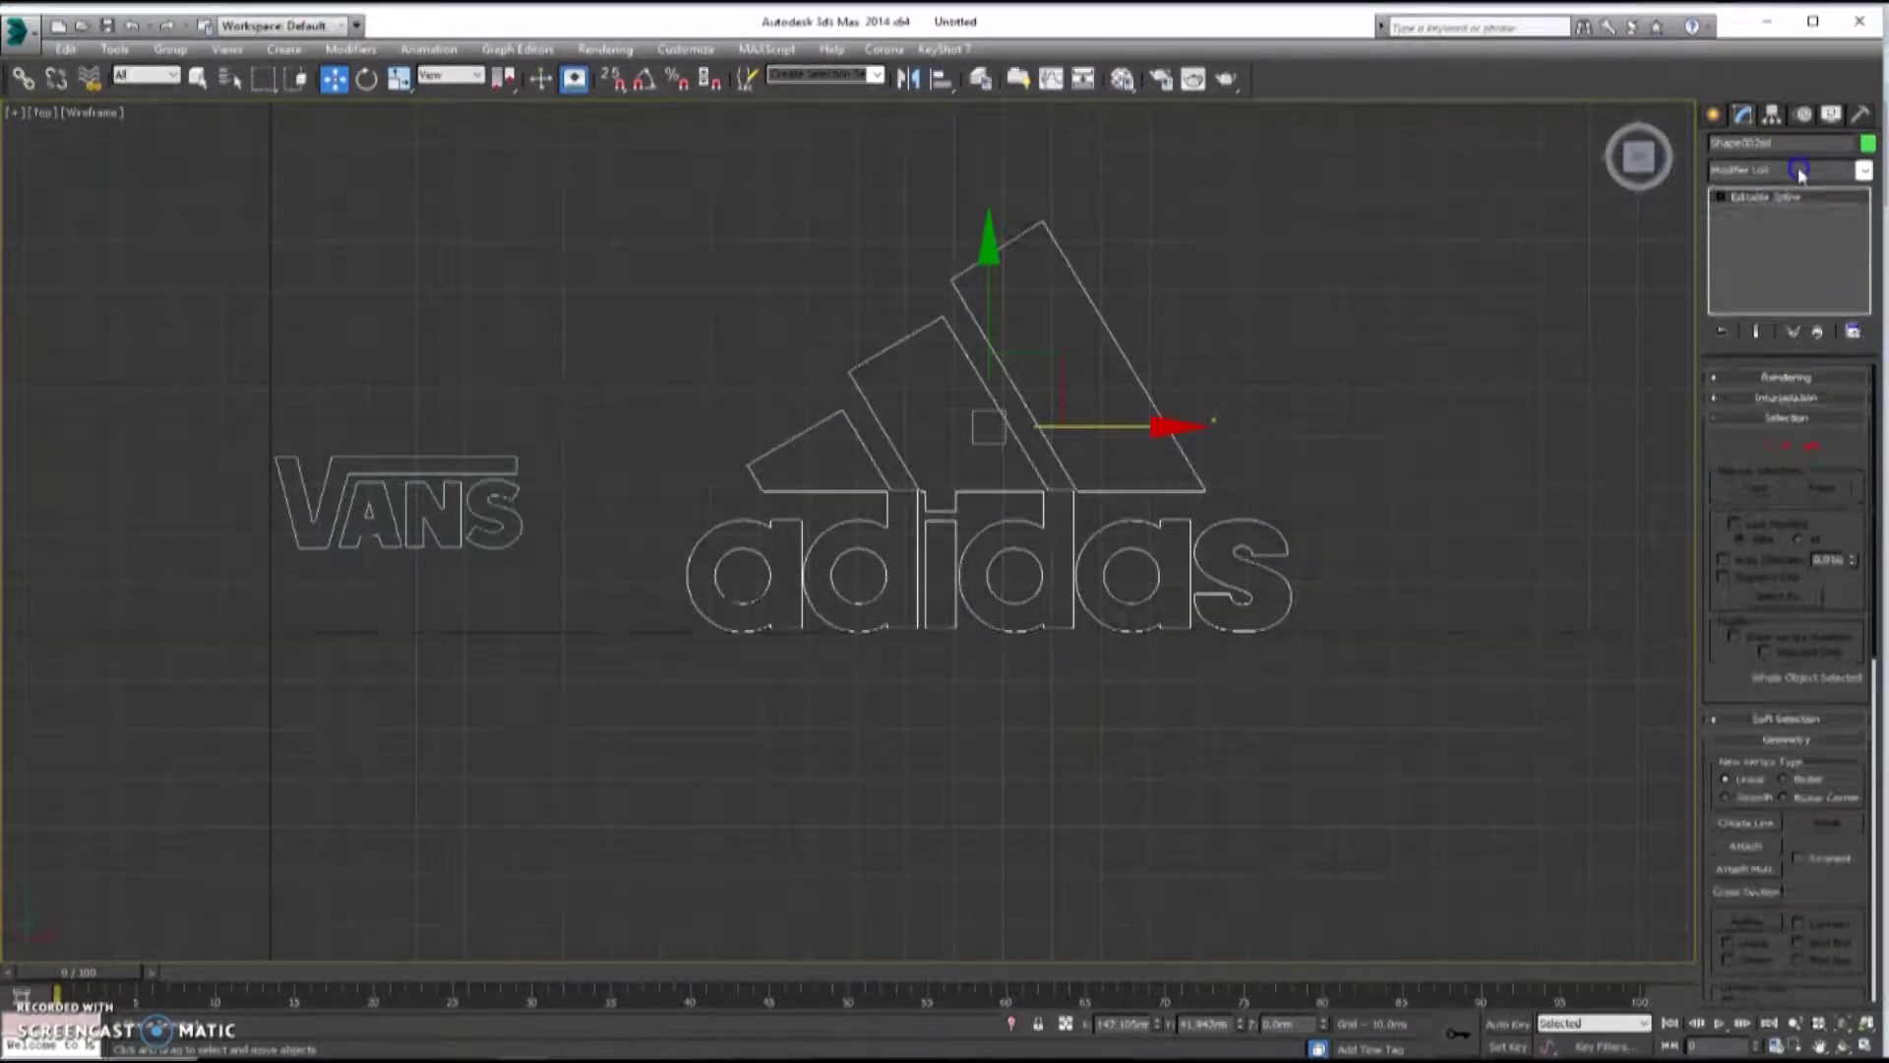
pyautogui.click(1798, 167)
pyautogui.press('e')
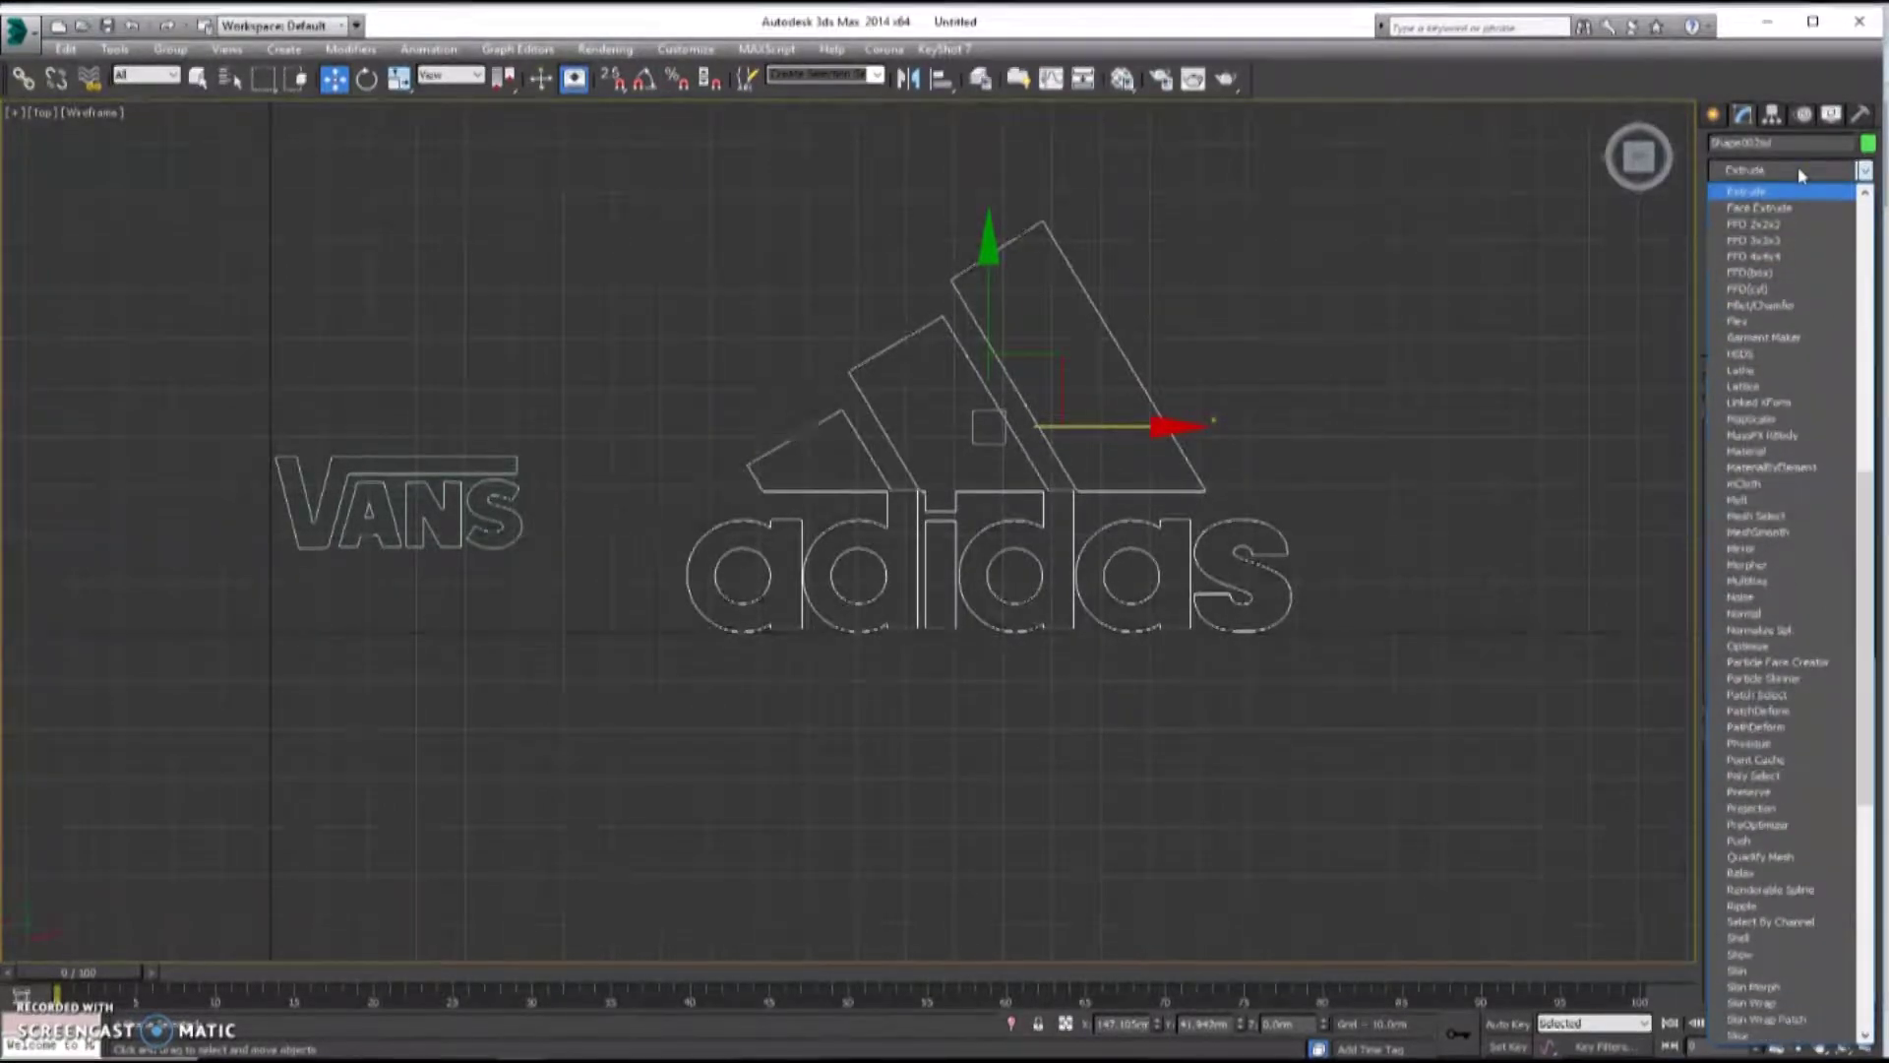
pyautogui.press('Return')
# - Inspect the extruded adidas logo from an angle beside the Vans logo in the Perspective view
pyautogui.hotkey('alt', 'w')
pyautogui.rightClick(1272, 743)
pyautogui.hotkey('alt', 'w')
pyautogui.scroll(6, 1038, 648)
pyautogui.keyDown('alt'); pyautogui.moveTo(1037, 652); pyautogui.dragTo(1071, 594, button='middle'); pyautogui.keyUp('alt')
pyautogui.scroll(-2, 1002, 579)
pyautogui.moveTo(910, 567); pyautogui.dragTo(903, 625, button='middle')
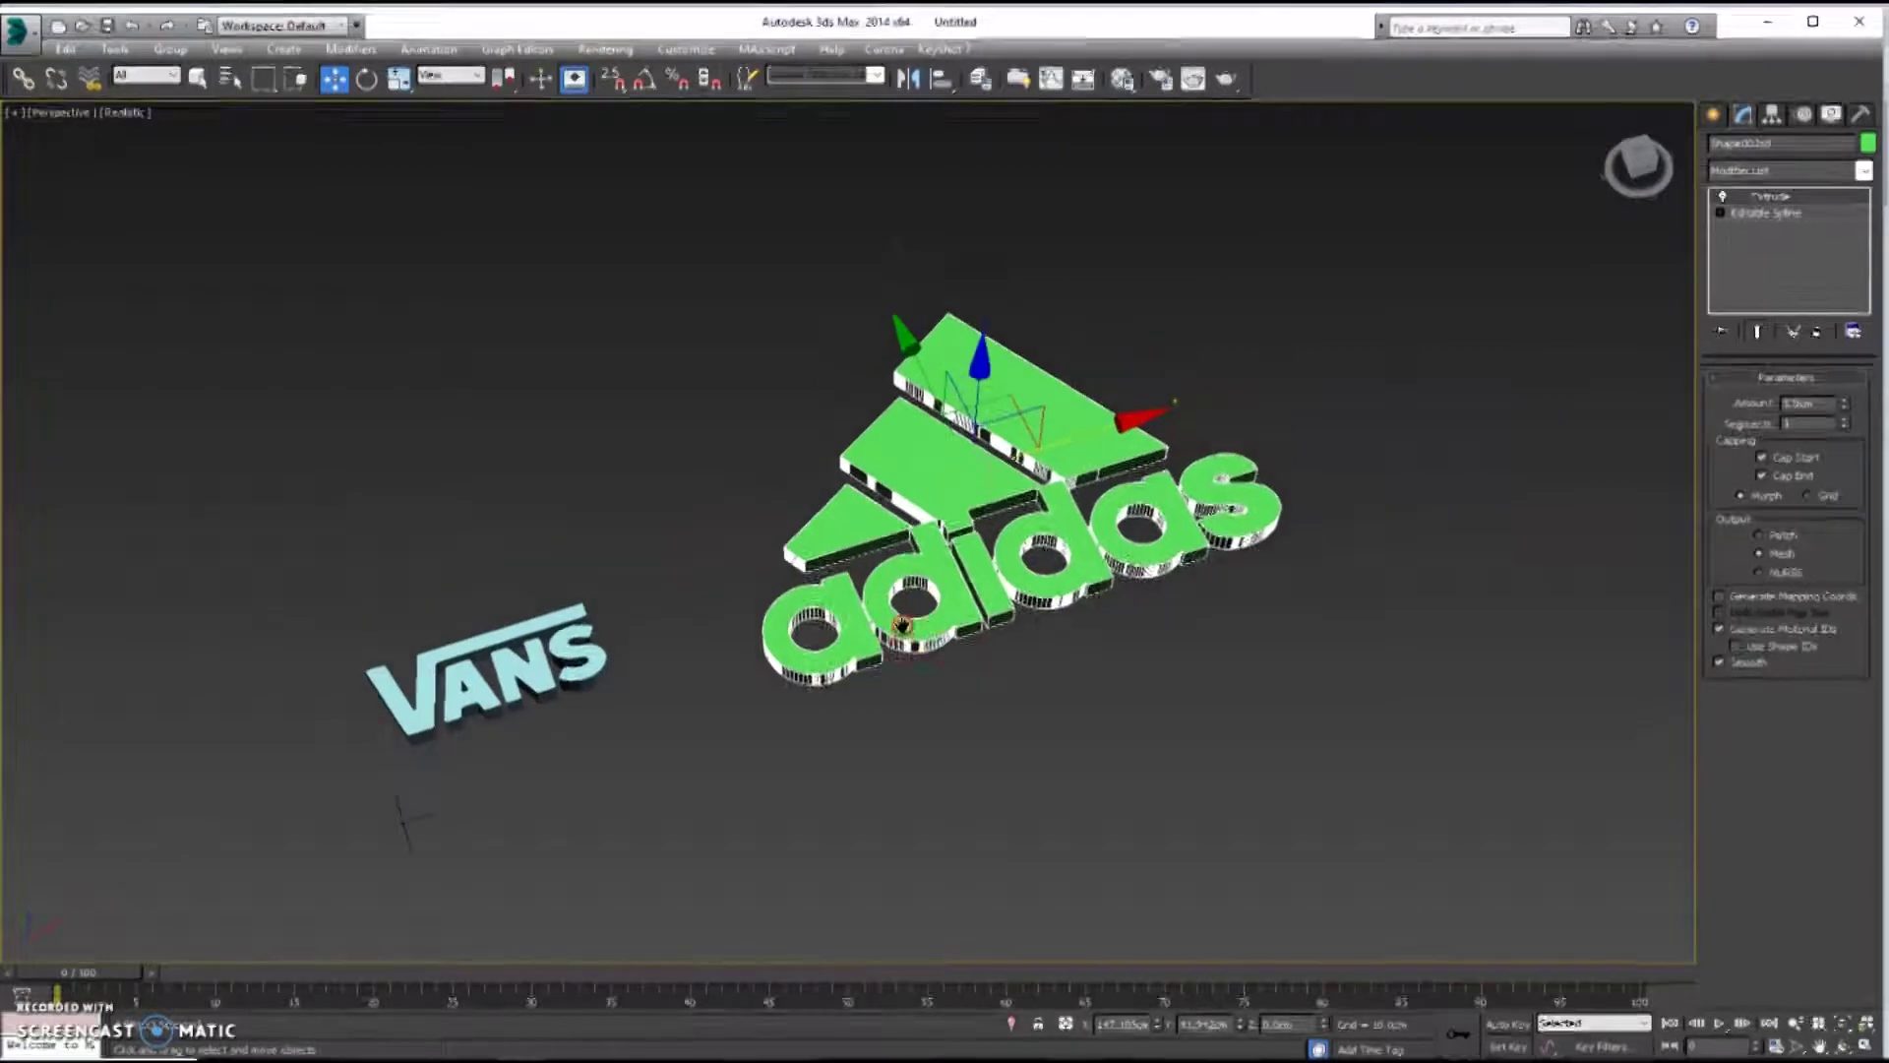
# - Import the Nike Illustrator file into the Top view, merging it with the current scene and accepting the suggested new shape name
pyautogui.hotkey('alt', 'w')
pyautogui.rightClick(551, 460)
pyautogui.hotkey('alt', 'w')
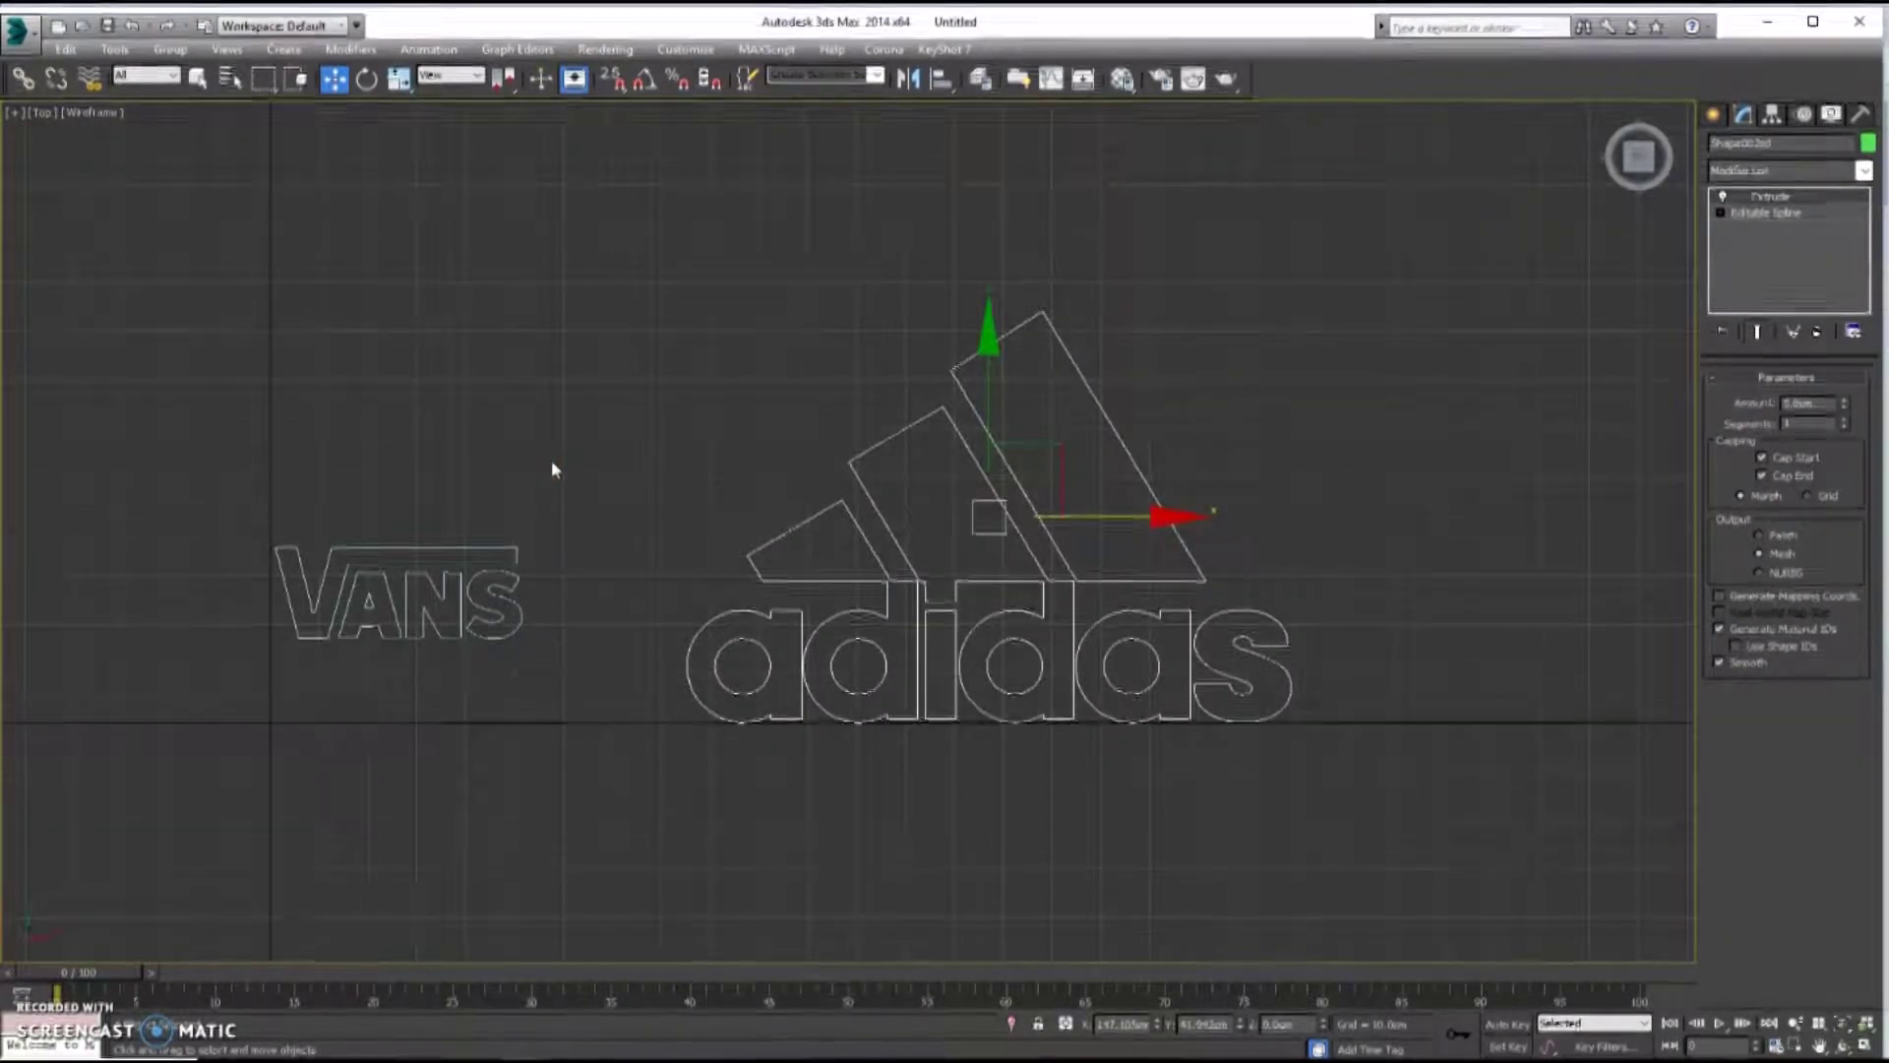
pyautogui.click(551, 616)
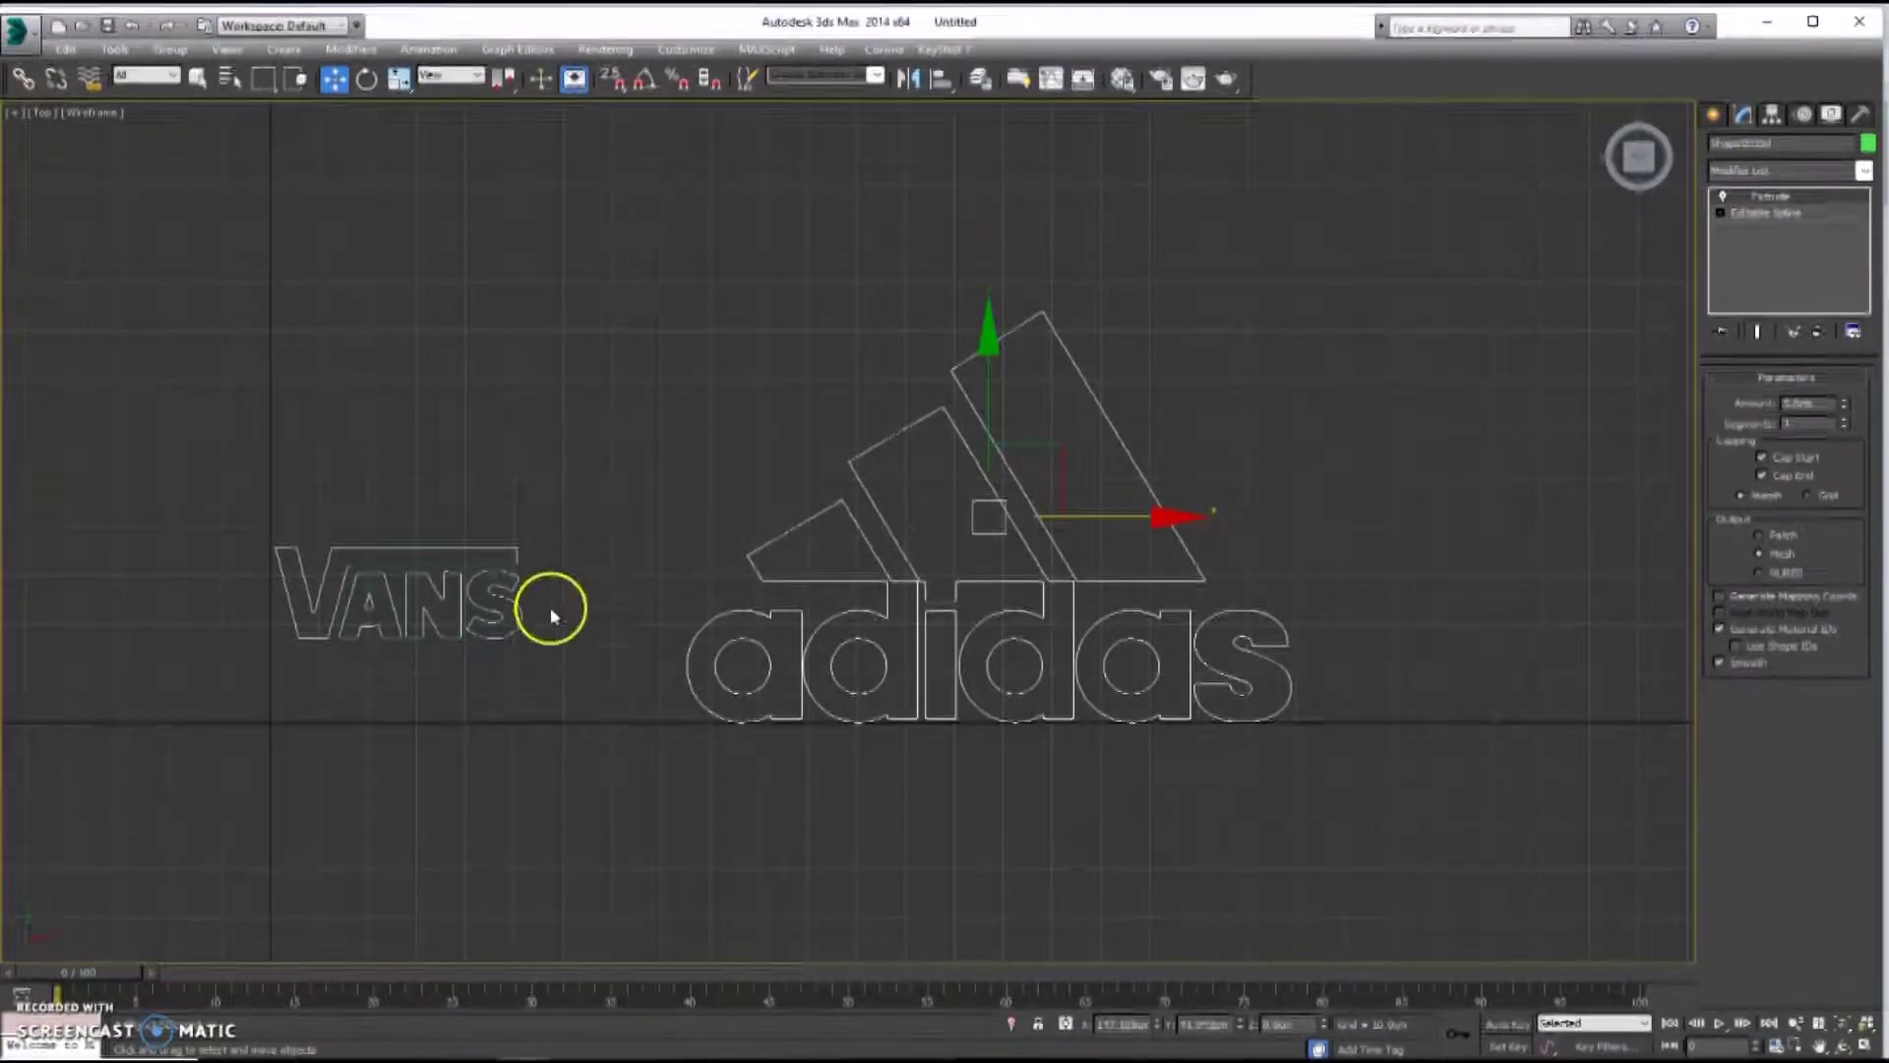
pyautogui.scroll(-3, 620, 421)
pyautogui.click(18, 29)
pyautogui.click(86, 311)
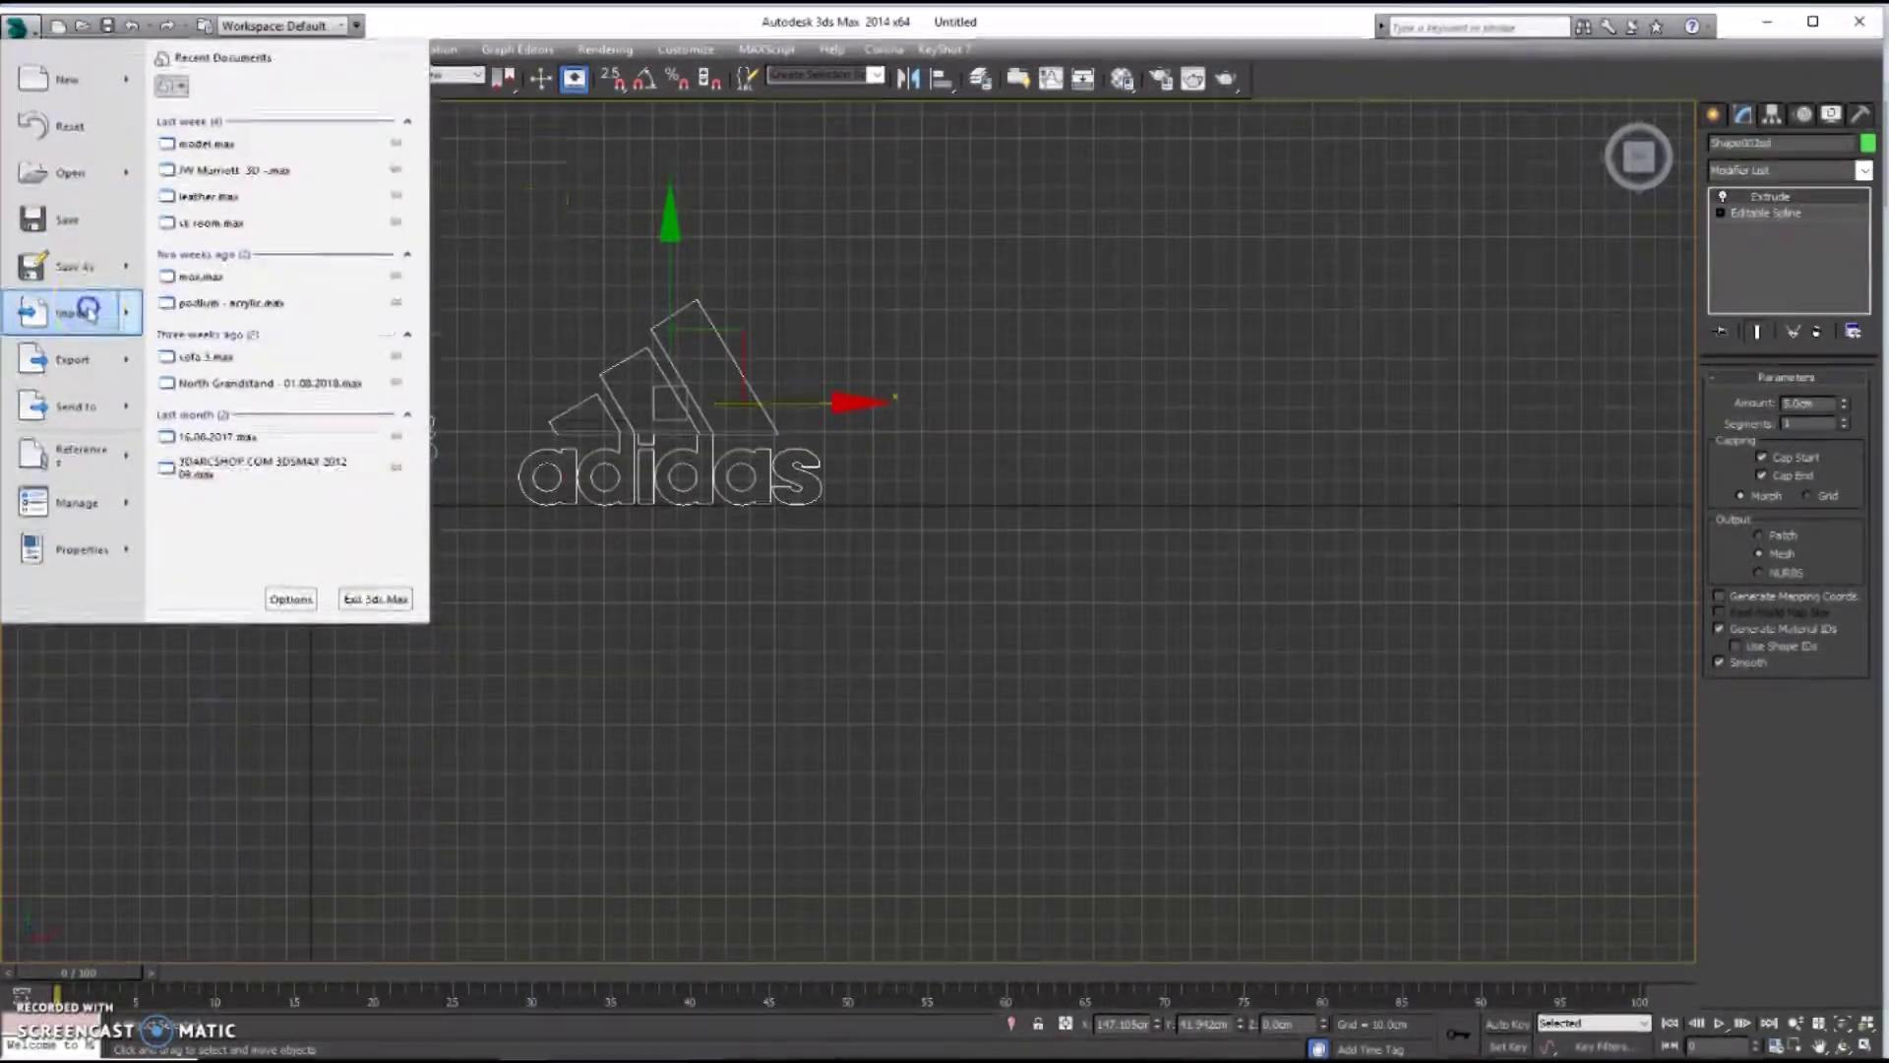
pyautogui.doubleClick(374, 175)
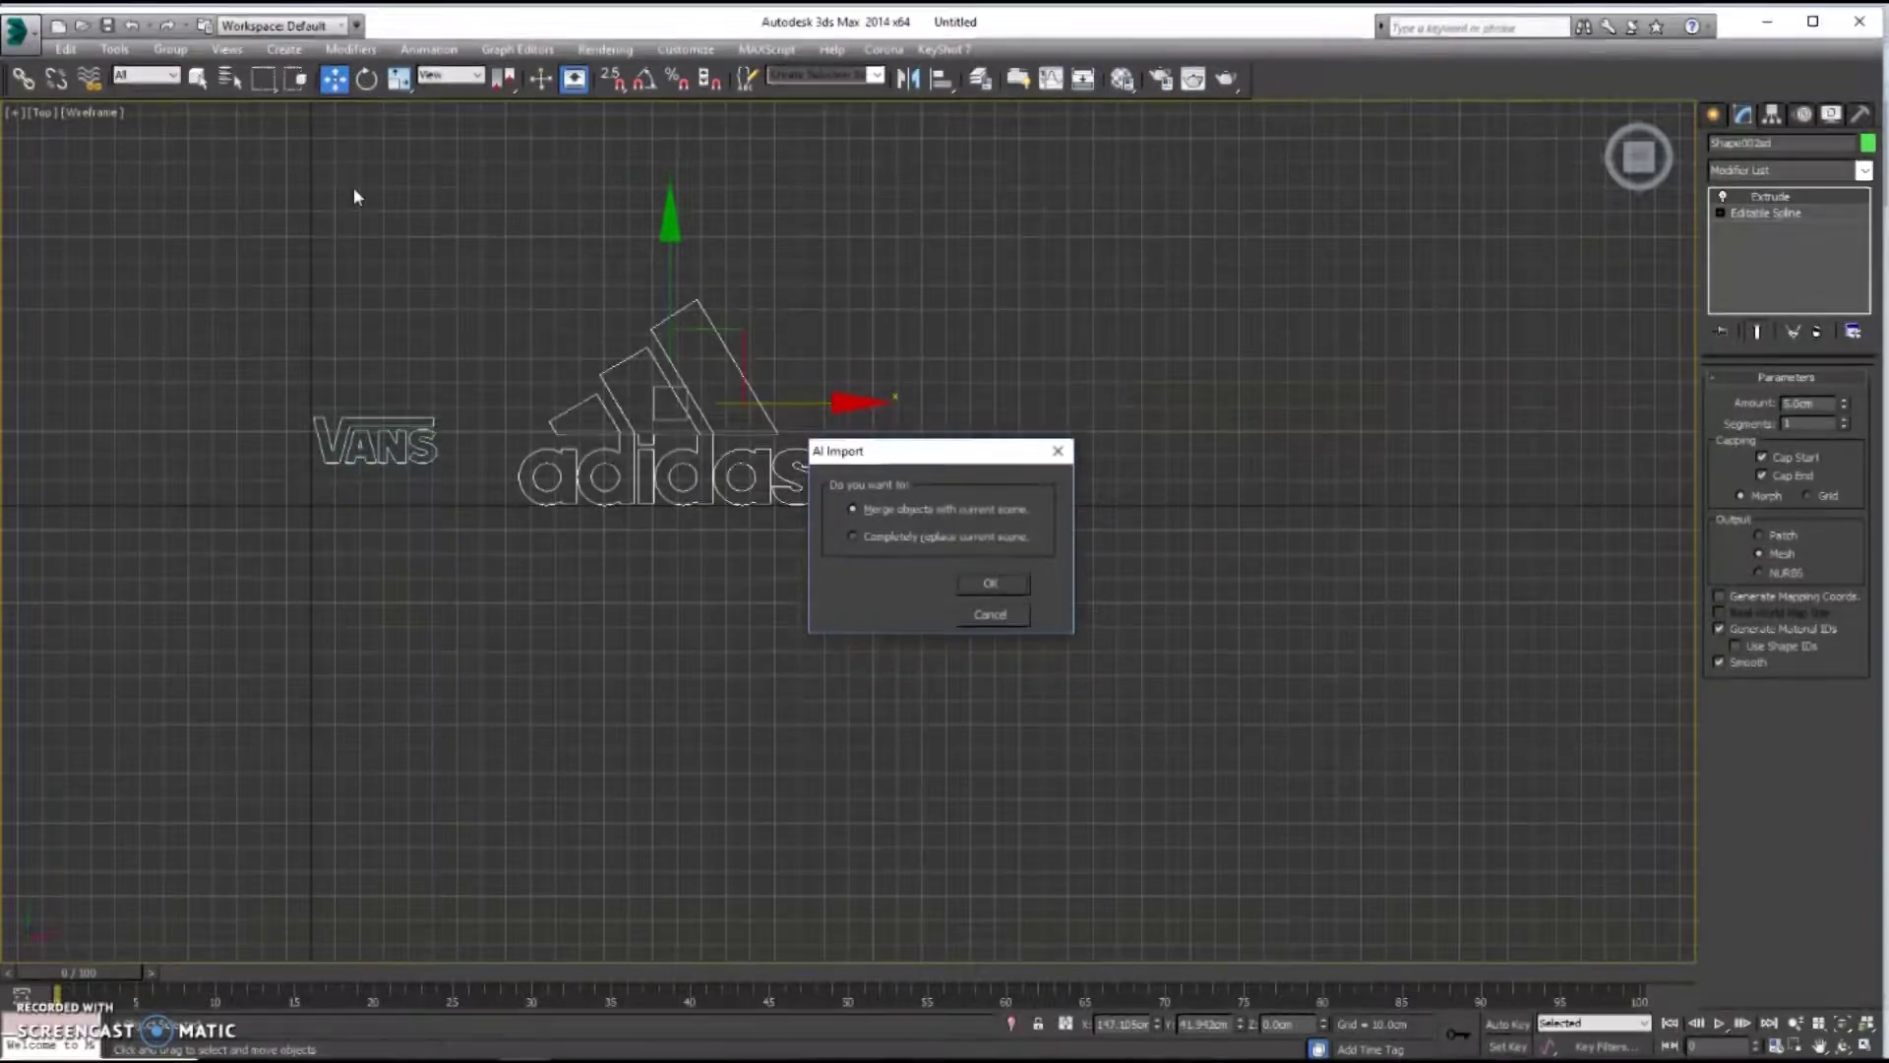
pyautogui.click(989, 585)
pyautogui.click(990, 573)
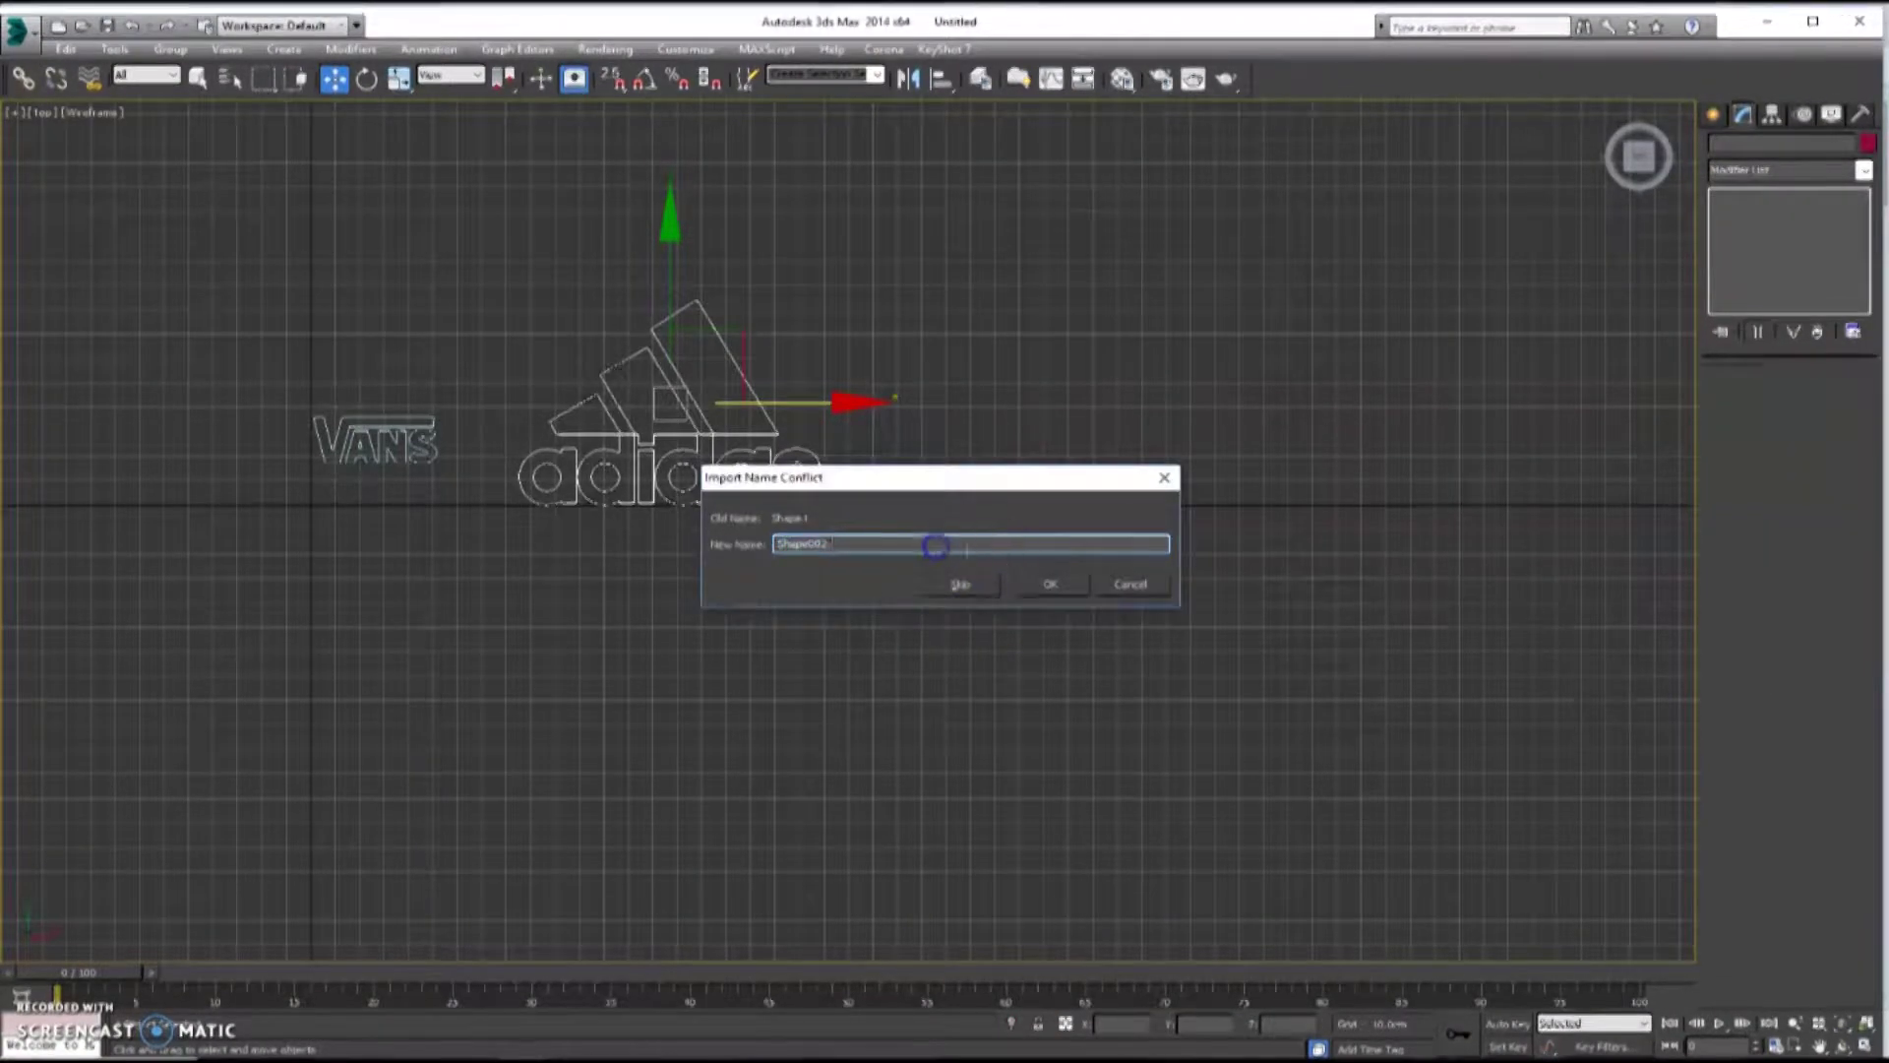
pyautogui.click(1050, 585)
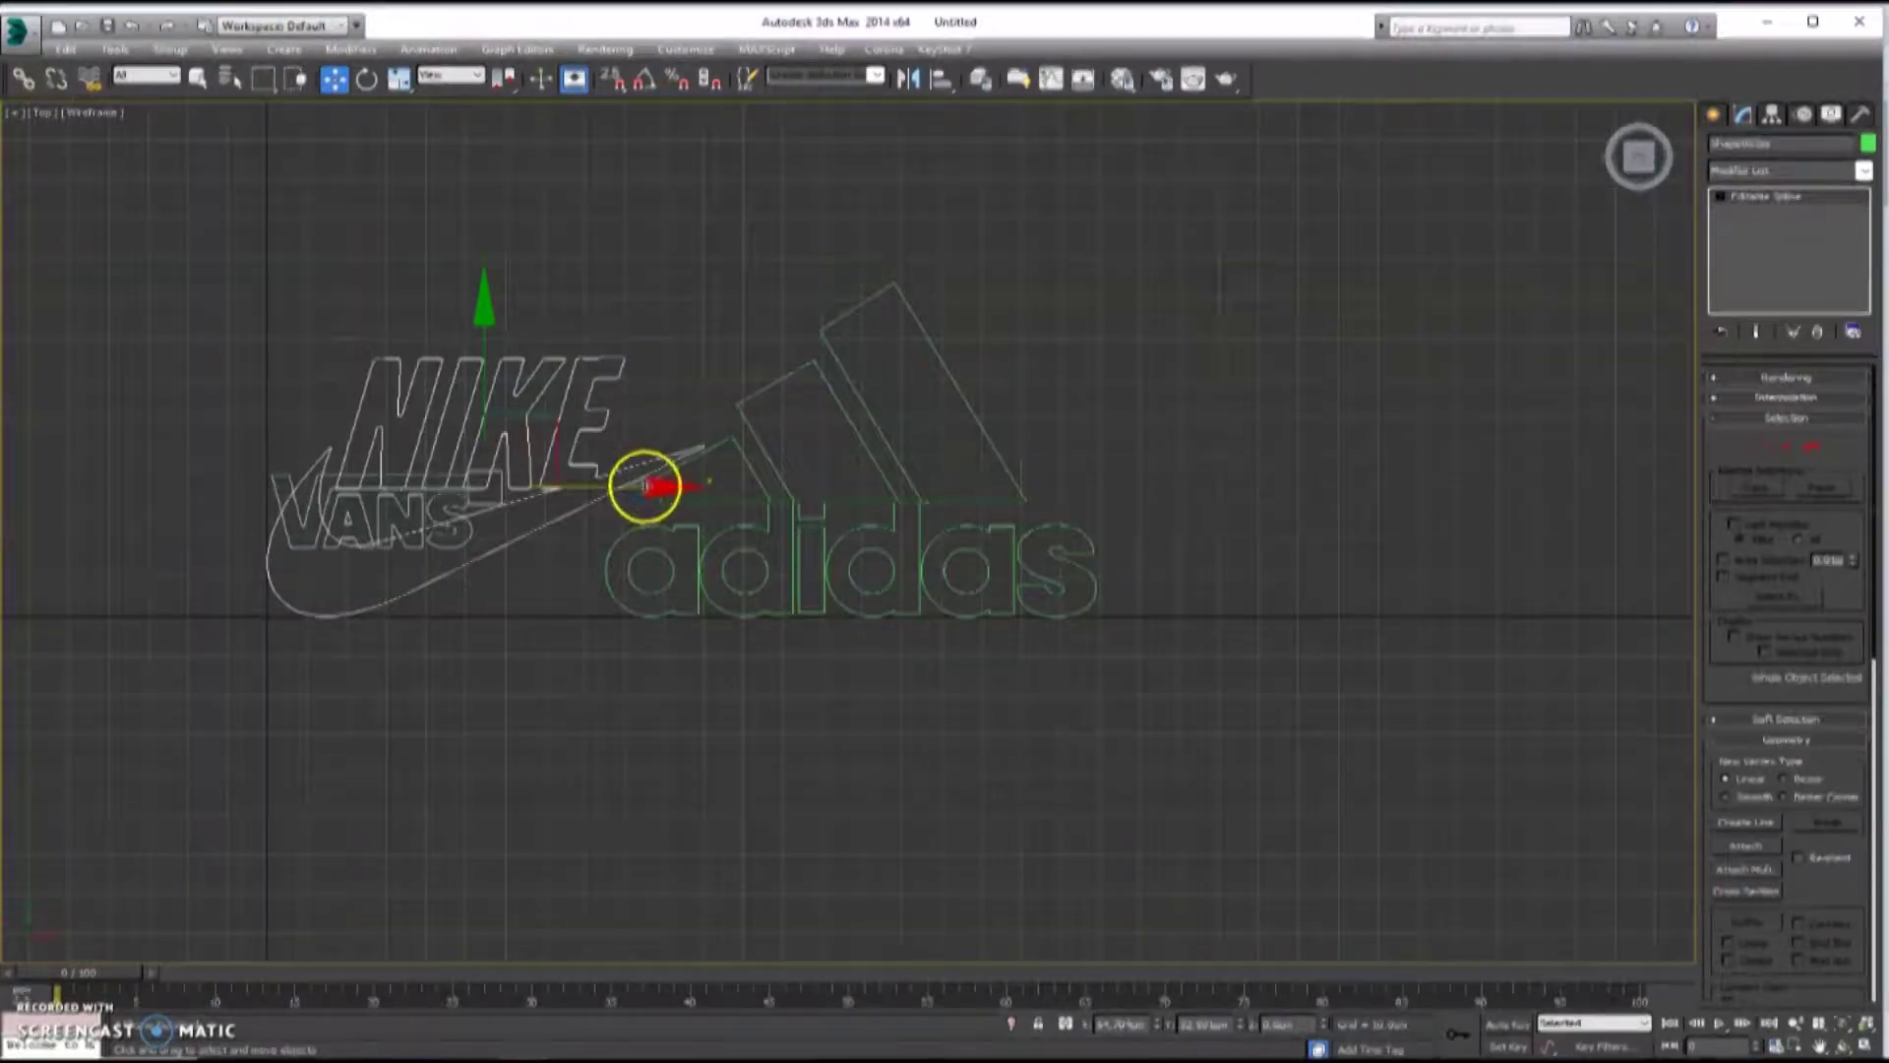
# - Move the Nike outline along X to the right of the adidas logo and add an Extrude modifier to it
pyautogui.scroll(-3, 647, 487)
pyautogui.moveTo(704, 489); pyautogui.dragTo(1055, 489)
pyautogui.scroll(2, 935, 489)
pyautogui.click(1753, 171)
pyautogui.press('e')
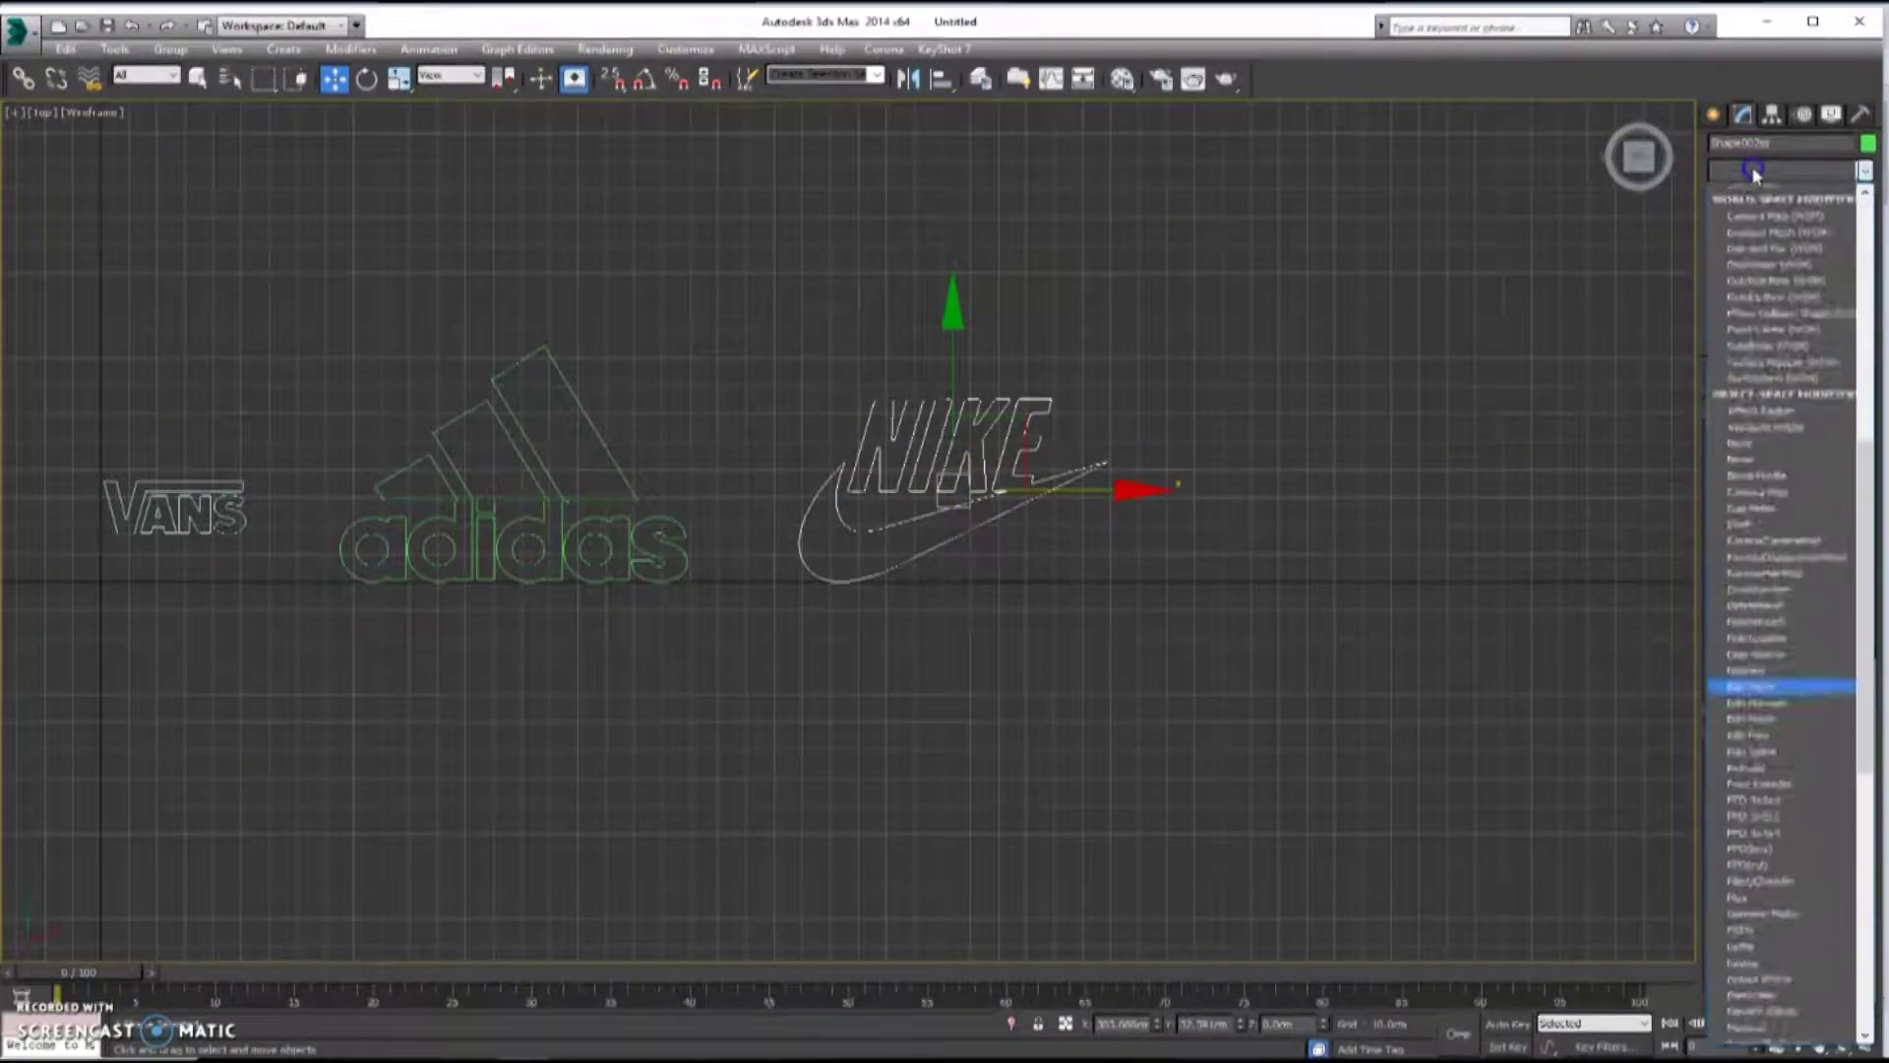
pyautogui.click(1749, 377)
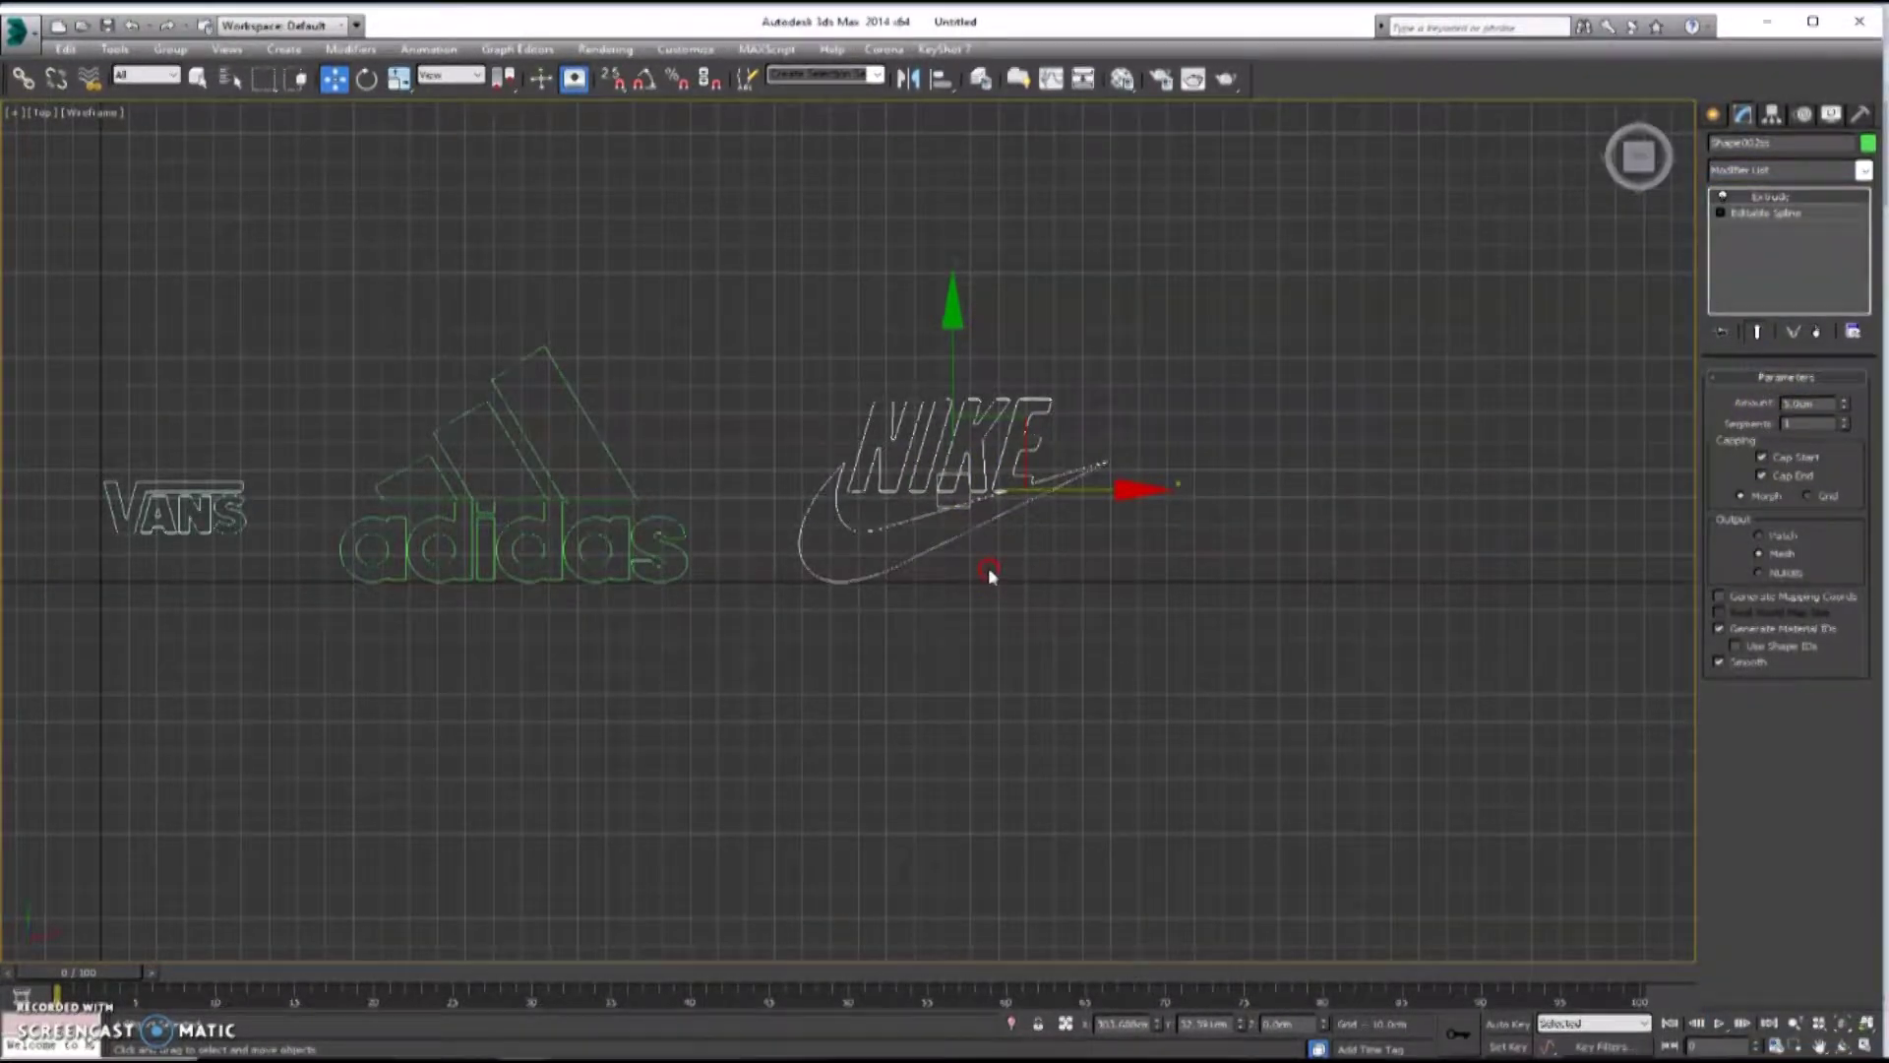
# - Deselect the Nike logo and import the Puma Illustrator file, merging it with the current scene under the suggested new shape name
pyautogui.scroll(-3, 989, 574)
pyautogui.click(529, 449)
pyautogui.click(21, 35)
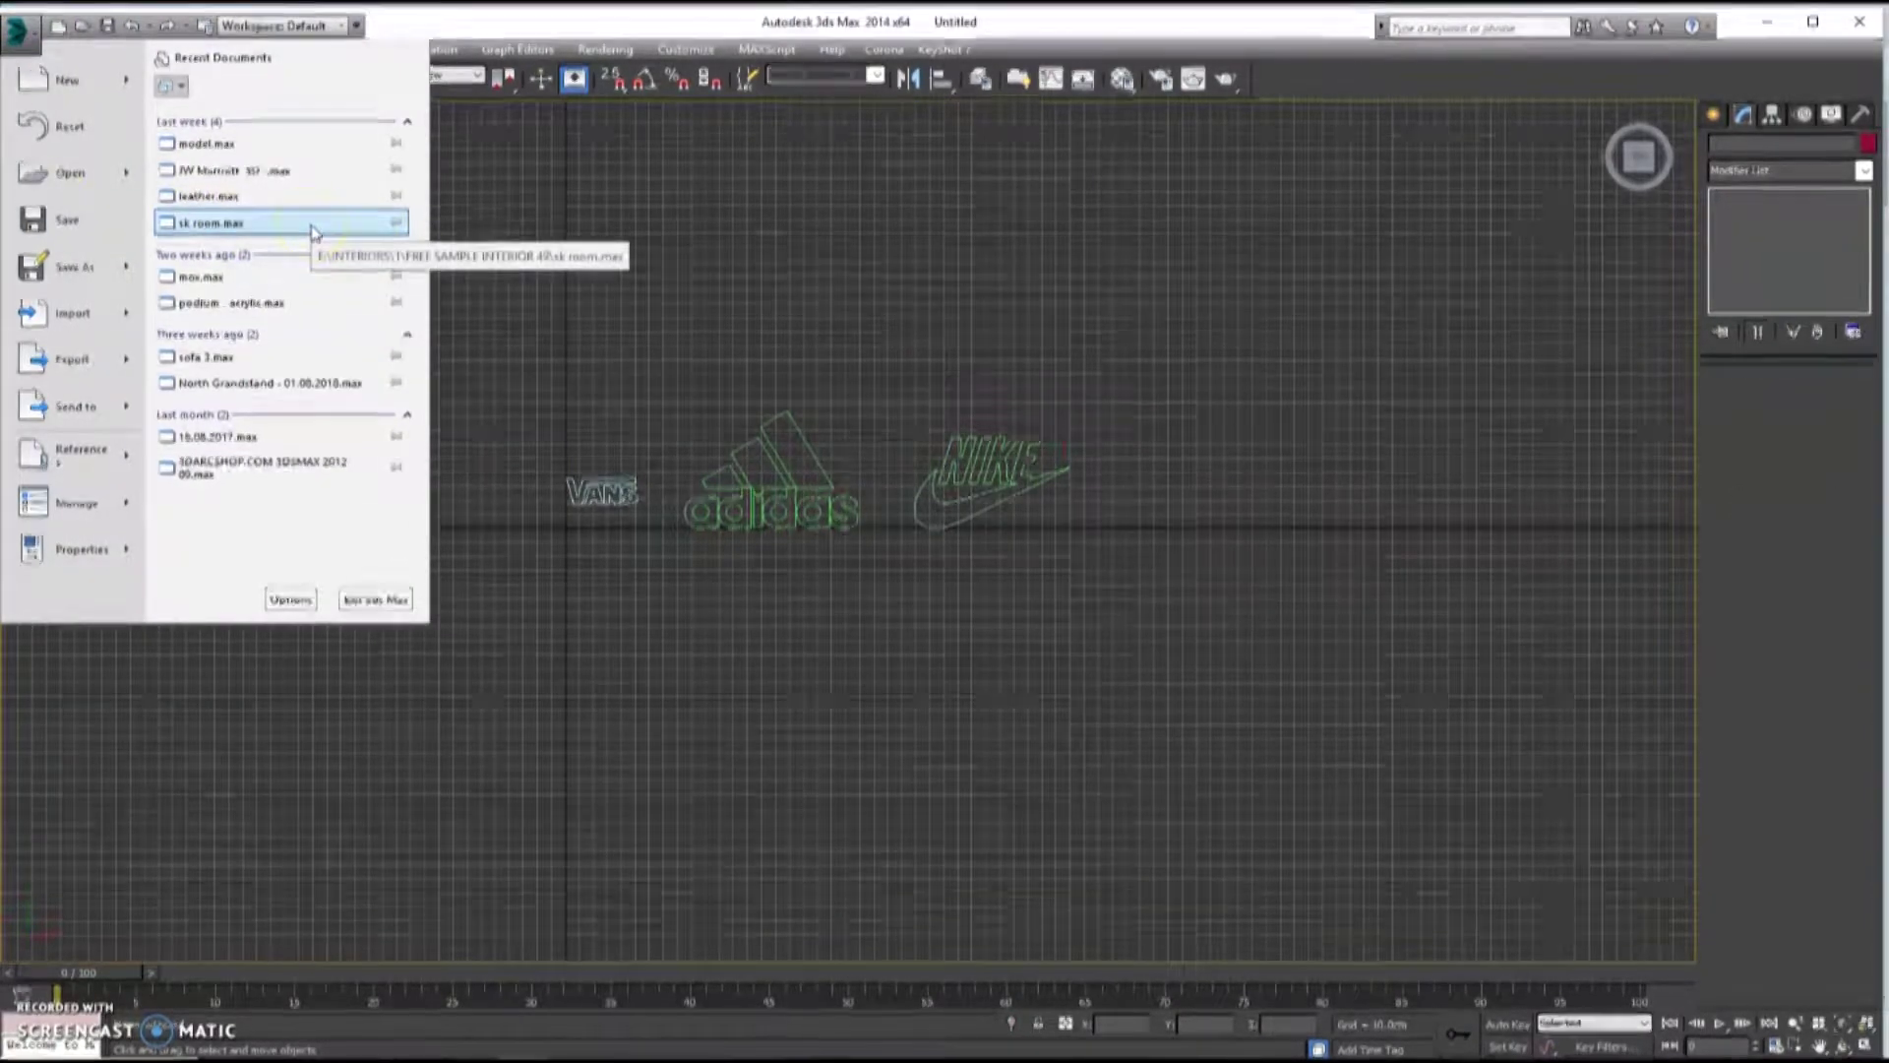
pyautogui.click(91, 311)
pyautogui.doubleClick(486, 172)
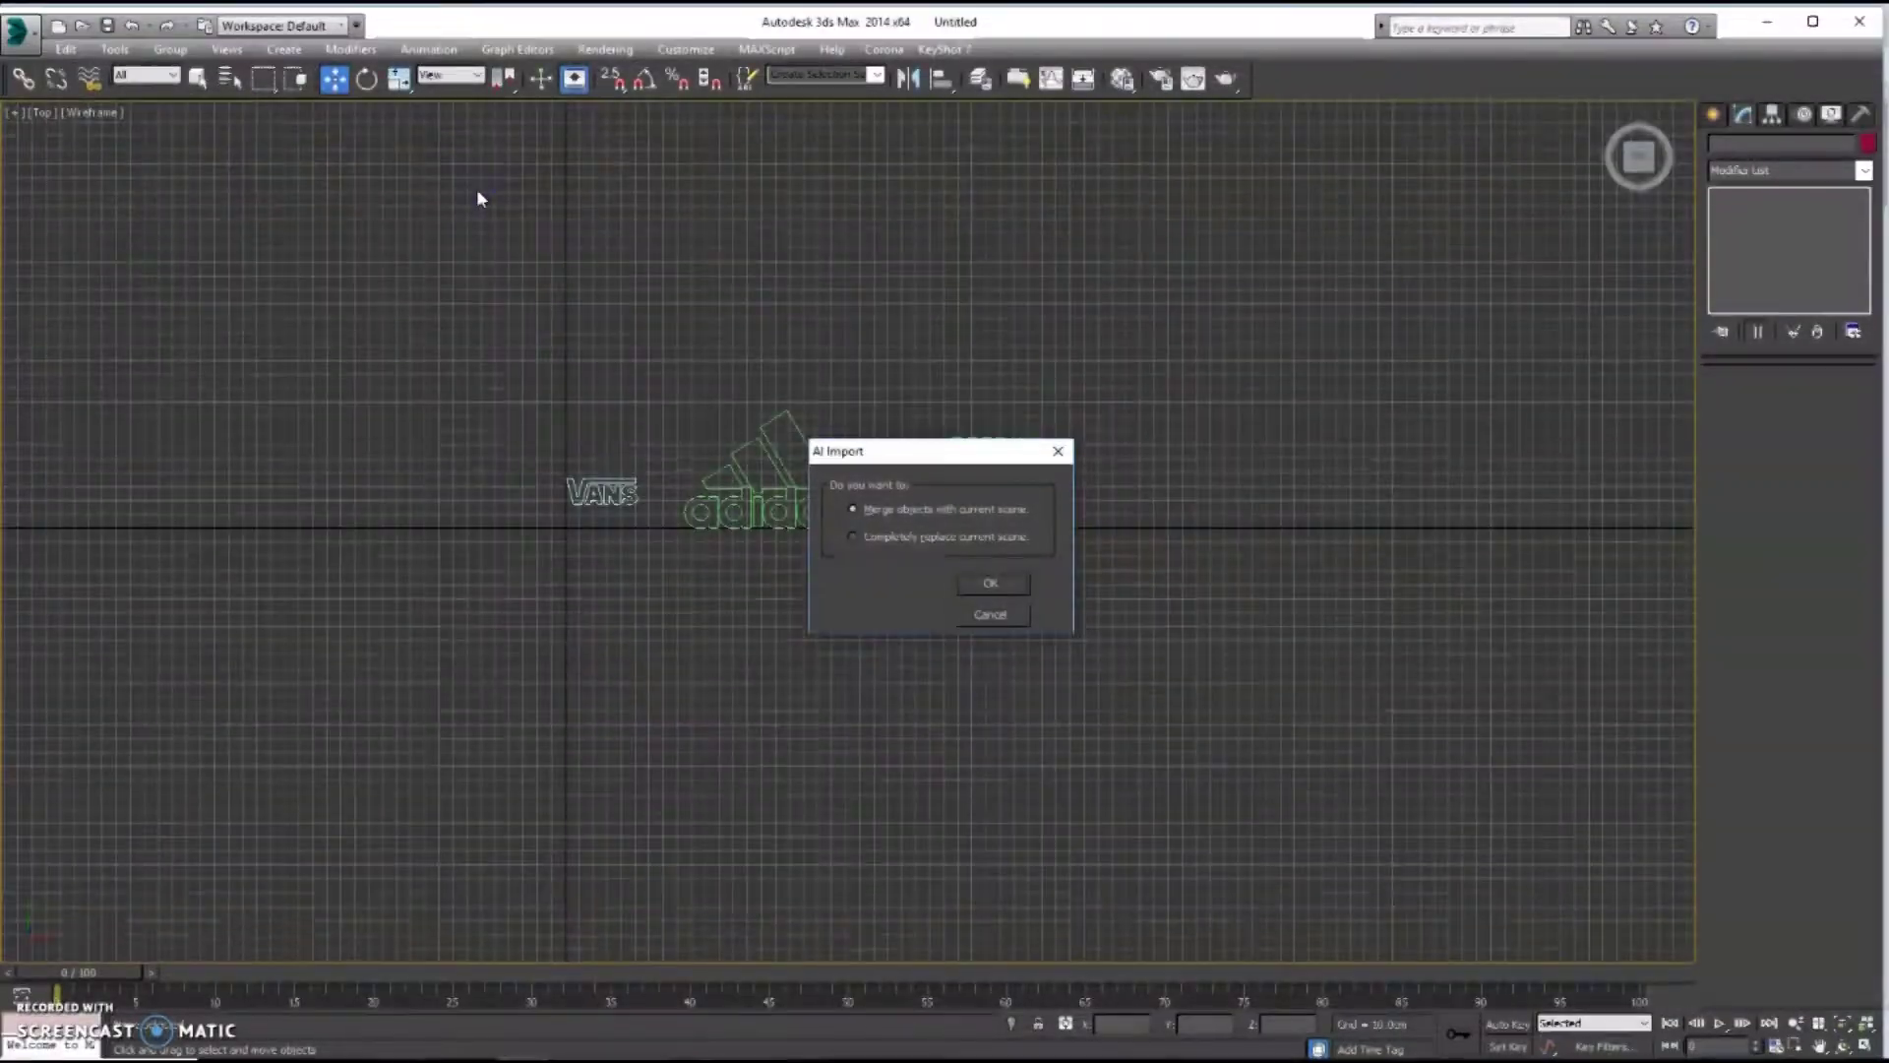
pyautogui.click(482, 190)
pyautogui.click(990, 583)
pyautogui.click(992, 574)
pyautogui.click(1049, 584)
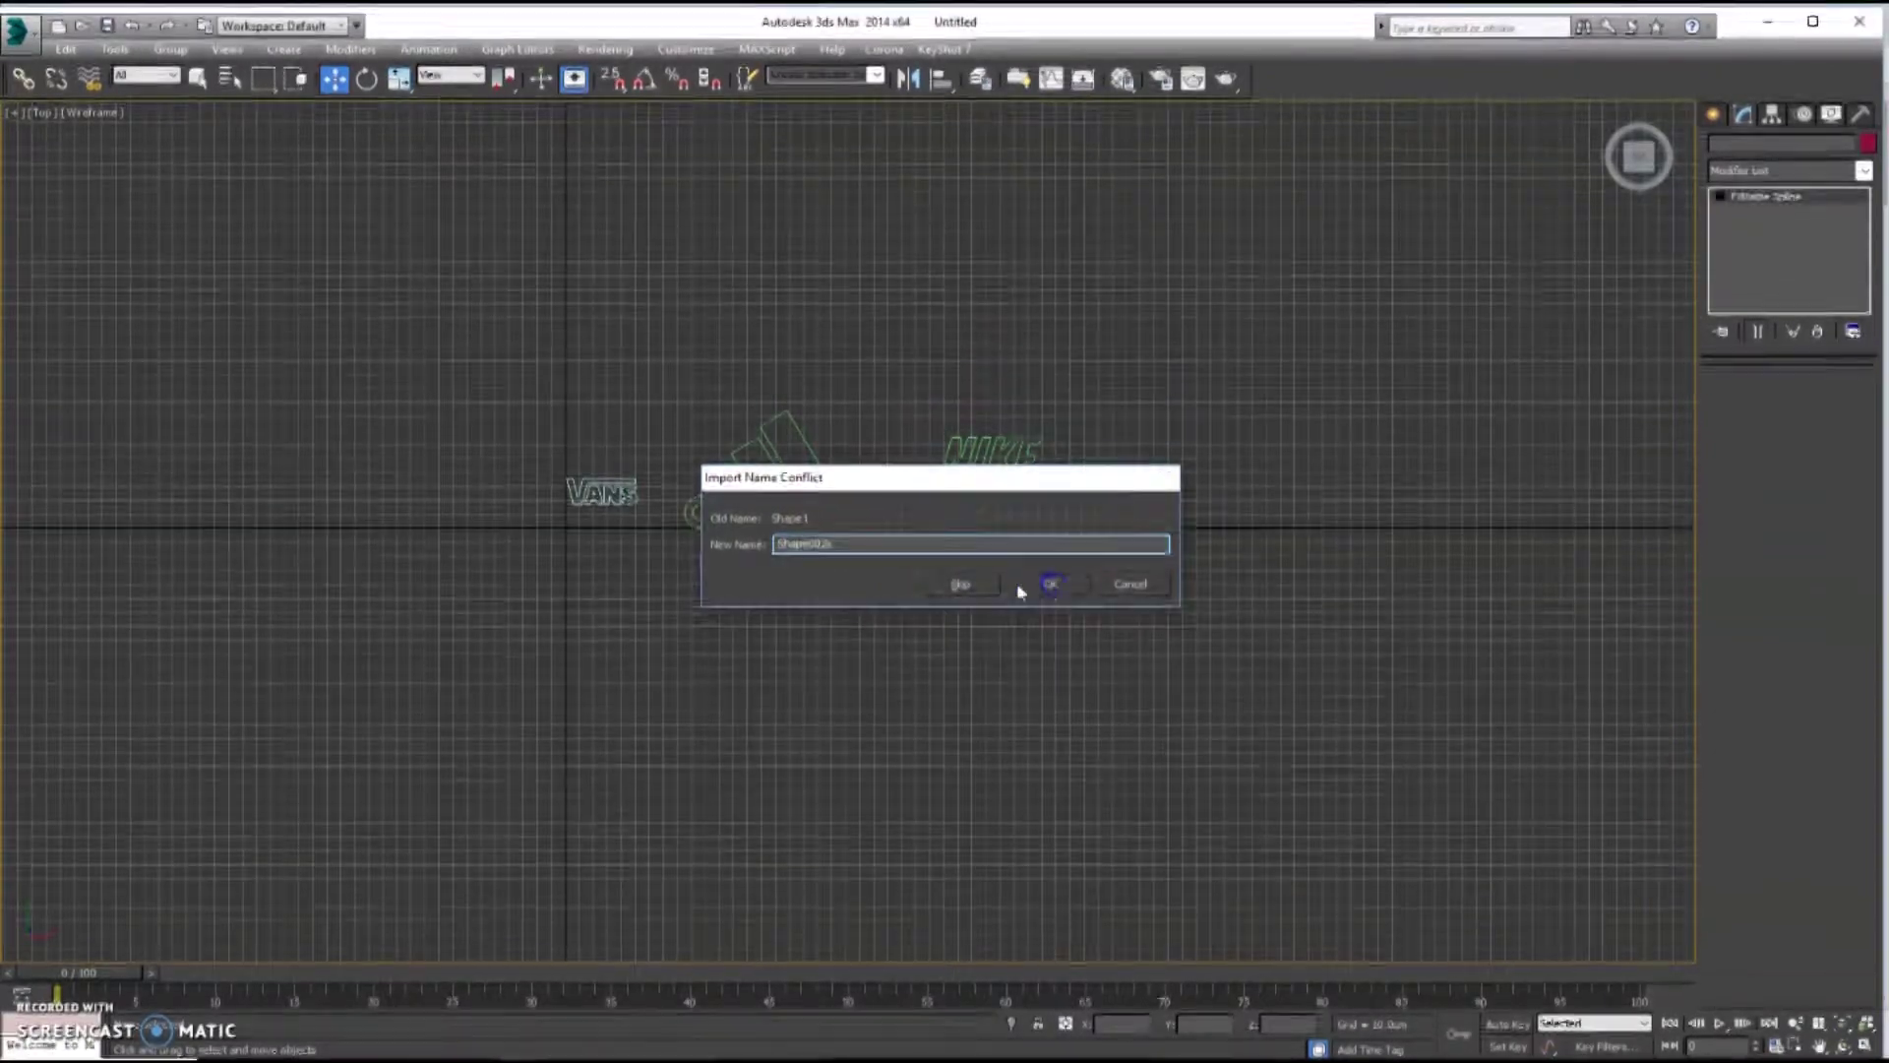
# - Move the Puma outline along X to about 433 cm so it sits to the right of the Nike logo
pyautogui.press('z')
pyautogui.scroll(-14, 717, 489)
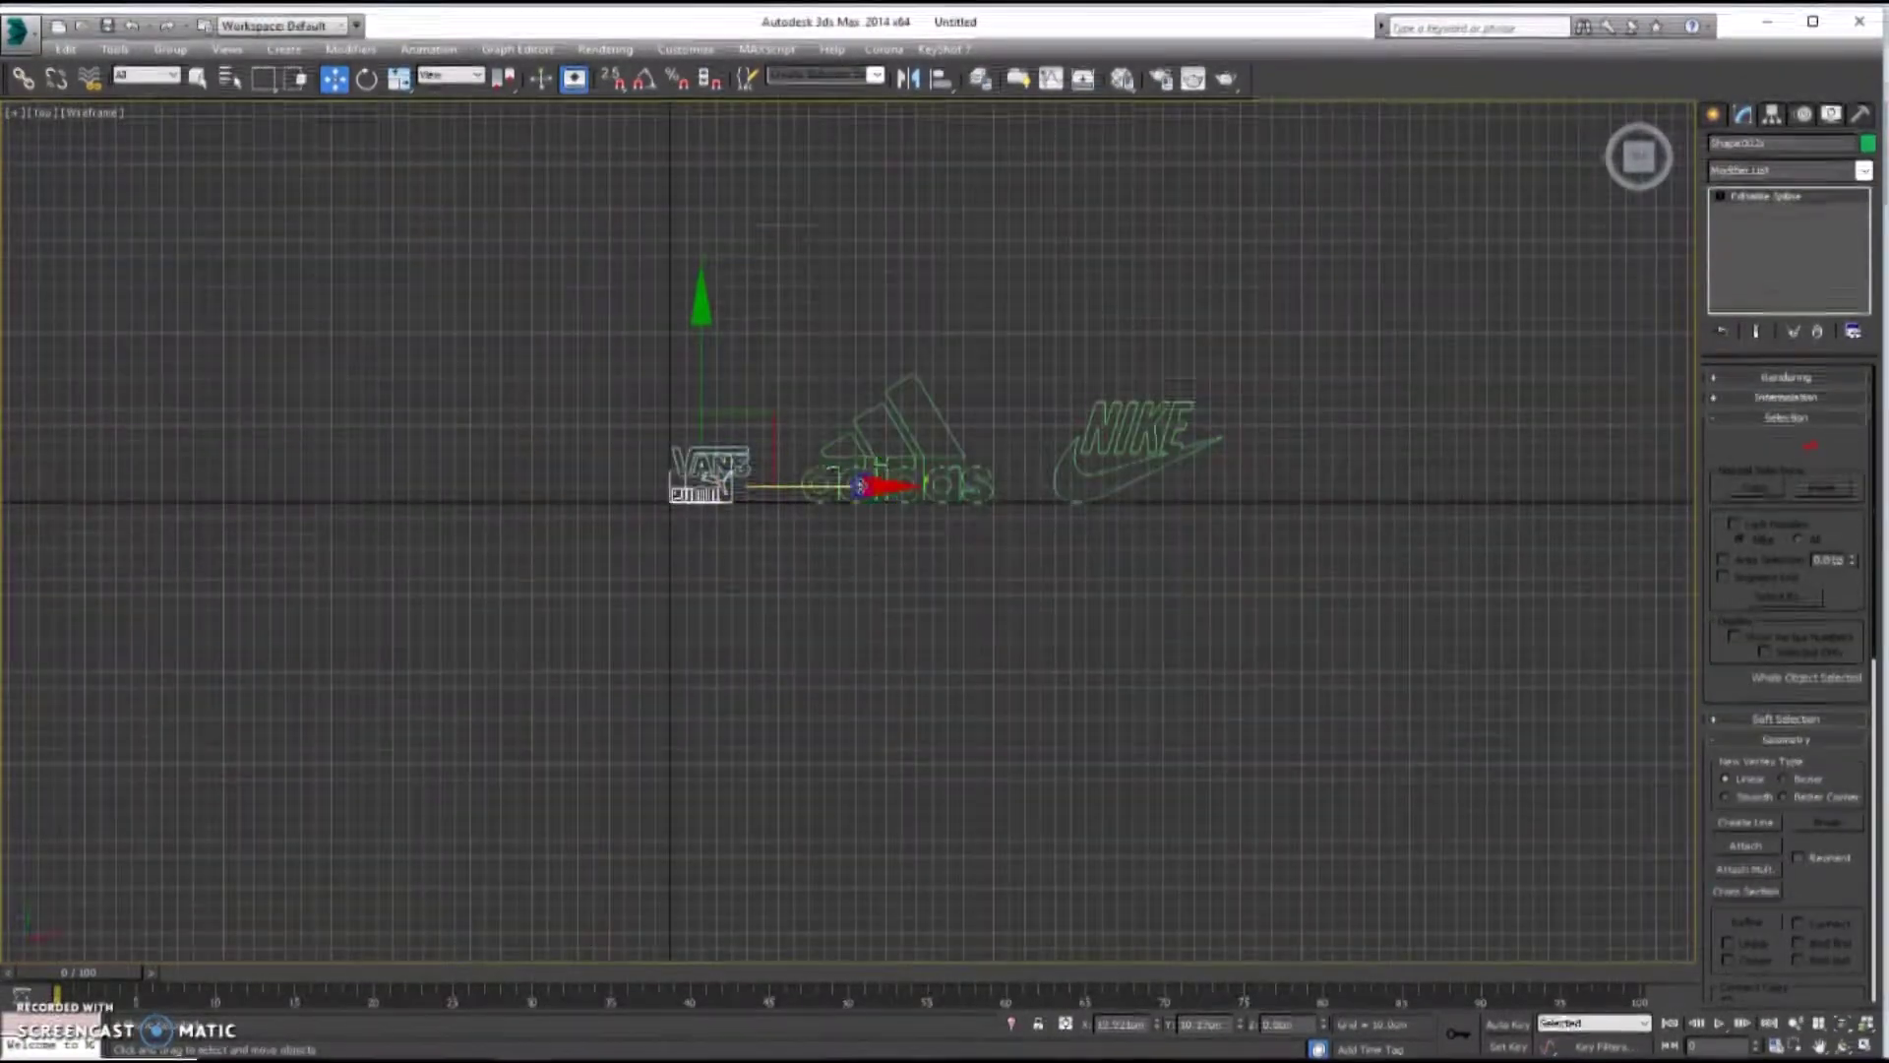
pyautogui.scroll(9, 1291, 522)
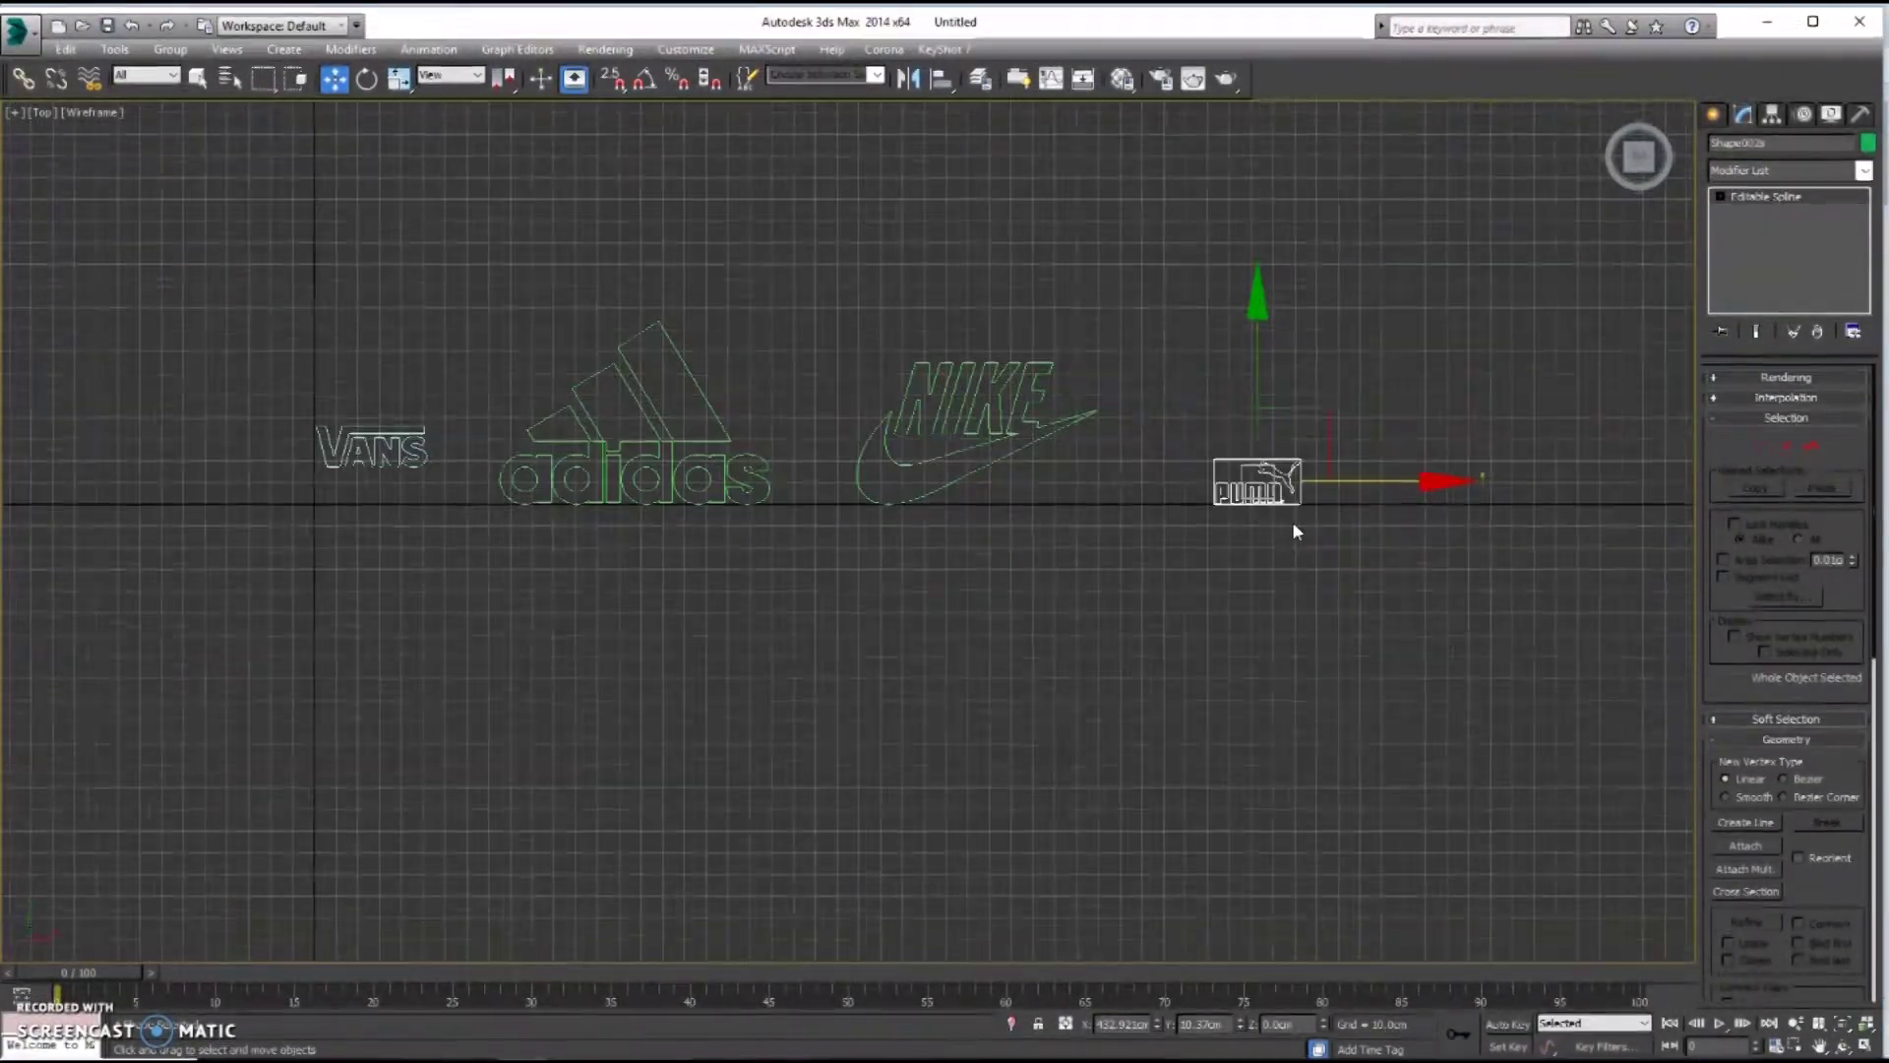
# - Add an Extrude modifier to the Puma outline in the Perspective view
pyautogui.click(1746, 170)
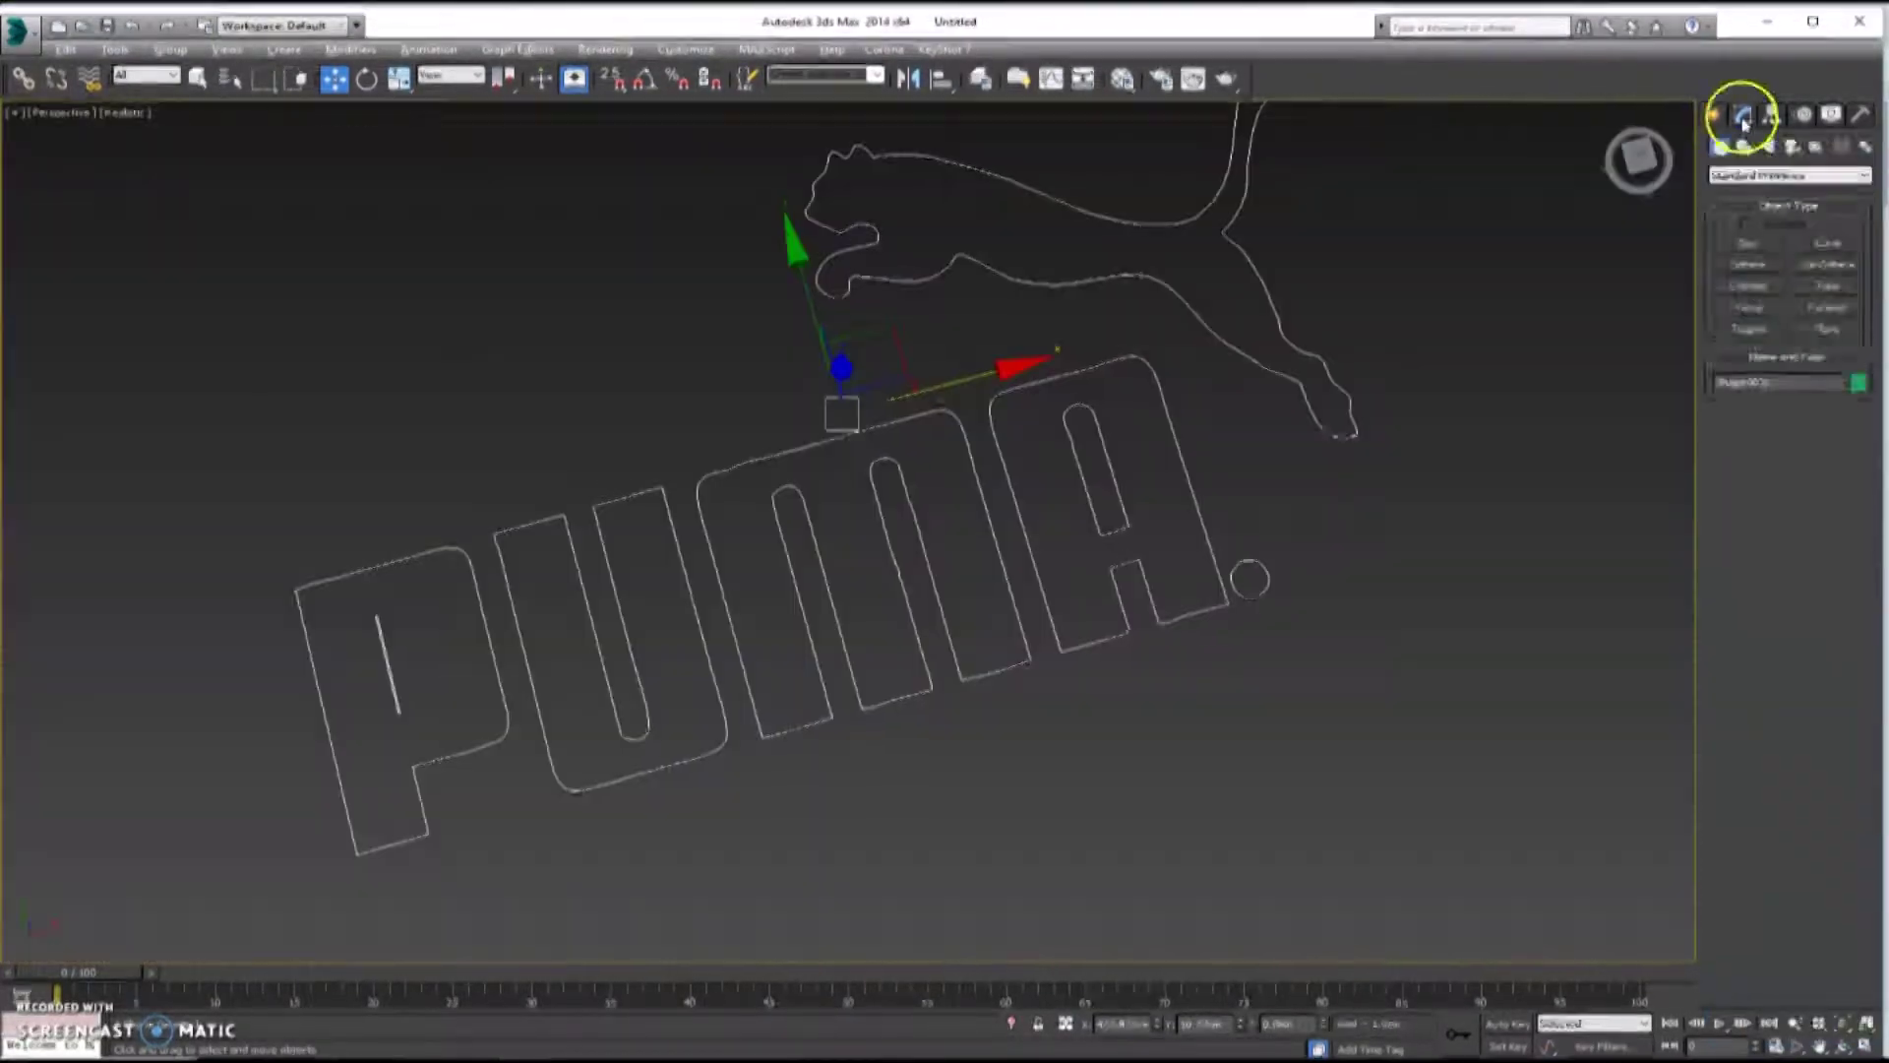
pyautogui.click(1744, 118)
pyautogui.click(1762, 169)
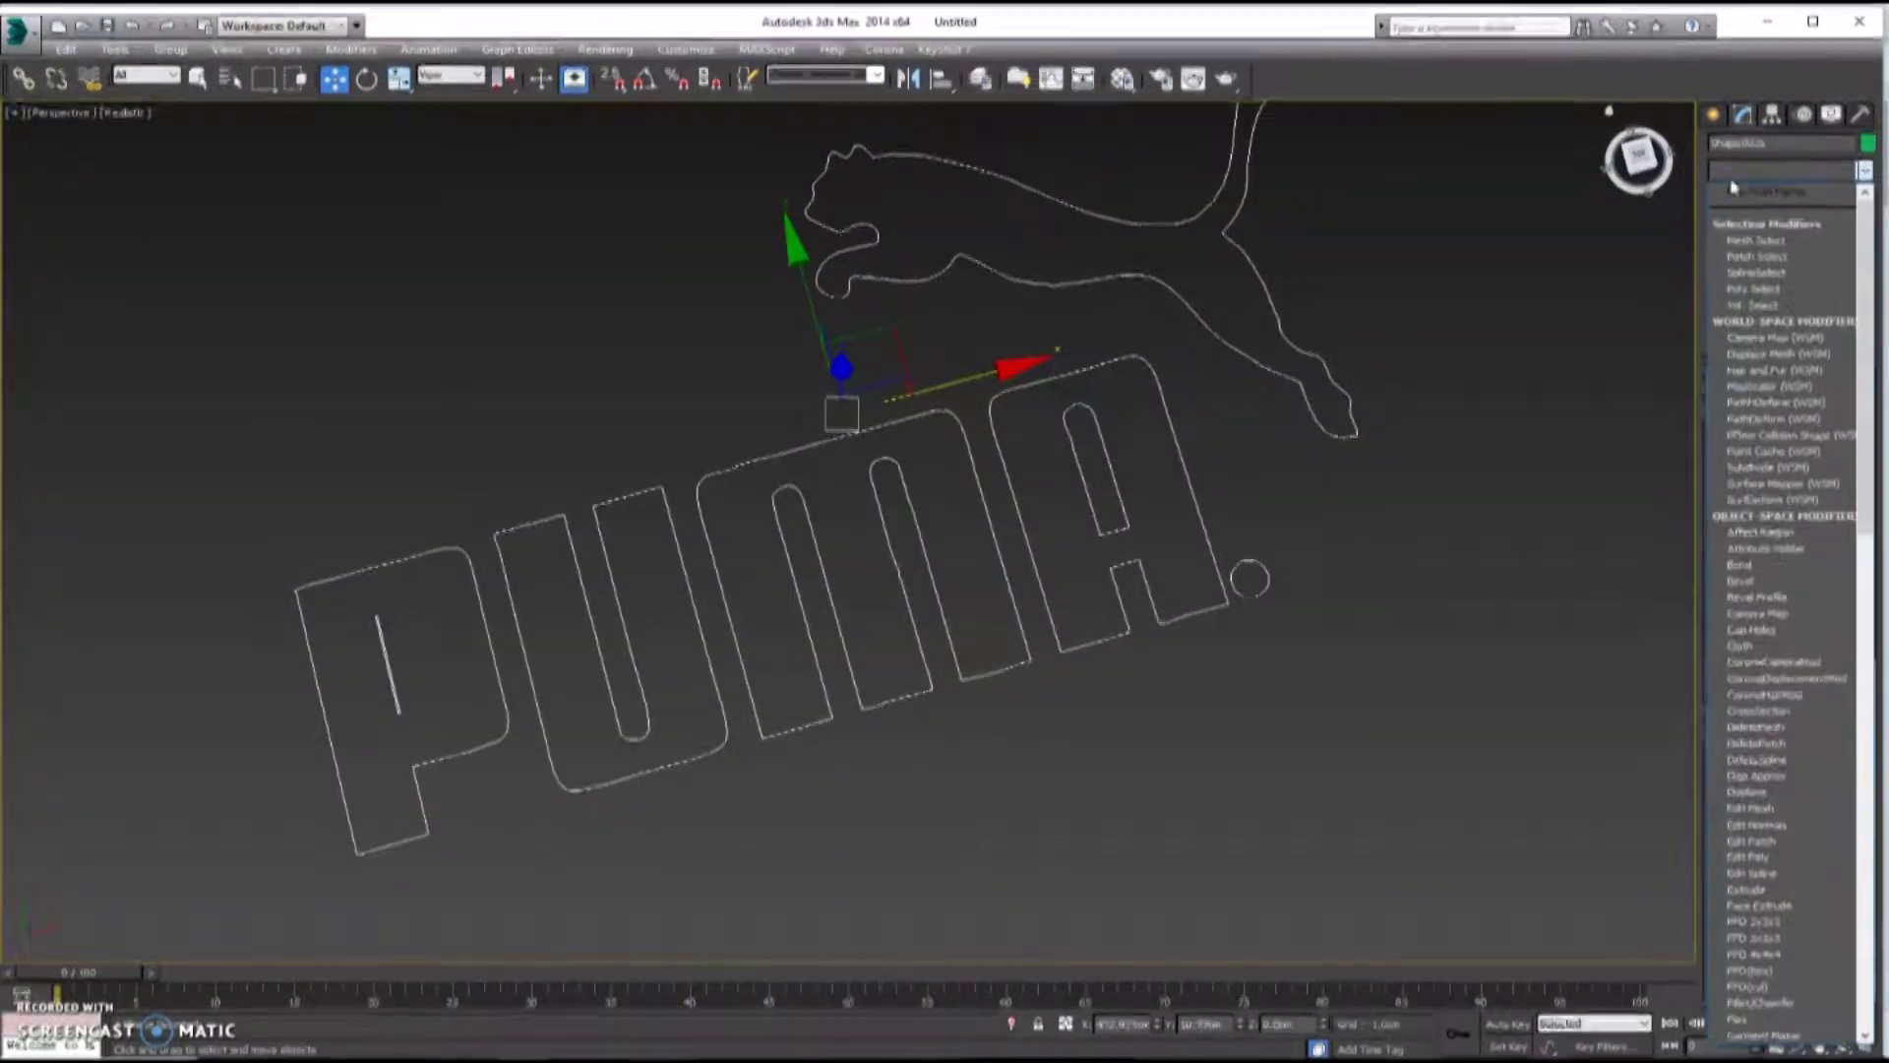
pyautogui.press('x')
pyautogui.press('Return')
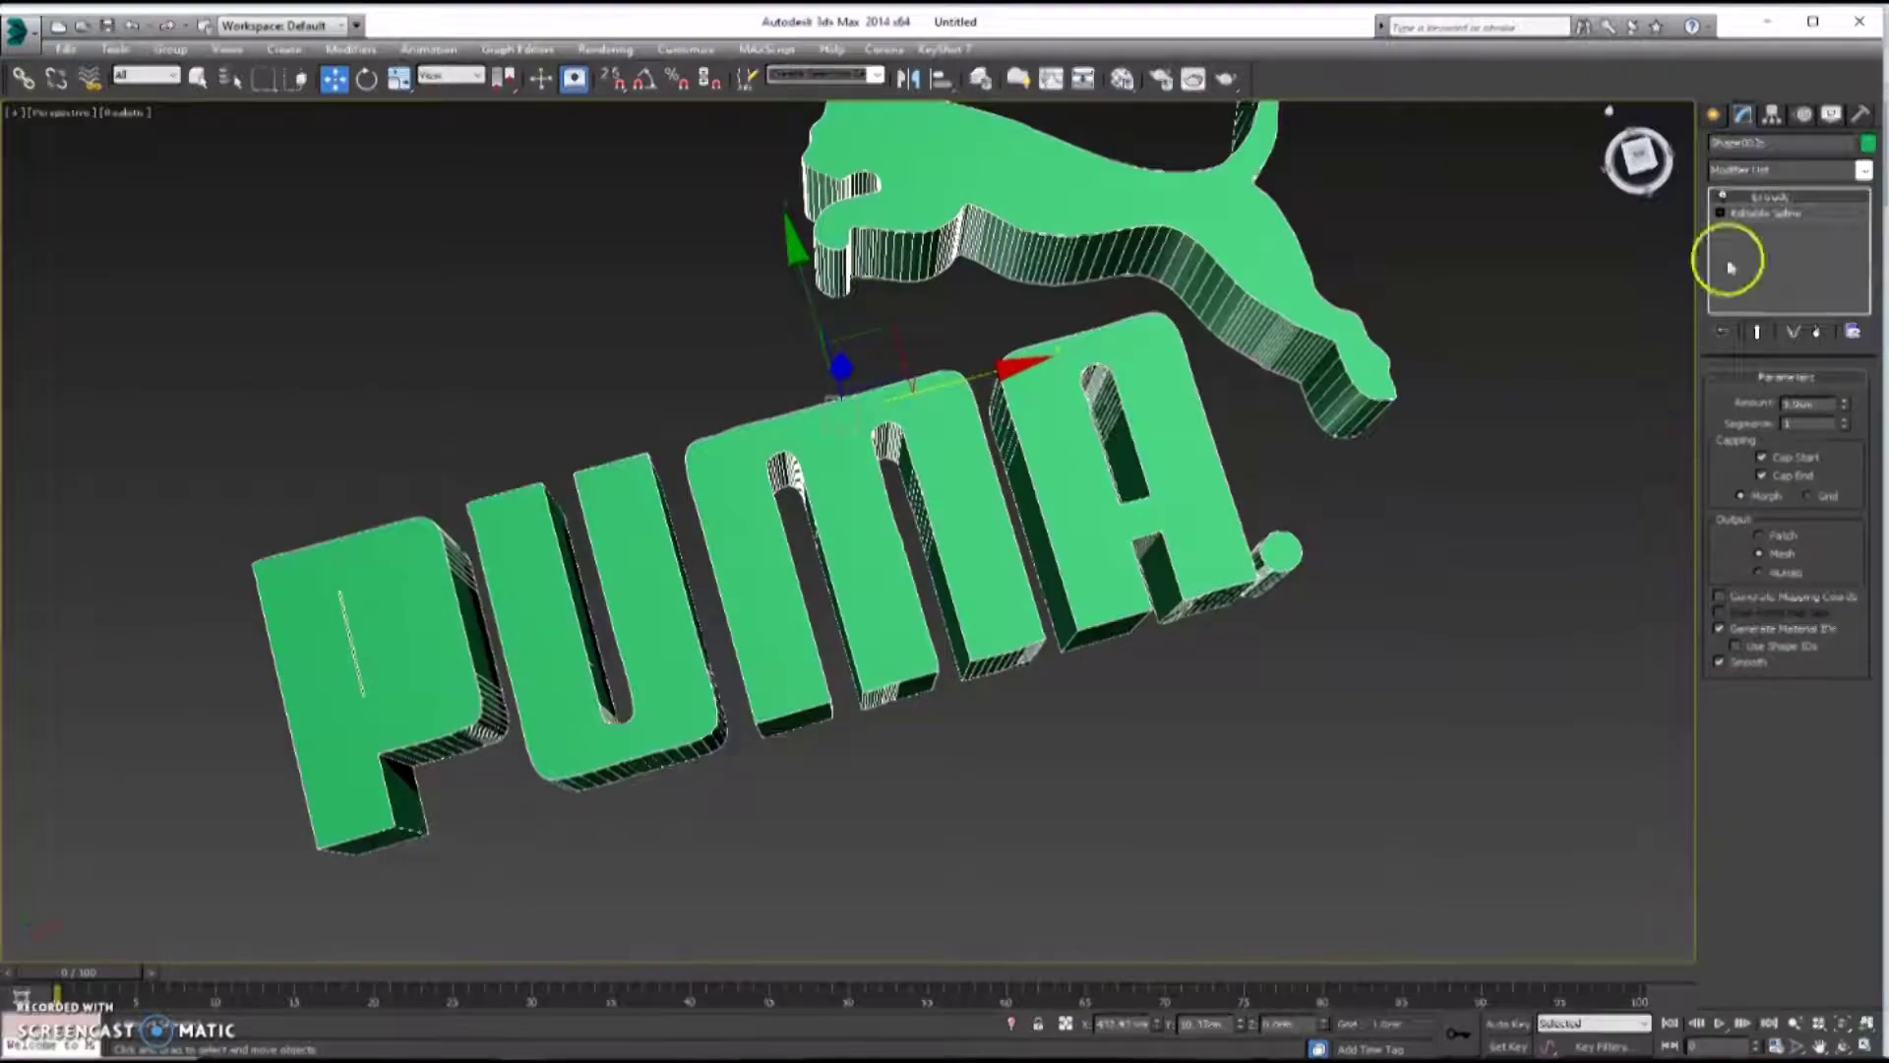
# - Widen the narrow slot inside the Puma logo's P by moving its two right-hand spline vertices along X in the Top view
pyautogui.scroll(-3, 956, 604)
pyautogui.keyDown('alt'); pyautogui.moveTo(955, 603); pyautogui.dragTo(337, 616, button='middle'); pyautogui.keyUp('alt')
pyautogui.scroll(7, 531, 442)
pyautogui.hotkey('alt', 'w')
pyautogui.moveTo(644, 433); pyautogui.dragTo(603, 432, button='middle')
pyautogui.hotkey('alt', 'w')
pyautogui.scroll(8, 979, 662)
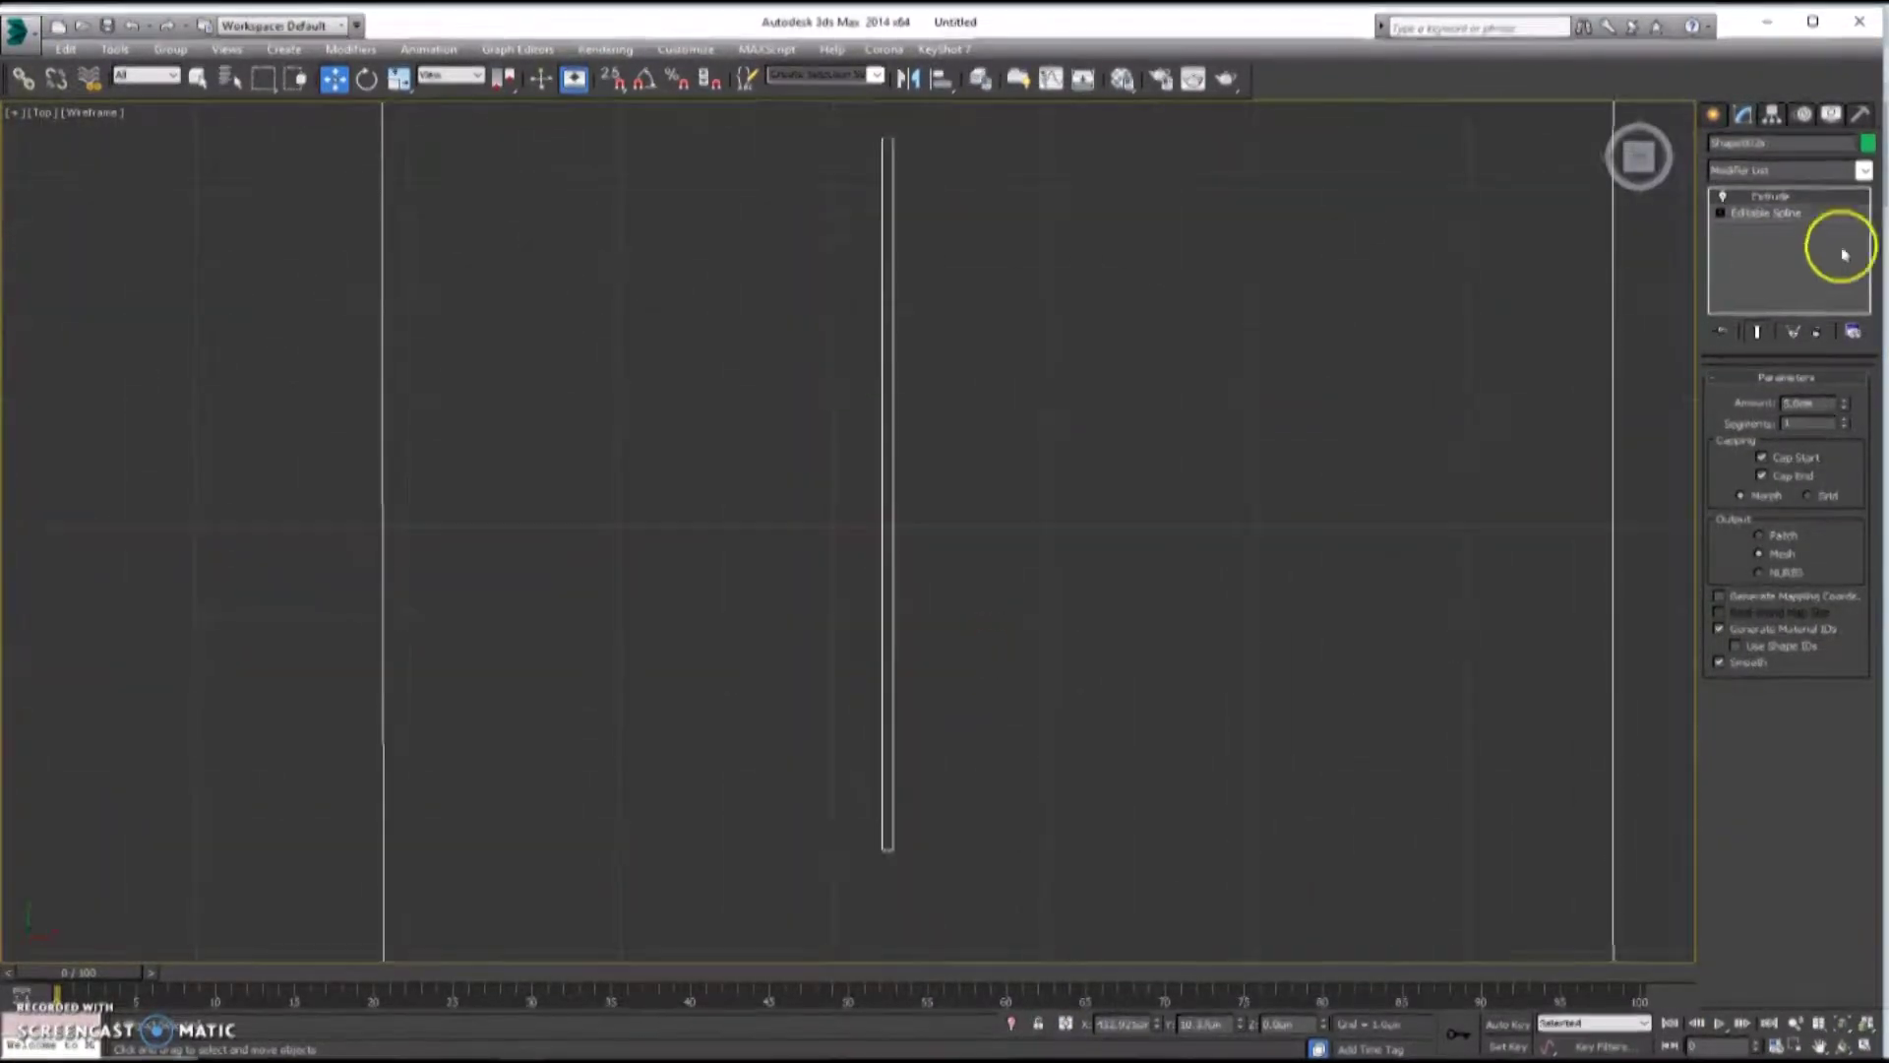
pyautogui.click(1787, 258)
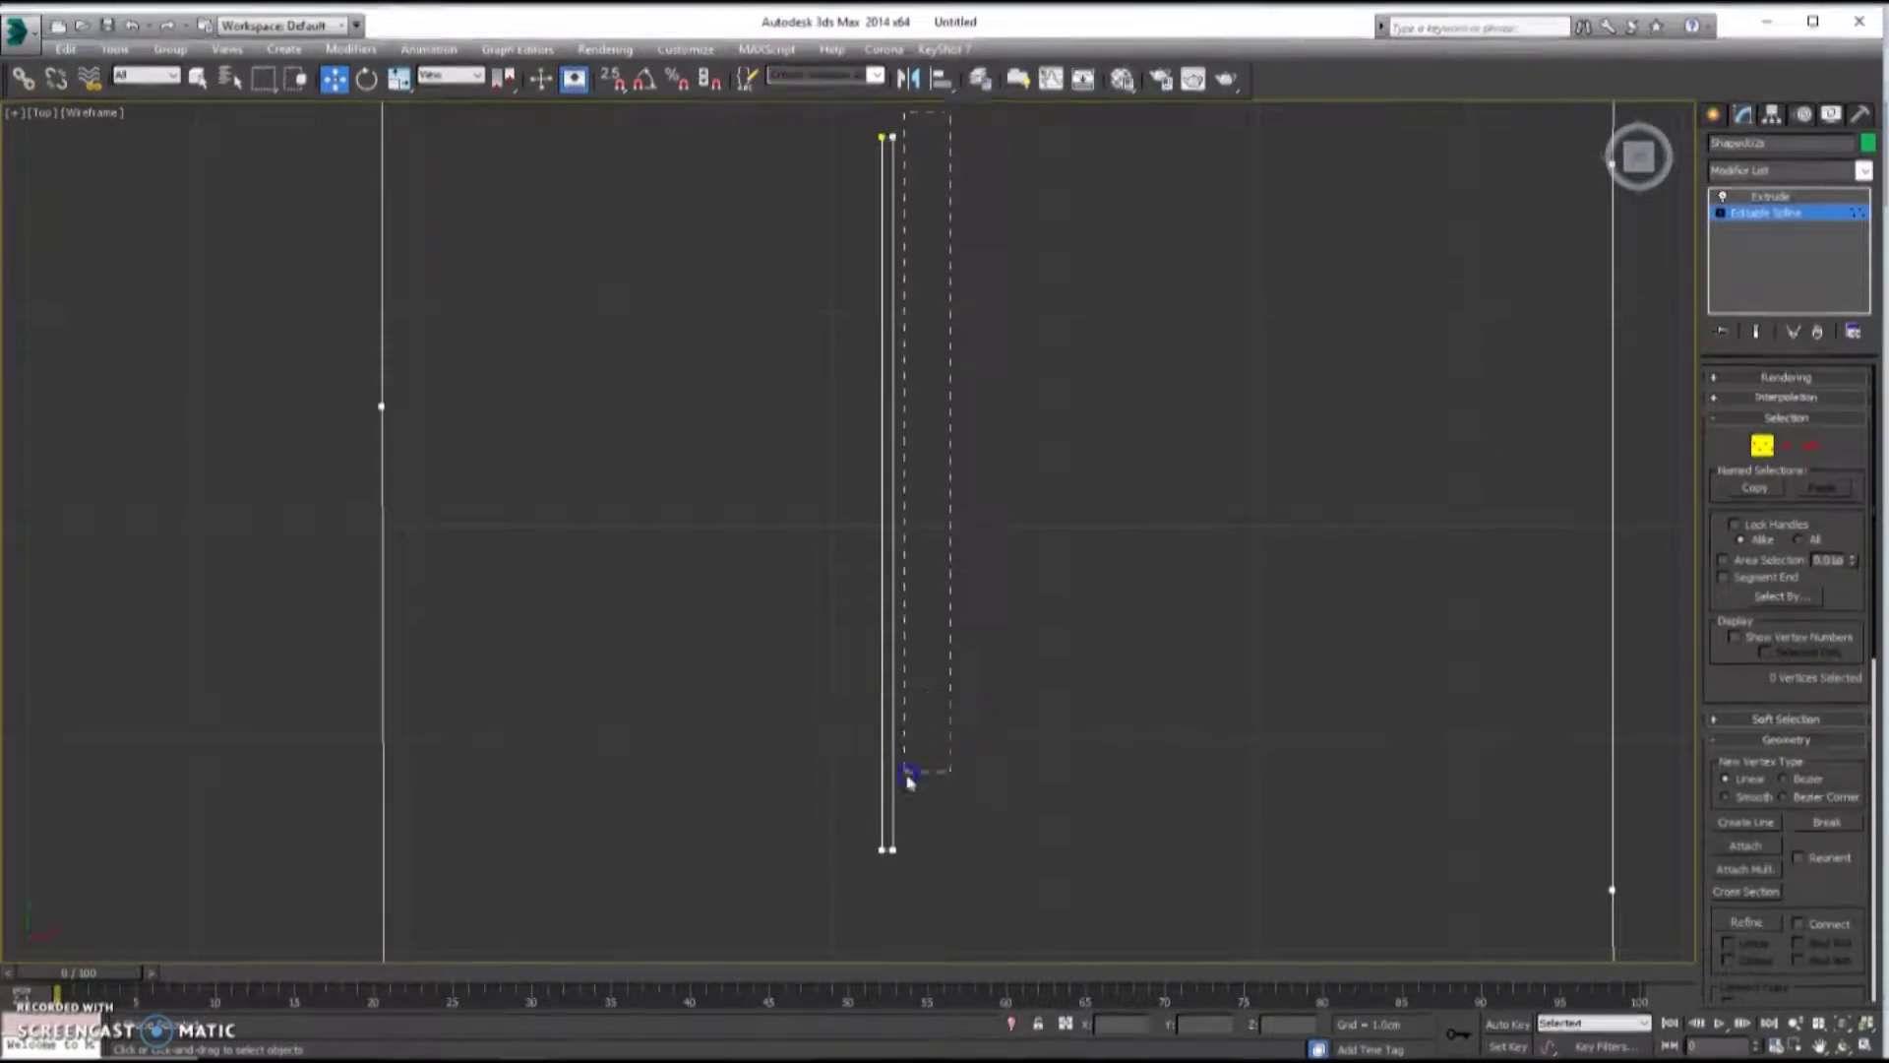
pyautogui.moveTo(893, 871); pyautogui.dragTo(893, 868)
pyautogui.click(1063, 849)
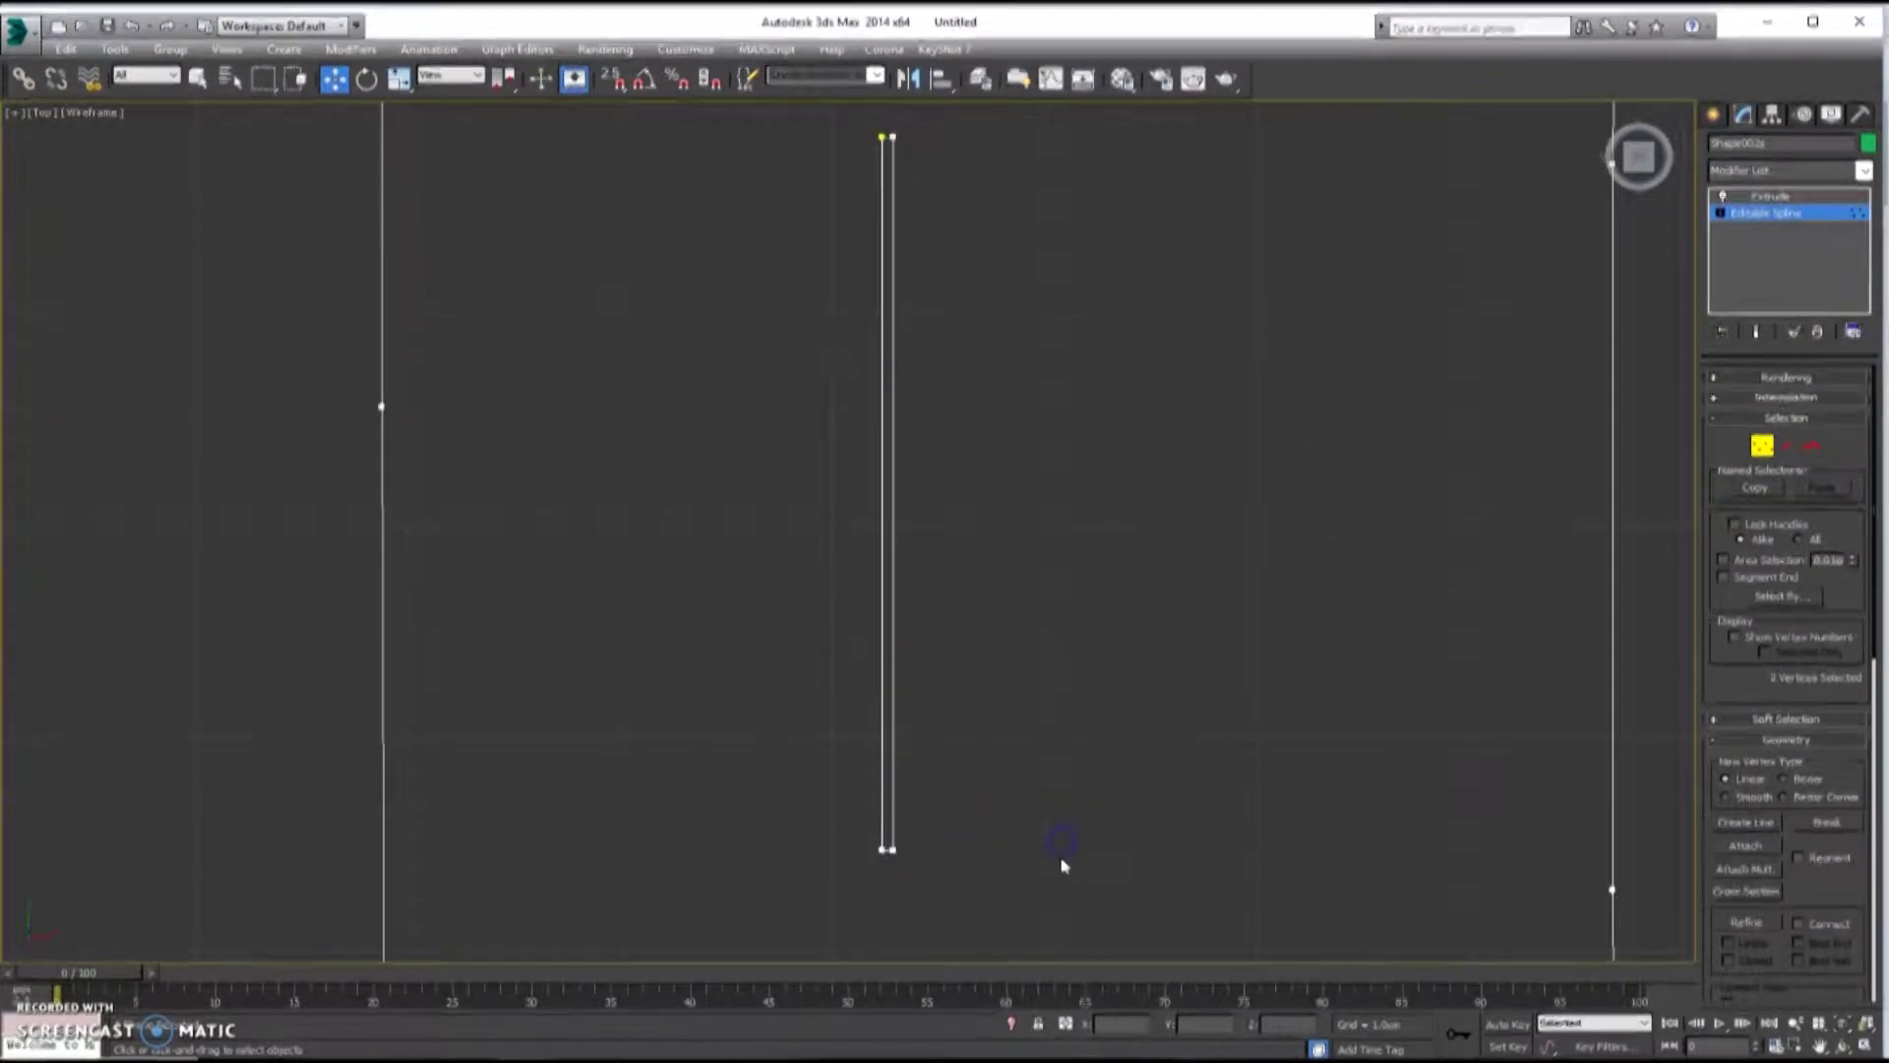
pyautogui.moveTo(1051, 137); pyautogui.dragTo(1085, 137)
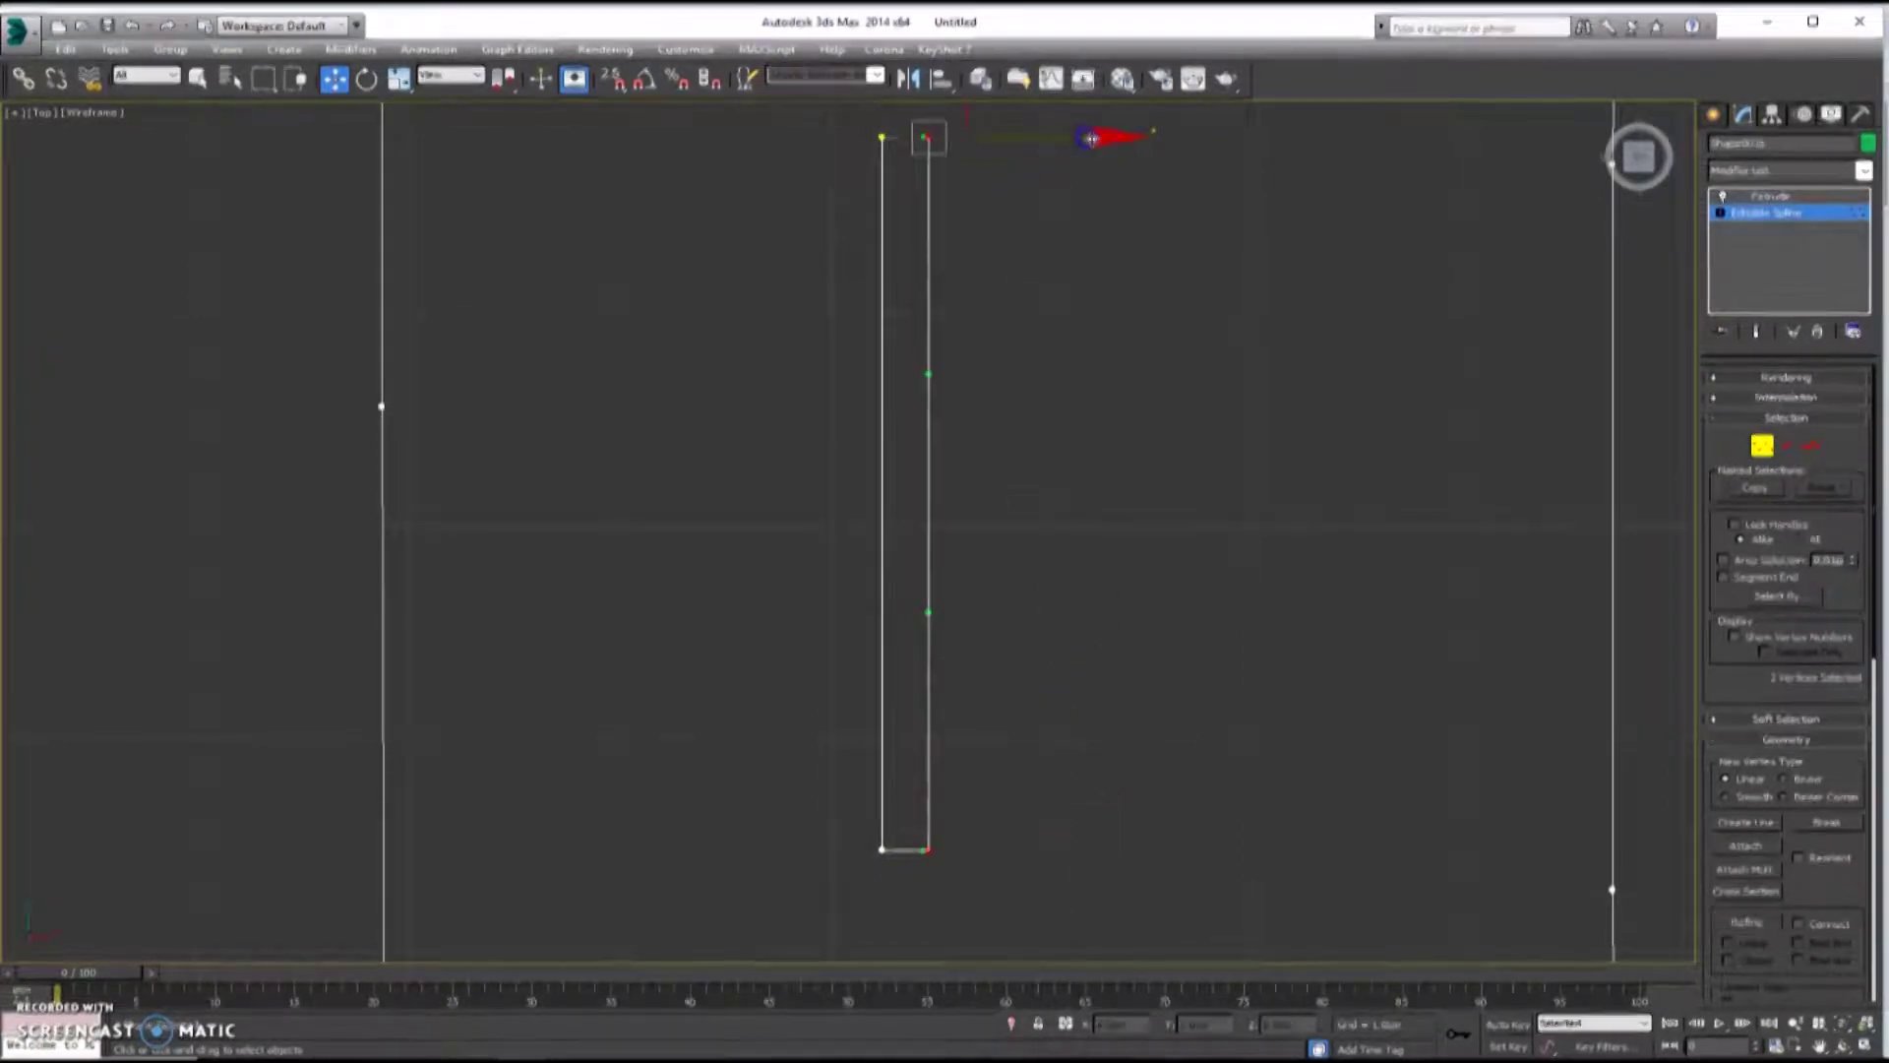
# - Select all edges of the Vans Editable Poly and deselect the vertical side edges, keeping only the front and back outline edges
pyautogui.click(1713, 113)
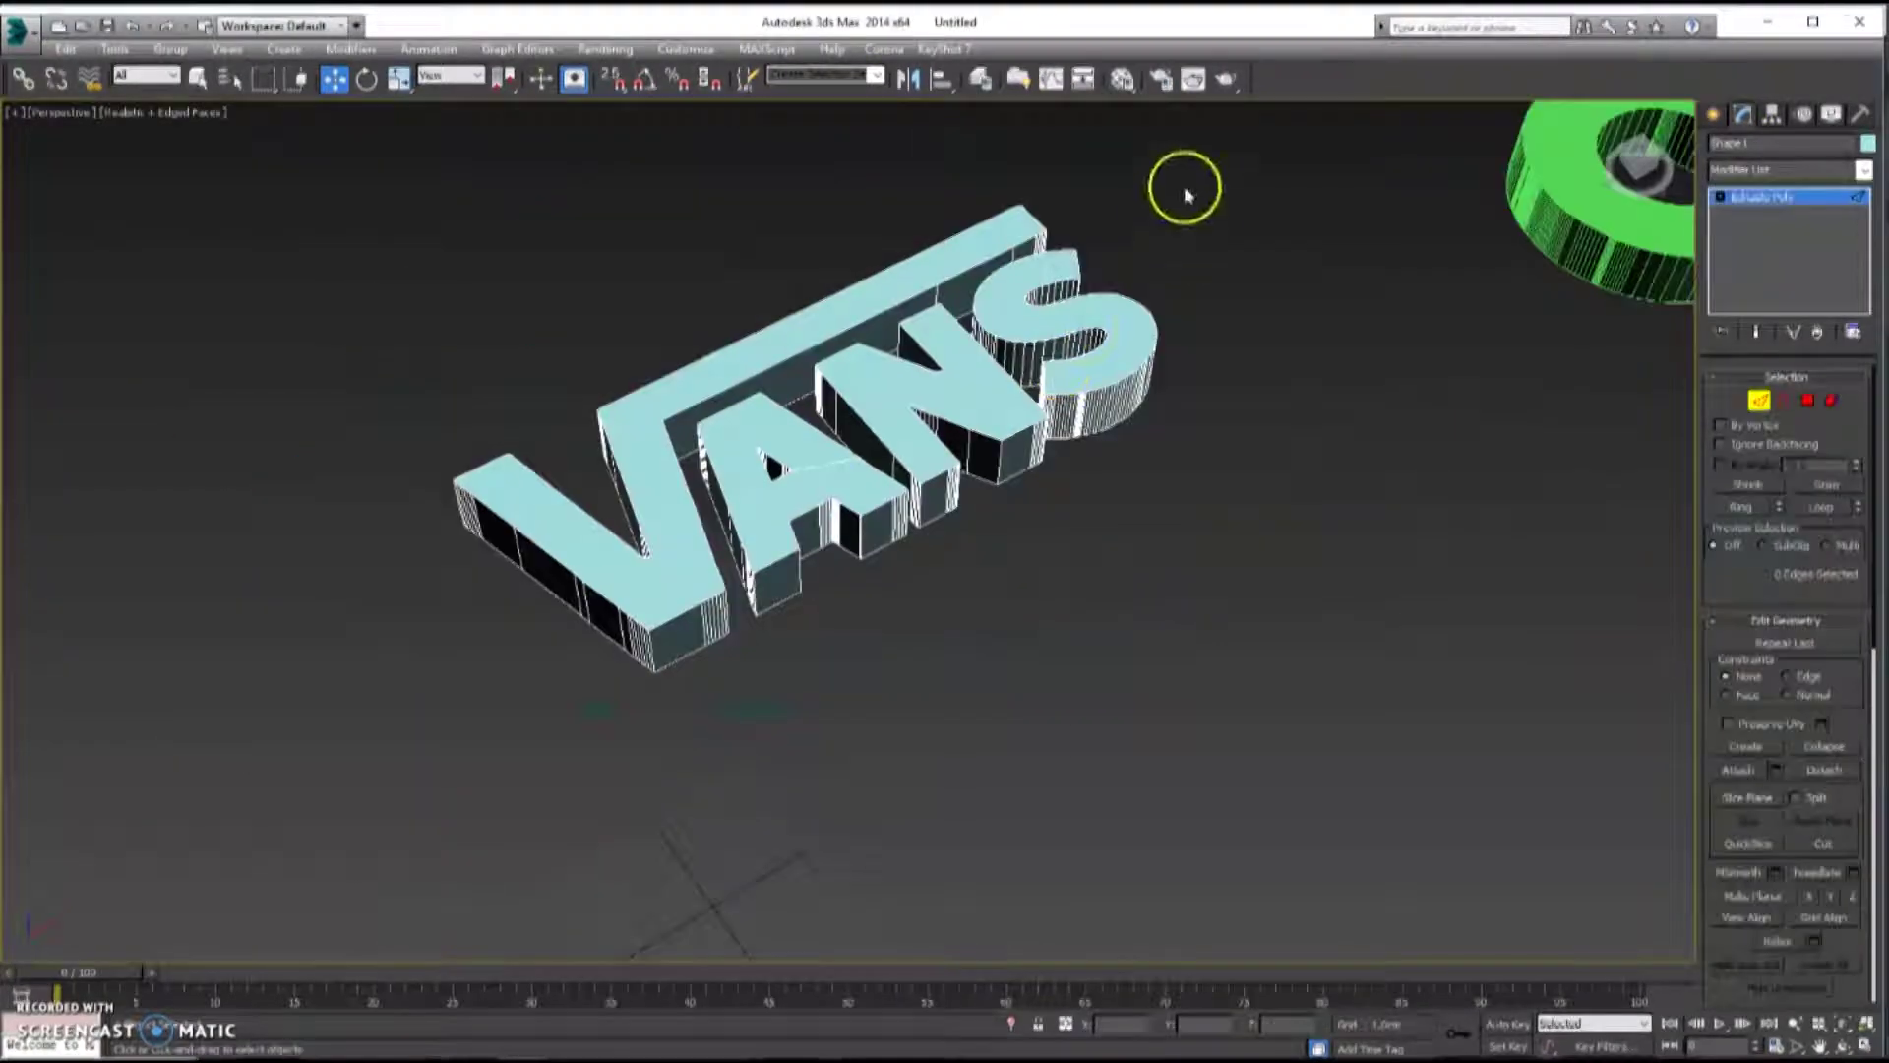
pyautogui.hotkey('ctrl', 'a')
pyautogui.hotkey('alt', 'w')
pyautogui.rightClick(957, 348)
pyautogui.hotkey('alt', 'w')
pyautogui.scroll(-3, 1019, 413)
pyautogui.keyDown('alt'); pyautogui.moveTo(1392, 426); pyautogui.dragTo(553, 472); pyautogui.keyUp('alt')
pyautogui.hotkey('alt', 'w')
pyautogui.rightClick(521, 500)
pyautogui.hotkey('alt', 'w')
pyautogui.press('z')
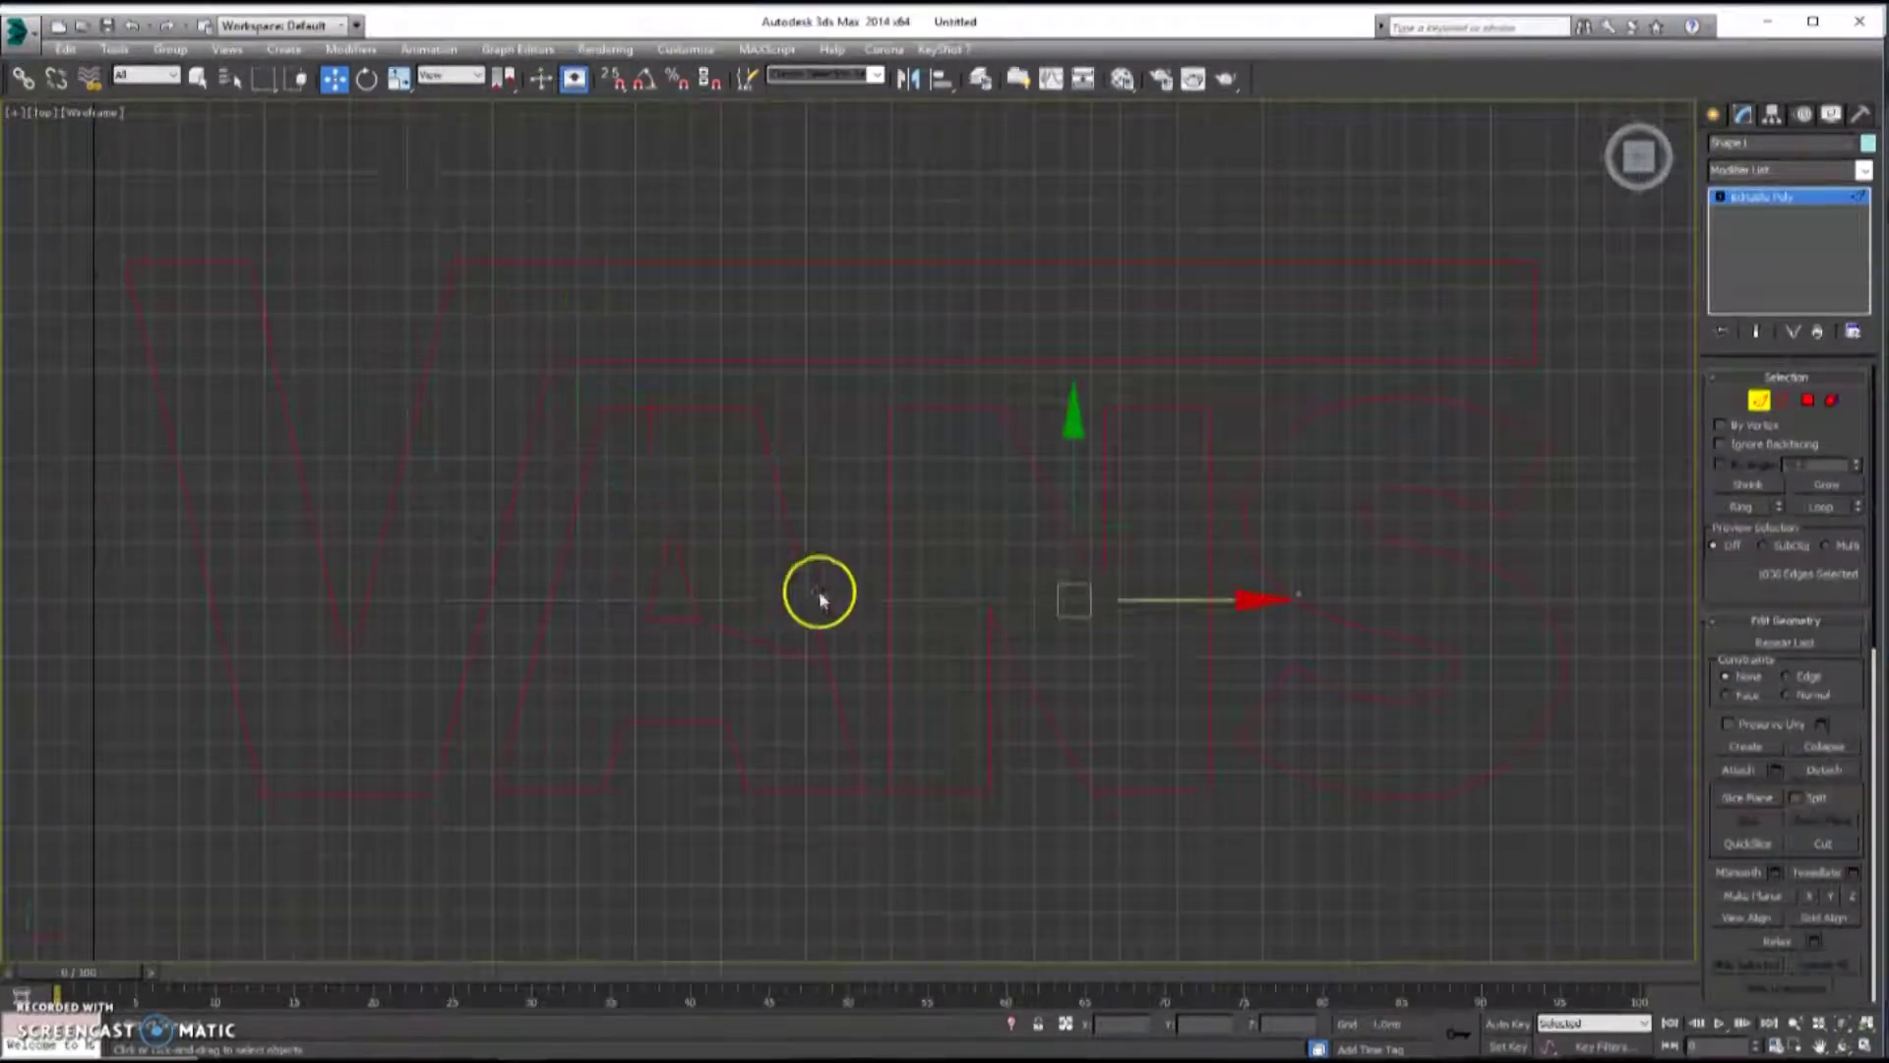
# - Chamfer the selected outline edges of the Vans logo with multiple segments to round its borders
pyautogui.hotkey('alt', 'w')
pyautogui.rightClick(1196, 782)
pyautogui.hotkey('alt', 'w')
pyautogui.scroll(4, 928, 649)
pyautogui.moveTo(635, 527); pyautogui.dragTo(853, 481, button='middle')
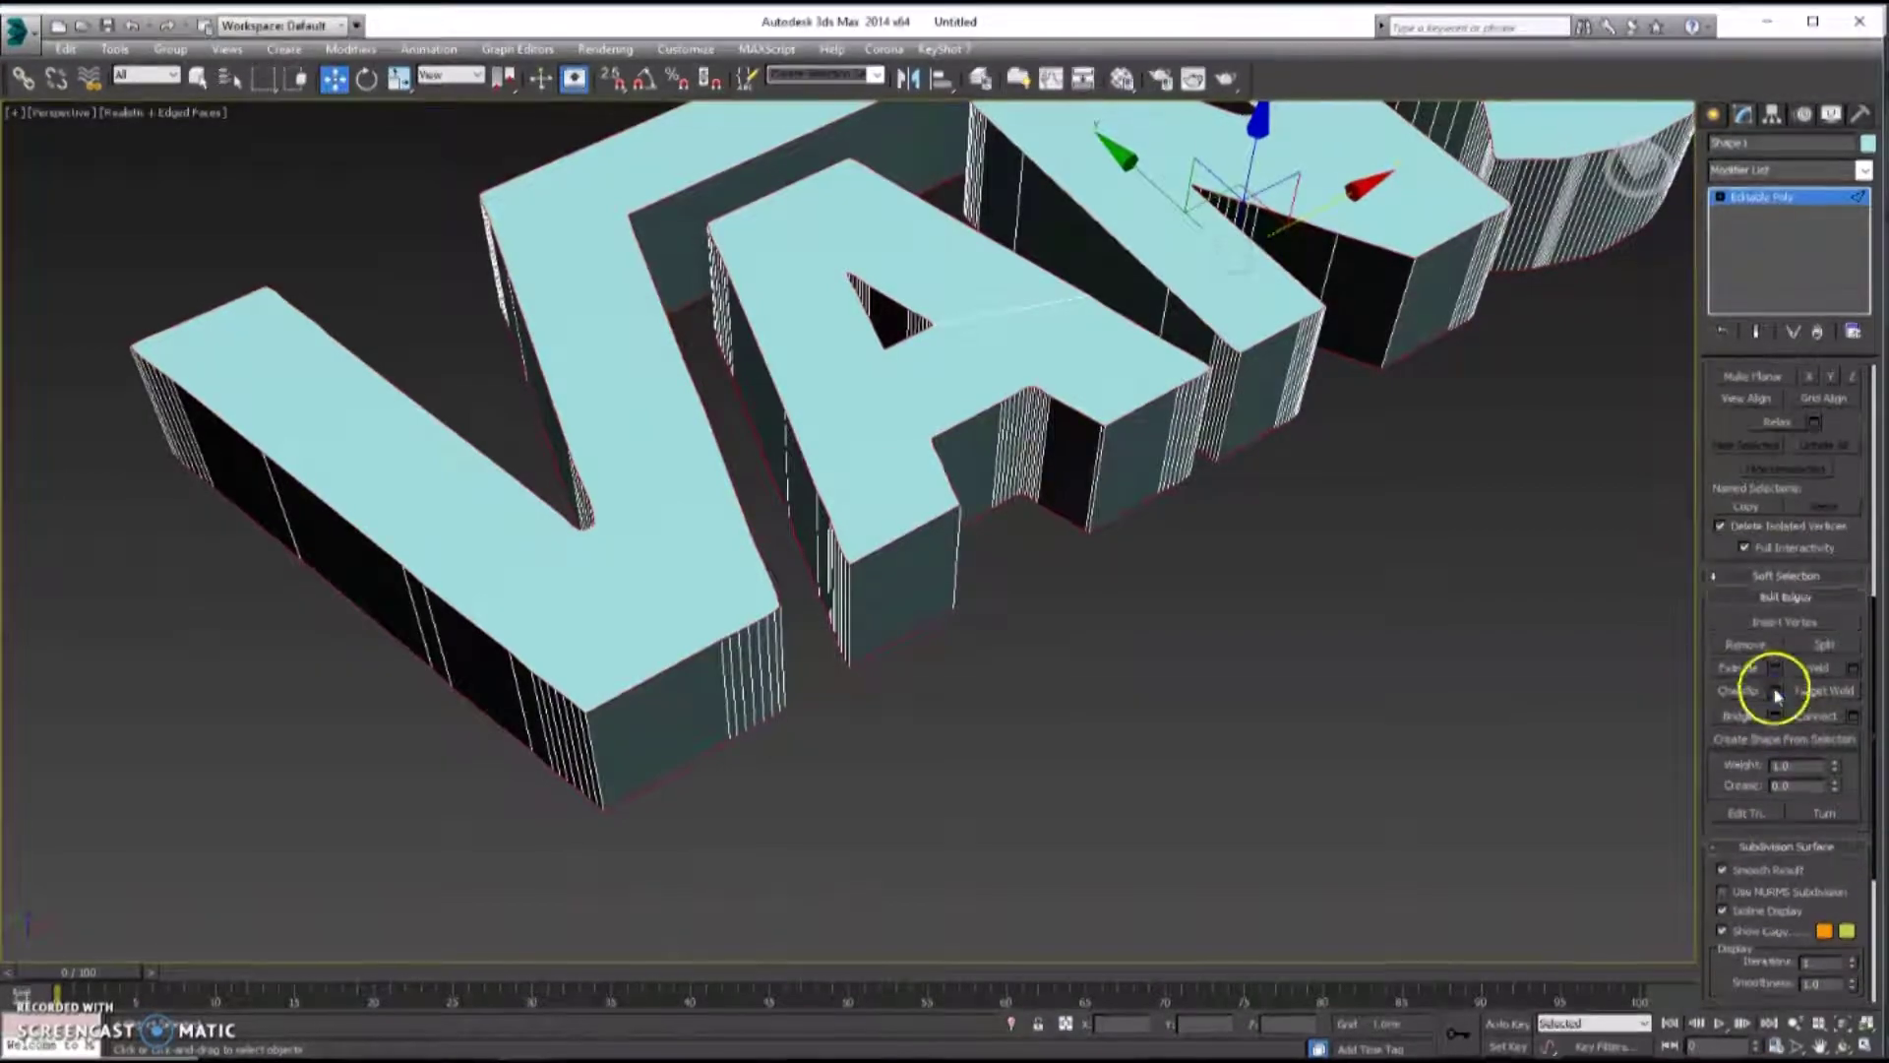
pyautogui.moveTo(864, 545); pyautogui.dragTo(877, 518)
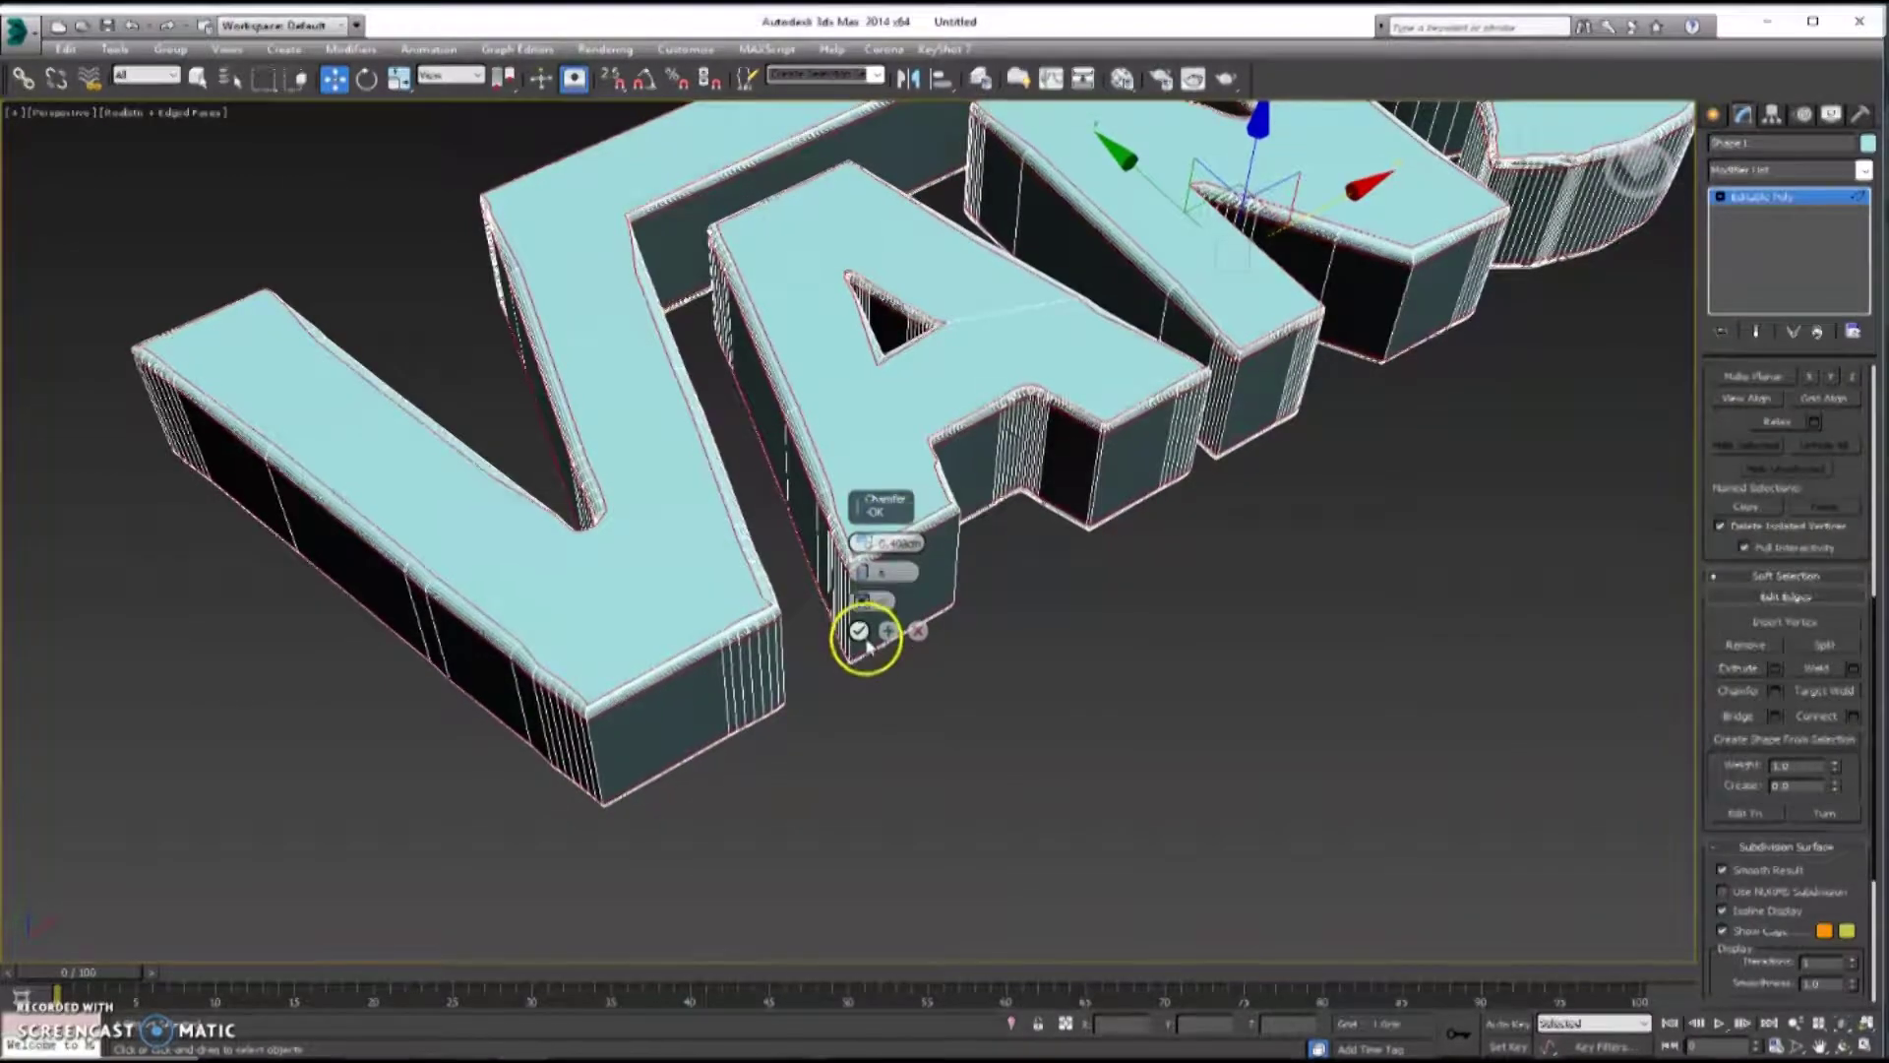
pyautogui.click(1714, 115)
# - Select the extruded adidas logo and convert it to an Editable Poly
pyautogui.click(1080, 618)
pyautogui.scroll(-6, 1084, 611)
pyautogui.moveTo(1584, 339); pyautogui.dragTo(741, 617, button='middle')
pyautogui.scroll(4, 1125, 493)
pyautogui.scroll(-3, 741, 618)
pyautogui.click(821, 550)
pyautogui.rightClick(821, 550)
pyautogui.click(1043, 755)
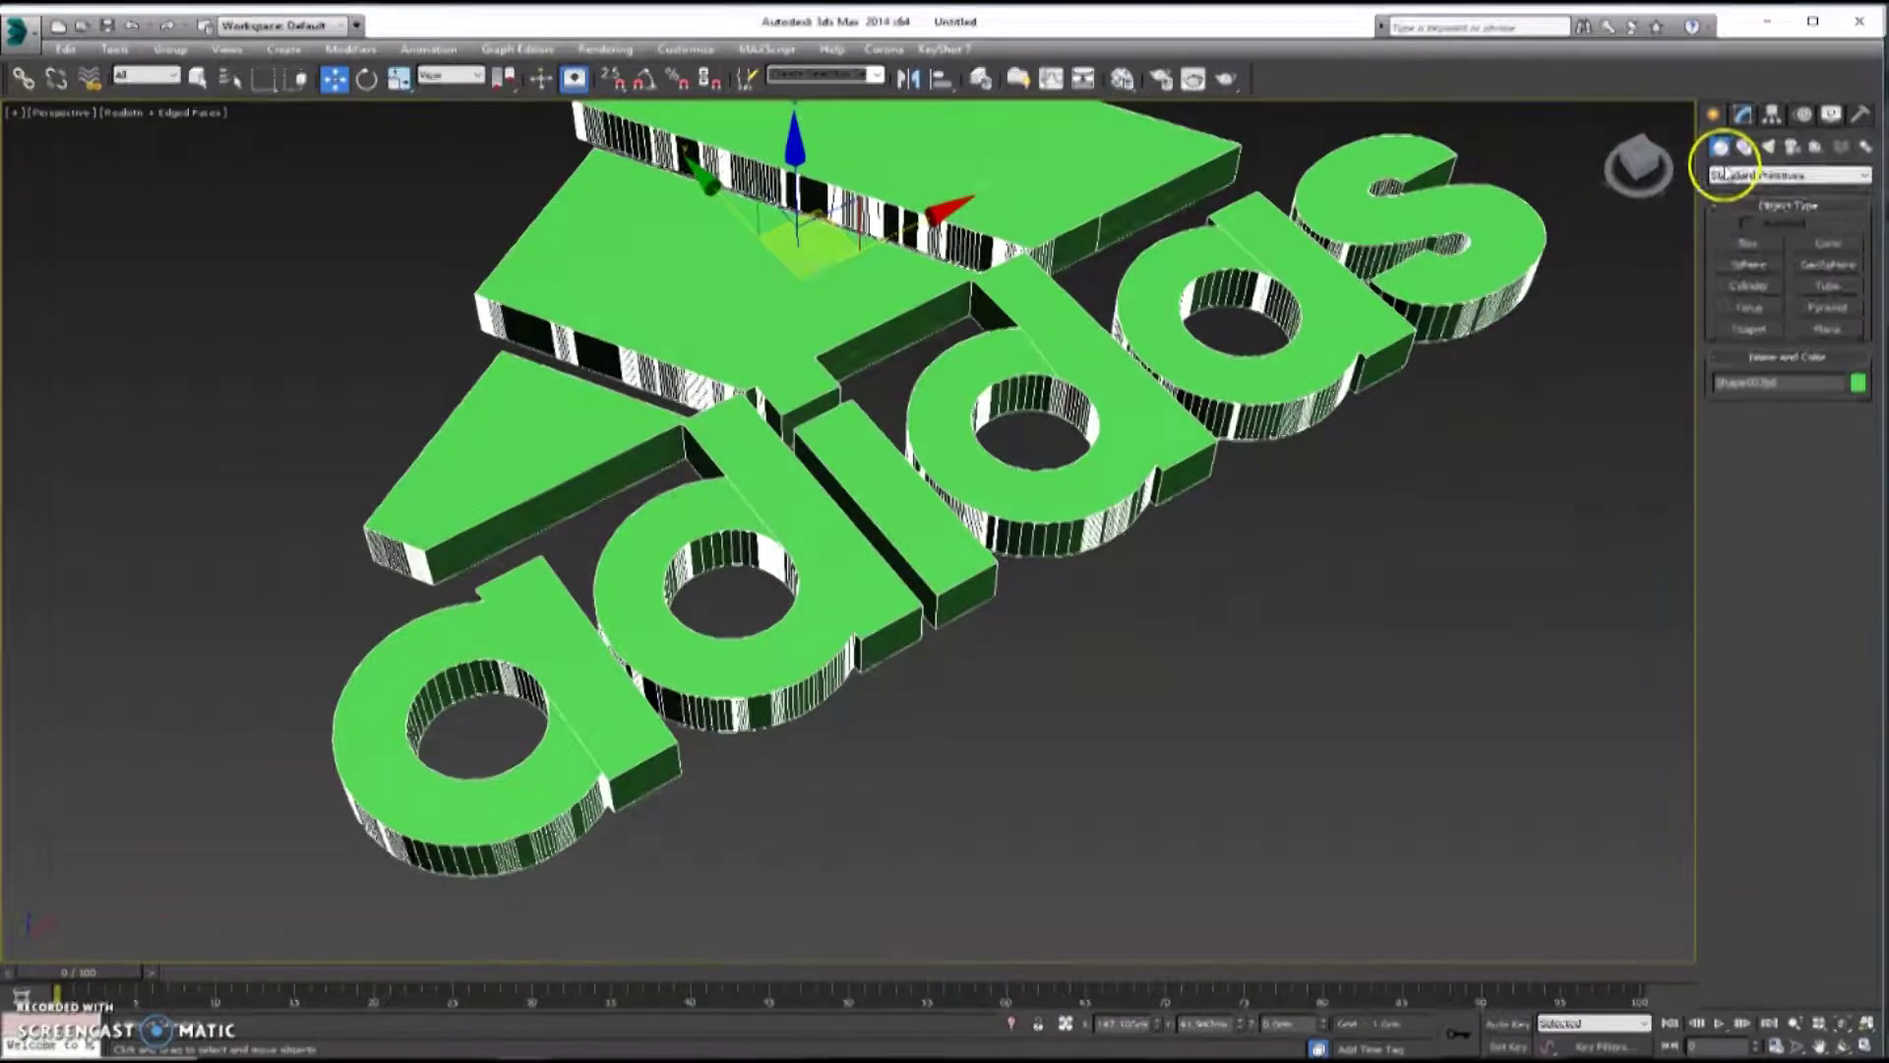
# - Select all edges of the adidas logo and try to deselect its vertical side edges in the Front wireframe view
pyautogui.click(1762, 399)
pyautogui.scroll(-5, 675, 422)
pyautogui.moveTo(316, 245); pyautogui.dragTo(1118, 906)
pyautogui.press('f')
pyautogui.press('F3')
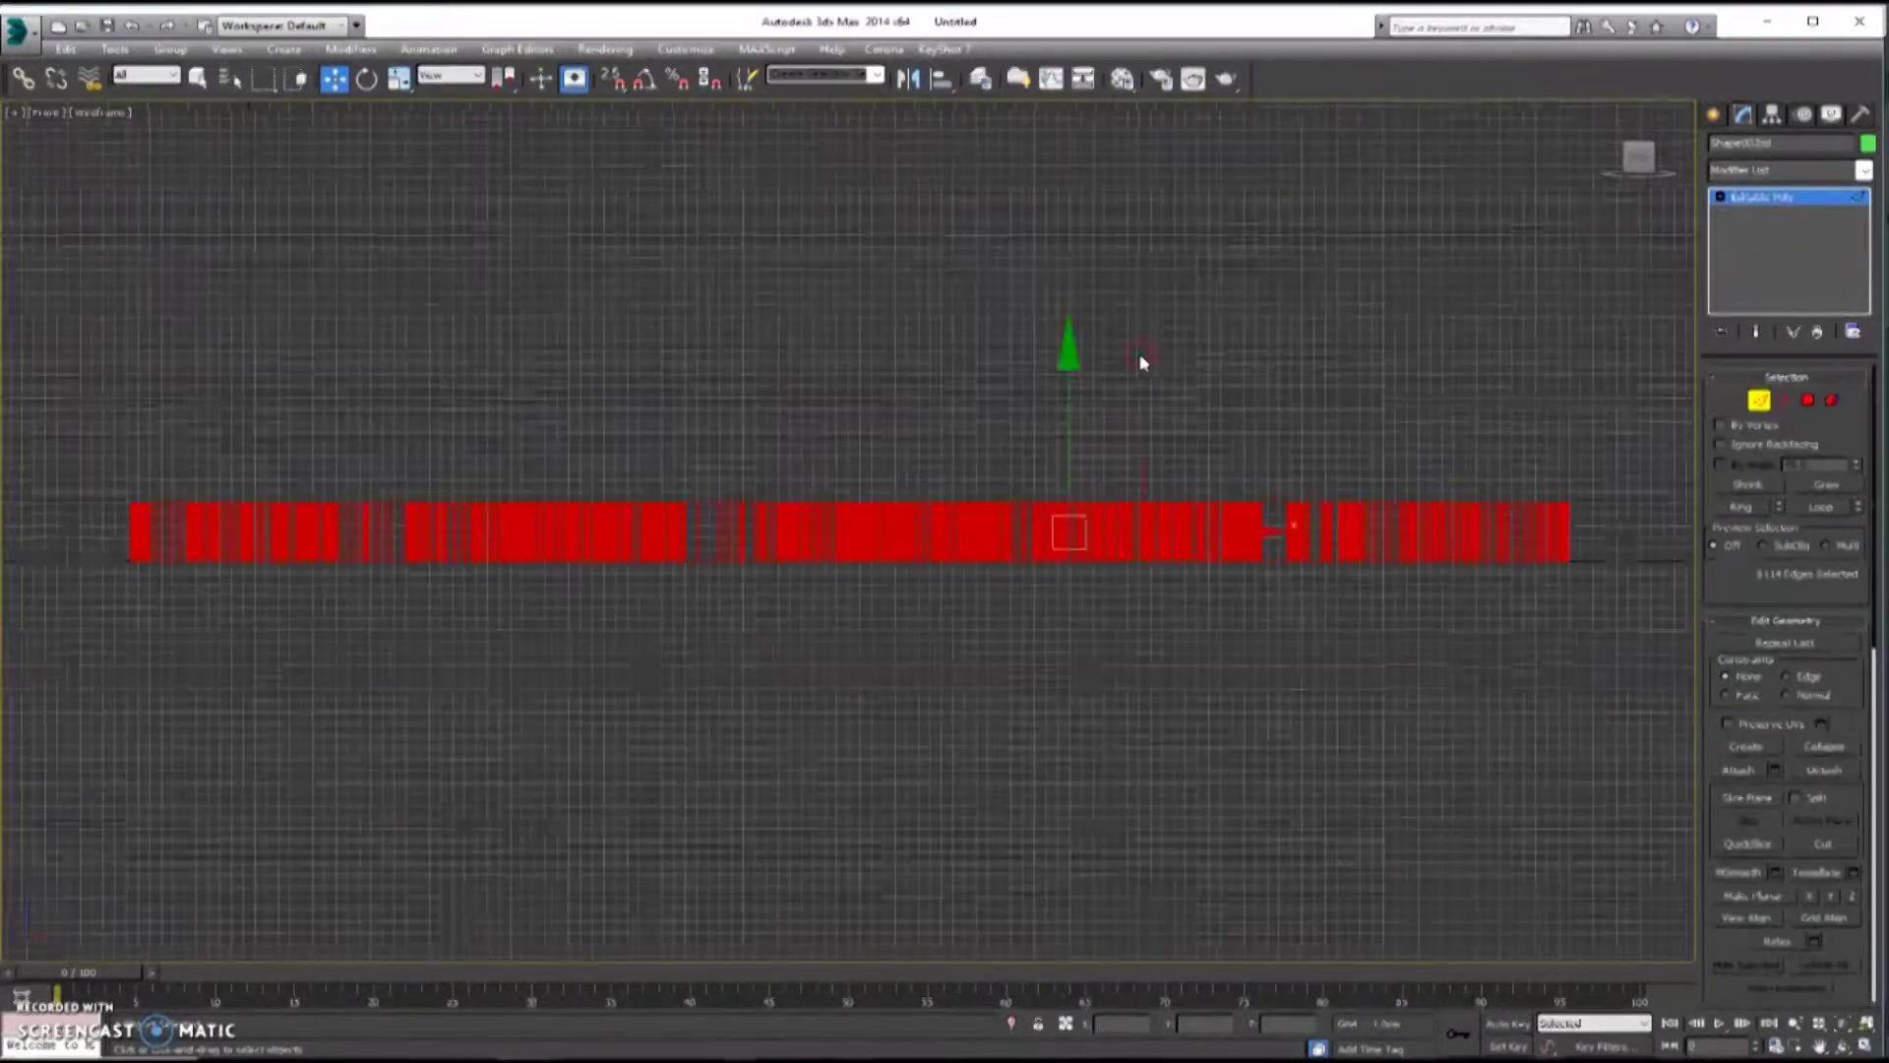
pyautogui.moveTo(1594, 544); pyautogui.dragTo(106, 549)
# - Examine which edges of the adidas logo are selected, comparing the Top, Front and Perspective views
pyautogui.hotkey('alt', 'w')
pyautogui.middleClick(460, 380)
pyautogui.press('z')
pyautogui.hotkey('alt', 'w')
pyautogui.moveTo(889, 596); pyautogui.dragTo(870, 503, button='middle')
pyautogui.scroll(-1, 907, 519)
pyautogui.scroll(5, 758, 442)
pyautogui.scroll(-3, 1173, 649)
pyautogui.hotkey('alt', 'w')
pyautogui.middleClick(1071, 647)
pyautogui.hotkey('alt', 'w')
pyautogui.scroll(5, 1072, 646)
pyautogui.hotkey('alt', 'w')
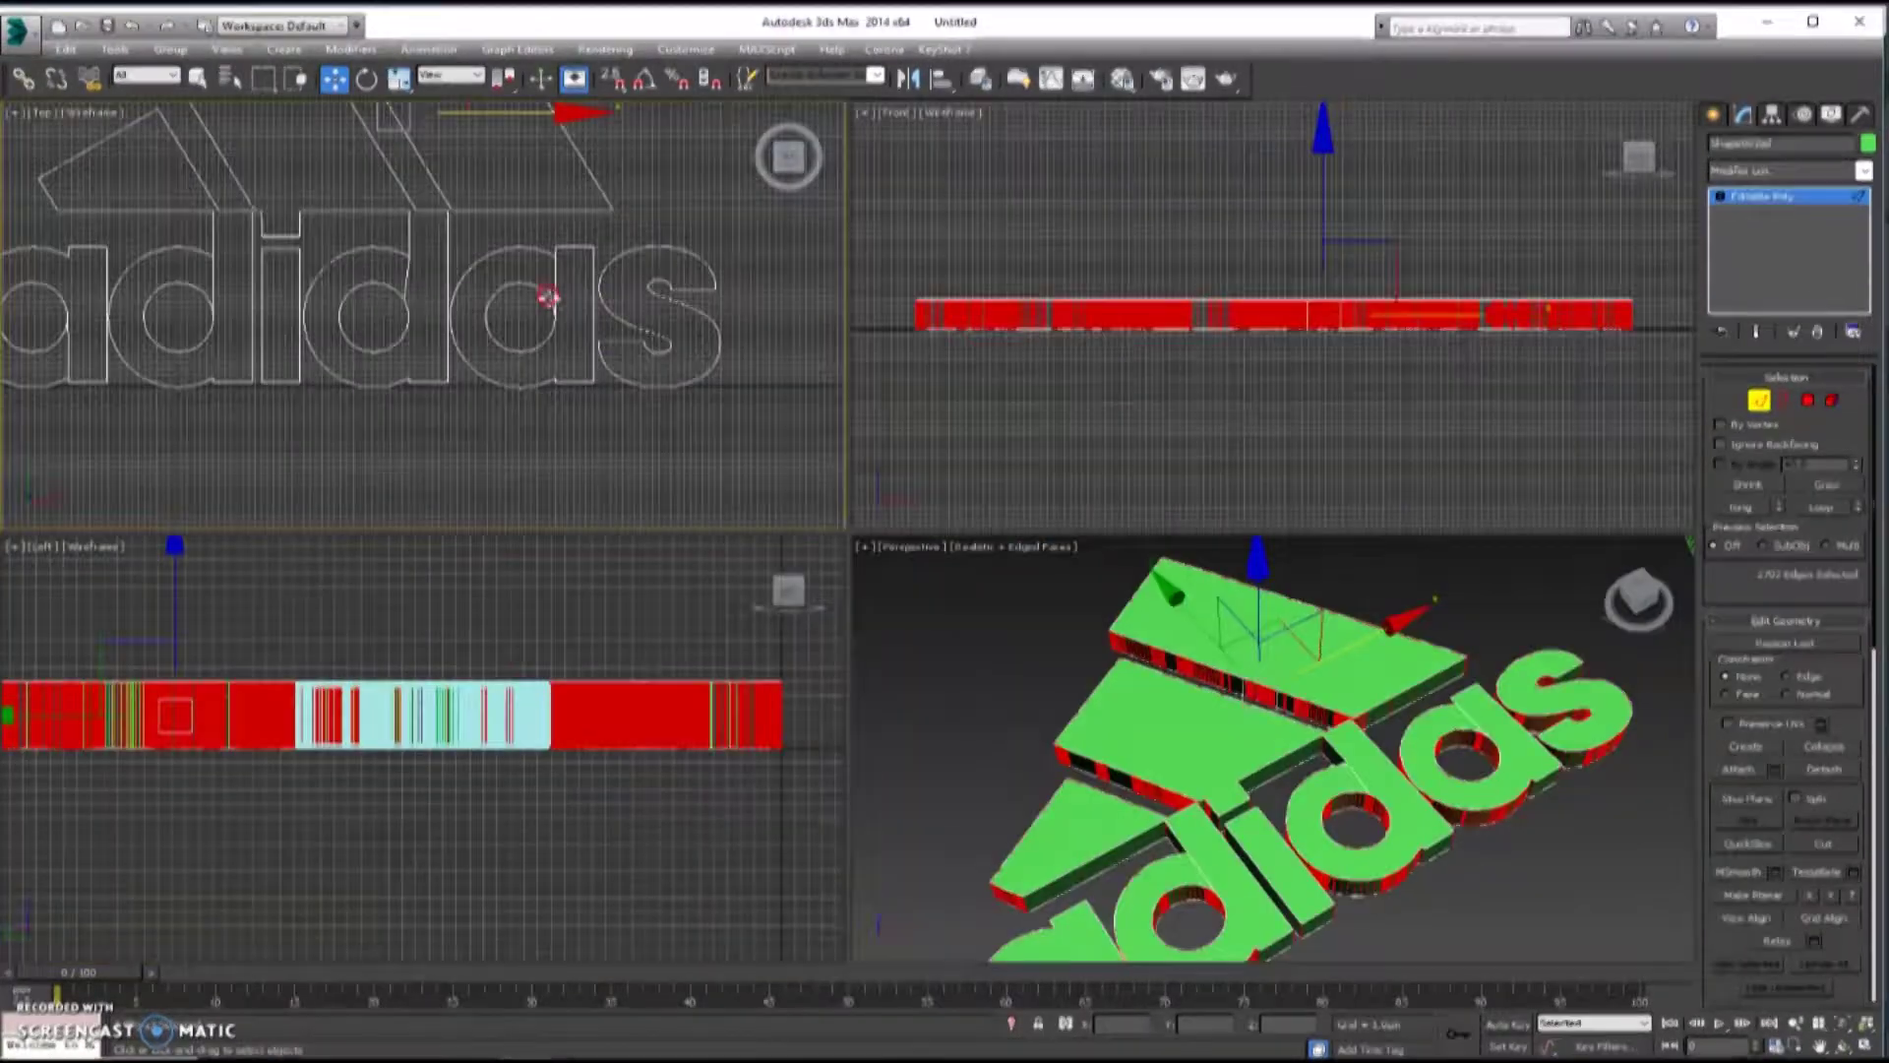
pyautogui.hotkey('alt', 'w')
pyautogui.scroll(-2, 1170, 476)
pyautogui.middleClick(1207, 587)
pyautogui.hotkey('alt', 'w')
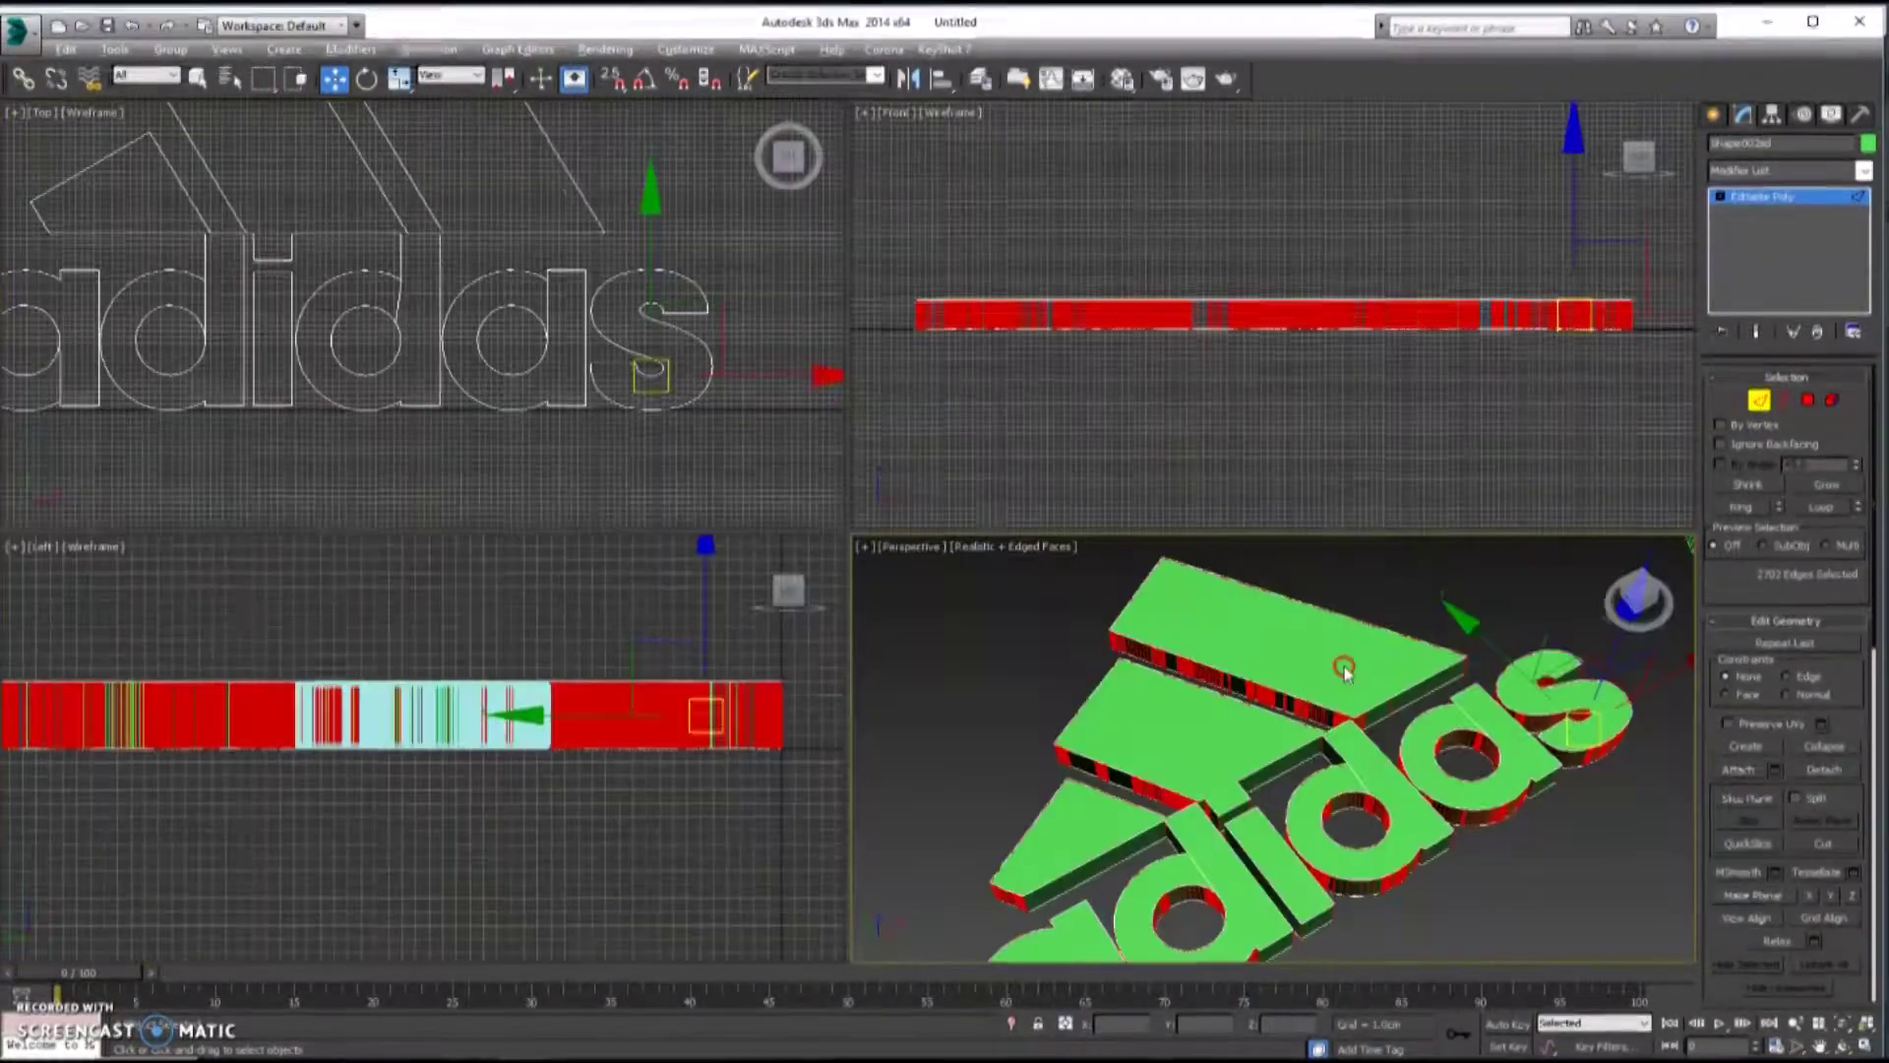
pyautogui.middleClick(1341, 662)
pyautogui.hotkey('alt', 'w')
pyautogui.hotkey('alt', 'w')
pyautogui.middleClick(1247, 386)
pyautogui.hotkey('alt', 'w')
# - Redo the adidas edge selection in the Front view so it holds the outline edges without the vertical side edges
pyautogui.click(1180, 389)
pyautogui.moveTo(1611, 455); pyautogui.dragTo(3, 675)
pyautogui.hotkey('alt', 'w')
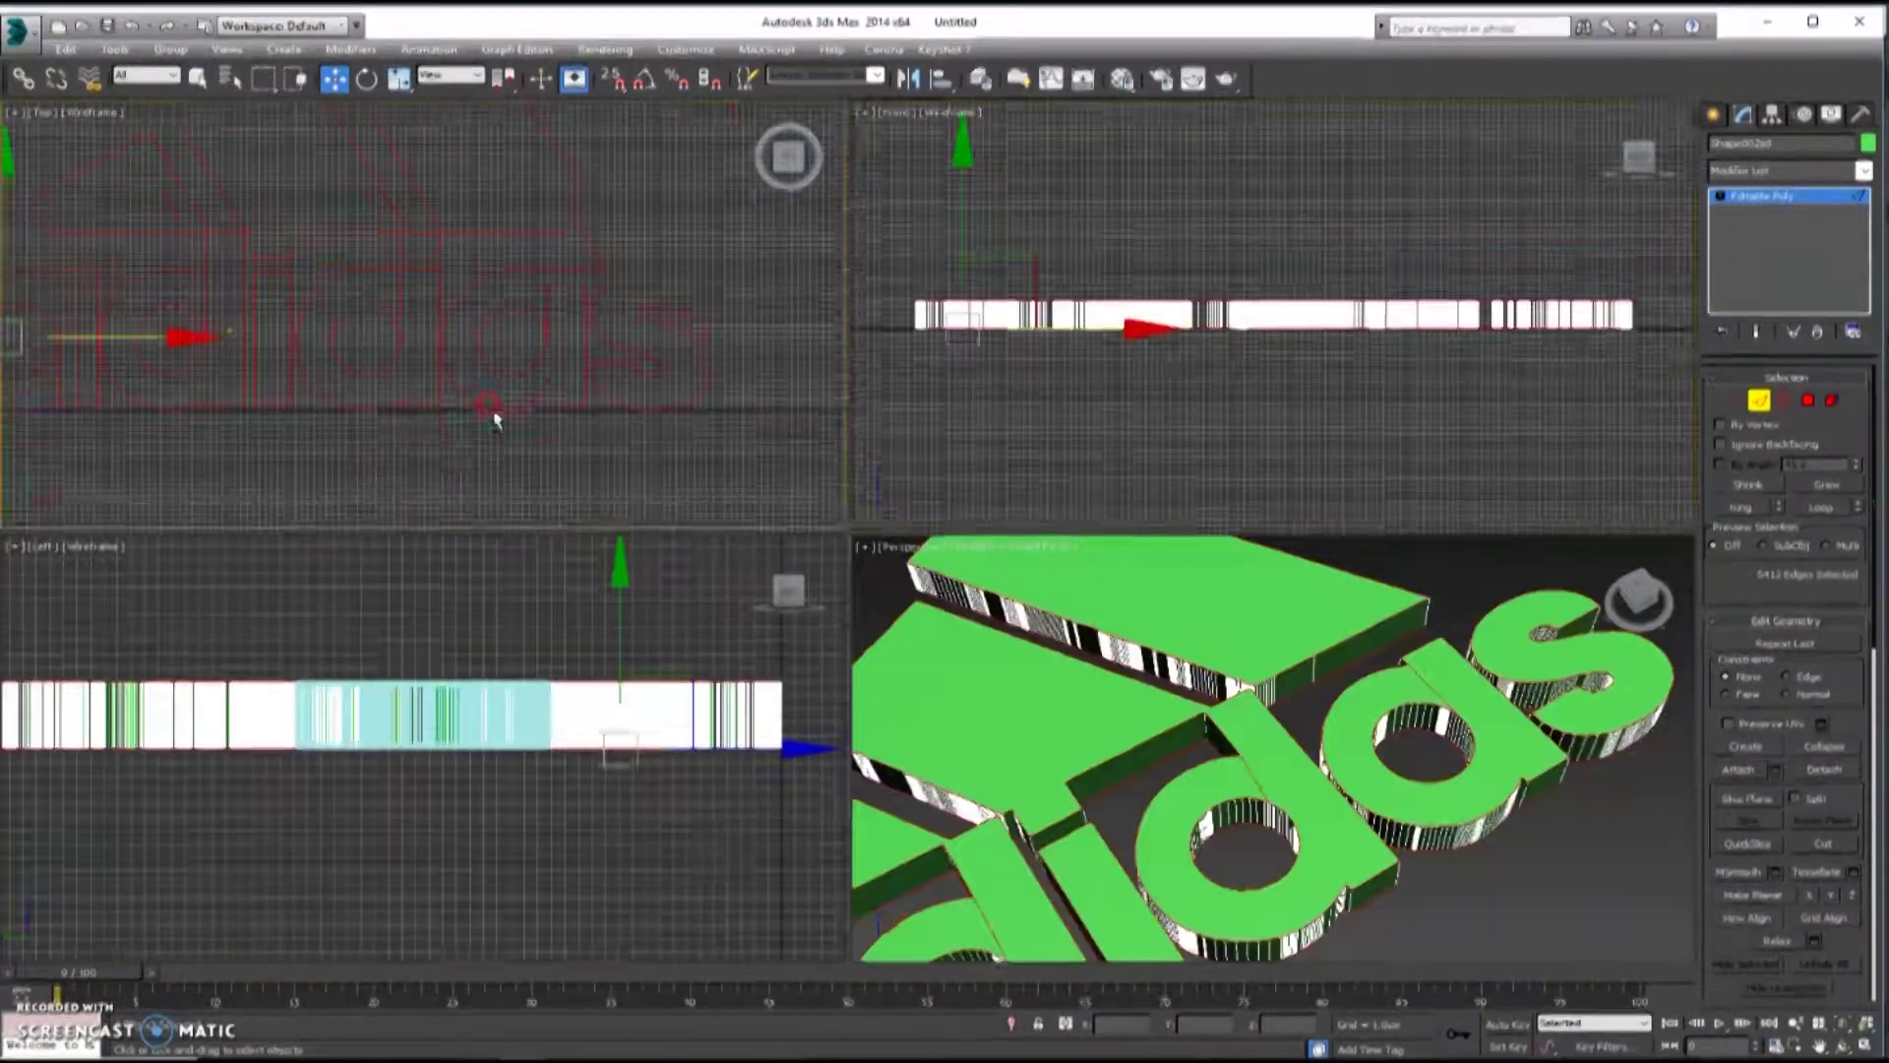
# - Deselect the stray inner edges running across the faces of the adidas letters in the Top view
pyautogui.middleClick(197, 393)
pyautogui.hotkey('alt', 'w')
pyautogui.keyDown('alt'); pyautogui.click(1098, 507); pyautogui.keyUp('alt')
pyautogui.keyDown('alt'); pyautogui.click(806, 511); pyautogui.keyUp('alt')
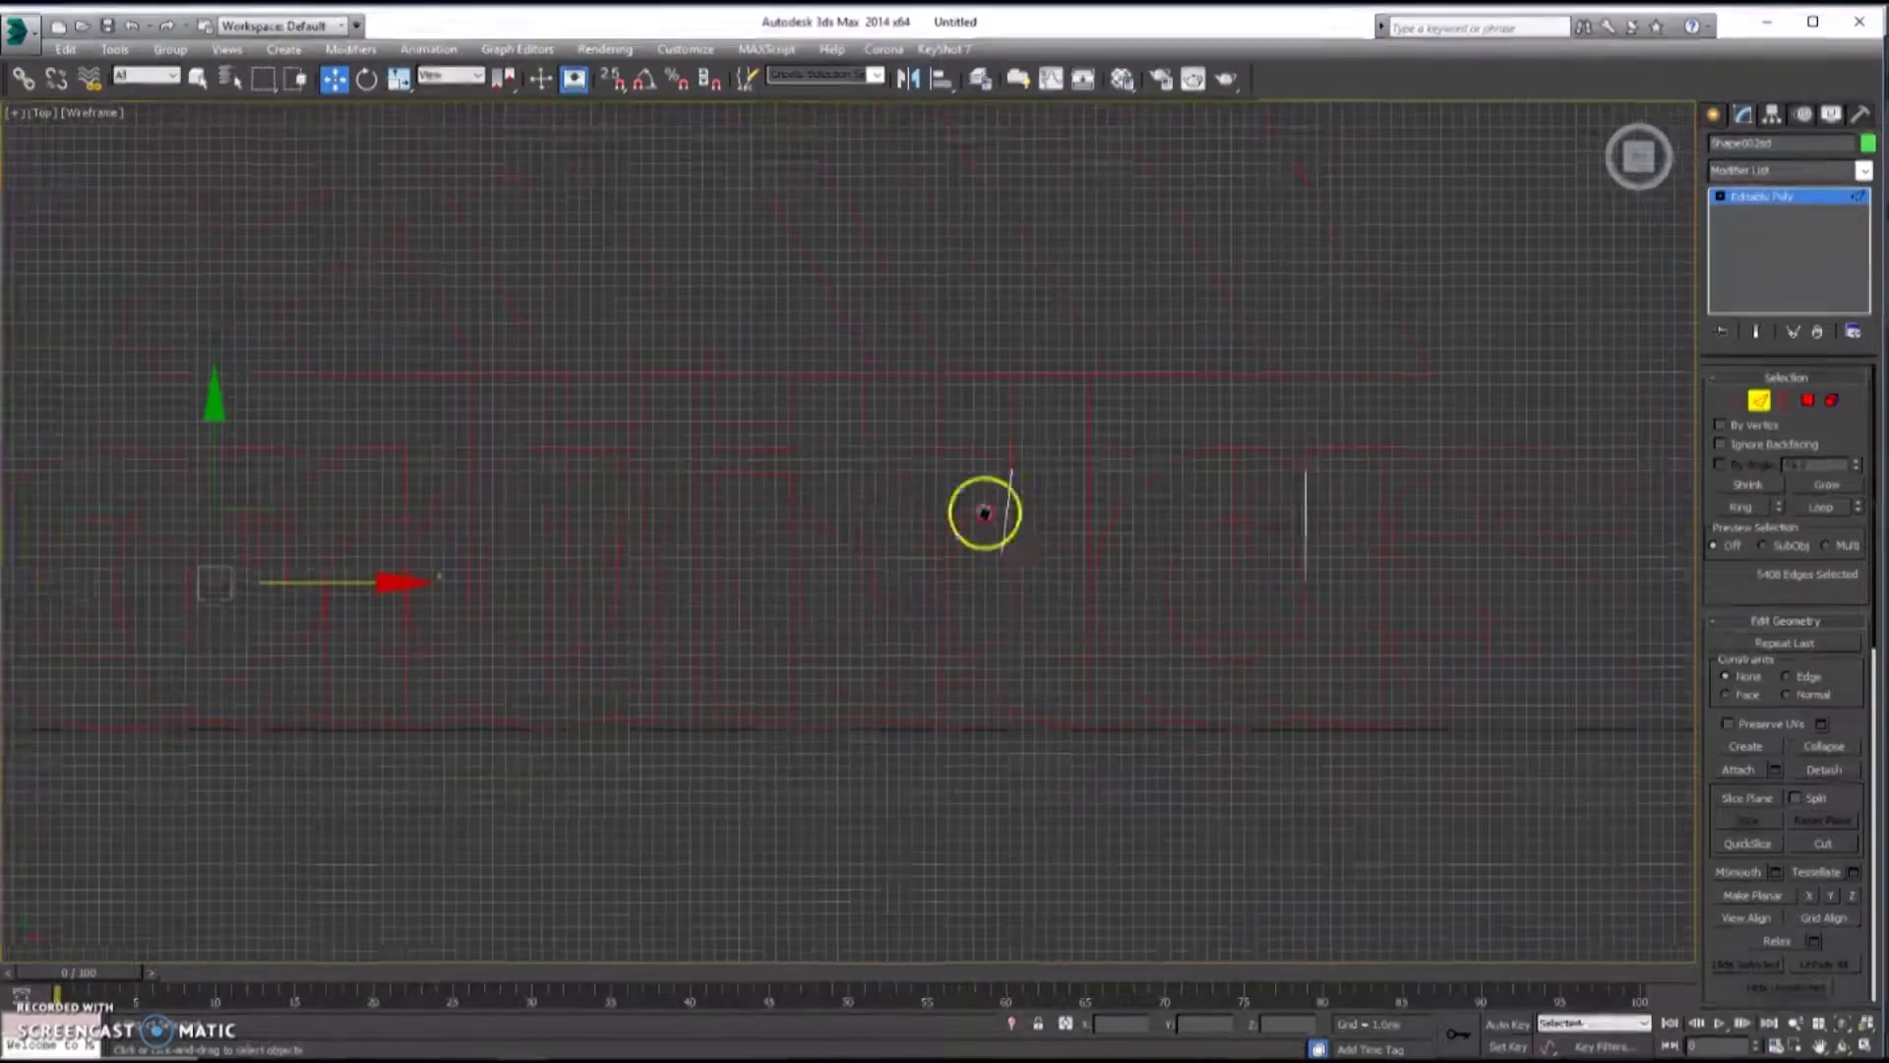
pyautogui.keyDown('alt'); pyautogui.click(633, 511); pyautogui.keyUp('alt')
pyautogui.scroll(-2, 1230, 650)
pyautogui.moveTo(1230, 644); pyautogui.dragTo(1185, 777, button='middle')
# - Chamfer the selected outline edges of the adidas logo and leave edge editing
pyautogui.hotkey('alt', 'w')
pyautogui.middleClick(1185, 758)
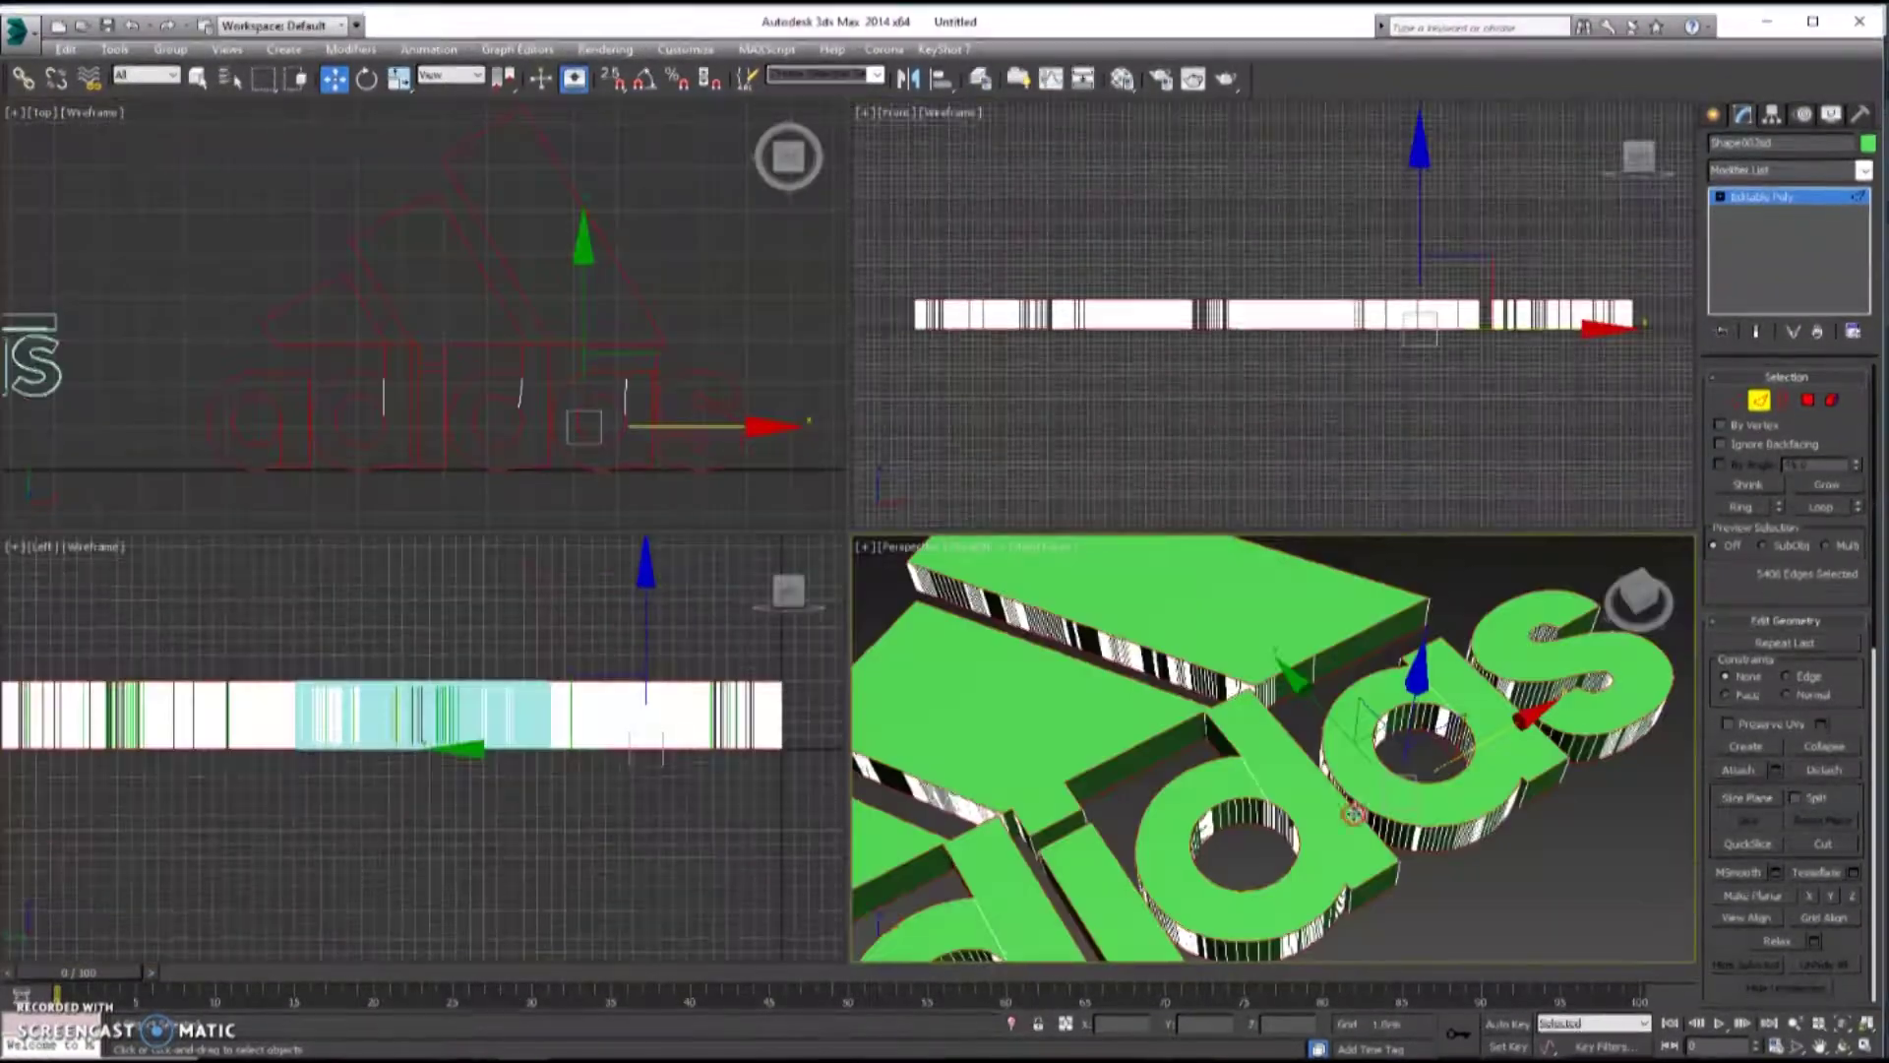
pyautogui.hotkey('alt', 'w')
pyautogui.scroll(-2, 941, 561)
pyautogui.moveTo(941, 561); pyautogui.dragTo(1137, 492, button='middle')
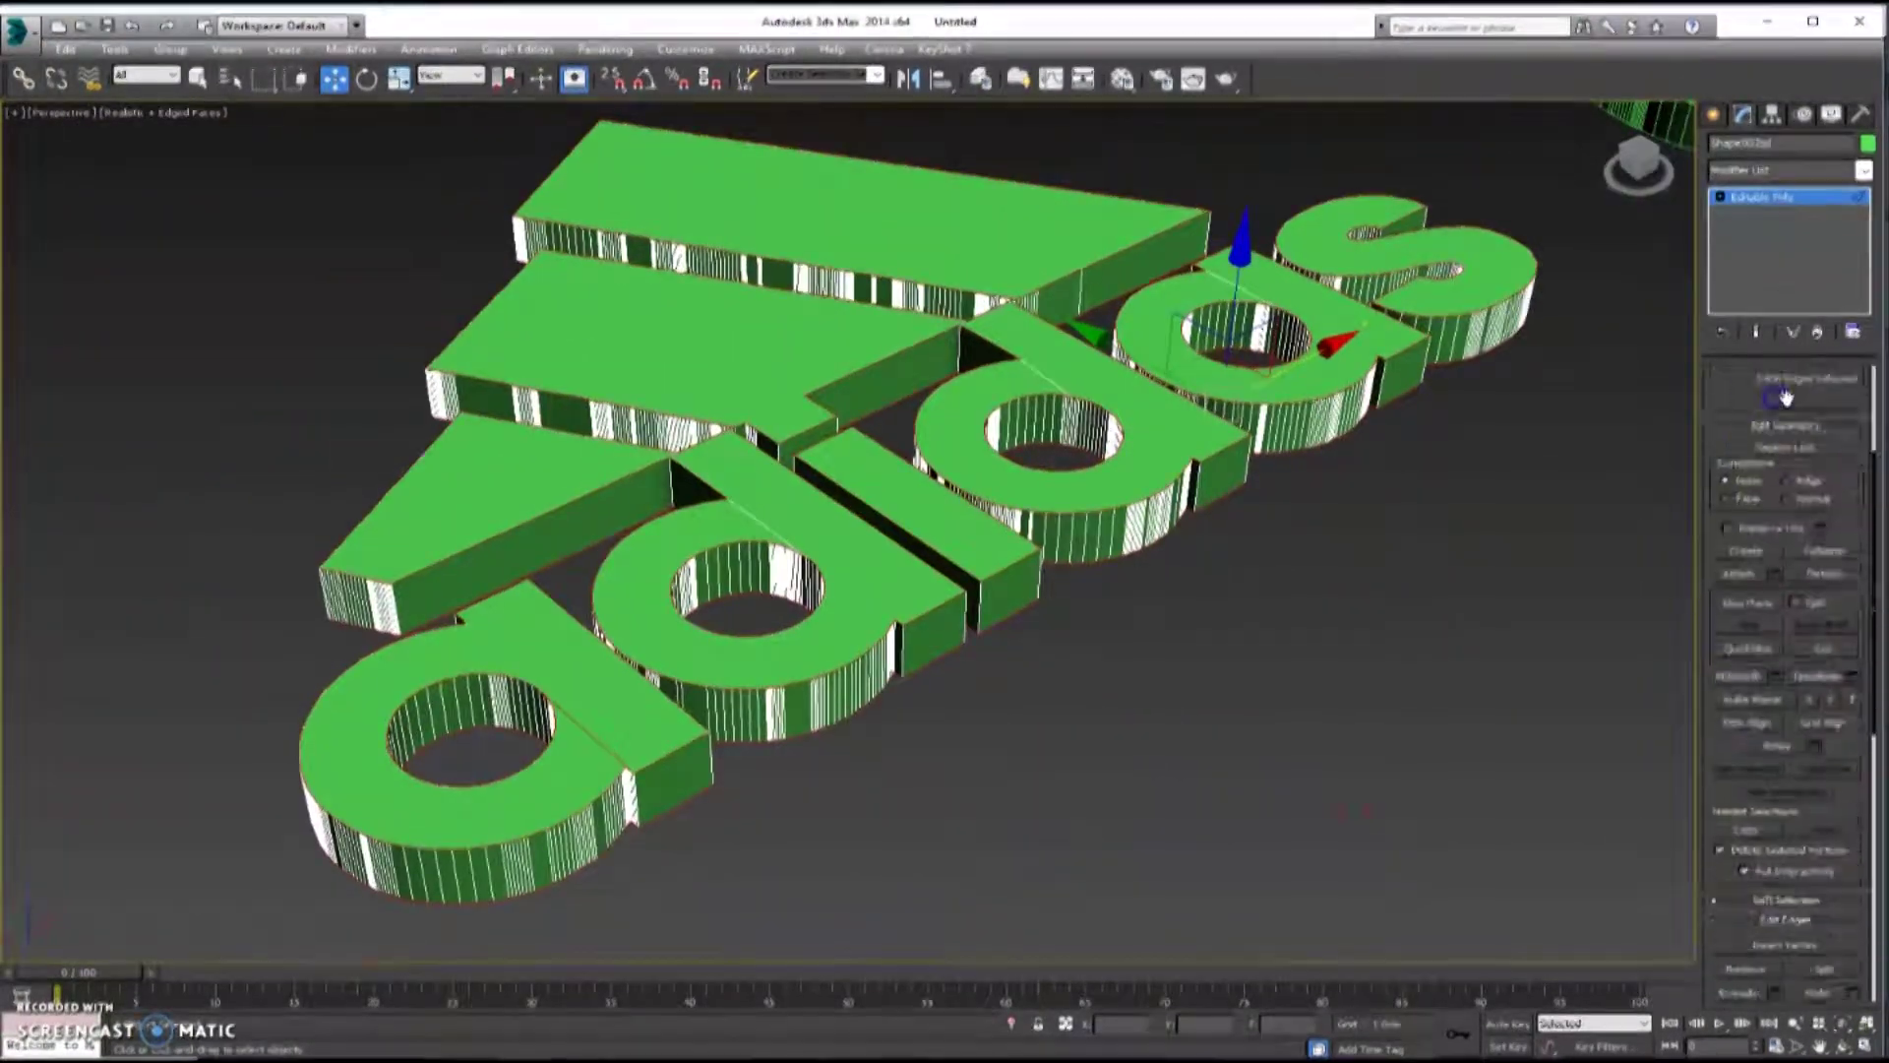
pyautogui.moveTo(865, 542)
pyautogui.mouseDown()
pyautogui.moveTo(874, 470)
pyautogui.moveTo(879, 522)
pyautogui.mouseUp()
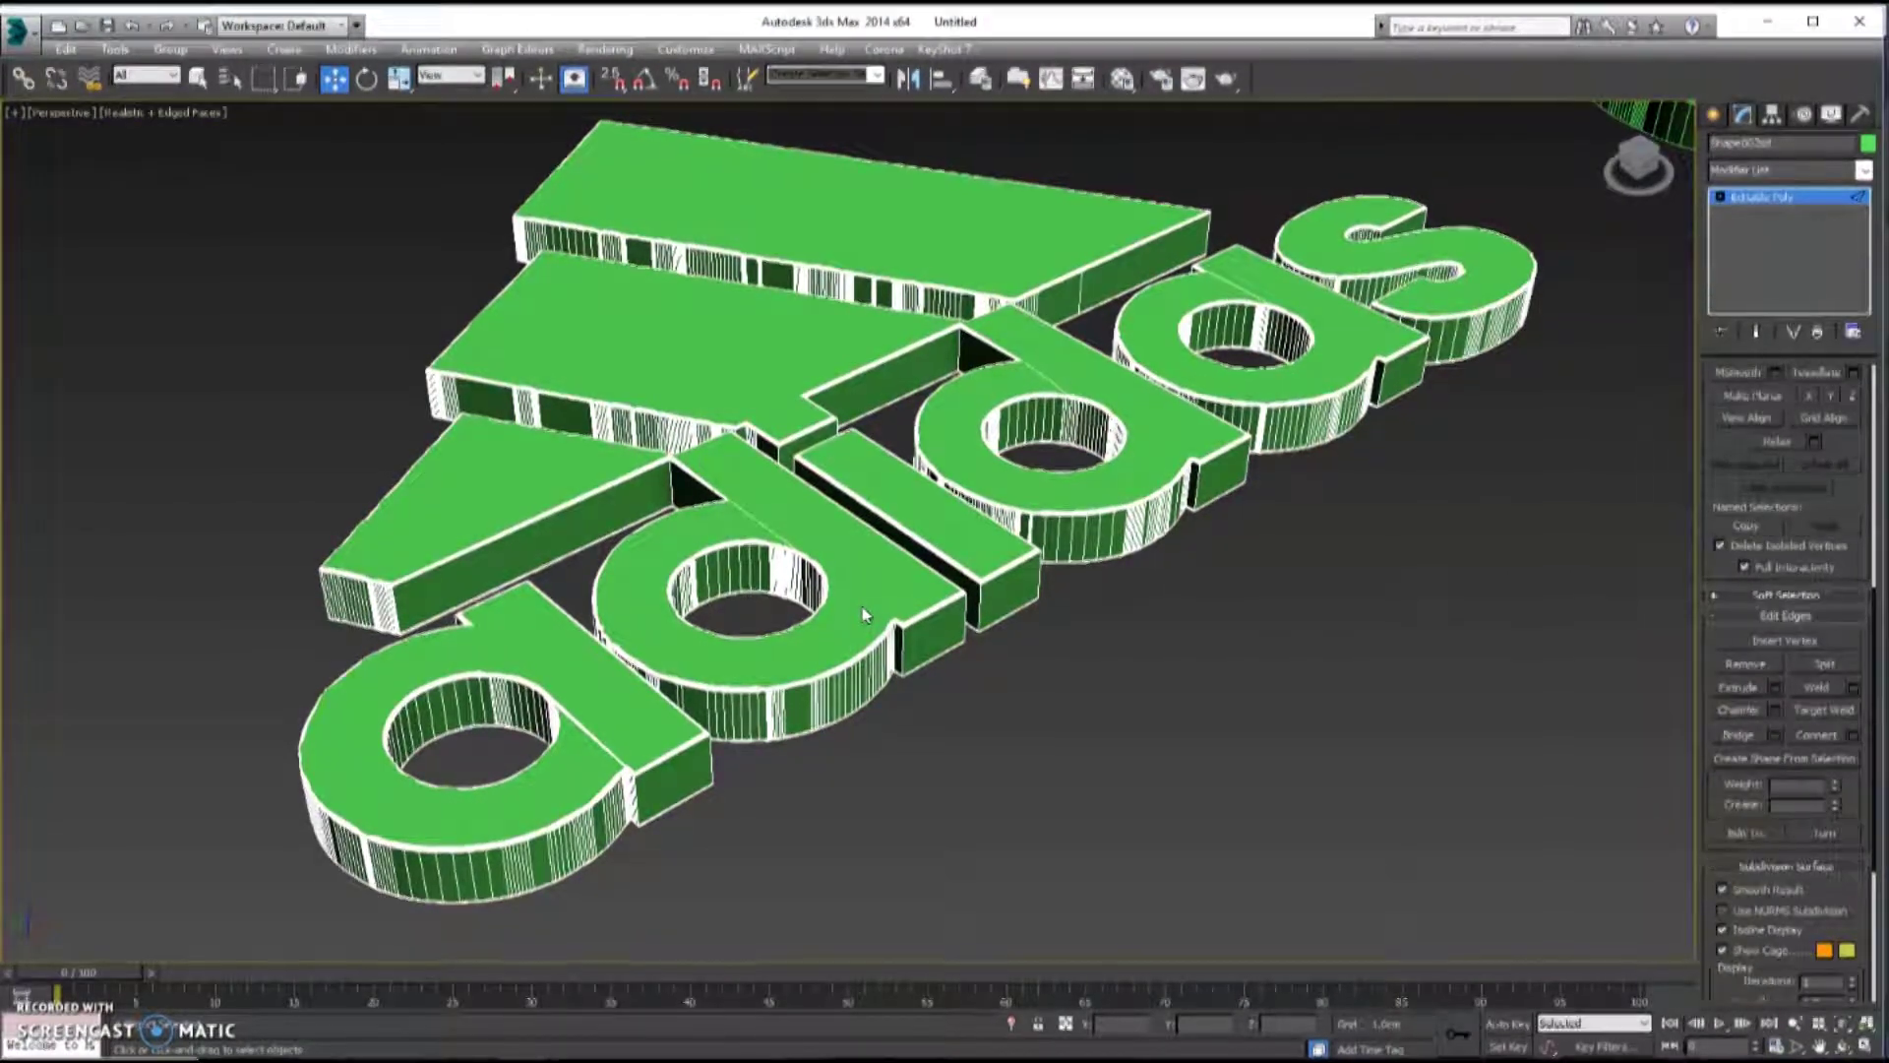
pyautogui.click(1712, 115)
# - Select all edges of the Nike logo and deselect its vertical side edges in the Front view
pyautogui.scroll(-5, 886, 531)
pyautogui.scroll(5, 831, 497)
pyautogui.click(844, 492)
pyautogui.scroll(3, 843, 492)
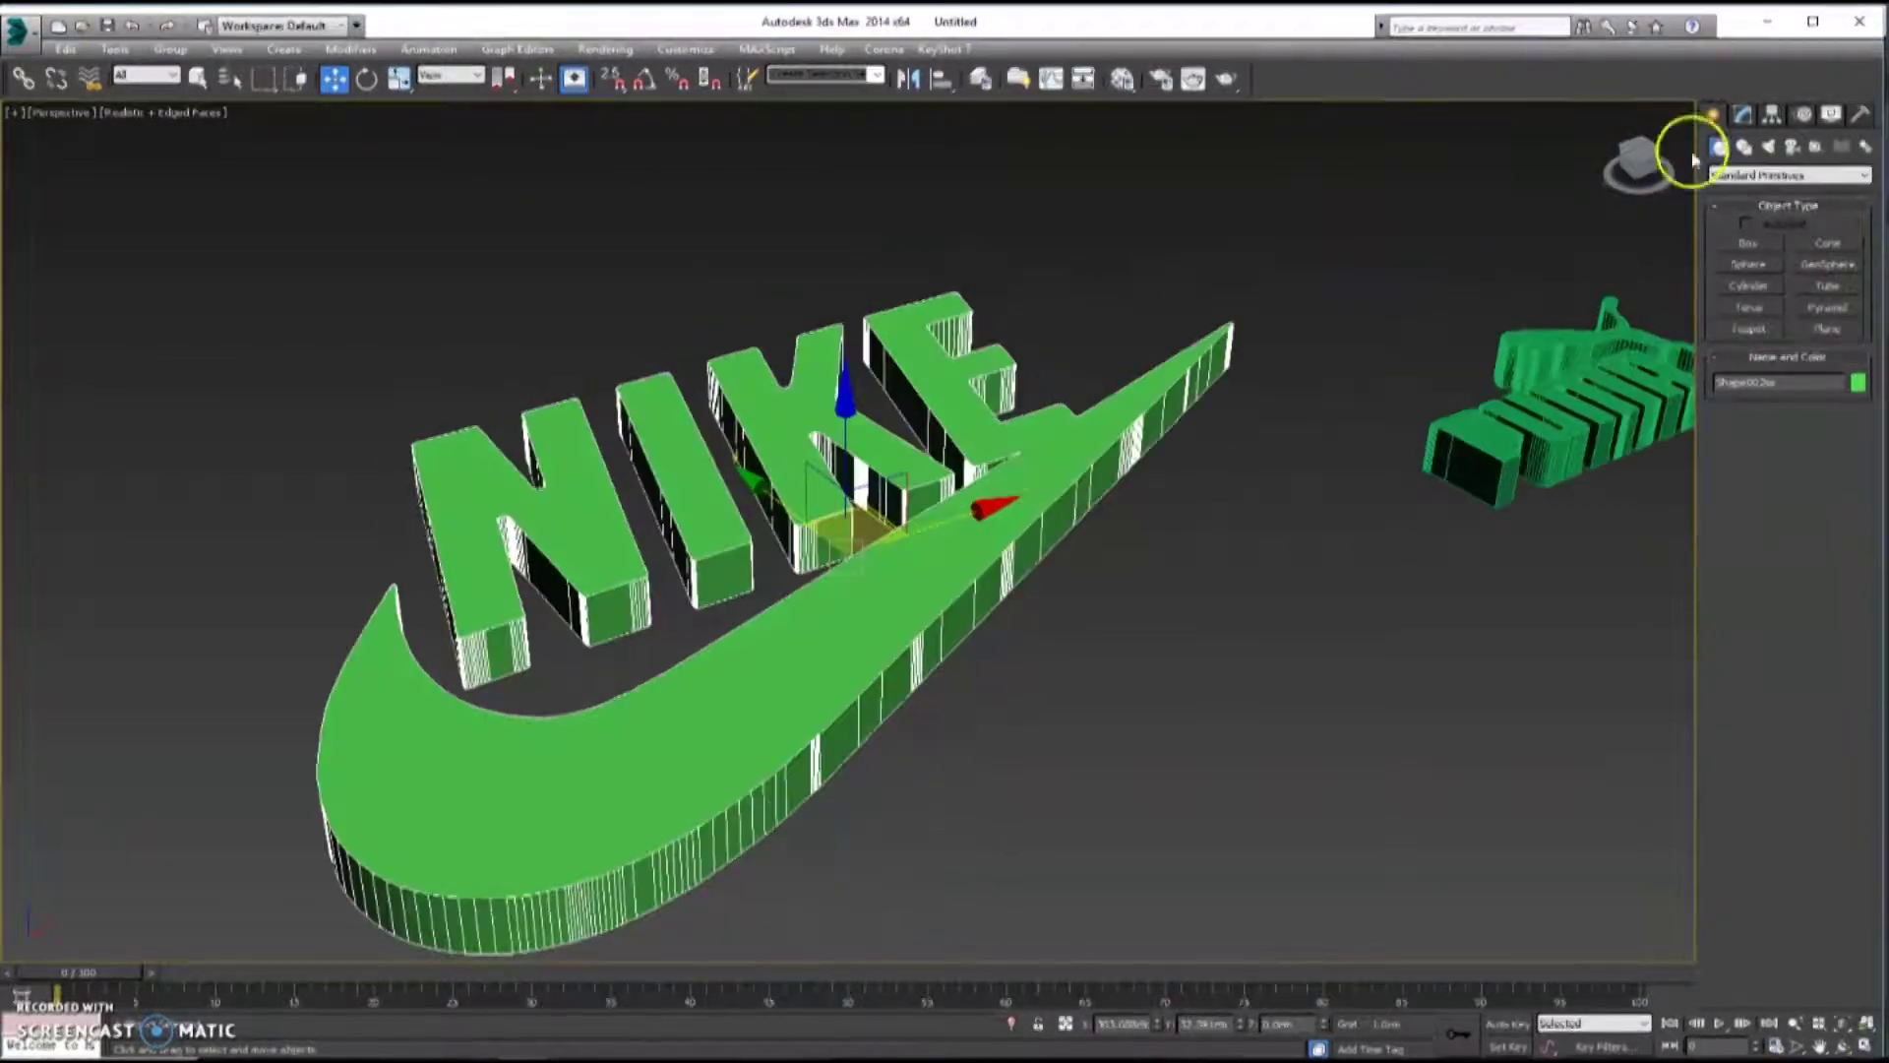
pyautogui.click(1743, 115)
pyautogui.scroll(-3, 1201, 329)
pyautogui.press('2')
pyautogui.hotkey('alt', 'w')
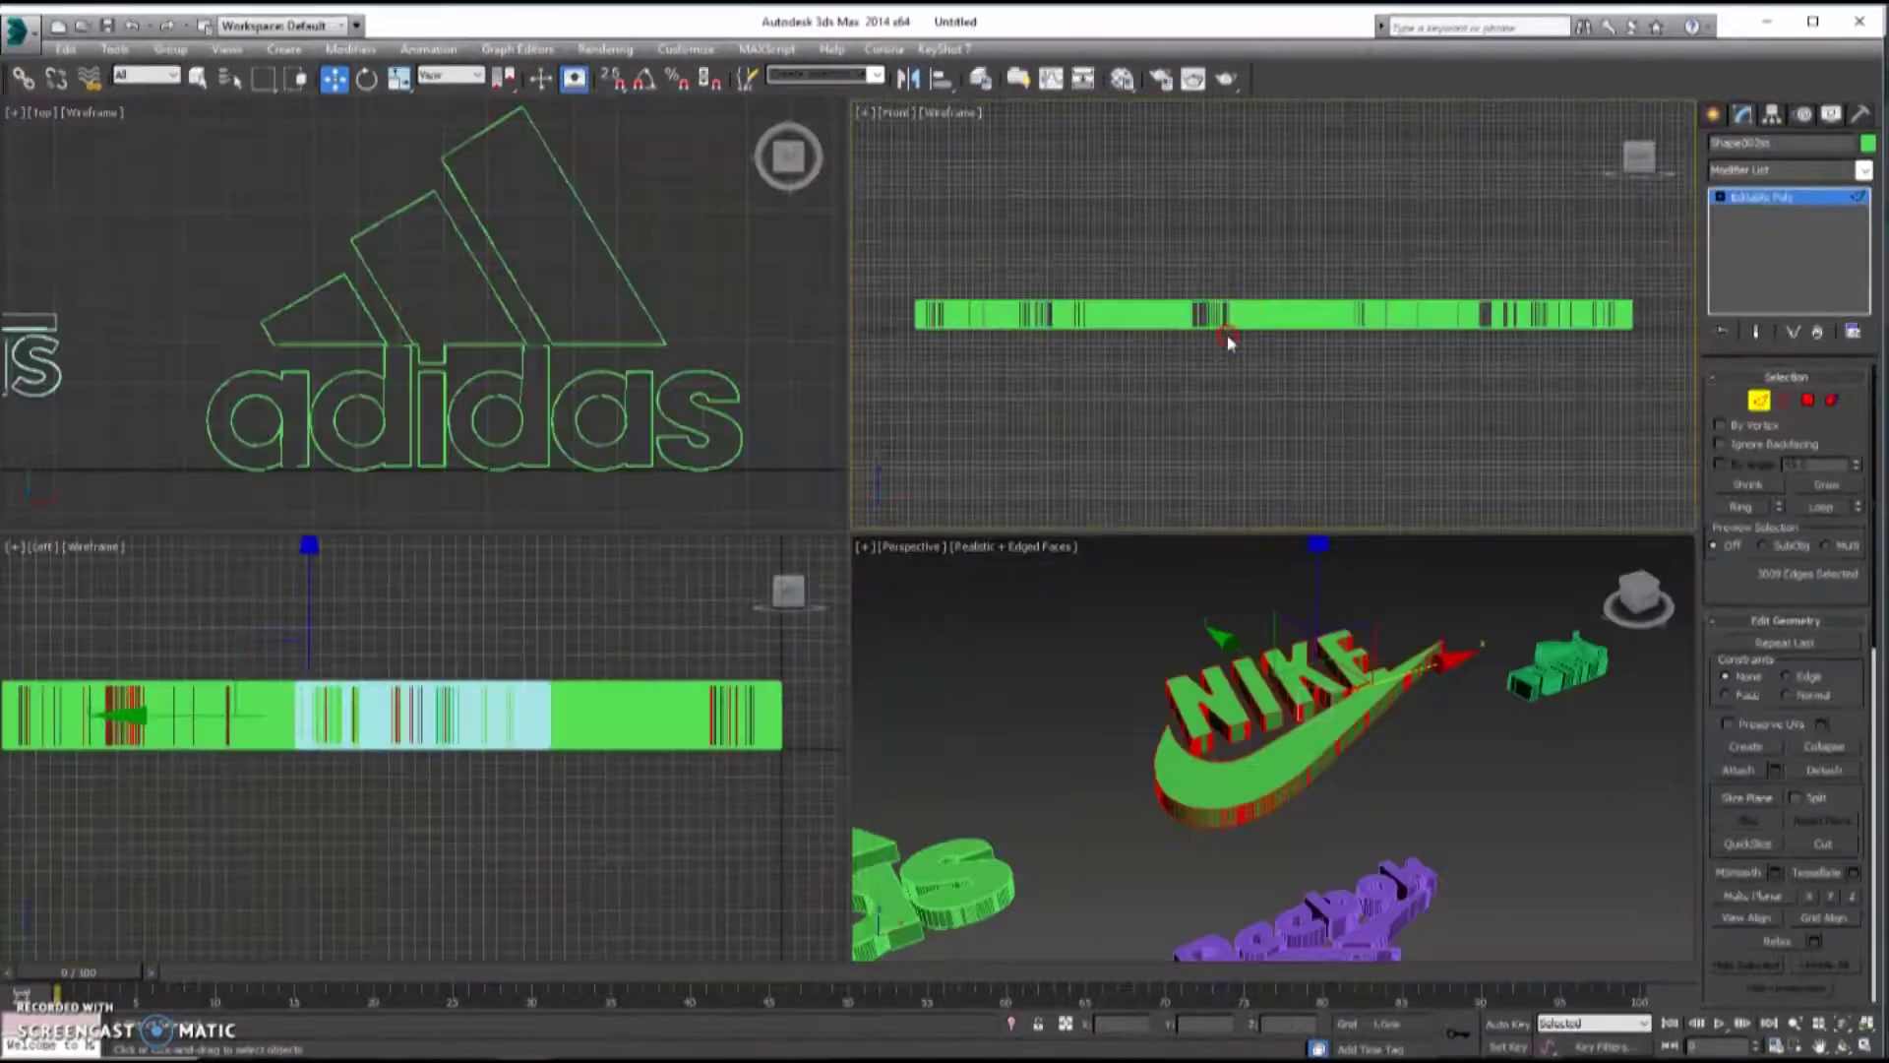
pyautogui.hotkey('alt', 'w')
pyautogui.scroll(-3, 1345, 501)
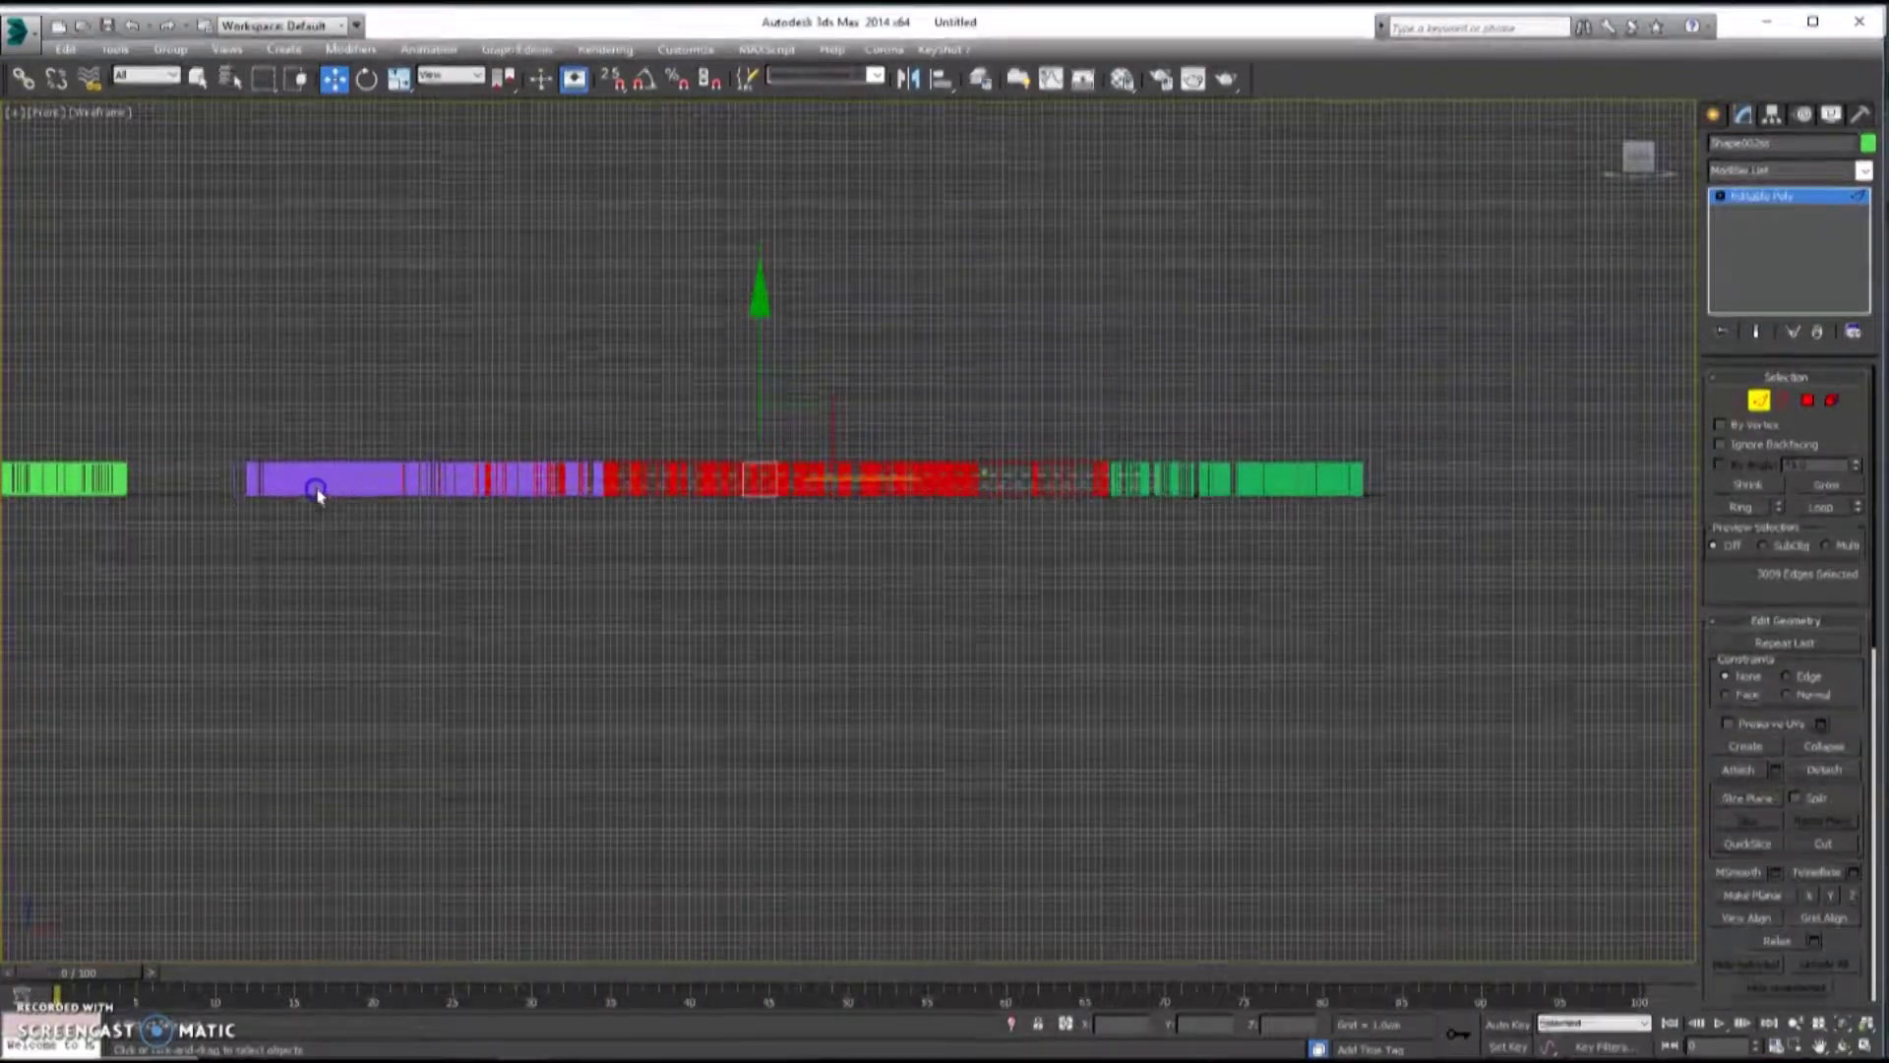
# - Check the Nike edge selection in the Top and Perspective views and chamfer the selected outline edges
pyautogui.press('t')
pyautogui.press('z')
pyautogui.scroll(4, 932, 496)
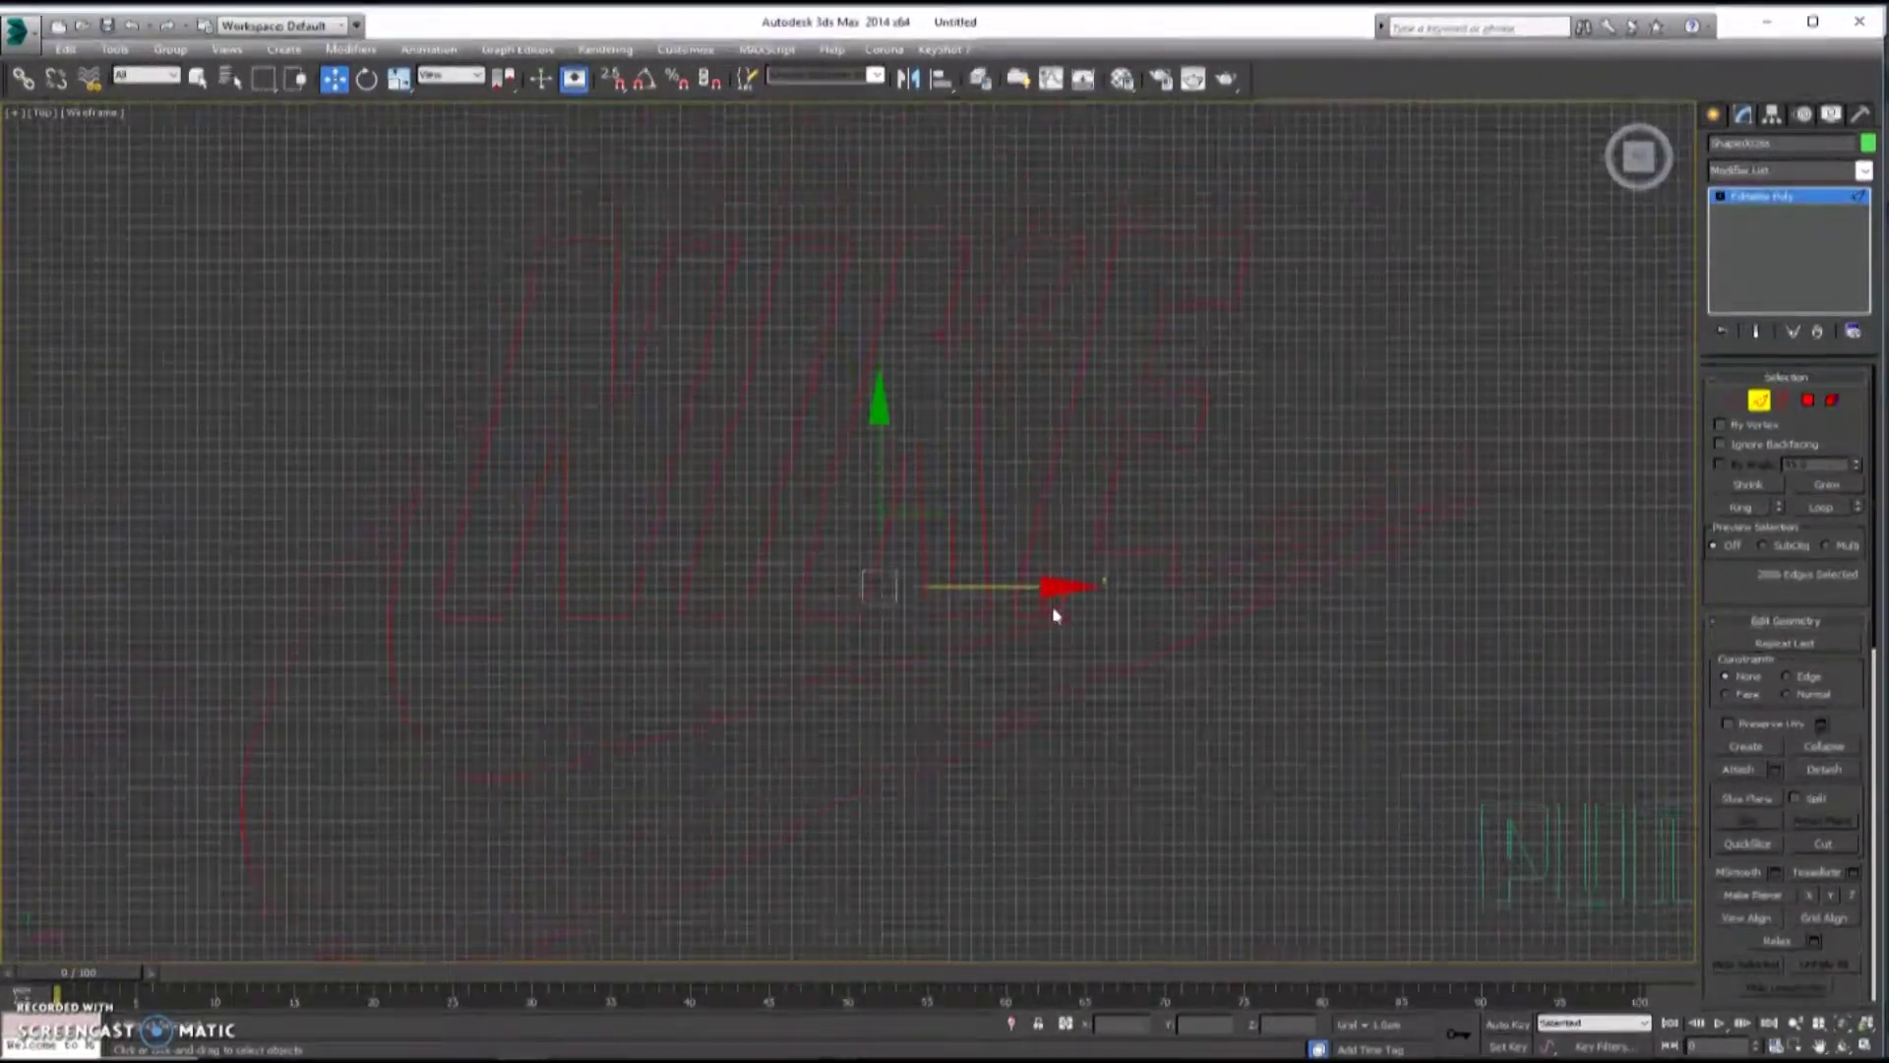
pyautogui.hotkey('alt', 'w')
pyautogui.hotkey('alt', 'w')
pyautogui.scroll(6, 873, 502)
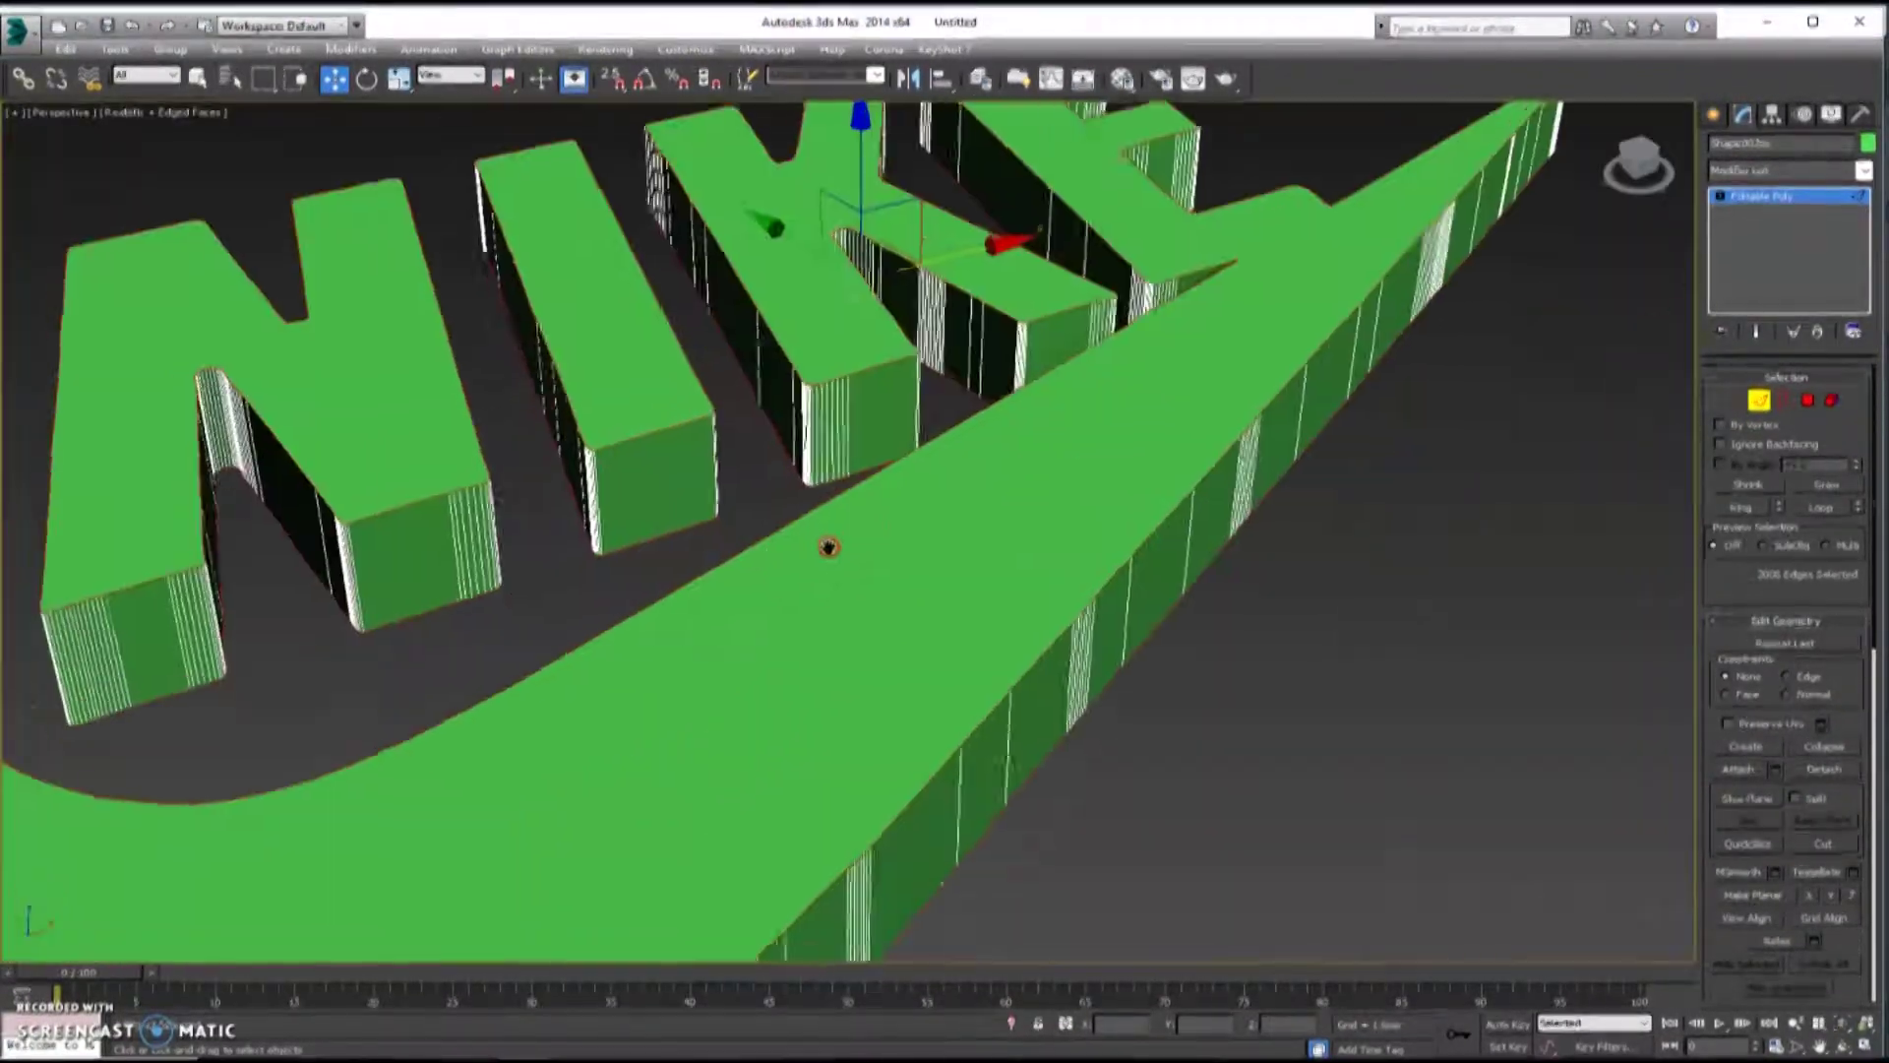
pyautogui.scroll(-6, 873, 502)
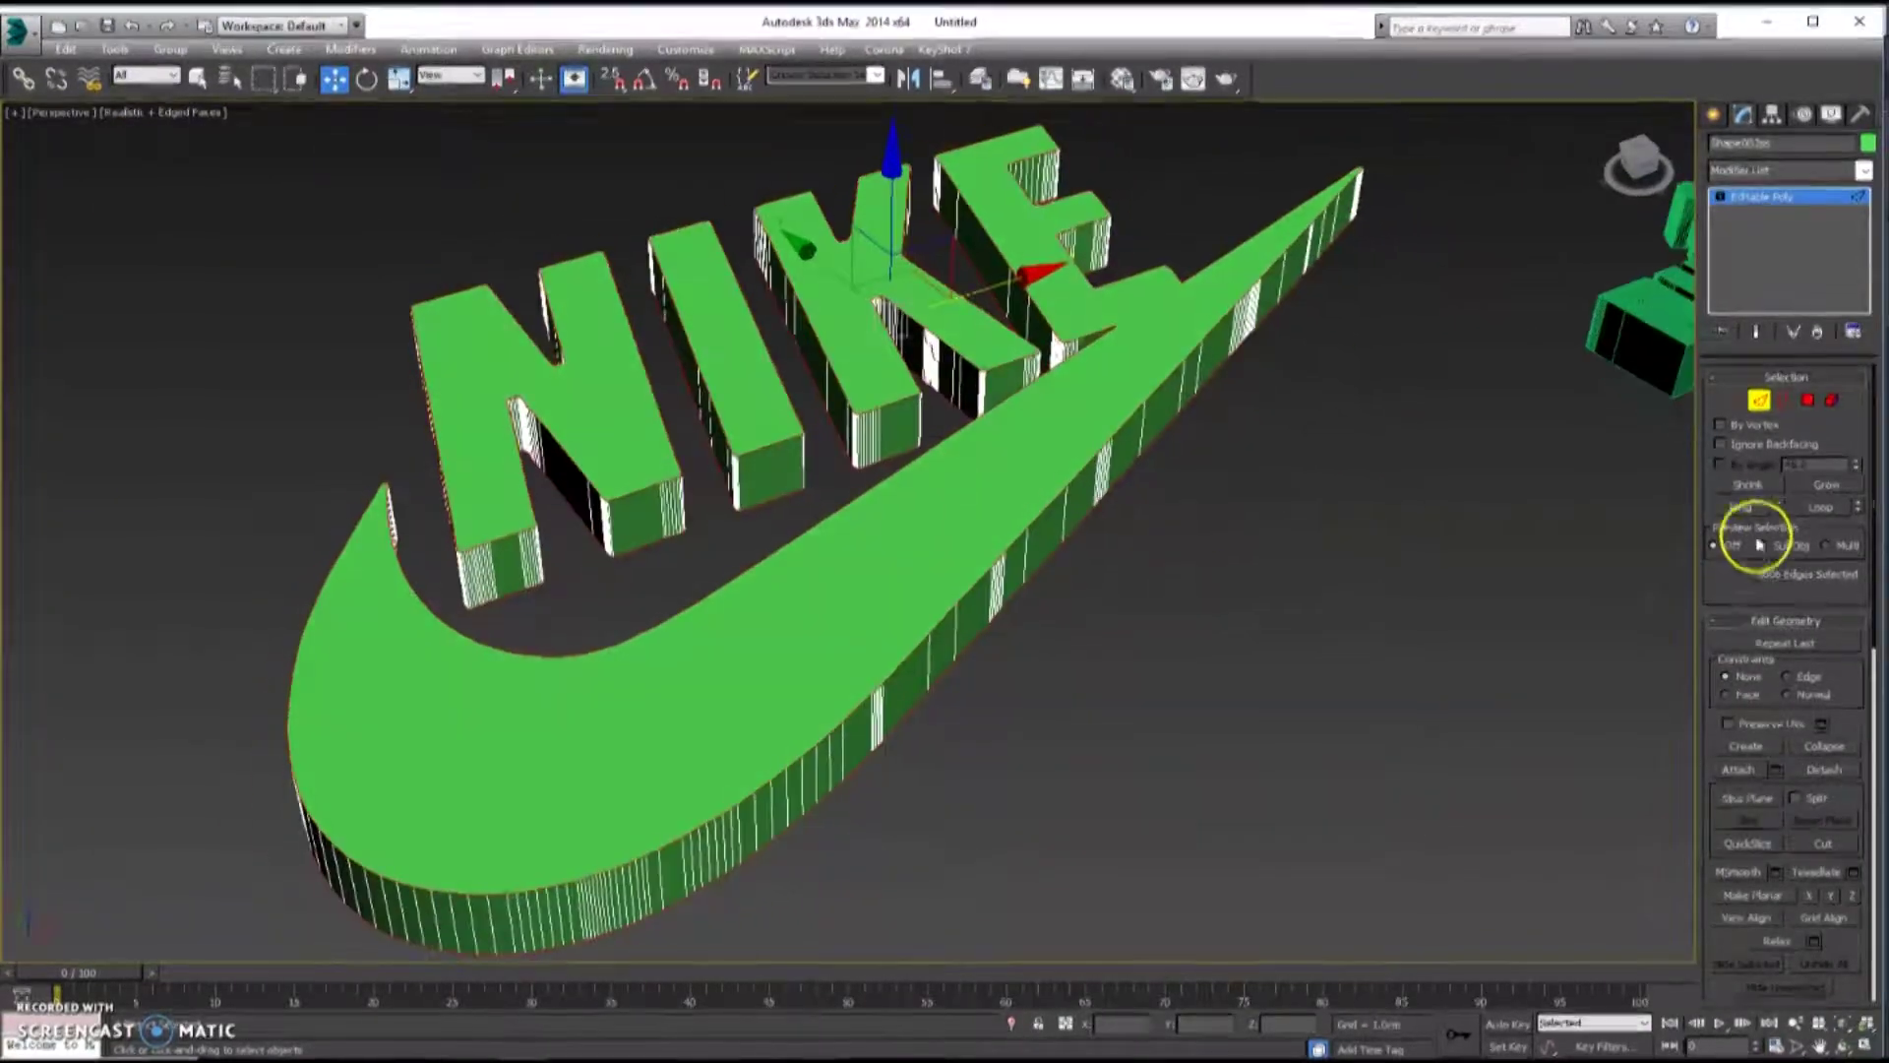
pyautogui.scroll(-5, 1788, 728)
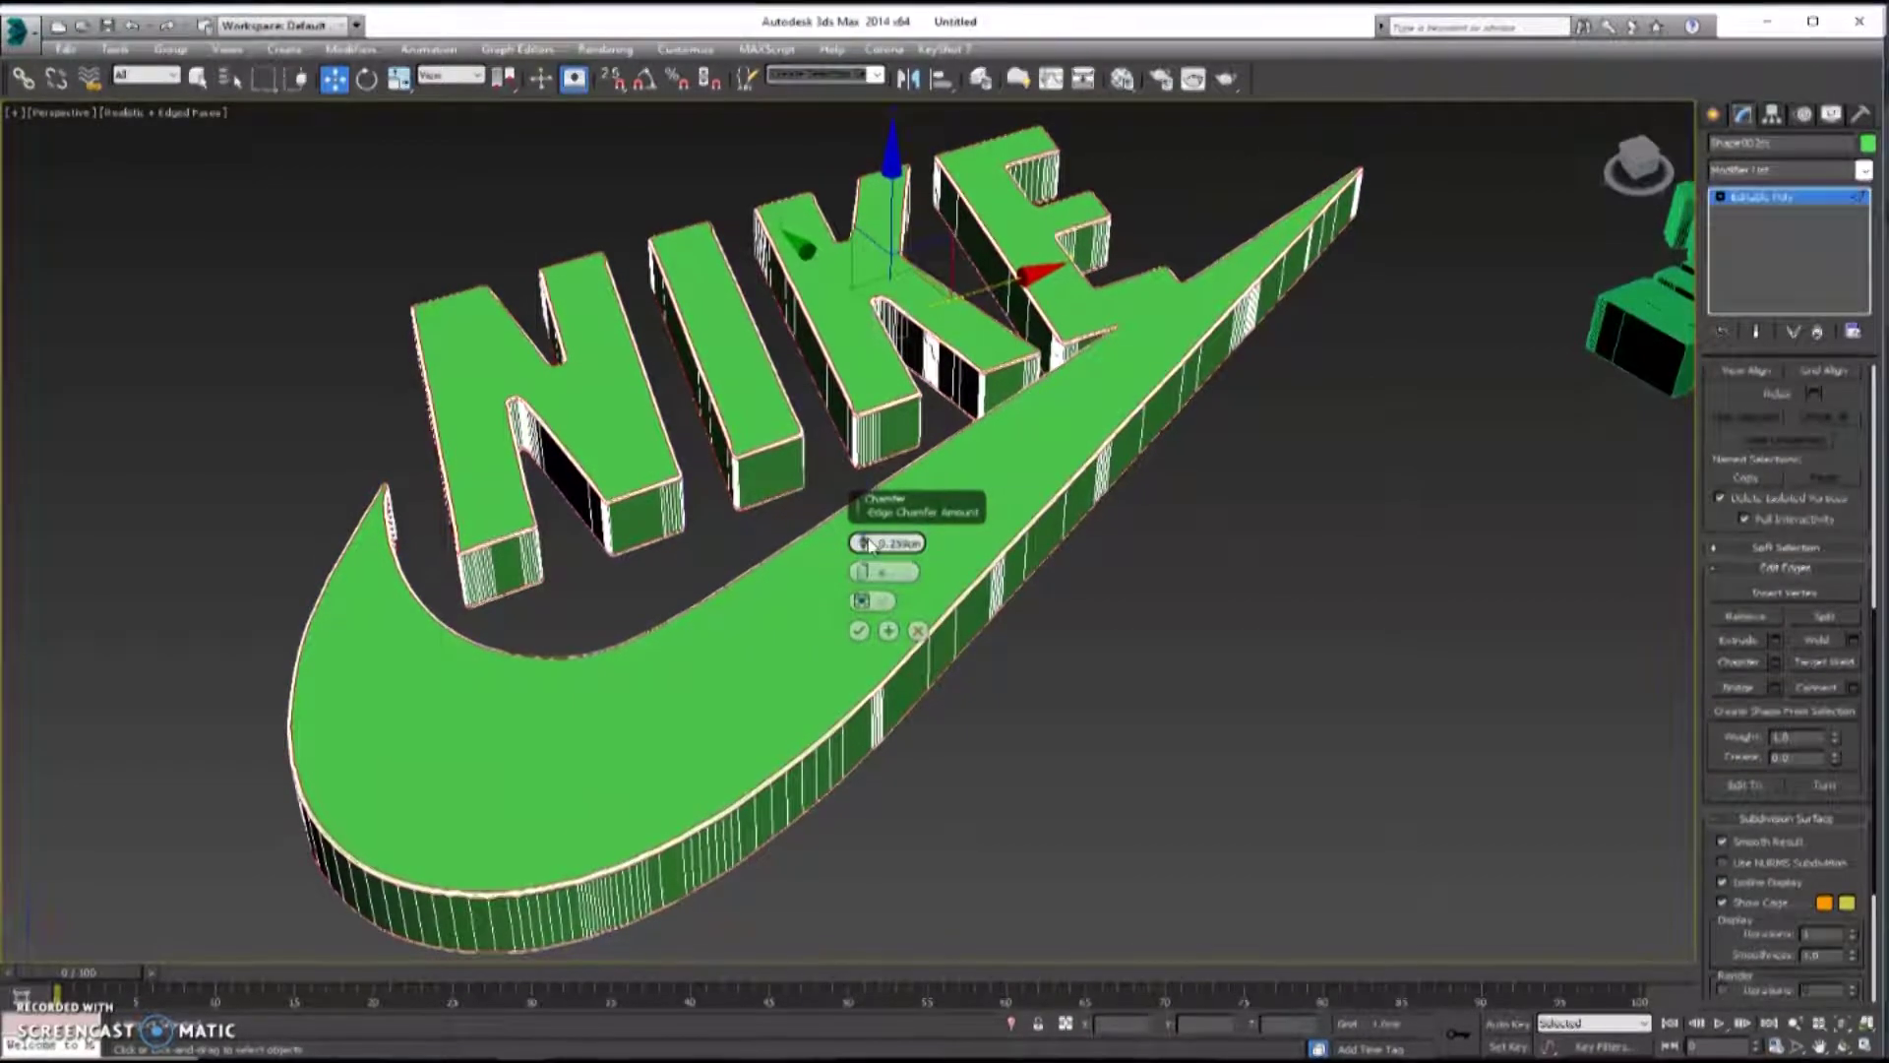
pyautogui.click(860, 629)
pyautogui.click(1714, 115)
# - Select the extruded Puma logo and convert it to an Editable Poly
pyautogui.click(1325, 647)
pyautogui.scroll(-8, 1318, 640)
pyautogui.moveTo(1308, 630); pyautogui.dragTo(916, 528, button='middle')
pyautogui.click(925, 512)
pyautogui.scroll(10, 921, 514)
pyautogui.scroll(-8, 916, 528)
pyautogui.rightClick(962, 410)
pyautogui.click(1223, 621)
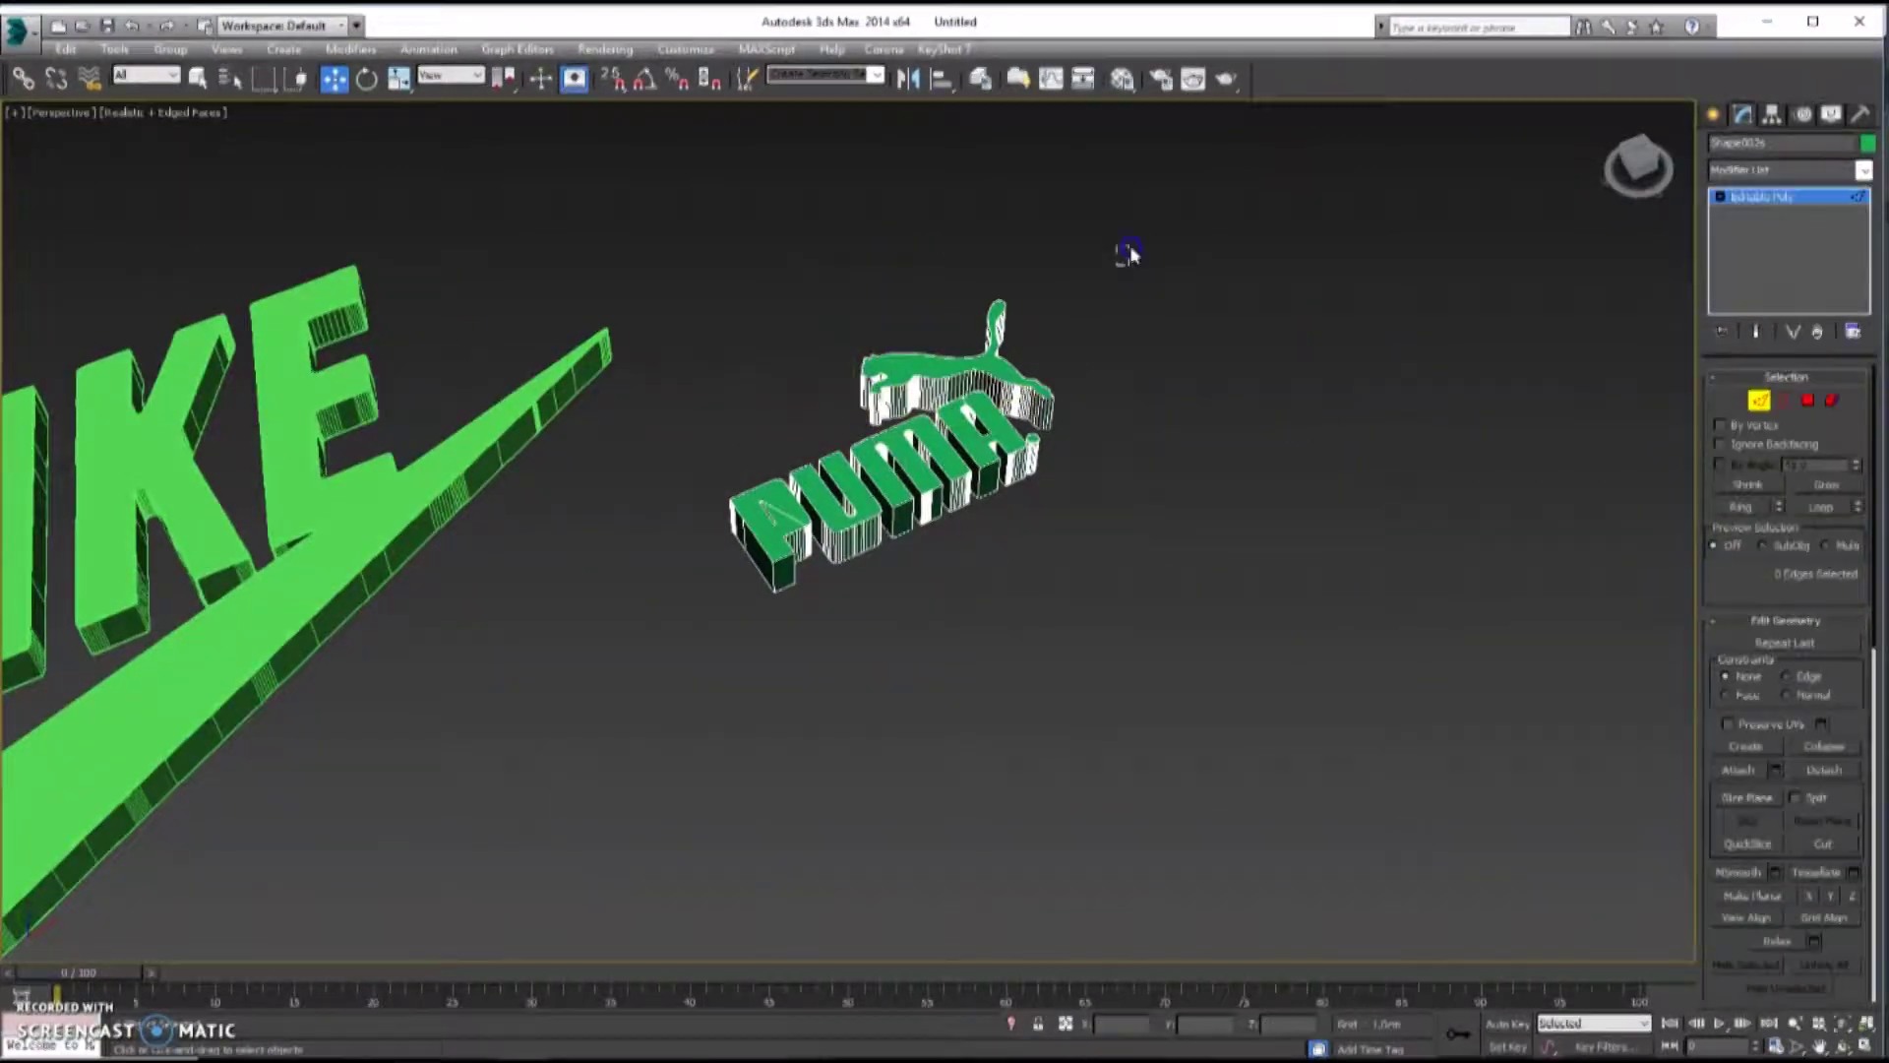
# - Select all edges of the Puma logo and deselect its vertical side edges in the Front view
pyautogui.moveTo(1130, 254); pyautogui.dragTo(679, 630)
pyautogui.hotkey('alt', 'w')
pyautogui.rightClick(1206, 329)
pyautogui.hotkey('alt', 'w')
pyautogui.scroll(8, 1279, 433)
pyautogui.scroll(-4, 1248, 357)
pyautogui.hotkey('alt', 'w')
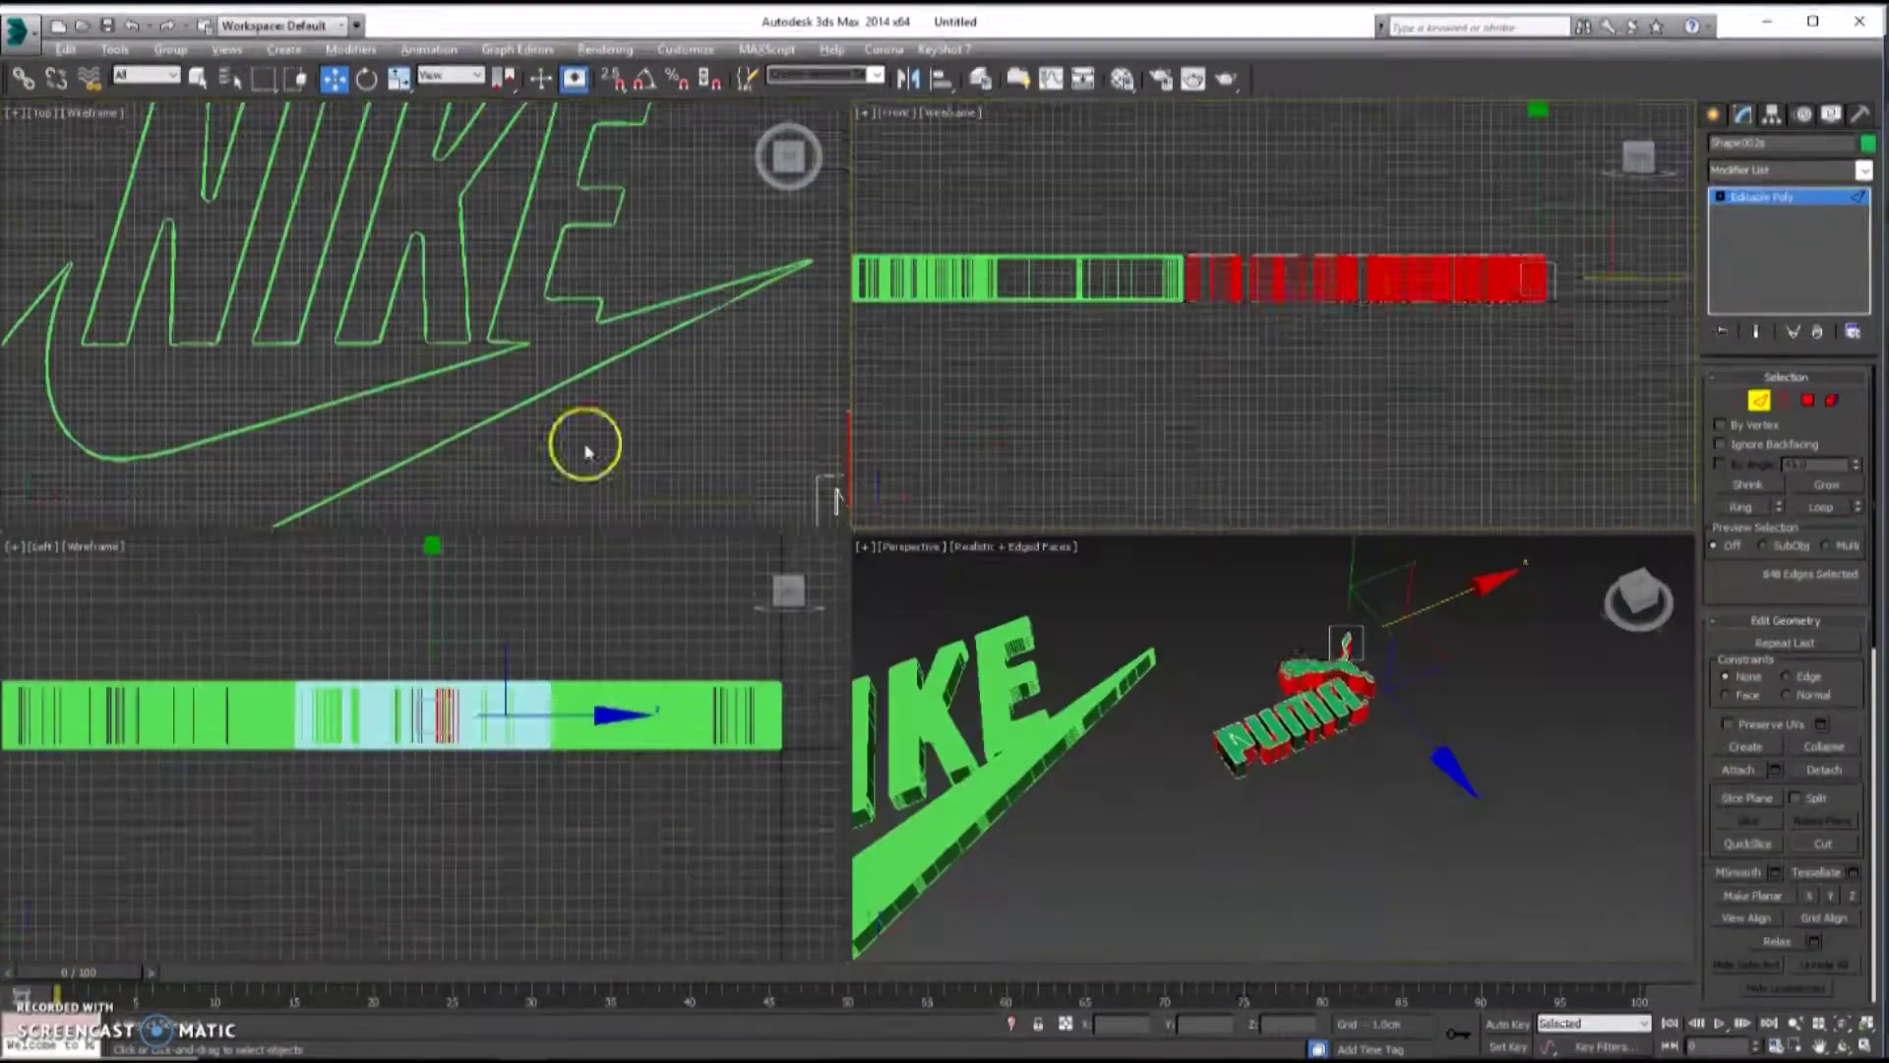
pyautogui.hotkey('alt', 'w')
pyautogui.keyDown('alt'); pyautogui.moveTo(1398, 470); pyautogui.dragTo(654, 488); pyautogui.keyUp('alt')
# - Deselect the stray diagonal edges crossing the faces of the Puma letters in the Top view
pyautogui.hotkey('alt', 'w')
pyautogui.rightClick(1396, 729)
pyautogui.scroll(5, 1397, 729)
pyautogui.hotkey('alt', 'w')
pyautogui.hotkey('alt', 'w')
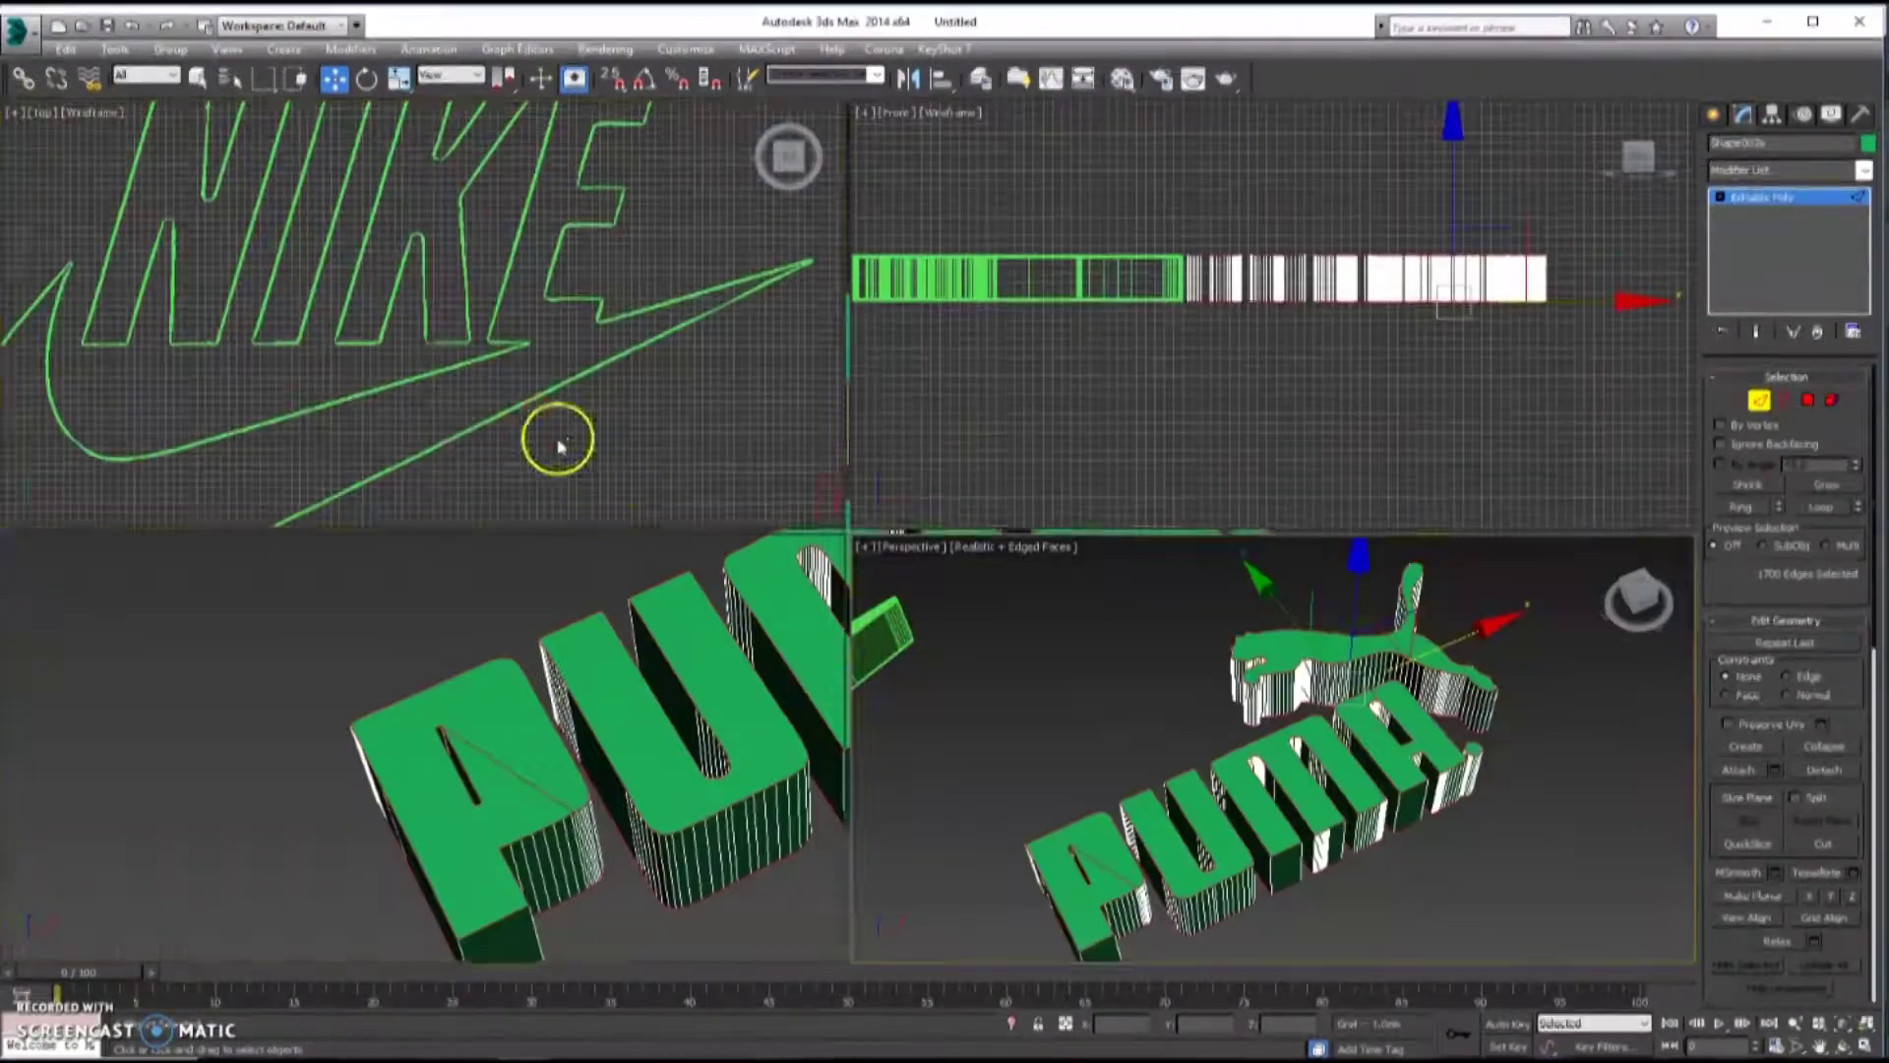
pyautogui.hotkey('alt', 'w')
pyautogui.hotkey('alt', 'w')
pyautogui.rightClick(1222, 819)
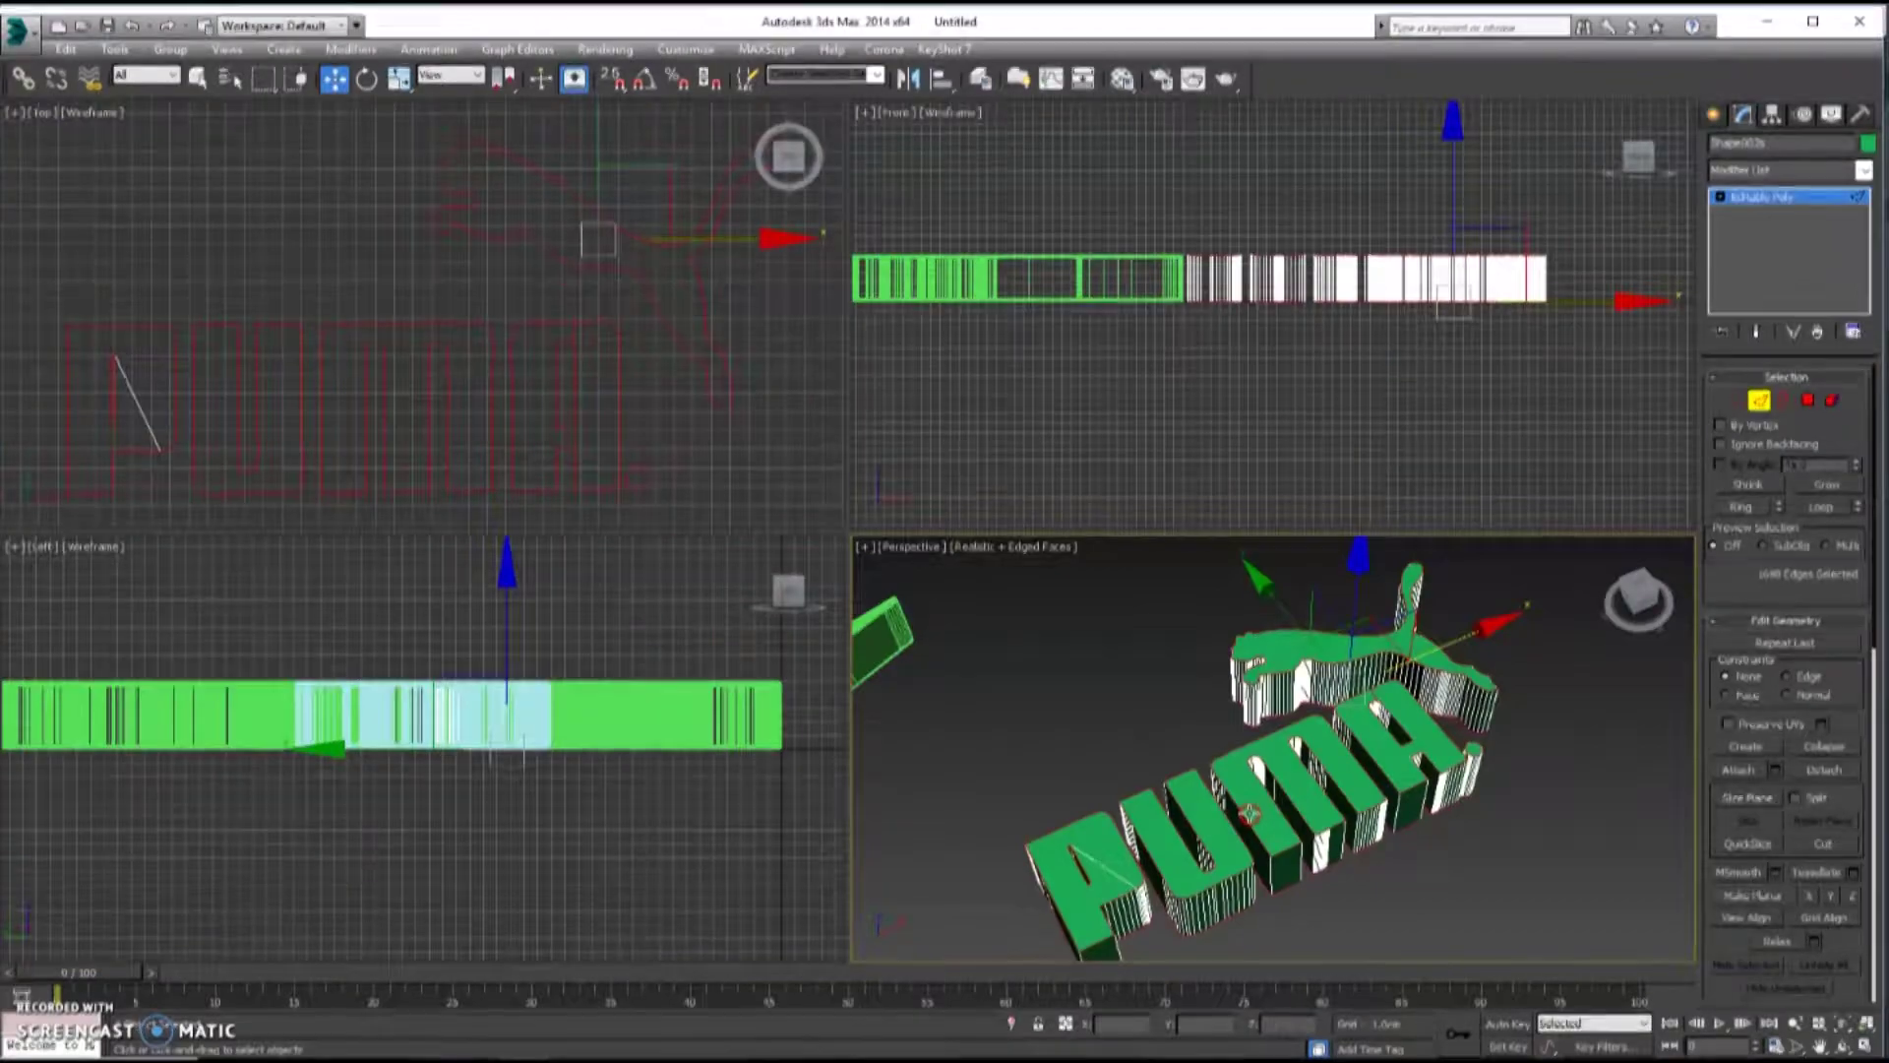
pyautogui.hotkey('alt', 'w')
pyautogui.hotkey('alt', 'w')
pyautogui.rightClick(724, 435)
pyautogui.hotkey('alt', 'w')
pyautogui.scroll(3, 1220, 606)
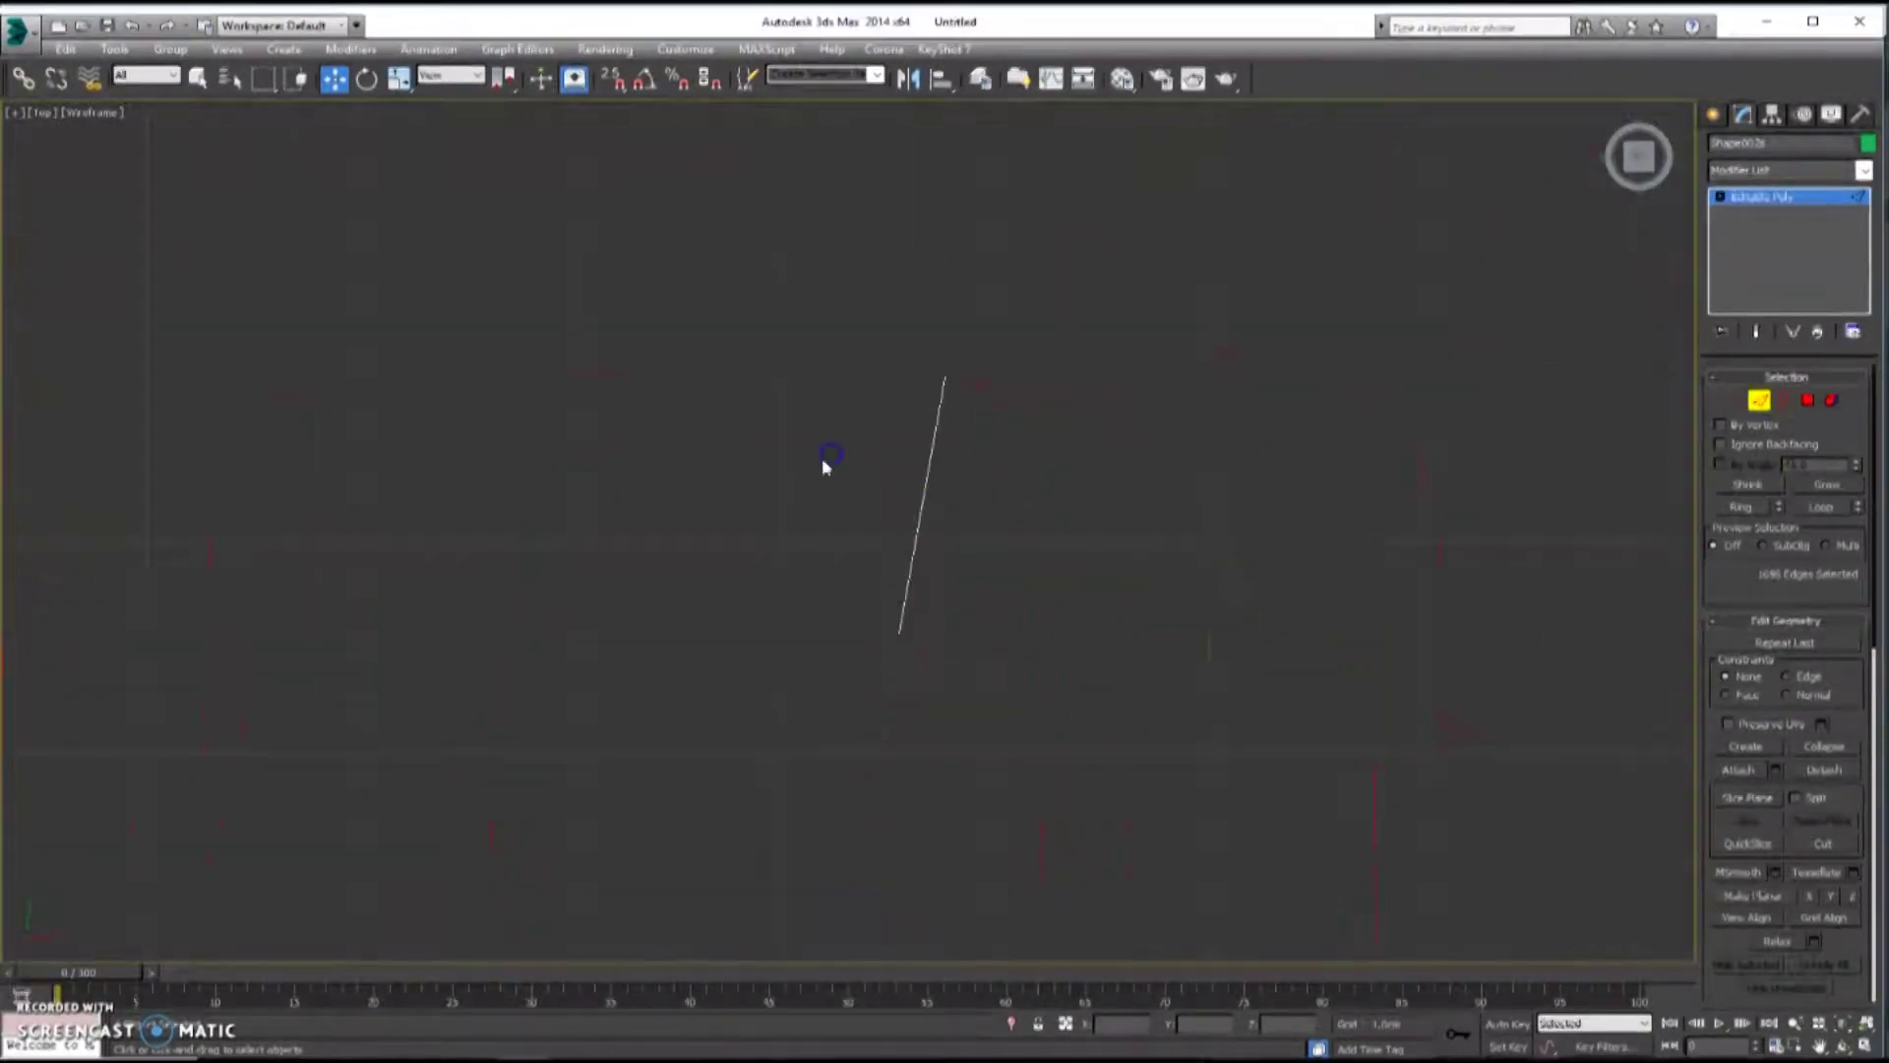
pyautogui.scroll(-6, 969, 453)
# - Chamfer the selected outline edges of the Puma logo with added connect edge segments
pyautogui.hotkey('alt', 'w')
pyautogui.rightClick(1270, 669)
pyautogui.hotkey('alt', 'w')
pyautogui.moveTo(1278, 675); pyautogui.dragTo(1276, 590, button='middle')
pyautogui.click(1232, 505)
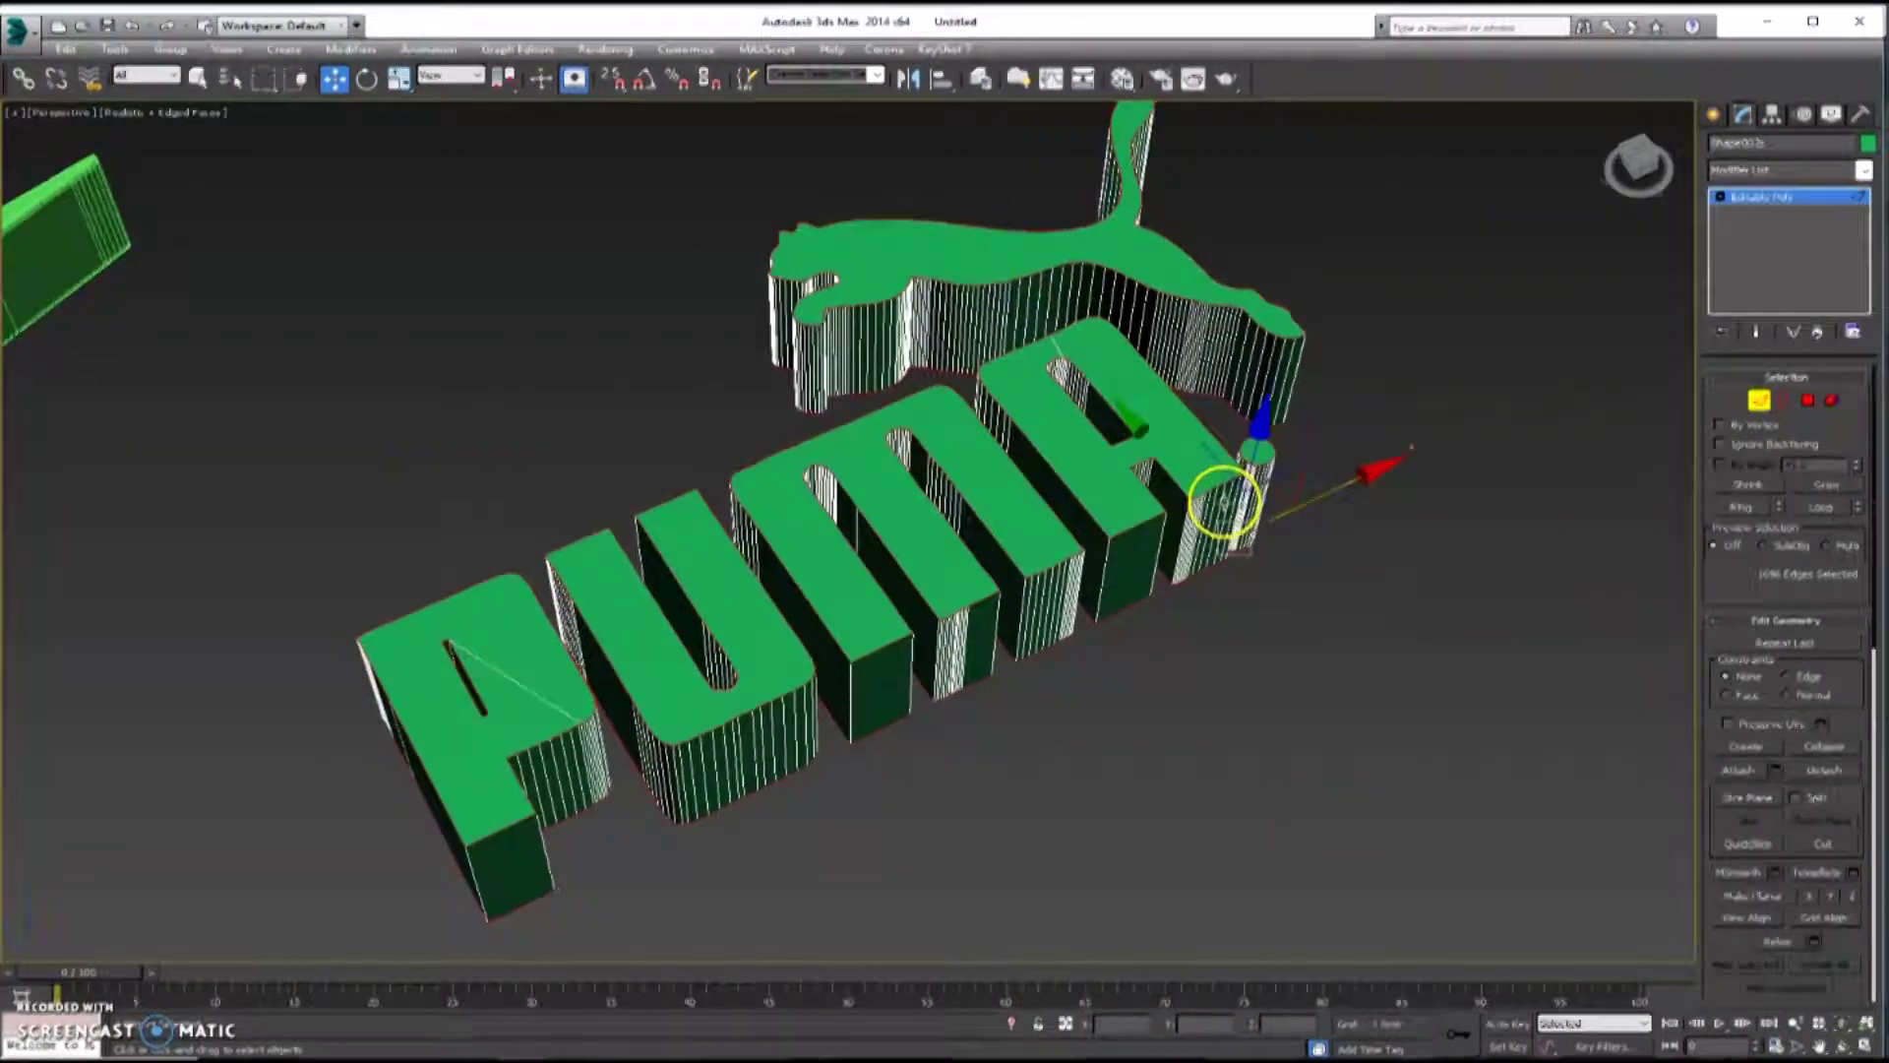
pyautogui.moveTo(1219, 502); pyautogui.dragTo(1138, 571, button='middle')
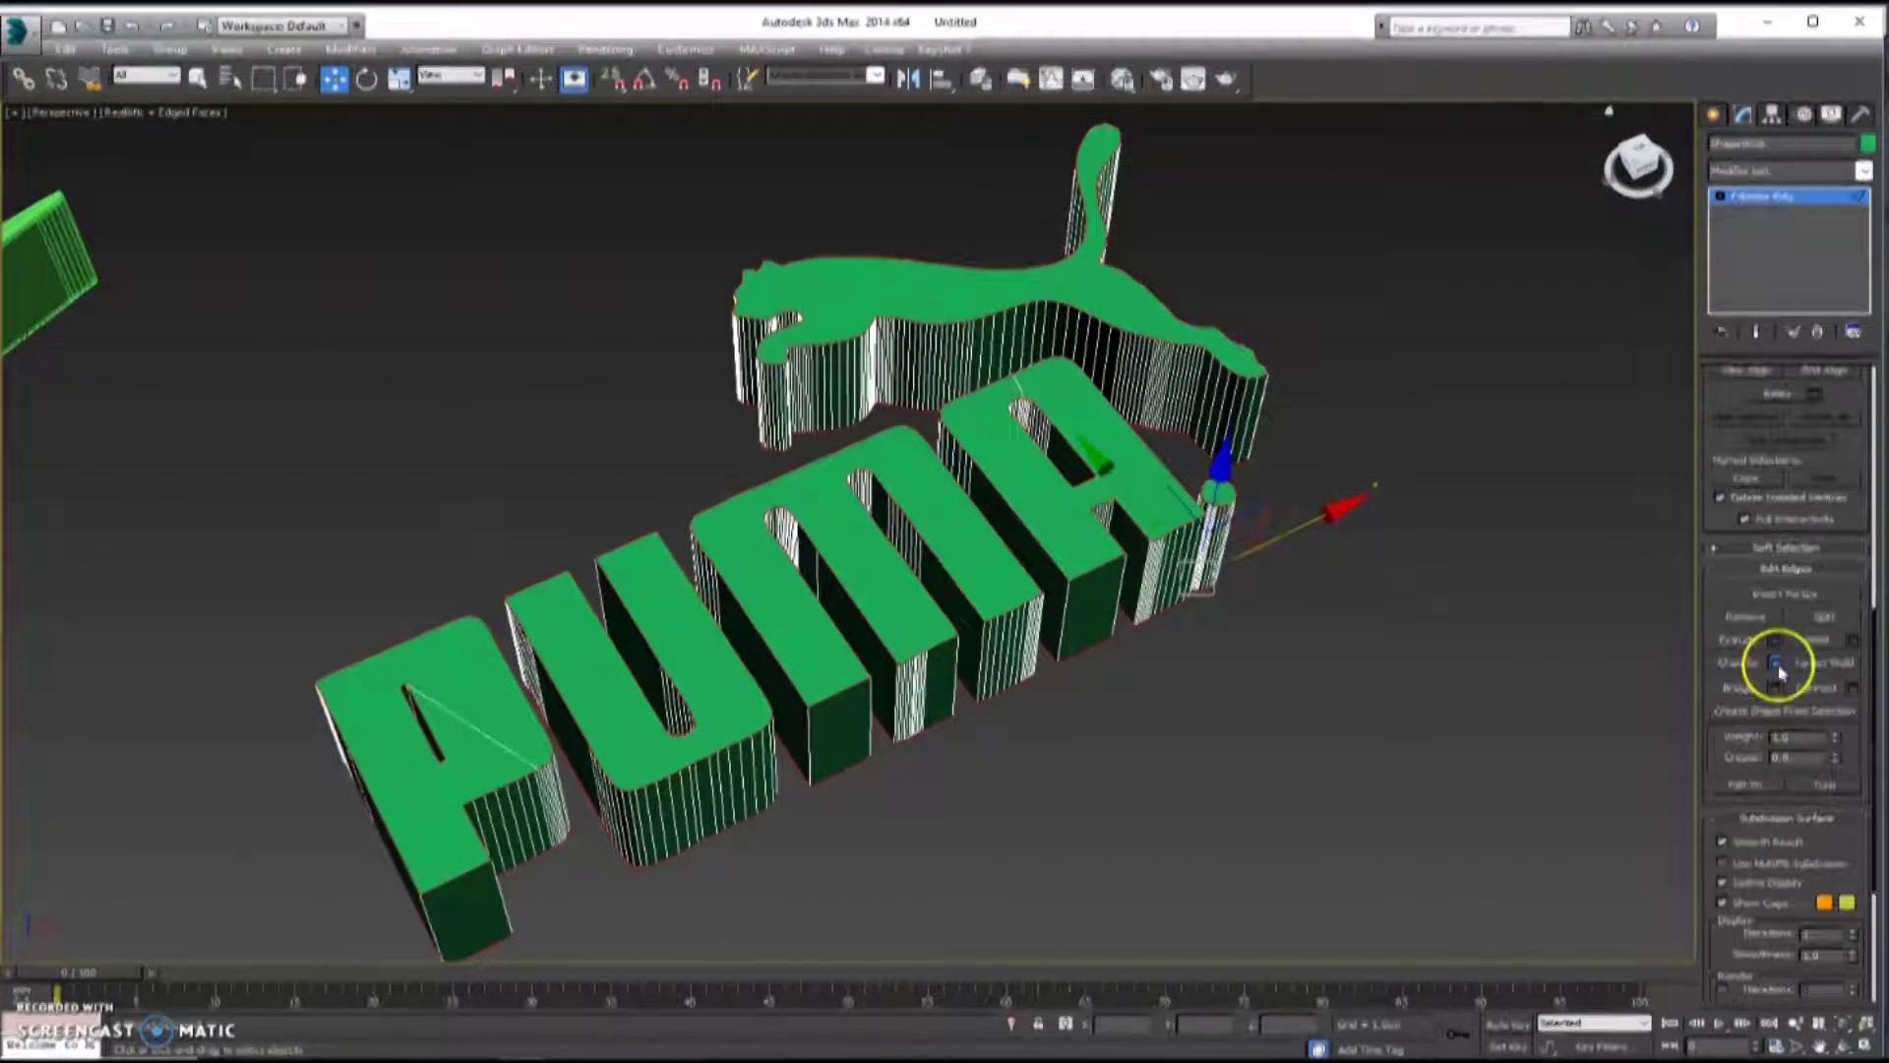
pyautogui.click(1775, 661)
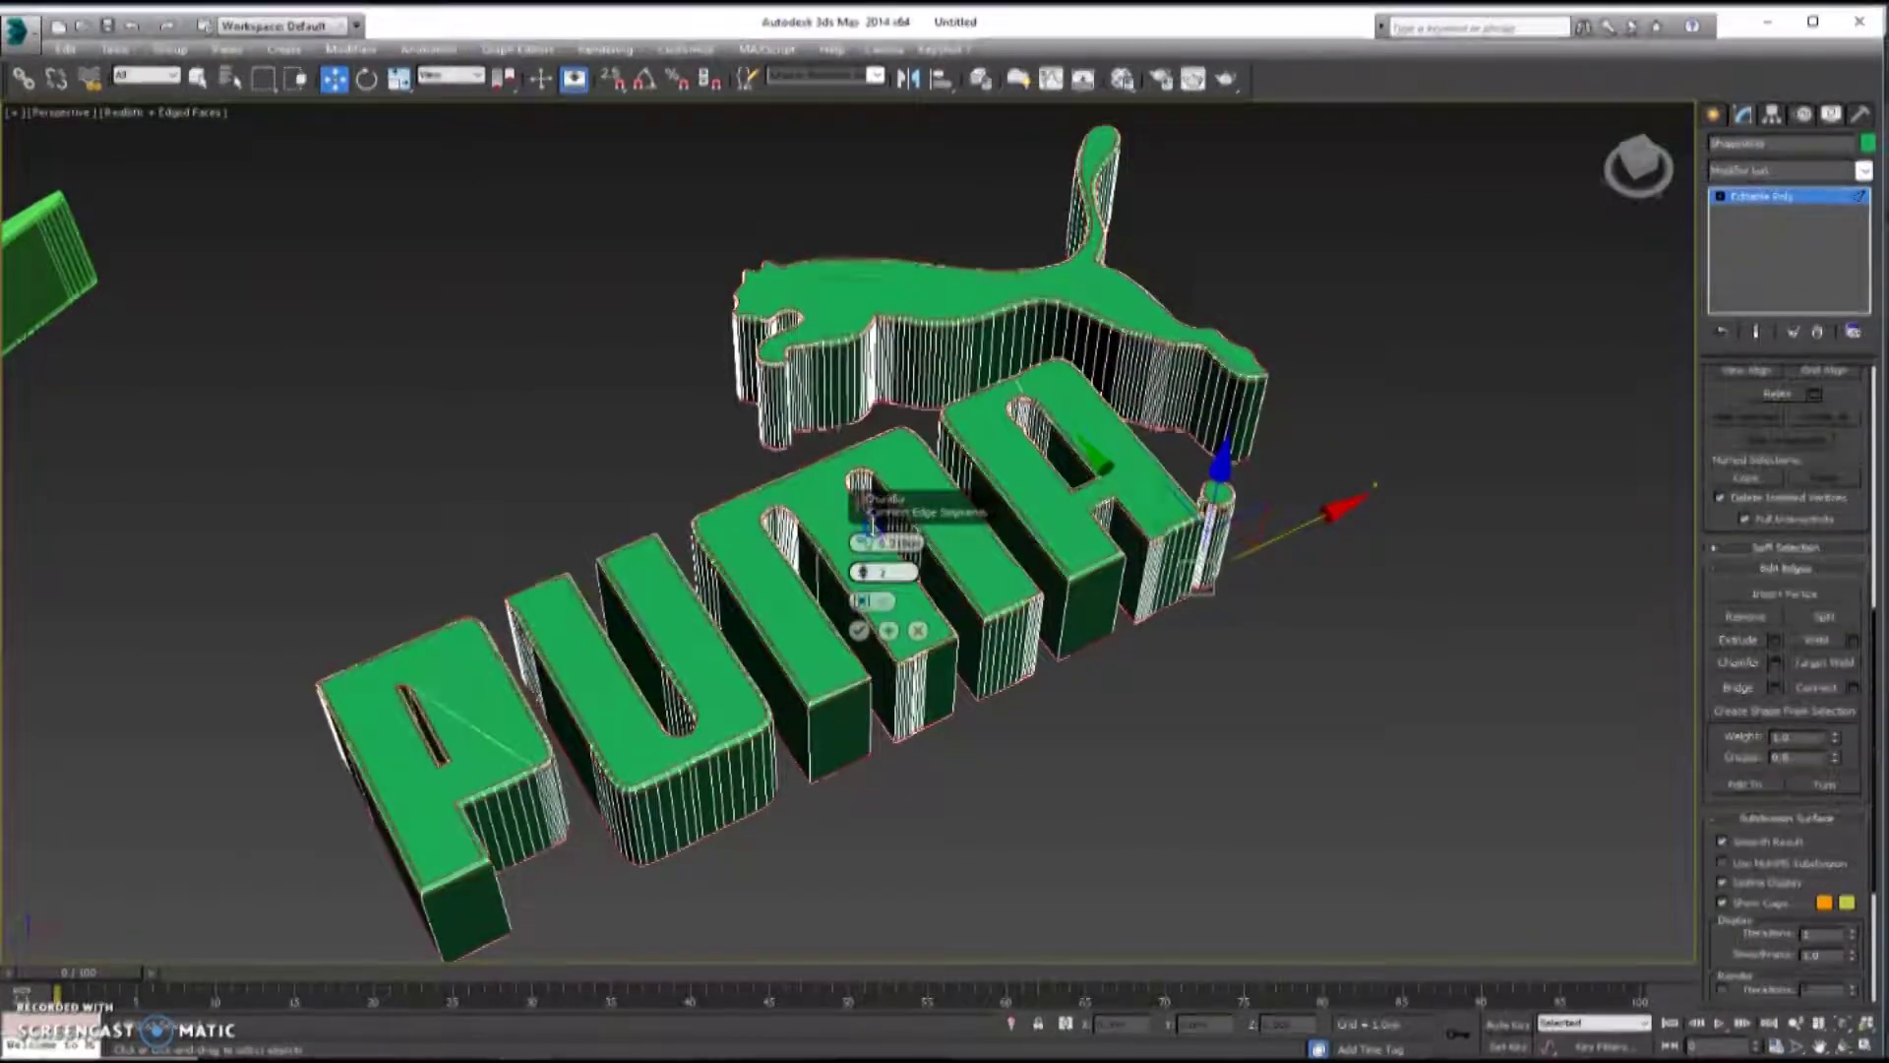
pyautogui.click(859, 630)
pyautogui.click(1714, 115)
# - Select the extruded Reebok logo and convert it to an Editable Poly
pyautogui.scroll(-10, 962, 434)
pyautogui.scroll(10, 1000, 485)
pyautogui.click(846, 684)
pyautogui.scroll(-5, 847, 684)
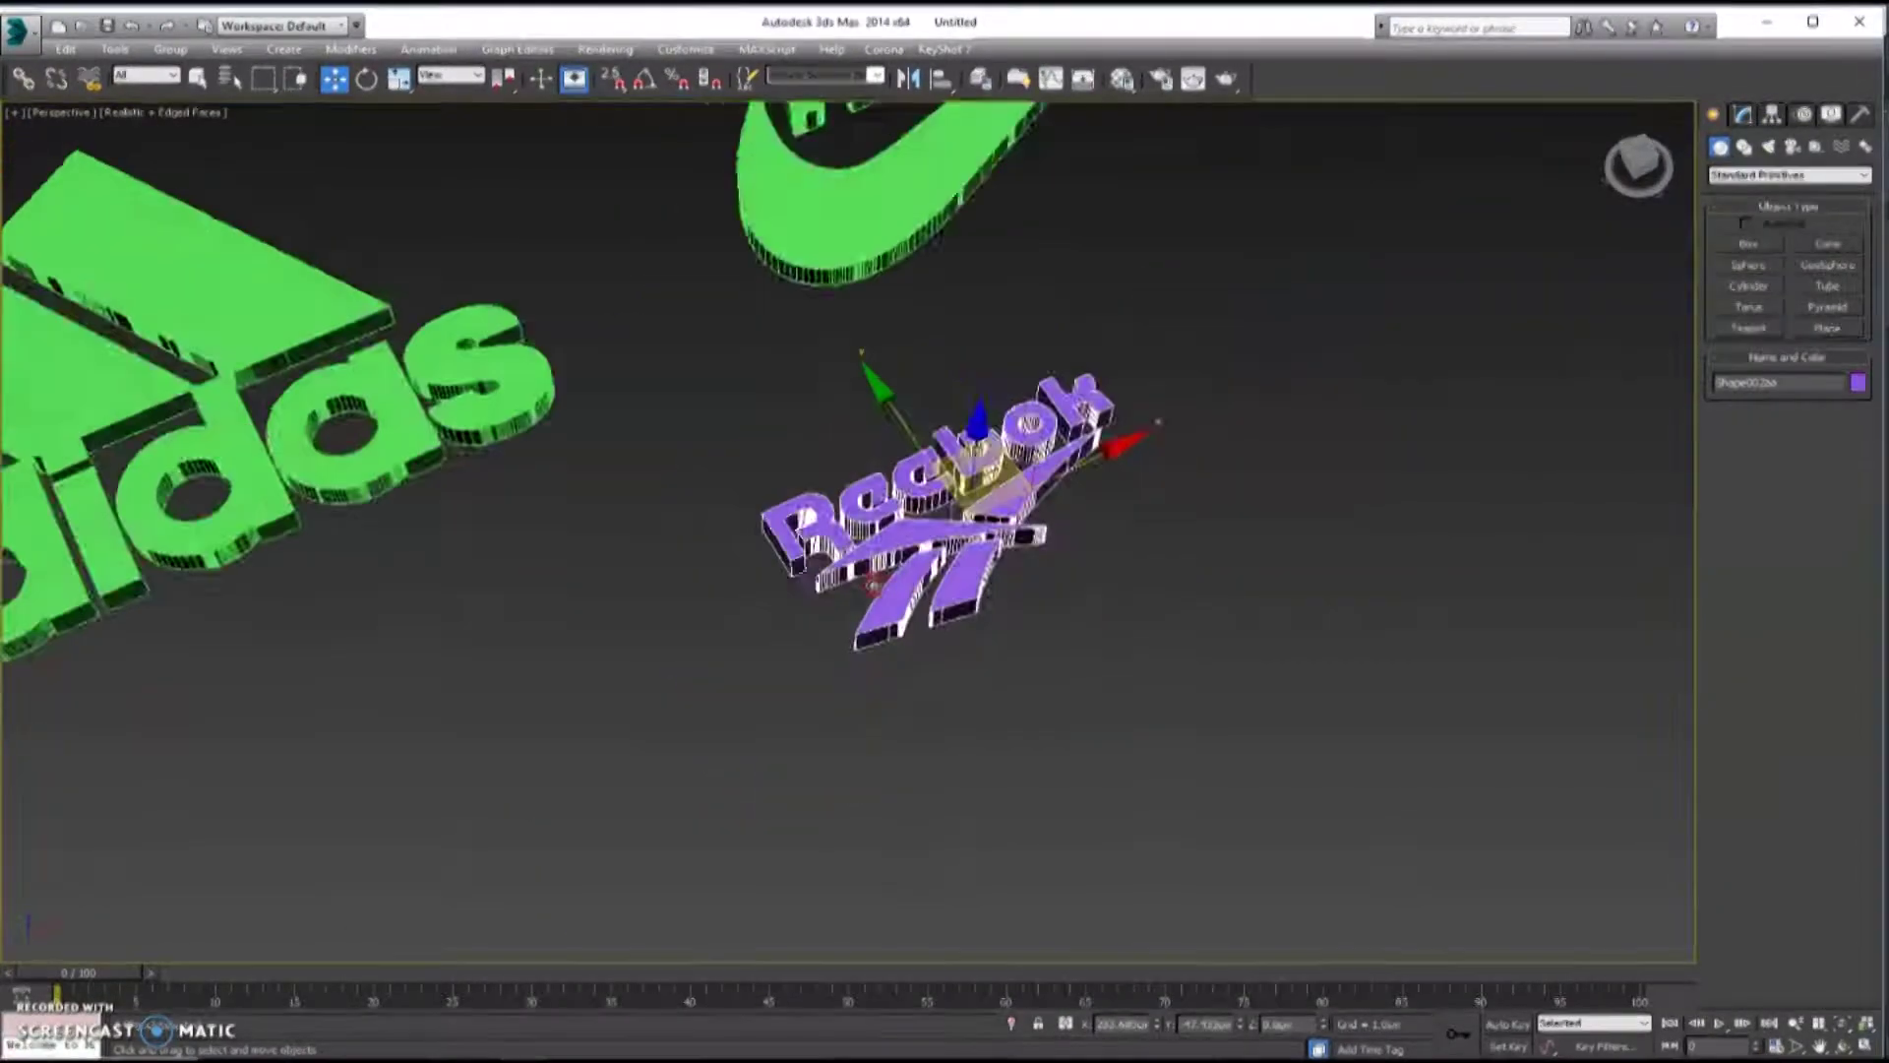
pyautogui.scroll(2, 1054, 539)
pyautogui.rightClick(1007, 501)
pyautogui.moveTo(1102, 691)
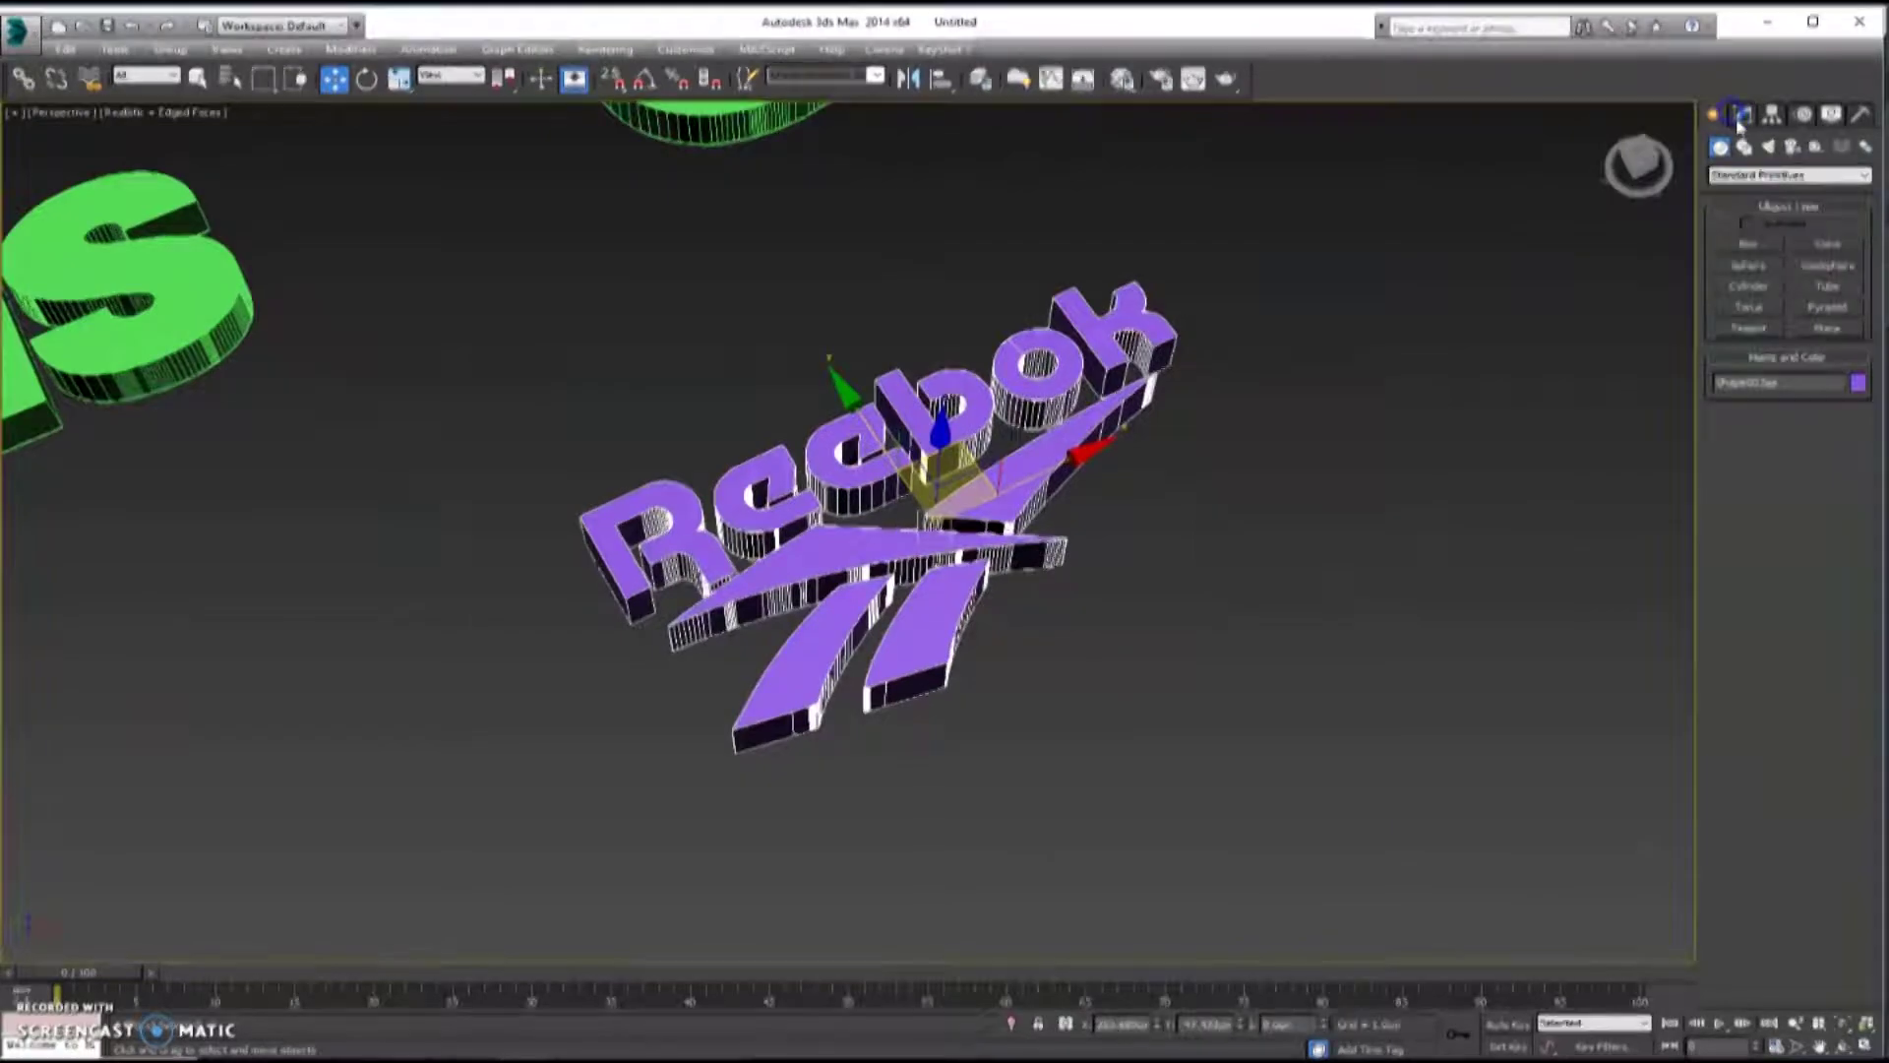
# - Select all edges of the Reebok logo and deselect its vertical side edges in the Front view
pyautogui.hotkey('ctrl', 'a')
pyautogui.hotkey('alt', 'w')
pyautogui.rightClick(1110, 425)
pyautogui.hotkey('alt', 'w')
pyautogui.press('z')
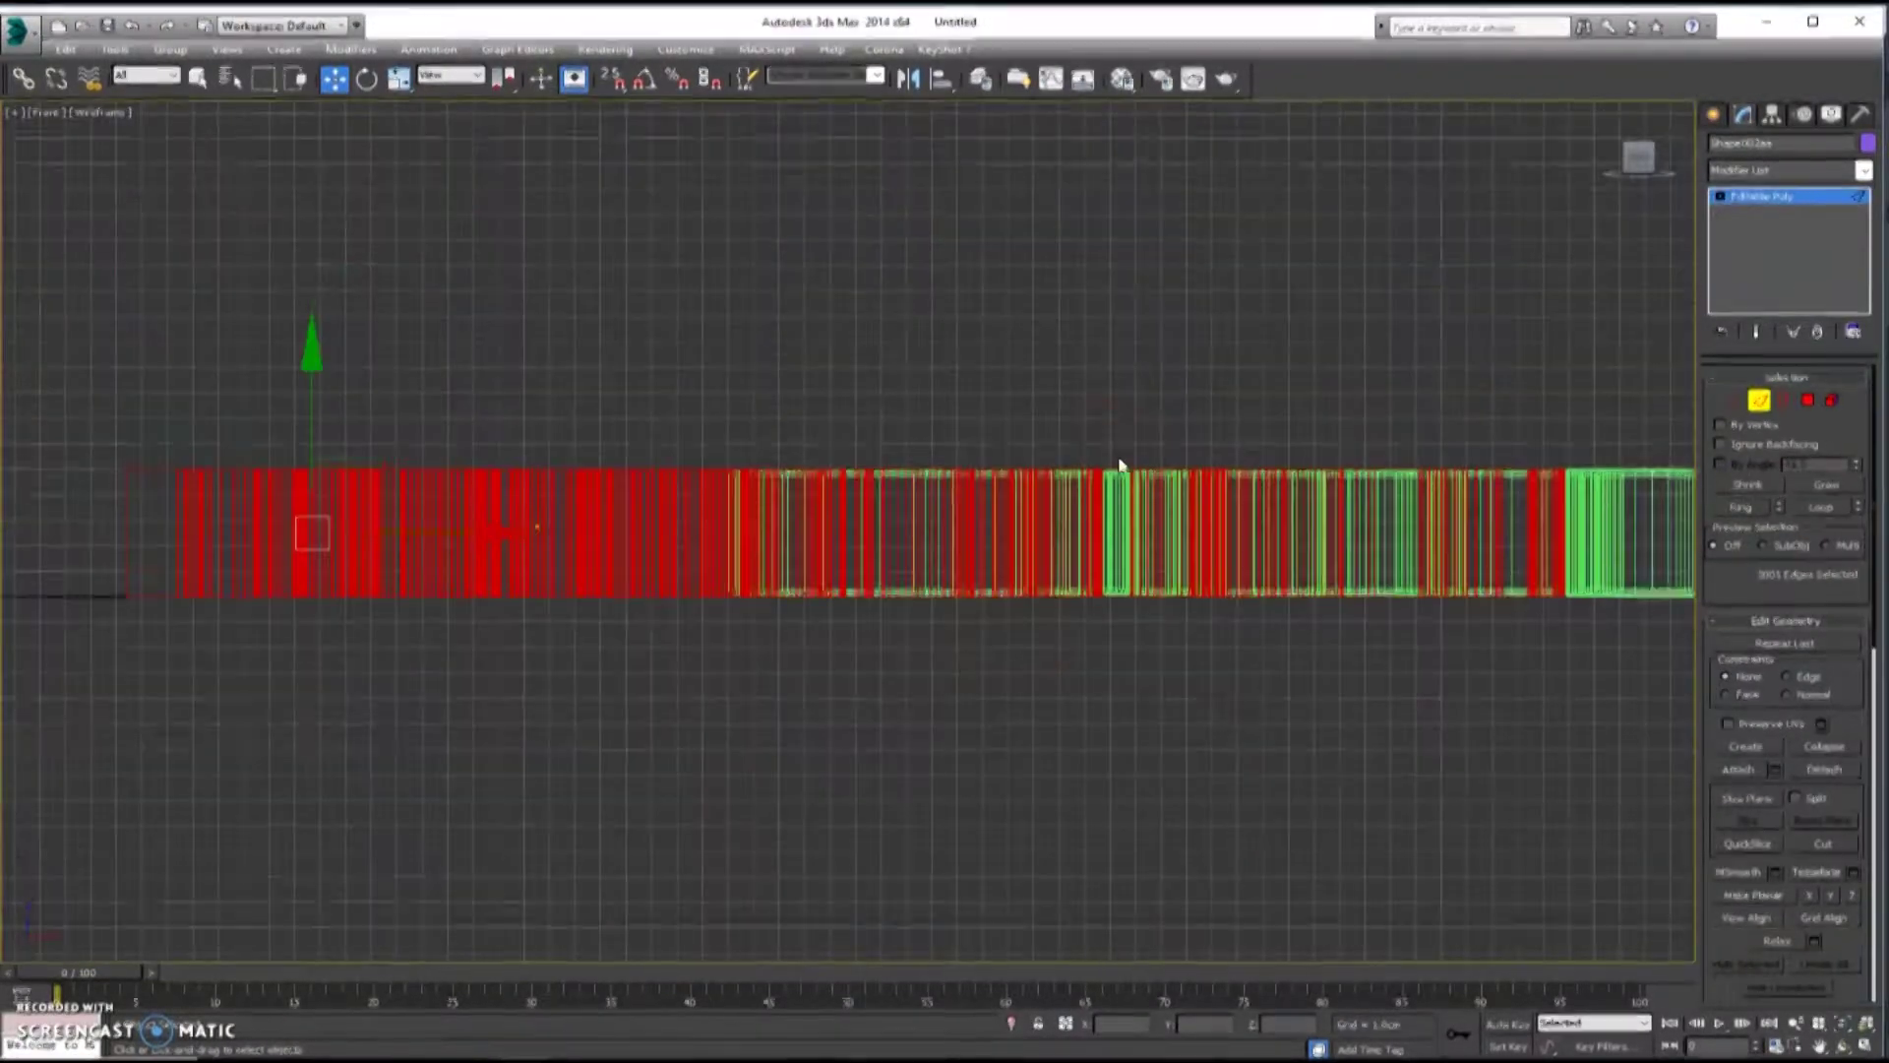
pyautogui.scroll(-3, 1117, 433)
pyautogui.moveTo(1117, 433); pyautogui.dragTo(951, 368, button='middle')
pyautogui.keyDown('alt'); pyautogui.moveTo(1377, 461); pyautogui.dragTo(126, 475); pyautogui.keyUp('alt')
# - Deselect the stray inner edge crossing the letter o of the Reebok logo in the Top view
pyautogui.hotkey('alt', 'w')
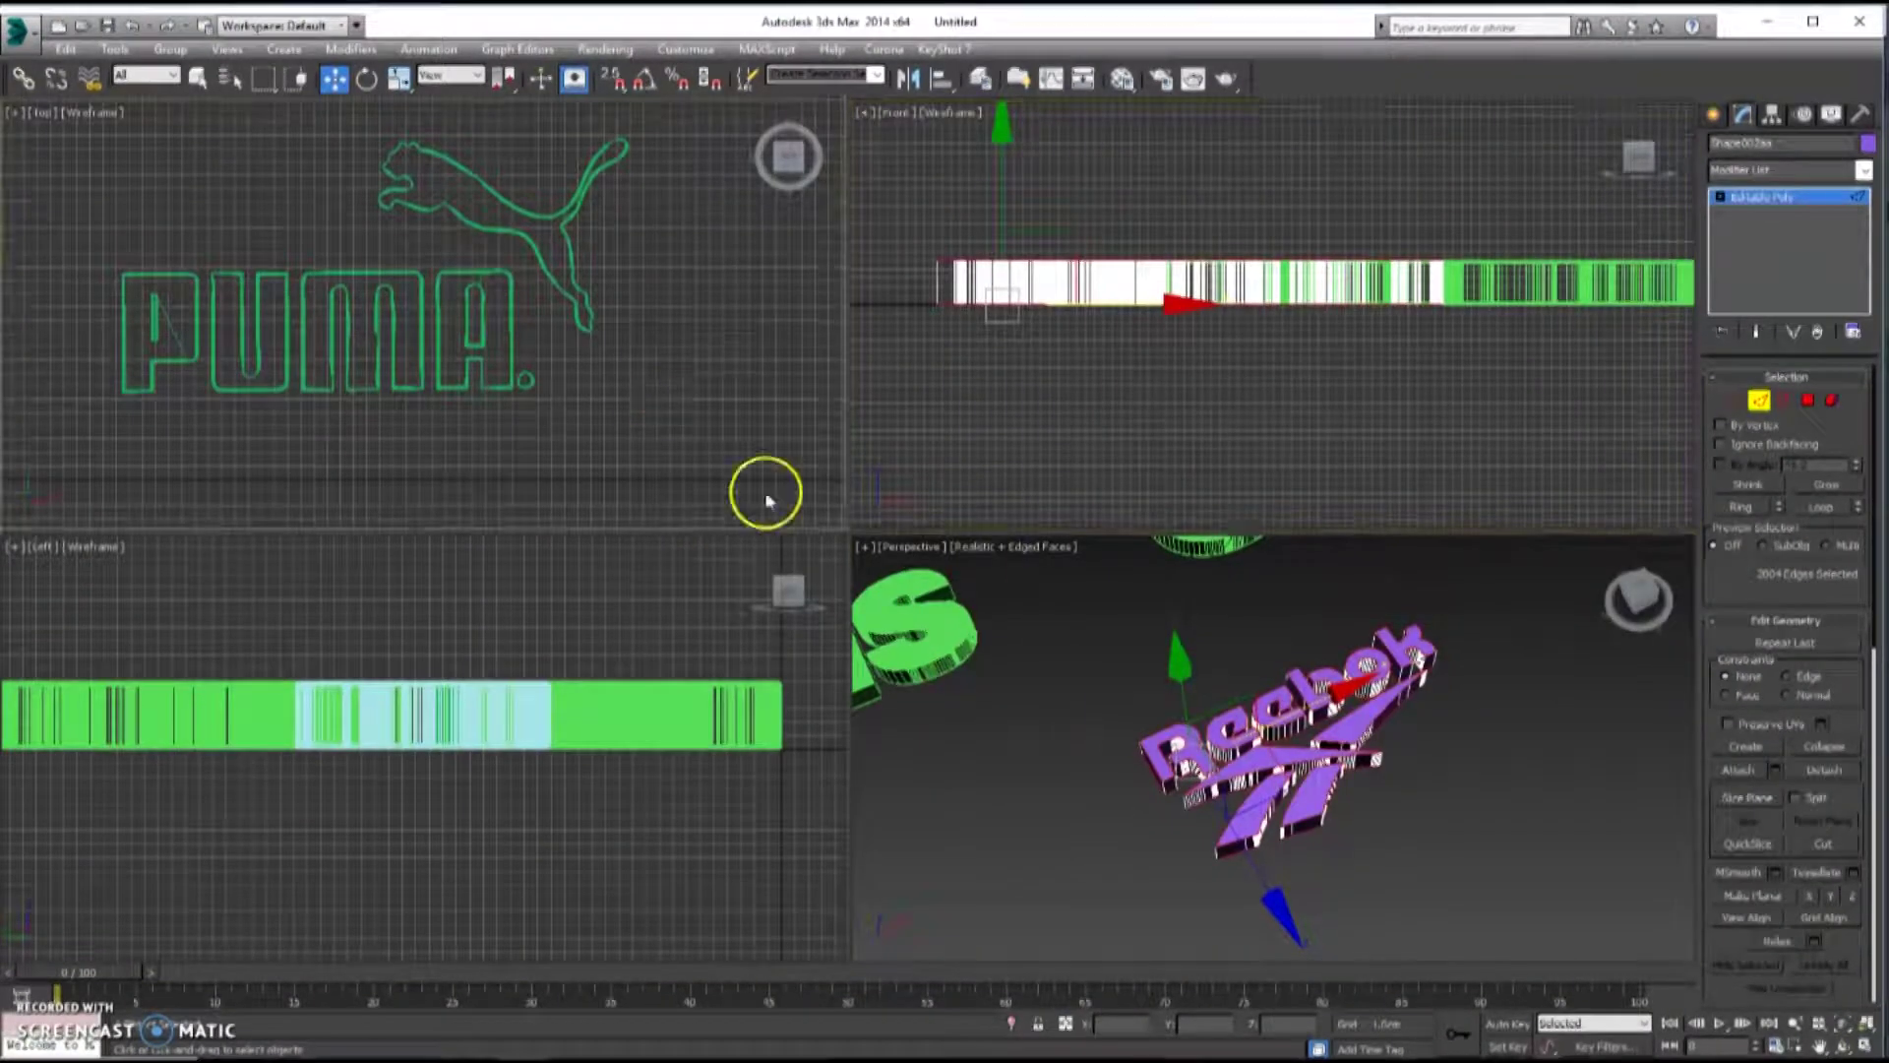
pyautogui.rightClick(1131, 713)
pyautogui.hotkey('alt', 'w')
pyautogui.press('z')
pyautogui.hotkey('alt', 'w')
pyautogui.rightClick(653, 394)
pyautogui.hotkey('alt', 'w')
pyautogui.press('z')
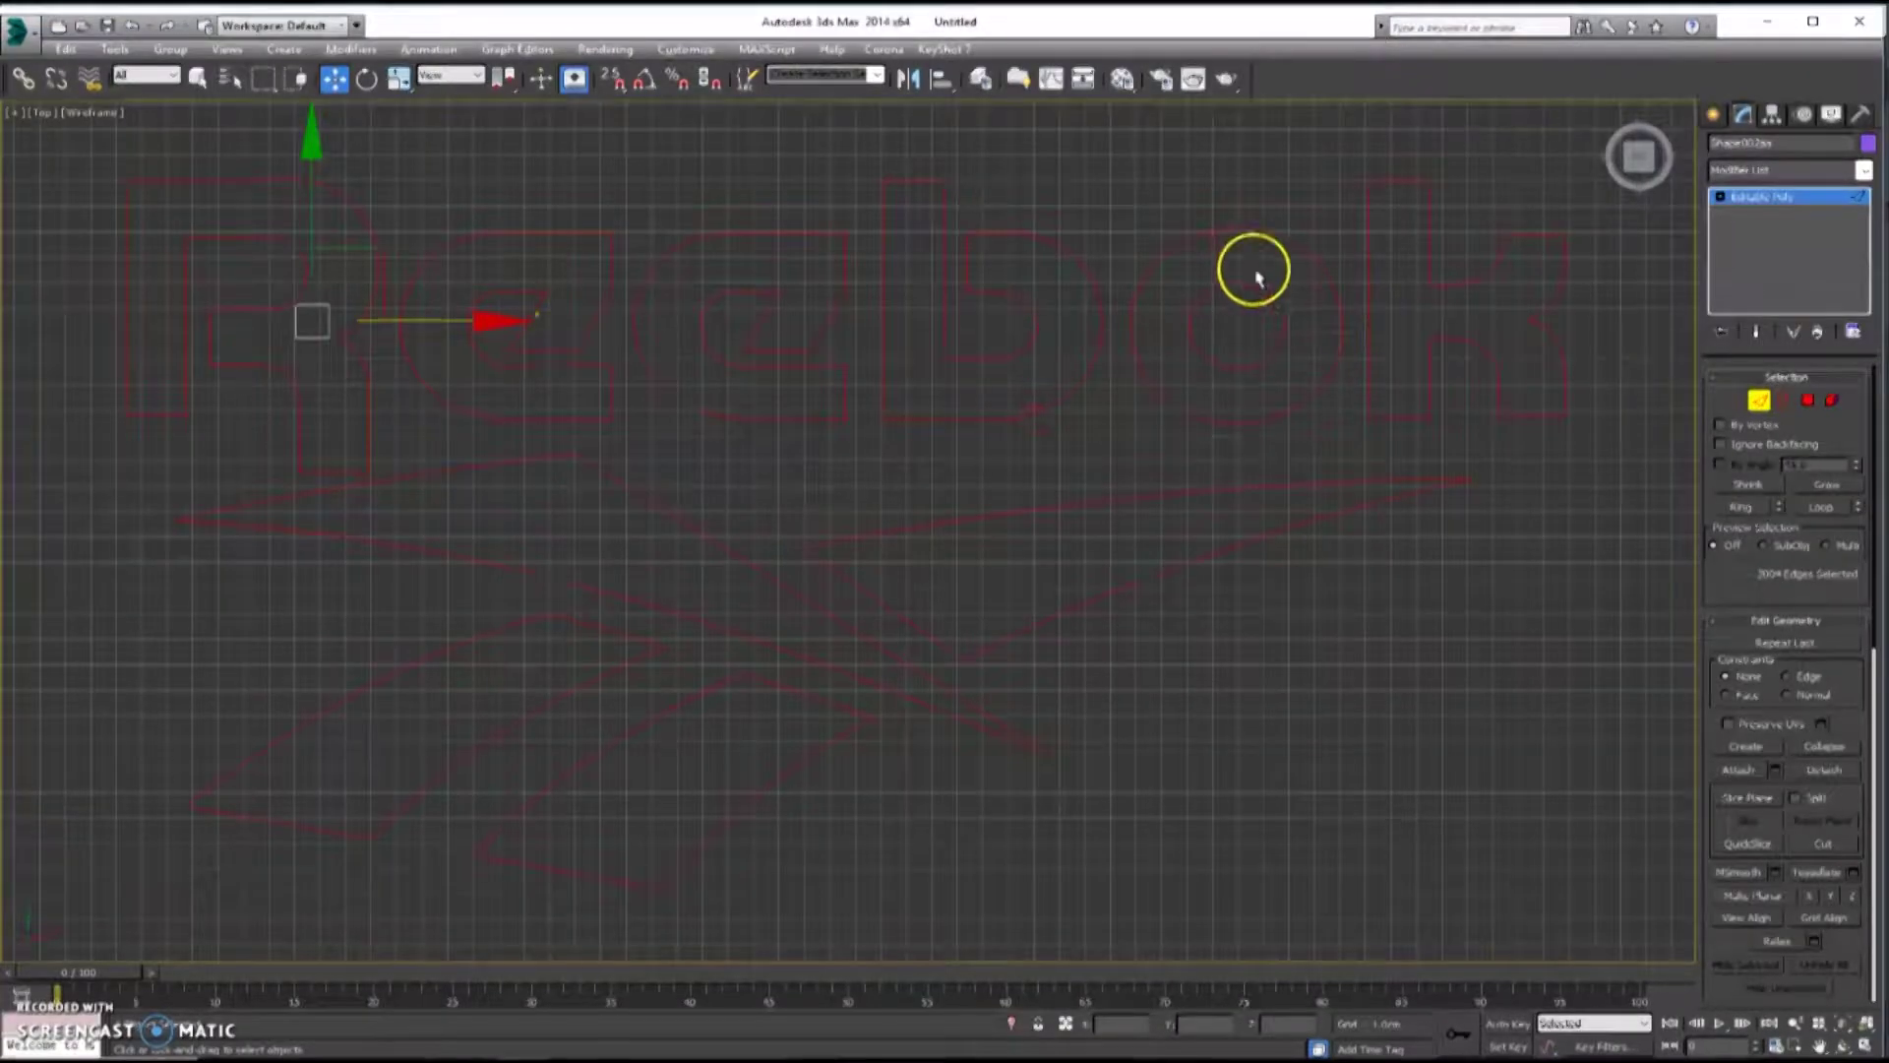
# - Chamfer the selected outline edges of the Reebok logo with added connect edge segments and deselect the logo
pyautogui.hotkey('alt', 'w')
pyautogui.rightClick(1118, 742)
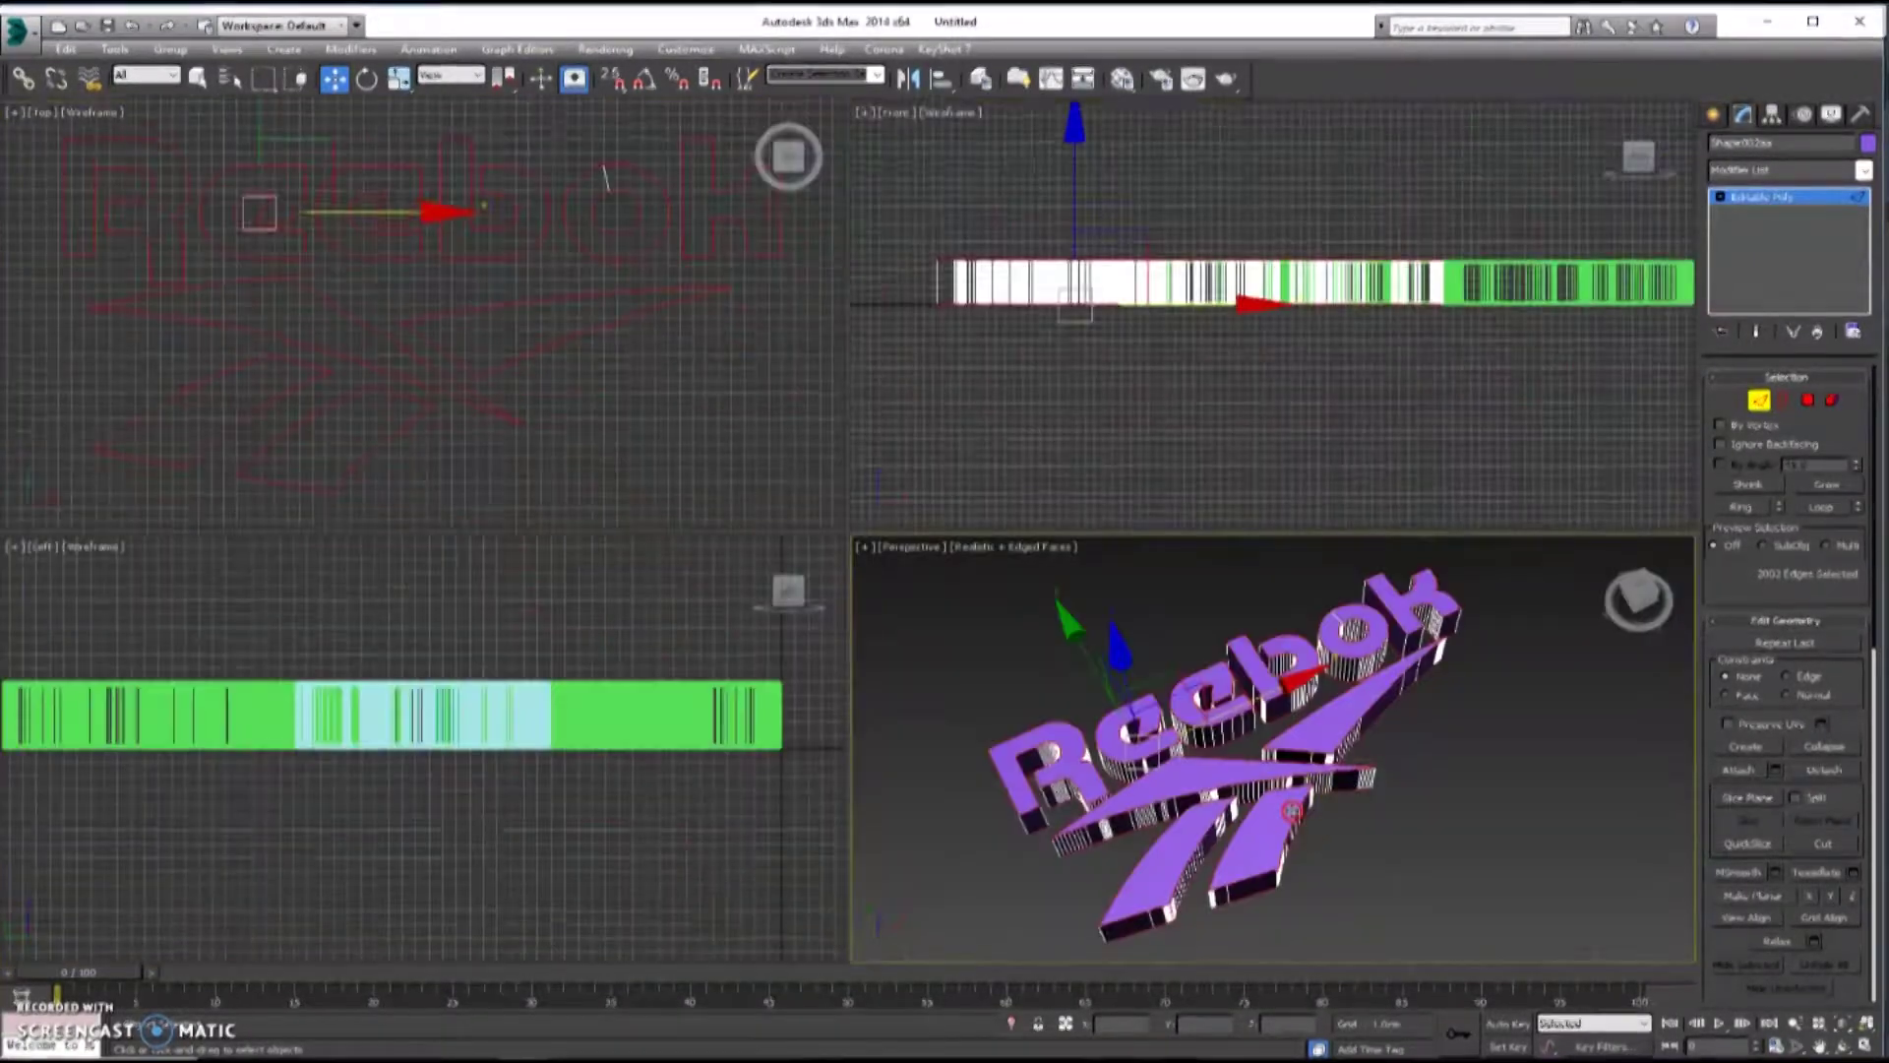
pyautogui.hotkey('alt', 'w')
pyautogui.scroll(-5, 1762, 689)
pyautogui.scroll(-3, 1770, 750)
pyautogui.click(1774, 661)
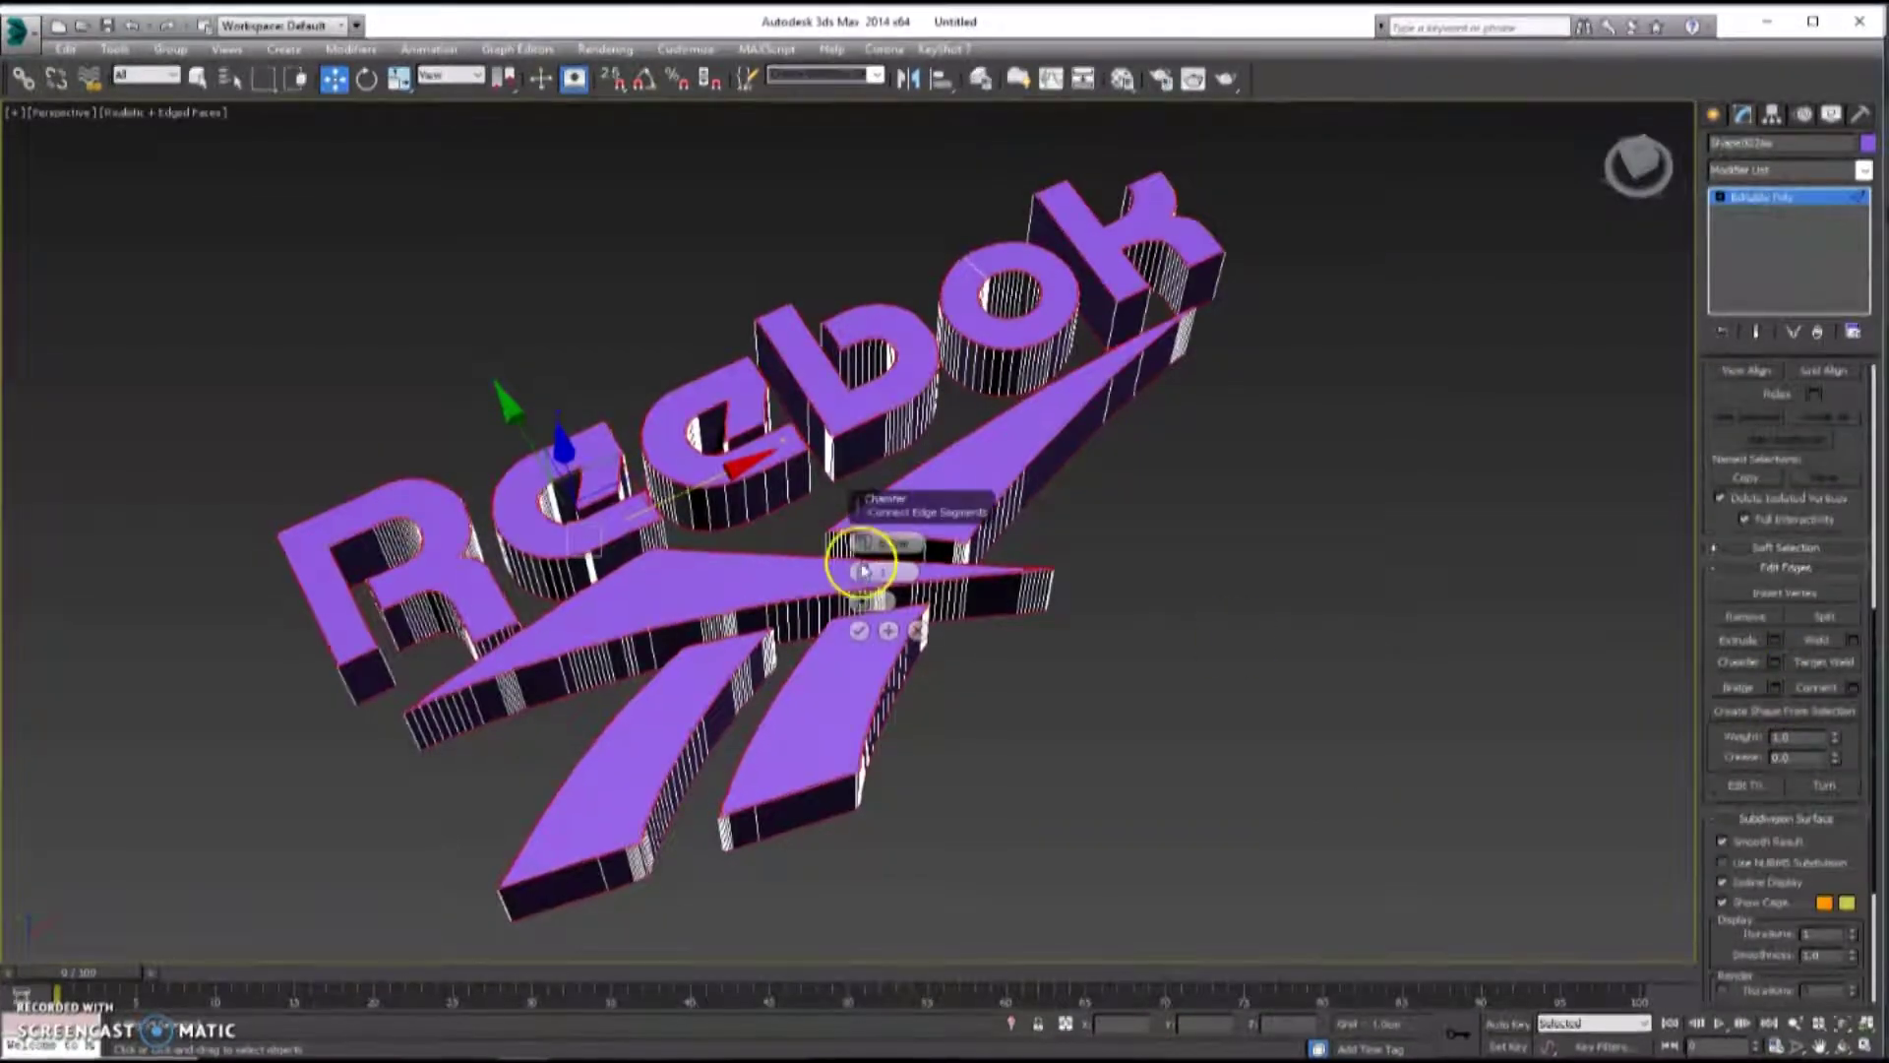
pyautogui.moveTo(863, 571); pyautogui.dragTo(862, 563)
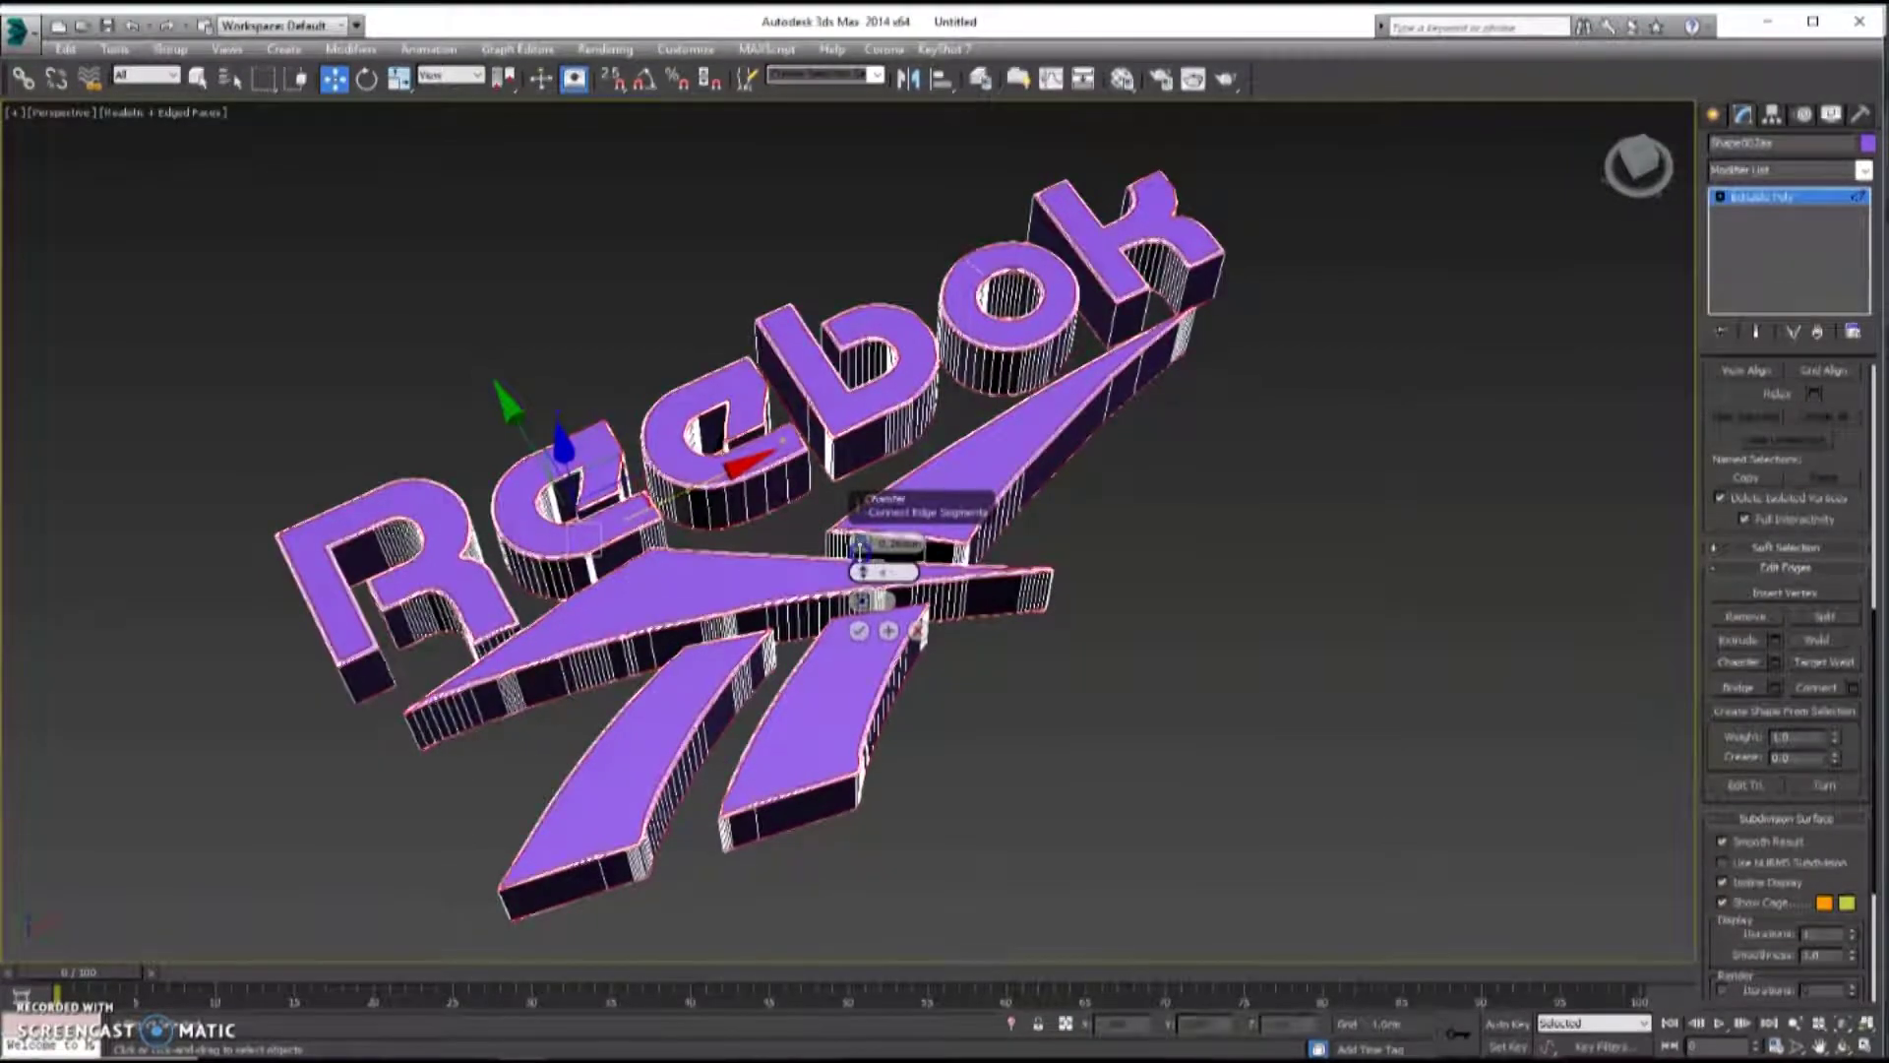
pyautogui.click(860, 628)
pyautogui.click(1565, 272)
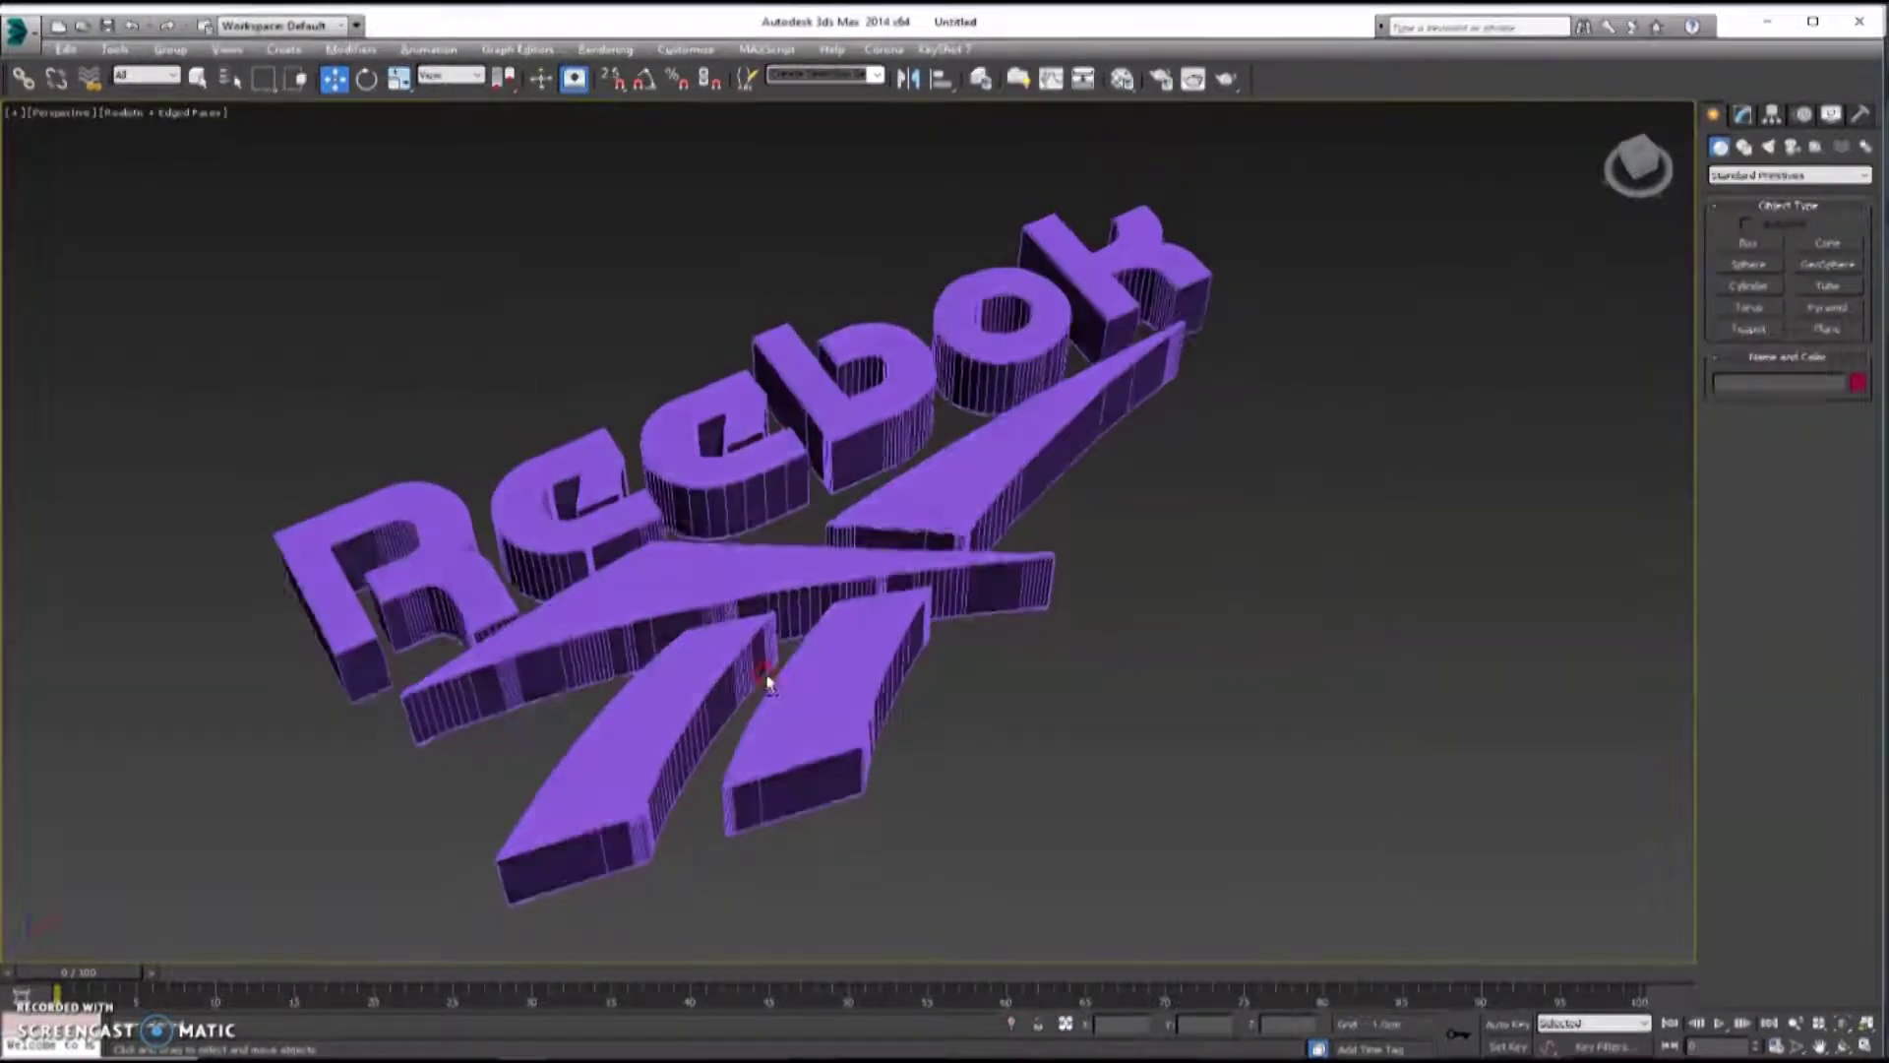
# - Select all the logos and scale down their thickness in the Left view
pyautogui.scroll(-5, 778, 677)
pyautogui.scroll(-5, 748, 690)
pyautogui.scroll(7, 378, 724)
pyautogui.scroll(-7, 610, 682)
pyautogui.hotkey('alt', 'w')
pyautogui.click(328, 823)
pyautogui.hotkey('alt', 'w')
pyautogui.scroll(-4, 611, 590)
pyautogui.hotkey('ctrl', 'a')
pyautogui.scroll(-3, 439, 548)
pyautogui.scroll(5, 640, 381)
pyautogui.moveTo(568, 343); pyautogui.dragTo(558, 382)
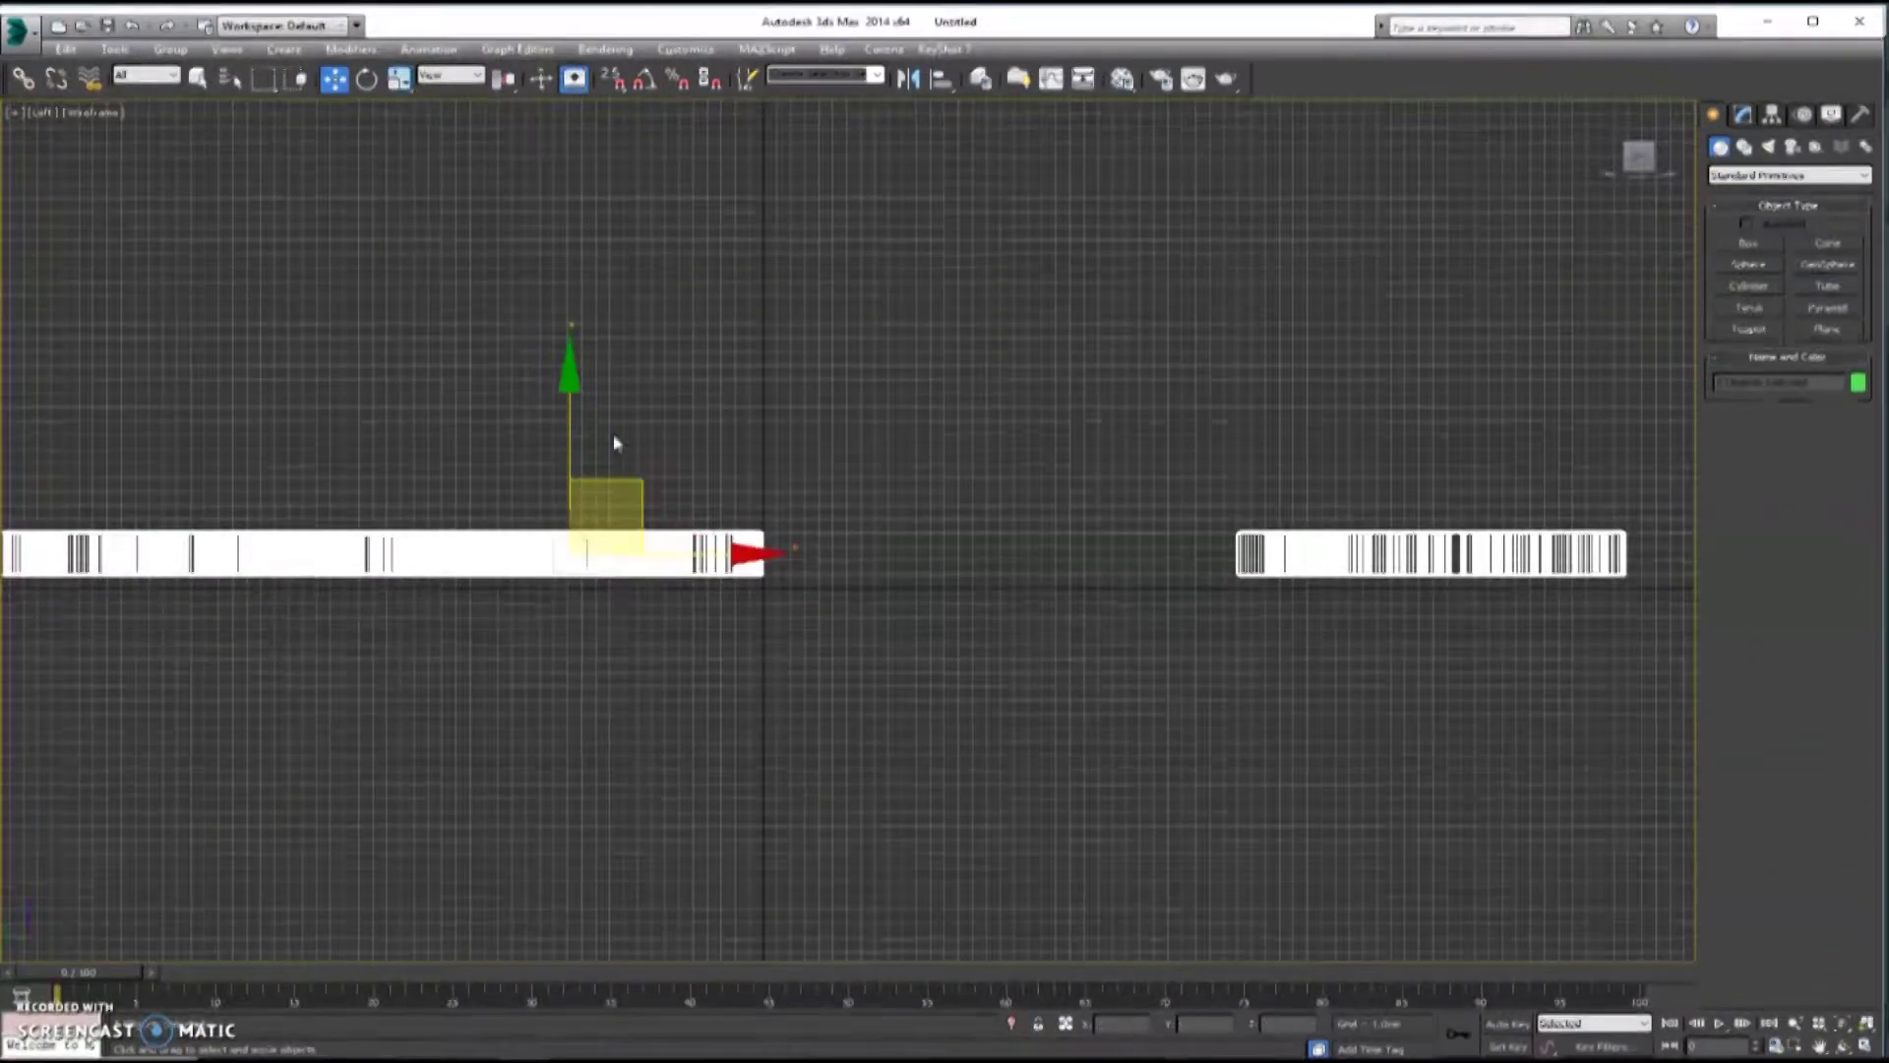
pyautogui.hotkey('alt', 'w')
pyautogui.rightClick(1058, 723)
pyautogui.hotkey('alt', 'w')
pyautogui.press('w')
pyautogui.click(1084, 736)
# - Select the Puma logo and scale it up uniformly in the Top view to suit the neighbouring Nike logo
pyautogui.scroll(7, 1067, 696)
pyautogui.scroll(4, 704, 644)
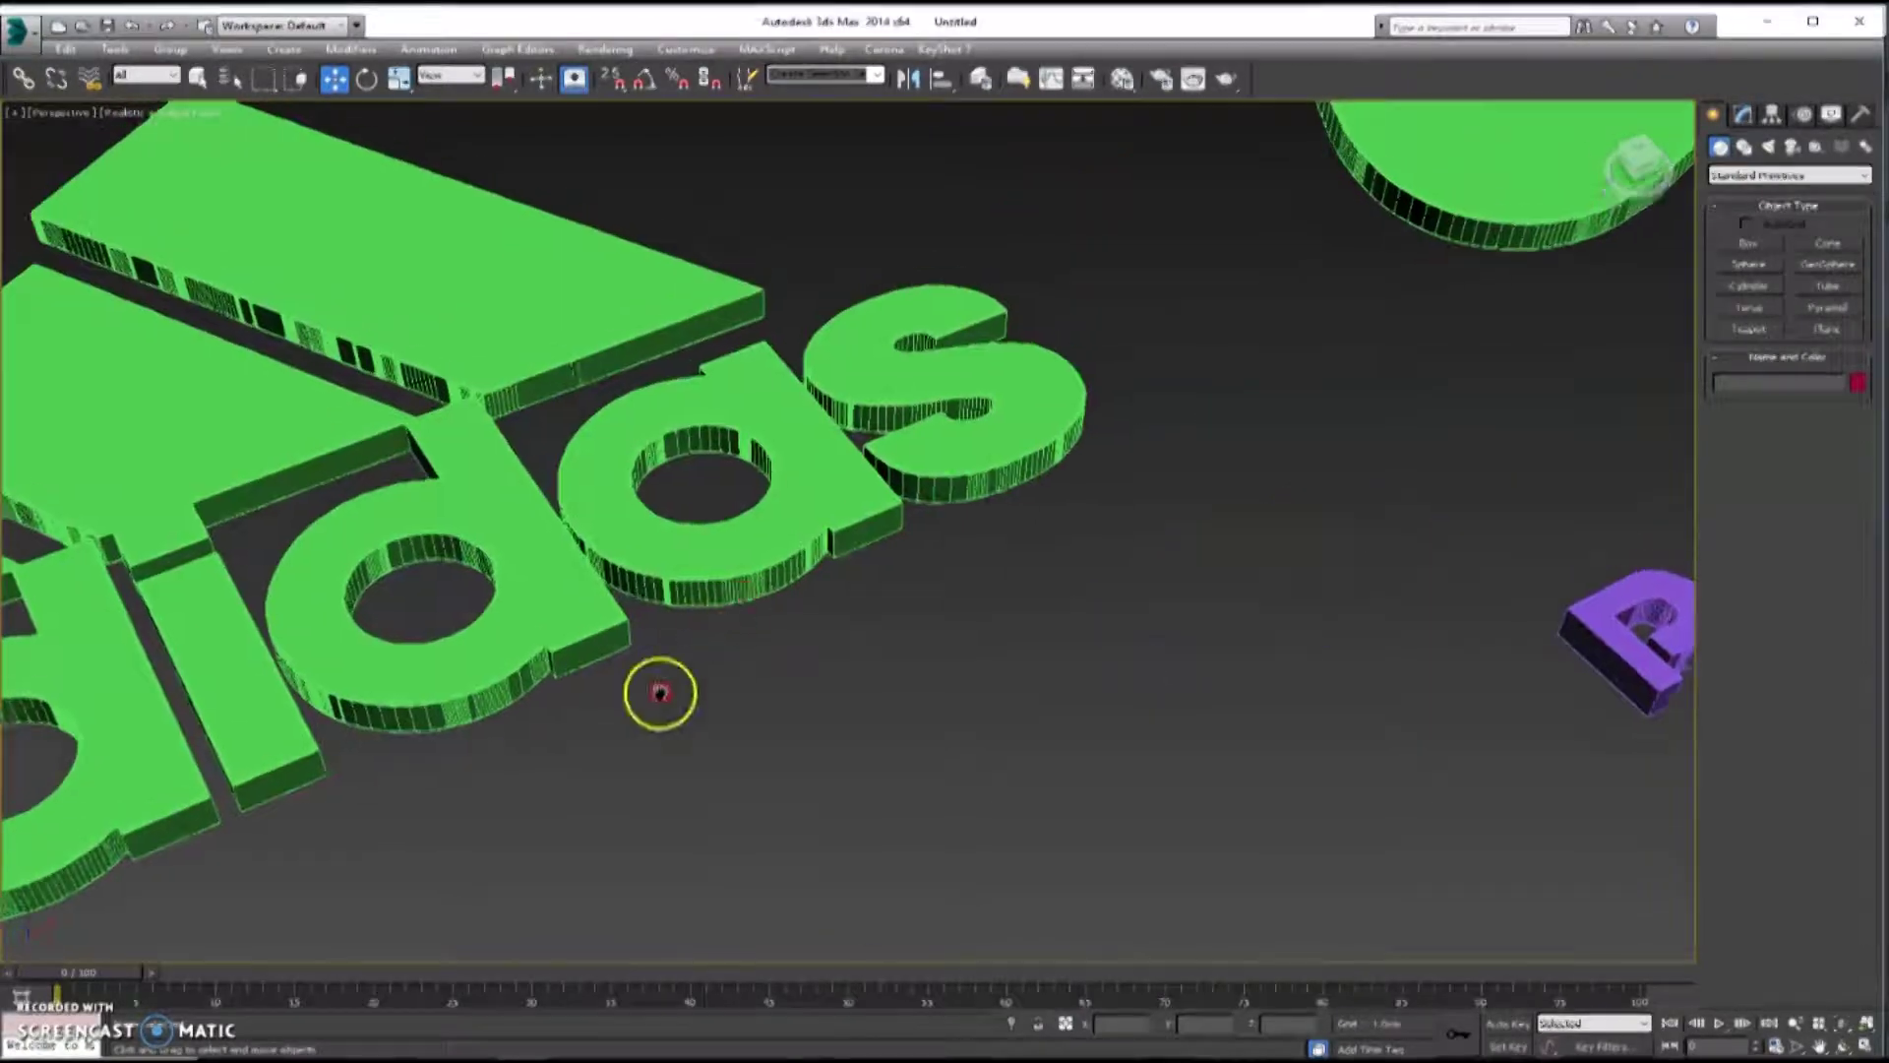
pyautogui.moveTo(704, 645); pyautogui.dragTo(394, 812, button='middle')
pyautogui.moveTo(1299, 379); pyautogui.dragTo(414, 394, button='middle')
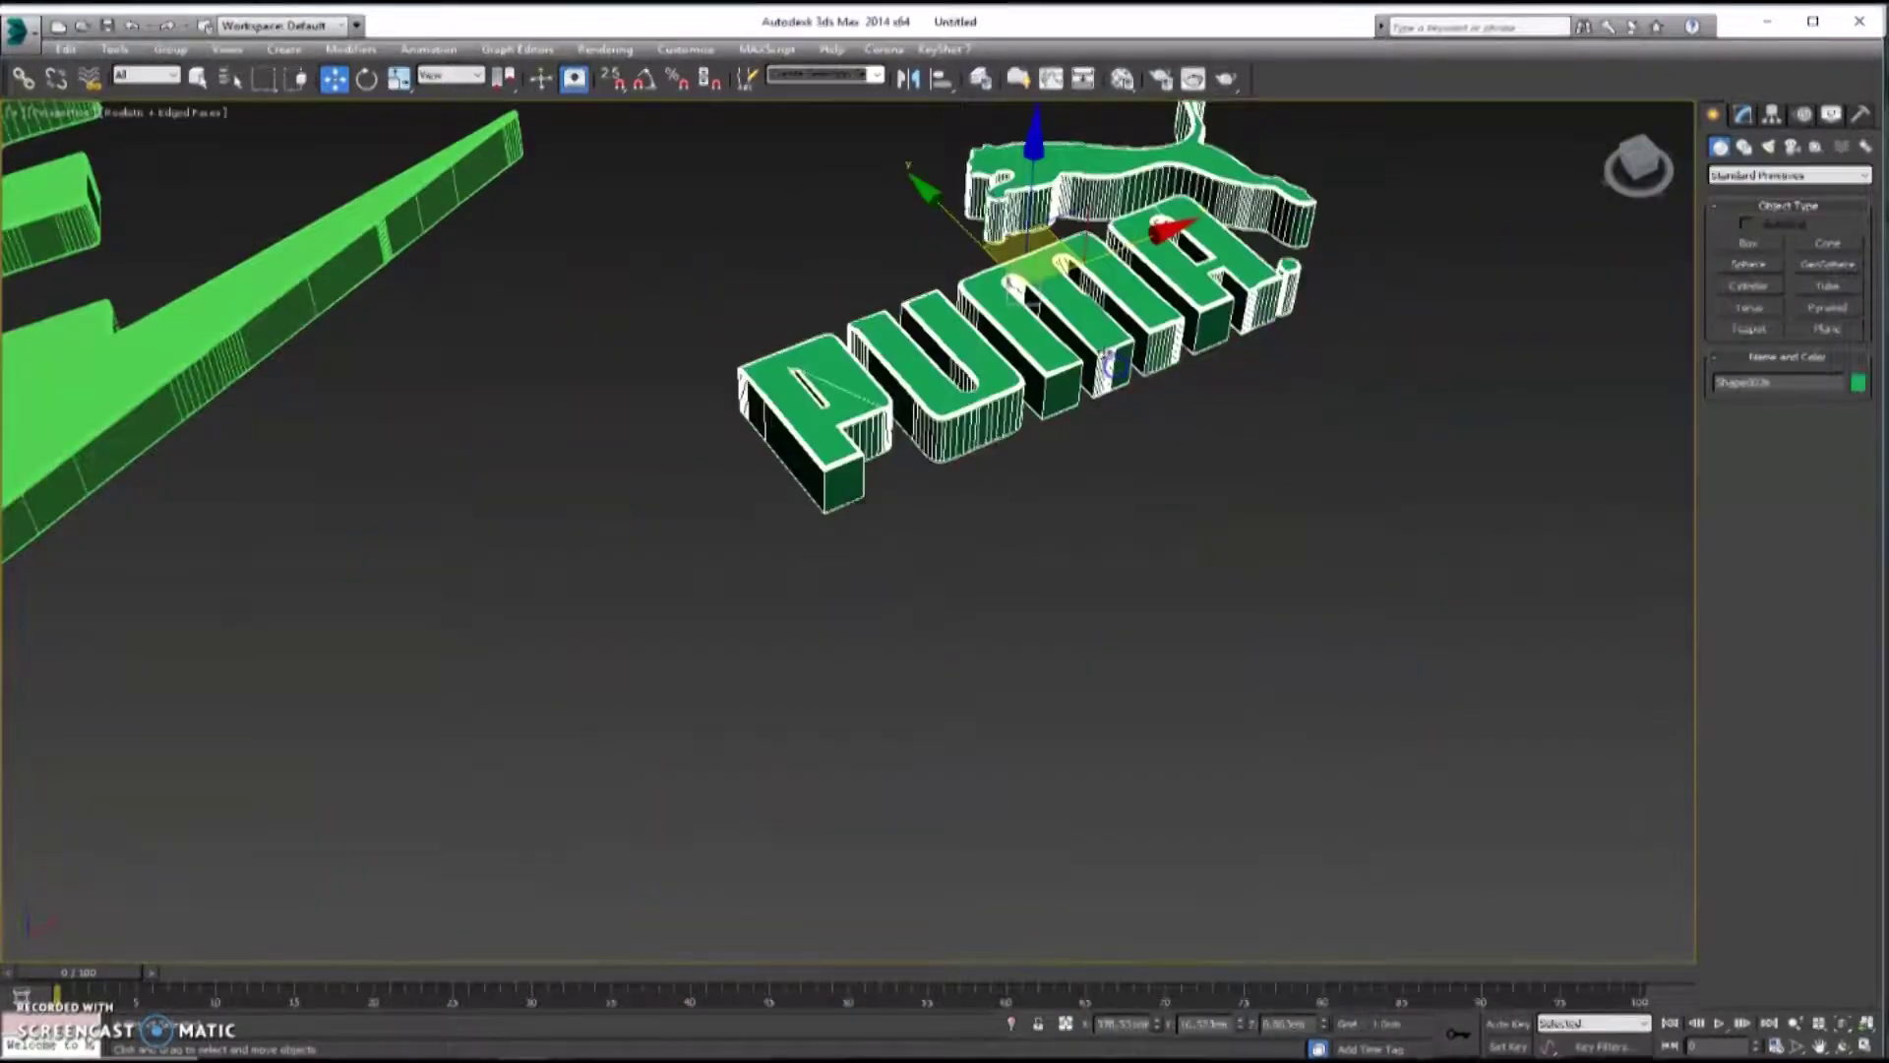
pyautogui.hotkey('alt', 'w')
pyautogui.rightClick(582, 295)
pyautogui.hotkey('alt', 'w')
pyautogui.press('r')
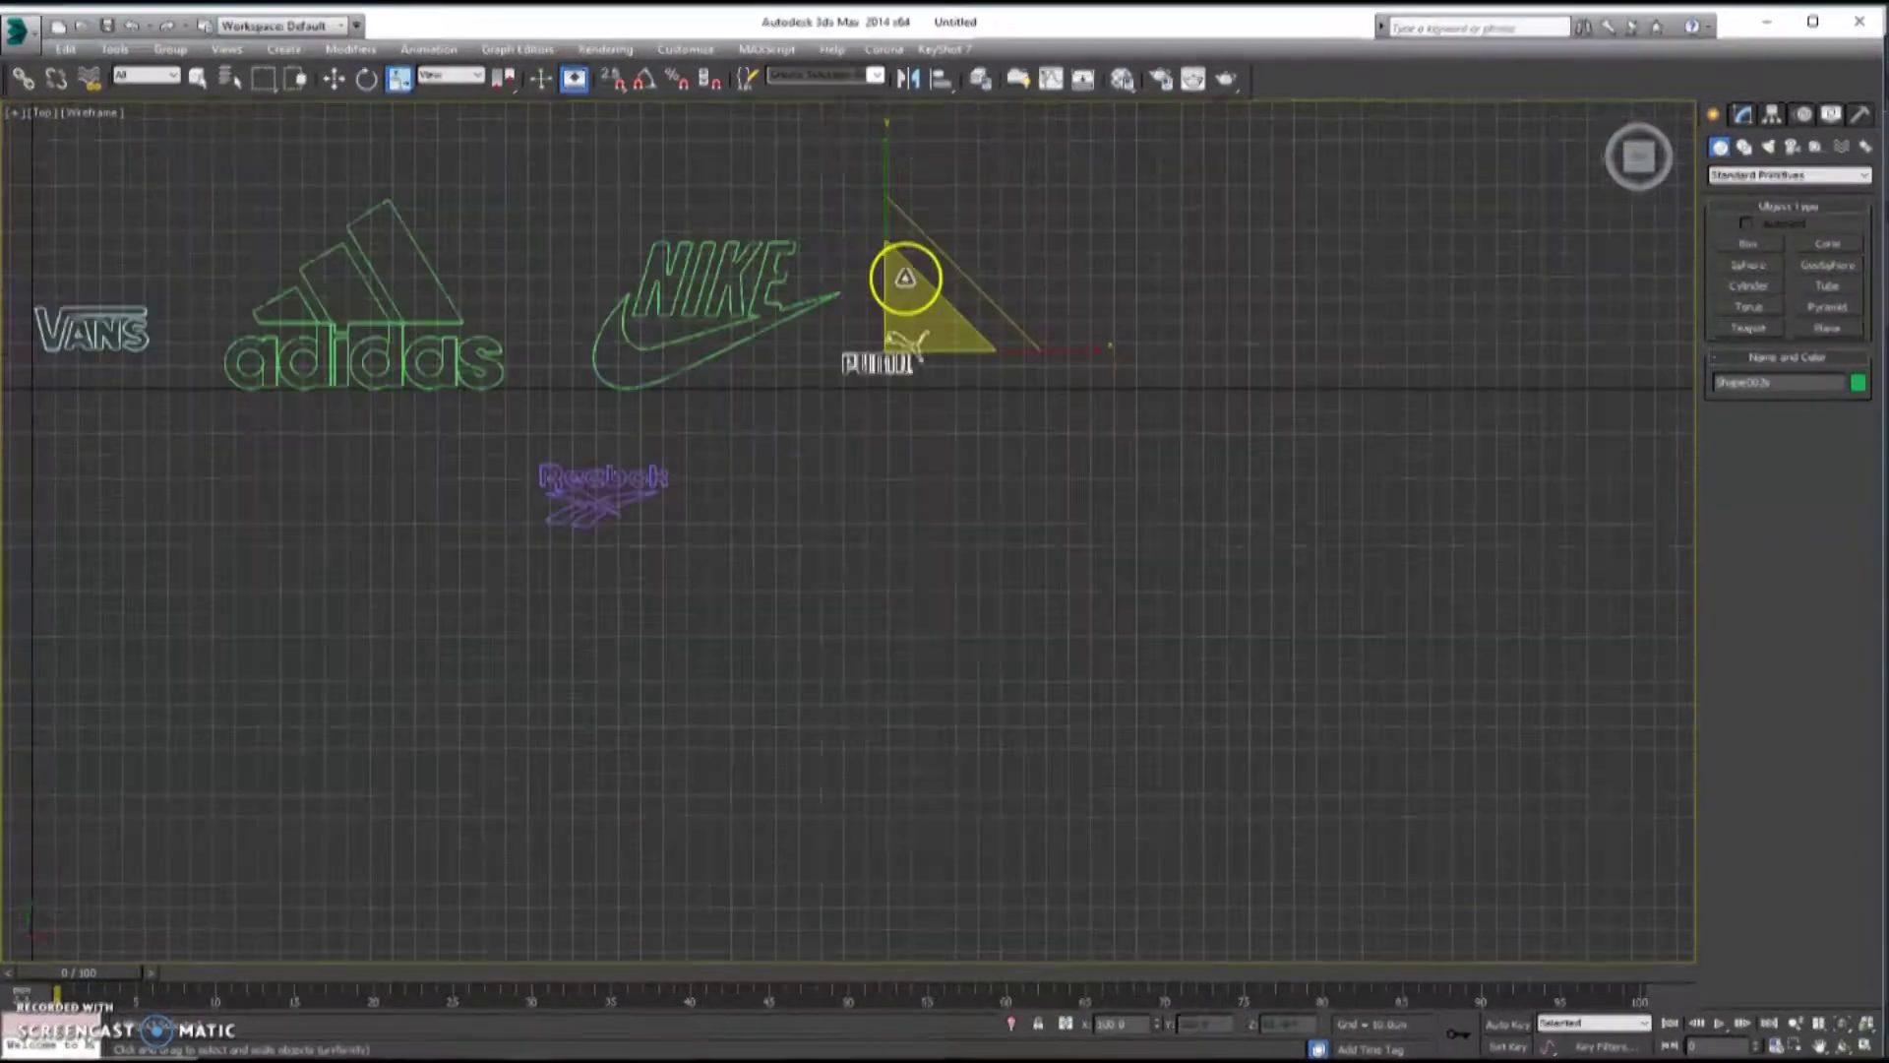
pyautogui.hotkey('alt', 'w')
pyautogui.rightClick(1159, 603)
pyautogui.hotkey('alt', 'w')
pyautogui.press('w')
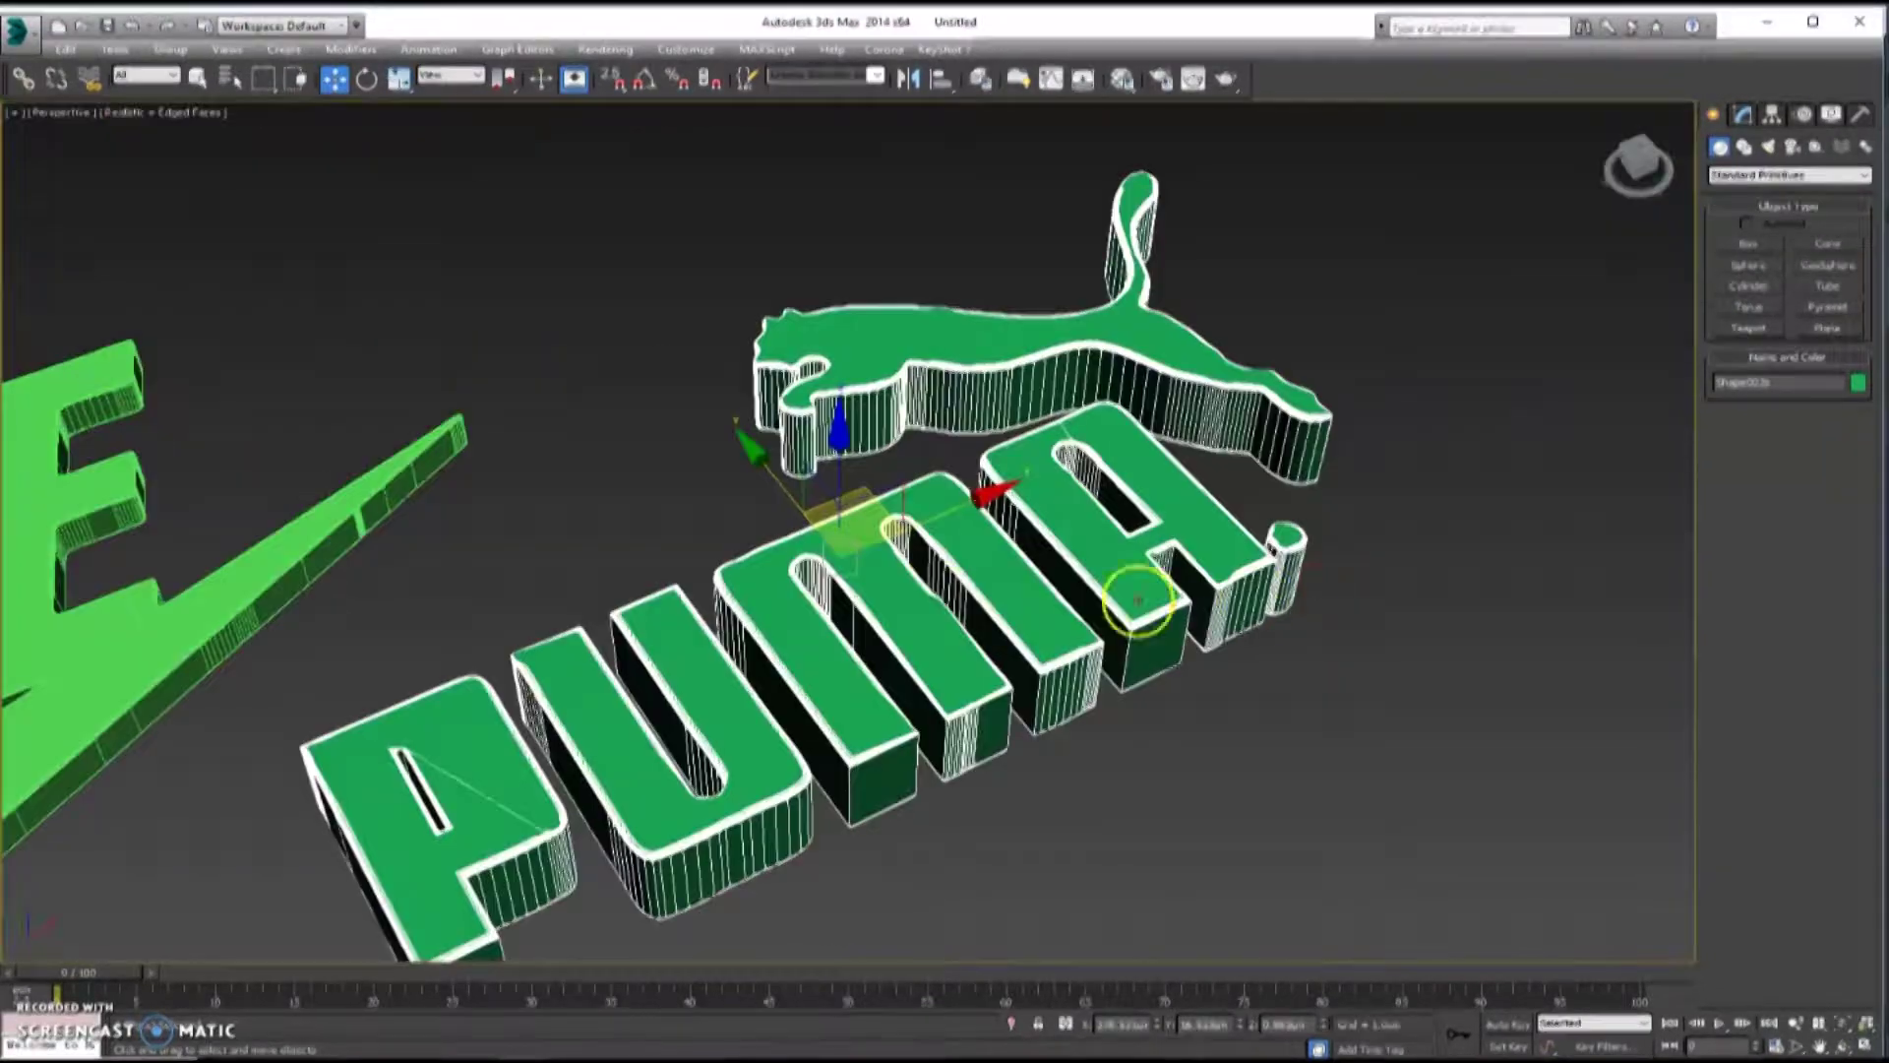
# - Scale down the thickness of the enlarged Puma logo in the Left view
pyautogui.hotkey('alt', 'w')
pyautogui.rightClick(514, 759)
pyautogui.press('r')
pyautogui.moveTo(414, 614); pyautogui.dragTo(403, 689)
pyautogui.rightClick(1023, 699)
pyautogui.press('w')
# - Examine the Reebok logo's chamfered edges in the Perspective view and the logo thickness in the Left view
pyautogui.scroll(-5, 1024, 723)
pyautogui.hotkey('alt', 'w')
pyautogui.moveTo(933, 725); pyautogui.dragTo(1223, 532, button='middle')
pyautogui.scroll(5, 1223, 531)
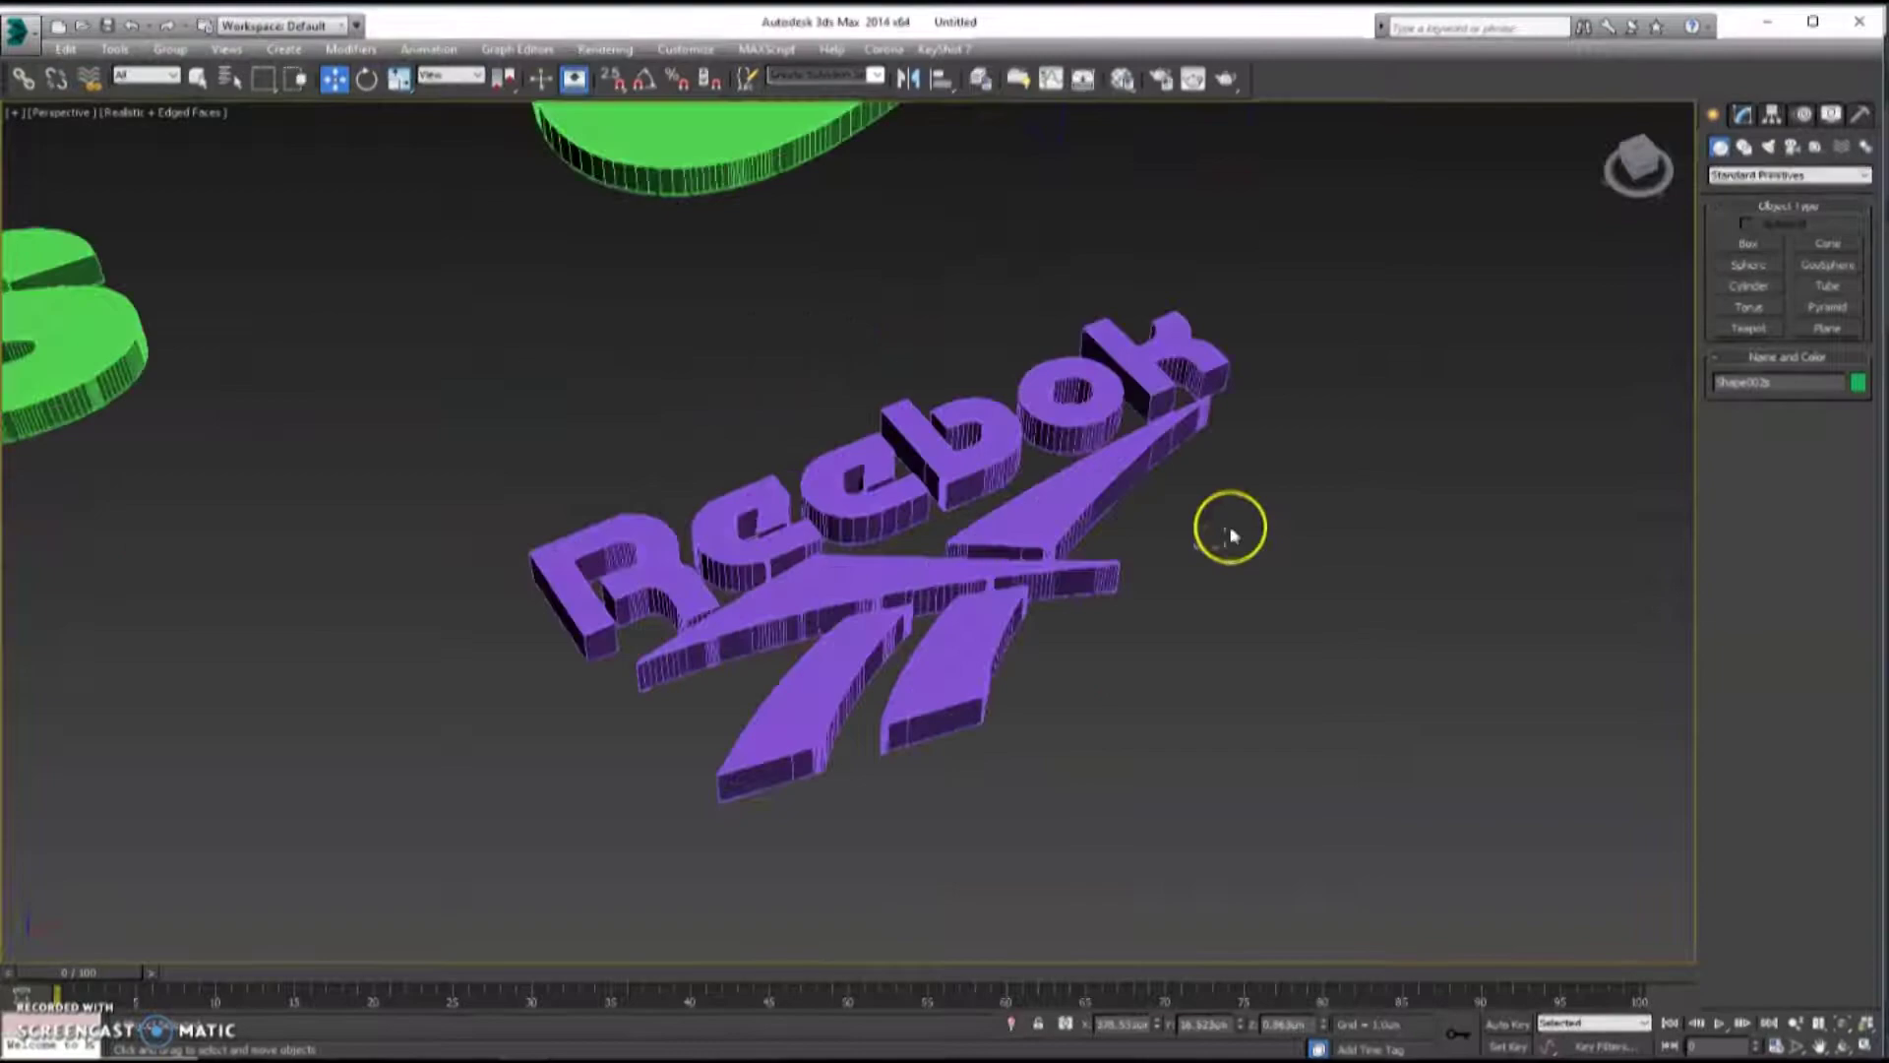
pyautogui.click(886, 596)
pyautogui.scroll(6, 879, 596)
pyautogui.scroll(-10, 880, 595)
pyautogui.hotkey('alt', 'w')
pyautogui.rightClick(453, 776)
pyautogui.hotkey('alt', 'w')
pyautogui.press('z')
pyautogui.scroll(-8, 876, 541)
# - Select the Vans logo and start exporting only the selected object
pyautogui.hotkey('alt', 'w')
pyautogui.rightClick(1220, 726)
pyautogui.hotkey('alt', 'w')
pyautogui.scroll(-5, 825, 592)
pyautogui.click(17, 31)
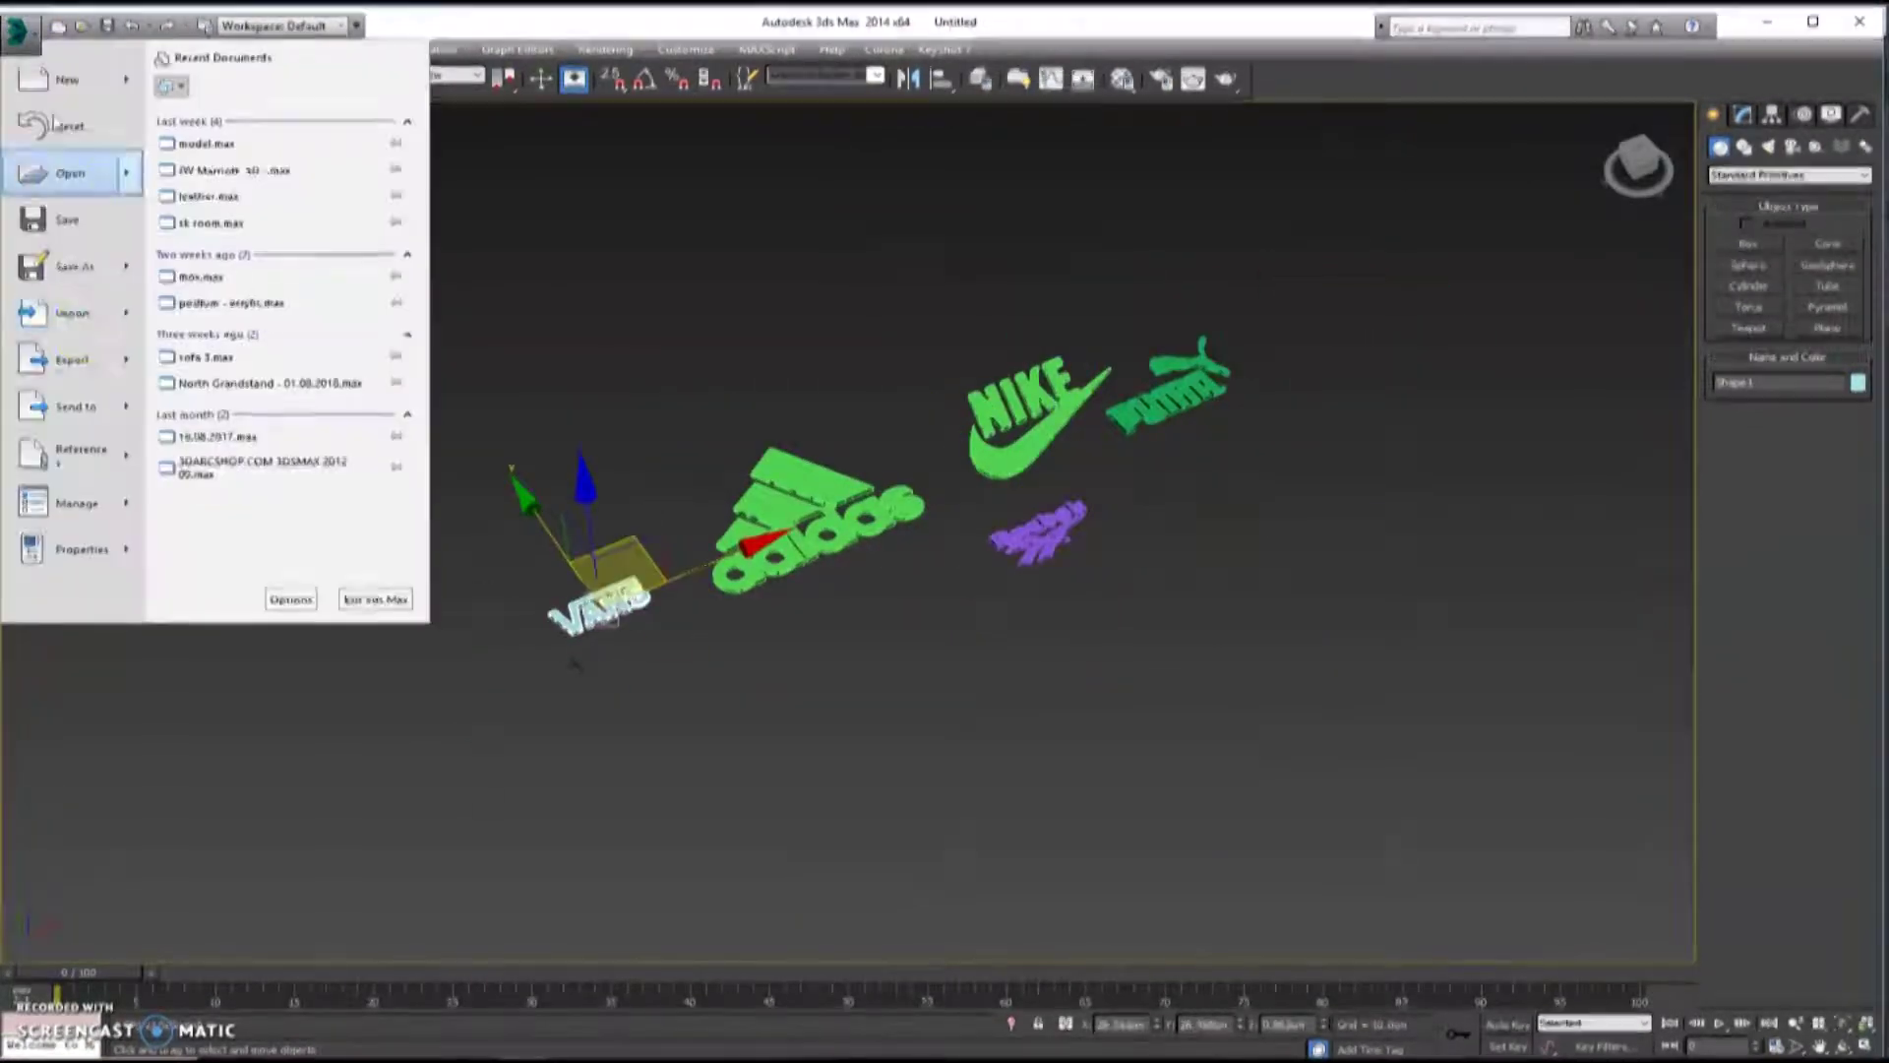
pyautogui.click(129, 357)
pyautogui.click(244, 185)
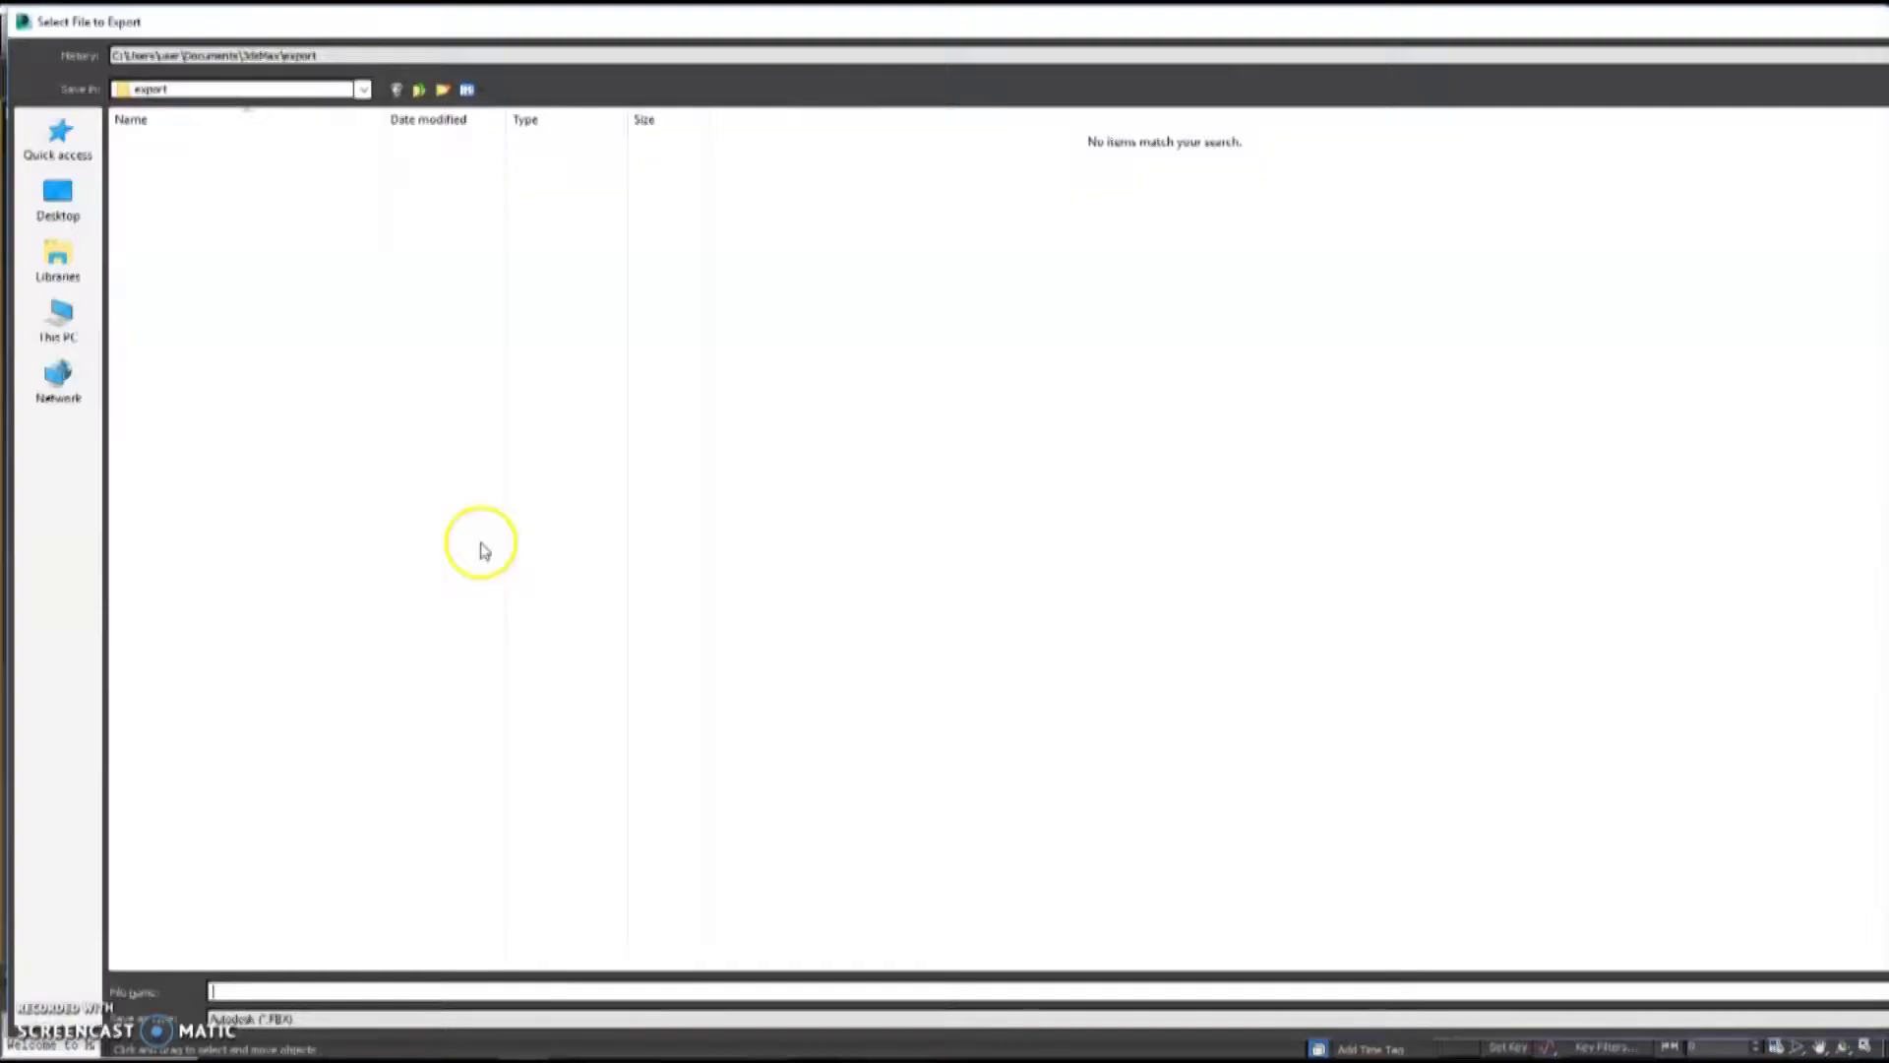
# - Choose the 07.07.2 project folder from the Desktop as the export location and name the file vans
pyautogui.click(29, 318)
pyautogui.click(57, 192)
pyautogui.doubleClick(169, 189)
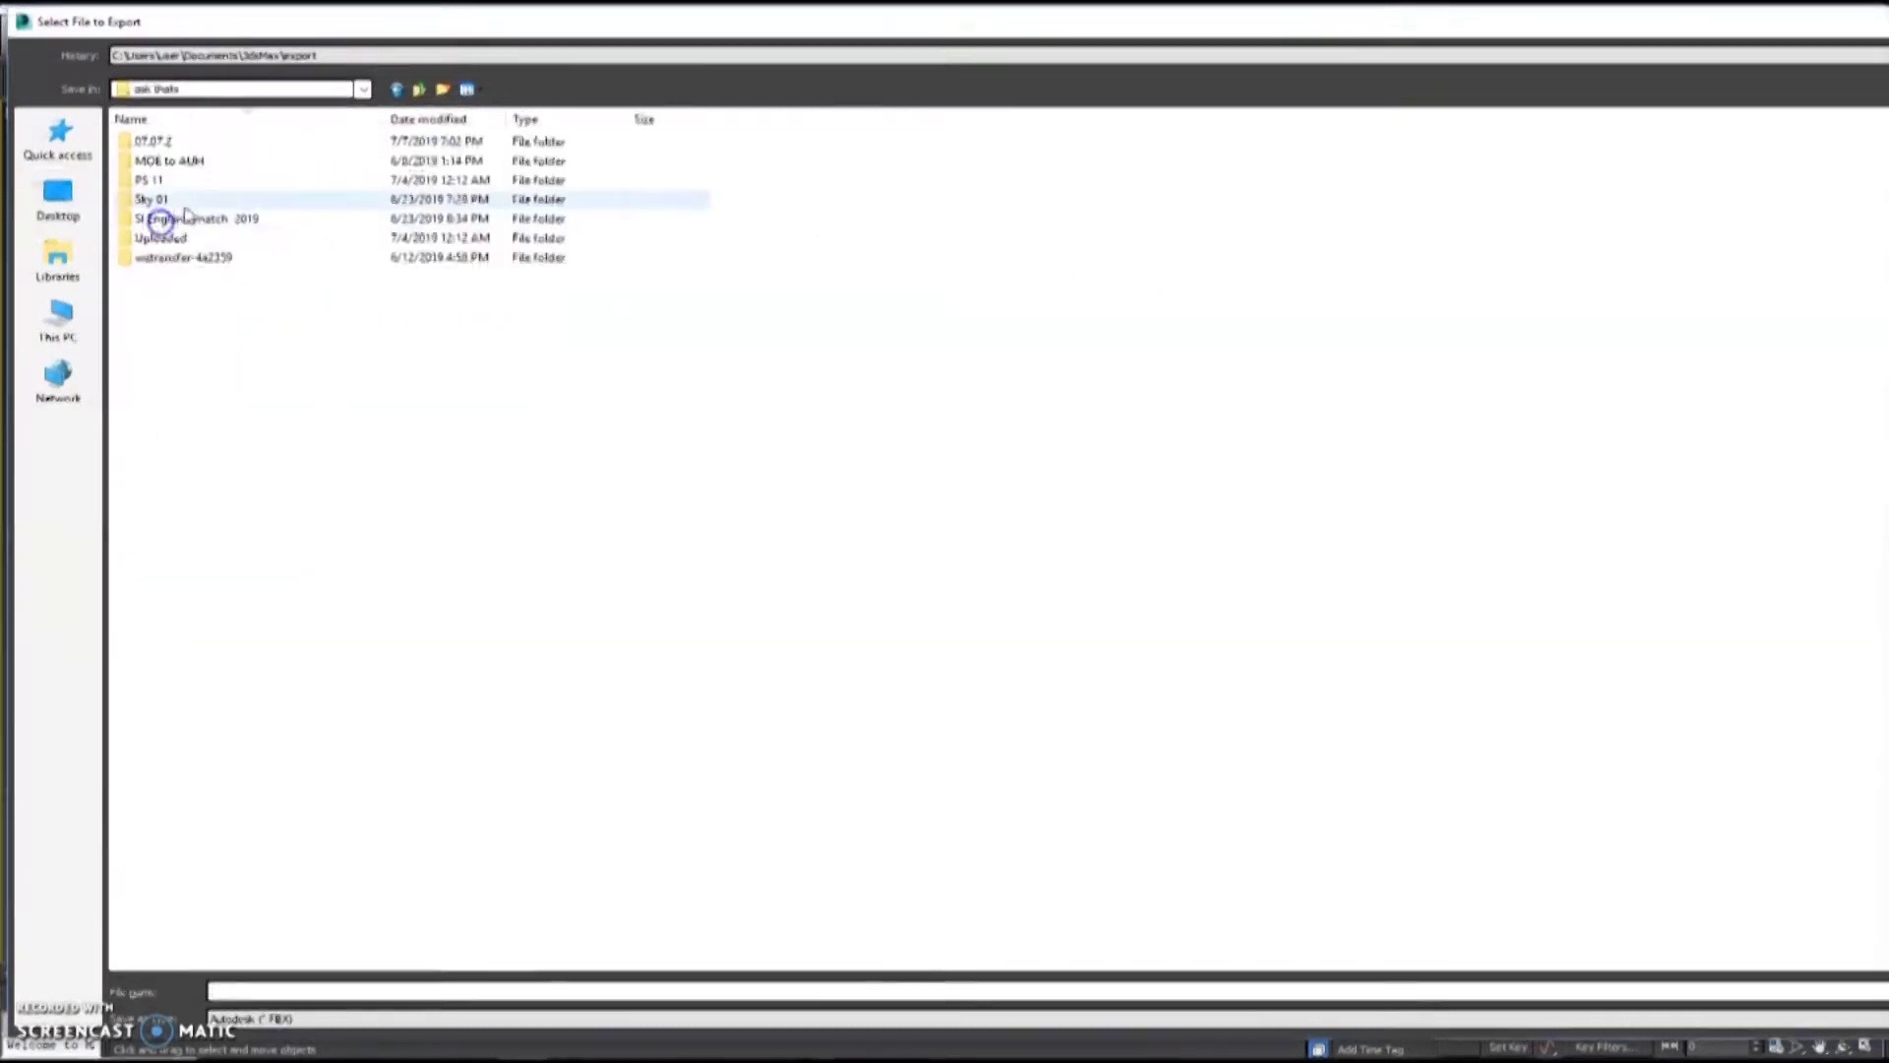
pyautogui.doubleClick(177, 144)
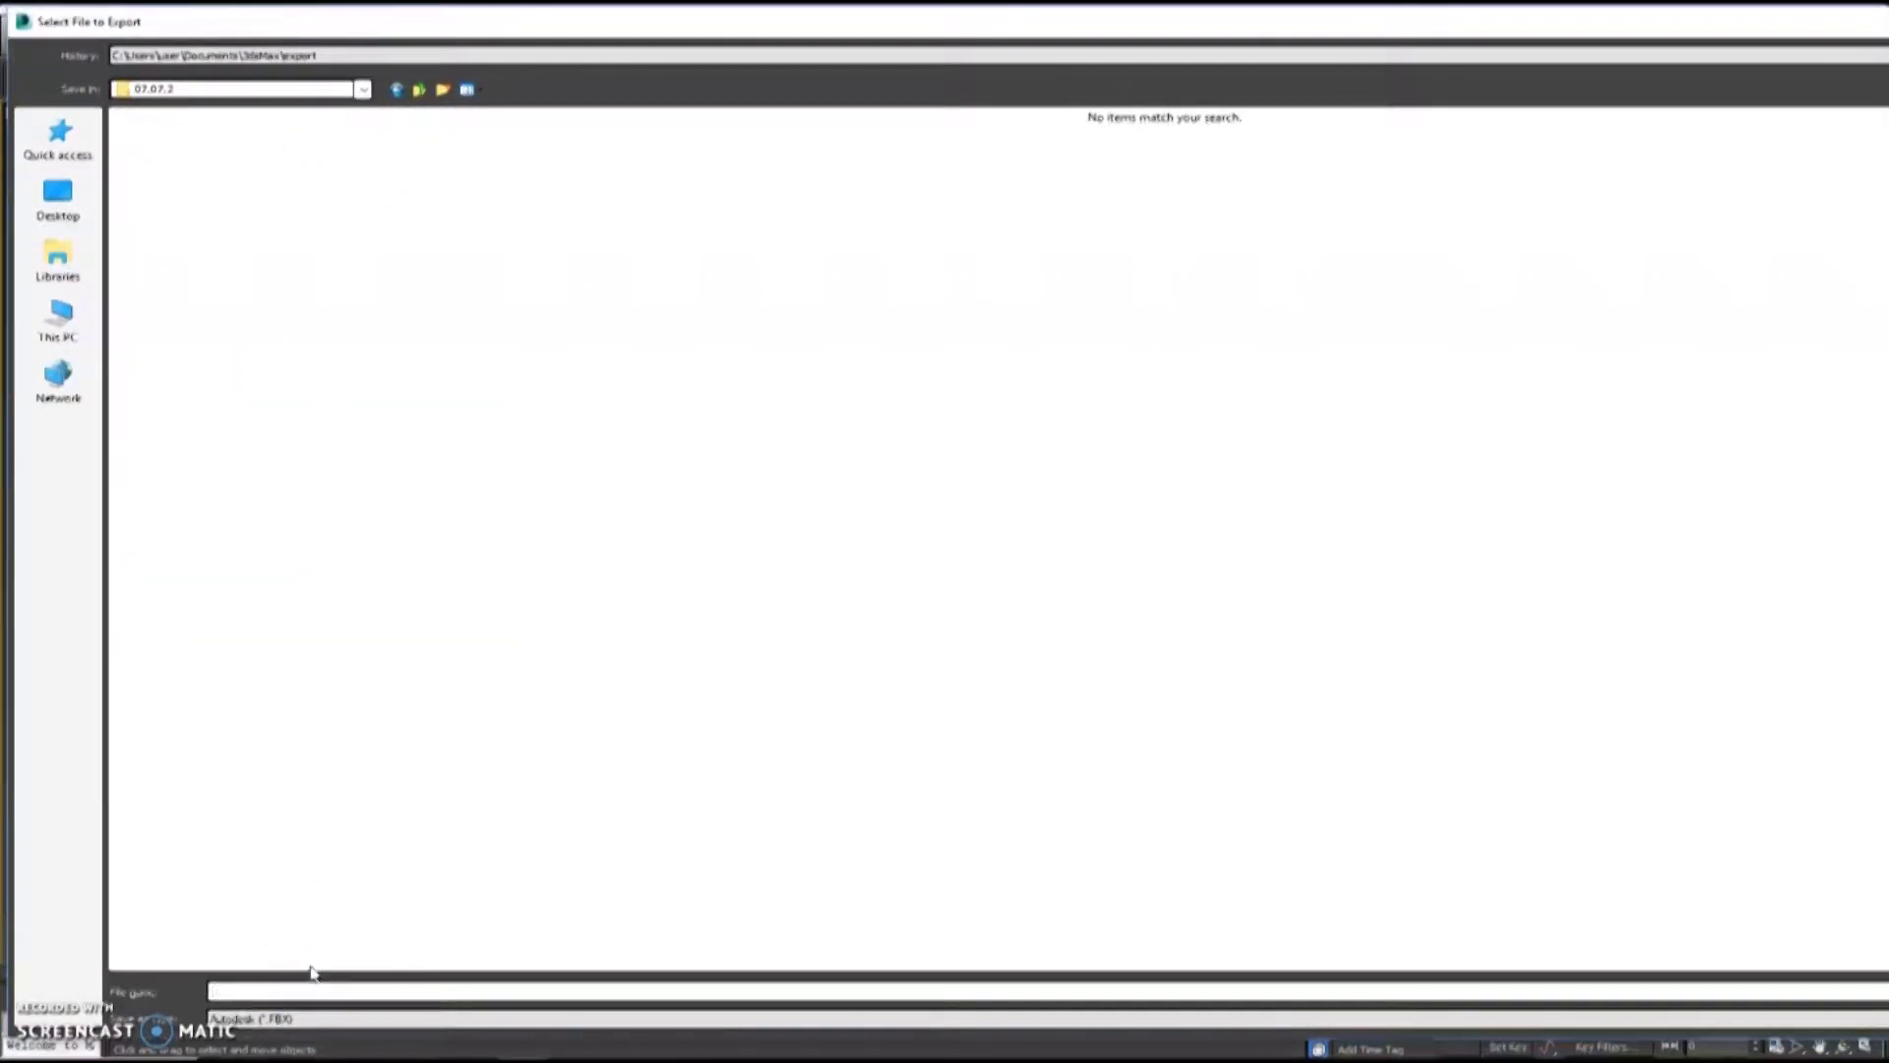
pyautogui.moveTo(175, 27); pyautogui.dragTo(244, 87)
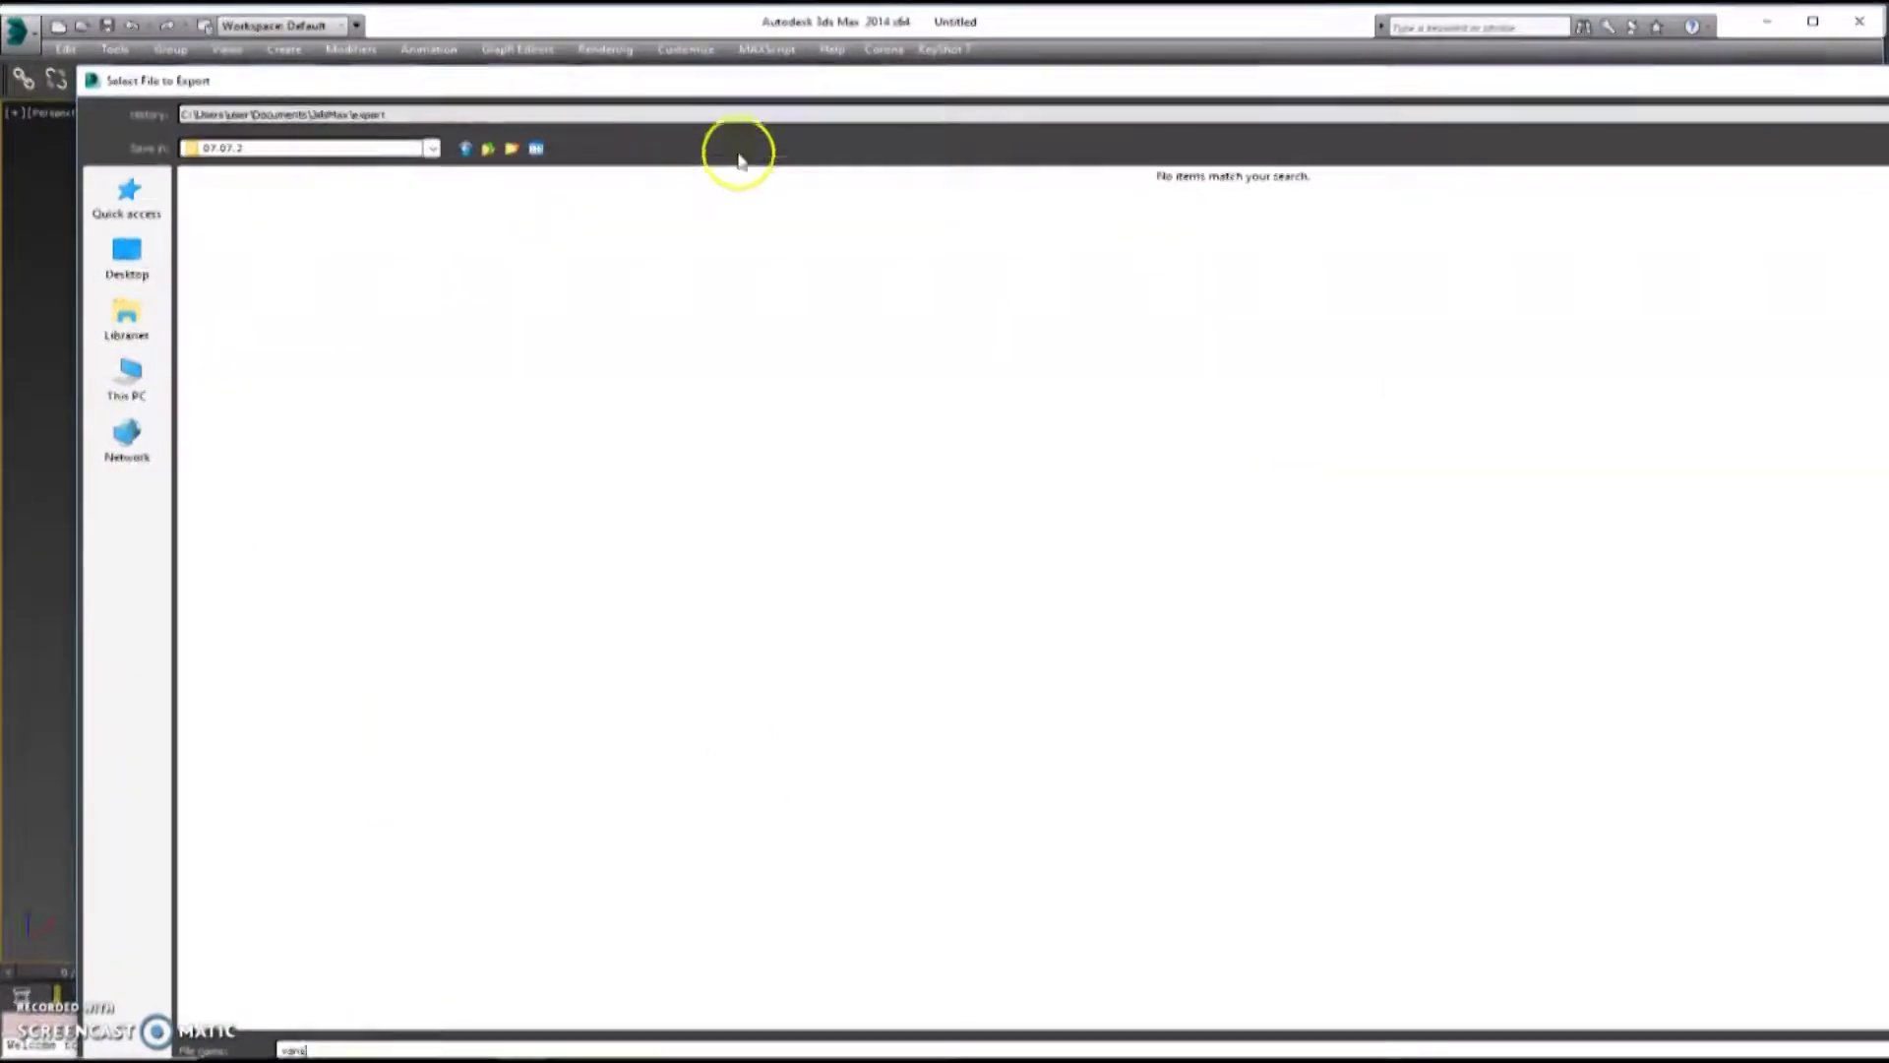
pyautogui.moveTo(740, 81); pyautogui.dragTo(745, 20)
# - Set the file format to OBJ, export the Vans logo and close the finished export
pyautogui.click(358, 1014)
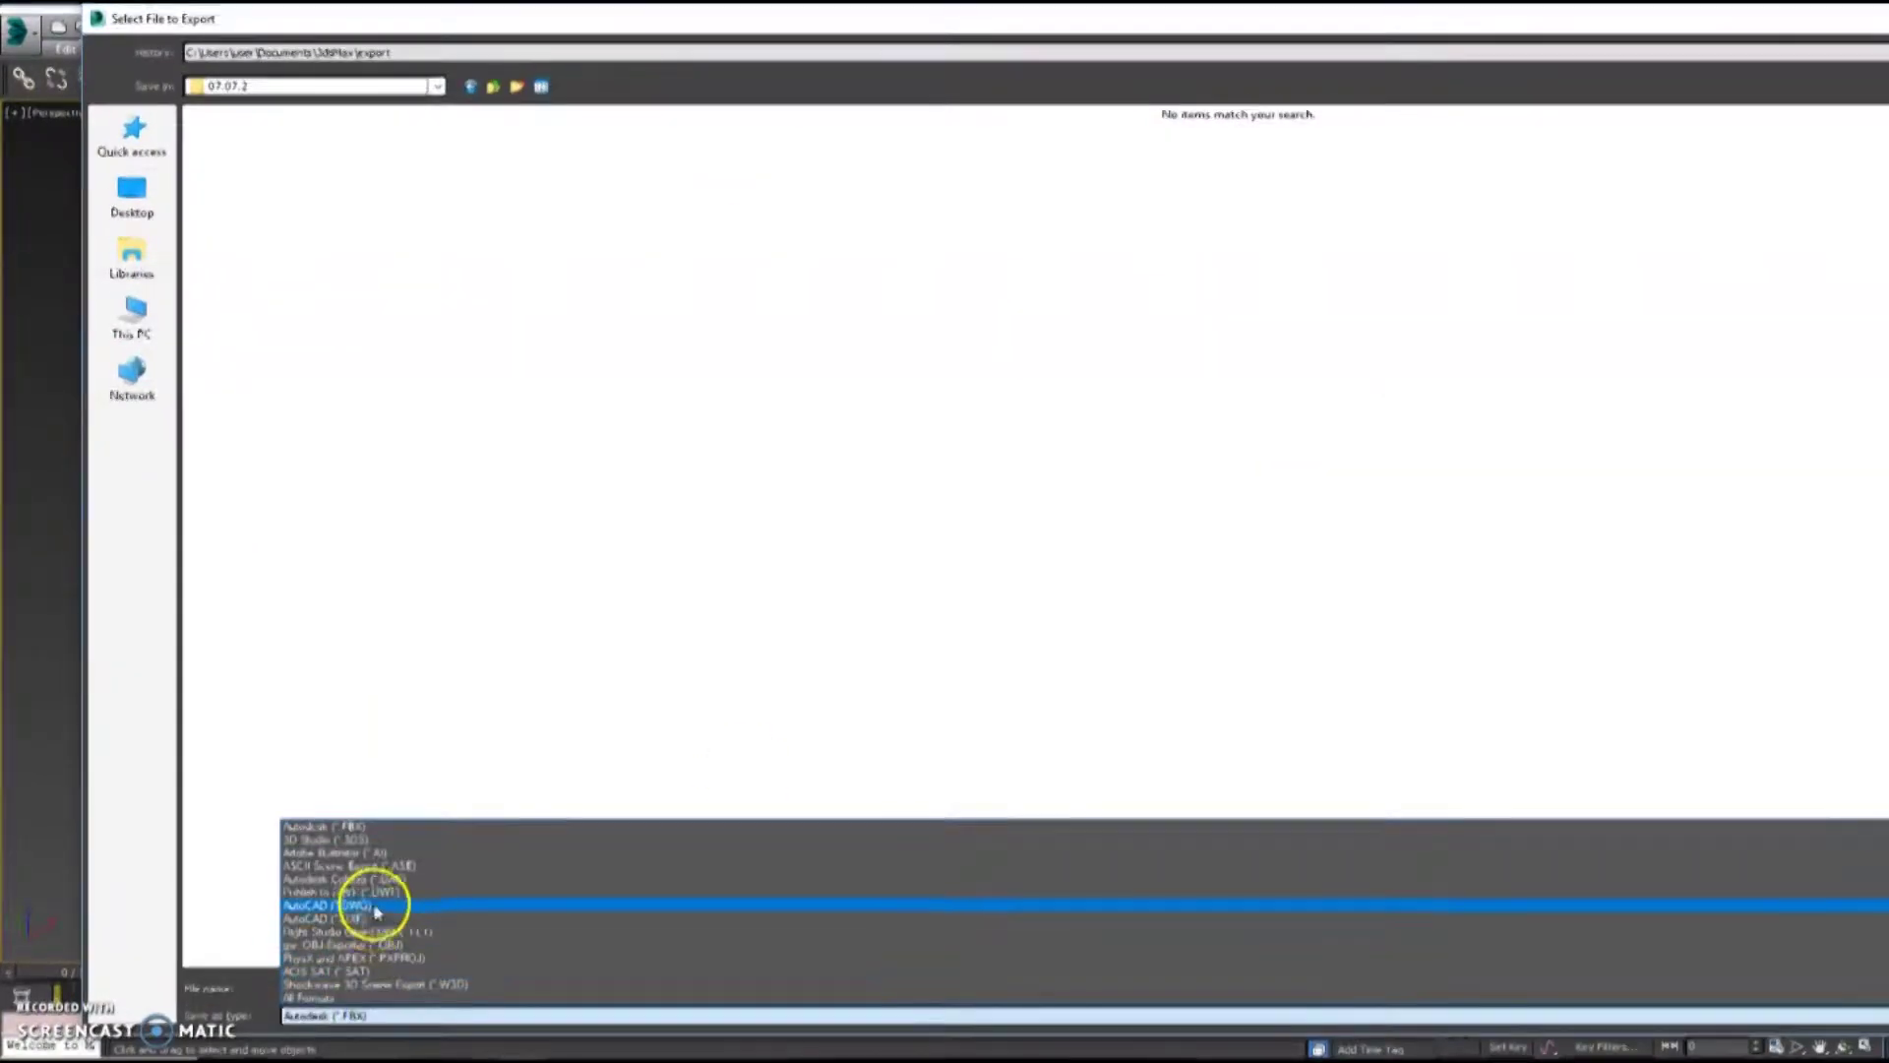
pyautogui.click(367, 945)
pyautogui.press('Return')
pyautogui.click(849, 707)
pyautogui.click(1146, 699)
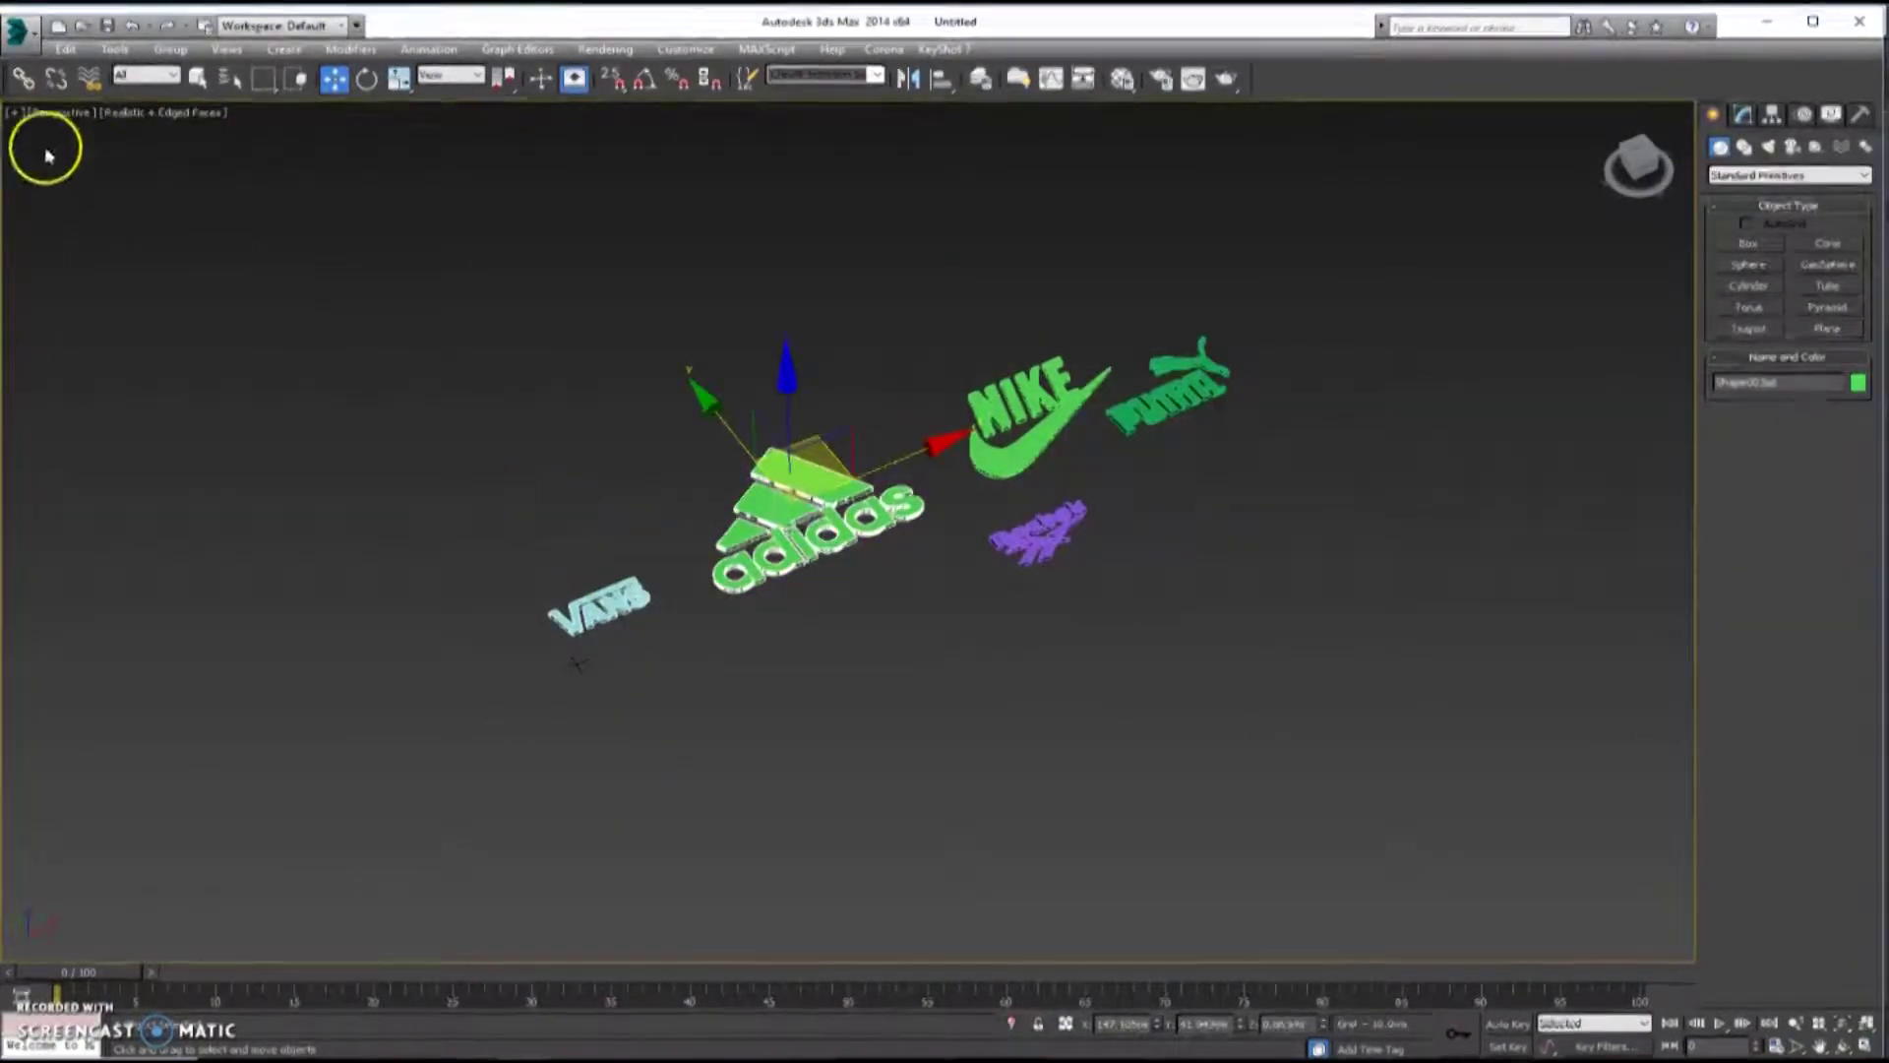
# - Export only the selected Adidas logo as an OBJ file named adidas in the 07.07.2 folder
pyautogui.click(17, 33)
pyautogui.click(63, 363)
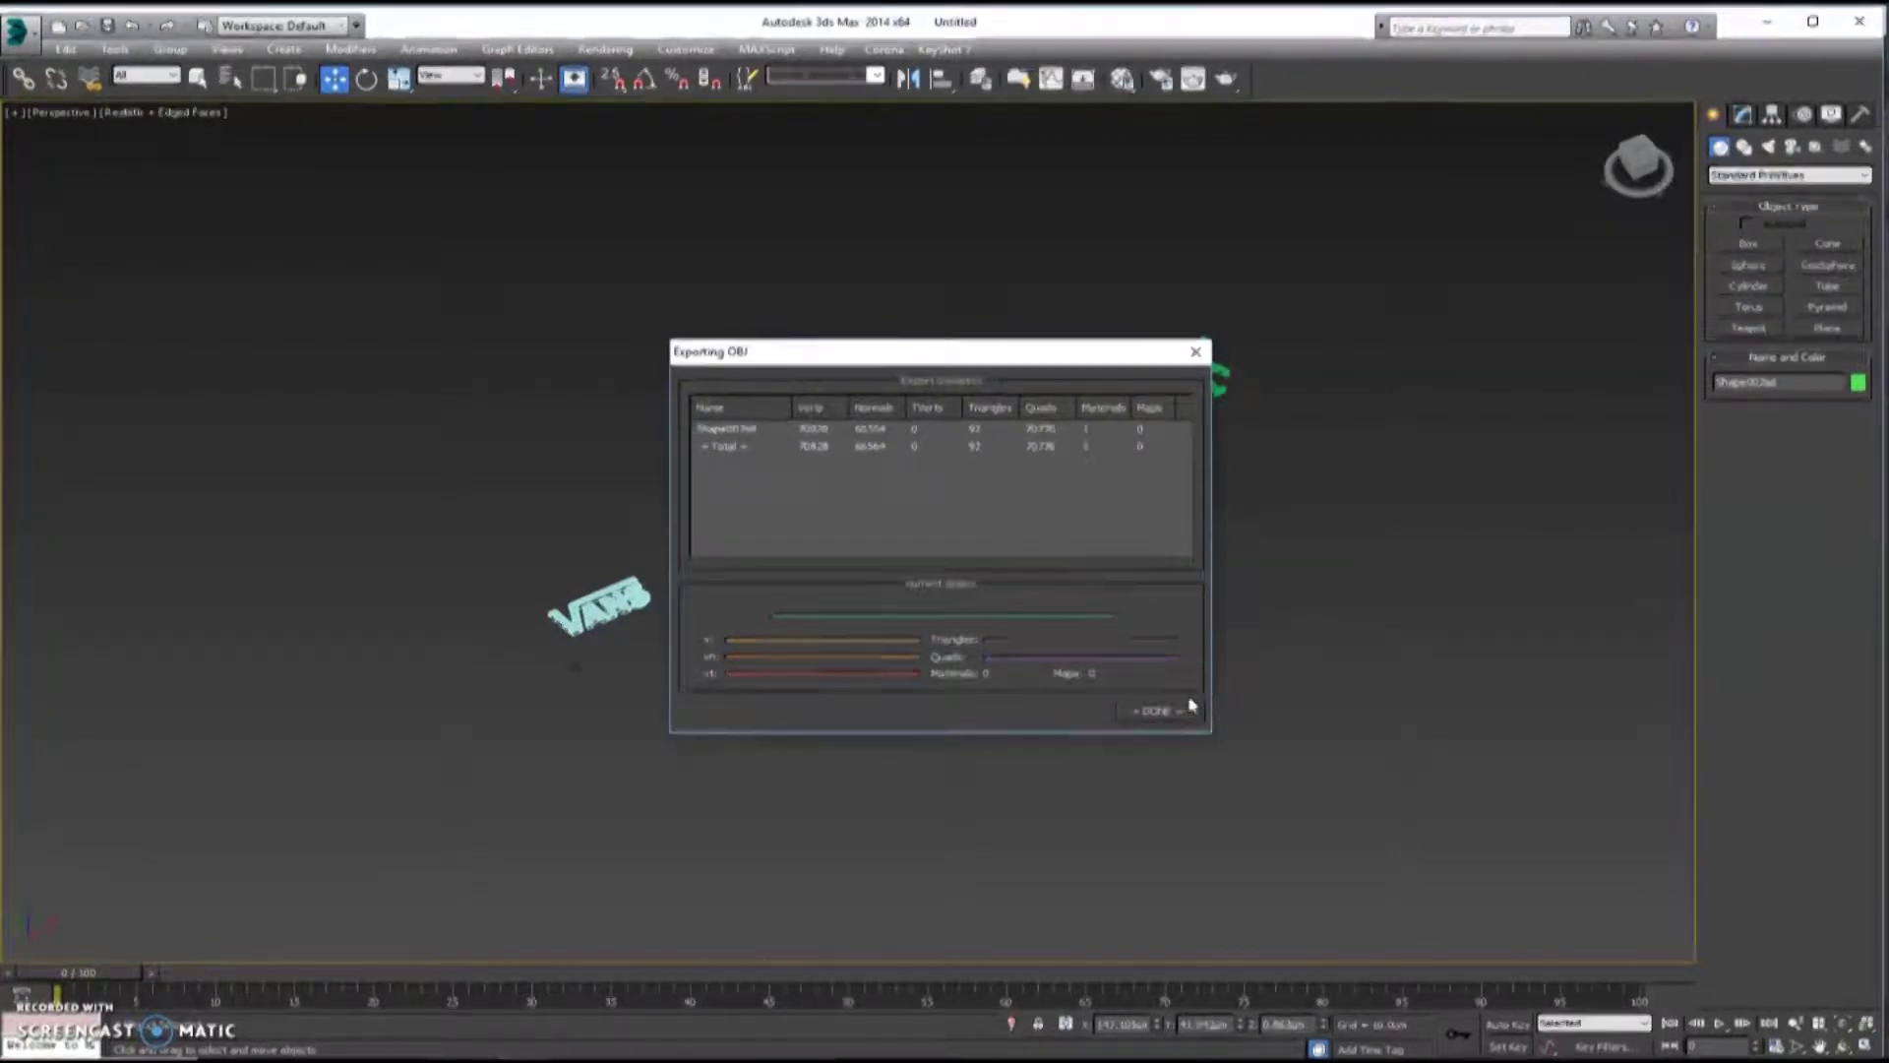
pyautogui.click(1153, 715)
# - Export only the selected Nike logo as an OBJ file named nike in the 07.07.2 folder
pyautogui.click(16, 32)
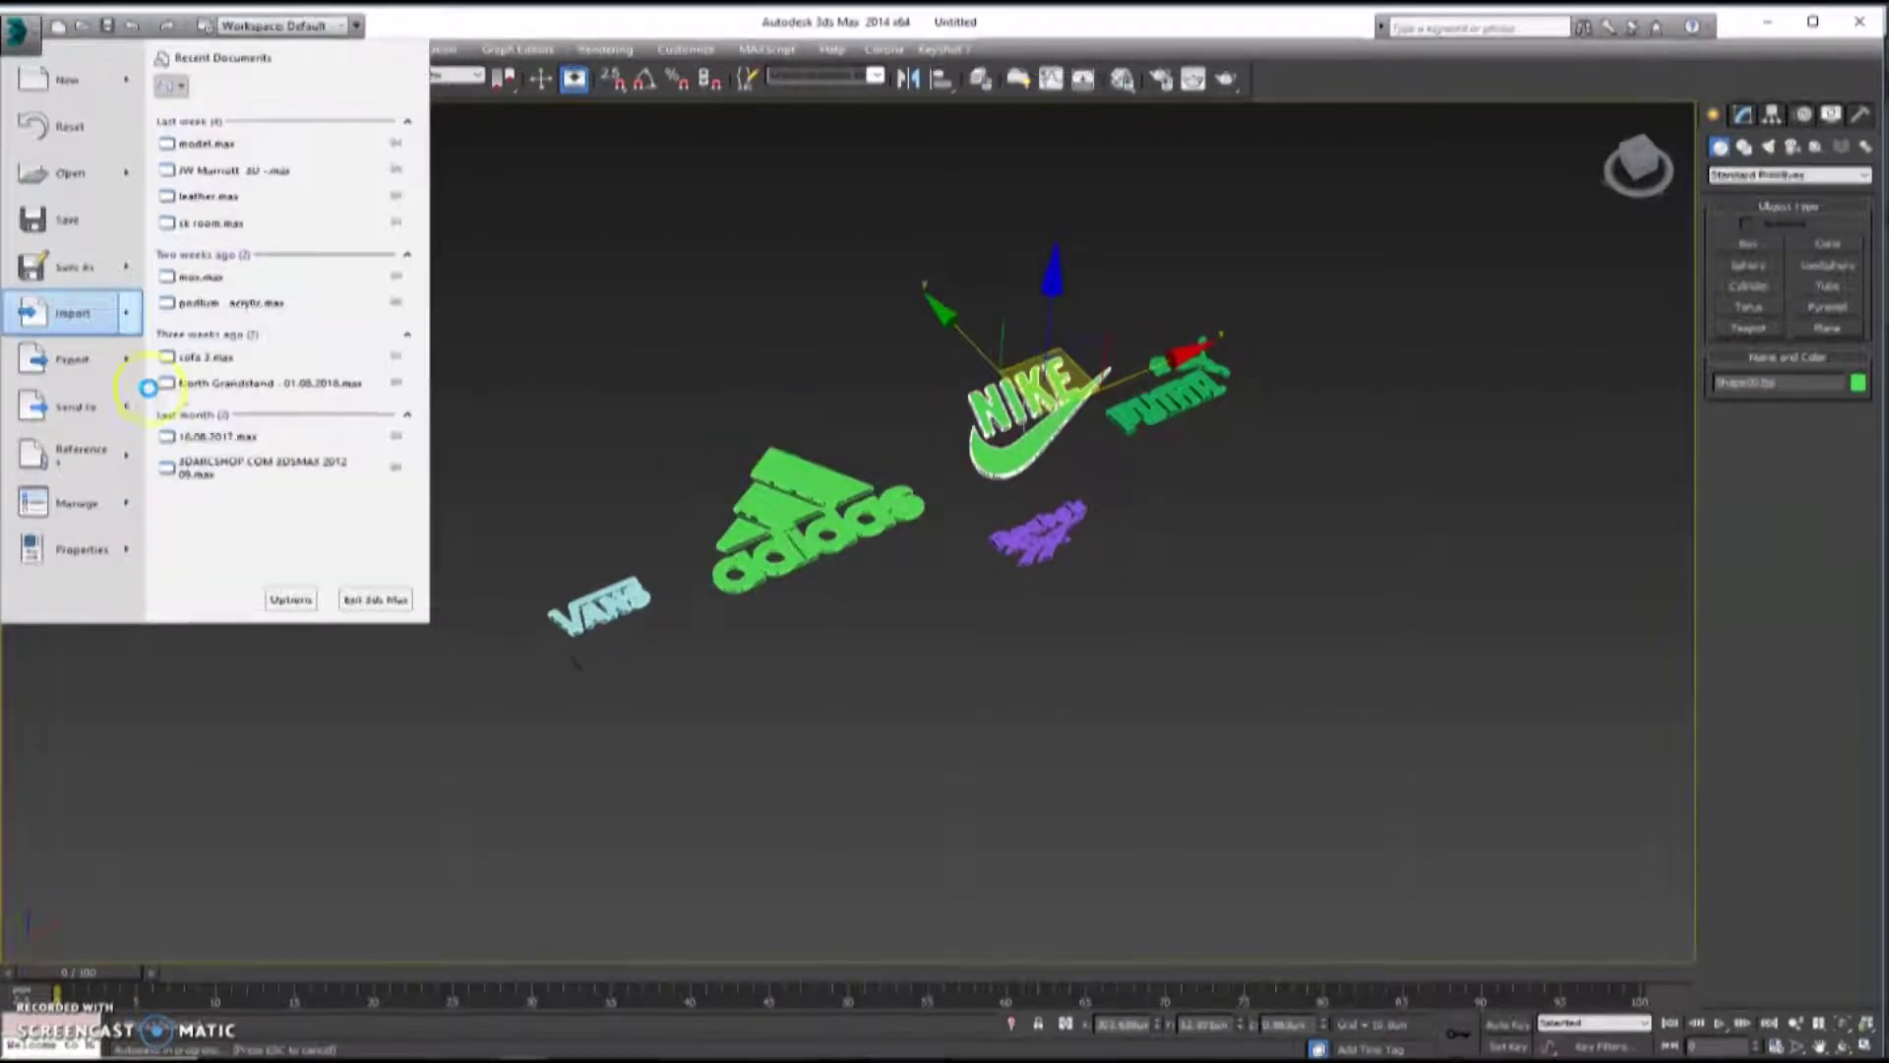
pyautogui.moveTo(127, 364)
pyautogui.click(236, 185)
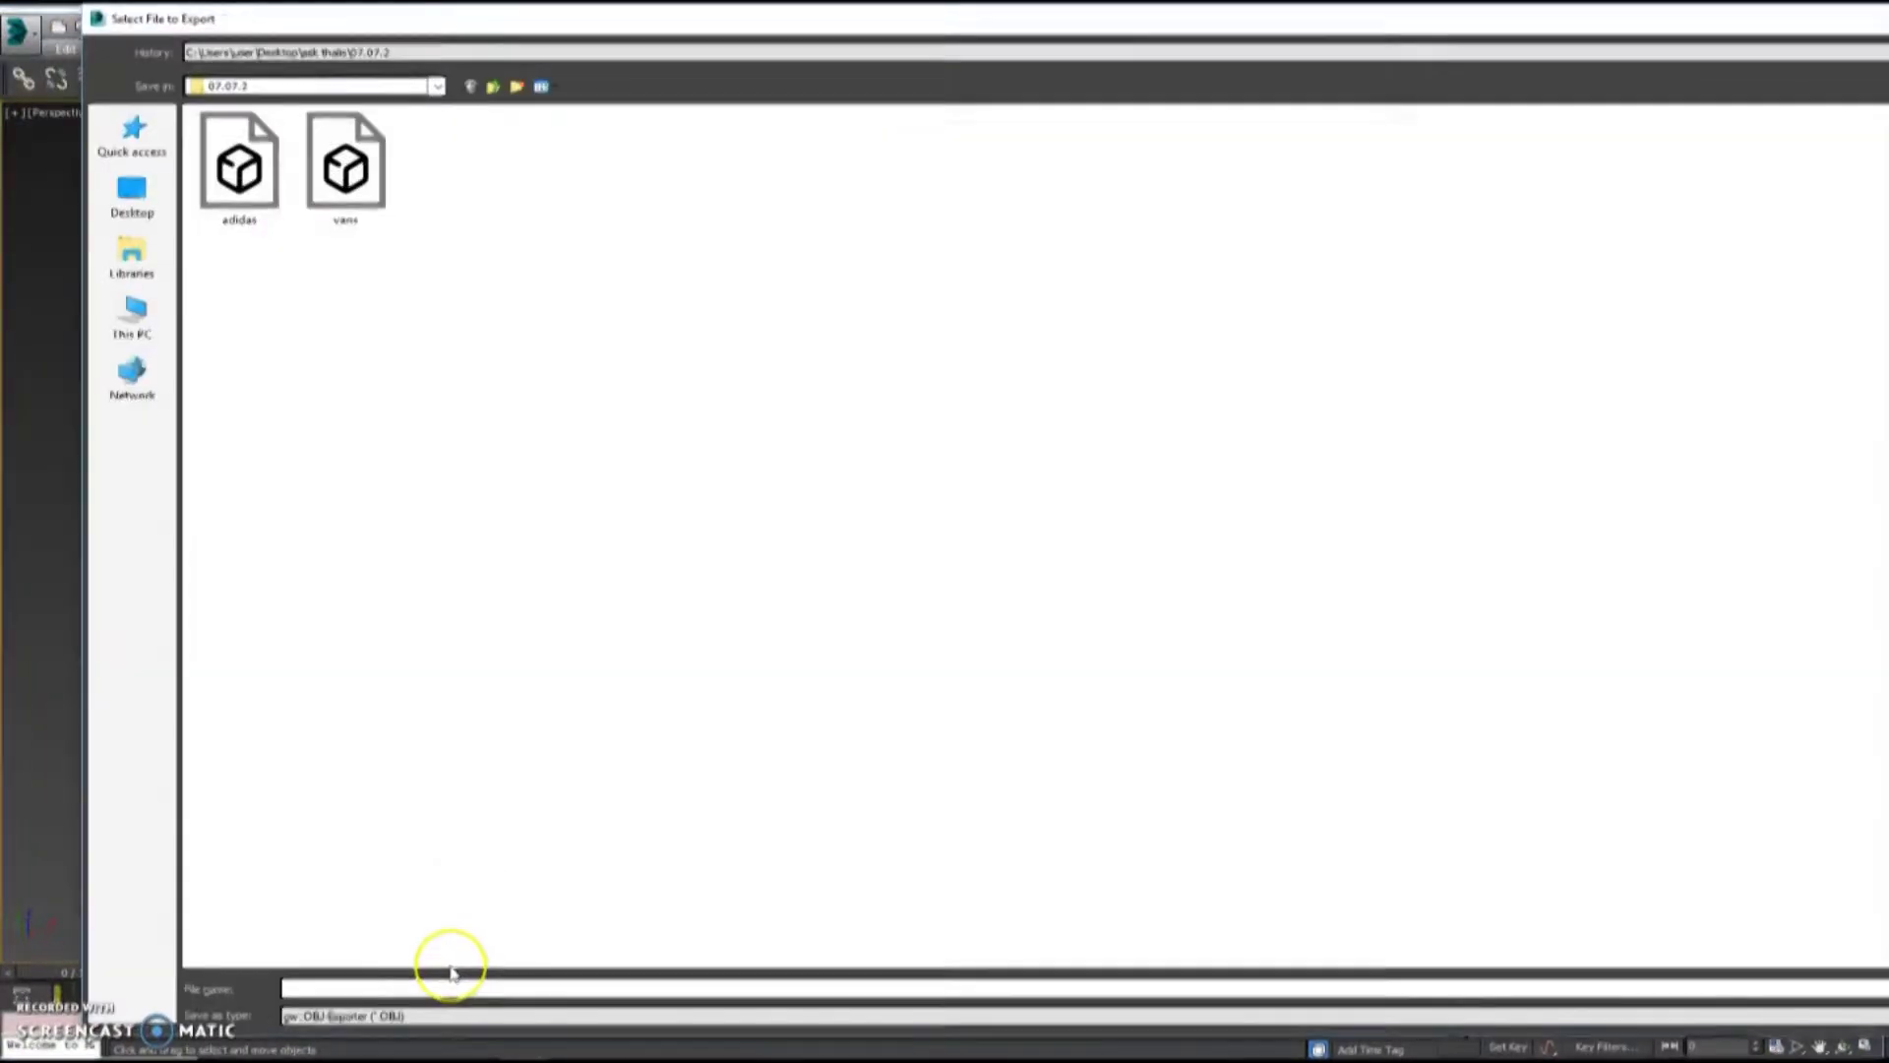
pyautogui.write('nike')
pyautogui.press('Return')
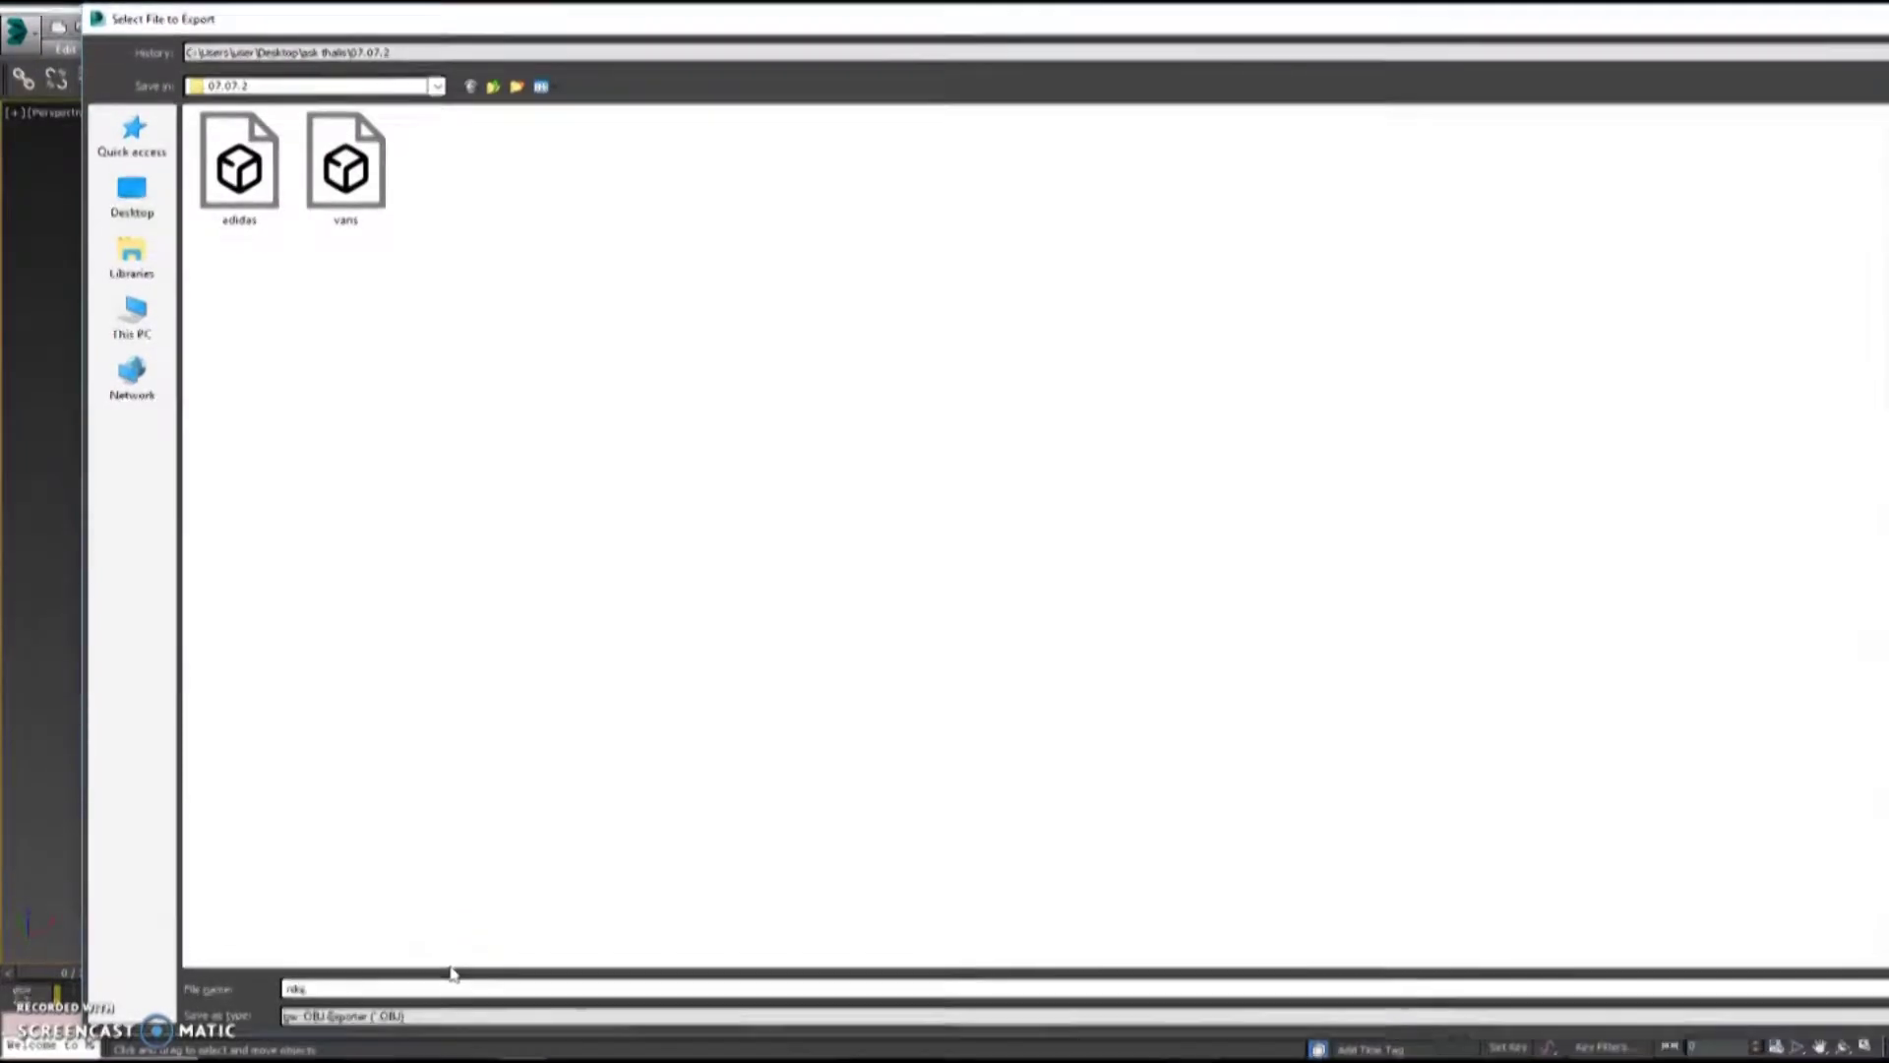
pyautogui.press('Return')
pyautogui.click(1171, 721)
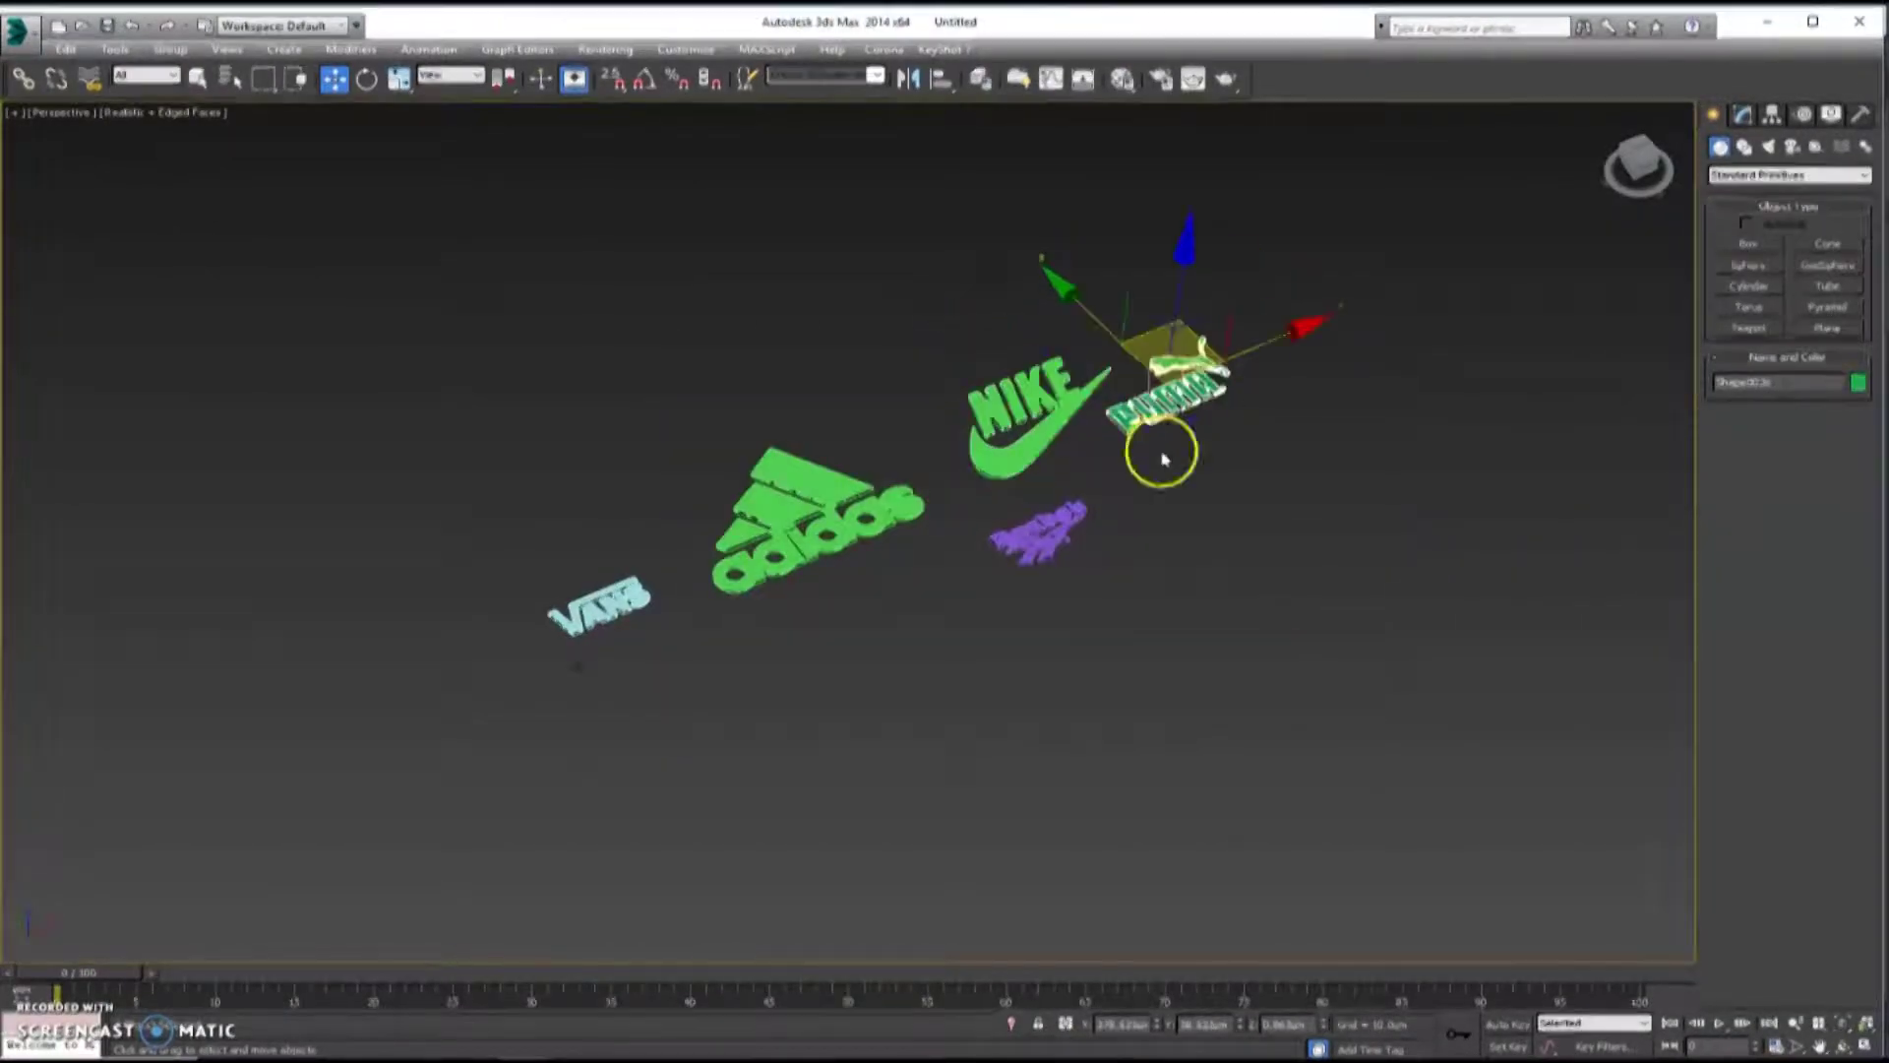
# - Export only the selected Puma logo as an OBJ file named puma in the 07.07.2 folder
pyautogui.click(18, 32)
pyautogui.moveTo(128, 382)
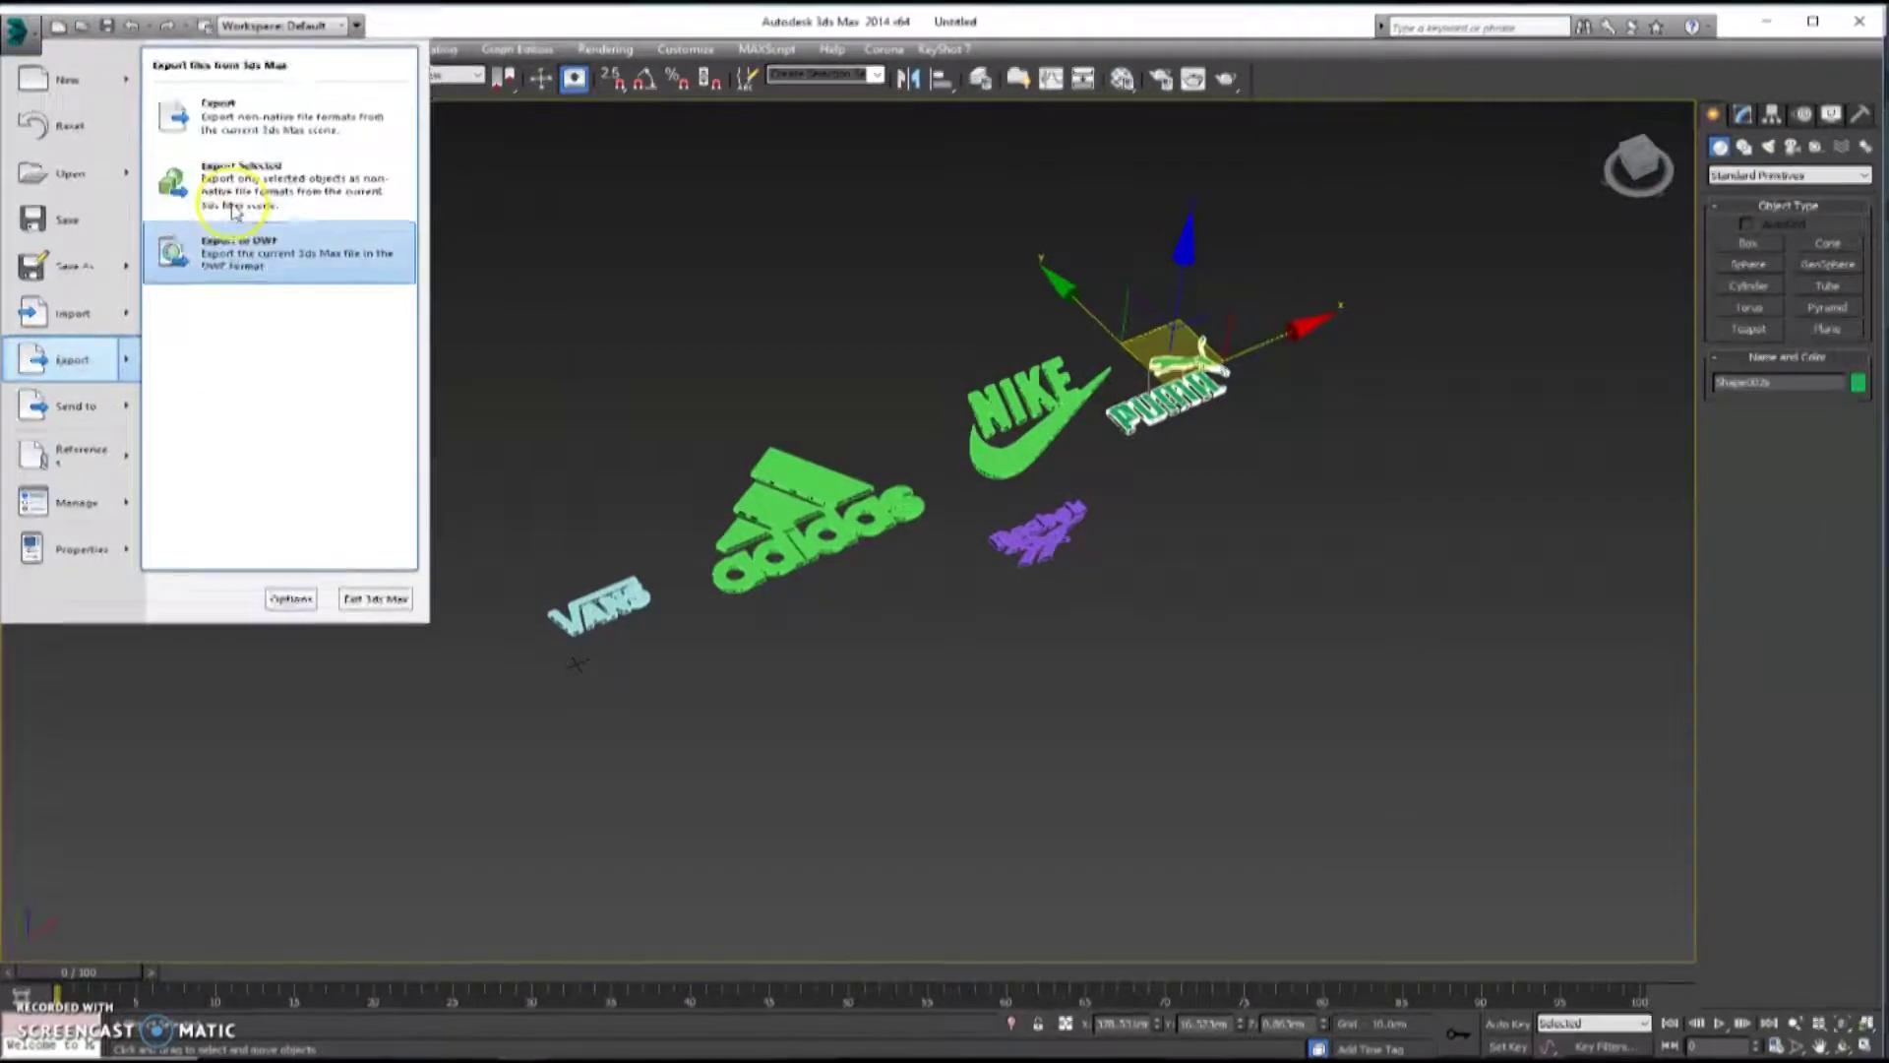
pyautogui.click(236, 177)
pyautogui.write('p')
pyautogui.press('Return')
pyautogui.press('Return')
pyautogui.click(1165, 713)
# - Select the Reebok logo and export only it as an OBJ file named reebok in the 07.07.2 folder
pyautogui.click(1038, 535)
pyautogui.click(18, 32)
pyautogui.moveTo(79, 359)
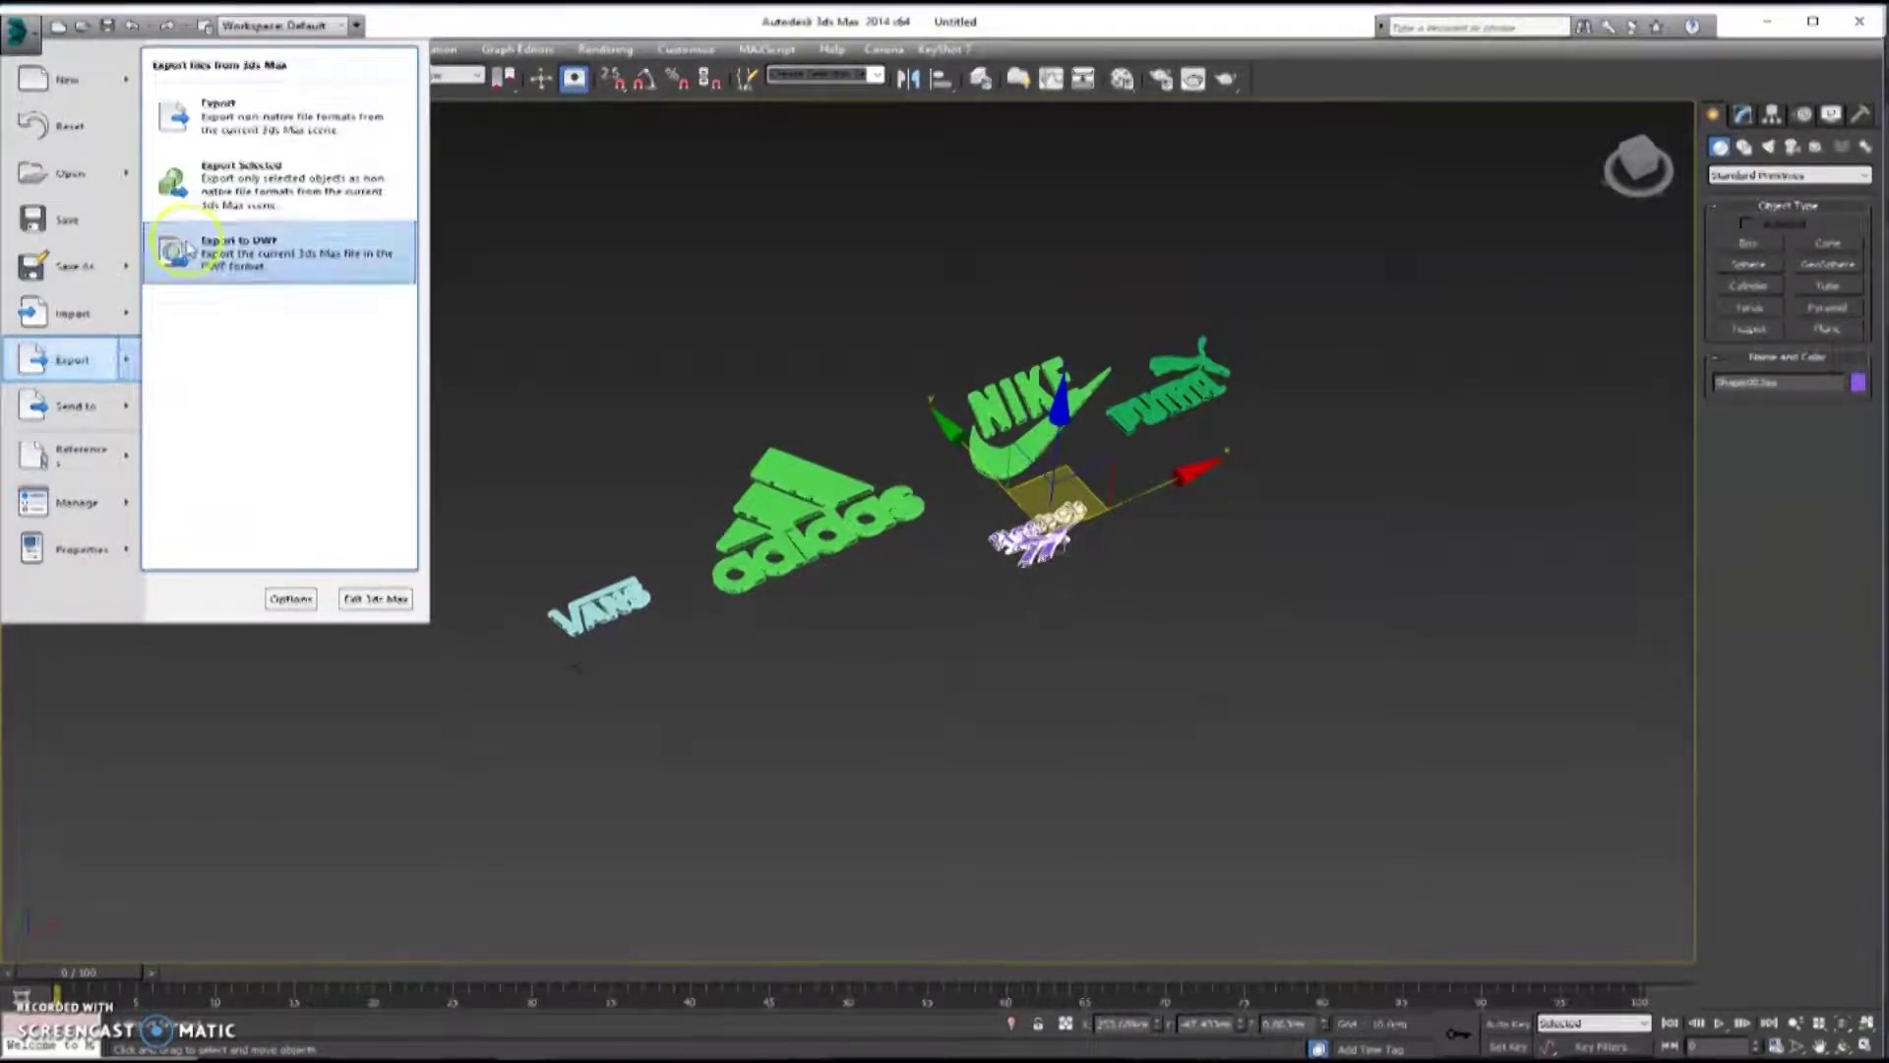
pyautogui.click(241, 177)
pyautogui.write('reeb')
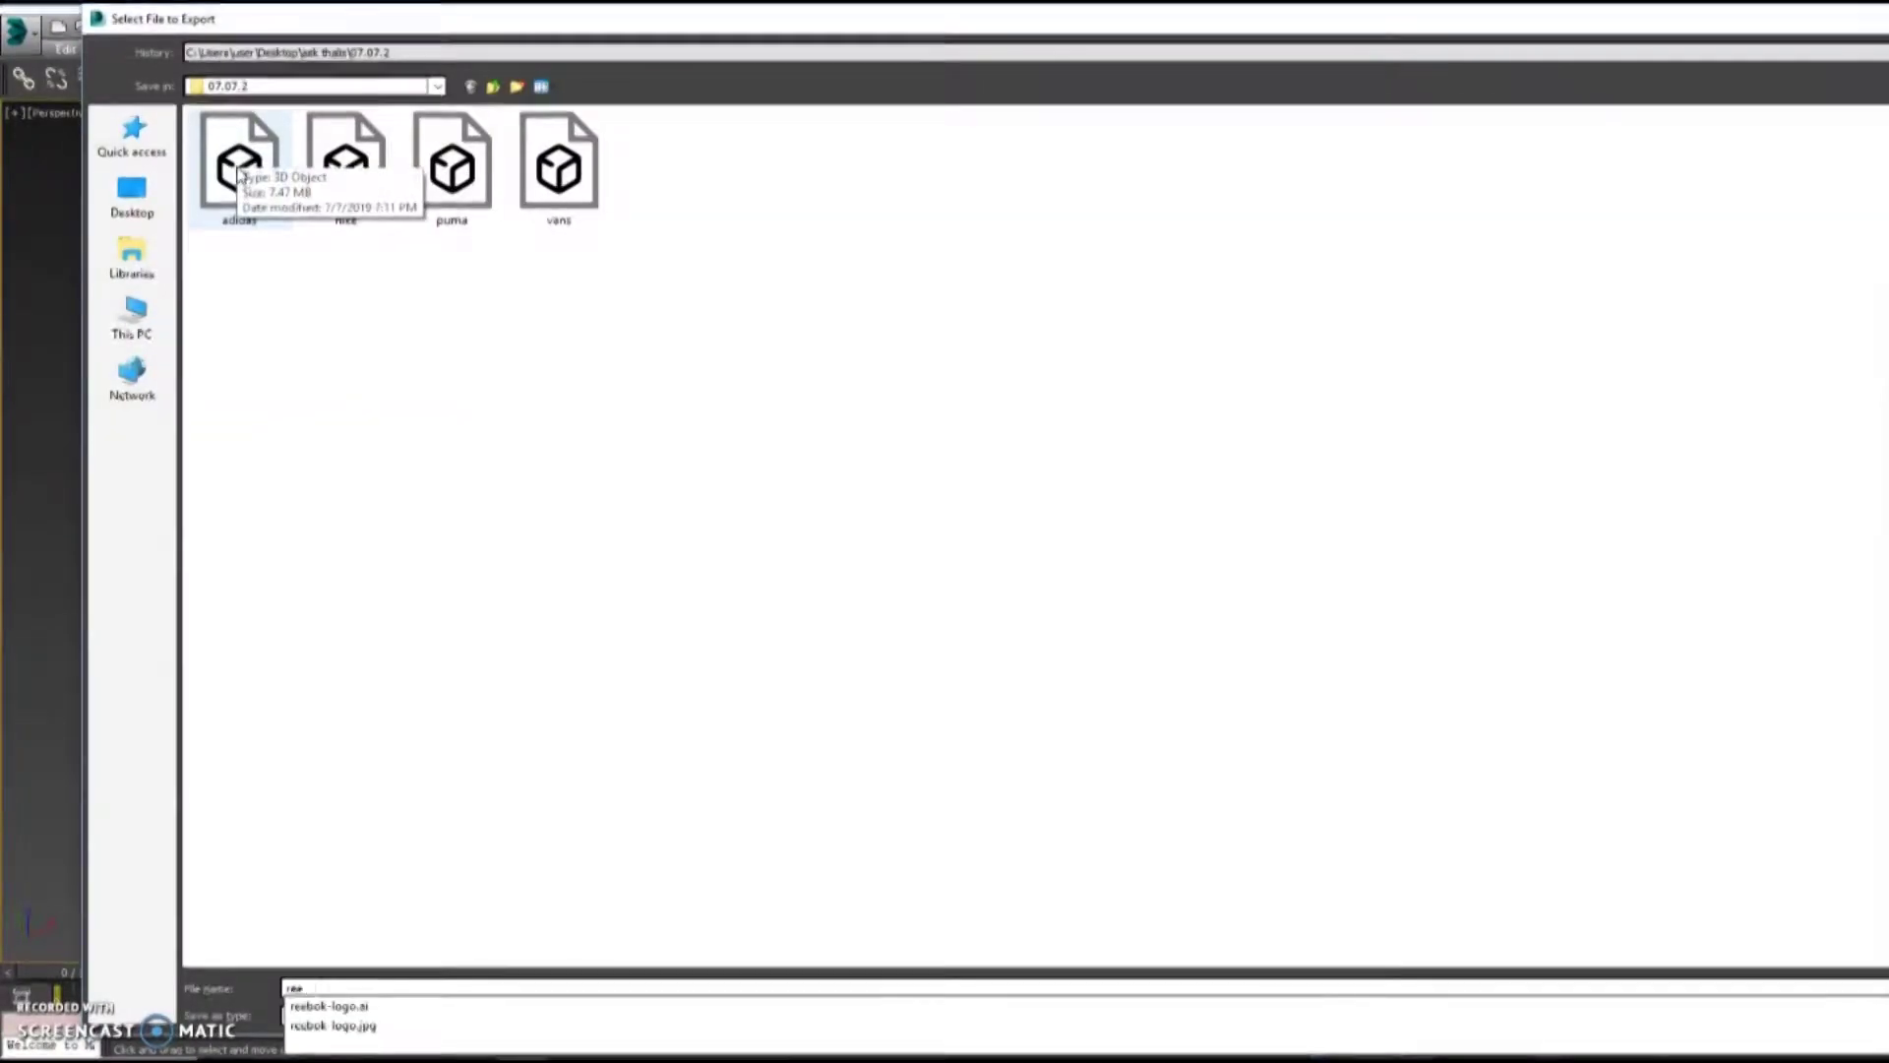
pyautogui.press('Return')
pyautogui.press('Return')
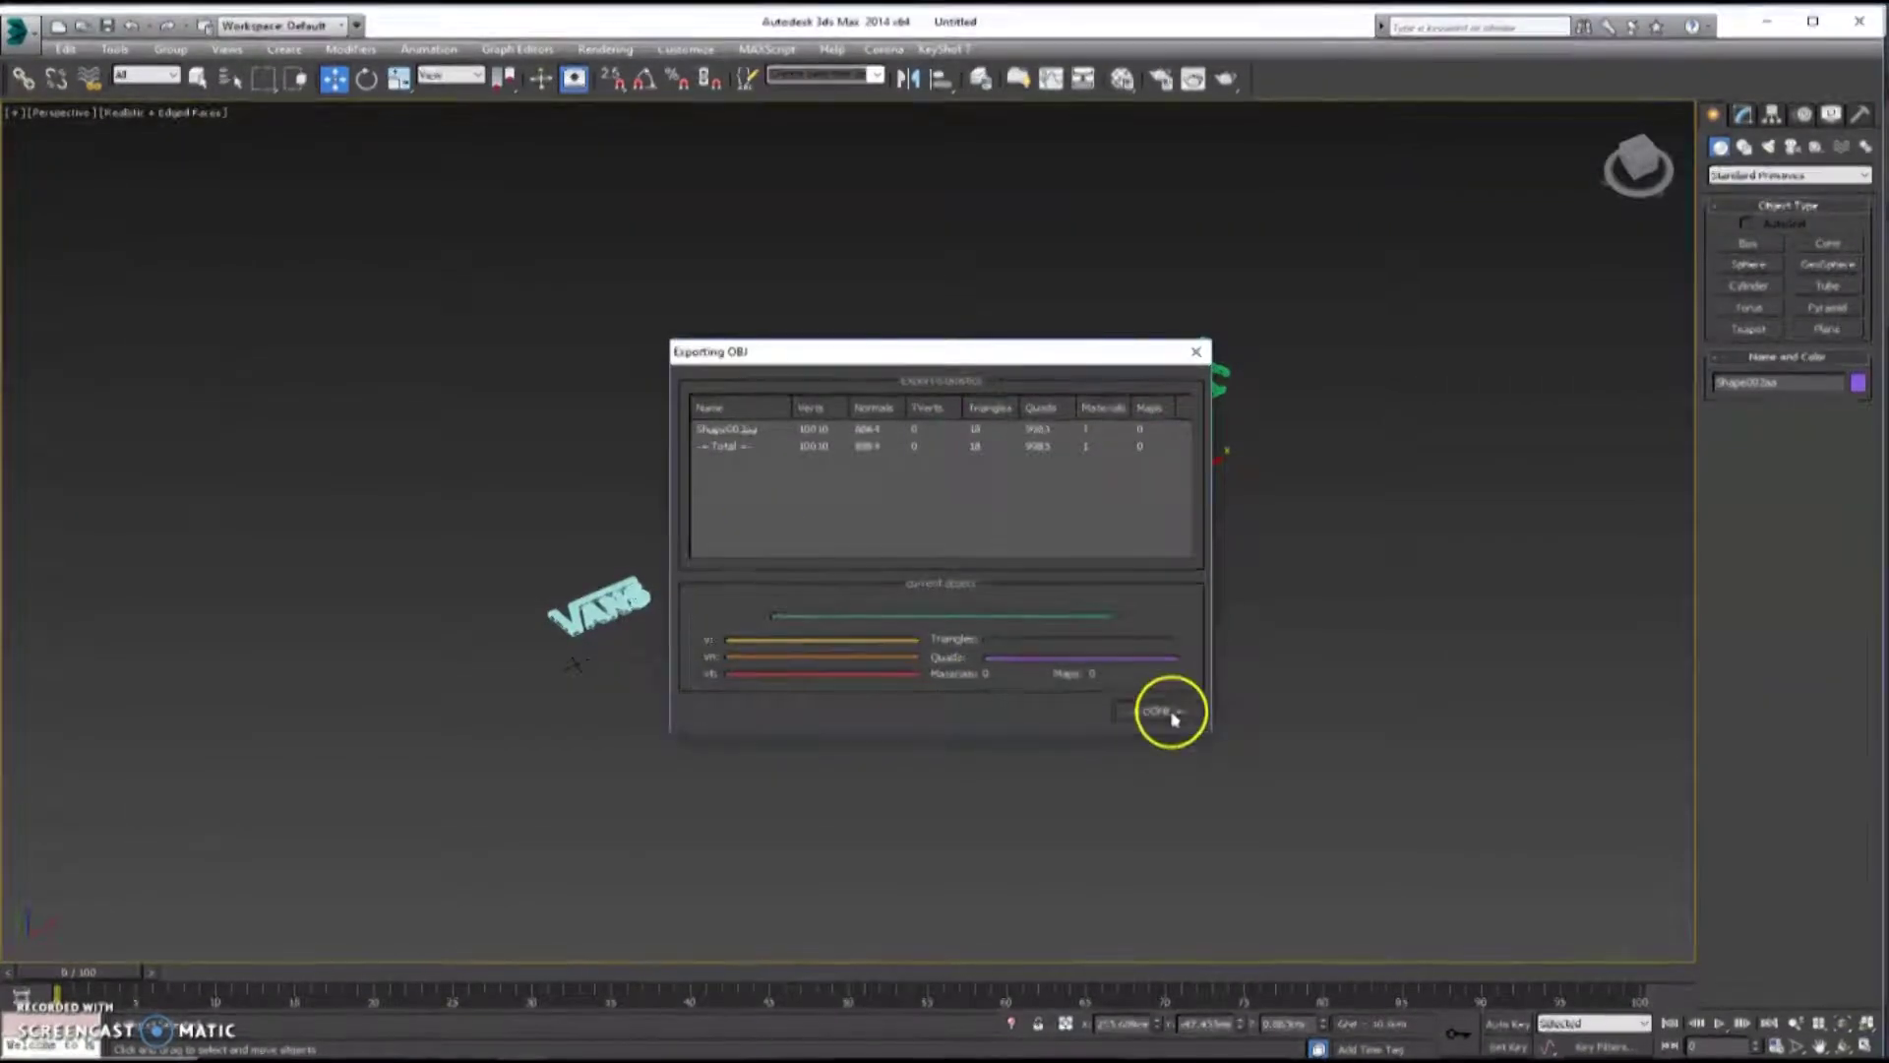
pyautogui.click(1166, 715)
pyautogui.scroll(5, 976, 561)
pyautogui.keyDown('alt'); pyautogui.moveTo(975, 565); pyautogui.dragTo(987, 541, button='middle'); pyautogui.keyUp('alt')
pyautogui.scroll(-3, 981, 547)
pyautogui.scroll(3, 982, 547)
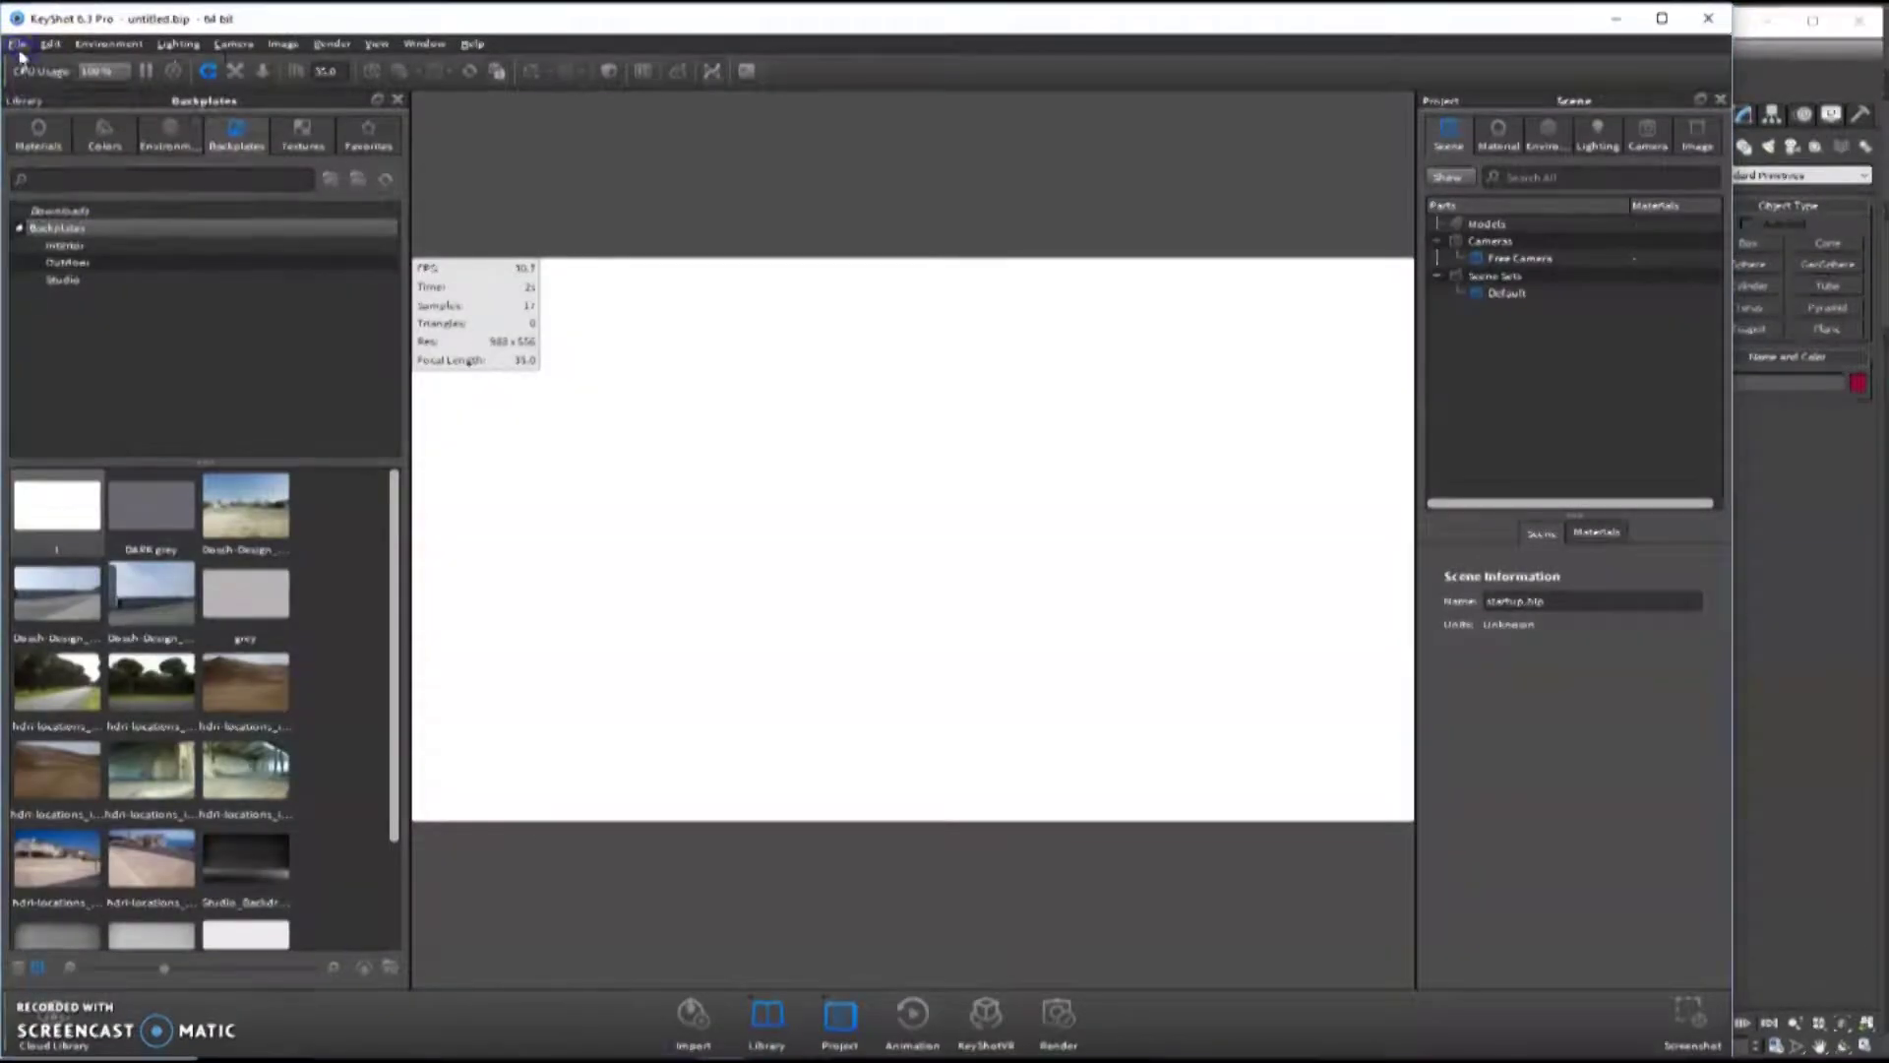
# - Switch to KeyShot and import the adidas OBJ file from the 07.07.2 project folder
pyautogui.click(16, 44)
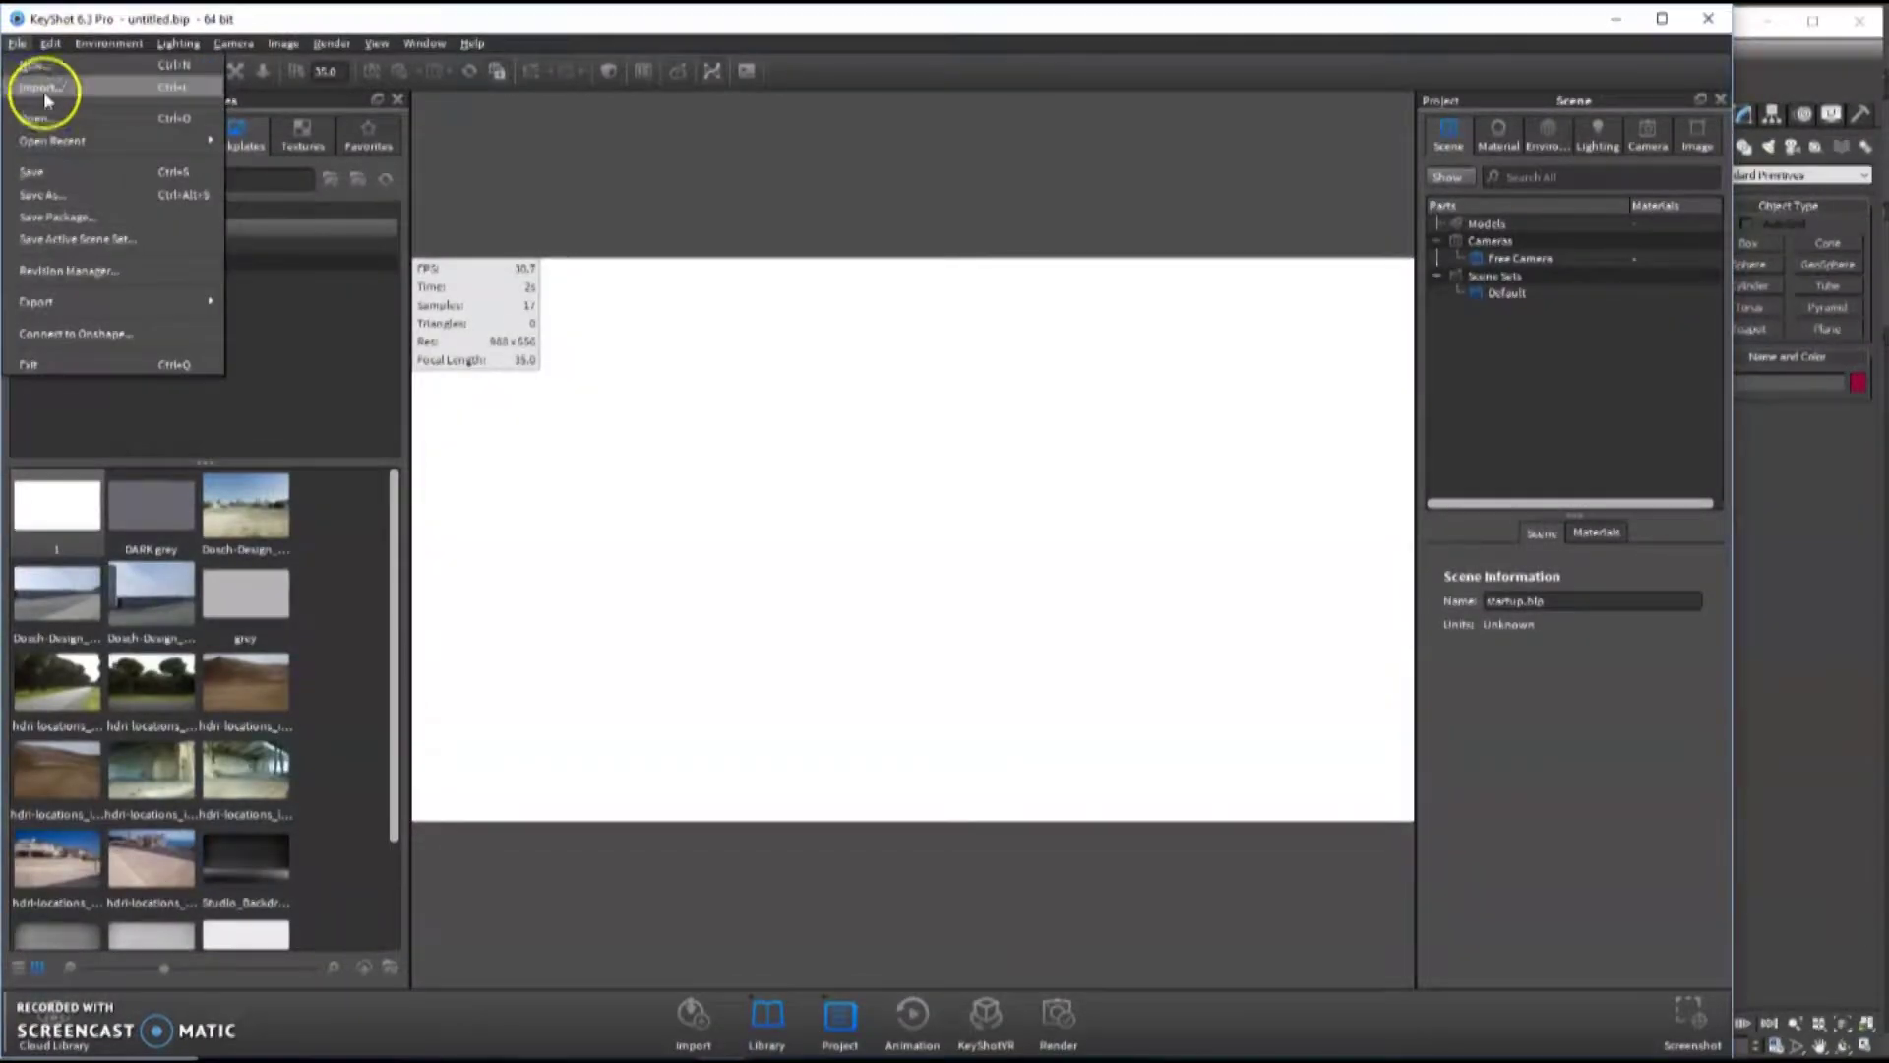
pyautogui.click(687, 451)
pyautogui.press('BackSpace')
pyautogui.press('BackSpace')
pyautogui.press('BackSpace')
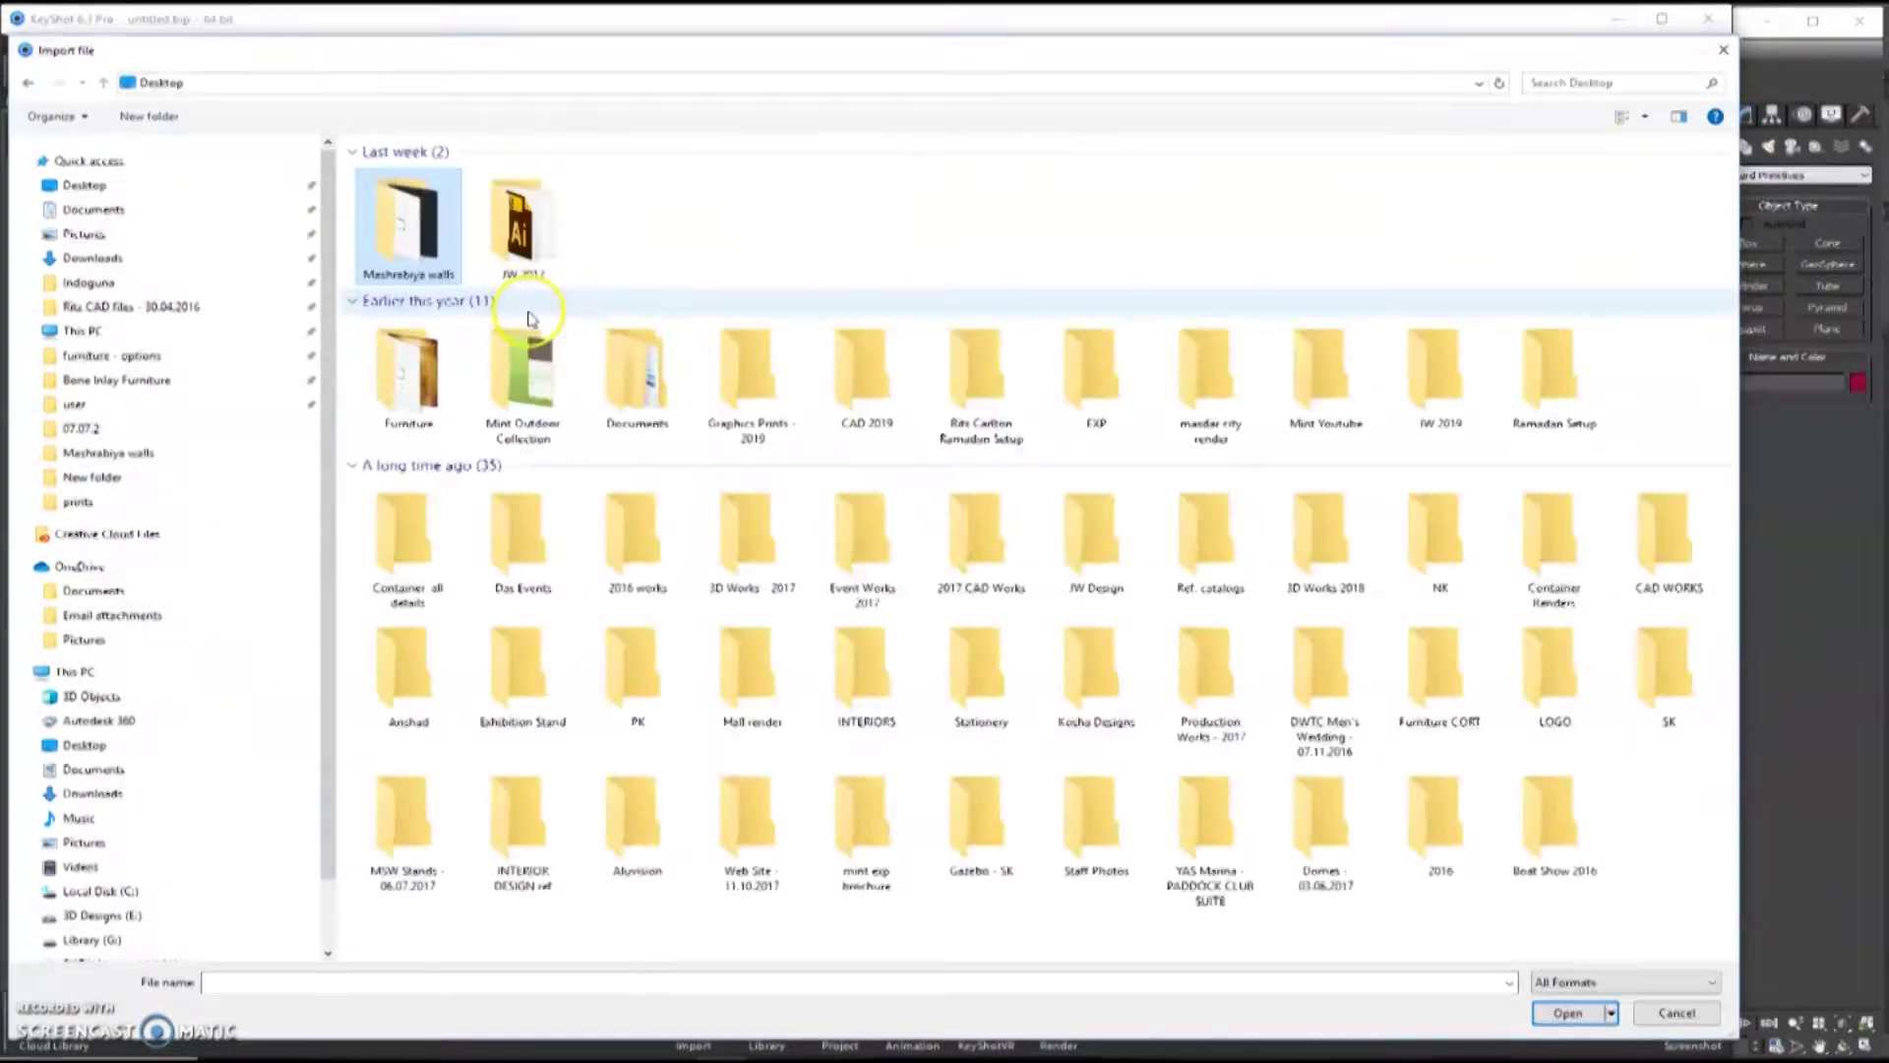
pyautogui.doubleClick(687, 243)
pyautogui.doubleClick(439, 168)
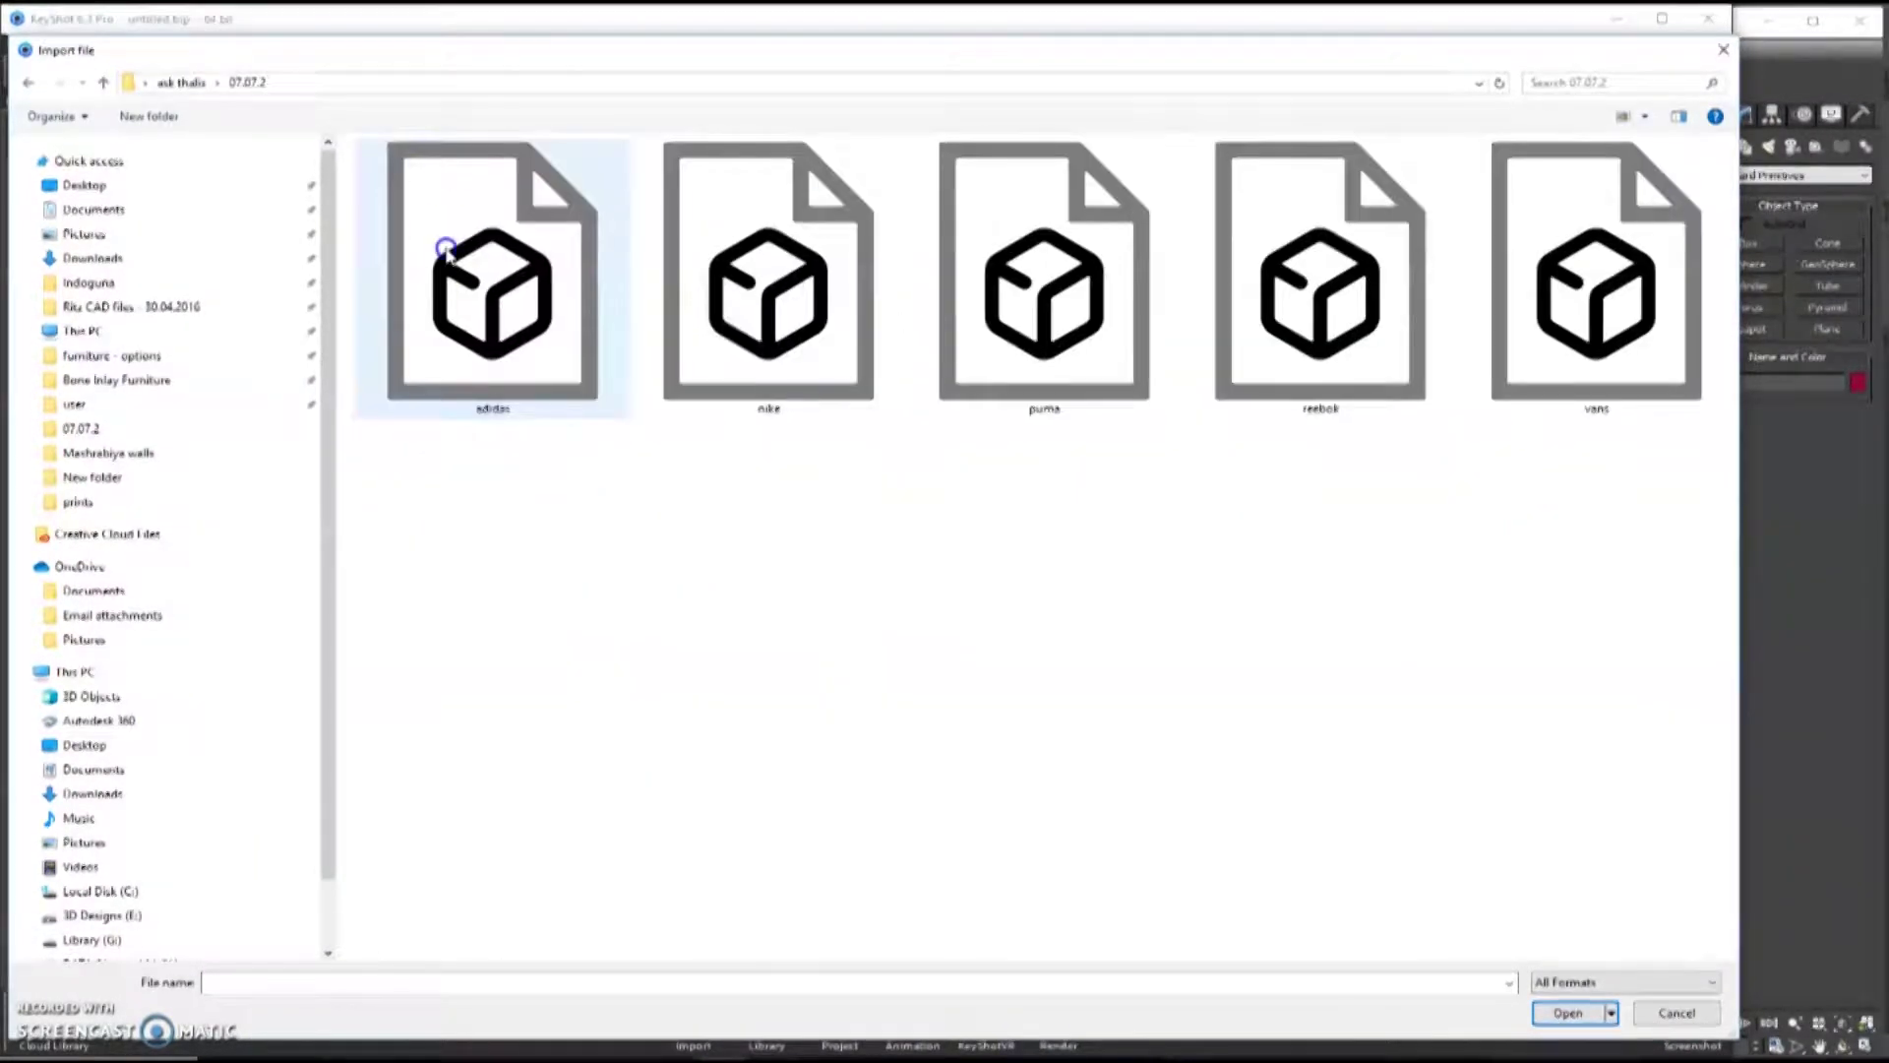
pyautogui.doubleClick(458, 276)
pyautogui.click(1168, 720)
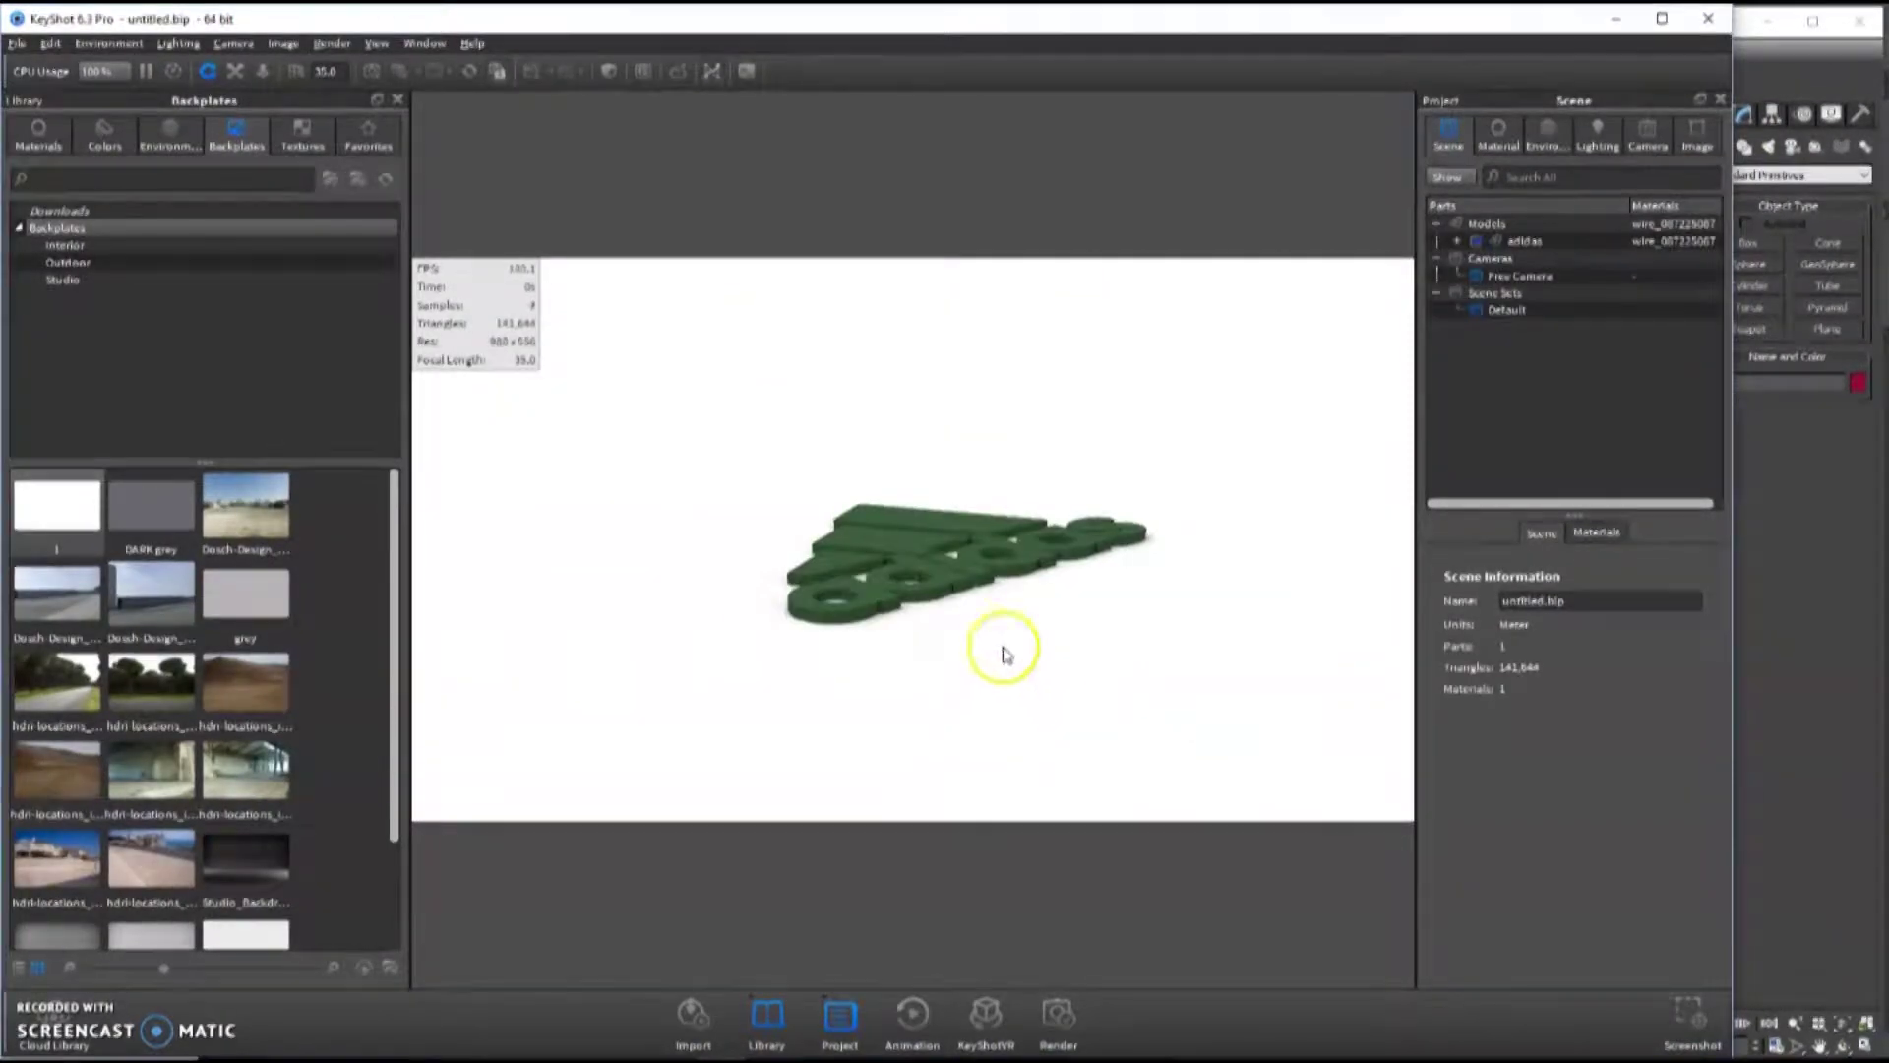
# - Orbit and zoom the camera so the adidas logo fills the view at an angle from above
pyautogui.moveTo(1001, 651); pyautogui.dragTo(916, 617)
pyautogui.scroll(4, 916, 617)
pyautogui.moveTo(1093, 653); pyautogui.dragTo(1013, 612)
pyautogui.scroll(2, 999, 623)
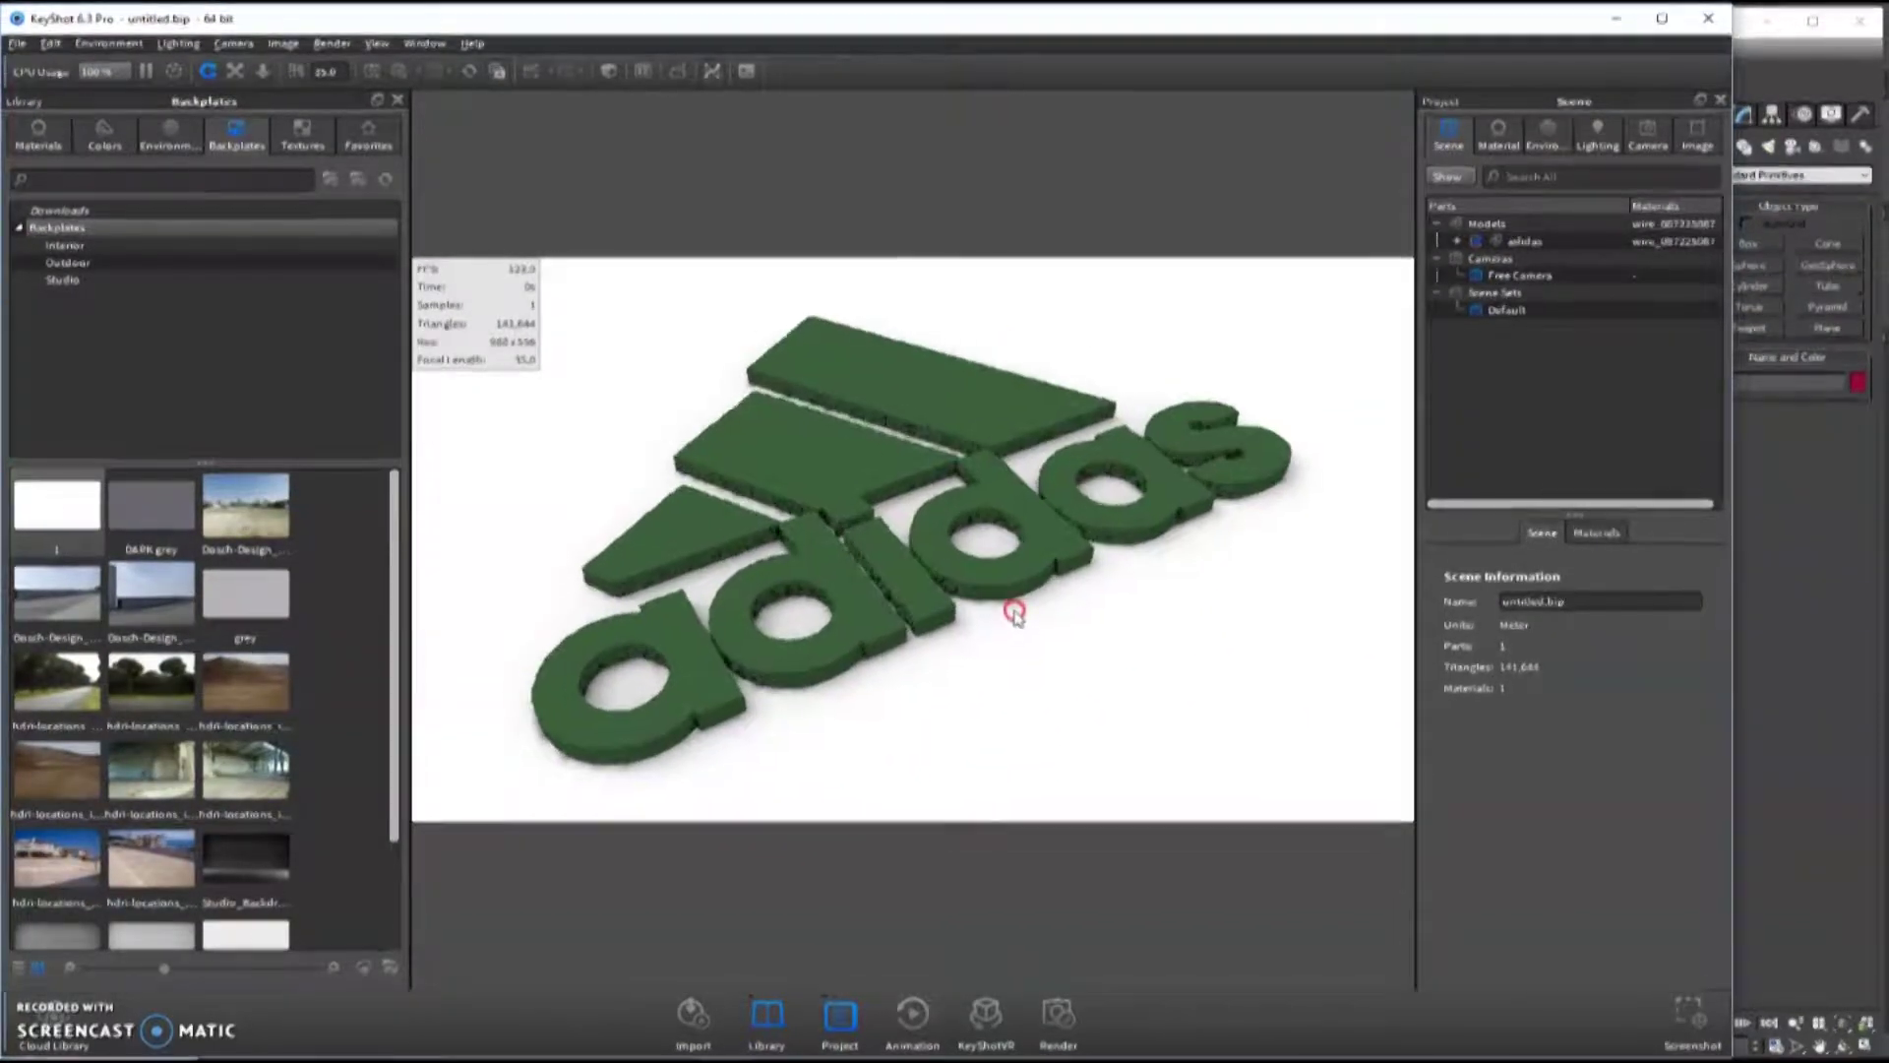
# - Widen the library area and show the Metal category of the materials
pyautogui.moveTo(412, 583); pyautogui.dragTo(425, 585)
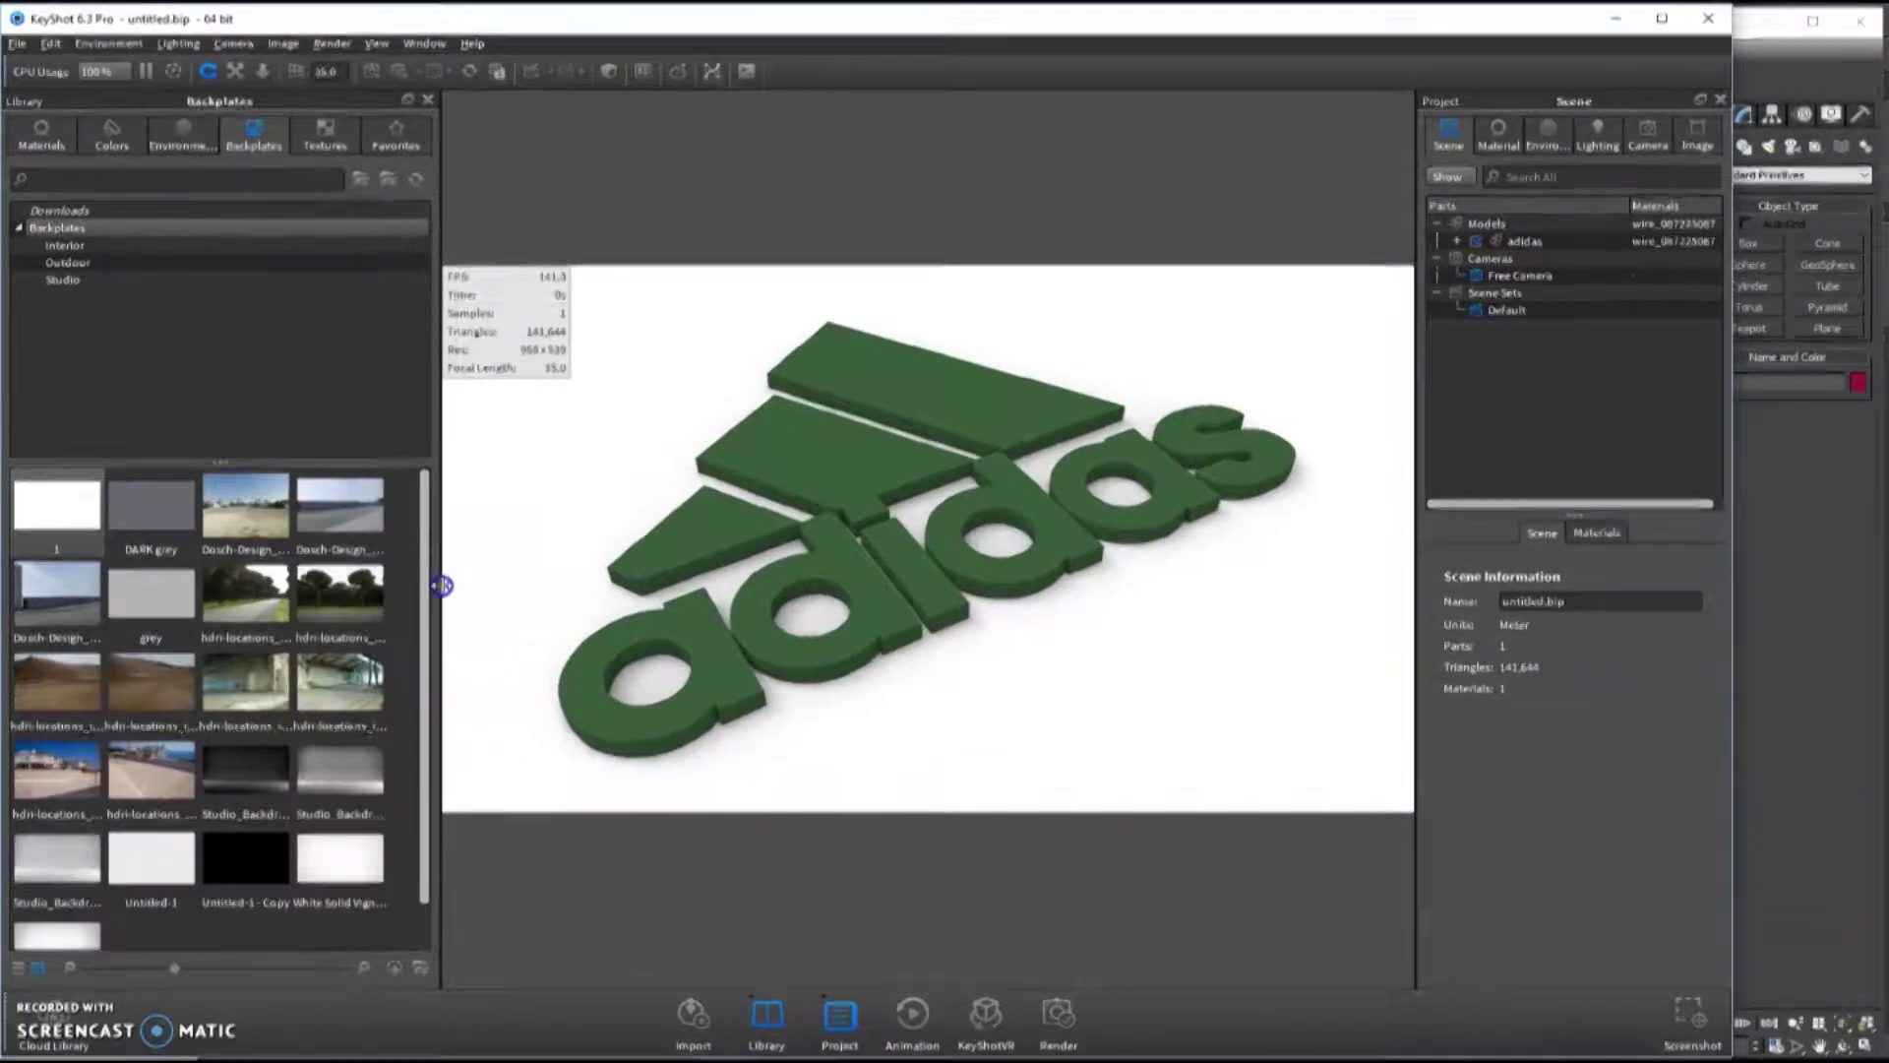
pyautogui.click(41, 133)
pyautogui.moveTo(421, 648); pyautogui.dragTo(451, 644)
pyautogui.click(61, 365)
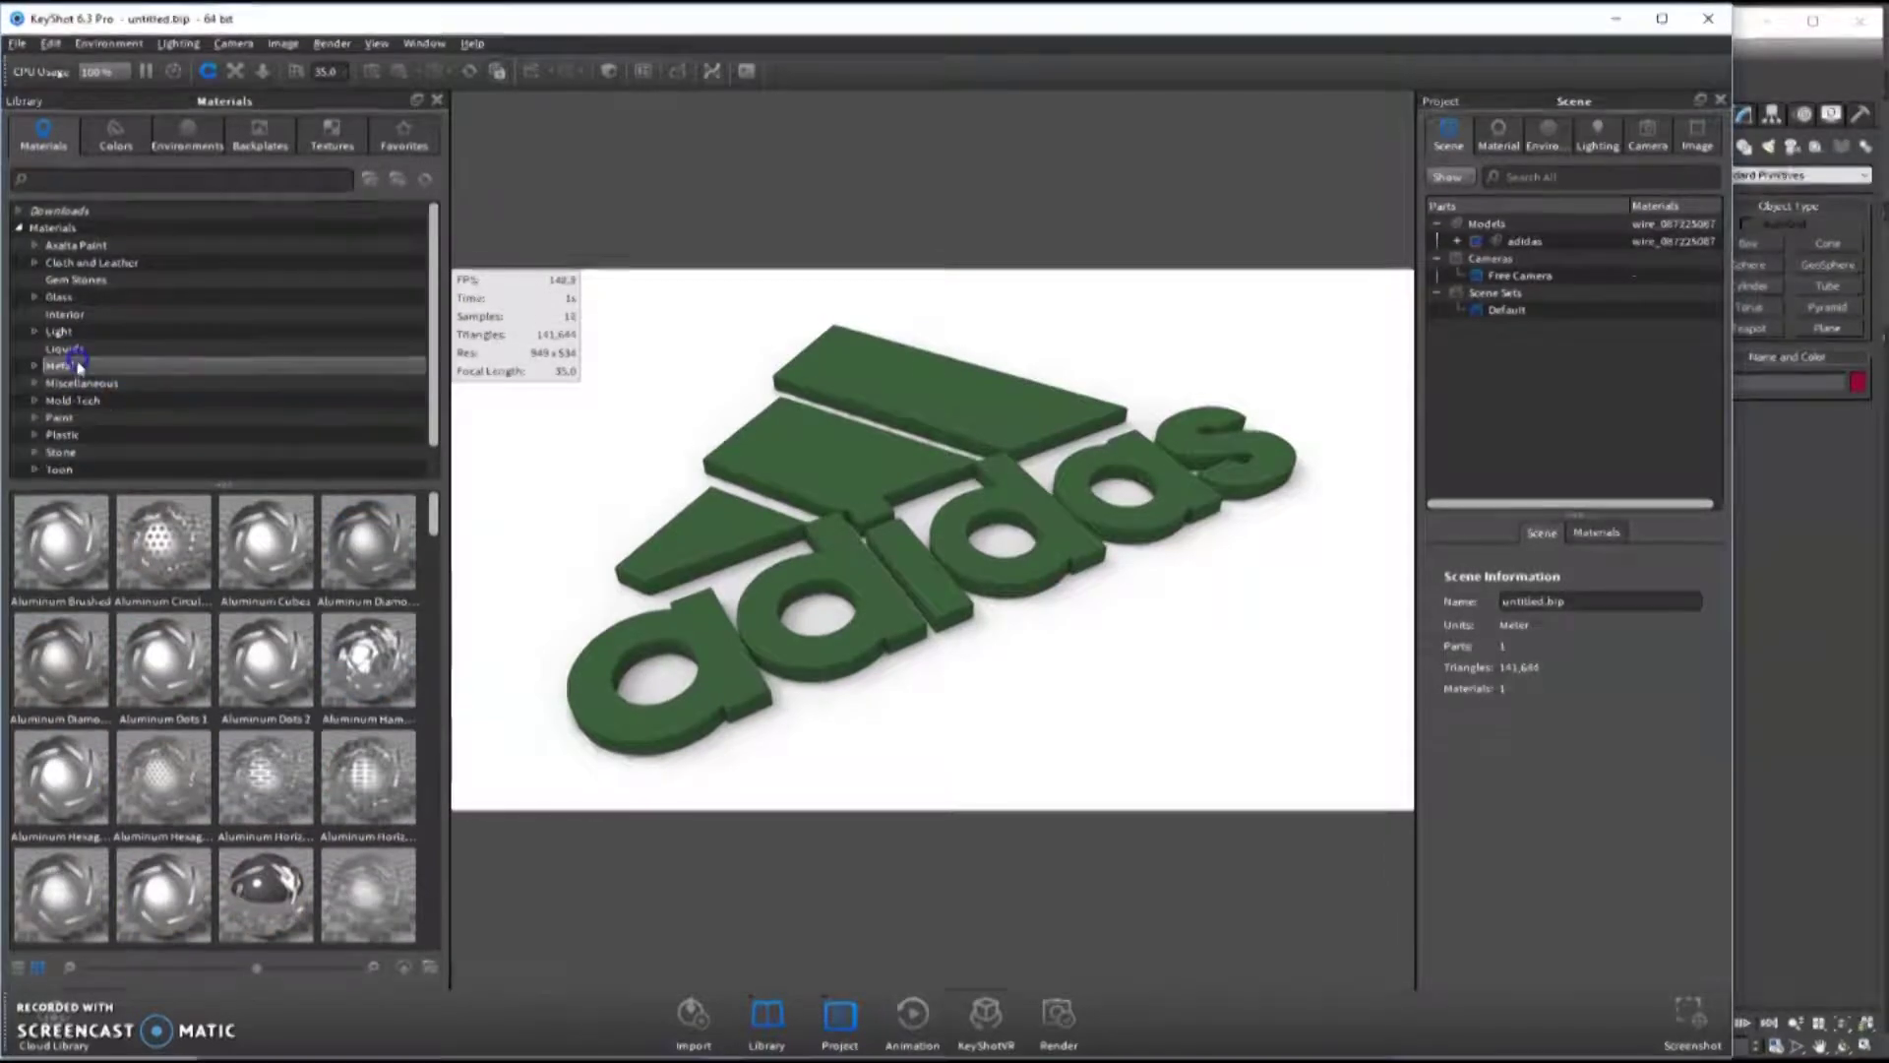
# - Light the scene with the Conference_Room_3k 2ds environment from the library
pyautogui.click(187, 133)
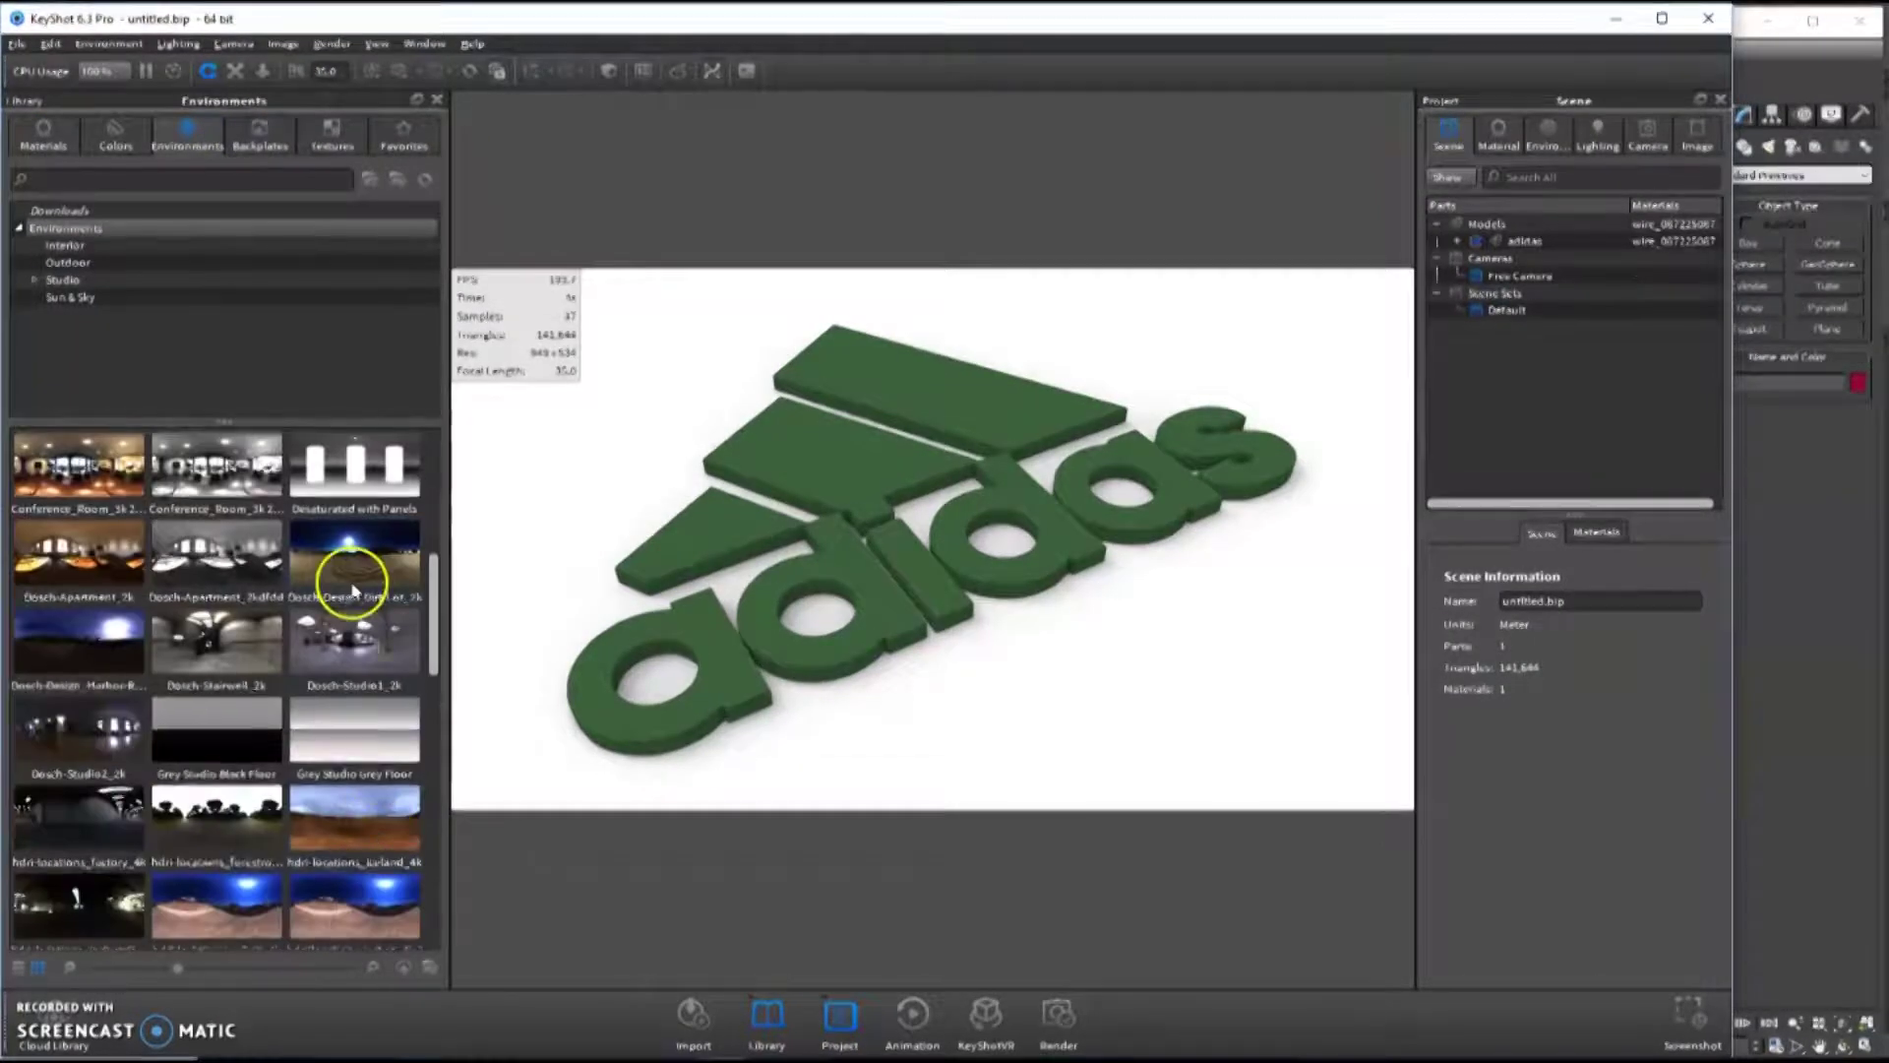
pyautogui.moveTo(379, 648); pyautogui.dragTo(956, 719)
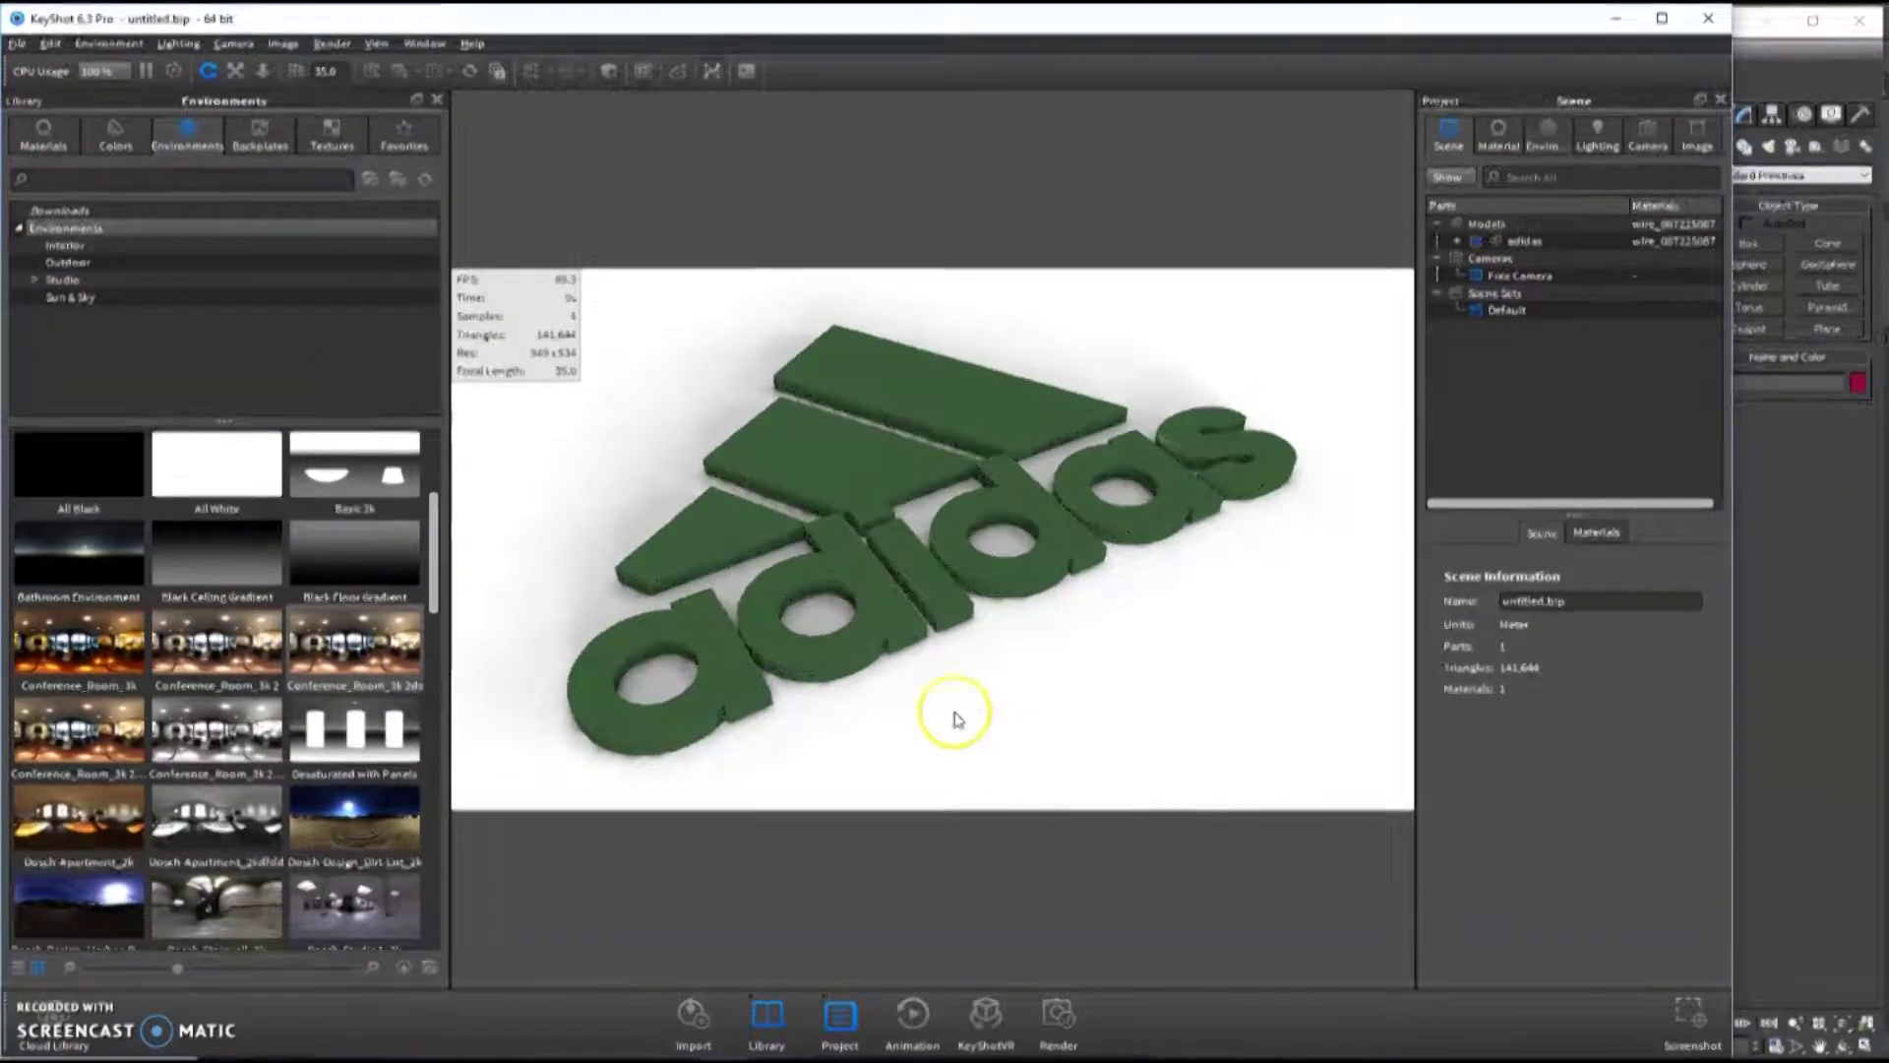
# - Try several metal materials on the adidas logo, including an orange anodized brushed finish
pyautogui.click(44, 130)
pyautogui.moveTo(266, 659); pyautogui.dragTo(694, 652)
pyautogui.moveTo(295, 862); pyautogui.dragTo(742, 689)
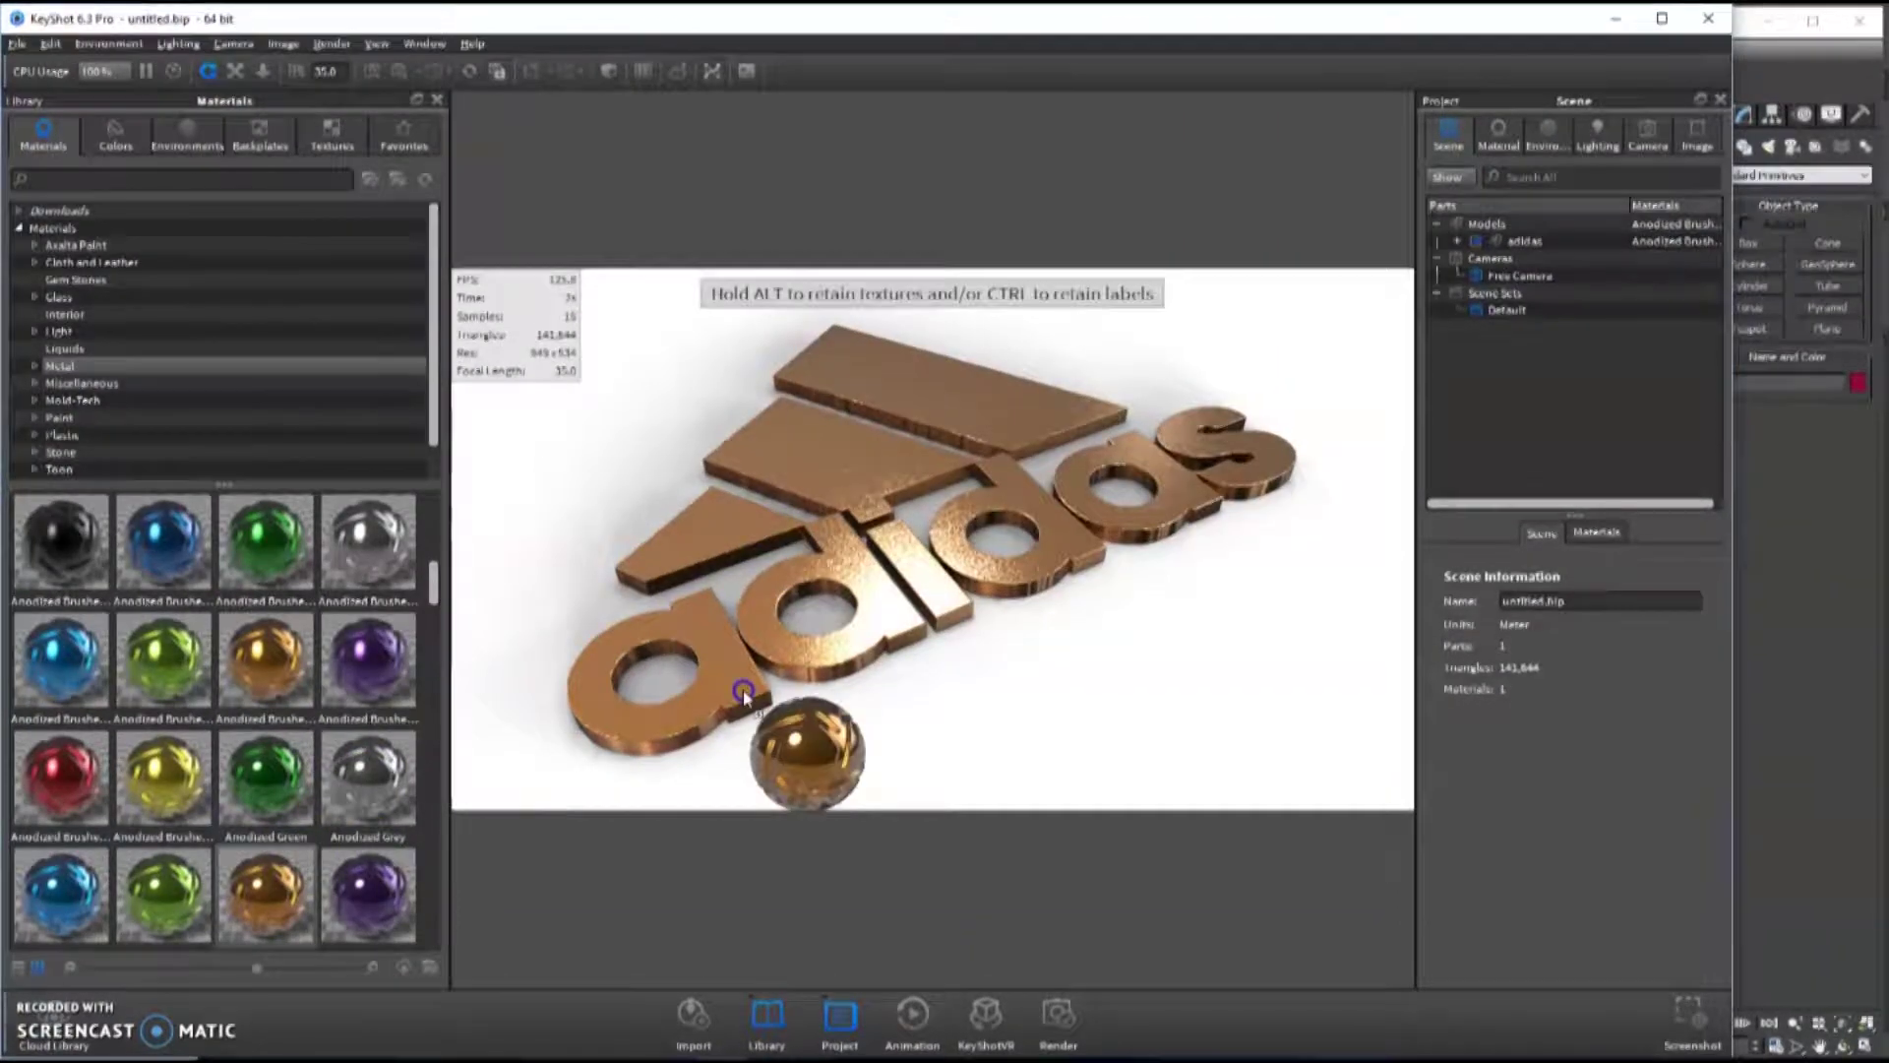
pyautogui.scroll(-3, 370, 776)
pyautogui.click(370, 775)
pyautogui.moveTo(744, 676); pyautogui.dragTo(741, 675)
# - Apply the Chrome Black metal material to the adidas logo and orbit the camera to a frontal view
pyautogui.scroll(-3, 187, 778)
pyautogui.moveTo(169, 777); pyautogui.dragTo(678, 717)
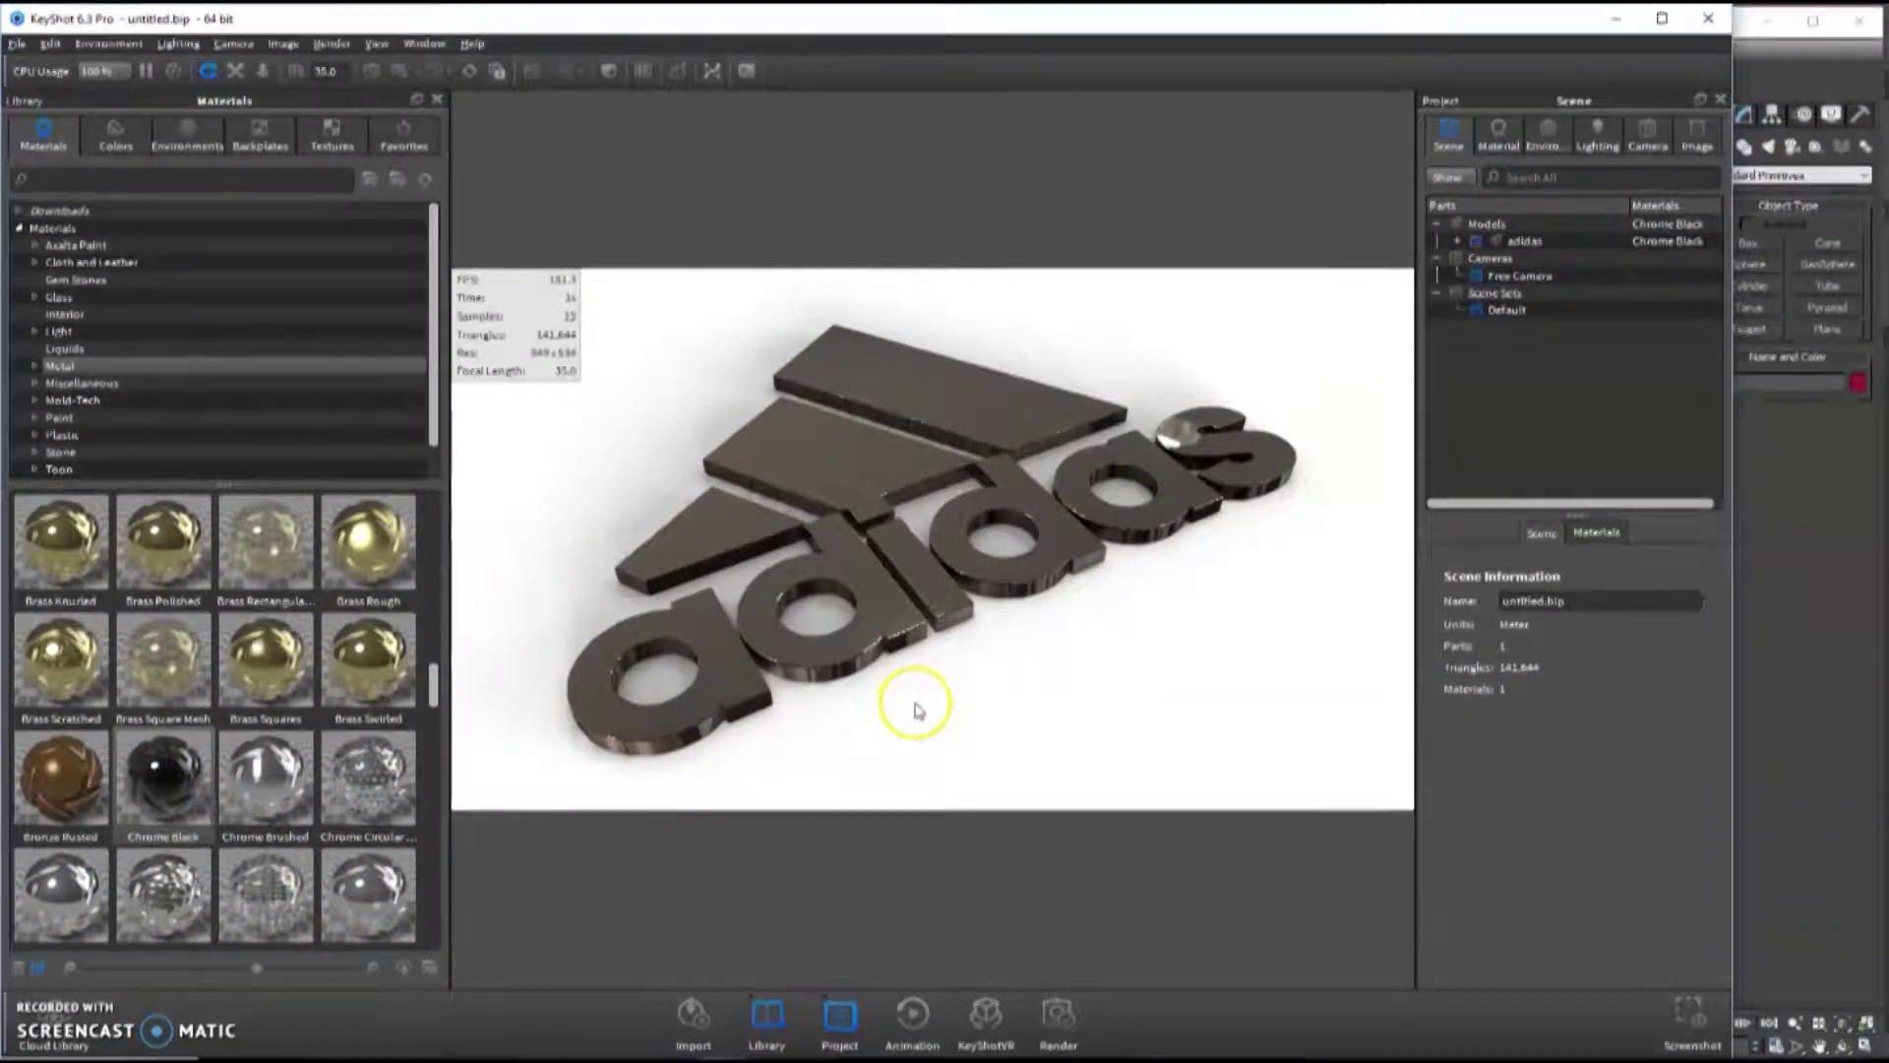
pyautogui.moveTo(1020, 691); pyautogui.dragTo(1147, 724)
pyautogui.moveTo(1145, 740)
pyautogui.mouseDown()
pyautogui.moveTo(1131, 780)
pyautogui.moveTo(1131, 717)
pyautogui.moveTo(1139, 733)
pyautogui.mouseUp()
# - Adjust the environment brightness to make the reflections on the chrome adidas logo brighter
pyautogui.click(1542, 163)
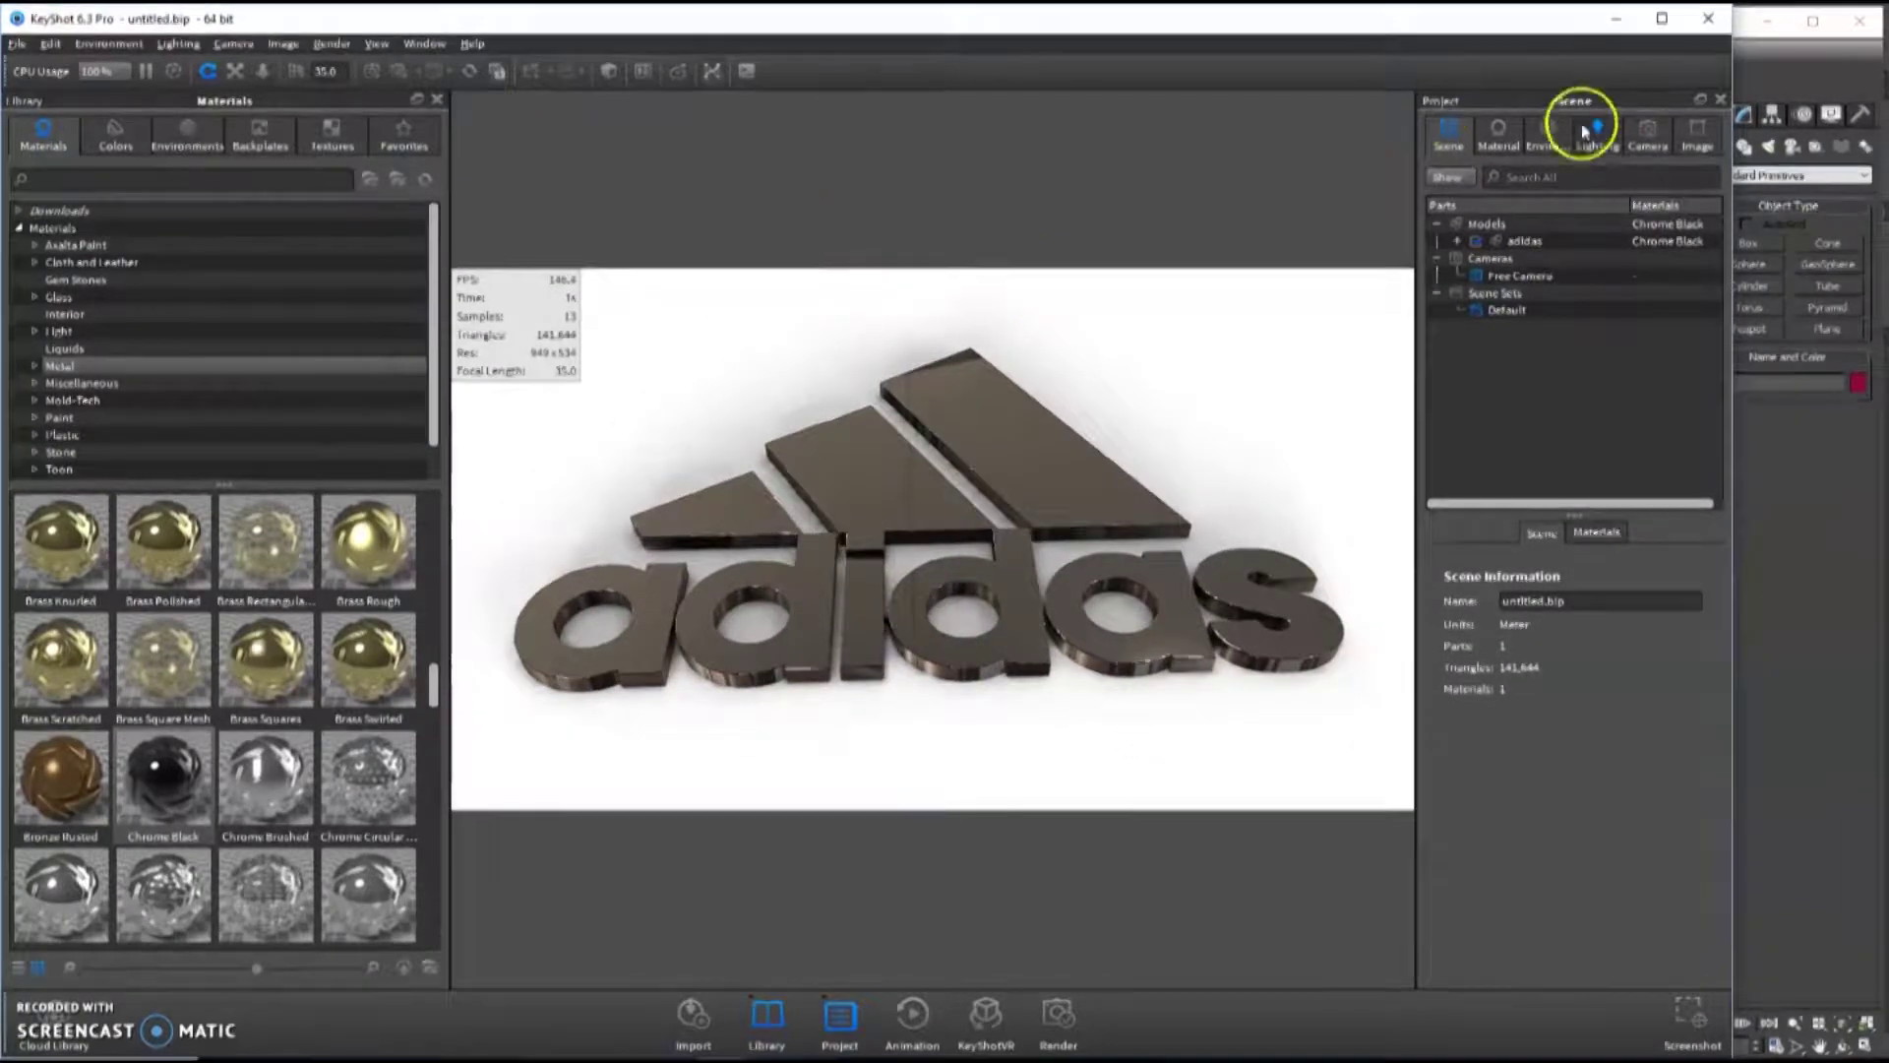
pyautogui.click(1598, 136)
pyautogui.click(1544, 136)
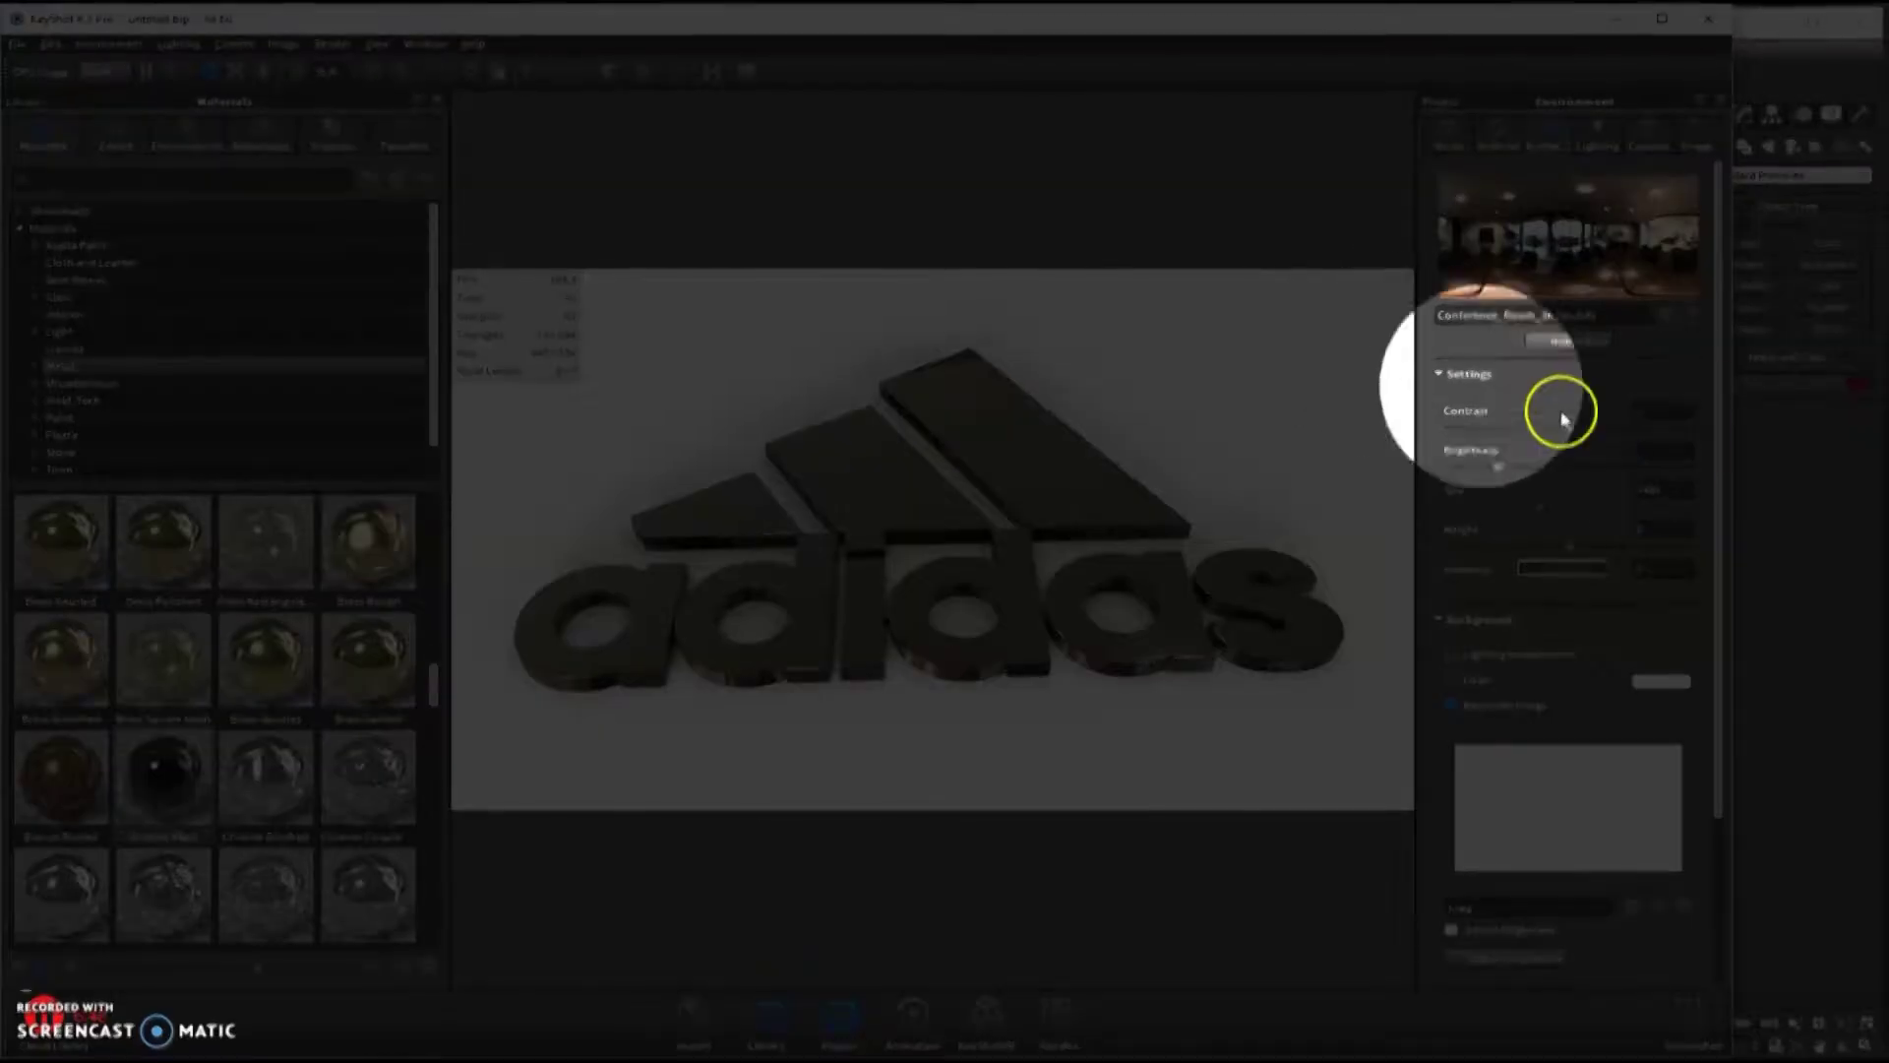
pyautogui.click(1651, 452)
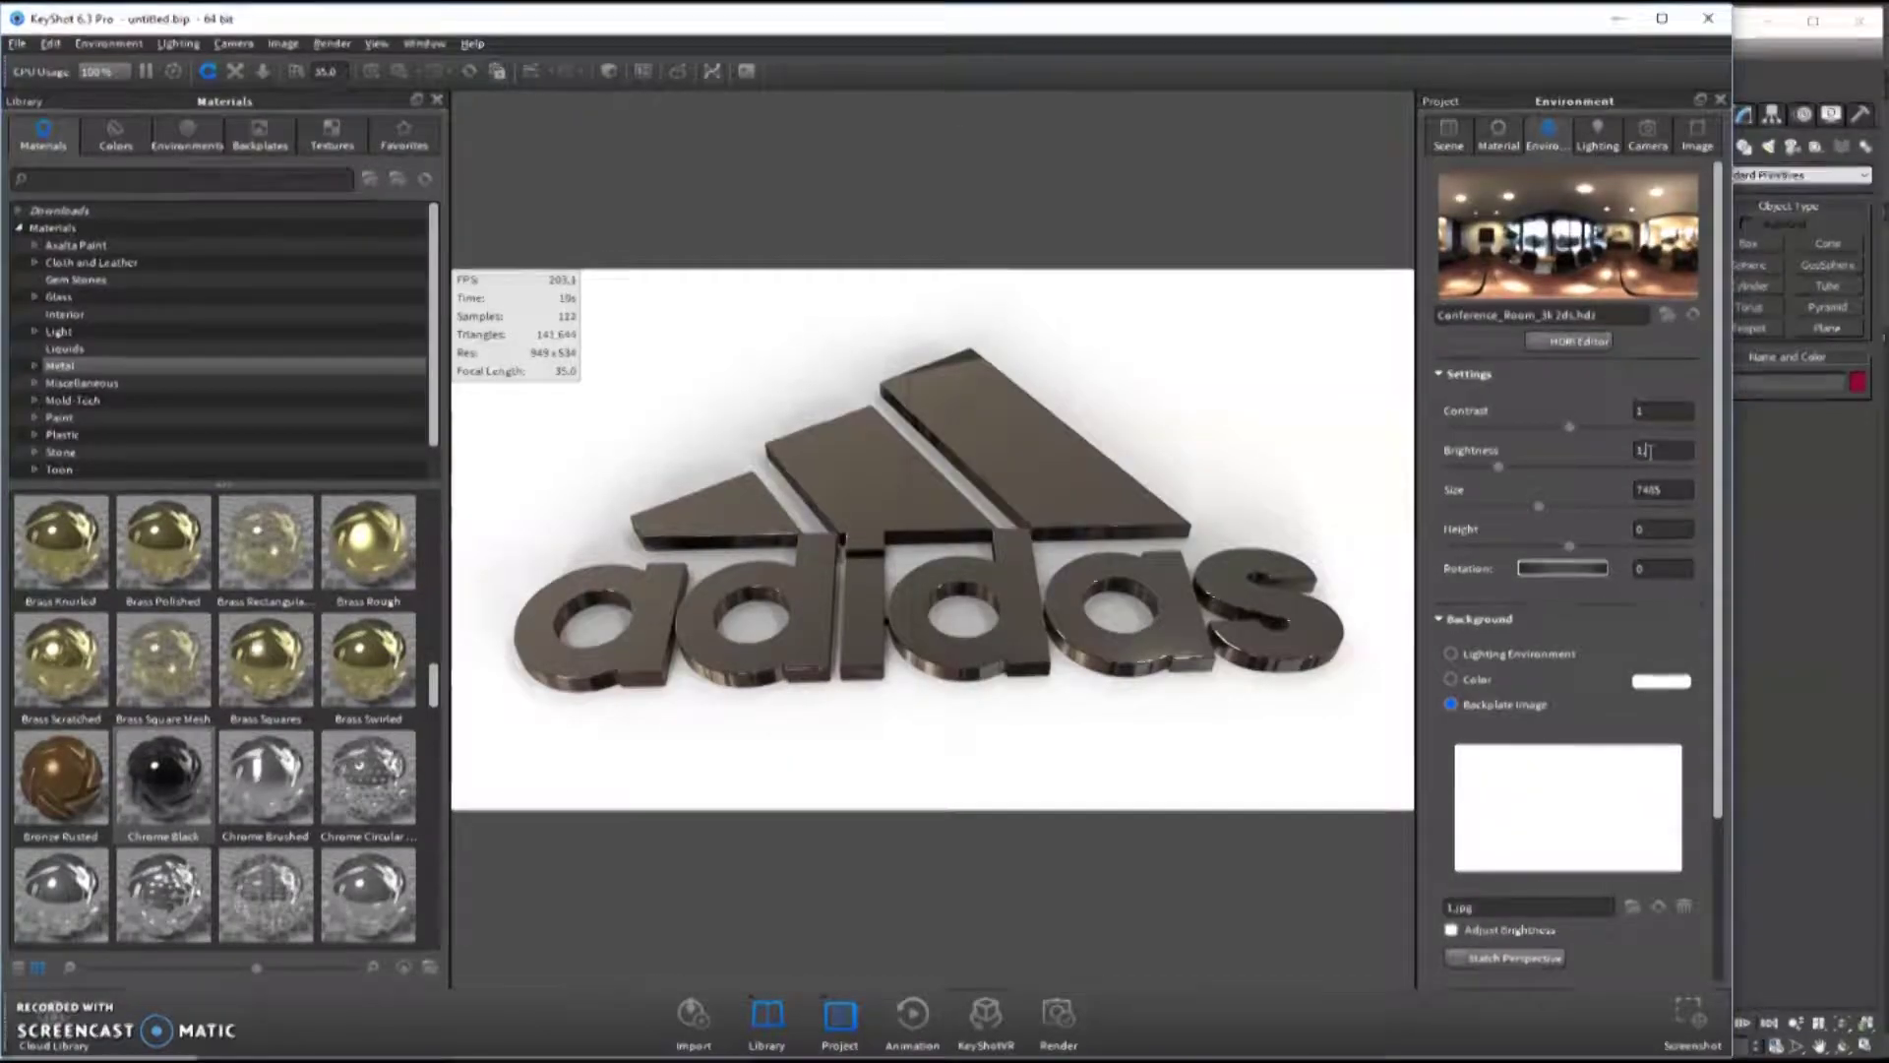
pyautogui.doubleClick(1652, 449)
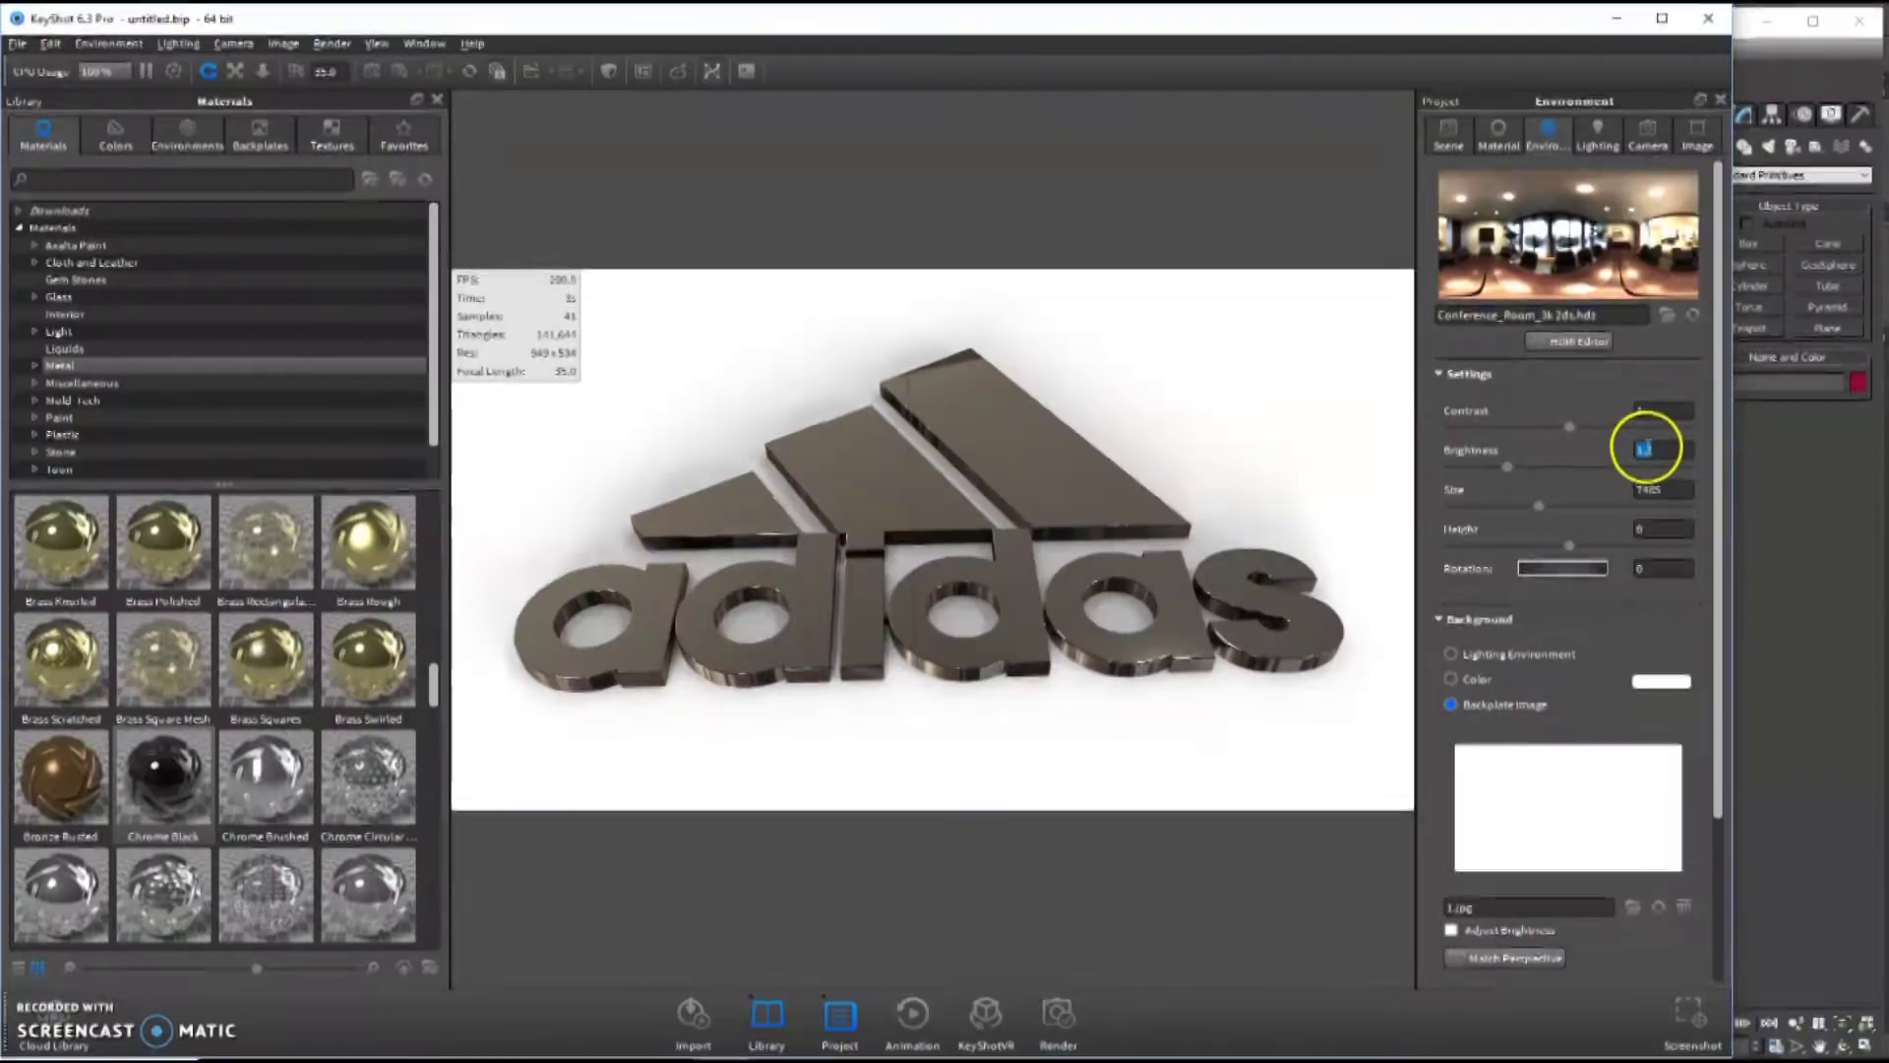
pyautogui.click(1648, 450)
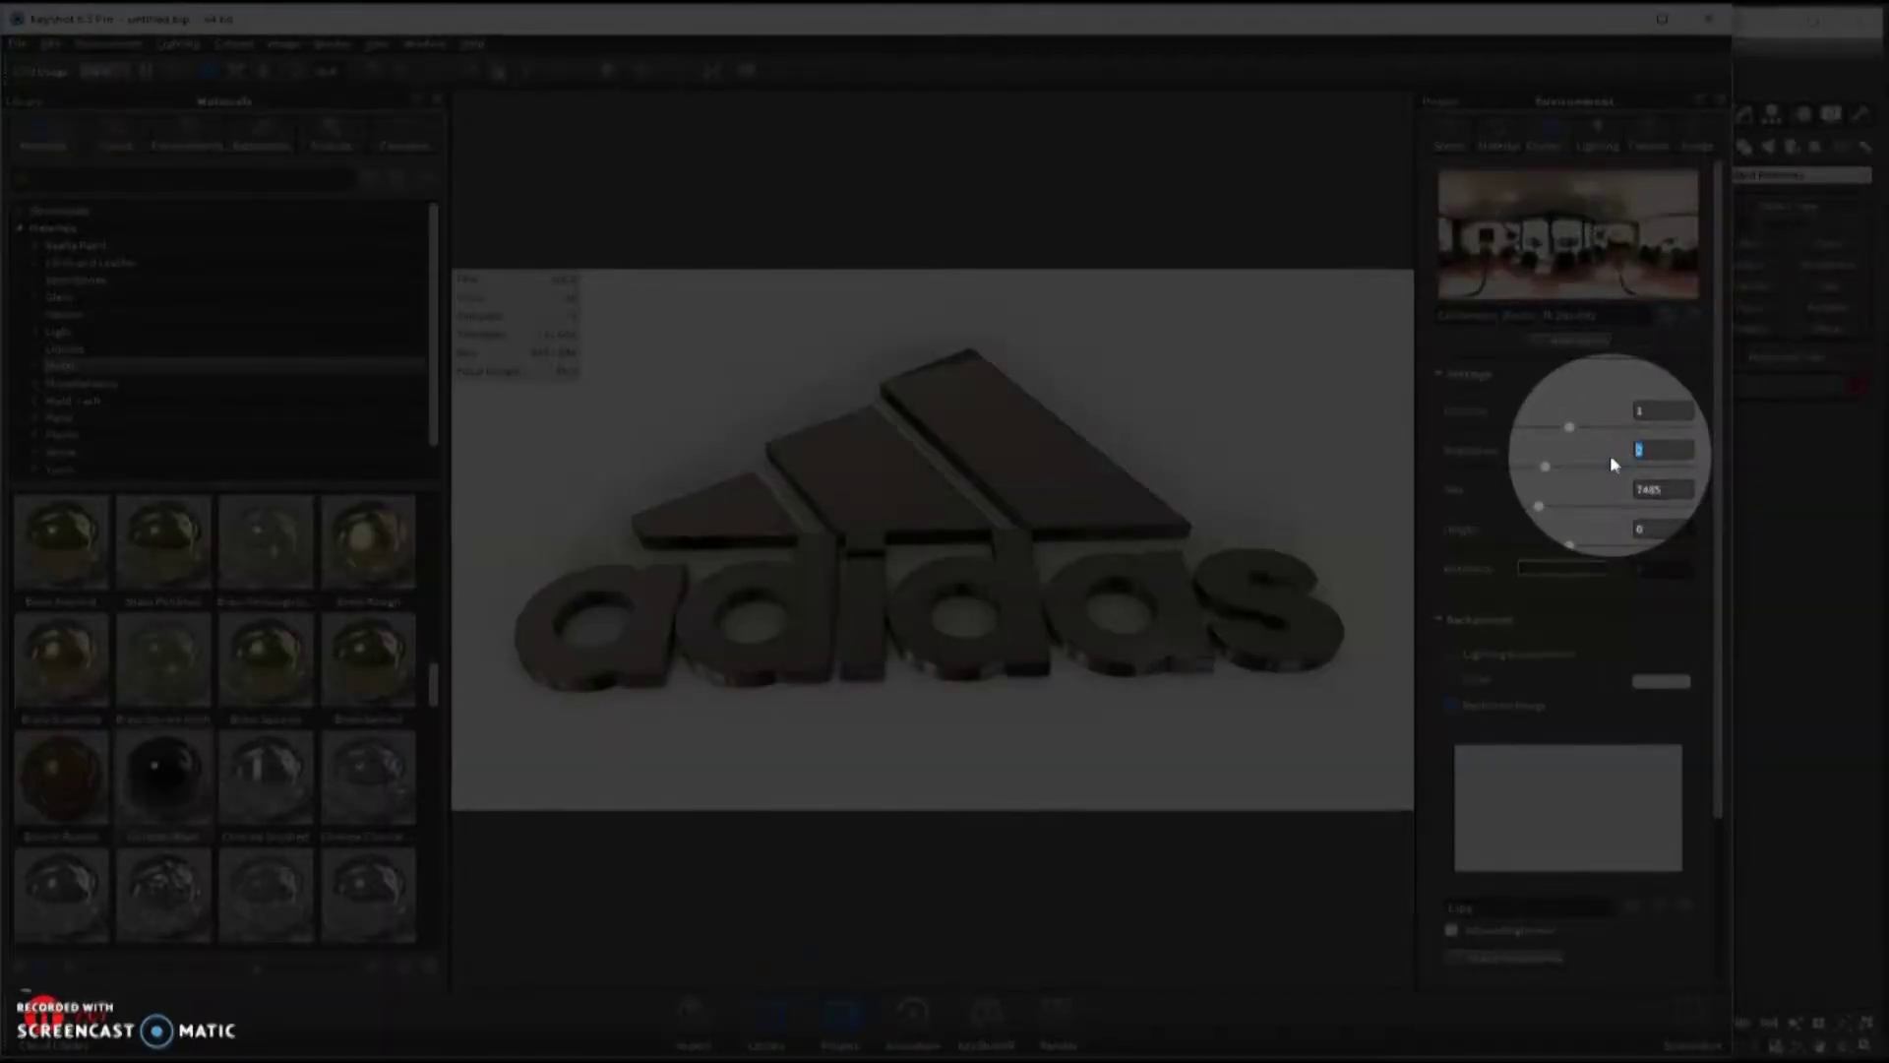
pyautogui.write('1')
pyautogui.click(1220, 616)
# - Show the project's material settings and widen the KeyShot window to the full screen width
pyautogui.click(1501, 133)
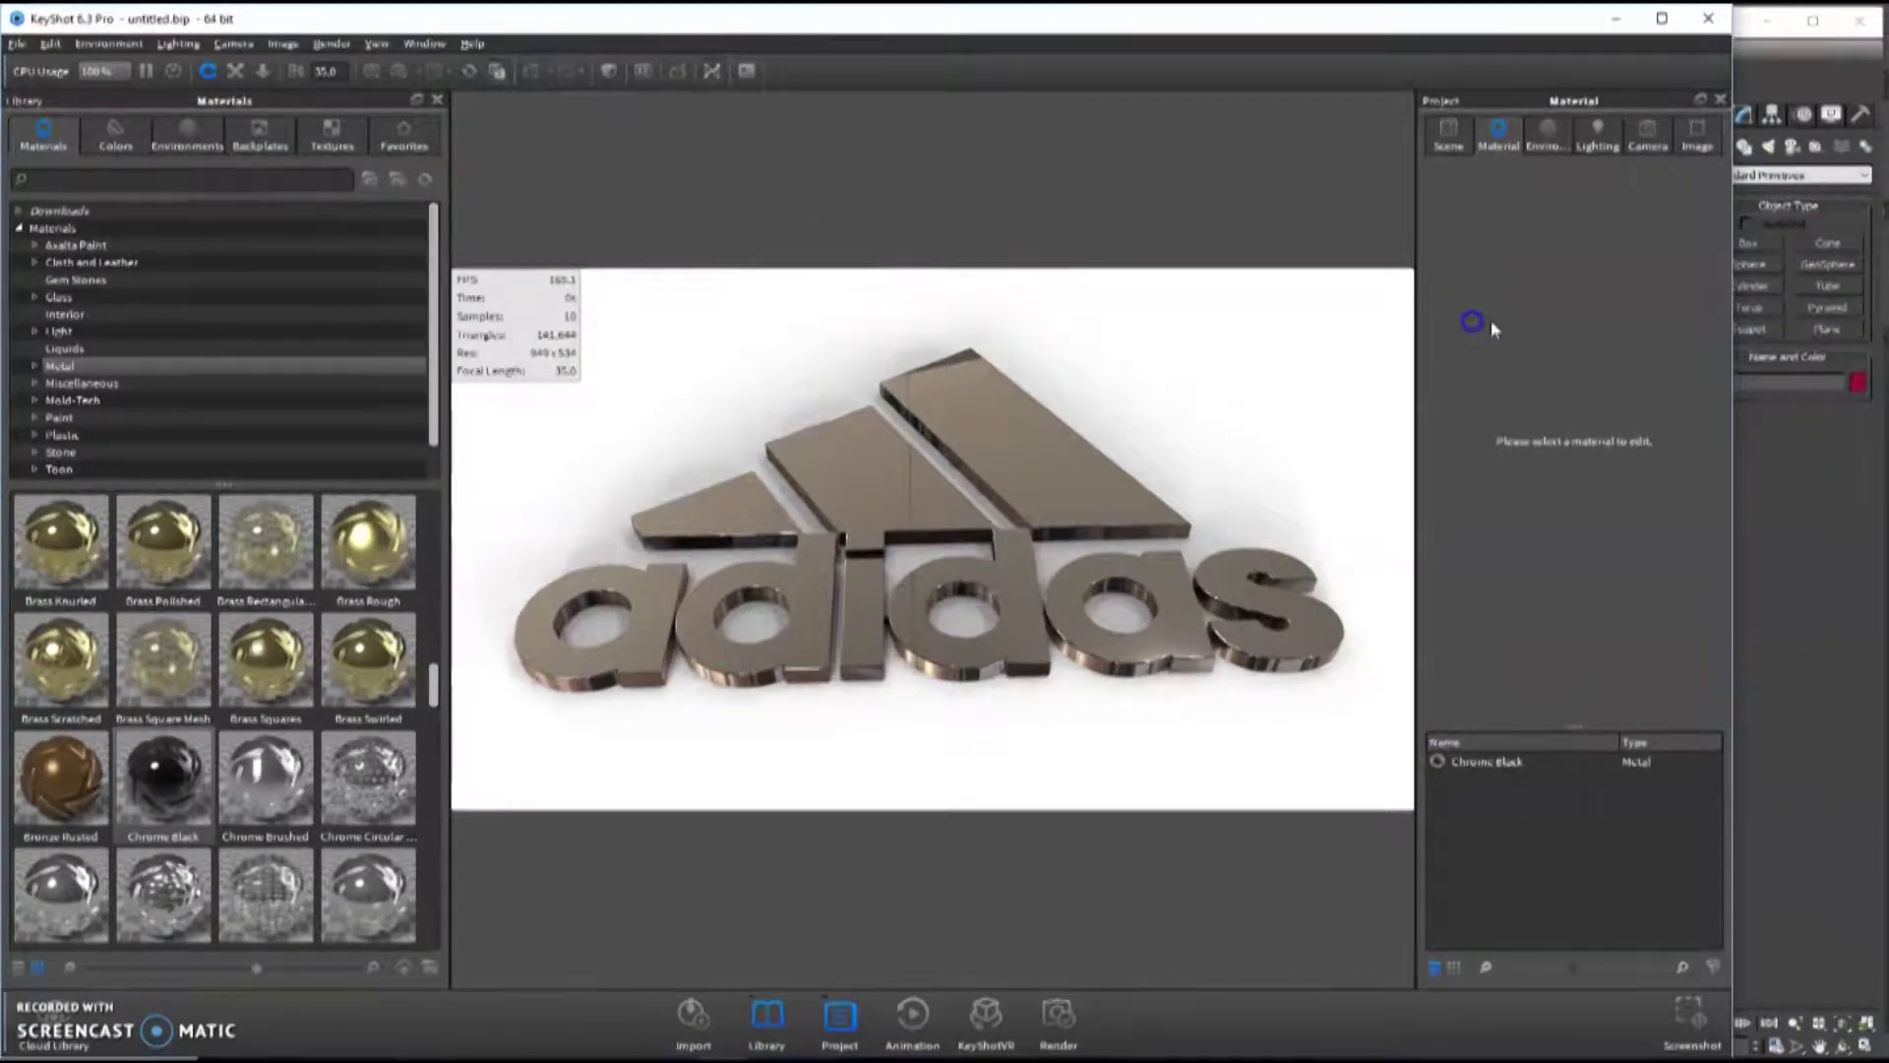
pyautogui.moveTo(1738, 399); pyautogui.dragTo(1885, 399)
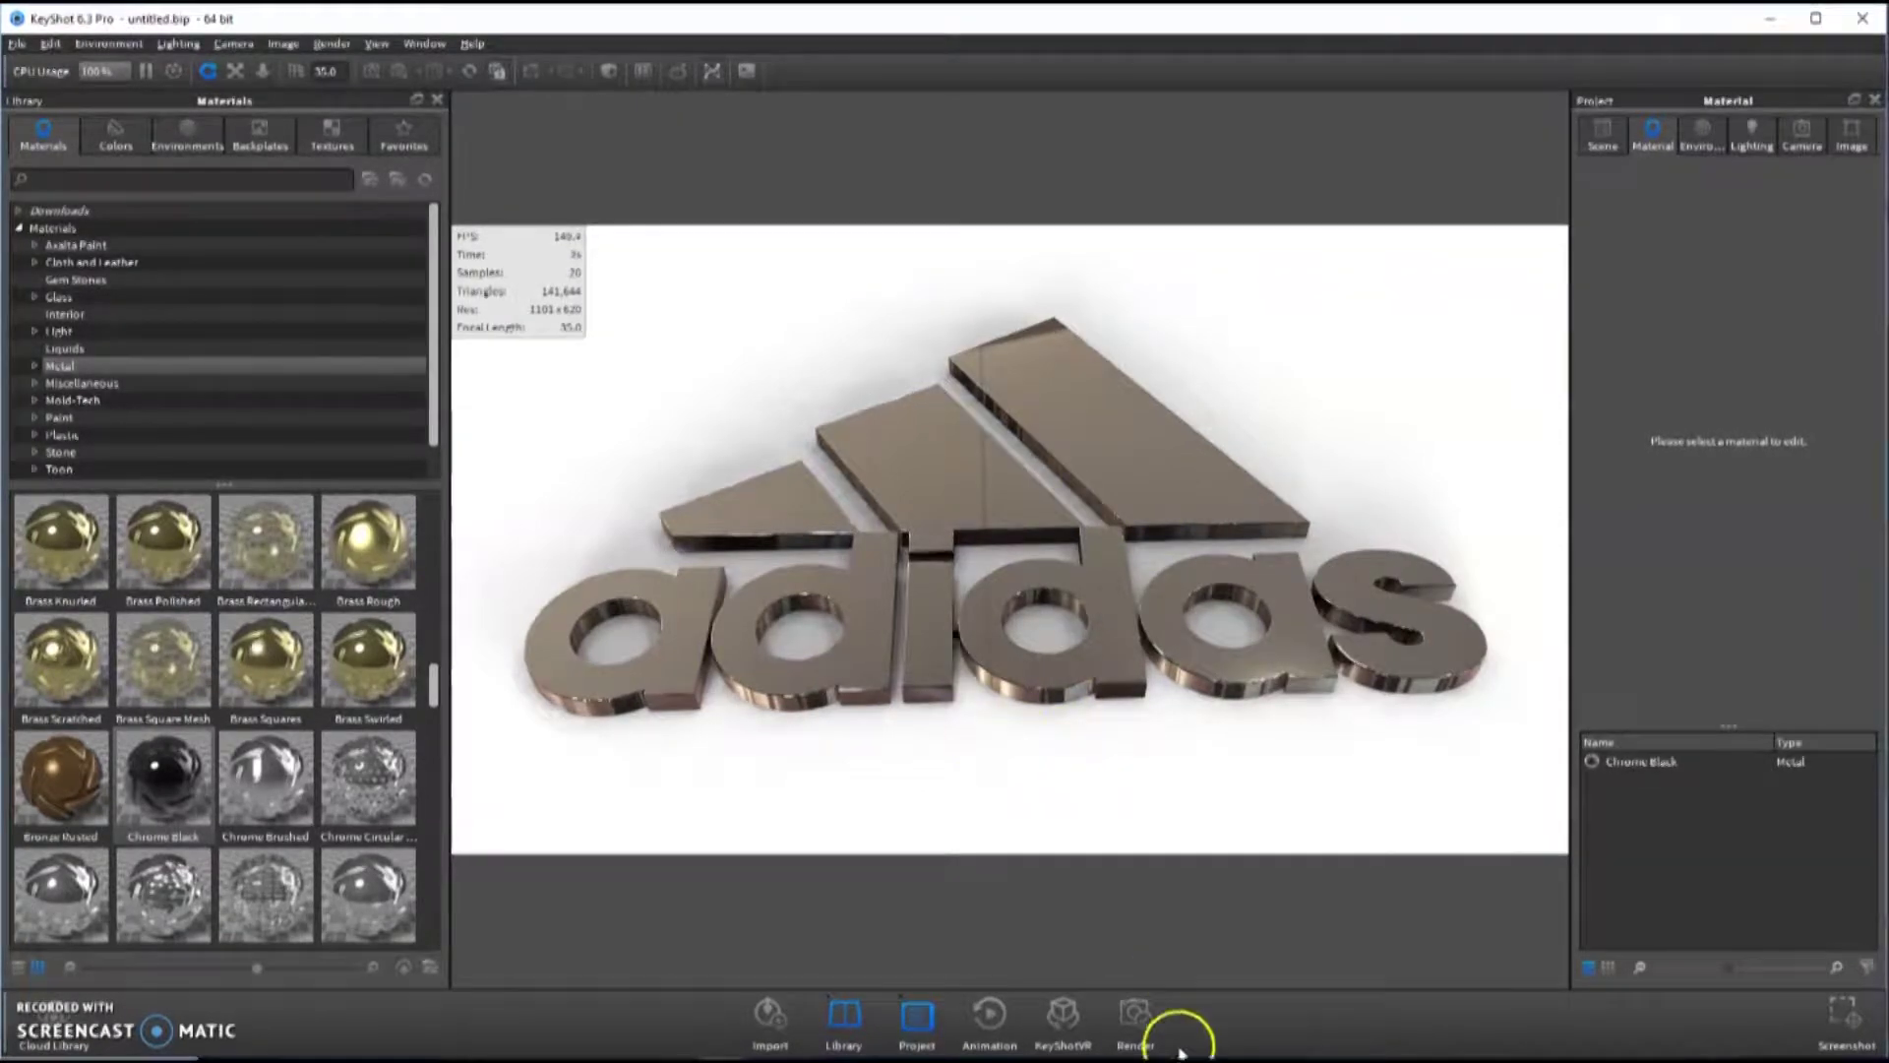
# - Open the still image render settings and name the output file adidas
pyautogui.click(1145, 1006)
pyautogui.click(1390, 252)
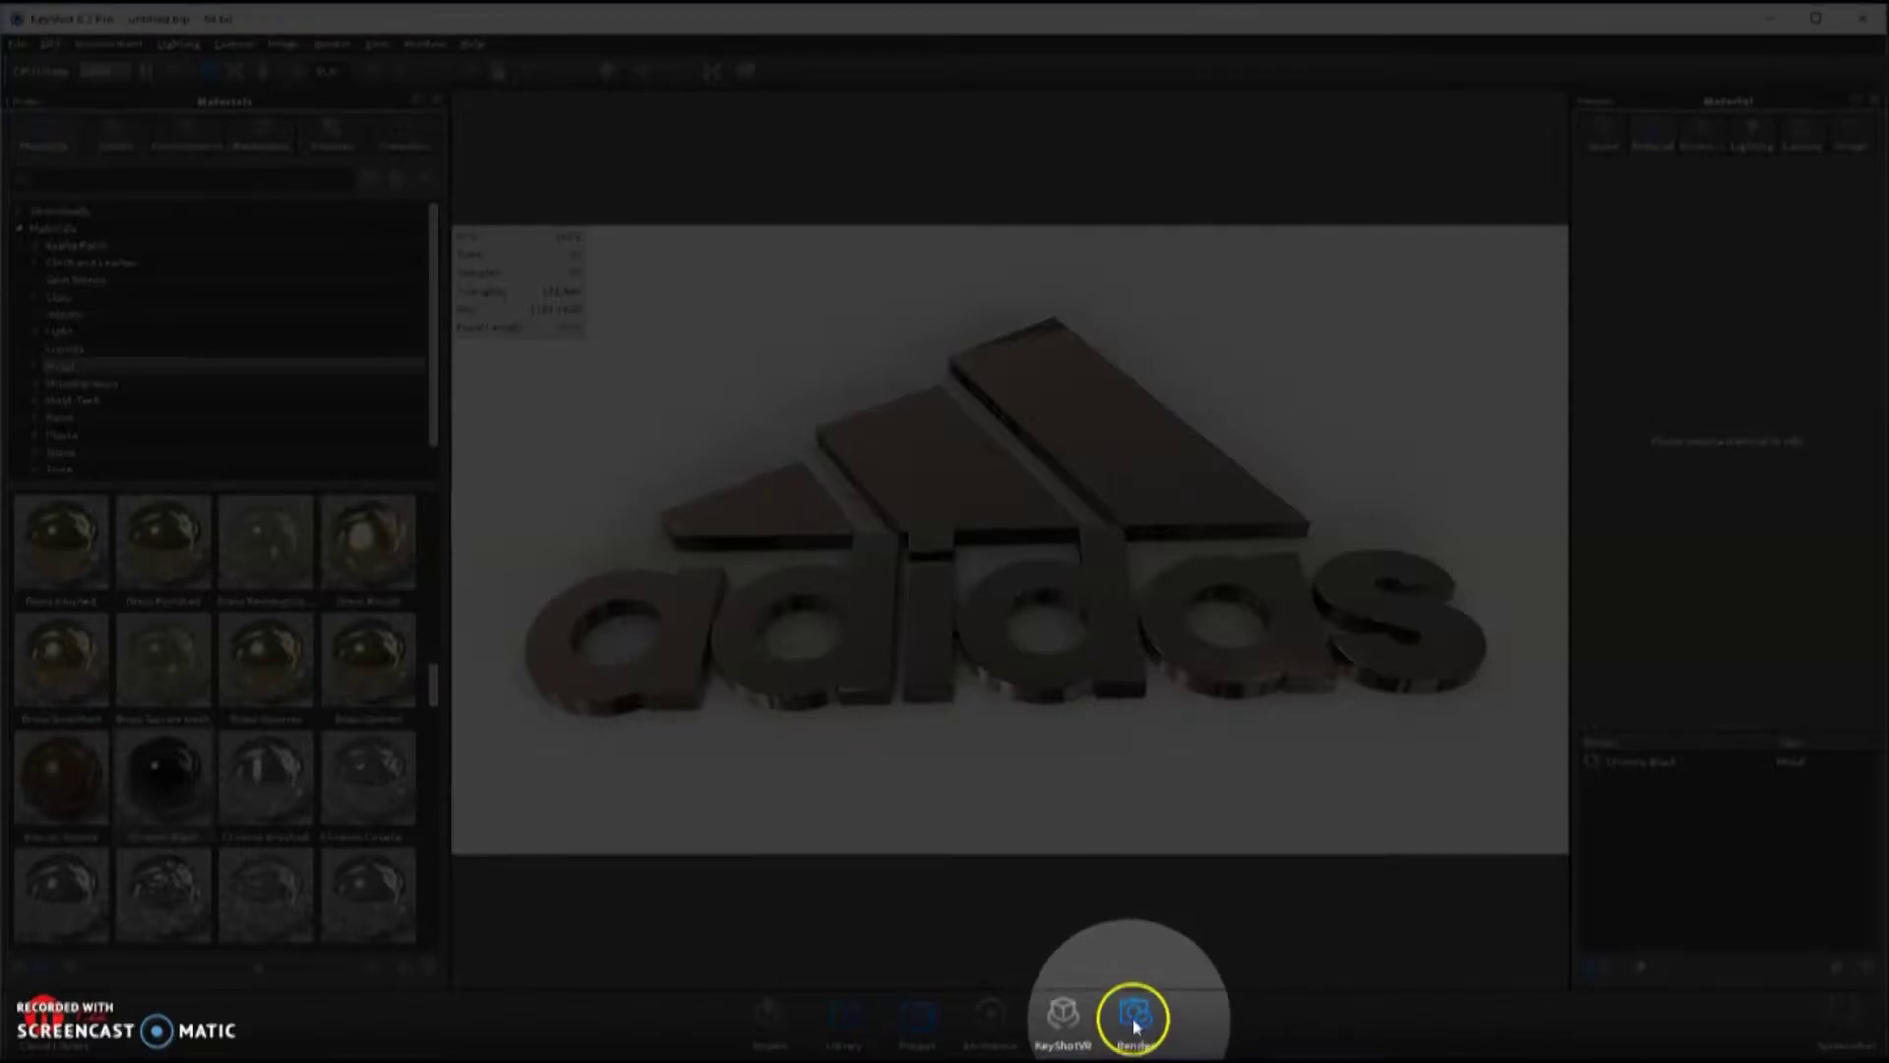
pyautogui.click(1135, 1019)
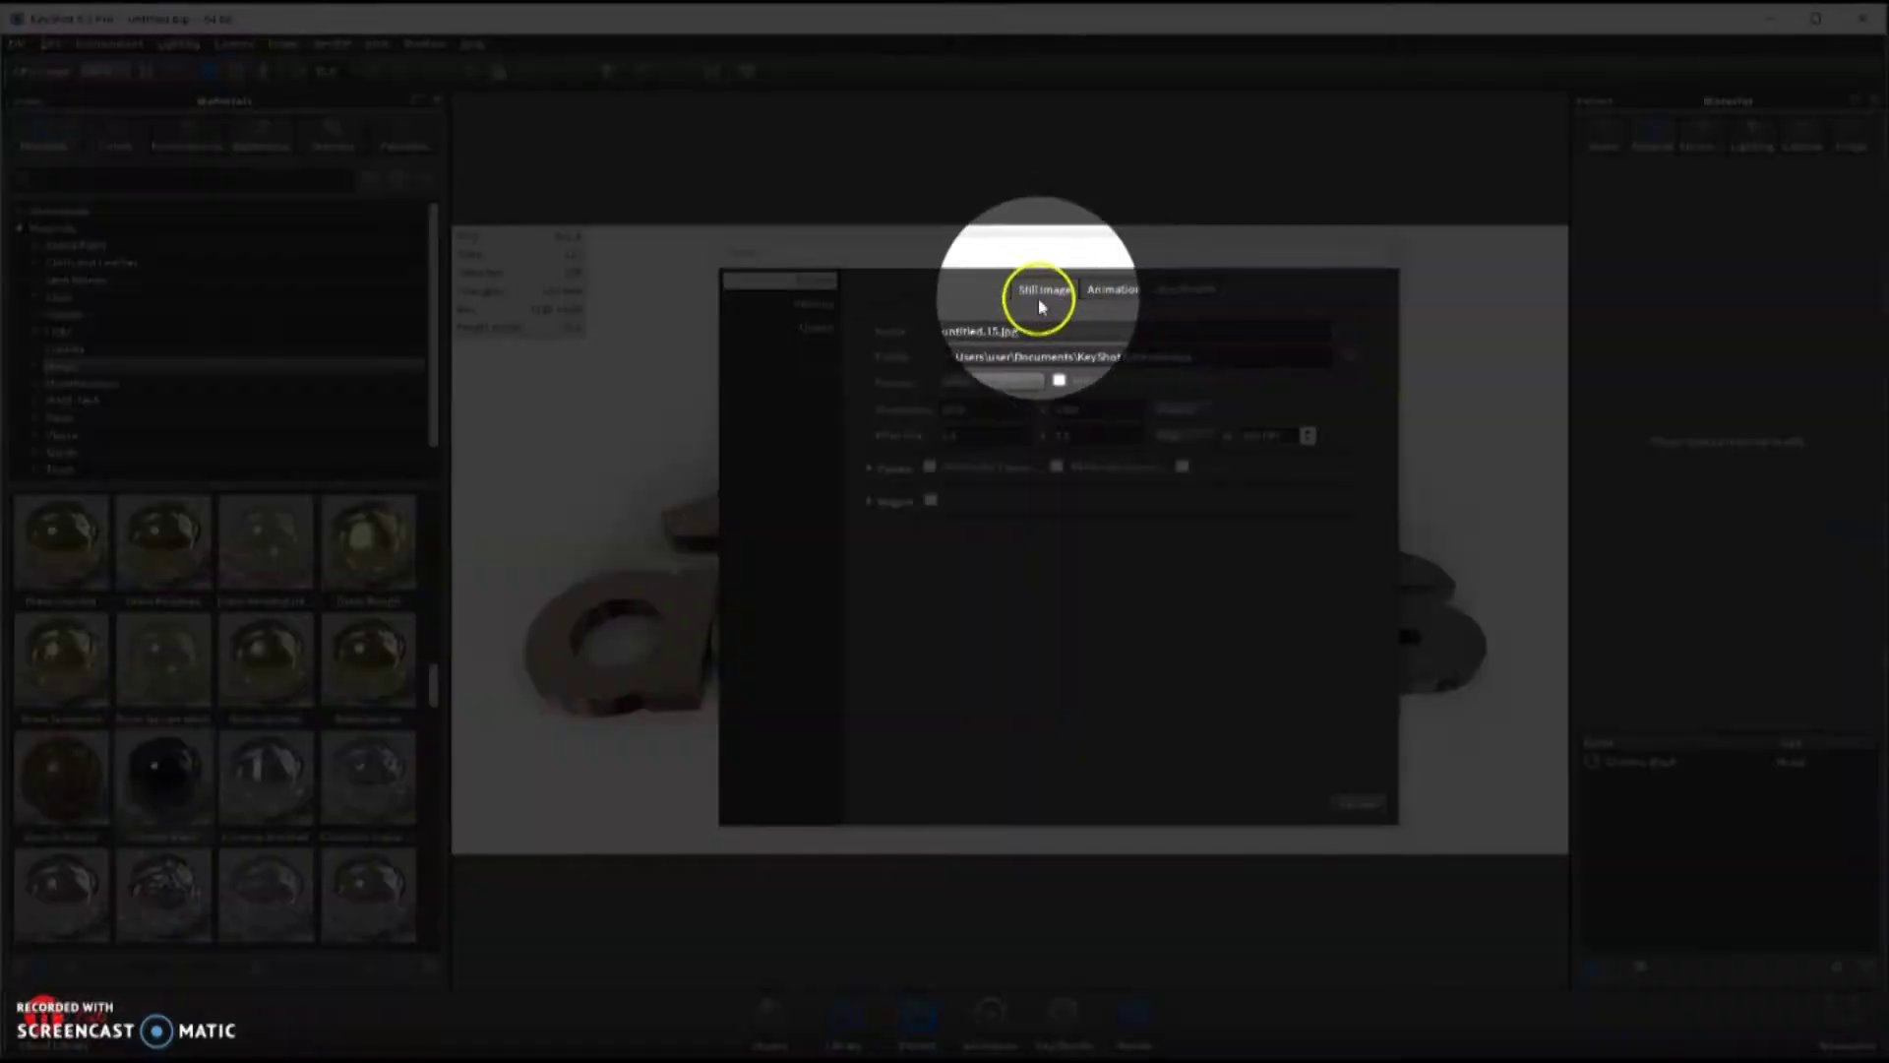
pyautogui.doubleClick(974, 331)
pyautogui.write('adidas')
# - Set the render output folder to the 07.07.2 folder inside the first project folder on the Desktop
pyautogui.click(1348, 355)
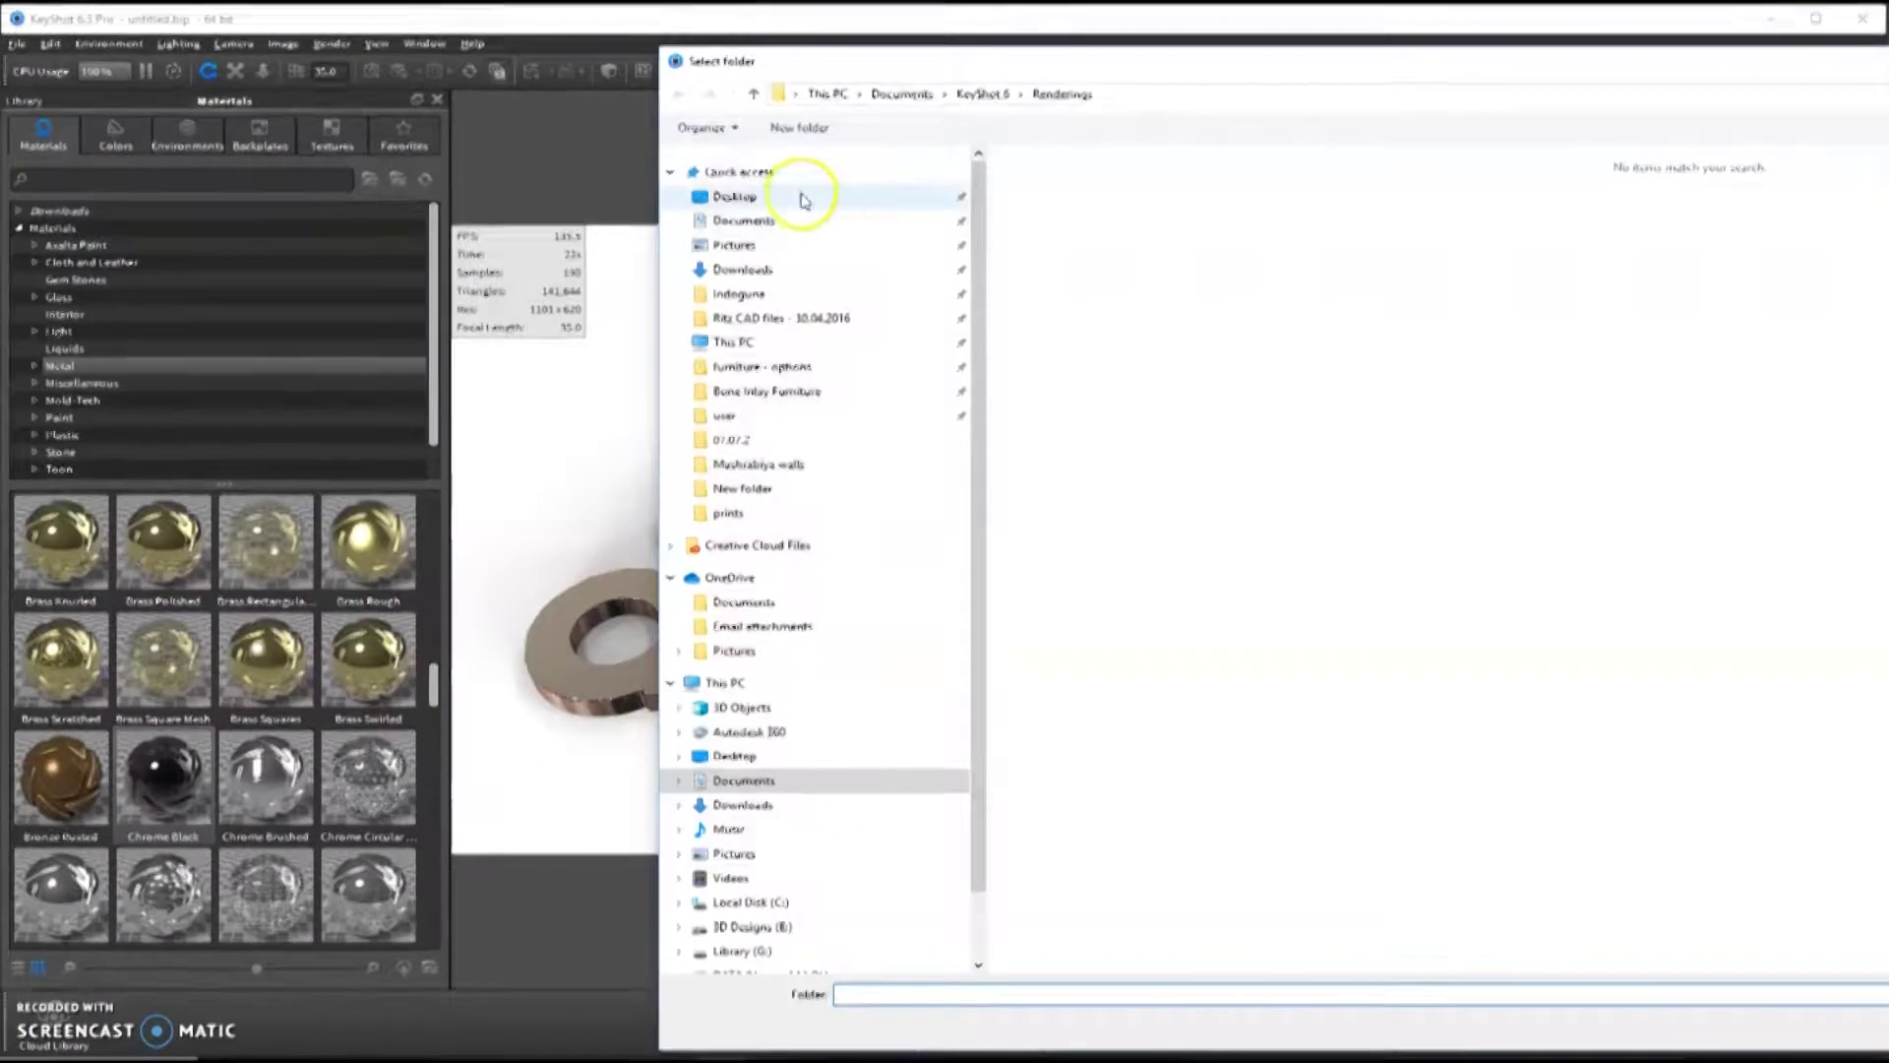
pyautogui.click(787, 196)
pyautogui.click(1034, 206)
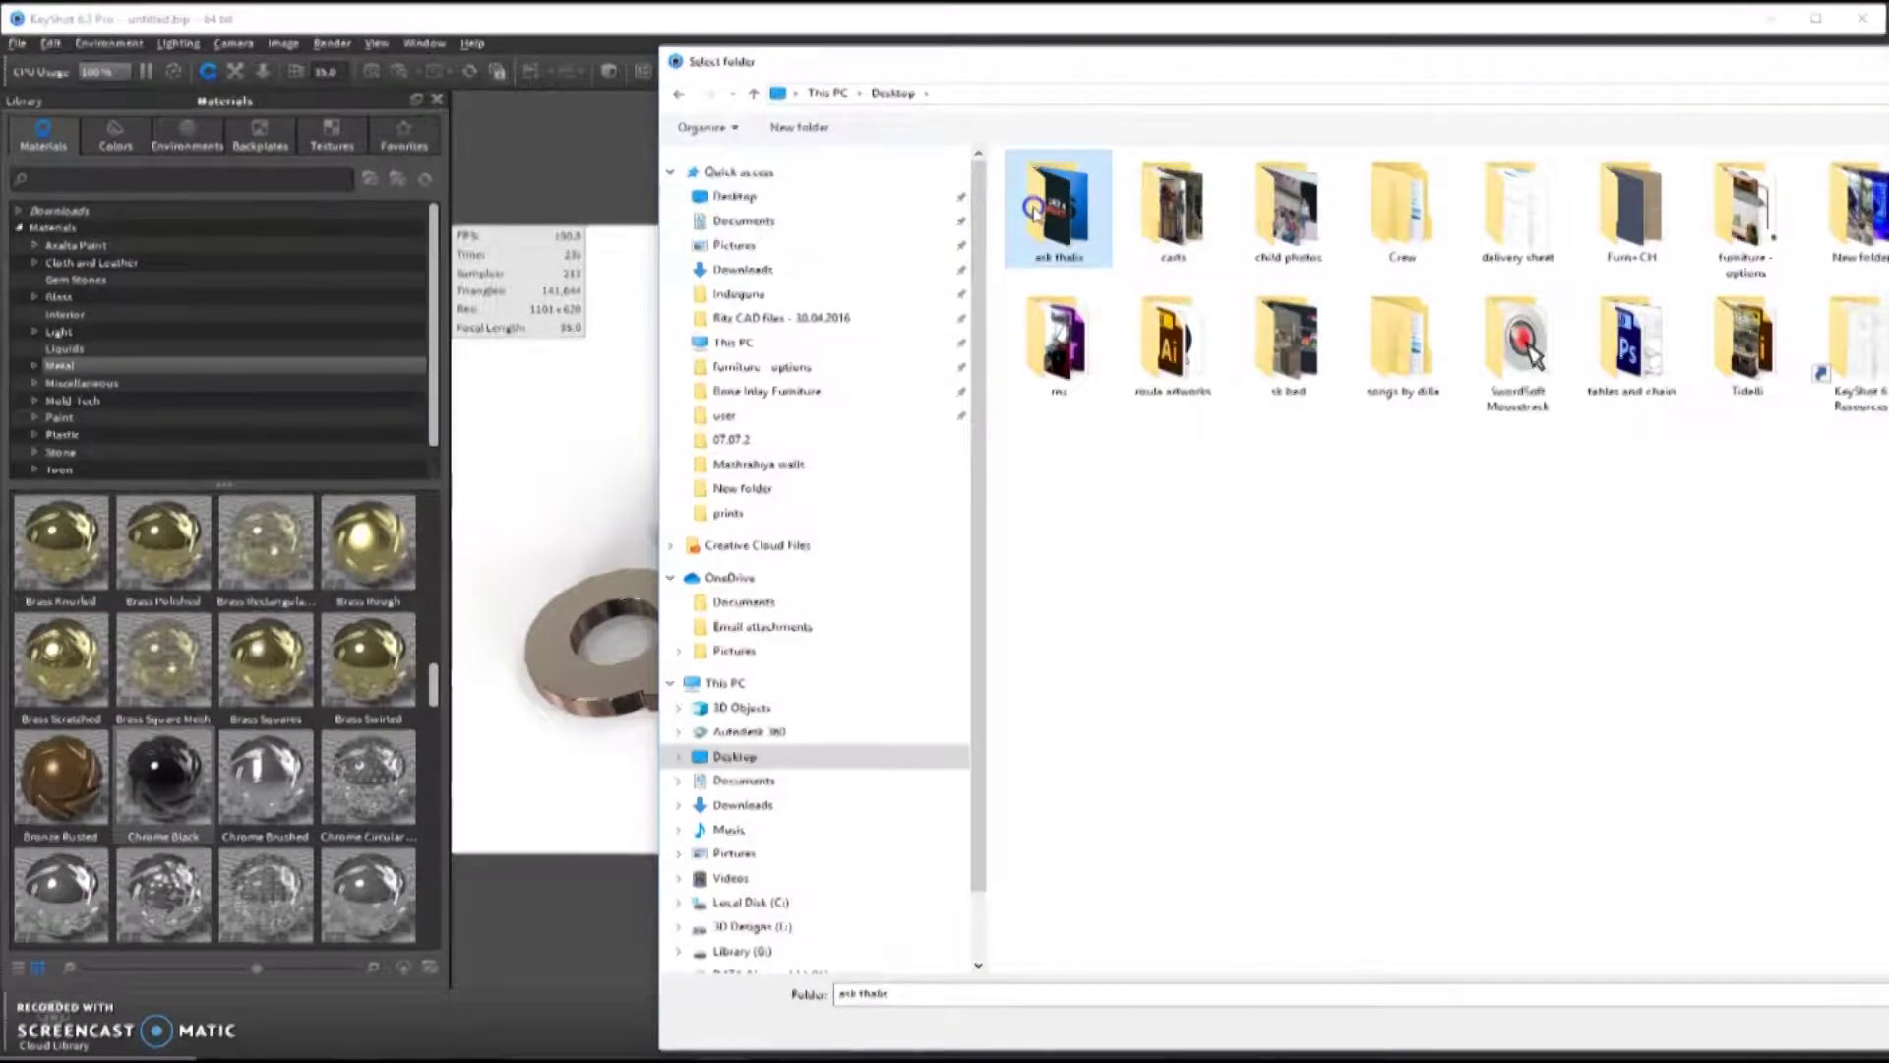
pyautogui.doubleClick(1033, 206)
pyautogui.doubleClick(1067, 197)
pyautogui.press('Return')
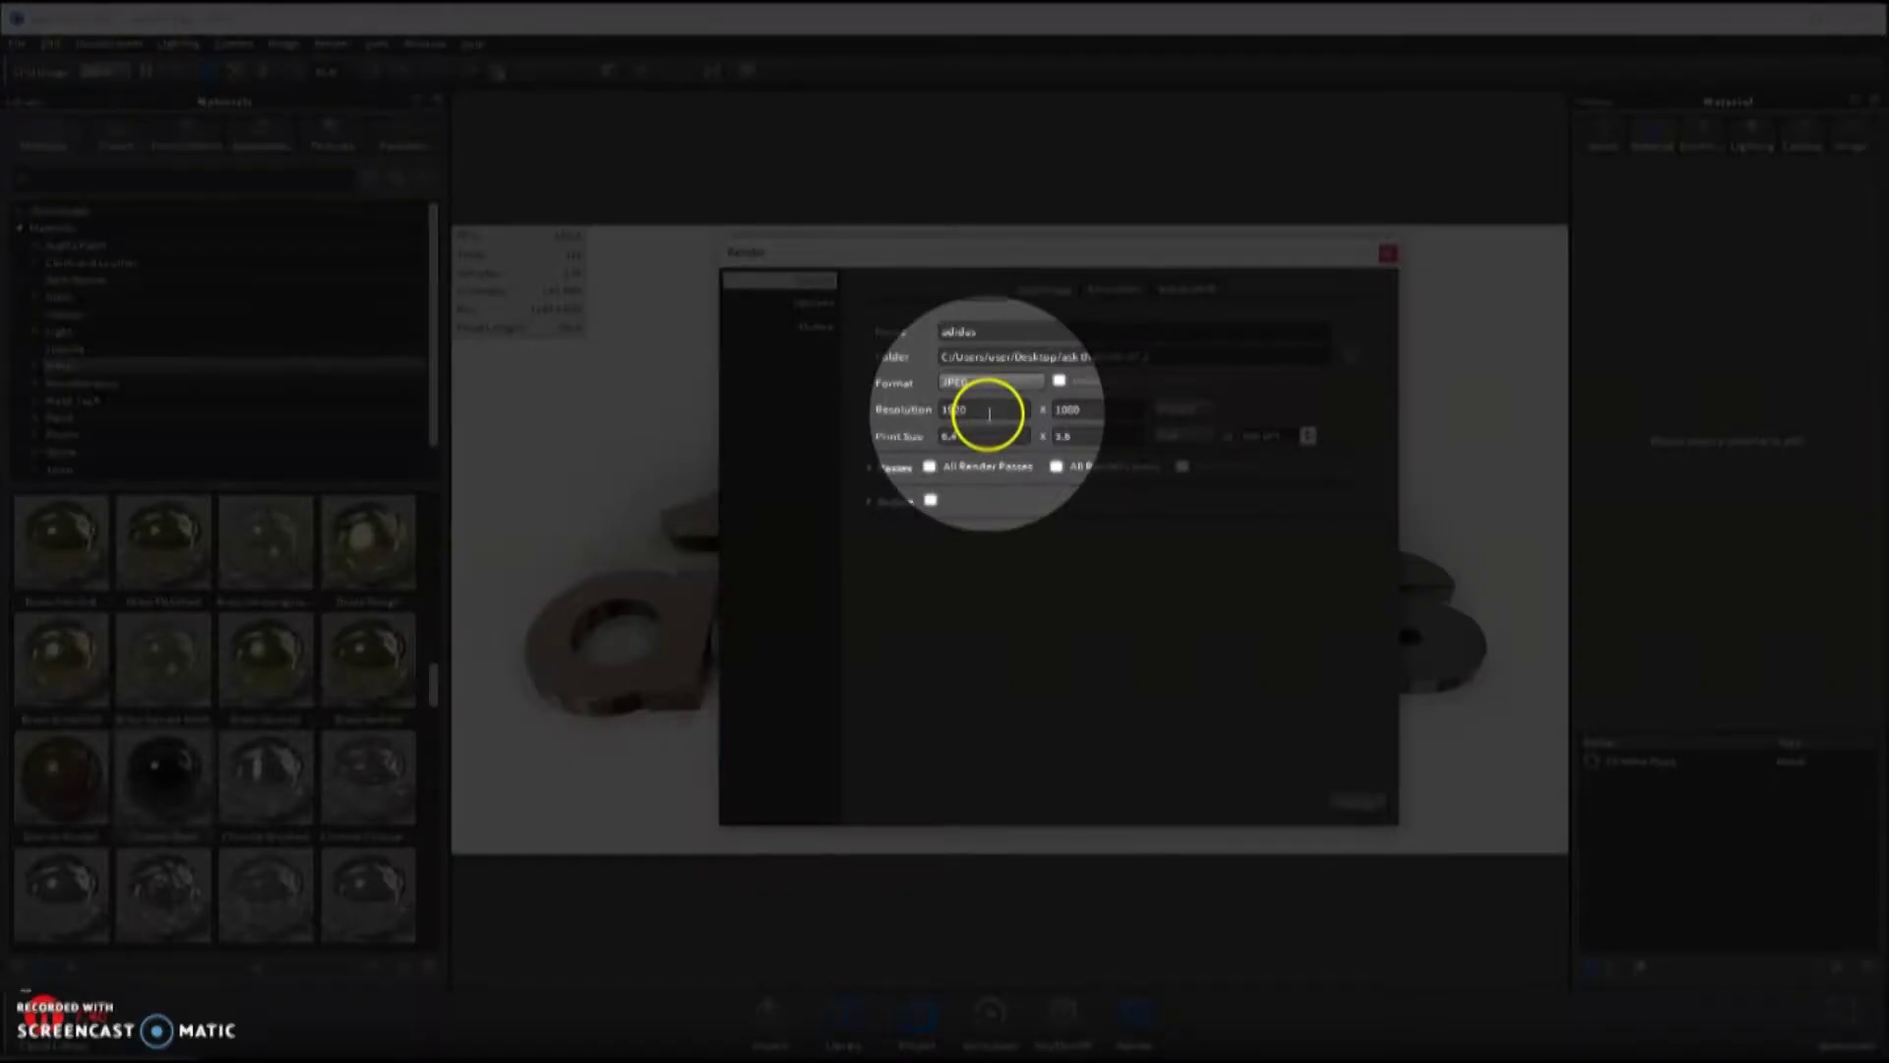
# - Set the adidas render's resolution to 6001 x 3377 pixels and start rendering it as a JPEG
pyautogui.moveTo(989, 410); pyautogui.dragTo(914, 413)
pyautogui.write('60000')
pyautogui.doubleClick(1065, 409)
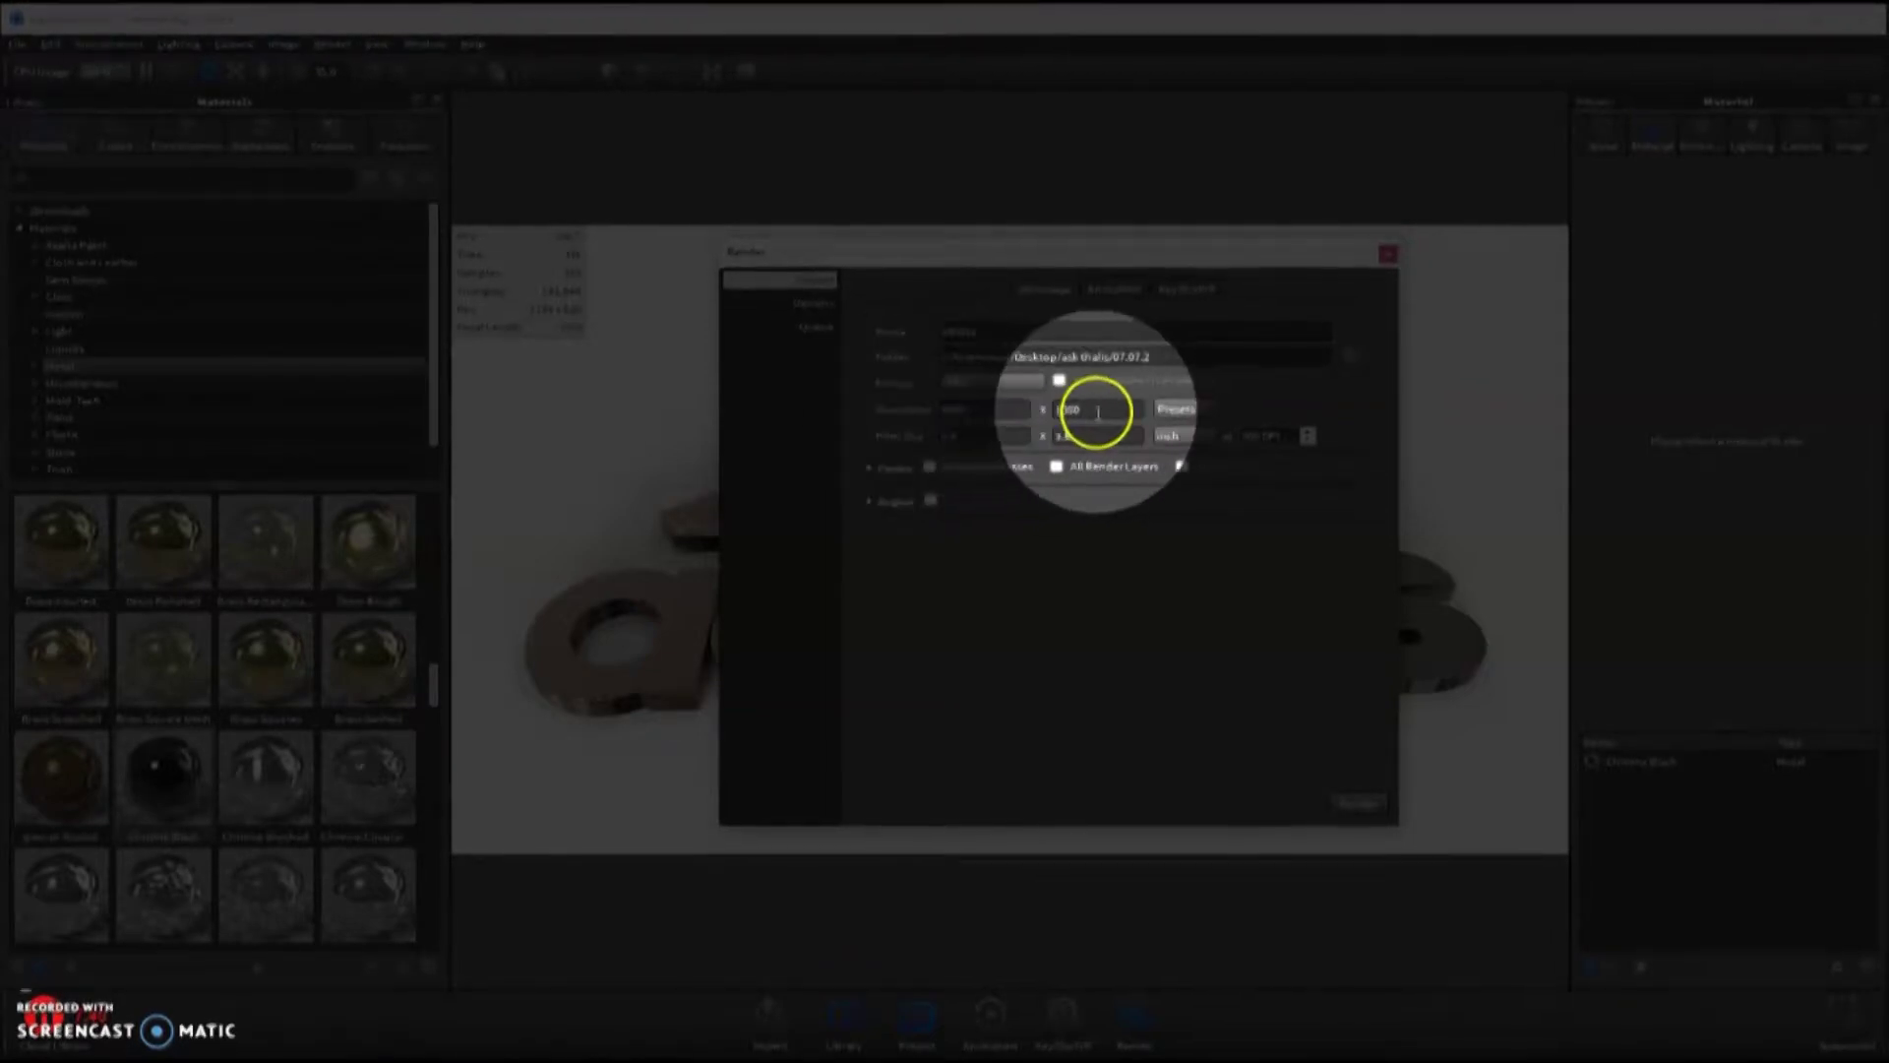
pyautogui.press('Tab')
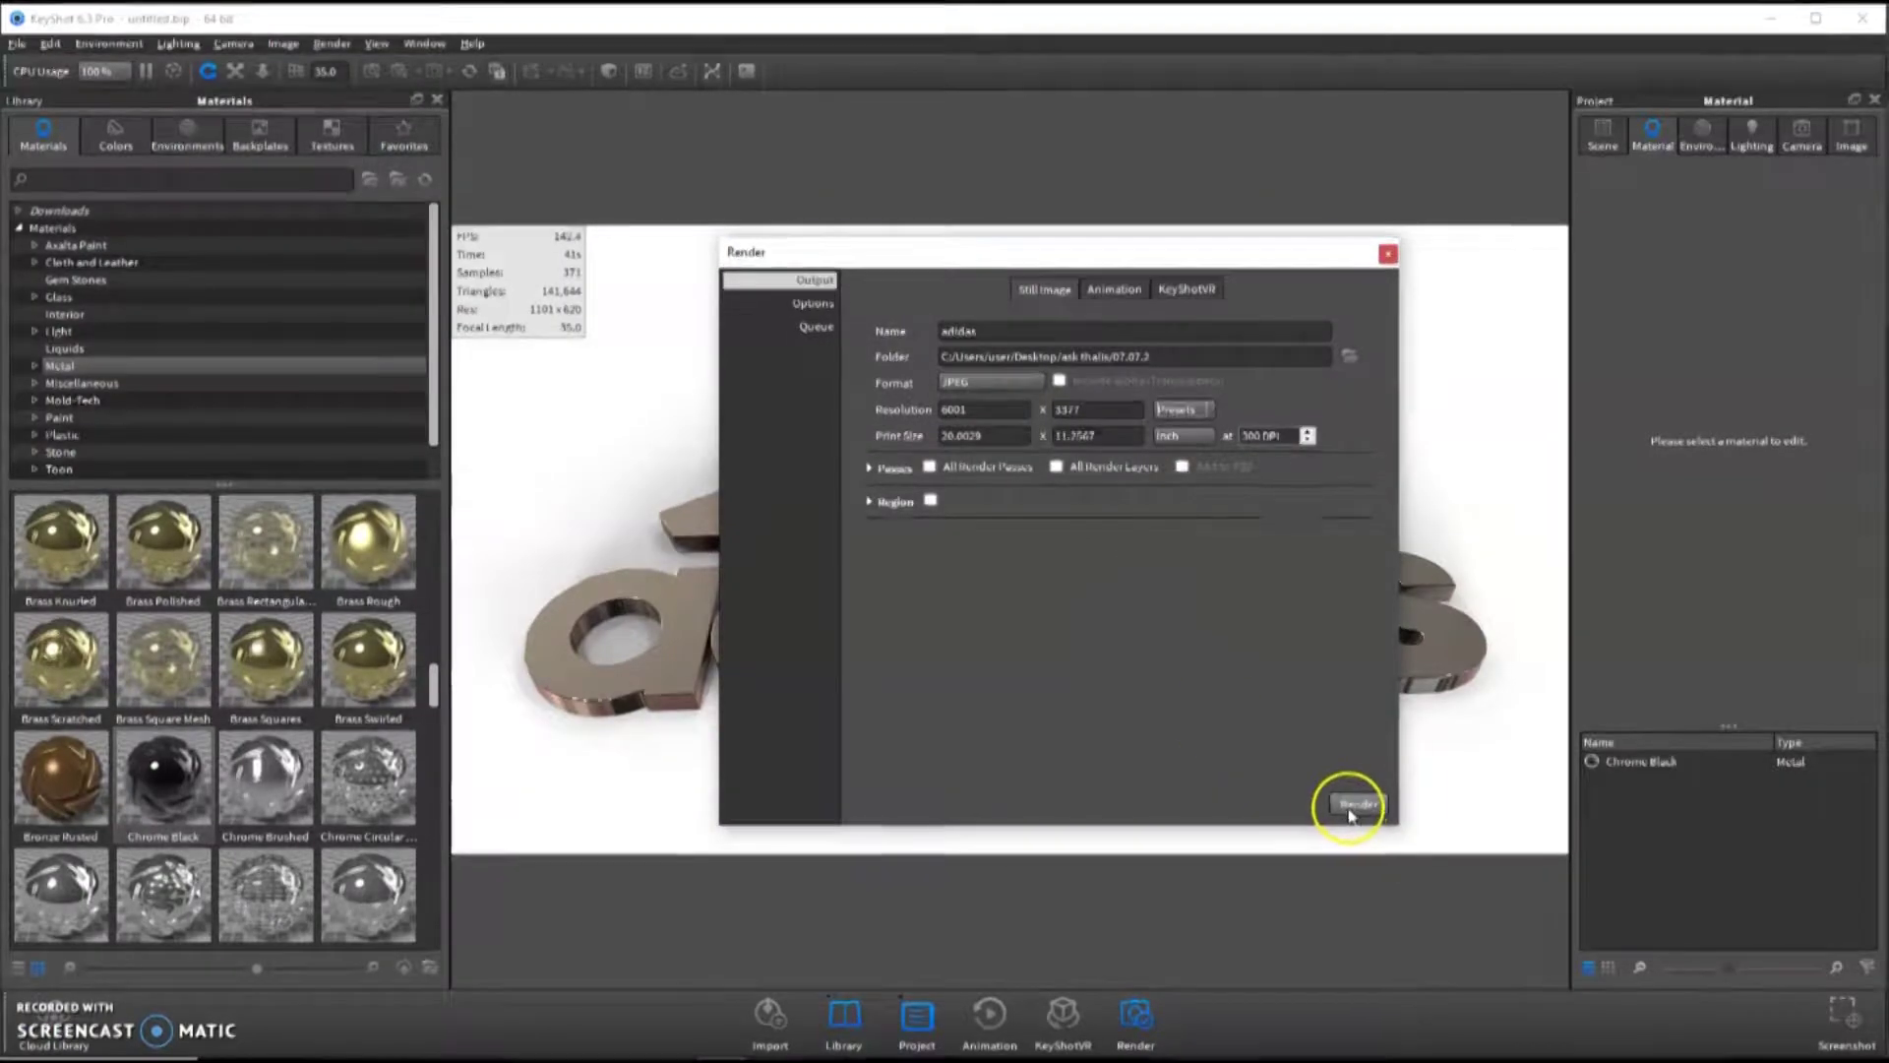
pyautogui.click(1354, 807)
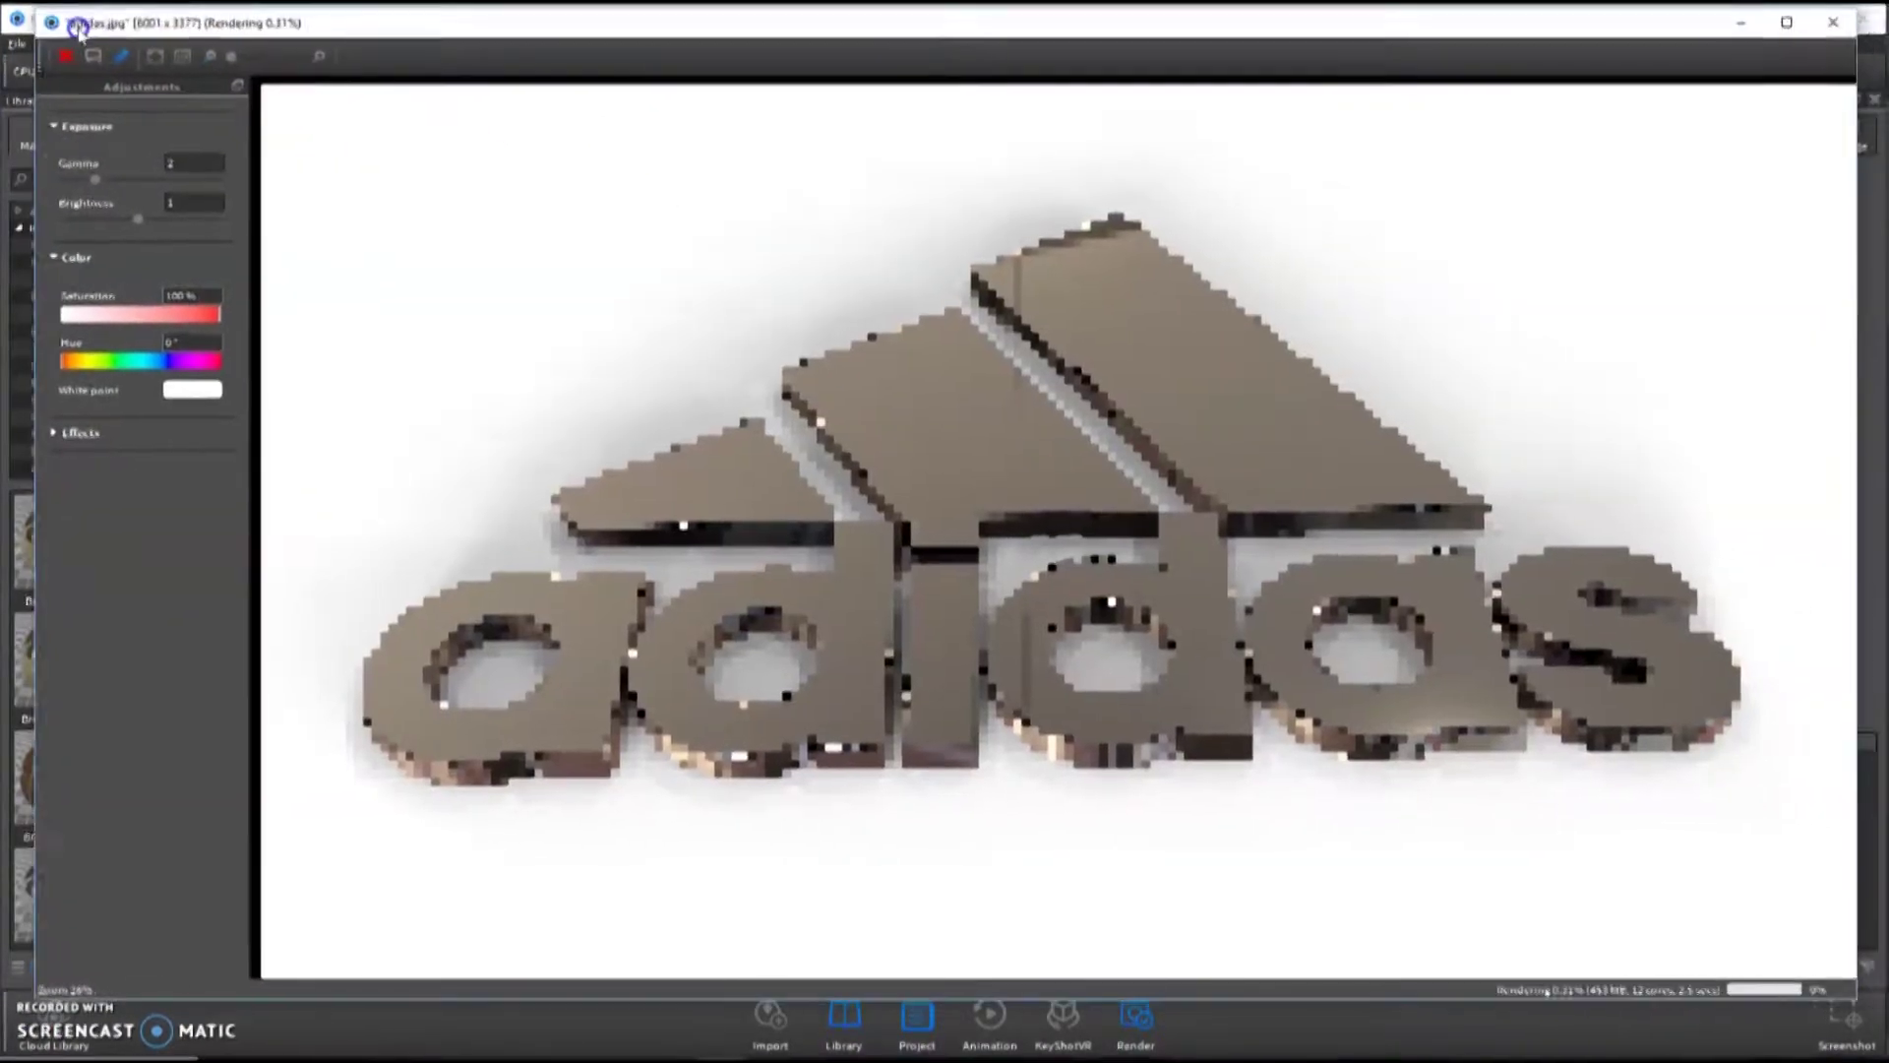
# - Watch the adidas render's progress, moving its window out of the way, and close the output and render settings once it finishes
pyautogui.moveTo(170, 40); pyautogui.dragTo(268, 111)
pyautogui.scroll(3, 961, 587)
pyautogui.scroll(-3, 1219, 594)
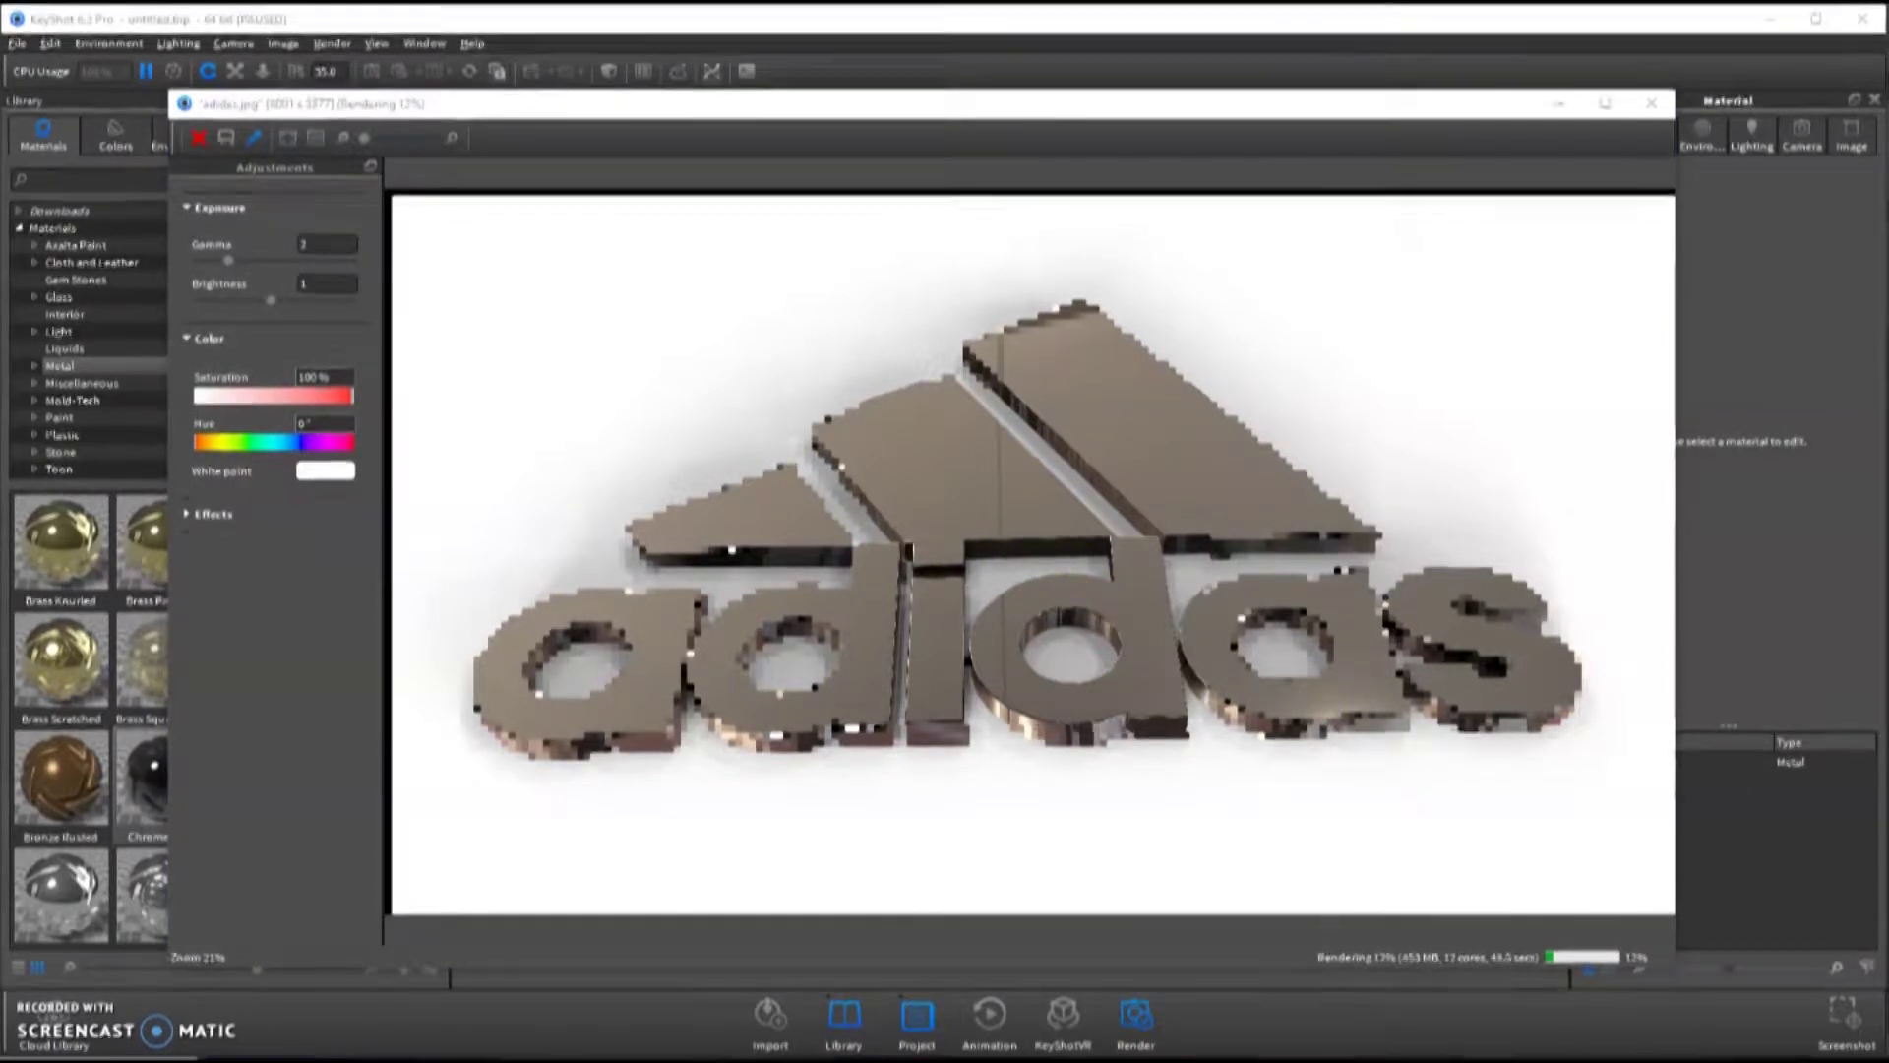
pyautogui.click(1217, 514)
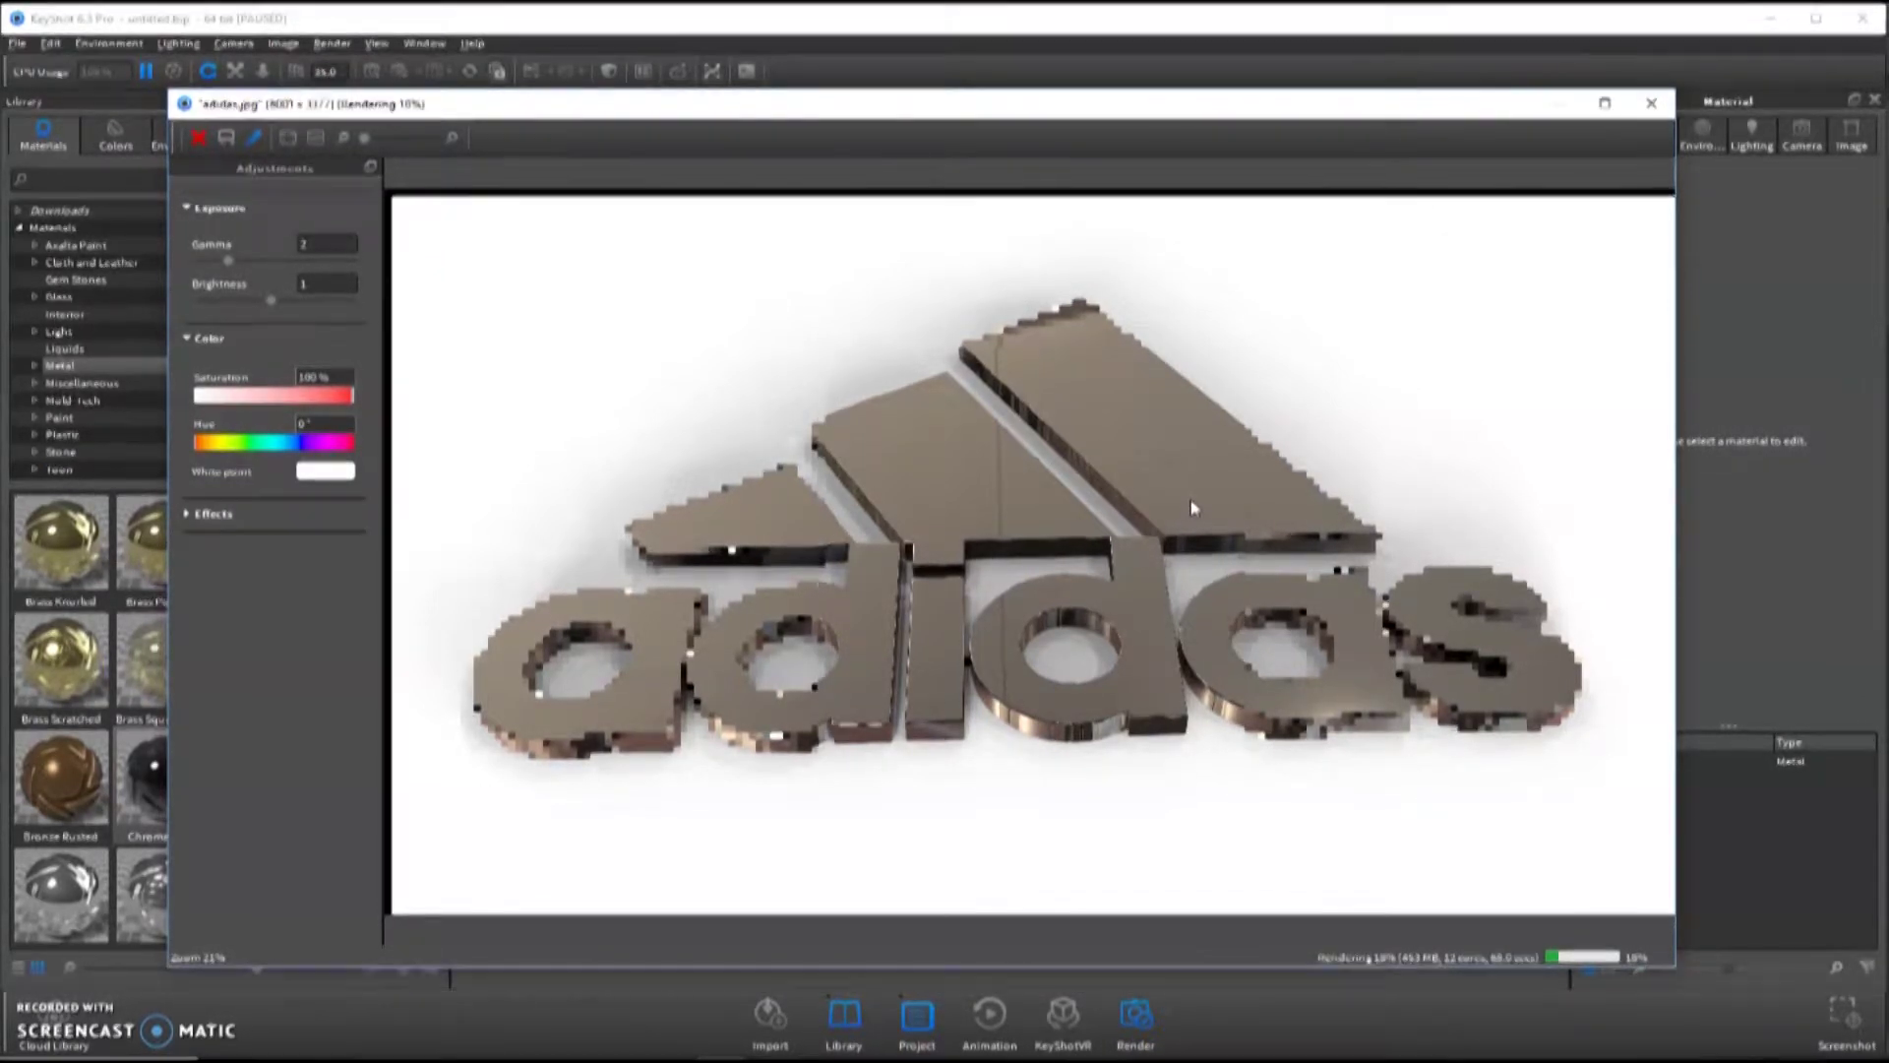
pyautogui.click(1206, 502)
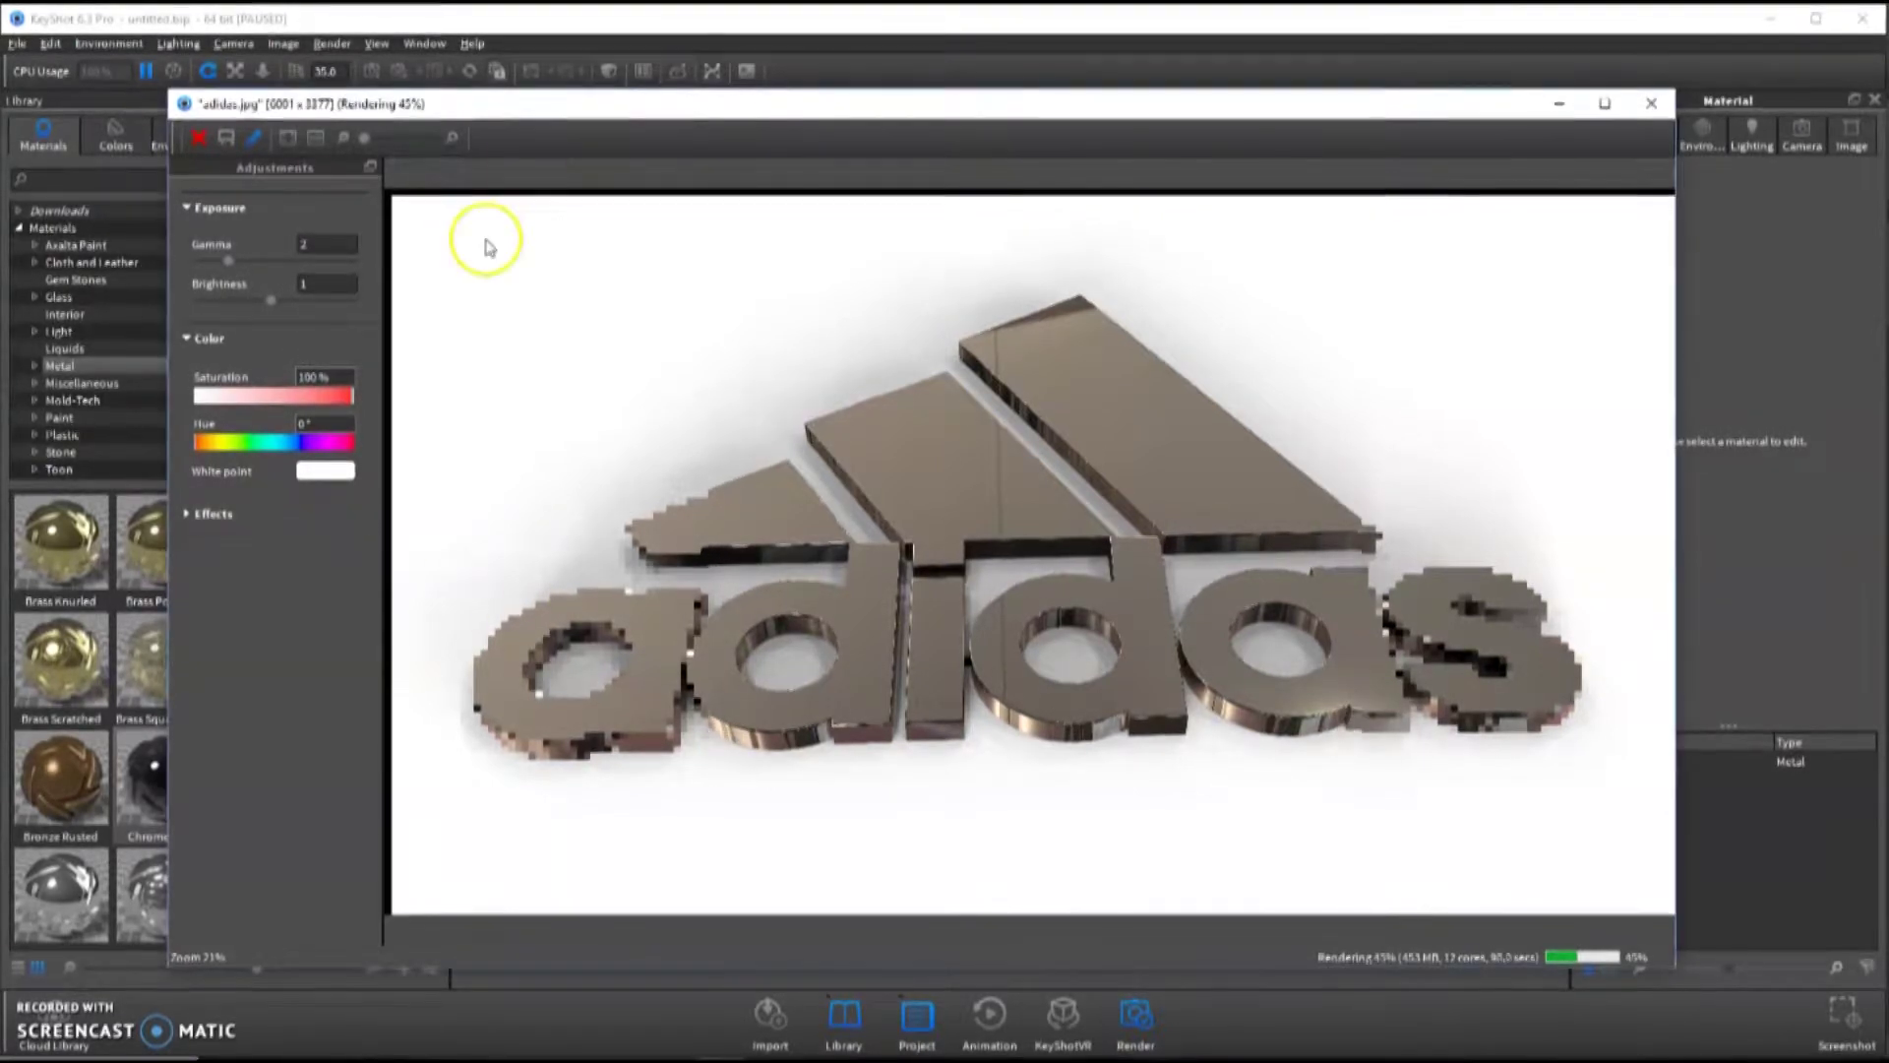
pyautogui.moveTo(485, 103); pyautogui.dragTo(470, 69)
pyautogui.moveTo(150, 190); pyautogui.dragTo(95, 190)
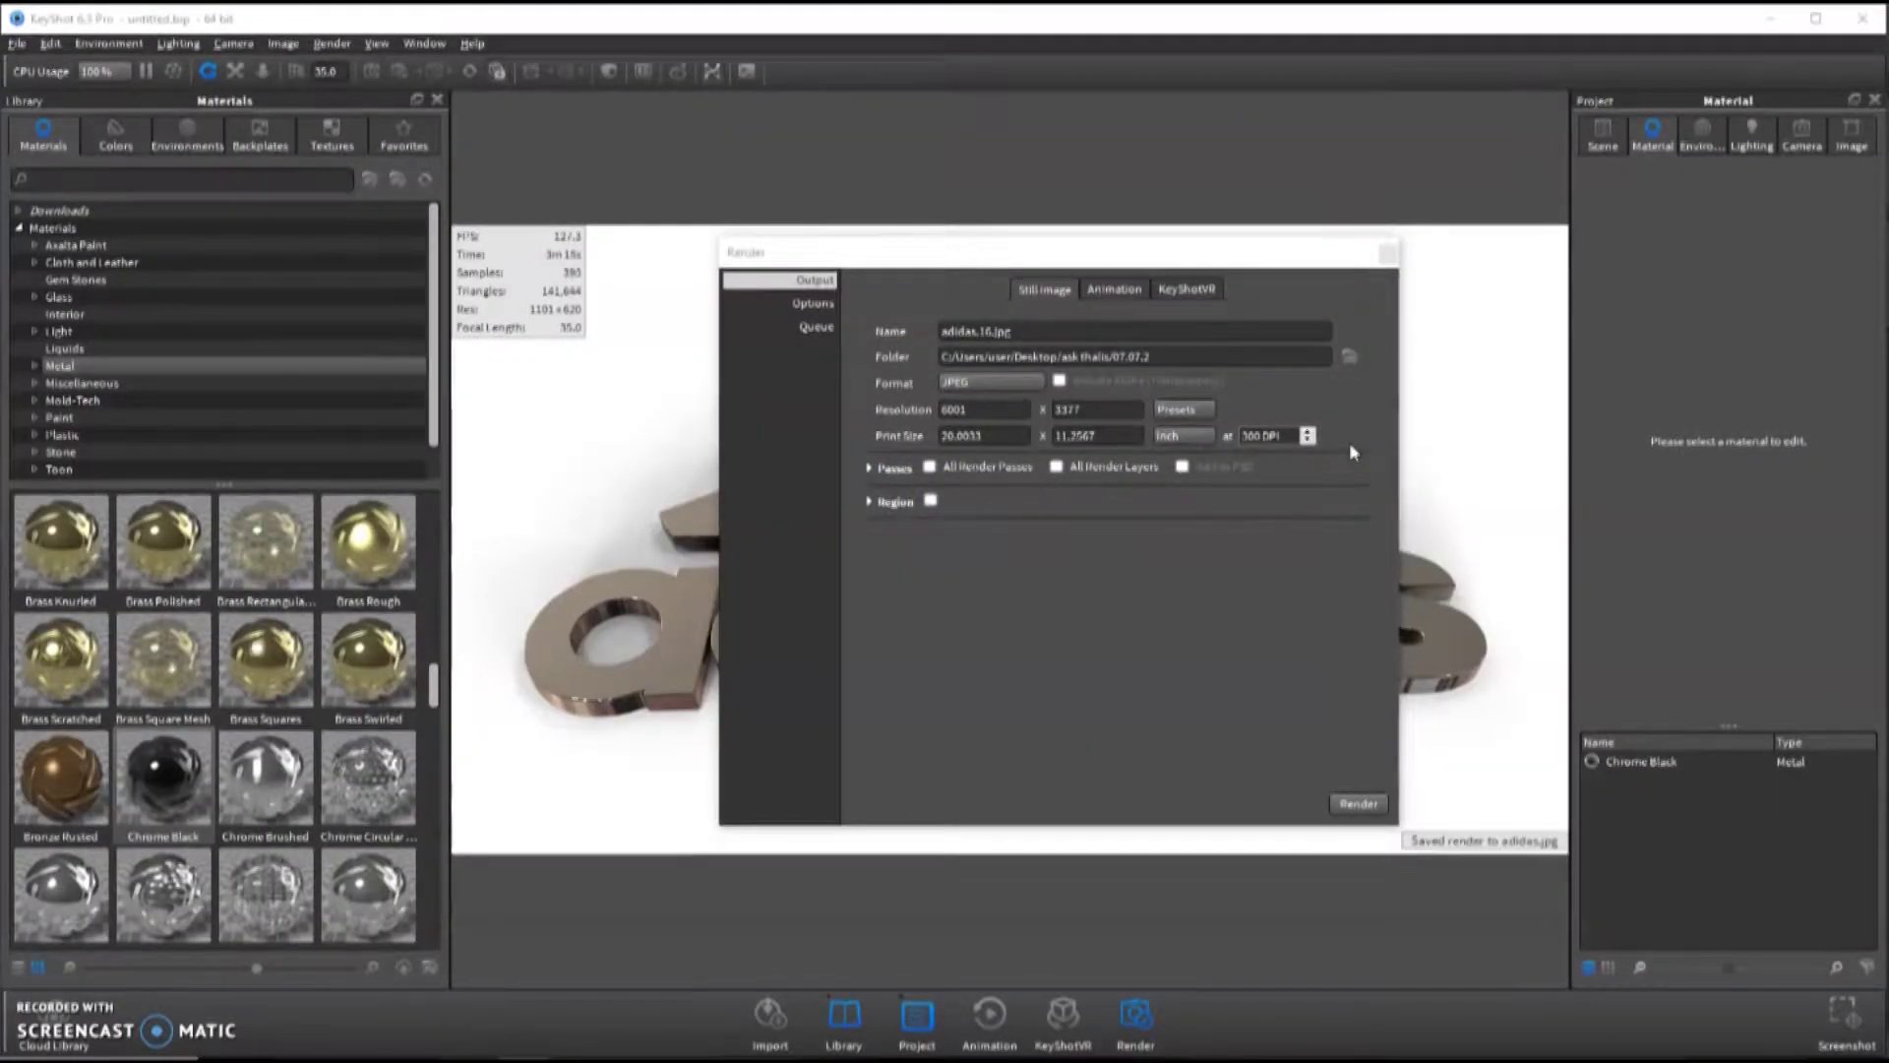
pyautogui.click(1387, 254)
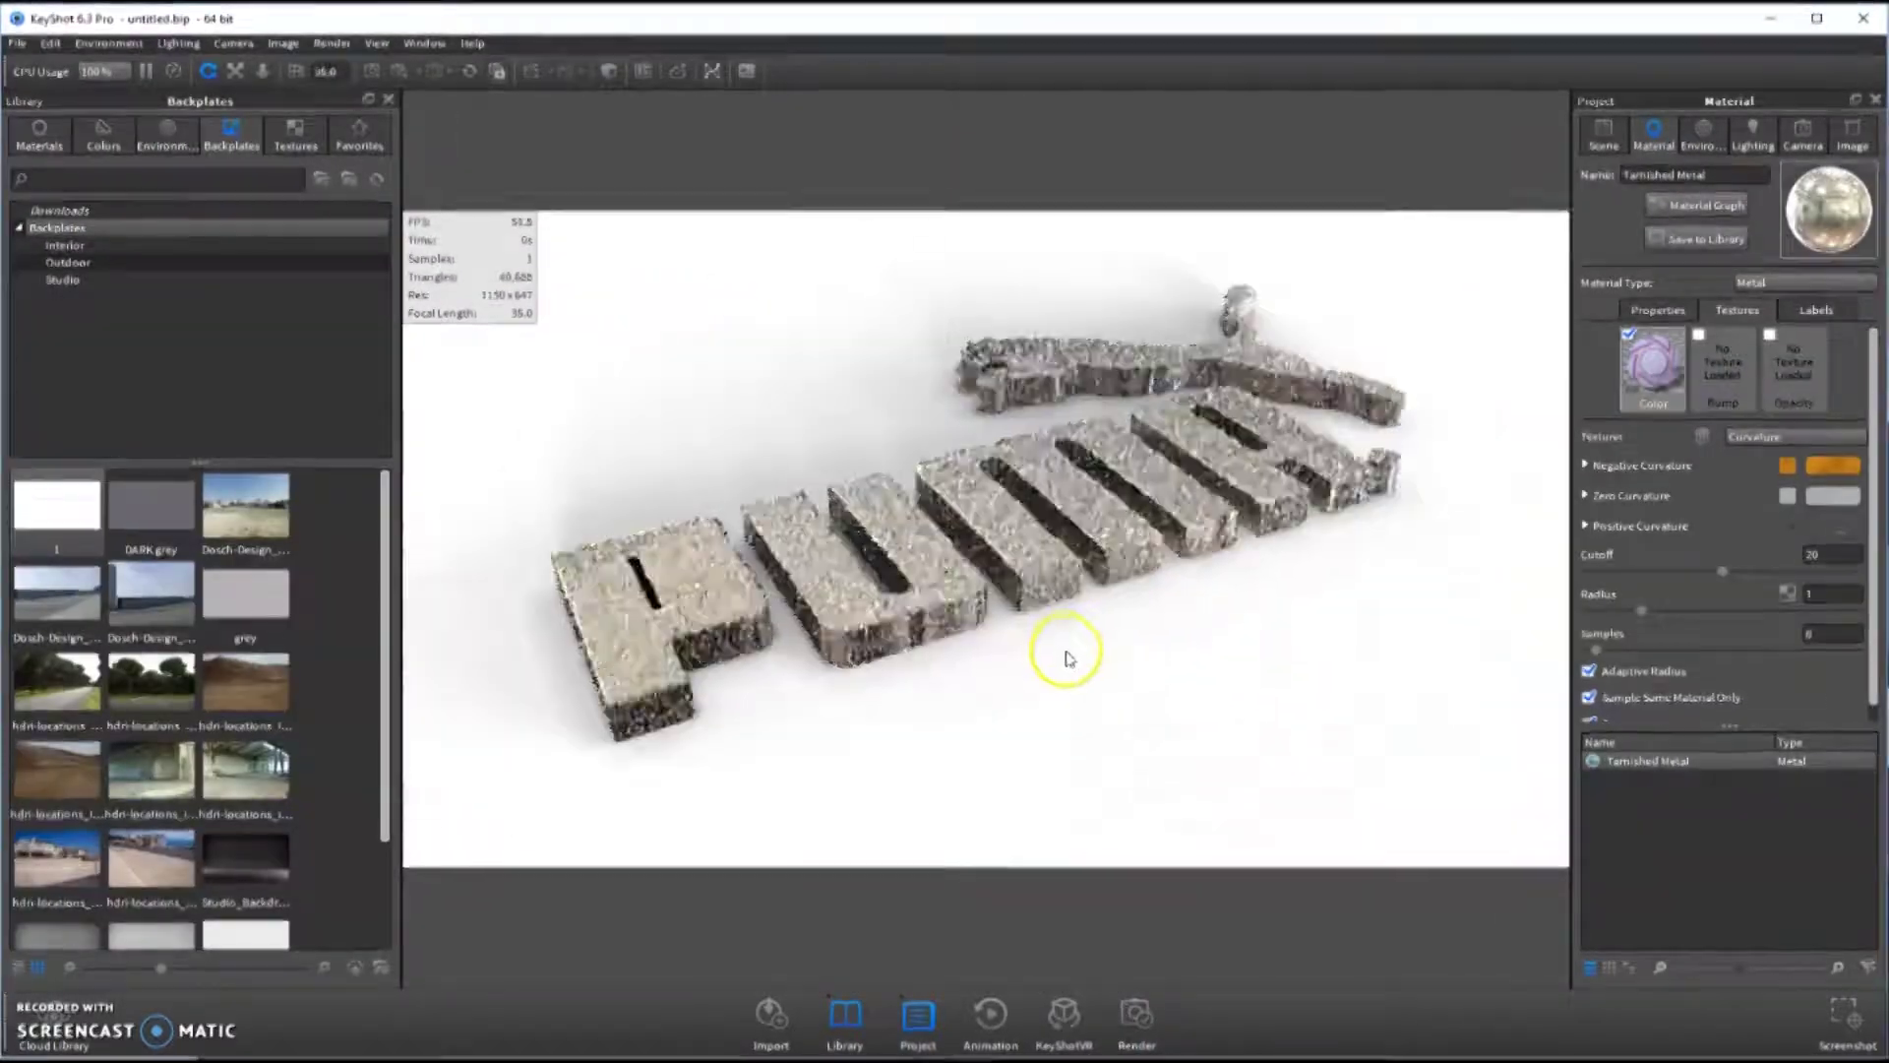
# - Orbit the camera to a higher view of the PUMA logo and show the metal materials in the library
pyautogui.moveTo(1066, 658); pyautogui.dragTo(1315, 612)
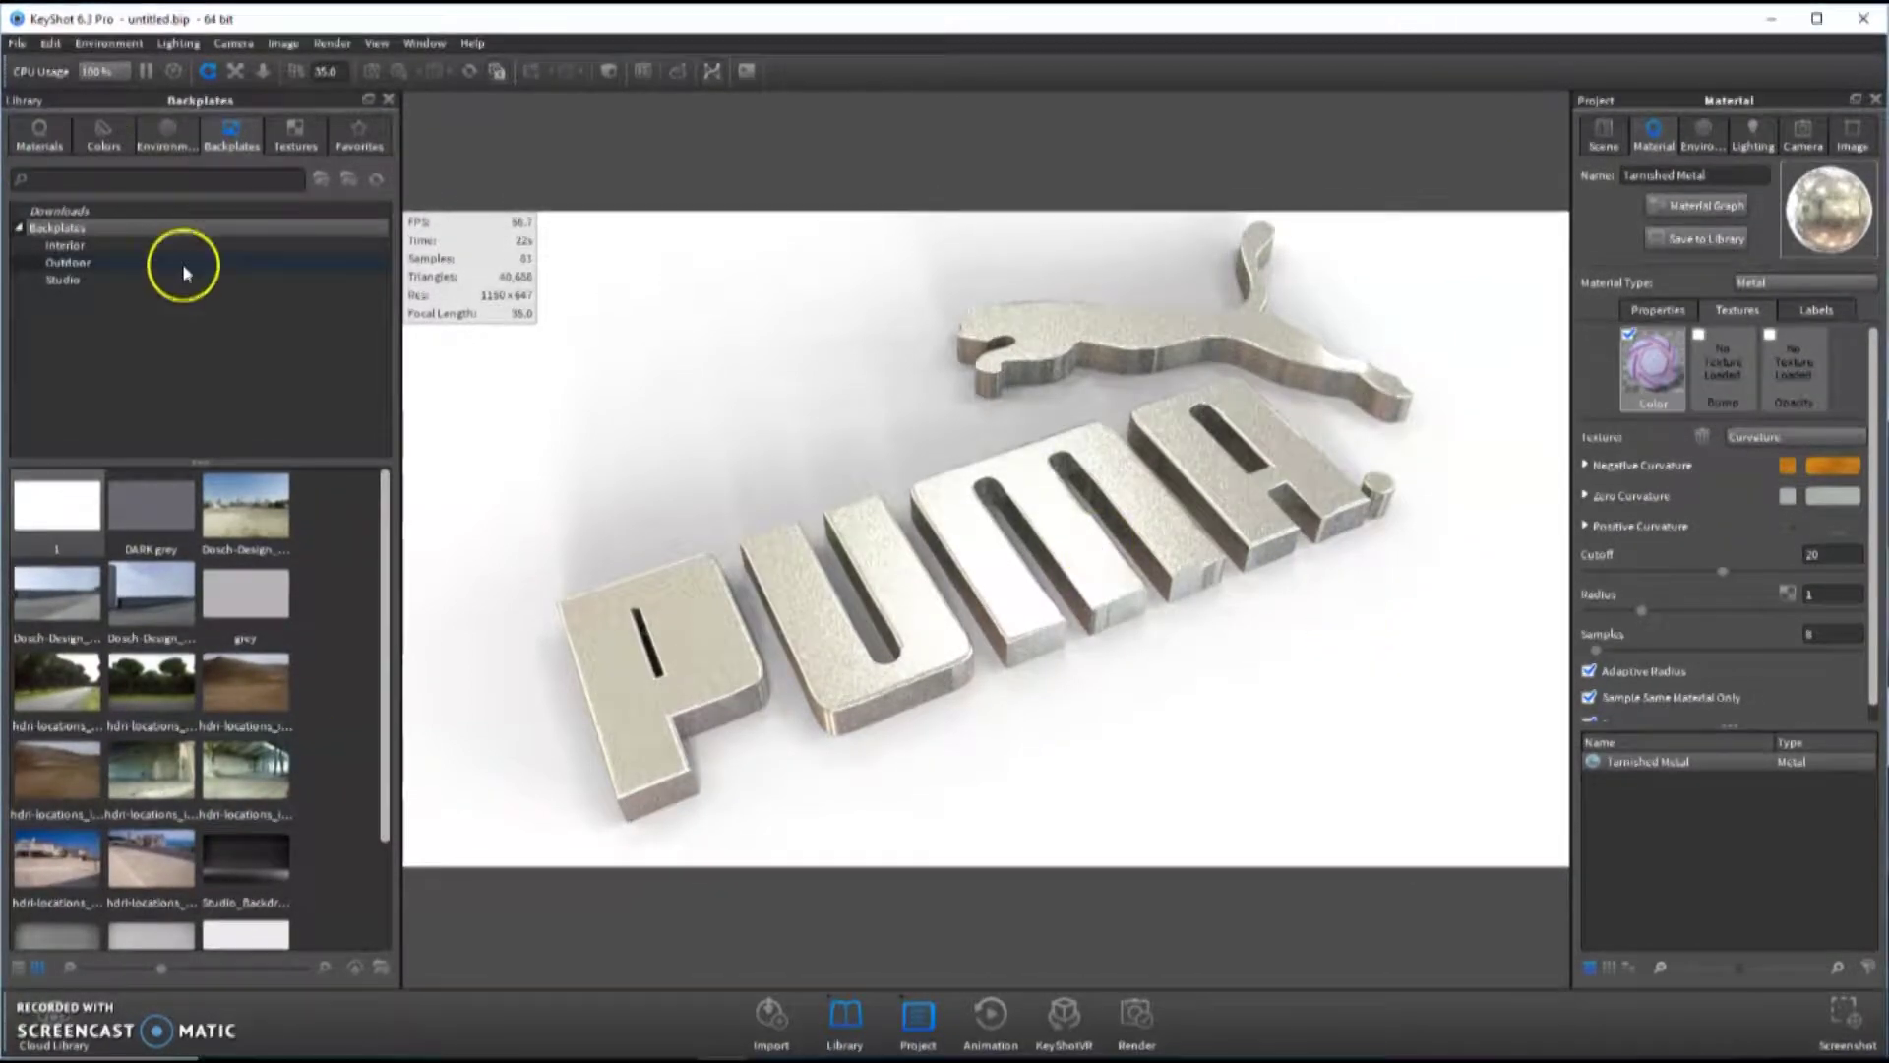
pyautogui.click(57, 146)
pyautogui.moveTo(197, 642); pyautogui.dragTo(352, 705)
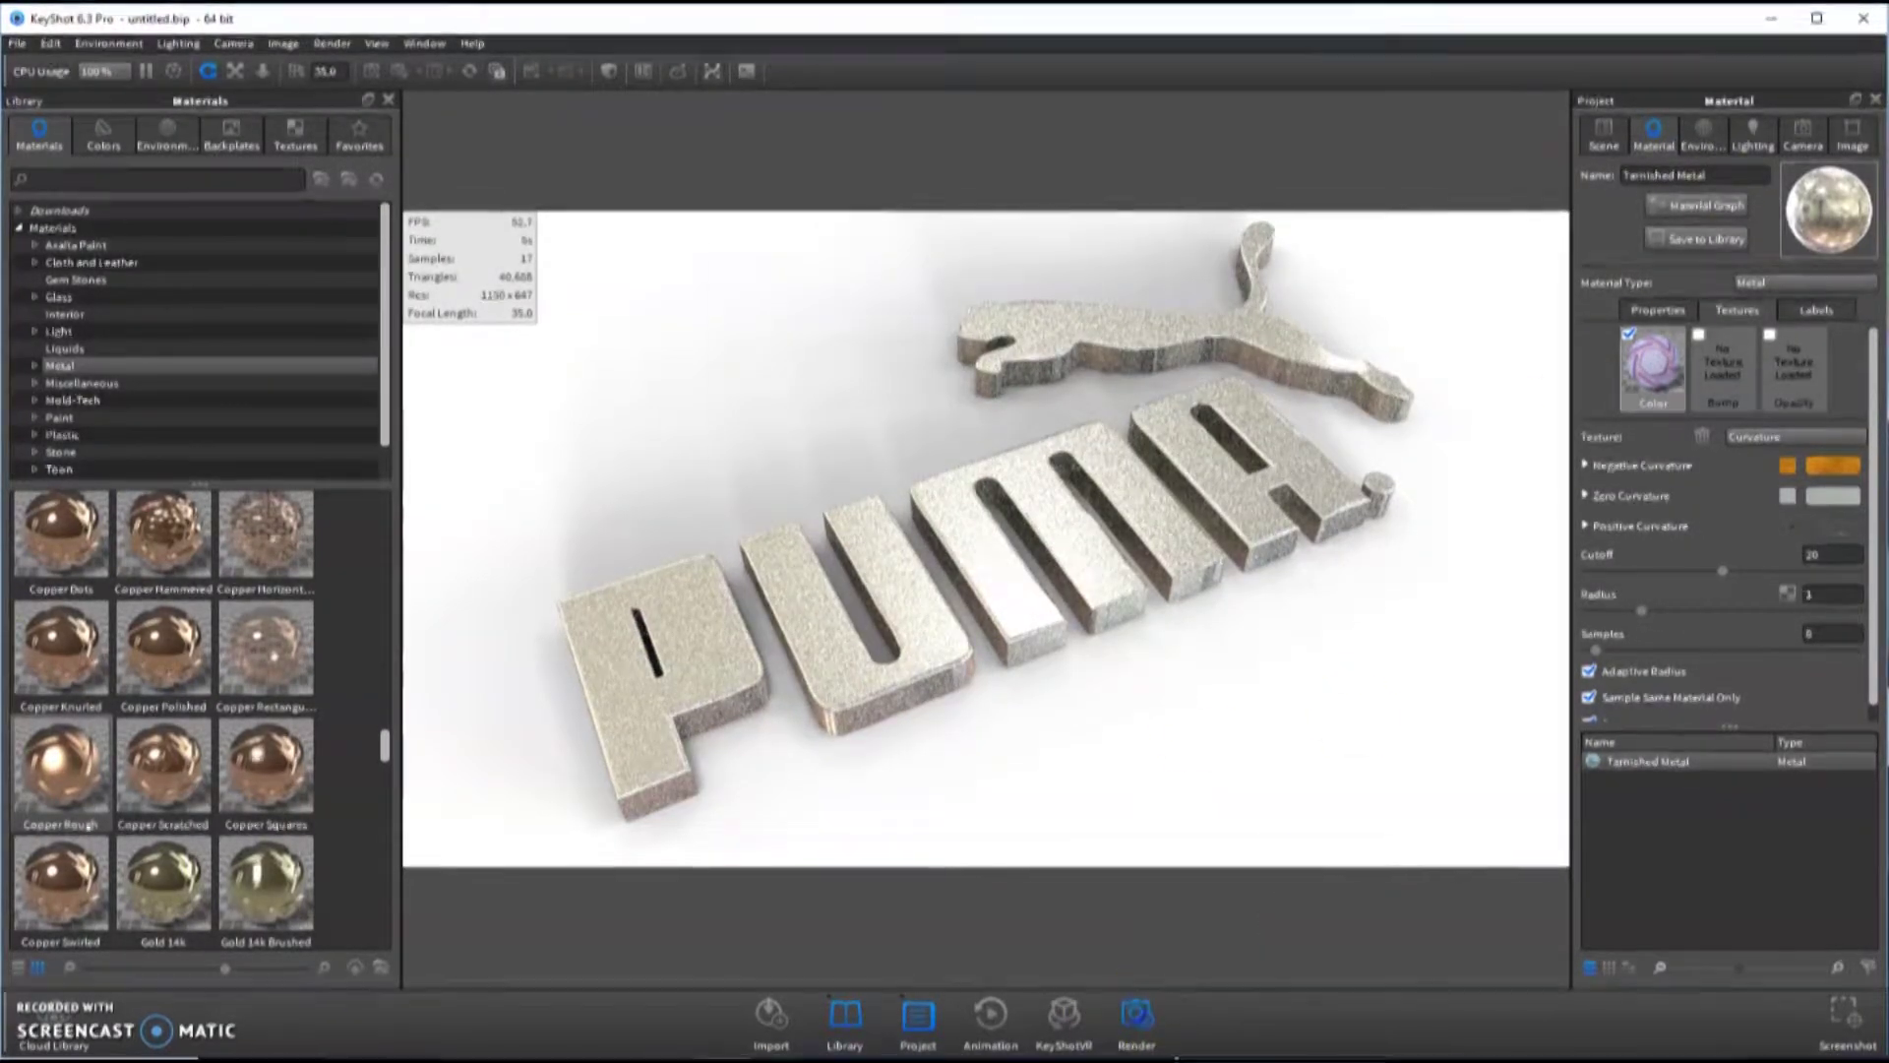
# - Open the render settings for the PUMA scene and set the resolution to 4000 x 2250 pixels
pyautogui.hotkey('ctrl', 'p')
pyautogui.click(1173, 593)
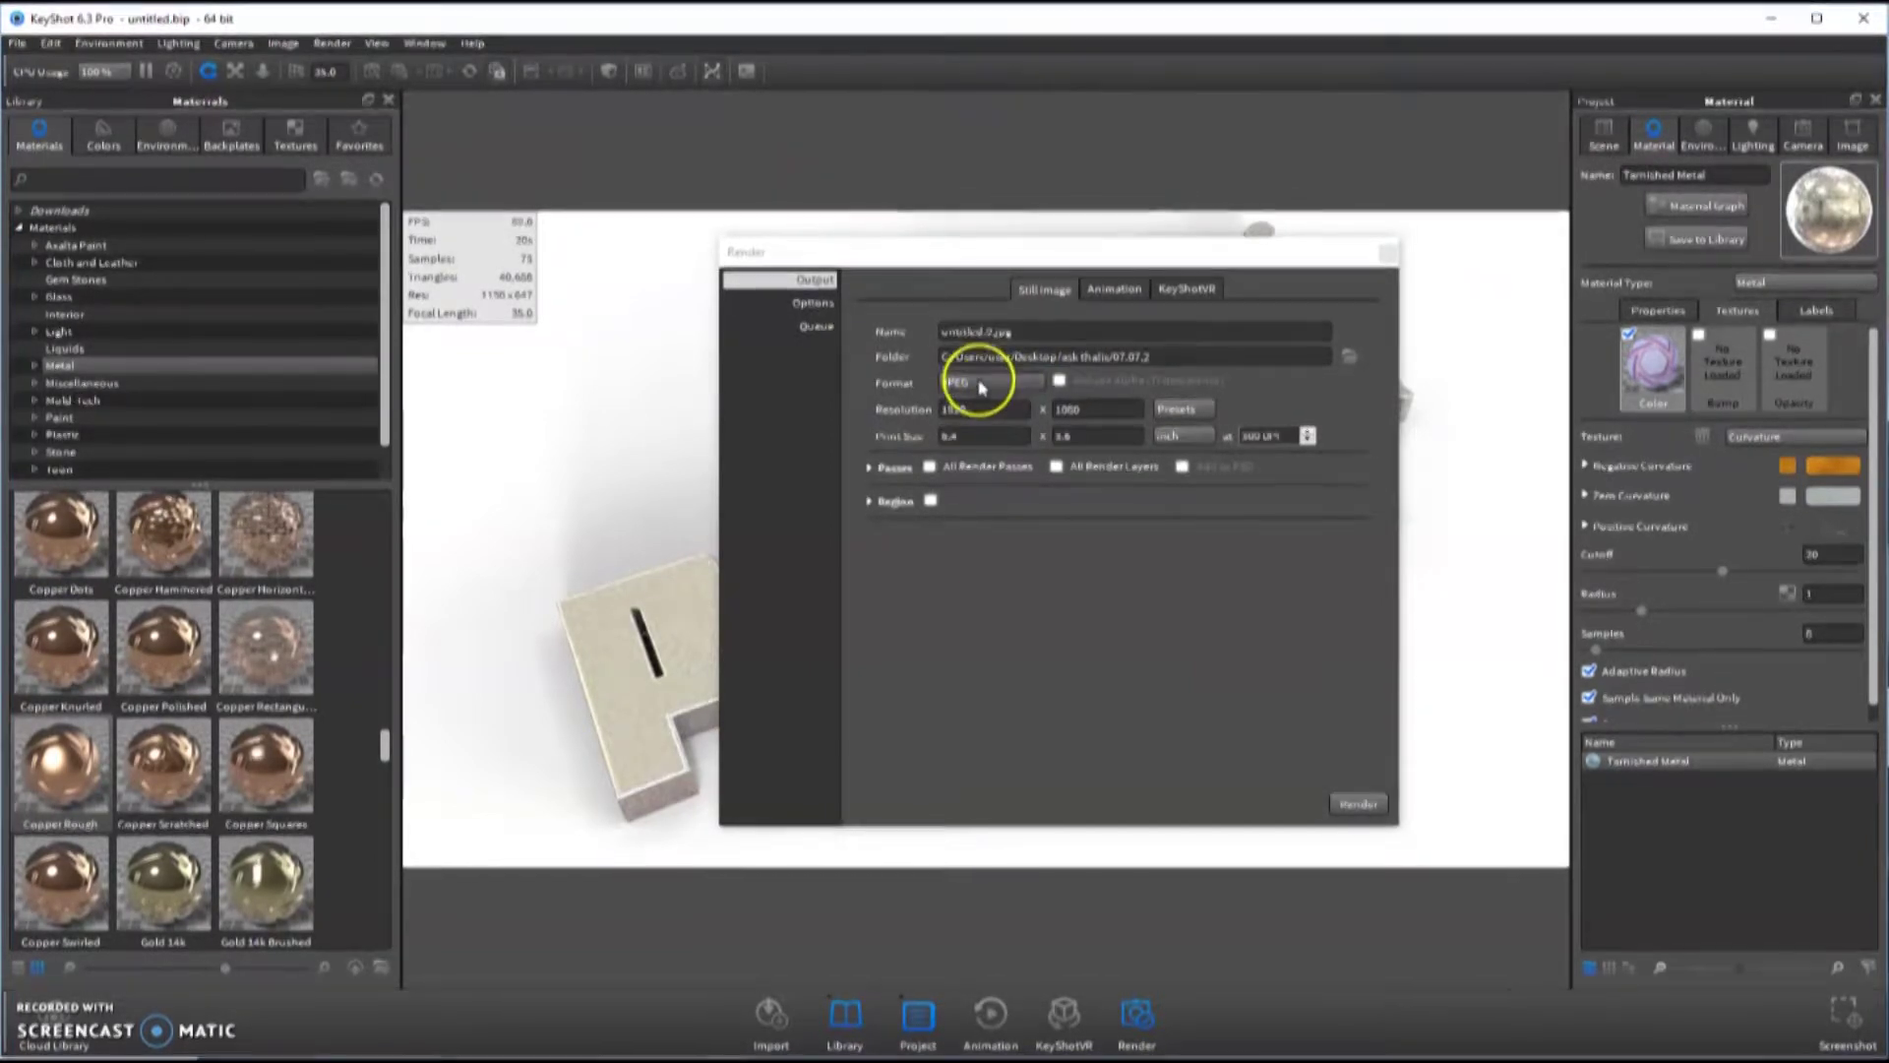
pyautogui.doubleClick(956, 410)
pyautogui.write('4000')
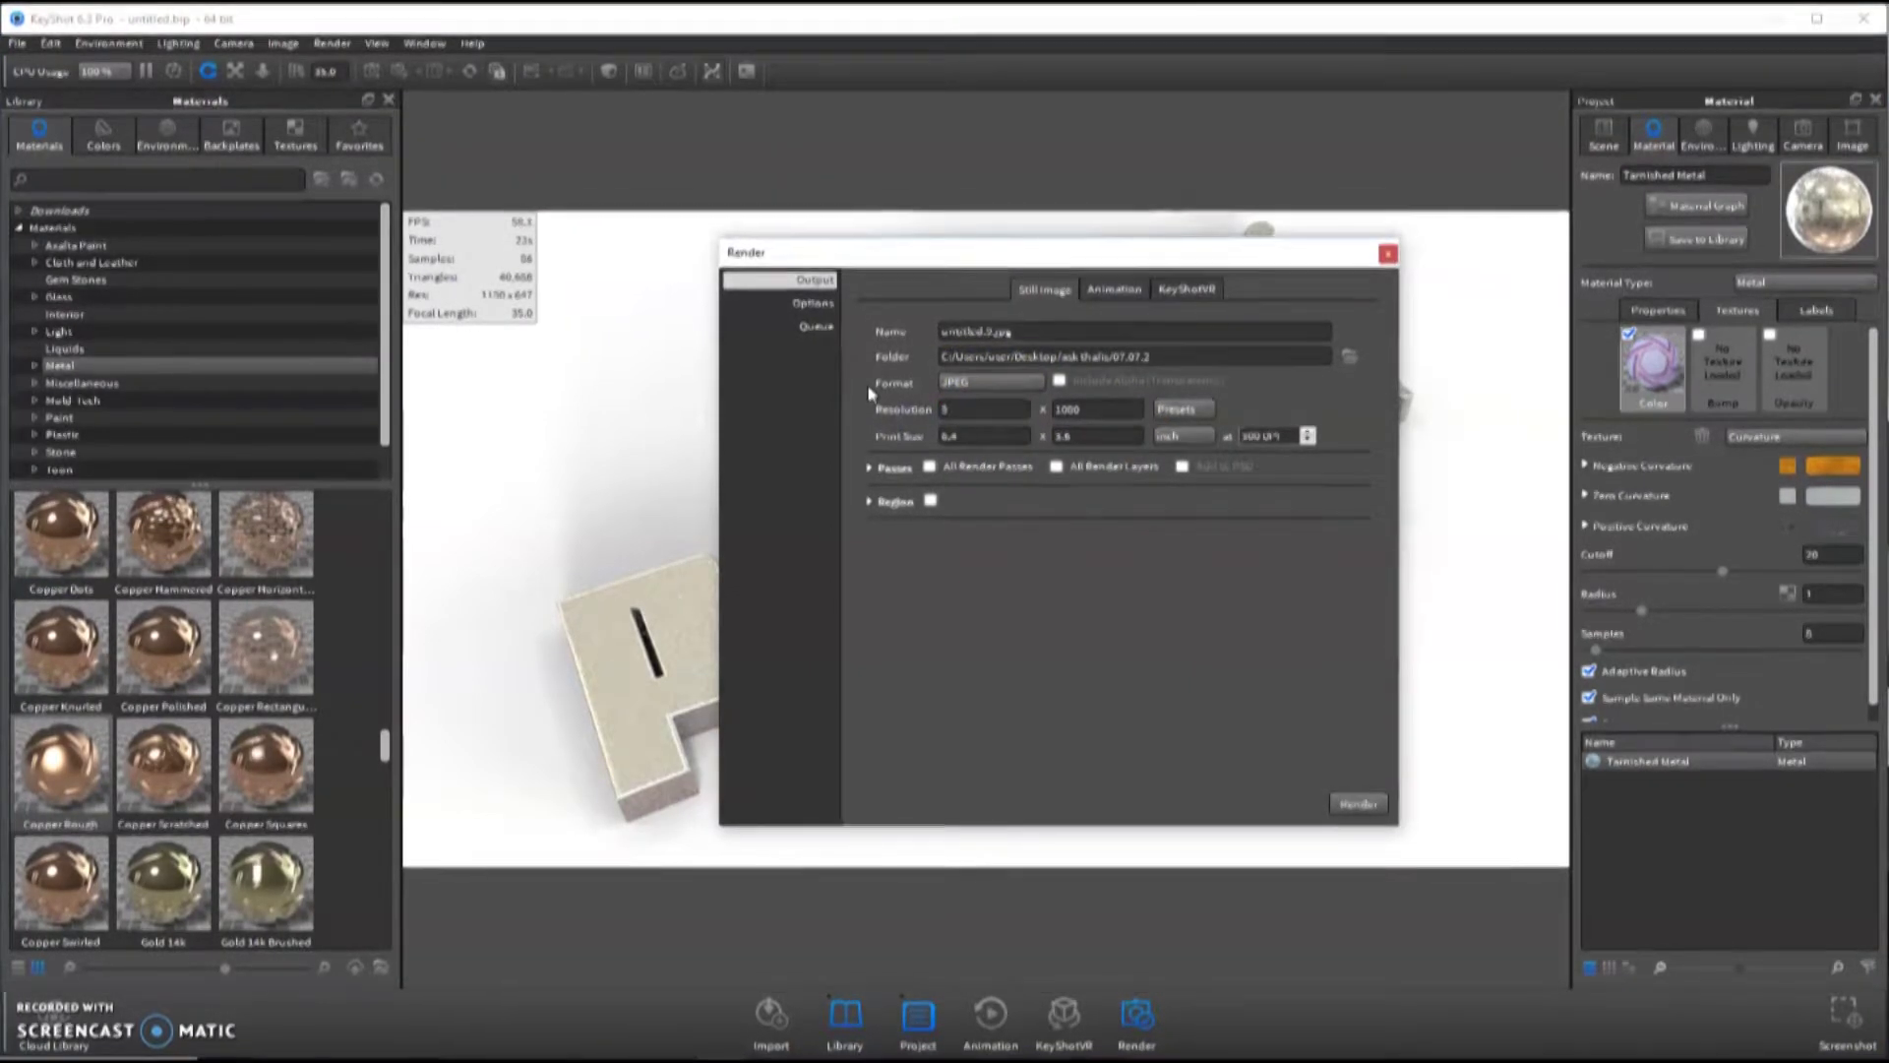
pyautogui.press('Tab')
# - Name the render output puma and start the render
pyautogui.moveTo(1039, 332); pyautogui.dragTo(859, 341)
pyautogui.write('pa')
pyautogui.press('BackSpace')
pyautogui.press('BackSpace')
pyautogui.write('puma')
pyautogui.press('Tab')
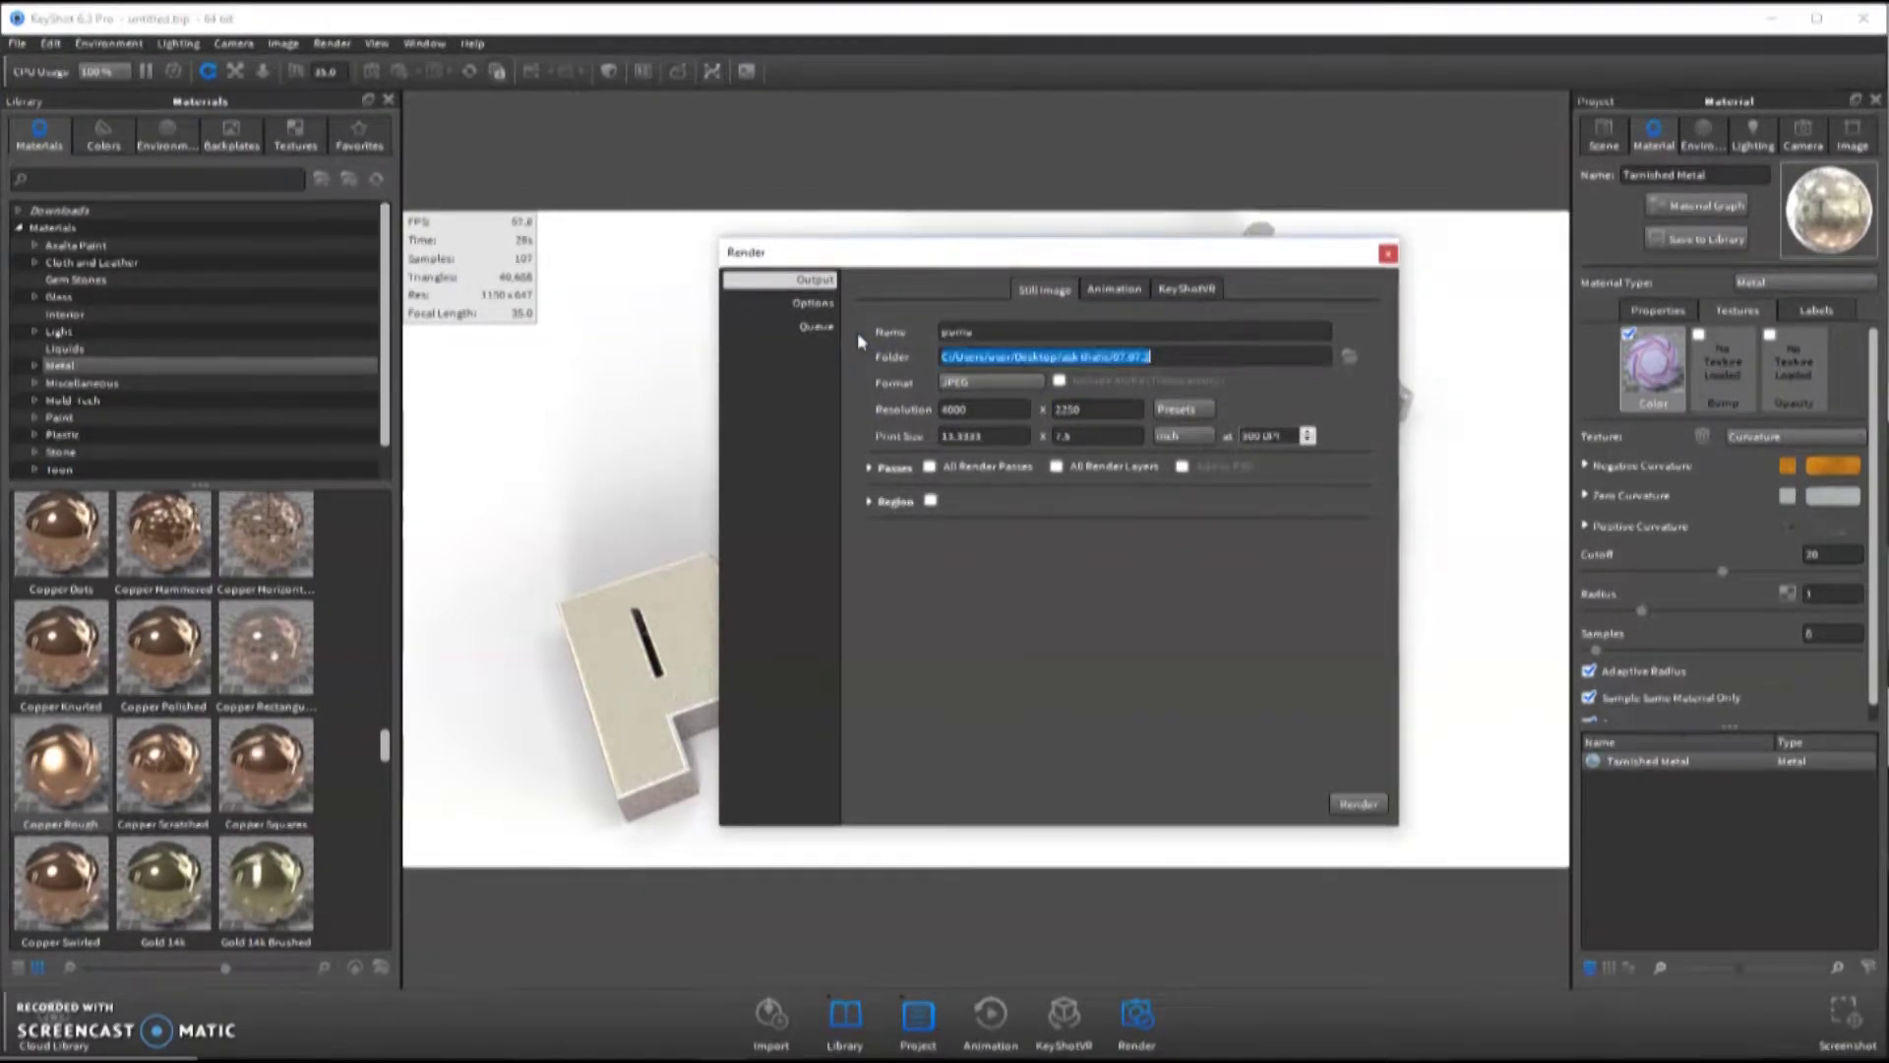
pyautogui.click(1358, 803)
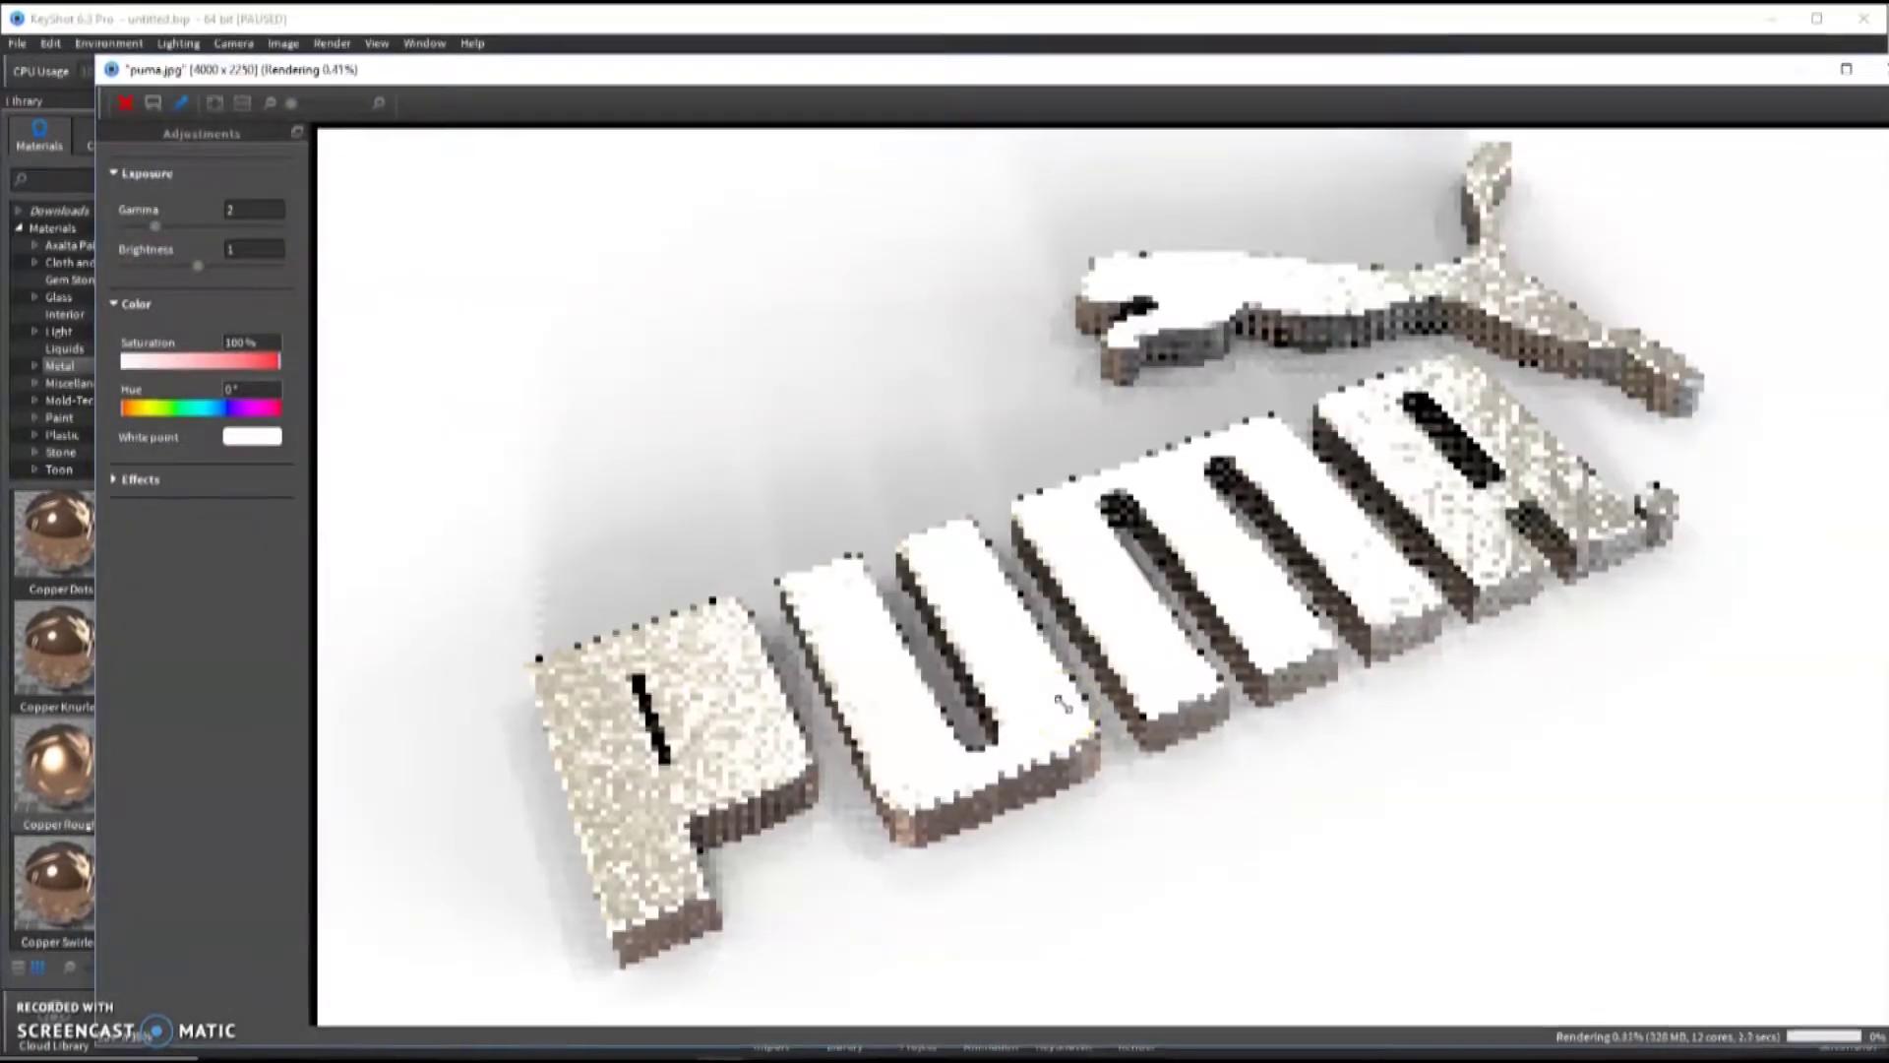
# - Examine the PUMA render in progress up close, checking the chamfered letter edges, and return to the overall view
pyautogui.scroll(3, 1131, 688)
pyautogui.scroll(-3, 1112, 669)
pyautogui.click(1100, 684)
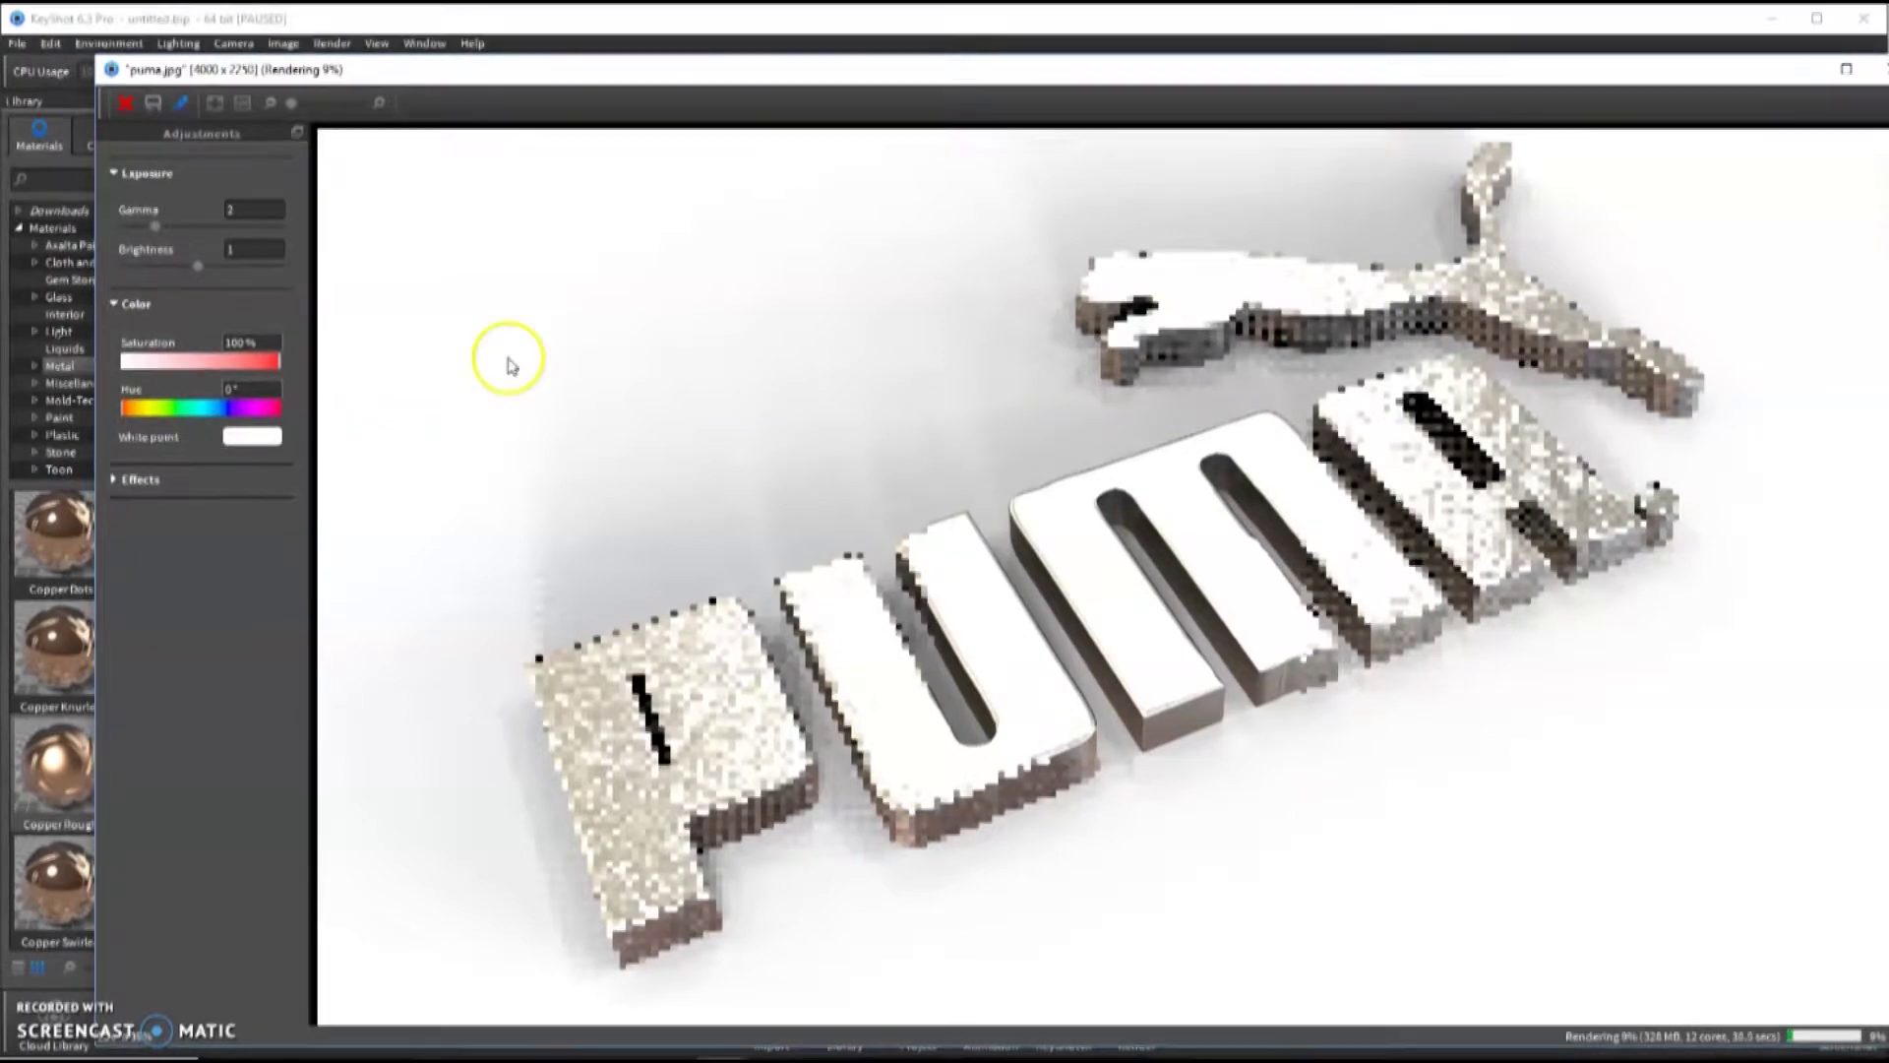
pyautogui.scroll(4, 1134, 643)
pyautogui.moveTo(865, 882); pyautogui.dragTo(958, 478)
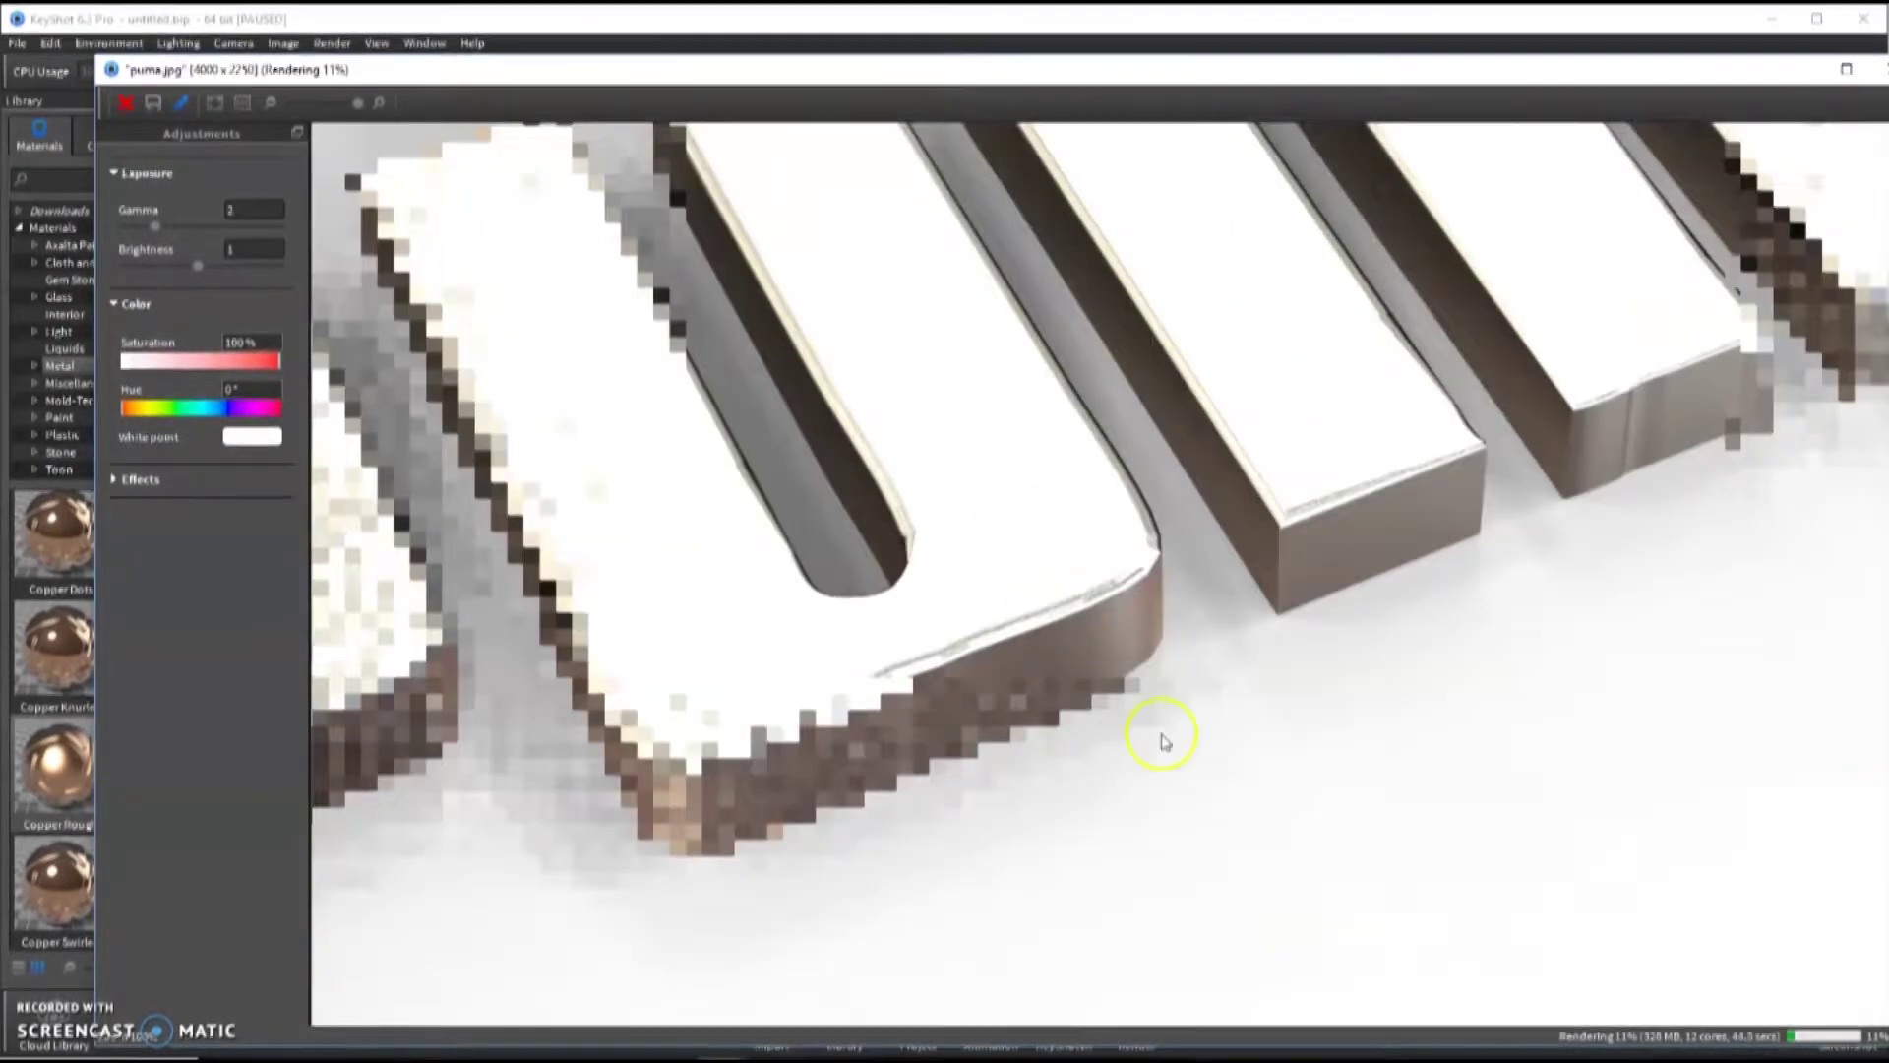
pyautogui.scroll(-4, 1164, 738)
pyautogui.moveTo(1257, 455); pyautogui.dragTo(1028, 602)
pyautogui.click(215, 103)
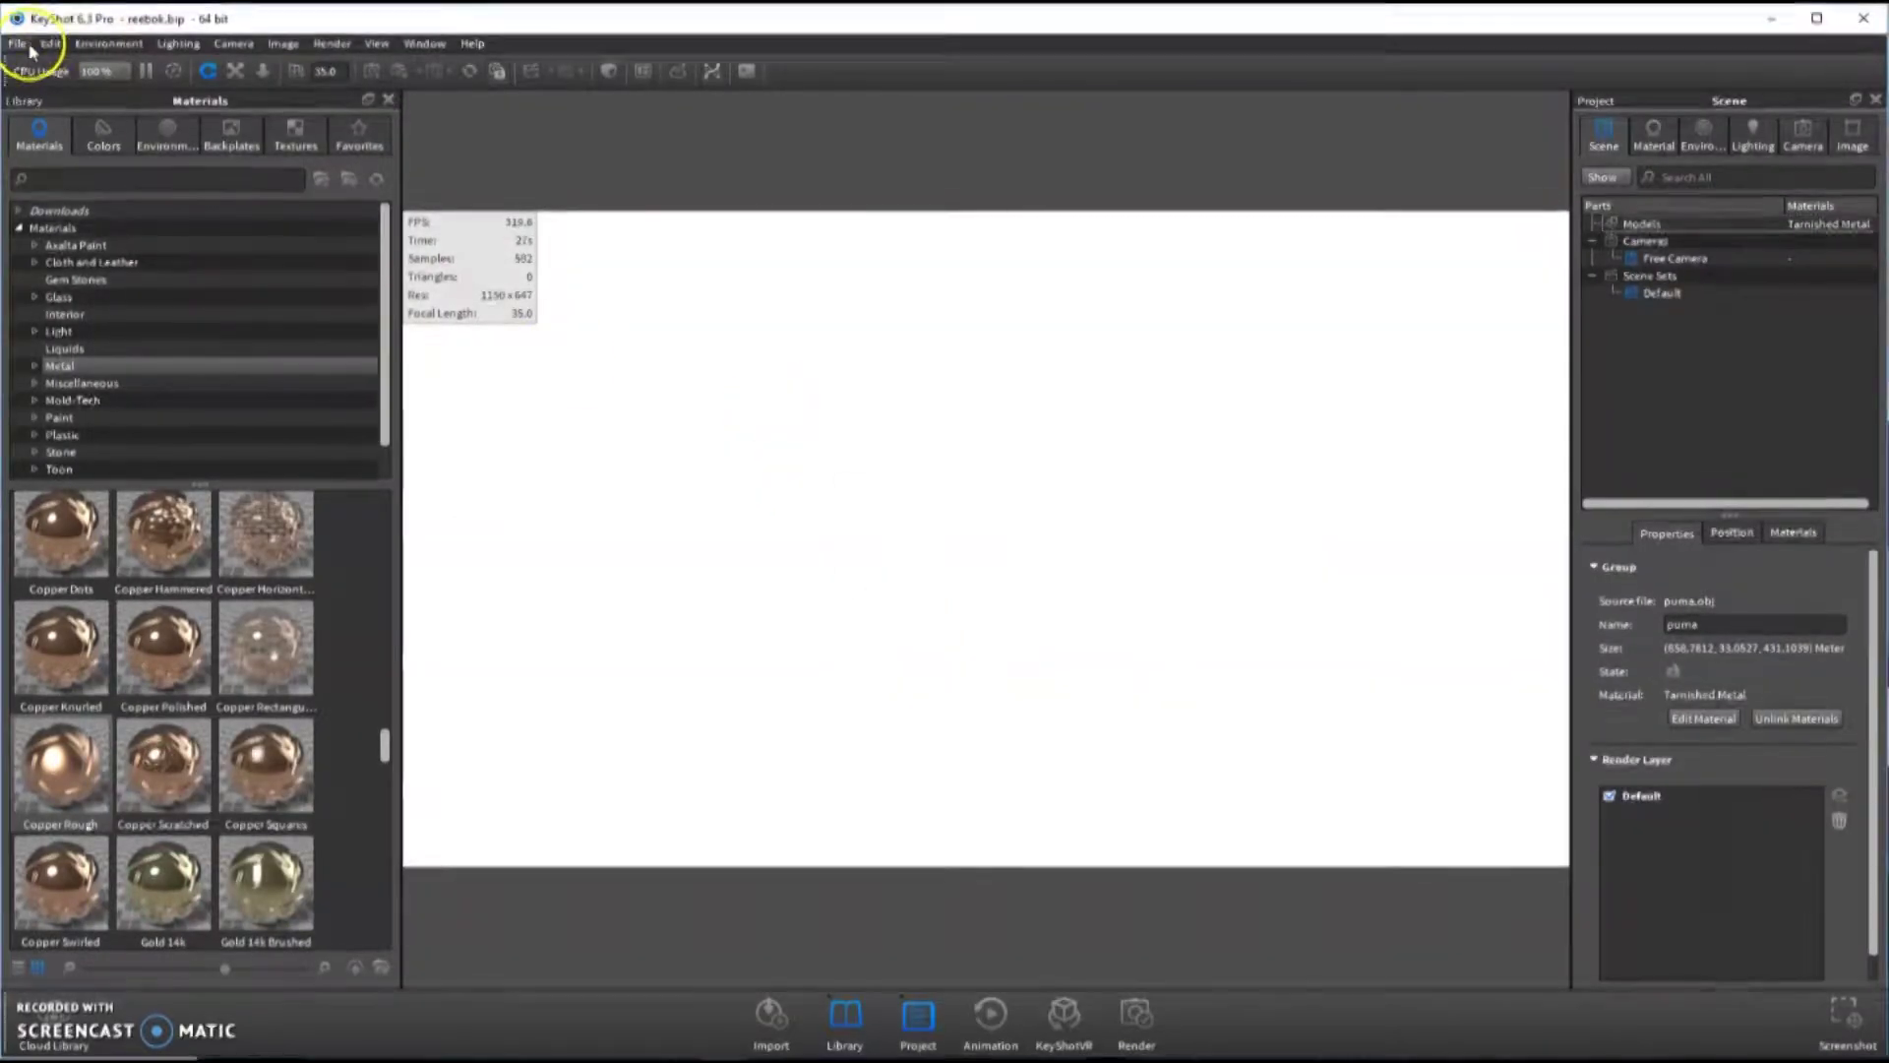
# - Import the reebok.obj model into the empty scene with the default import options
pyautogui.click(18, 43)
pyautogui.click(49, 116)
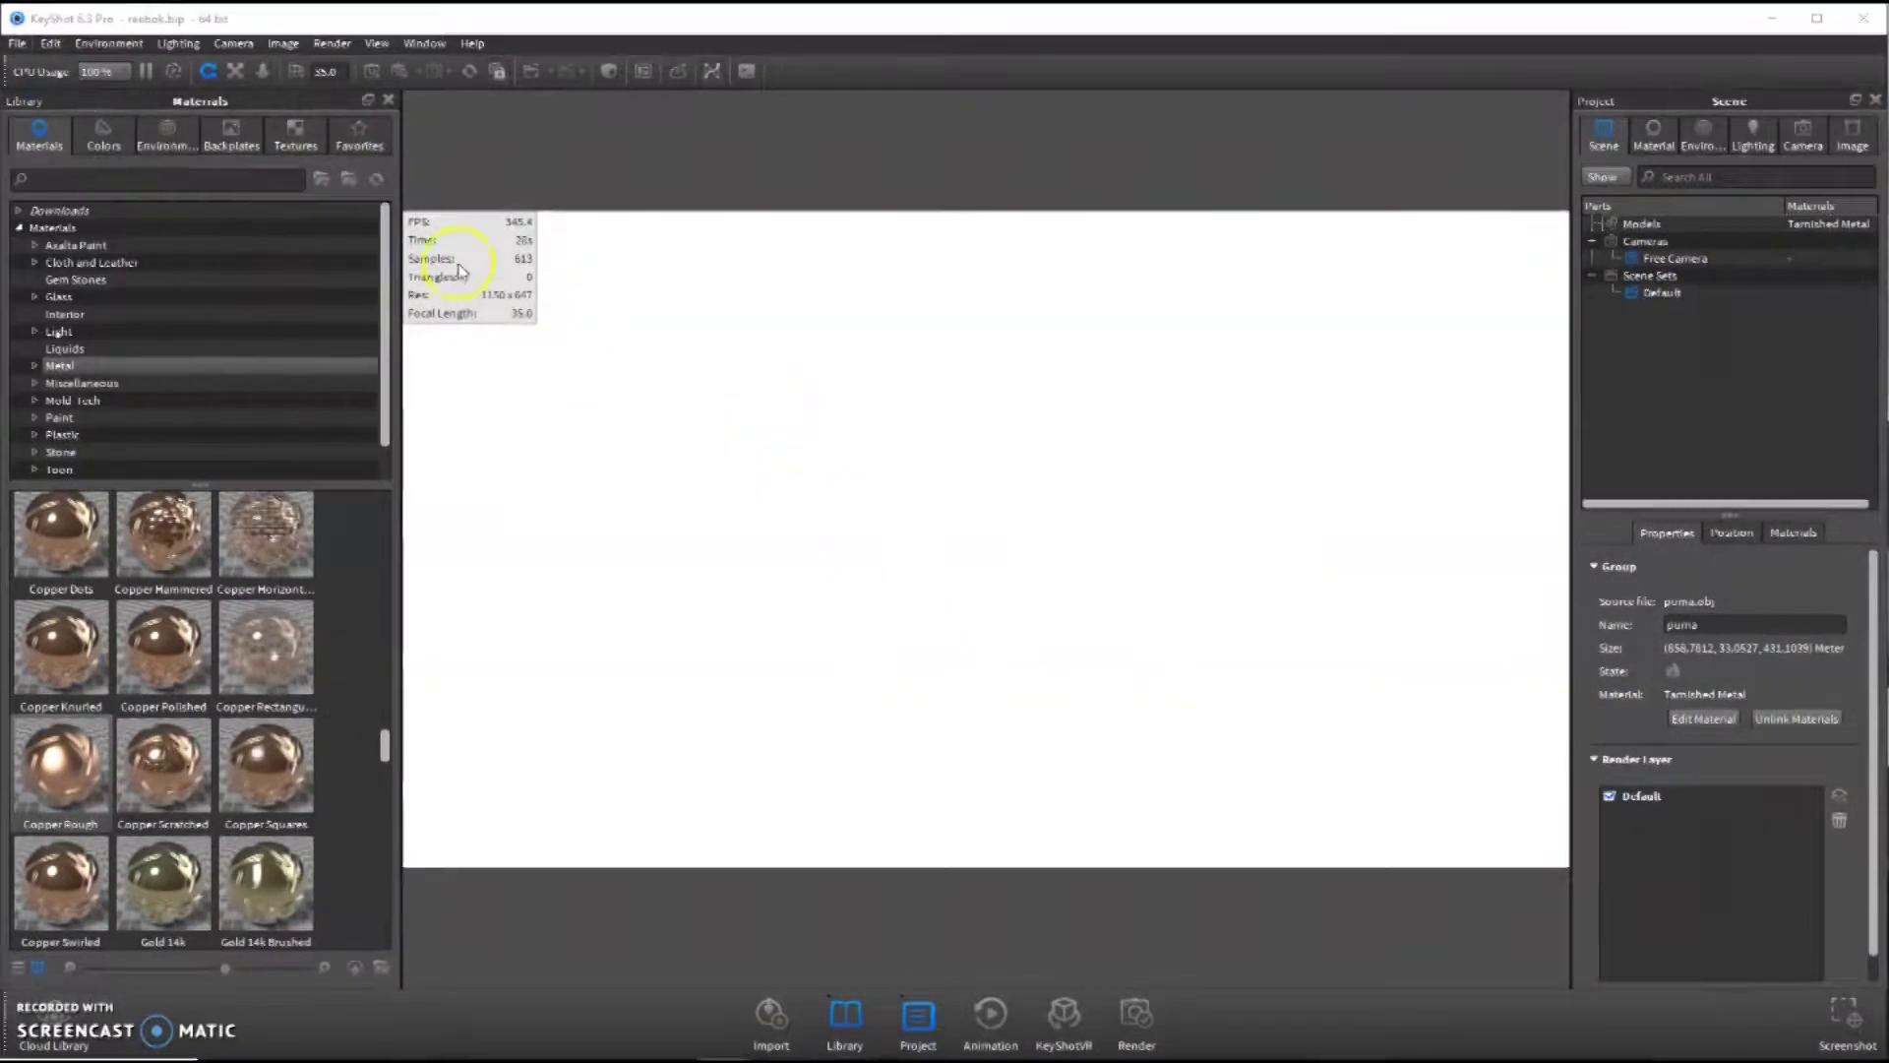
pyautogui.doubleClick(1095, 192)
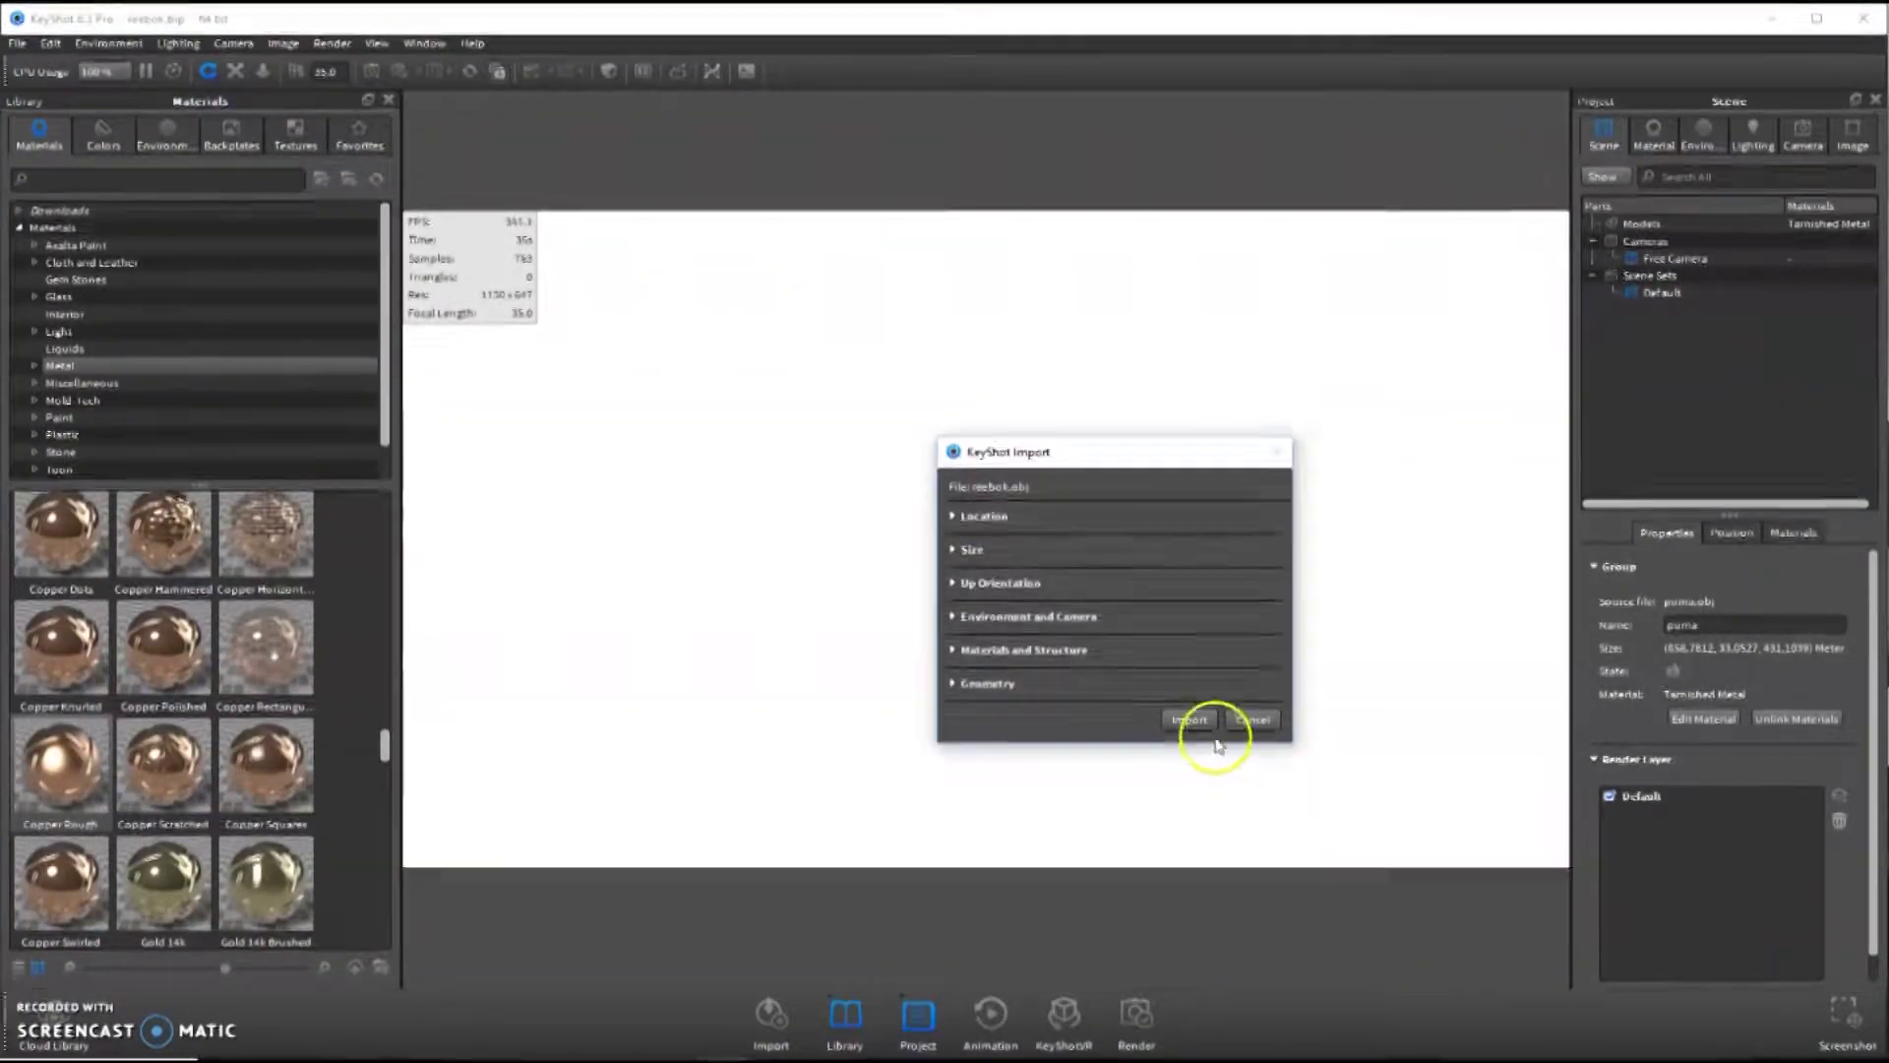
pyautogui.click(1192, 719)
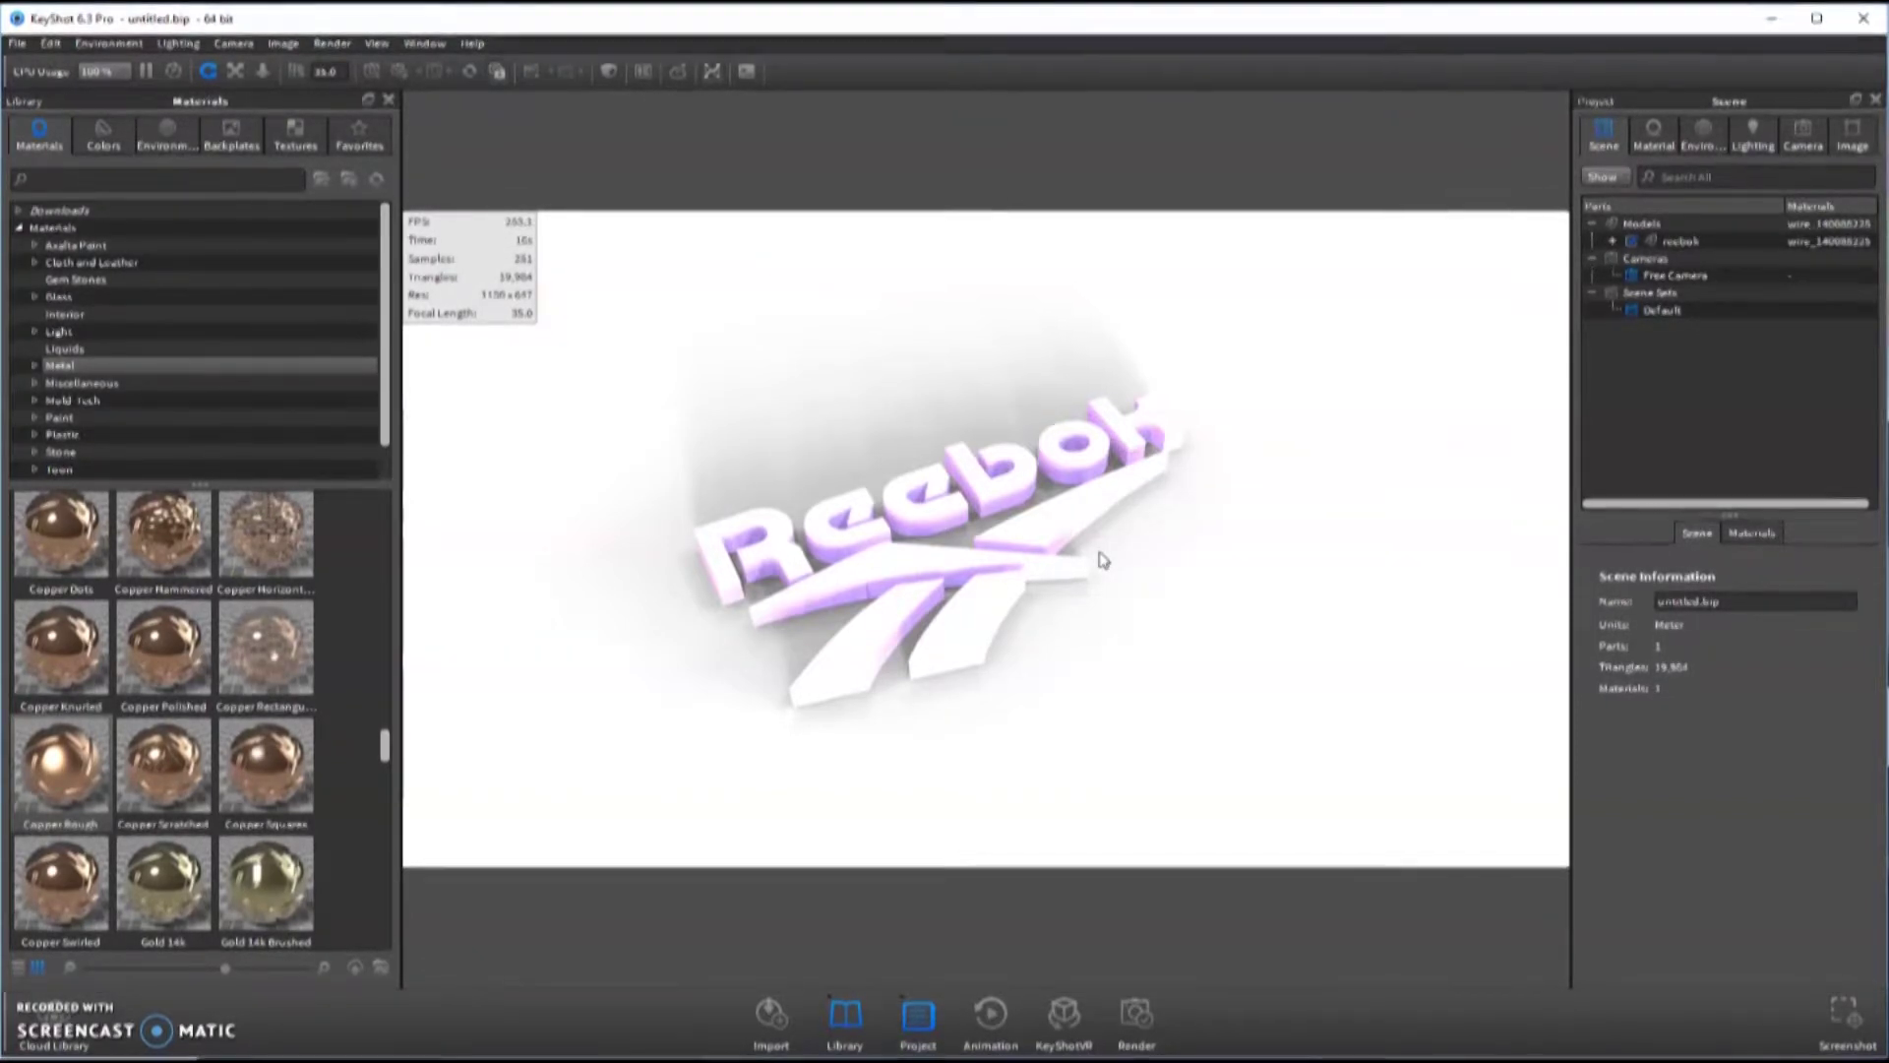
# - Try the Copper Squares material on the Reebok logo and replace it with Tarnished Metal
pyautogui.moveTo(400, 738); pyautogui.dragTo(630, 689)
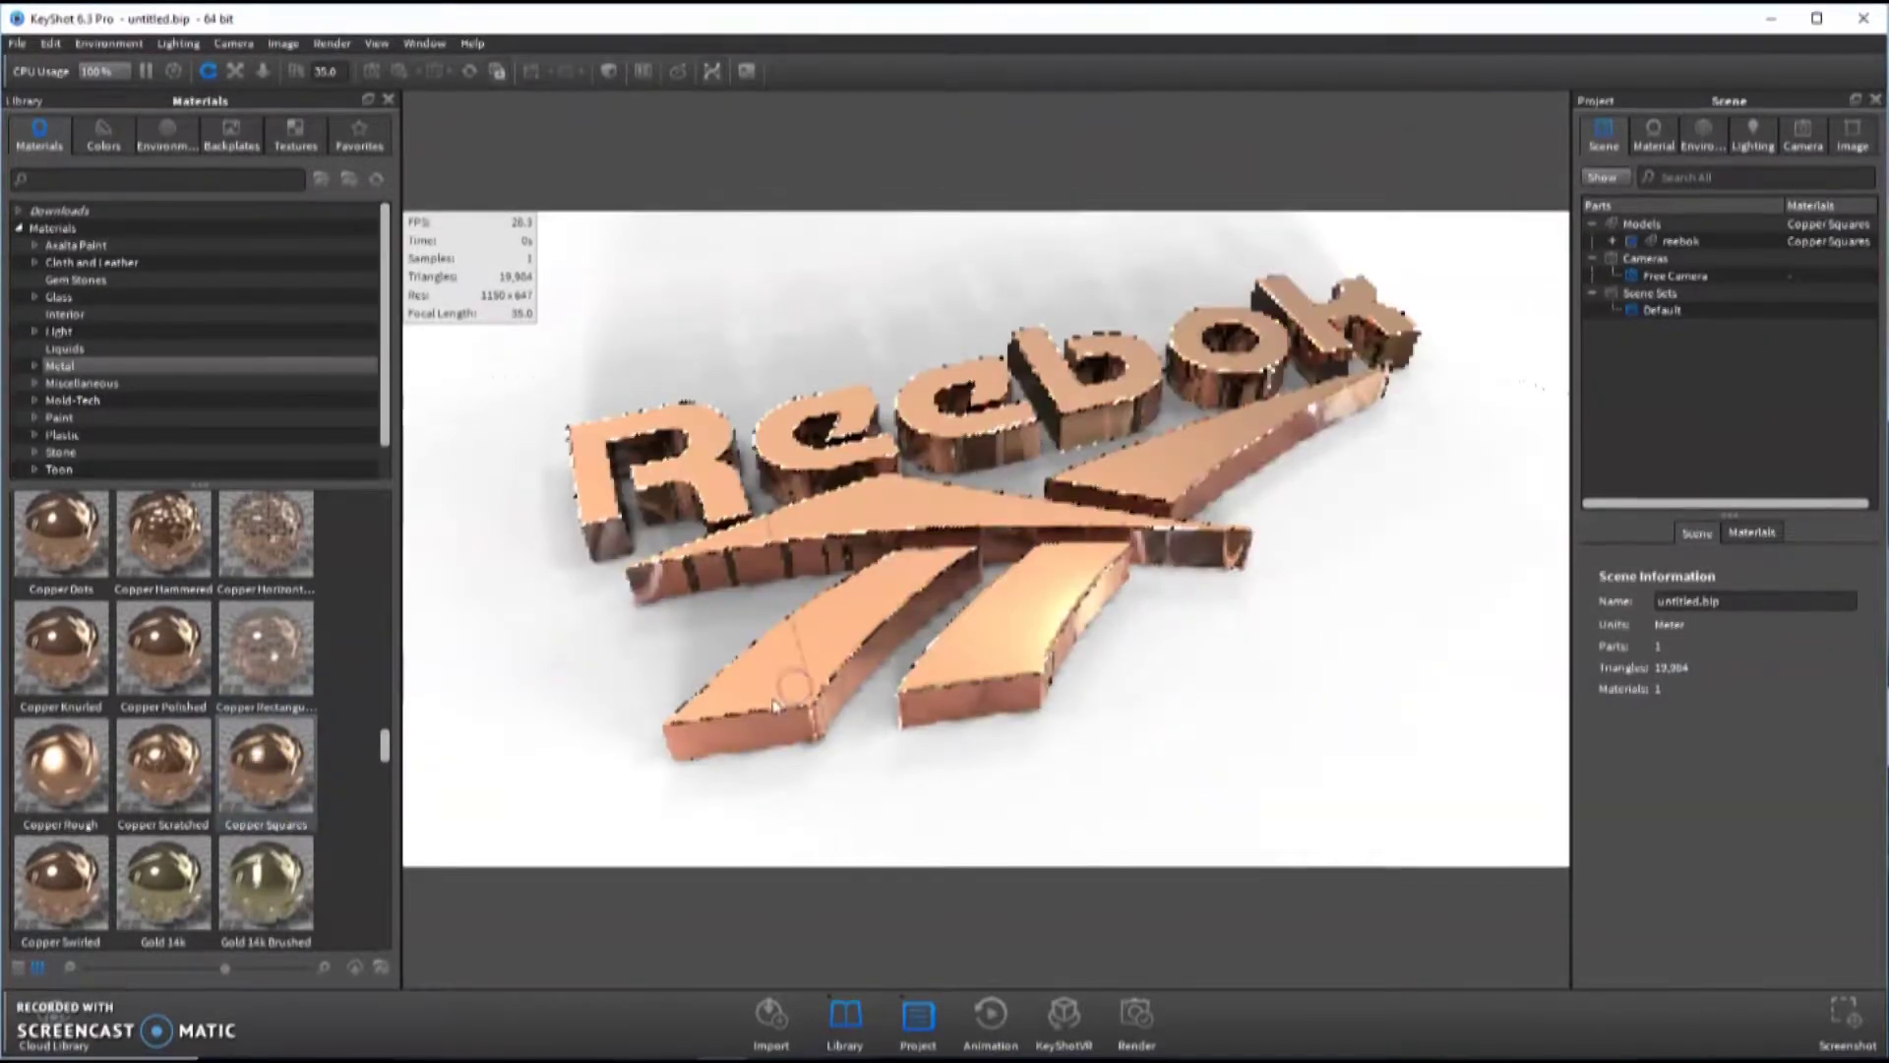
pyautogui.scroll(-10, 266, 772)
pyautogui.moveTo(266, 771); pyautogui.dragTo(850, 652)
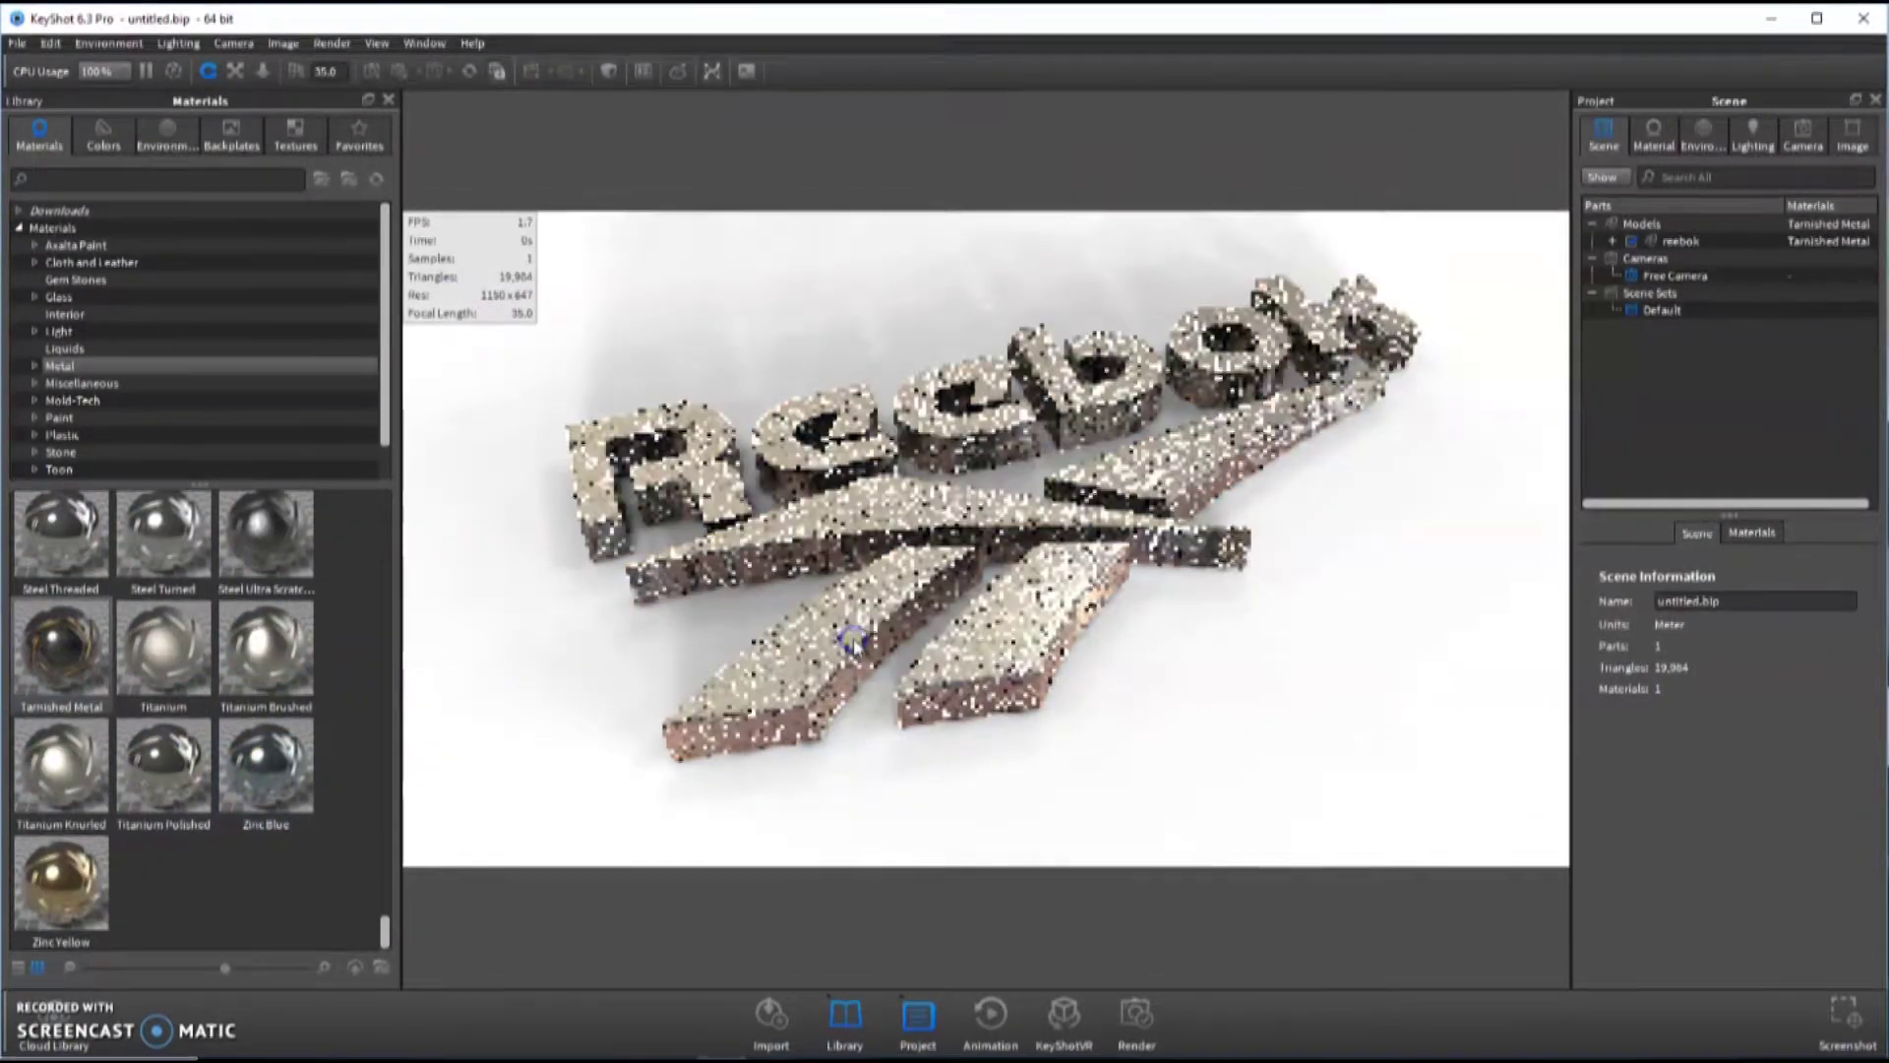
# - Check the Tarnished Metal material's textures and properties, and orbit the camera to a more frontal view of the Reebok logo
pyautogui.click(1653, 136)
pyautogui.click(1736, 310)
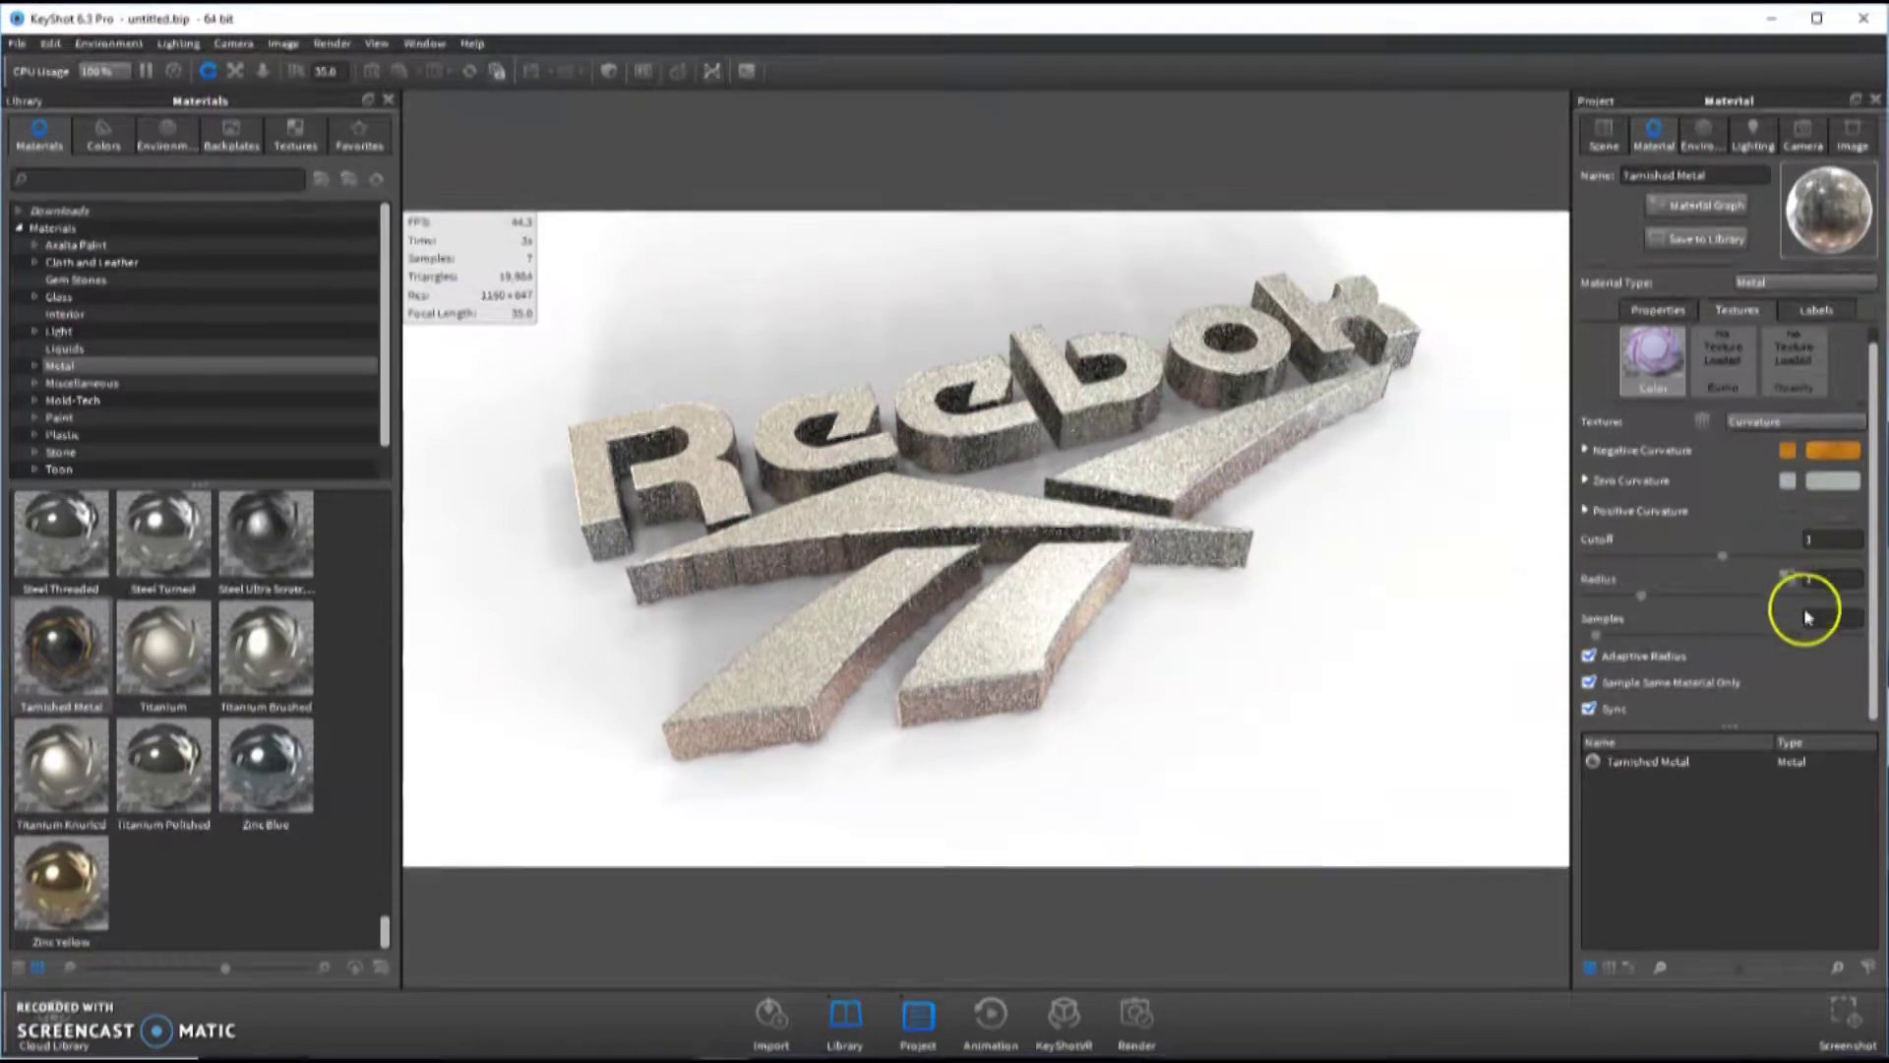
pyautogui.click(1659, 310)
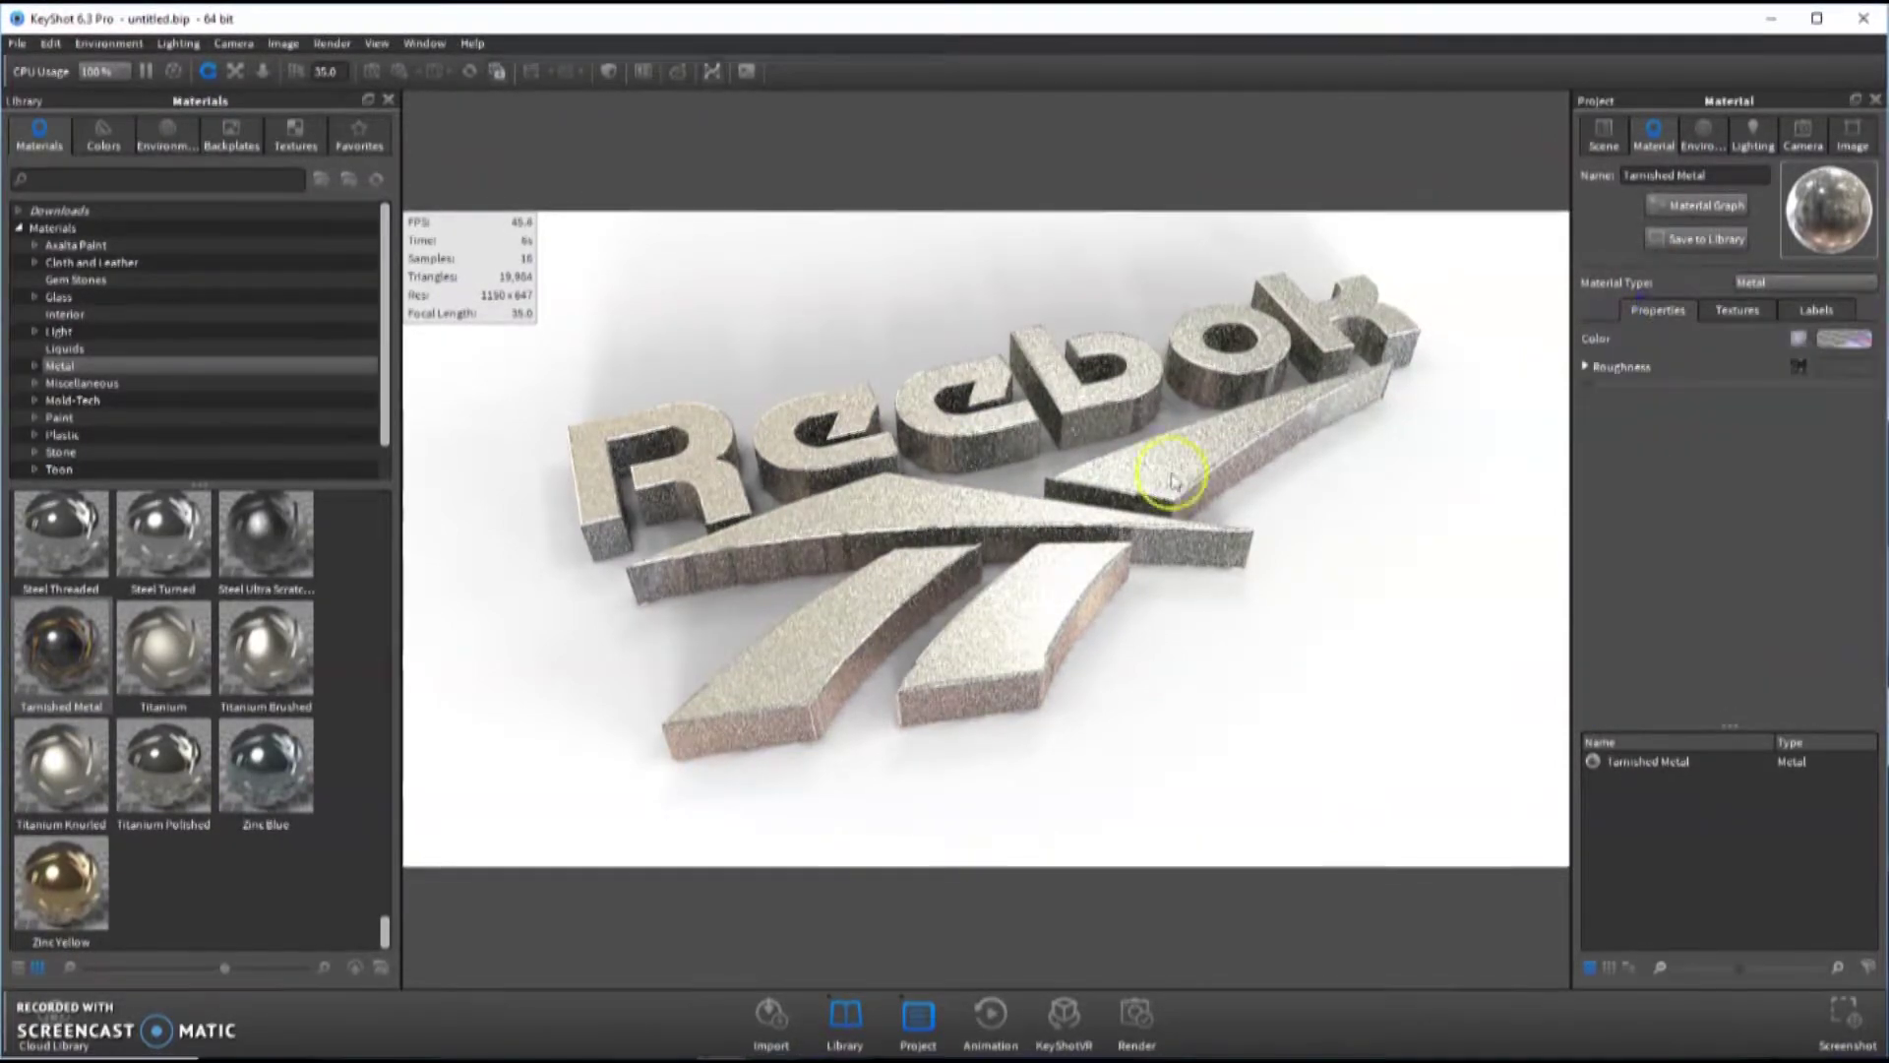
pyautogui.moveTo(1132, 610); pyautogui.dragTo(1312, 646)
pyautogui.moveTo(1366, 581); pyautogui.dragTo(1338, 688)
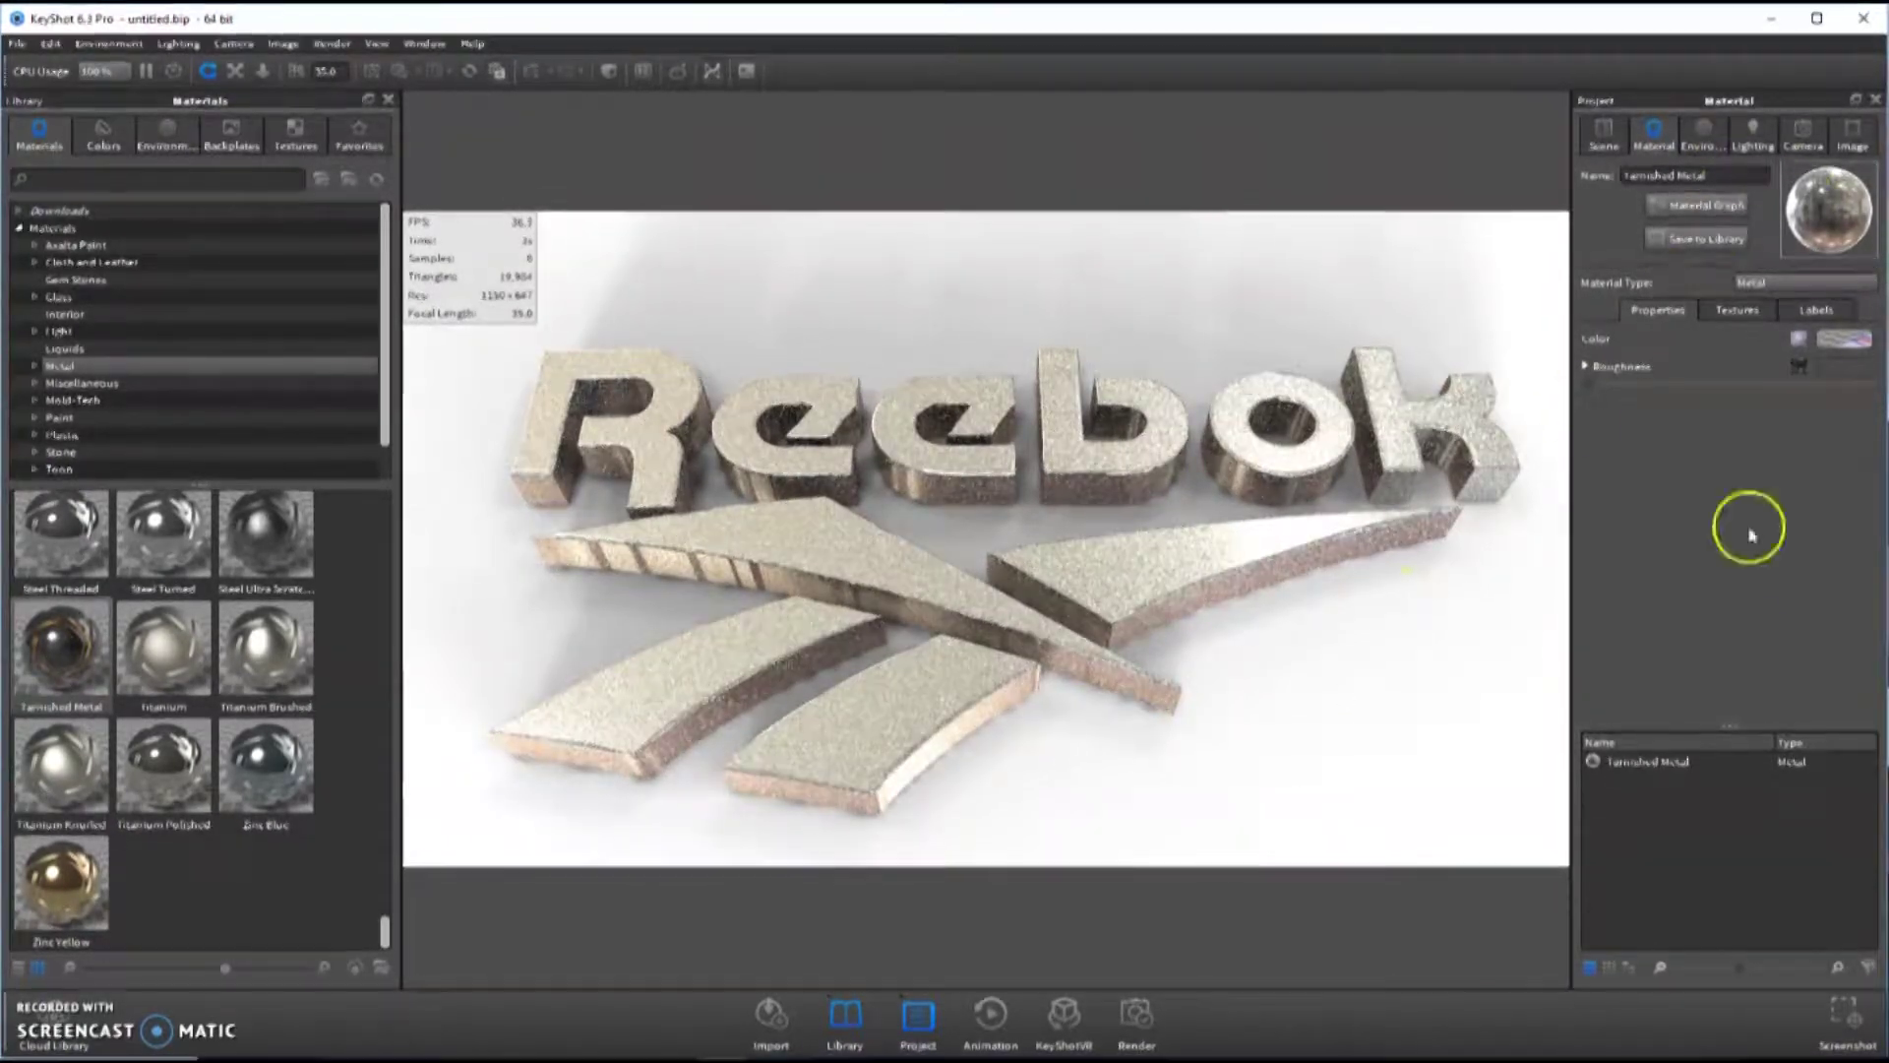
# - Open the render settings for the Reebok scene, set the resolution width to 4000 pixels and name the output reebok
pyautogui.click(1137, 1013)
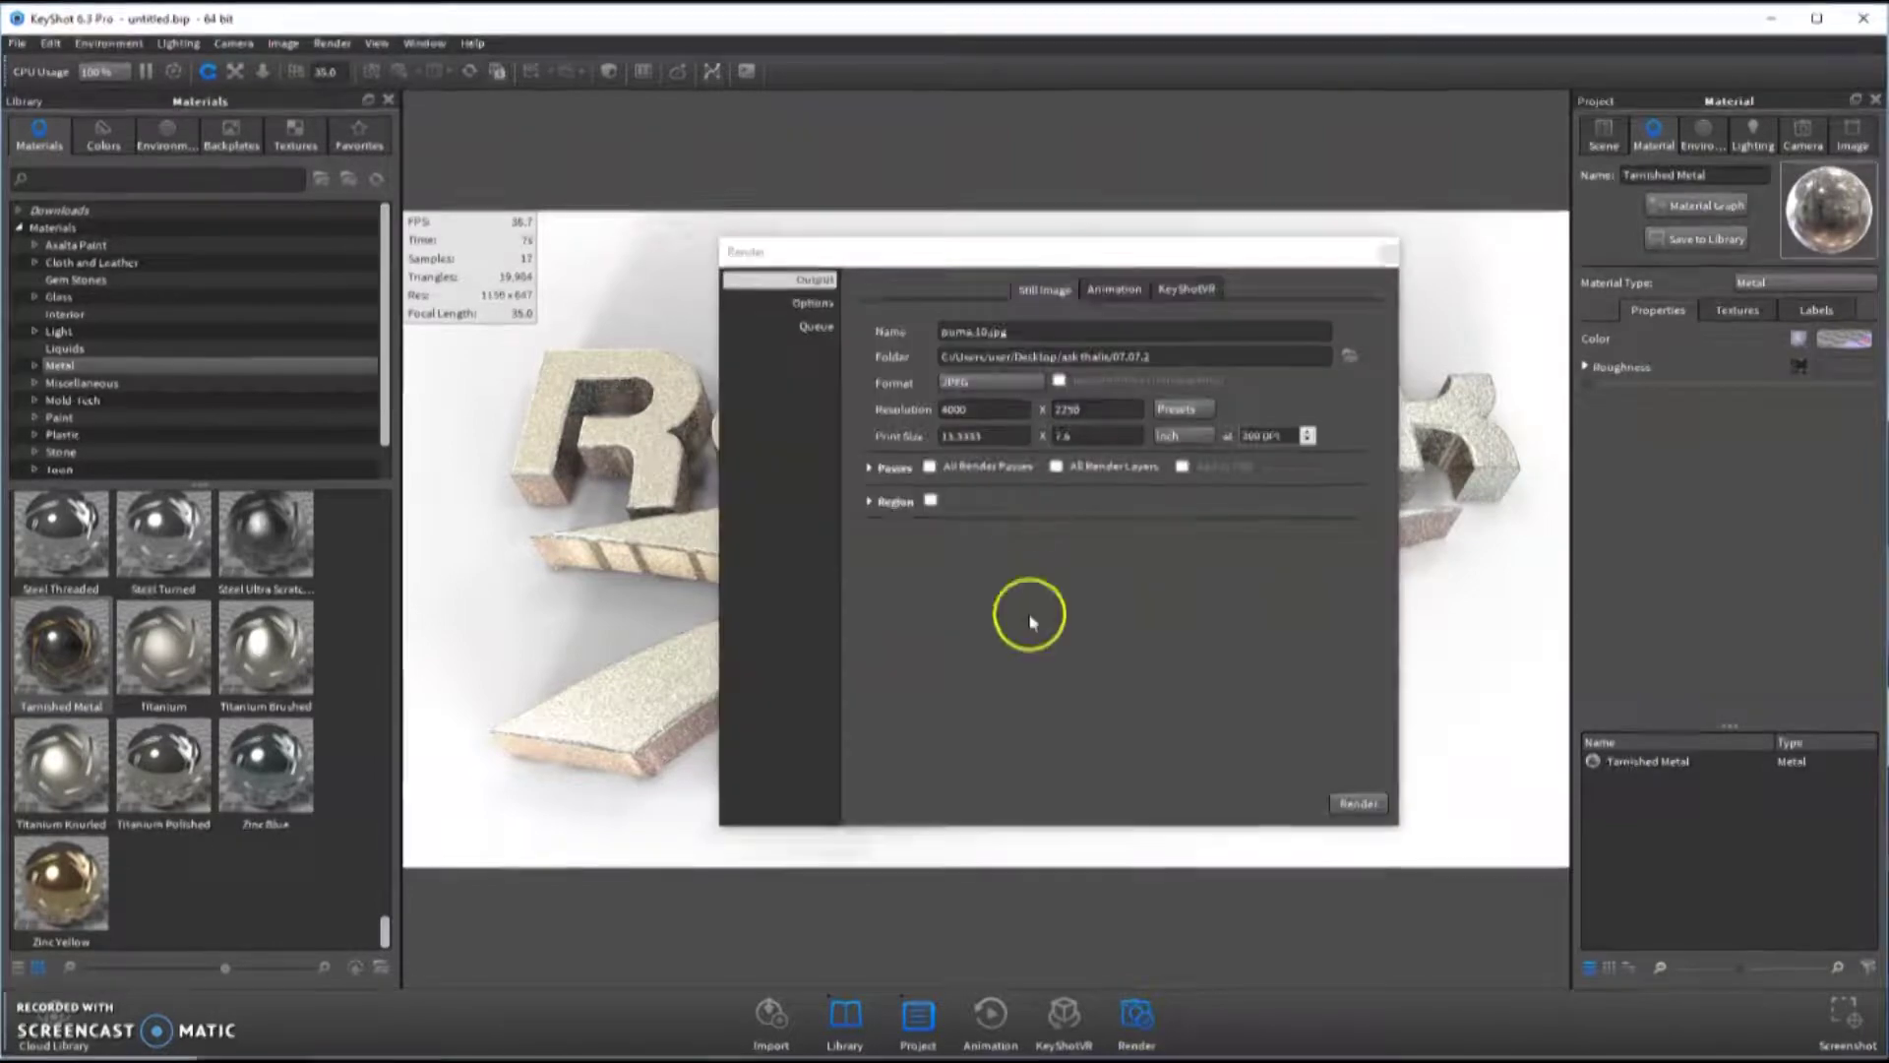
pyautogui.moveTo(991, 413); pyautogui.dragTo(820, 384)
pyautogui.write('3')
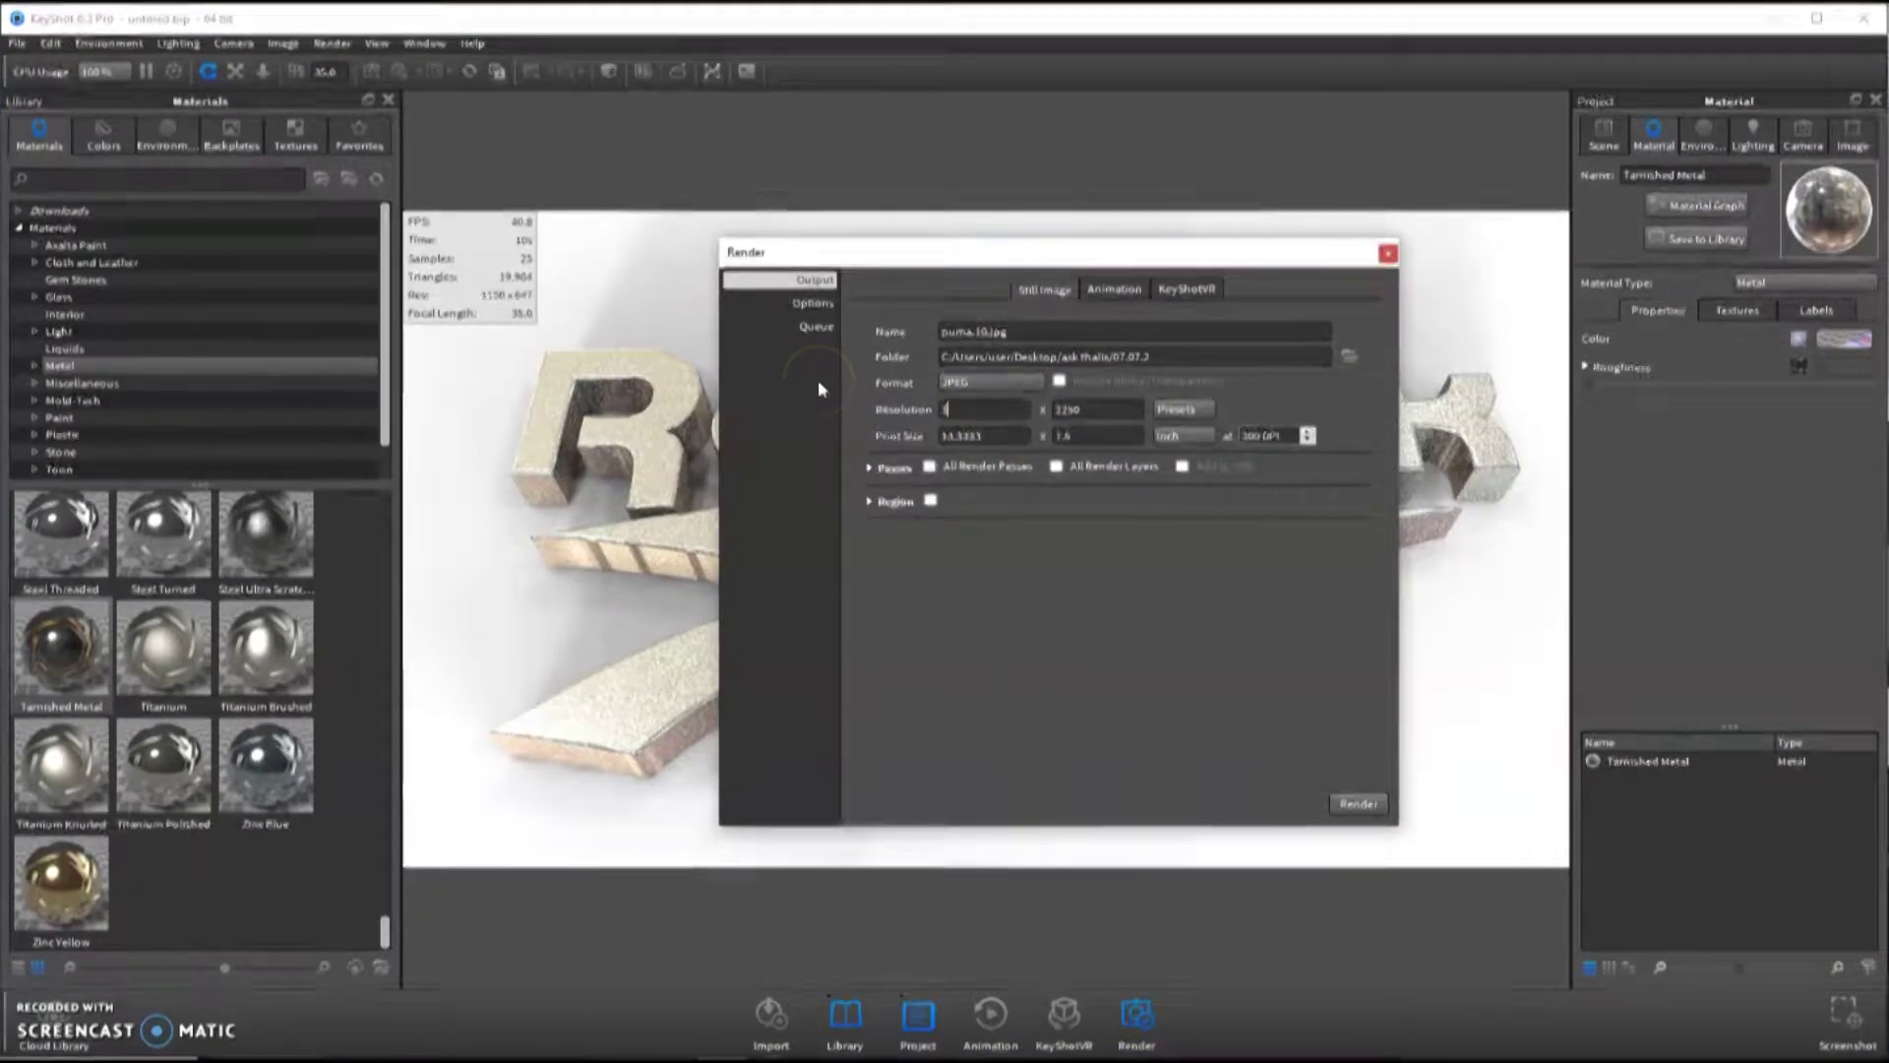
pyautogui.press('BackSpace')
pyautogui.write('4000')
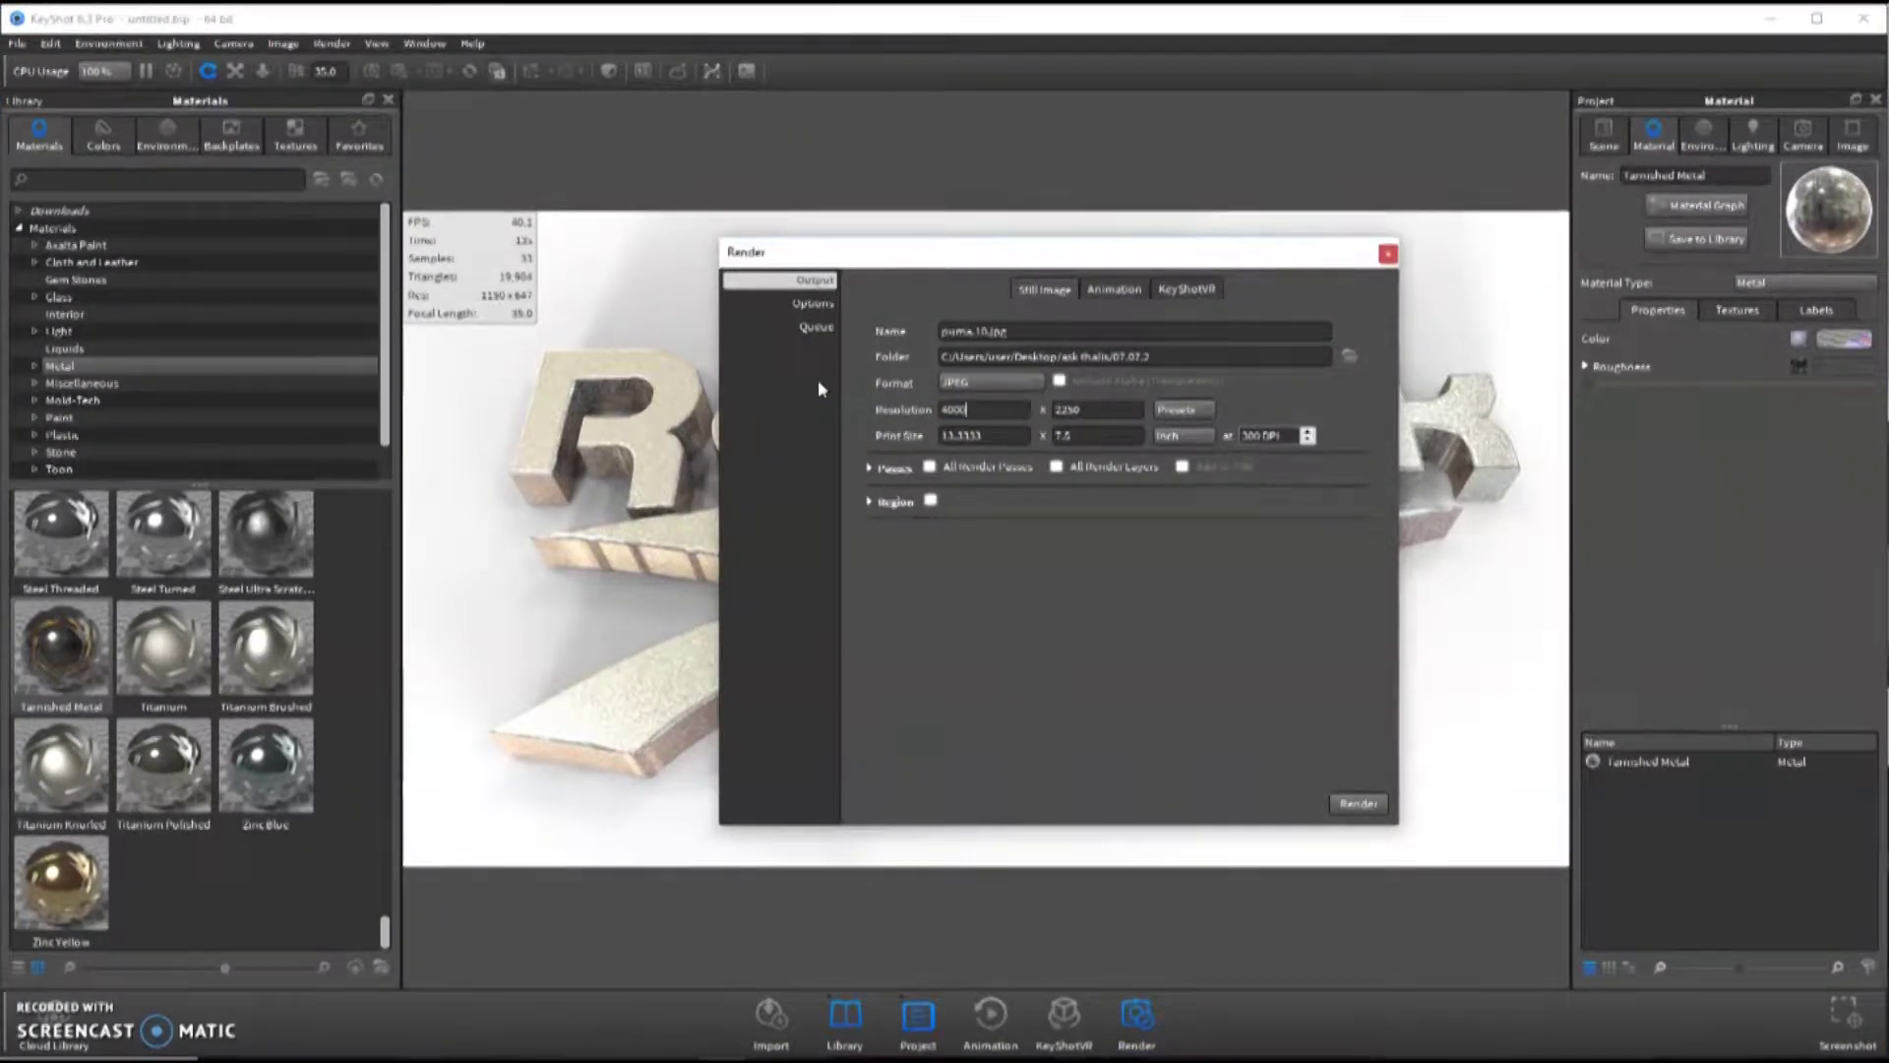
pyautogui.moveTo(1054, 330); pyautogui.dragTo(689, 337)
pyautogui.write('ree')
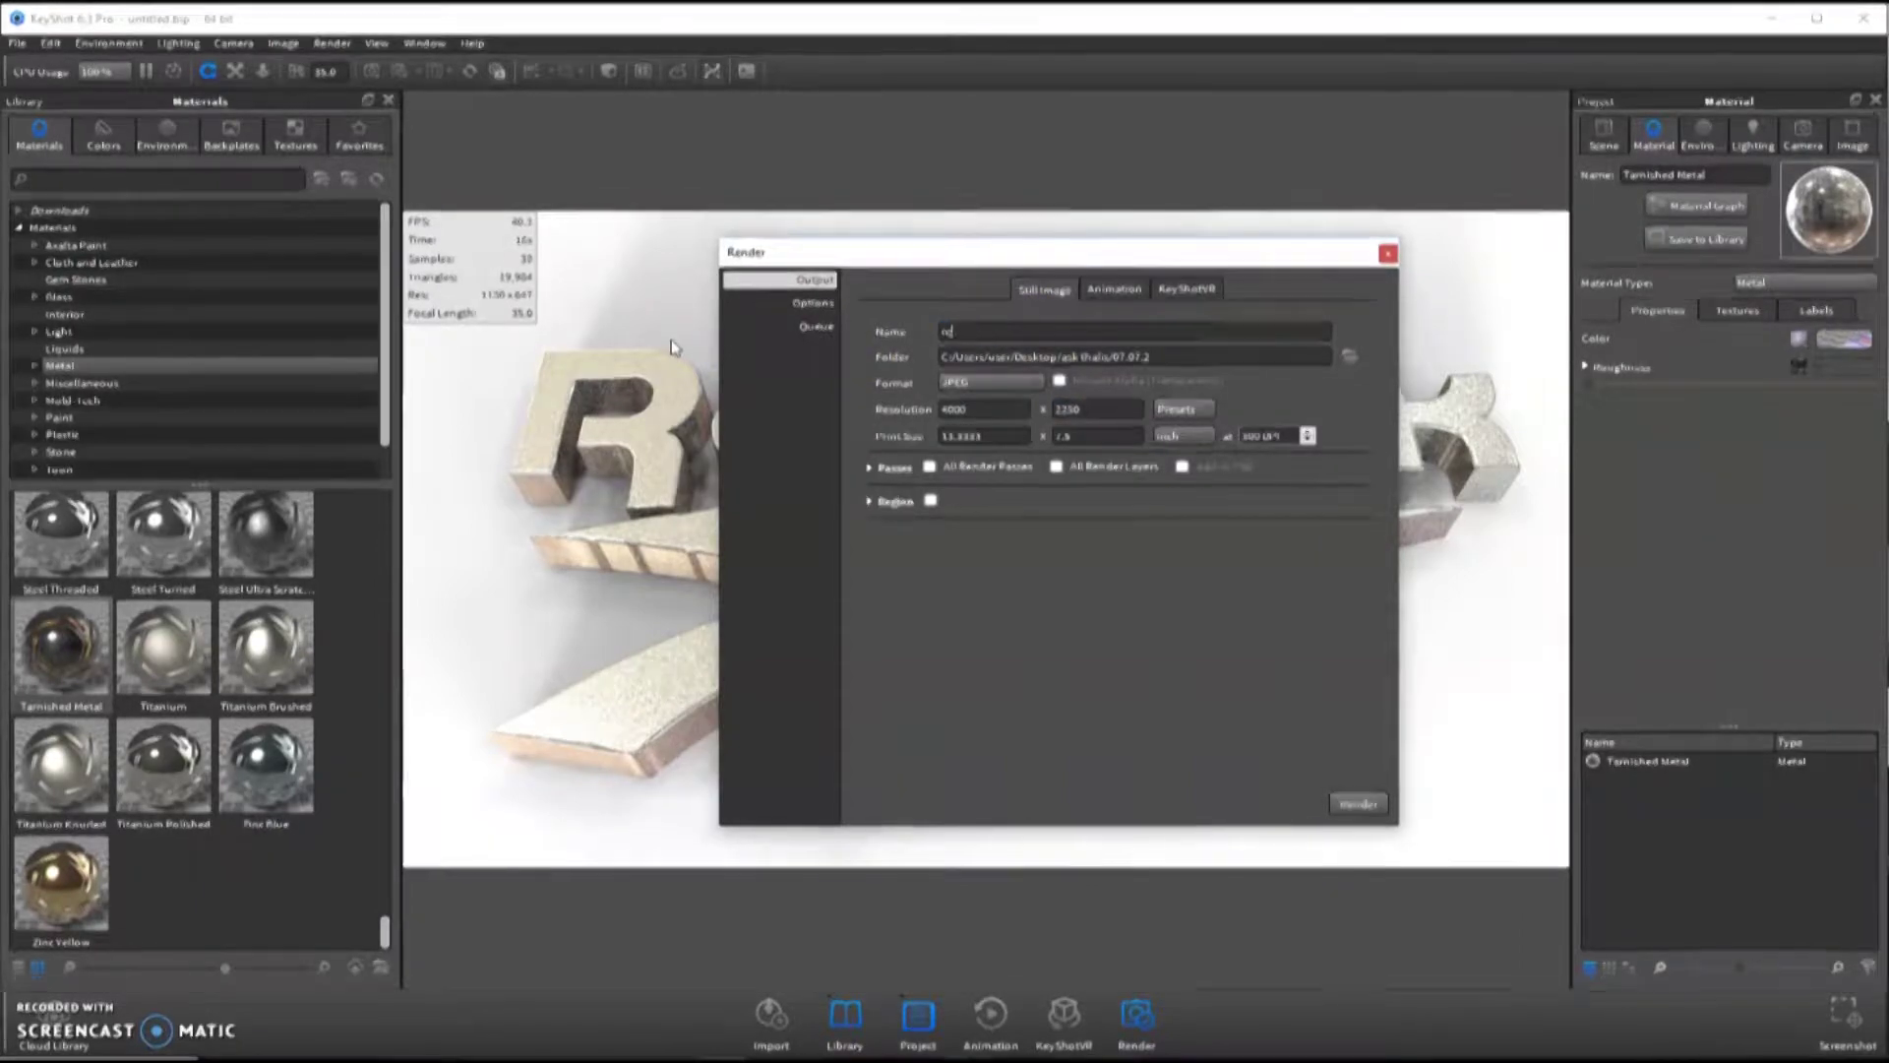
pyautogui.write('bok')
pyautogui.press('Tab')
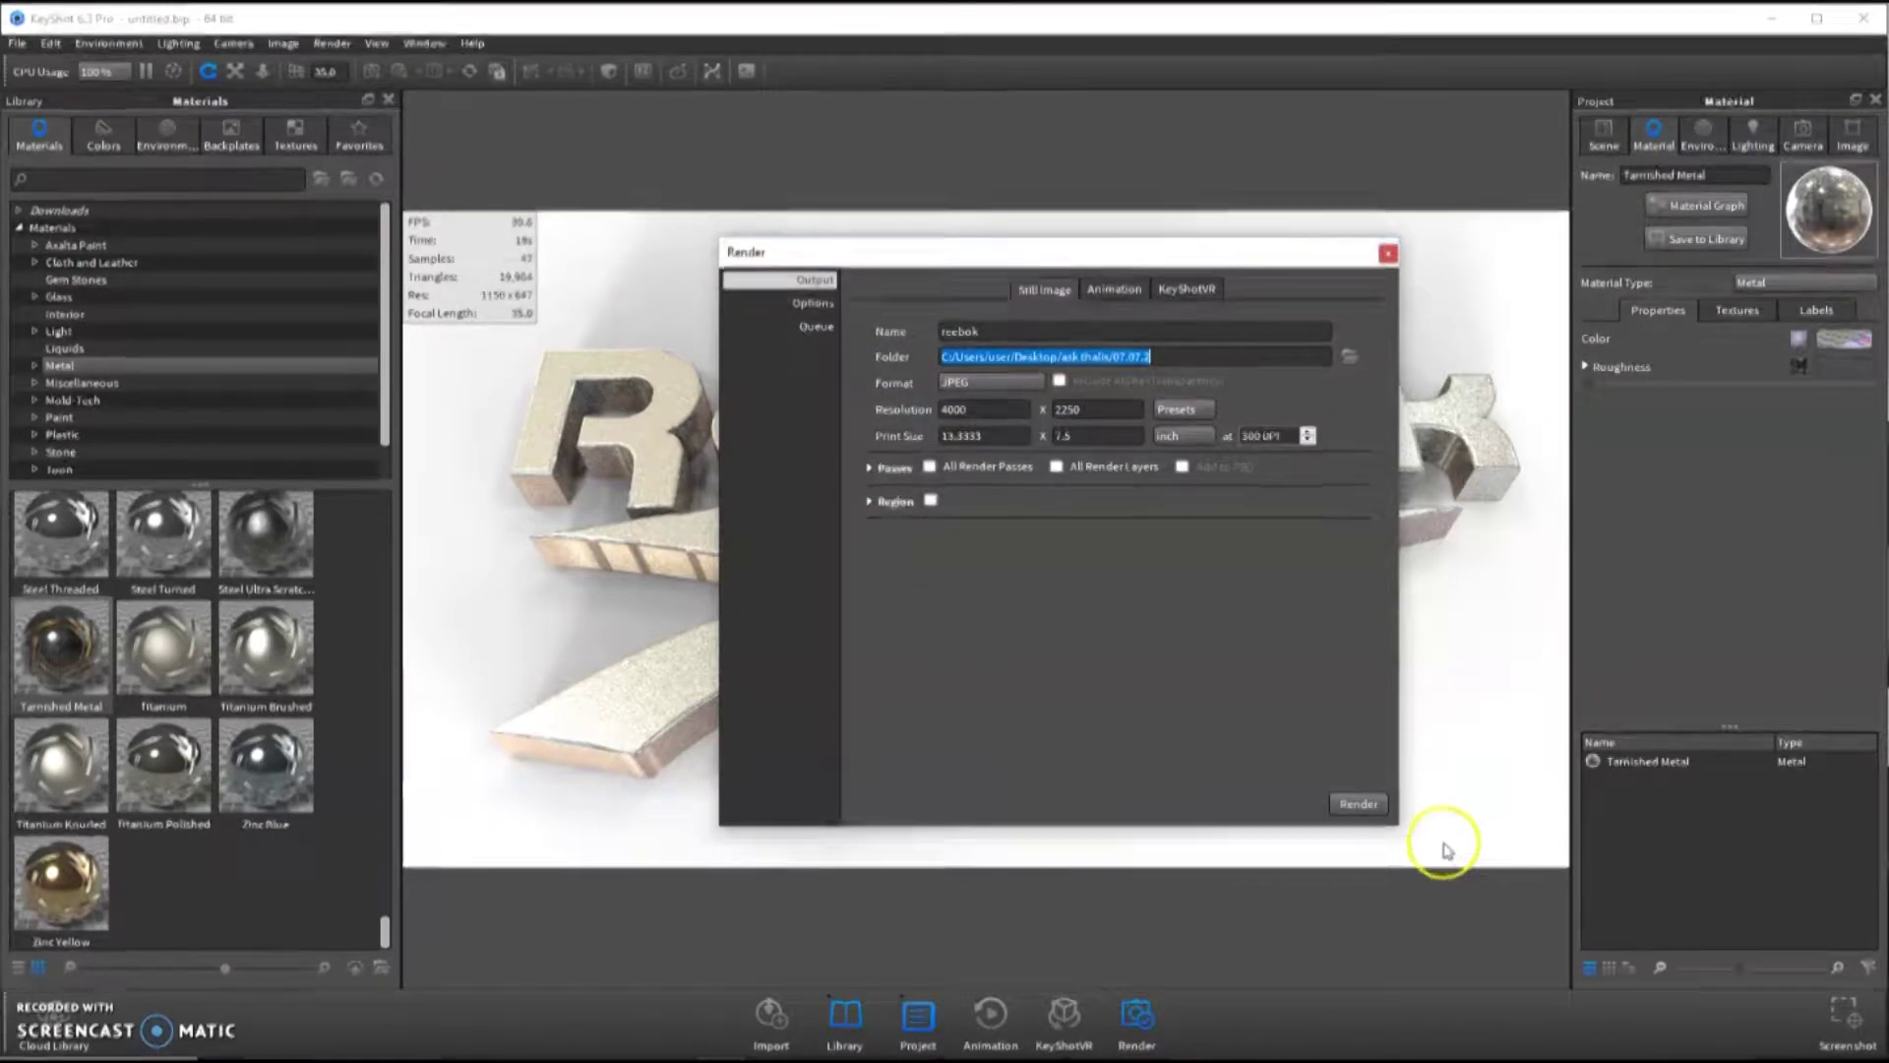
# - Render the Reebok still image, accept the finished render and close the render settings
pyautogui.click(1328, 804)
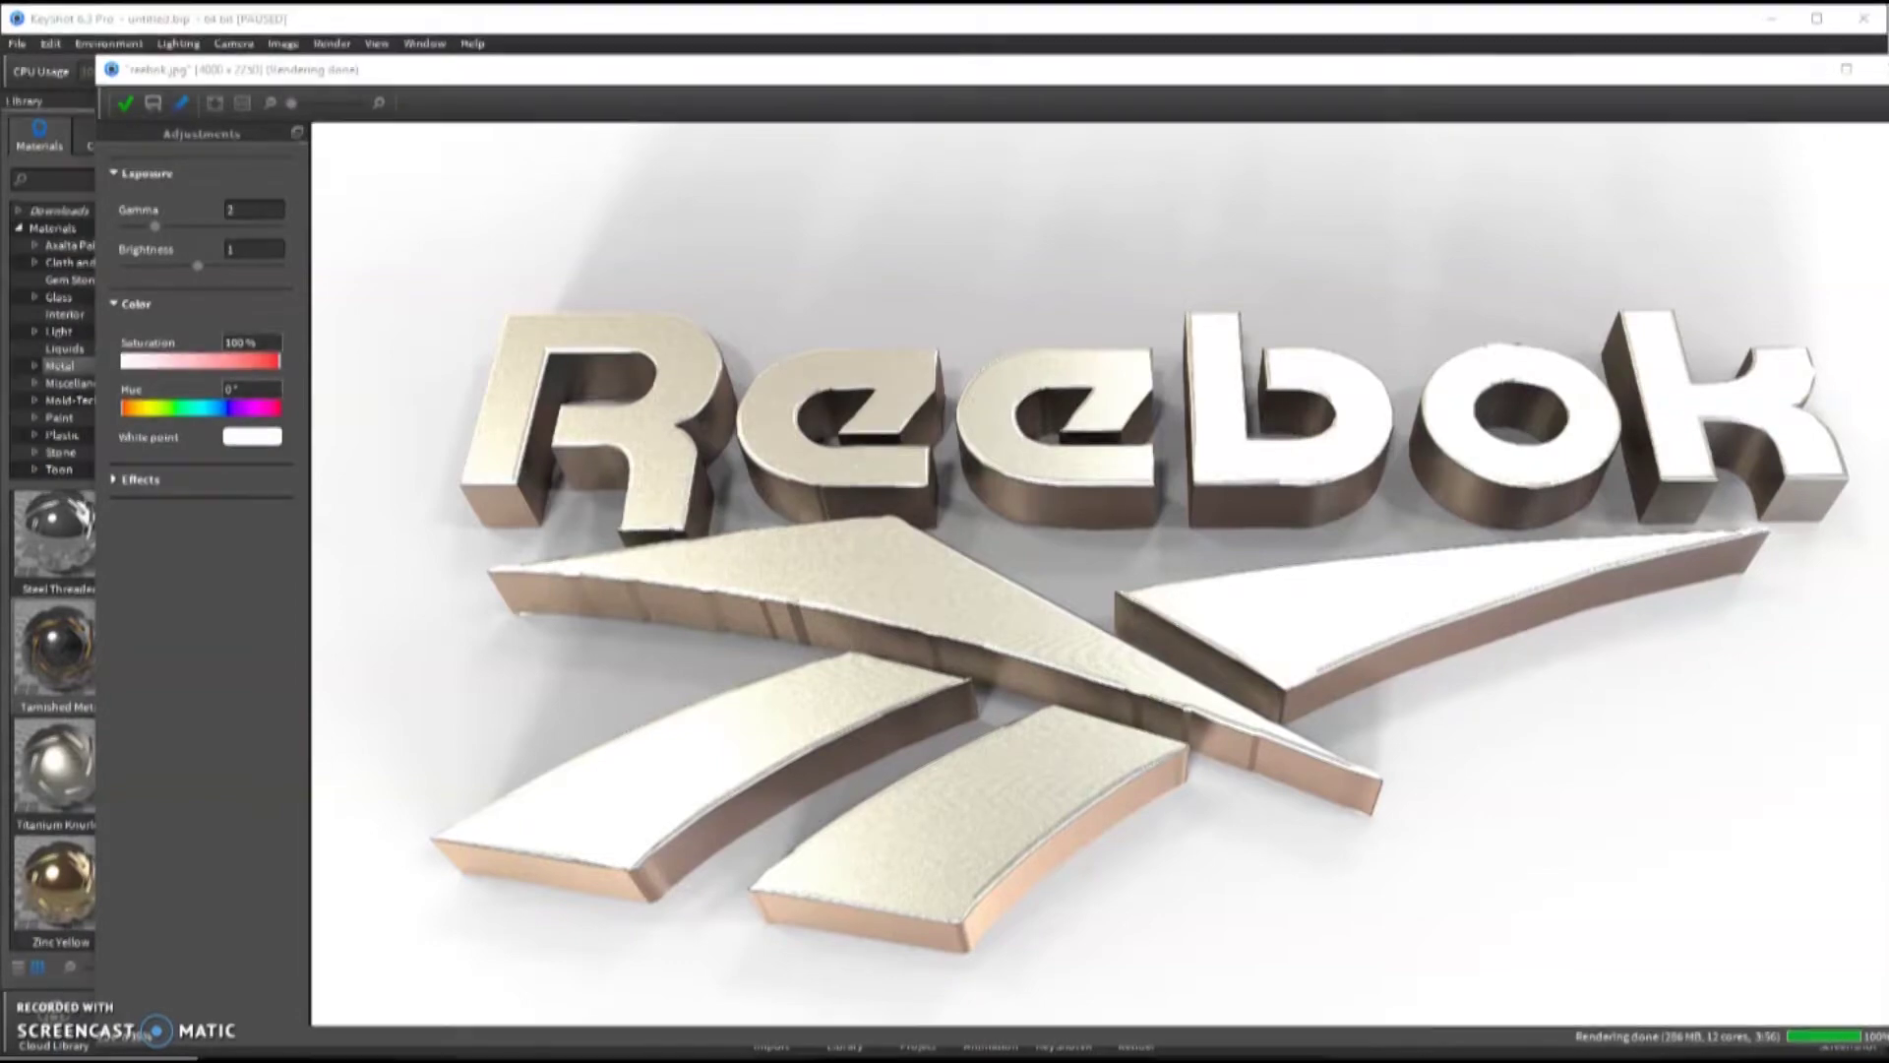
pyautogui.click(126, 104)
pyautogui.click(1405, 248)
# - Save the scene over the existing reebok.bip file and save a copy of it as nike
pyautogui.hotkey('ctrl', 's')
pyautogui.doubleClick(551, 218)
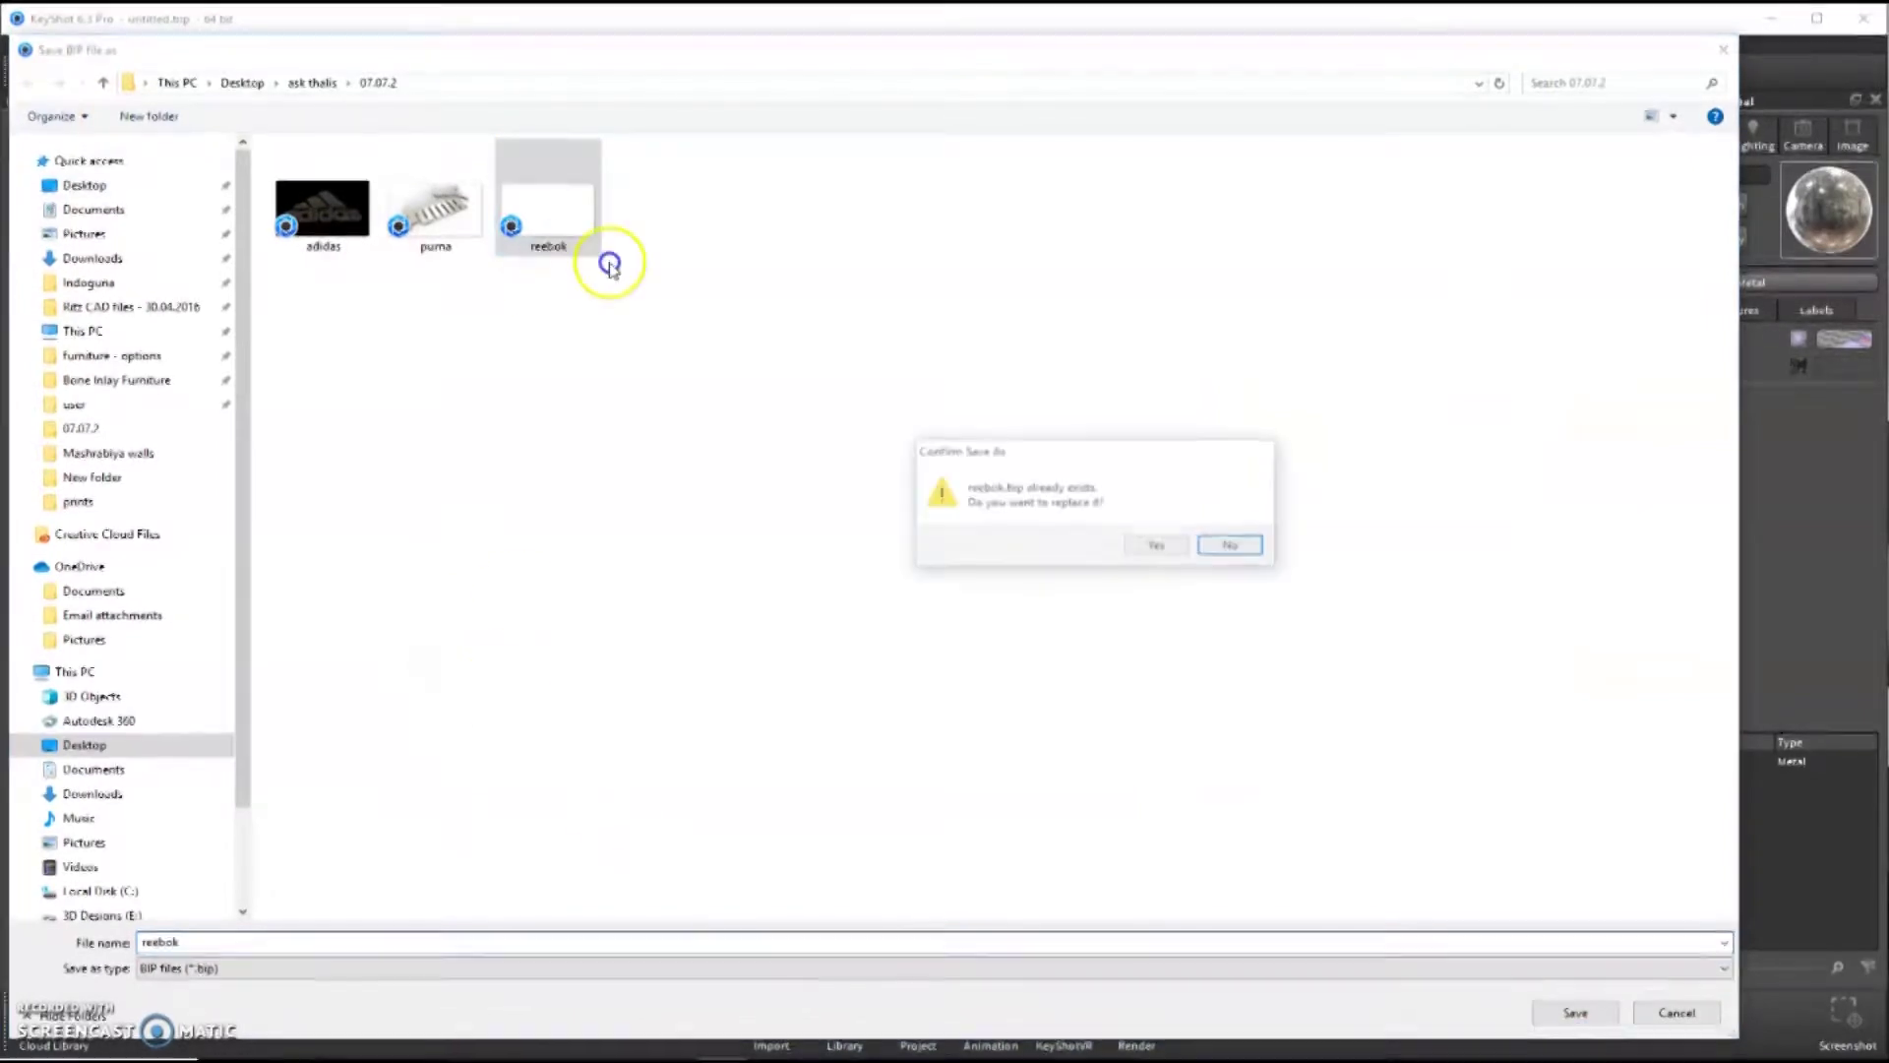
pyautogui.click(1154, 544)
pyautogui.click(17, 43)
pyautogui.click(41, 194)
pyautogui.write('nike')
pyautogui.press('Return')
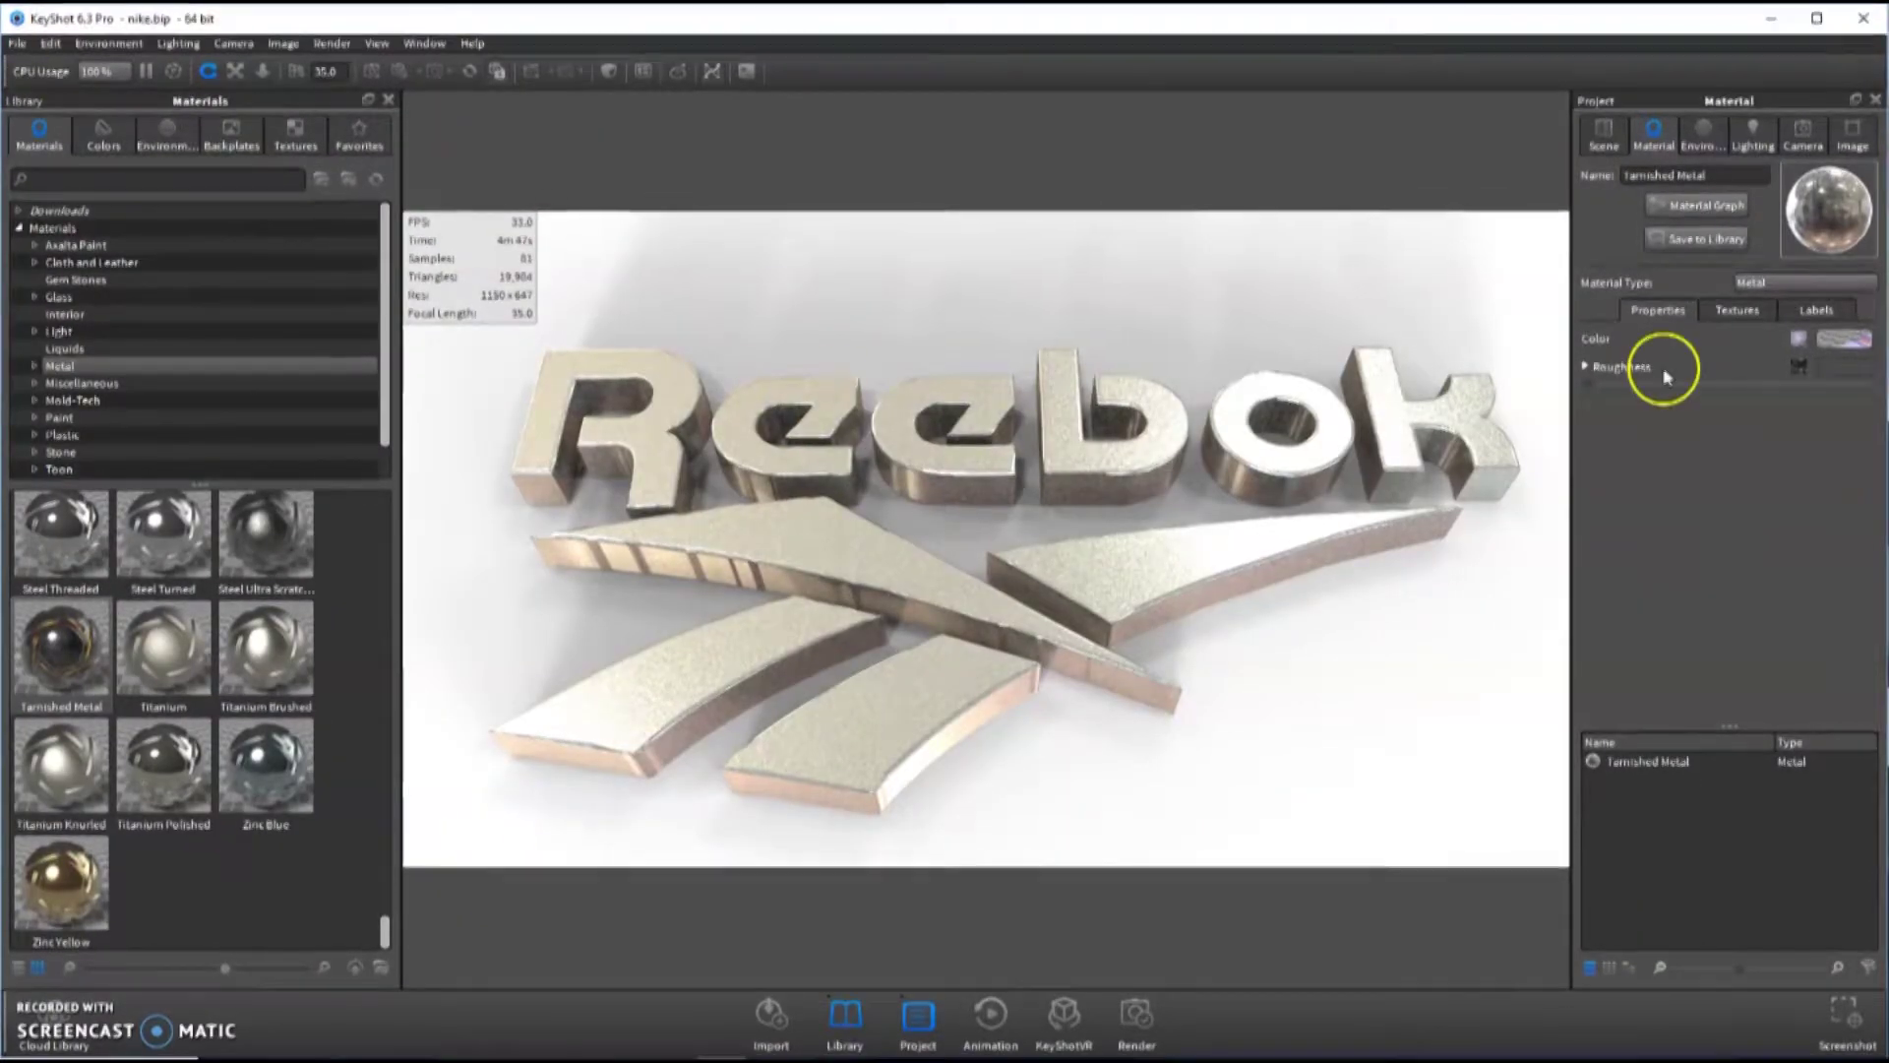
# - Import the nike.obj model into the scene with the Add to Scene option
pyautogui.click(1604, 135)
pyautogui.click(17, 43)
pyautogui.click(37, 88)
pyautogui.doubleClick(757, 196)
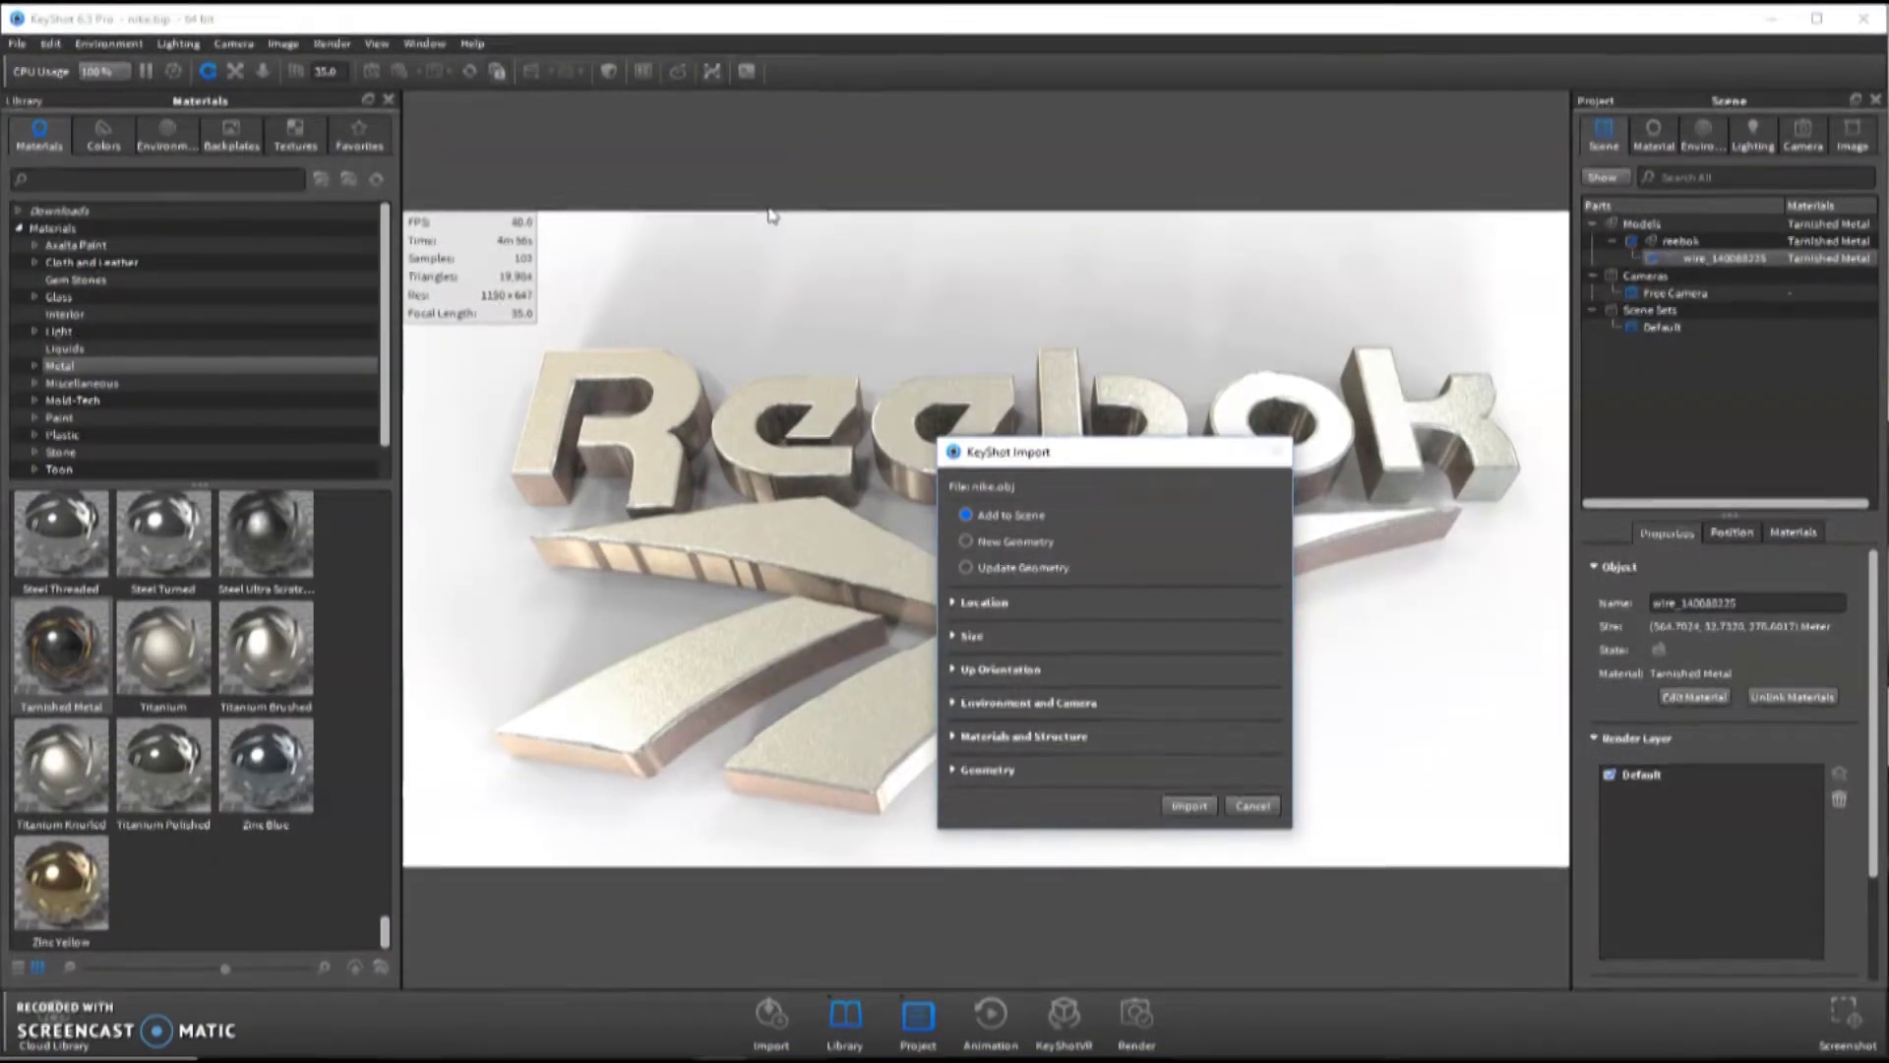
pyautogui.click(1193, 807)
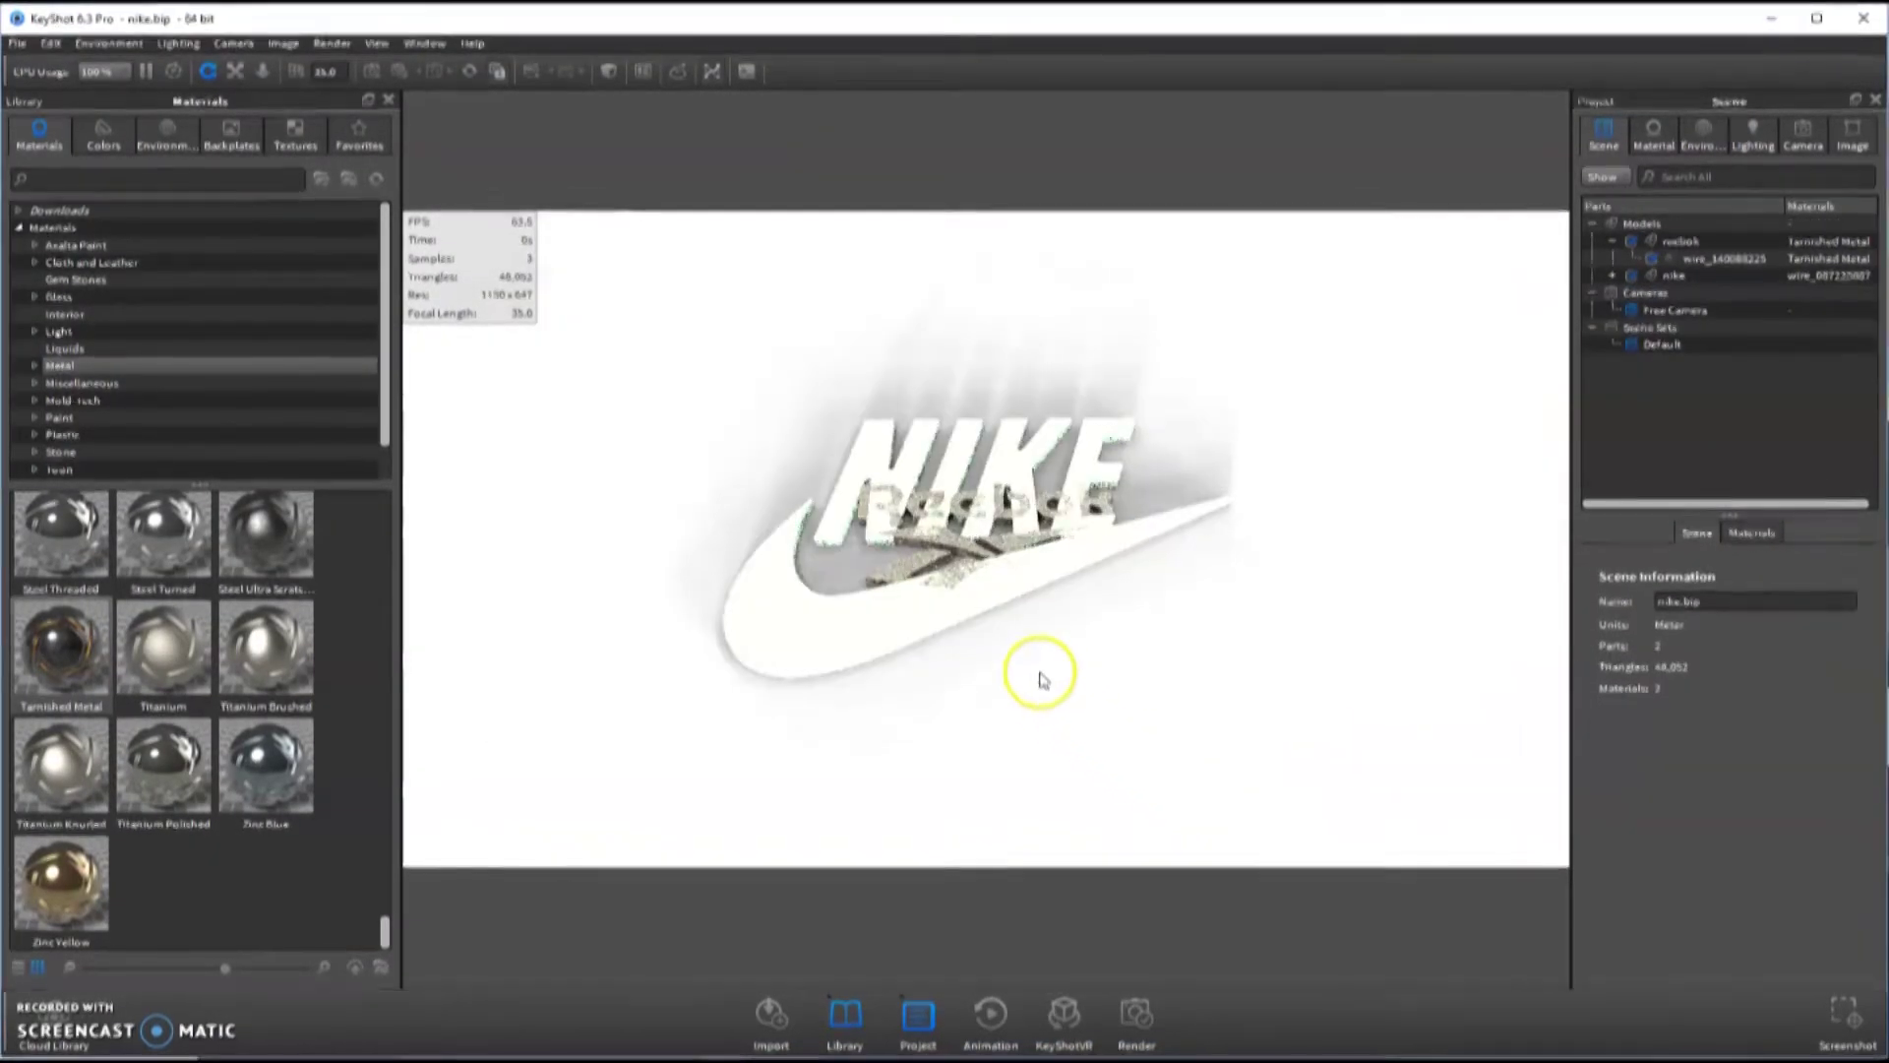
# - Apply the scene's Tarnished Metal material to the Nike logo
pyautogui.moveTo(961, 577); pyautogui.dragTo(1193, 552)
pyautogui.click(1654, 138)
pyautogui.moveTo(1638, 760); pyautogui.dragTo(1250, 649)
# - Delete the reebok model from the scene so that only the nike model is kept
pyautogui.click(1604, 138)
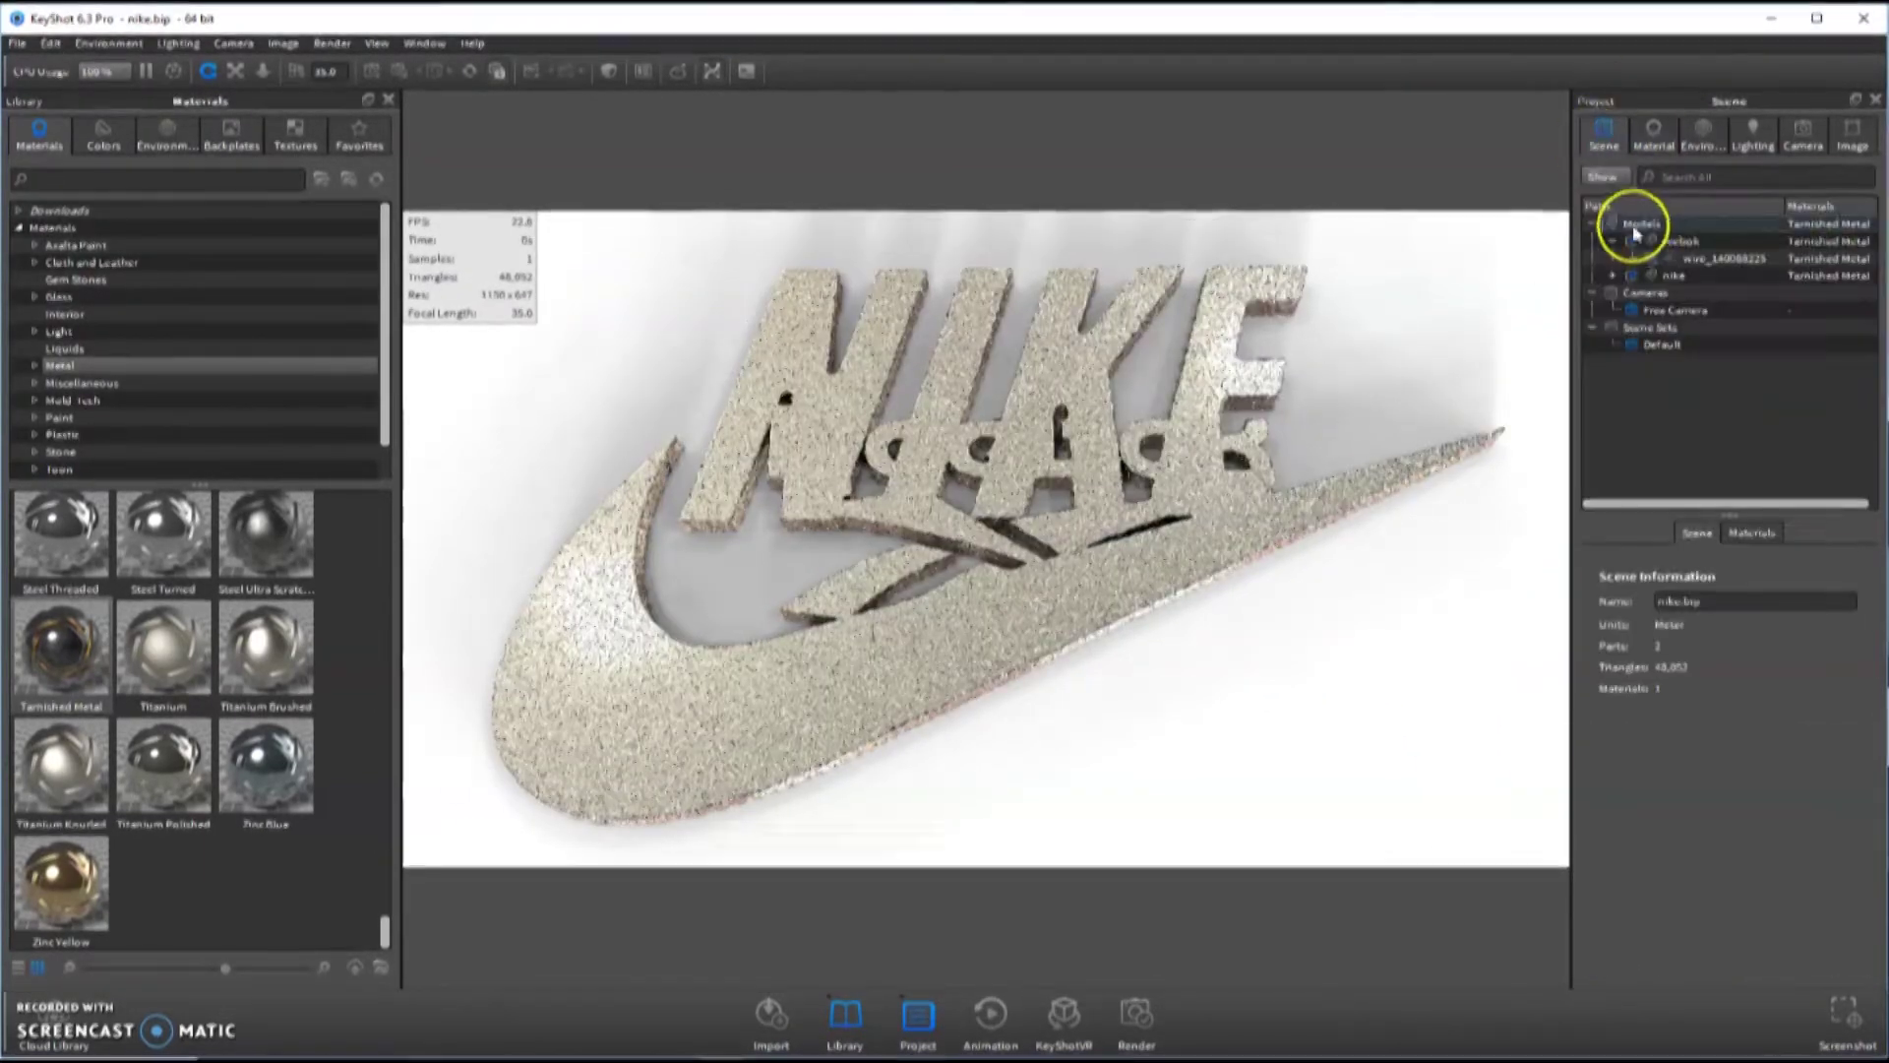
pyautogui.rightClick(1700, 243)
pyautogui.click(1748, 631)
pyautogui.click(1165, 549)
# - Orbit the camera slightly around the Nike logo and set the environment rotation to 278 degrees
pyautogui.moveTo(1116, 611); pyautogui.dragTo(1181, 618)
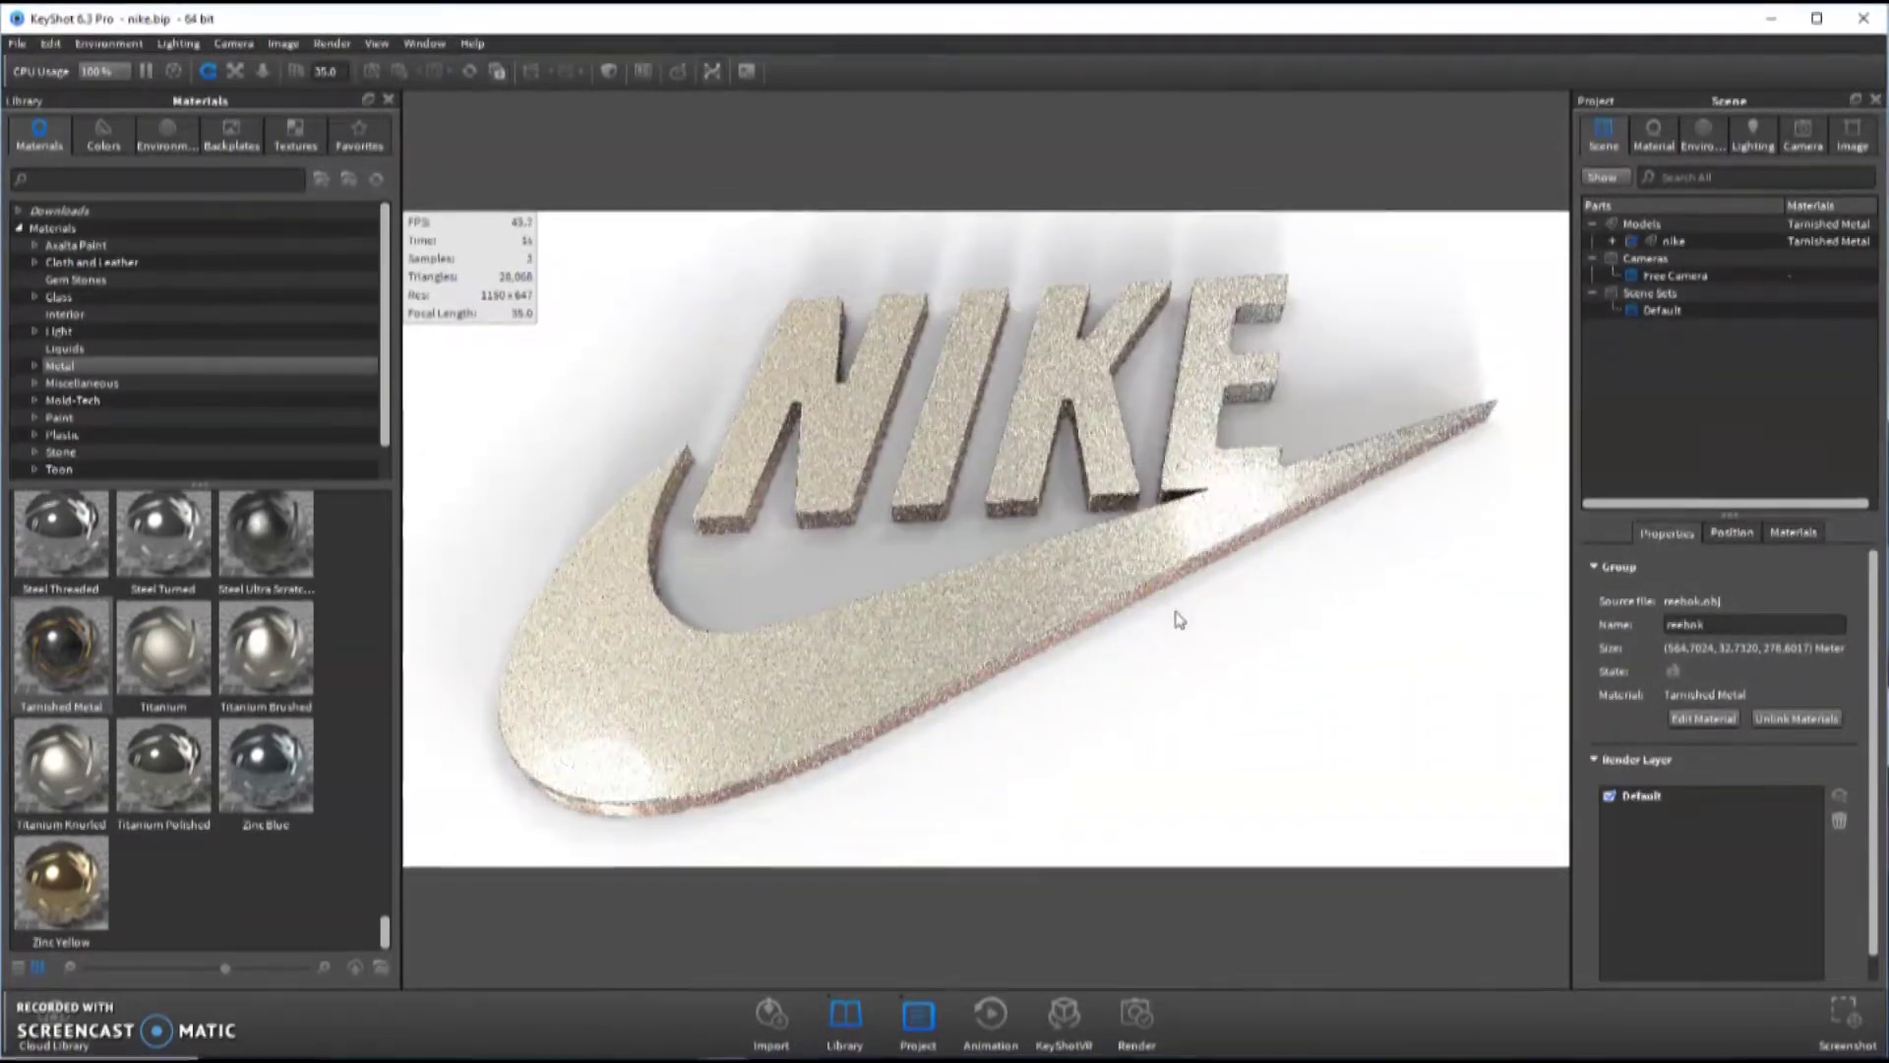
pyautogui.click(1705, 137)
pyautogui.moveTo(1721, 568); pyautogui.dragTo(1681, 579)
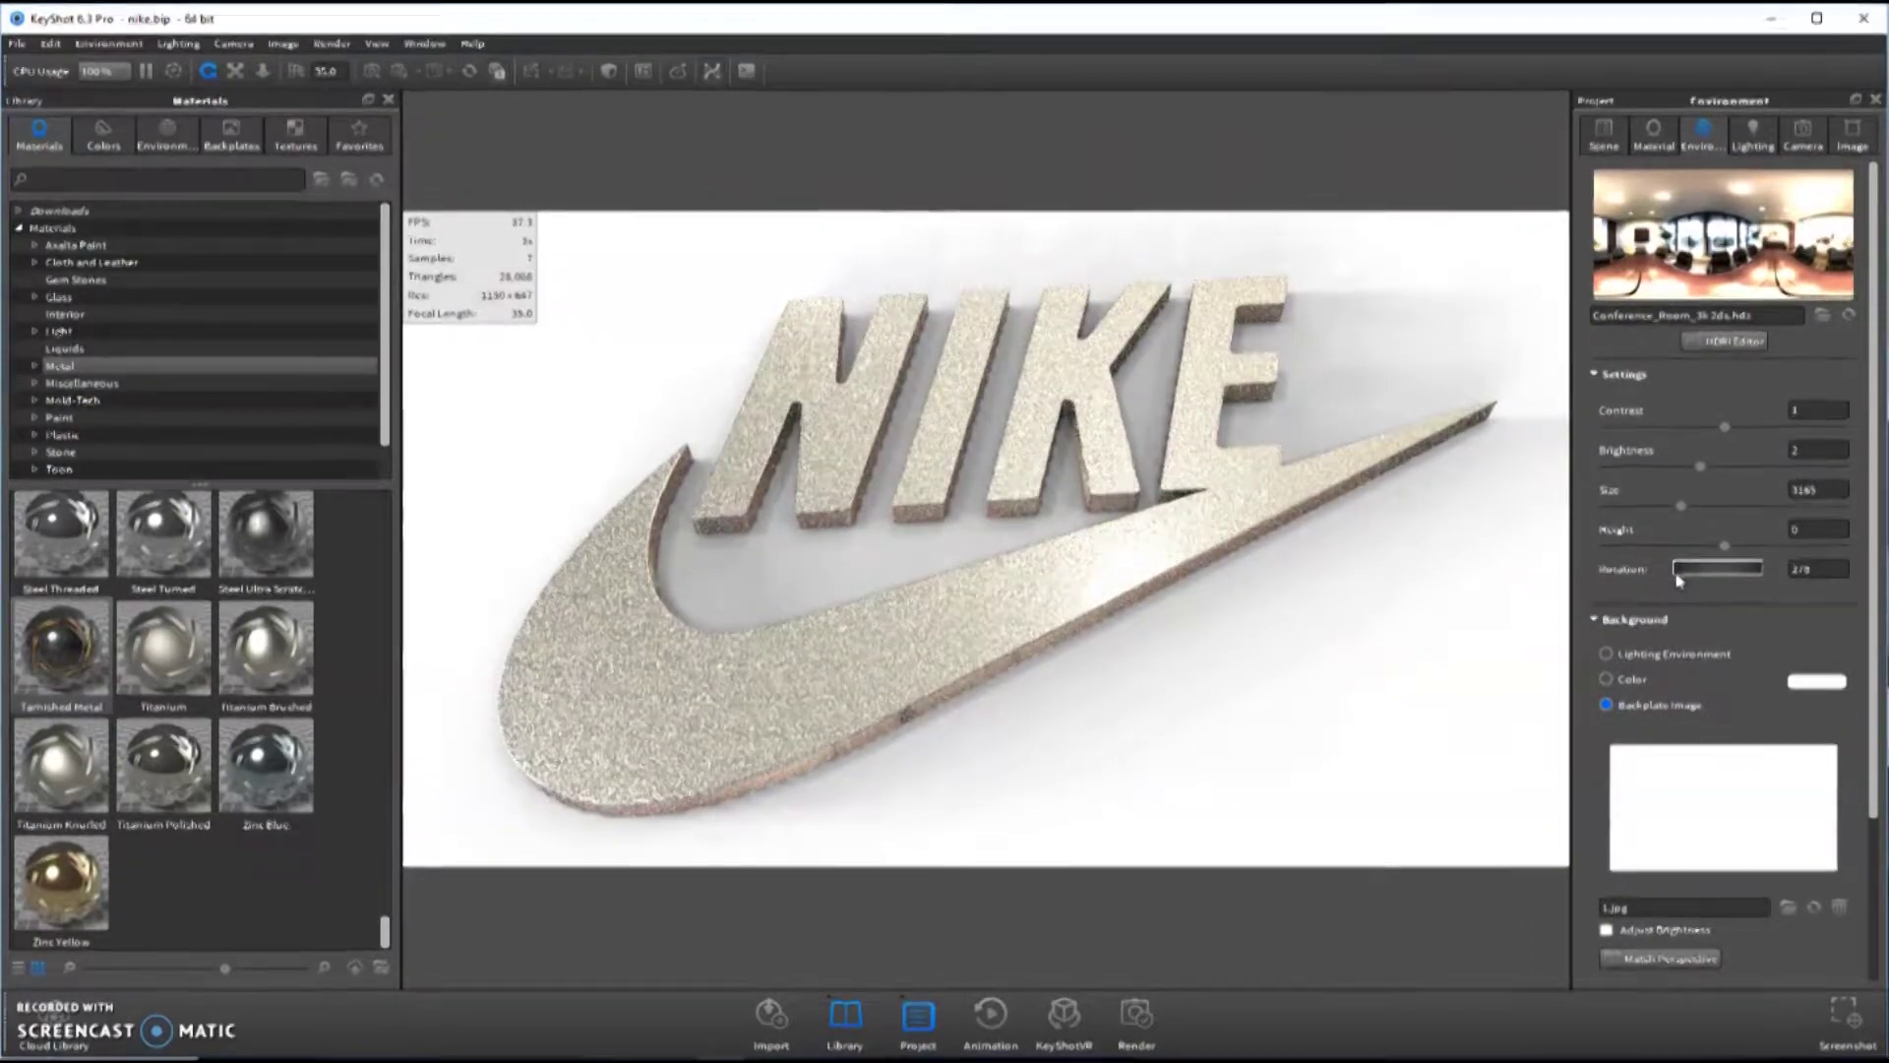
# - Name the still image output nike and start rendering it as a JPEG at 4000 x 2250
pyautogui.click(1136, 1016)
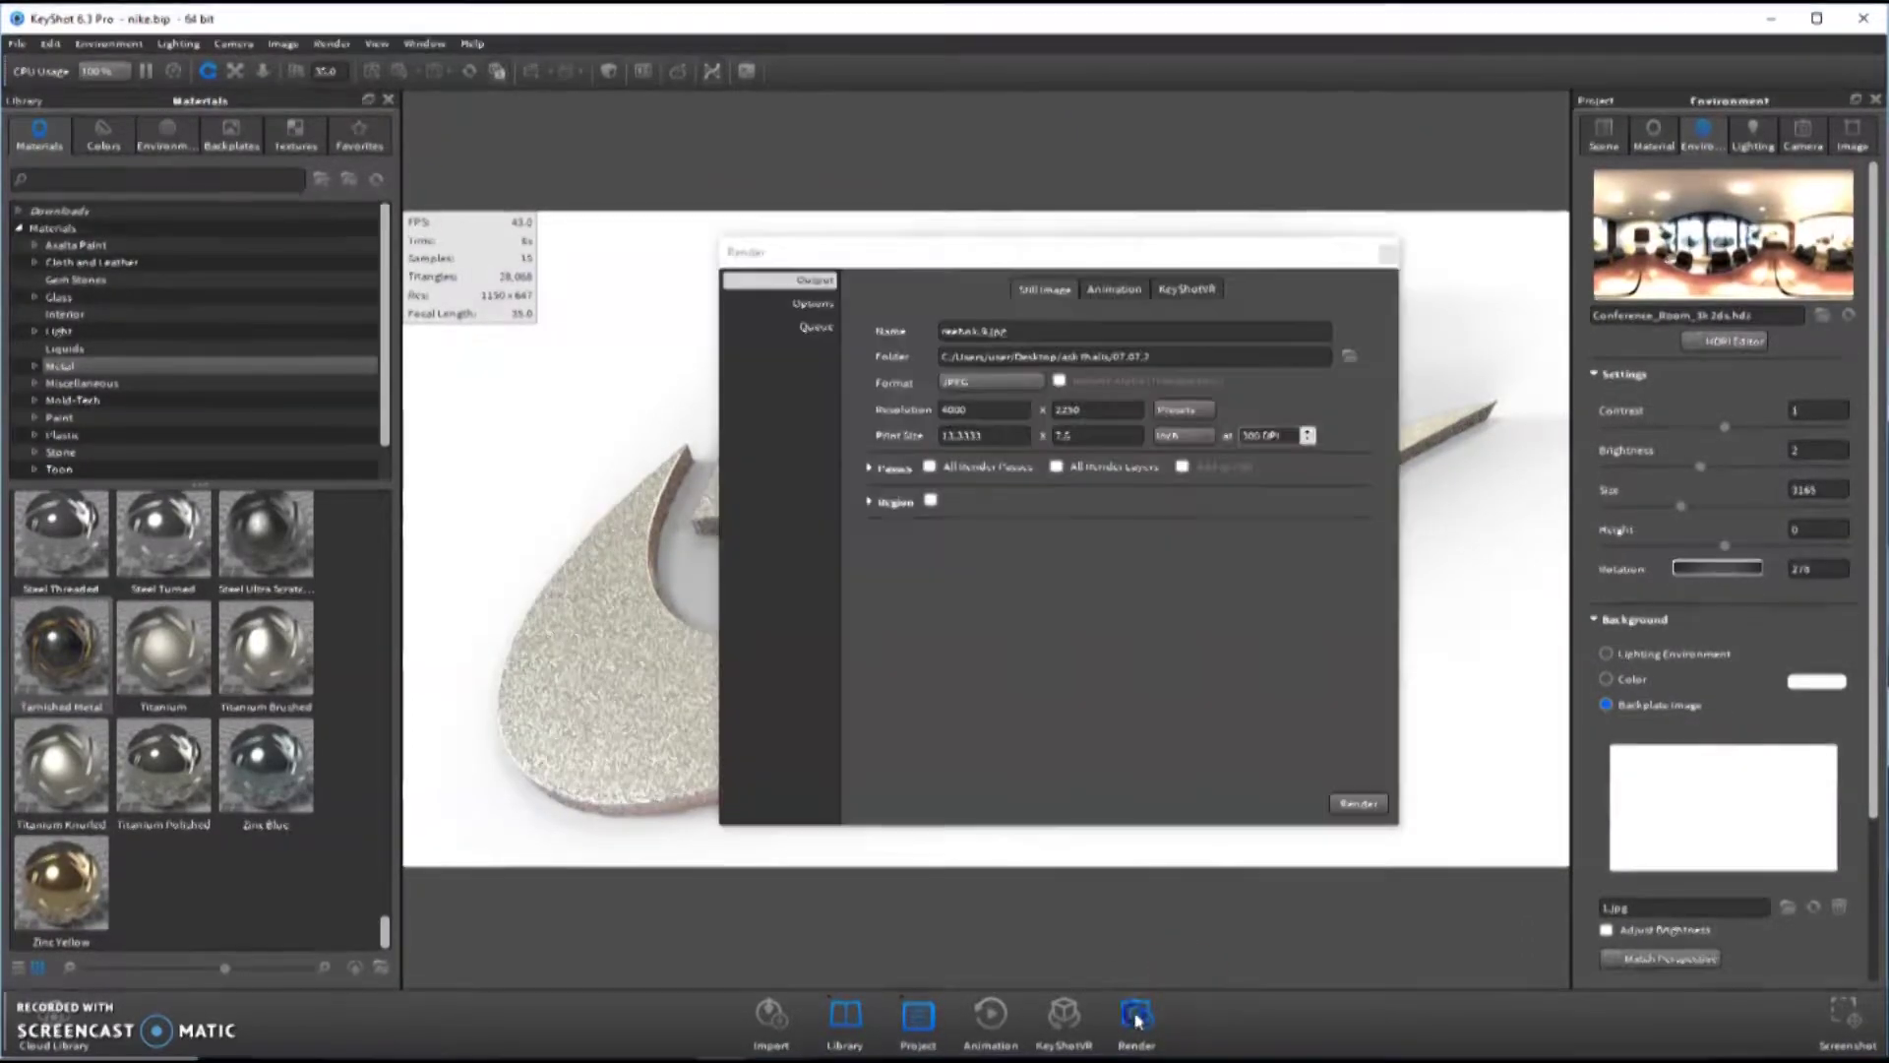
pyautogui.moveTo(1010, 333); pyautogui.dragTo(876, 352)
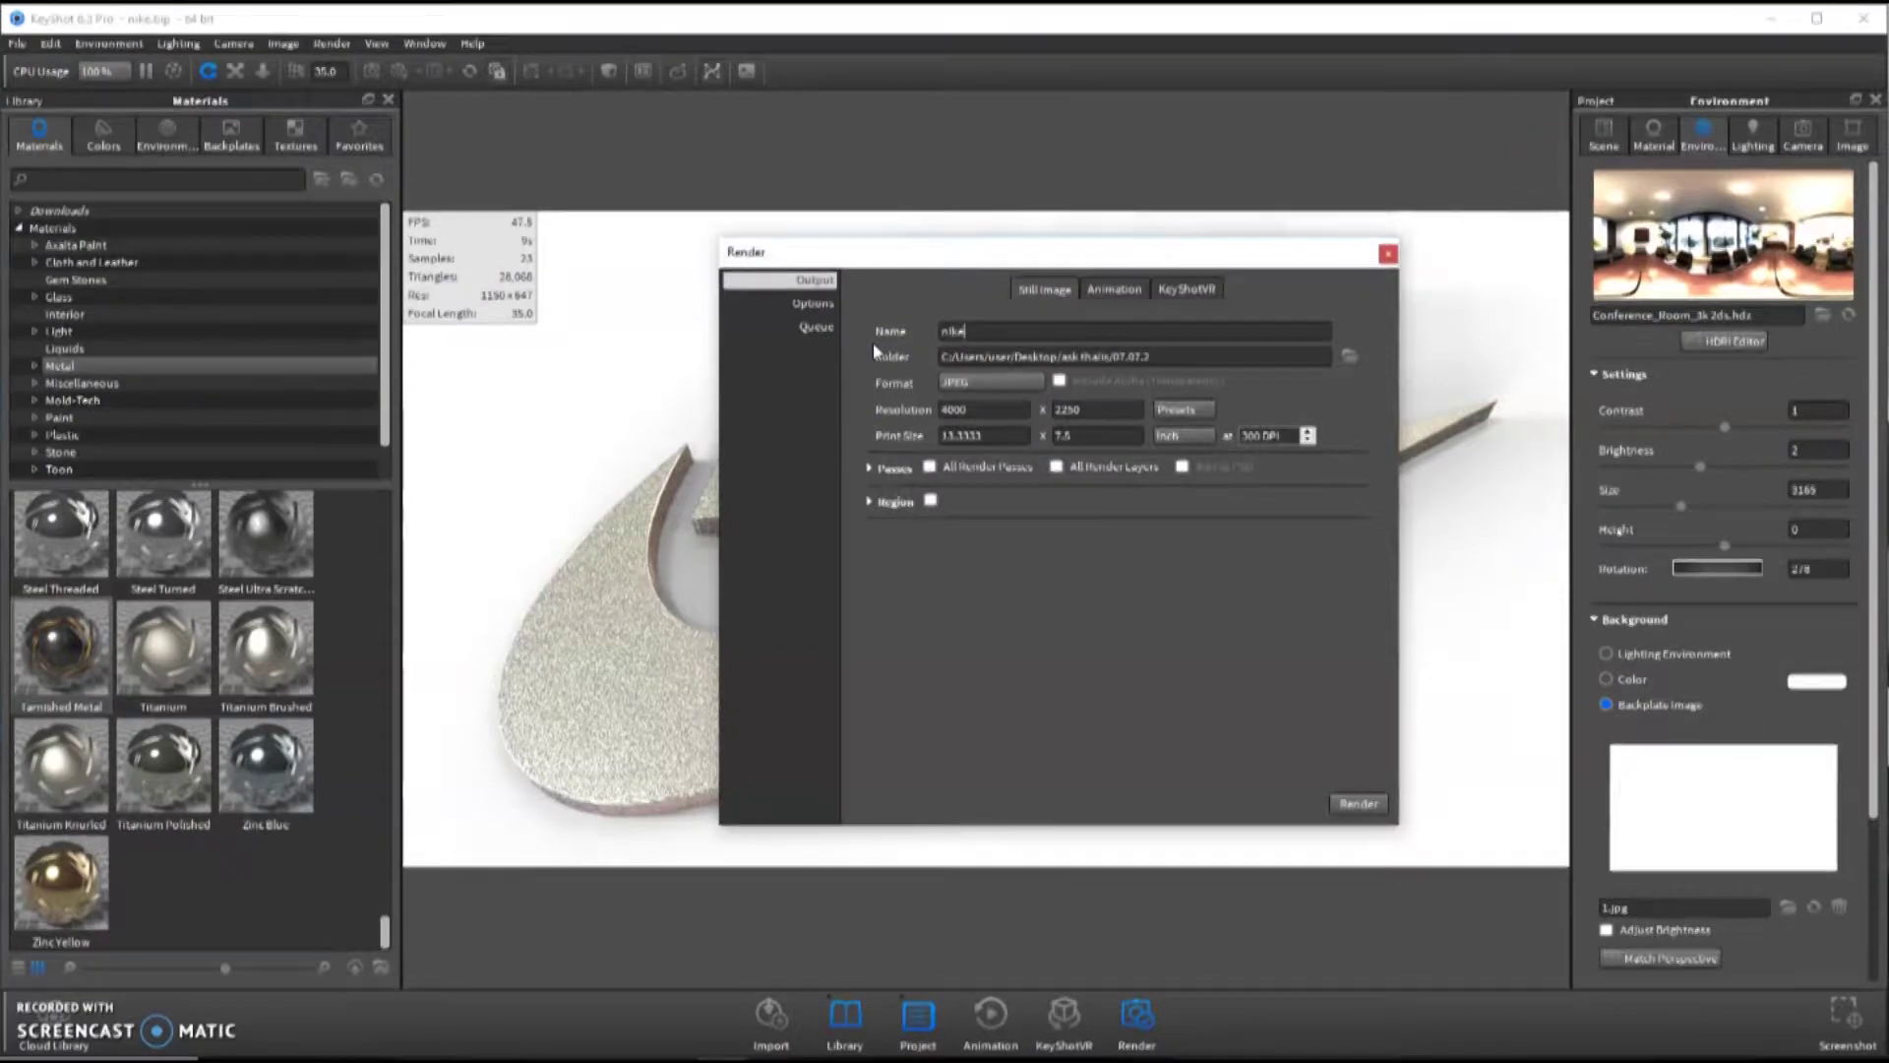
pyautogui.write('nike')
pyautogui.press('Return')
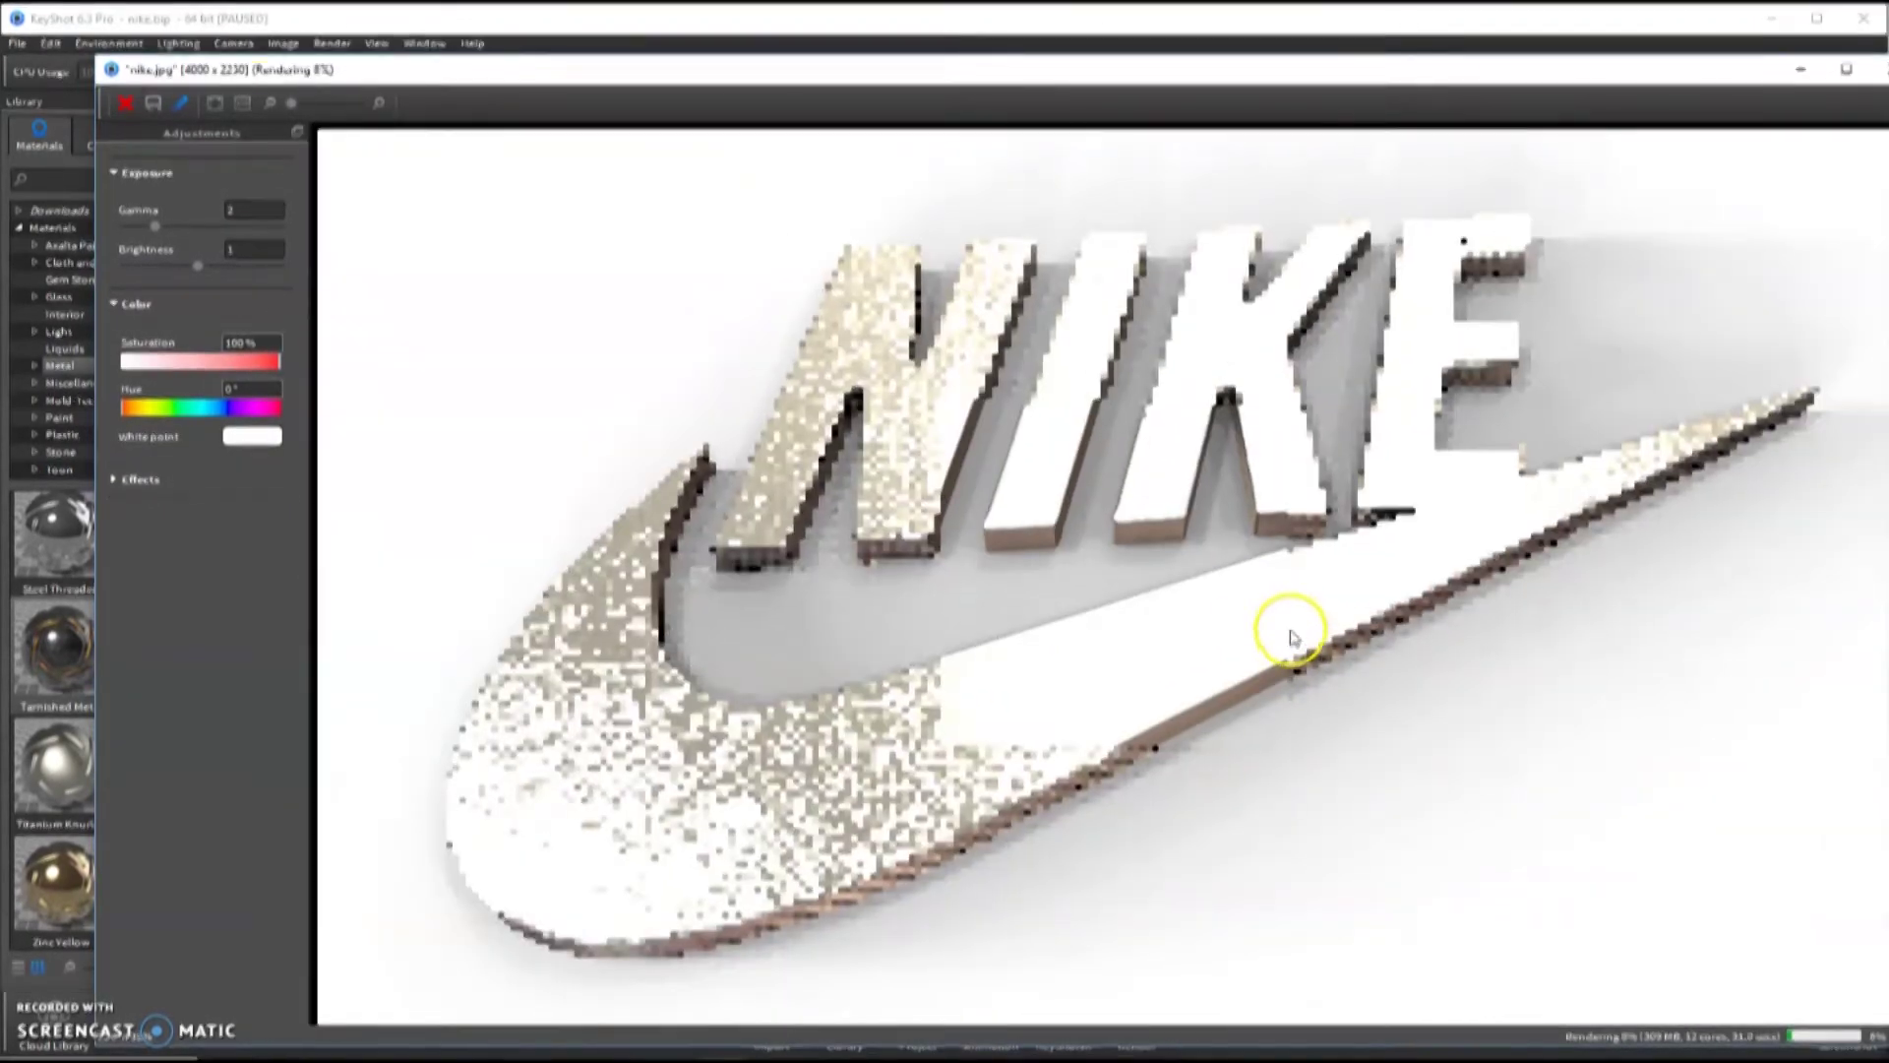
# - Stop the Nike render in progress and return to the scene
pyautogui.click(155, 105)
pyautogui.click(1818, 55)
pyautogui.click(126, 103)
pyautogui.click(1022, 558)
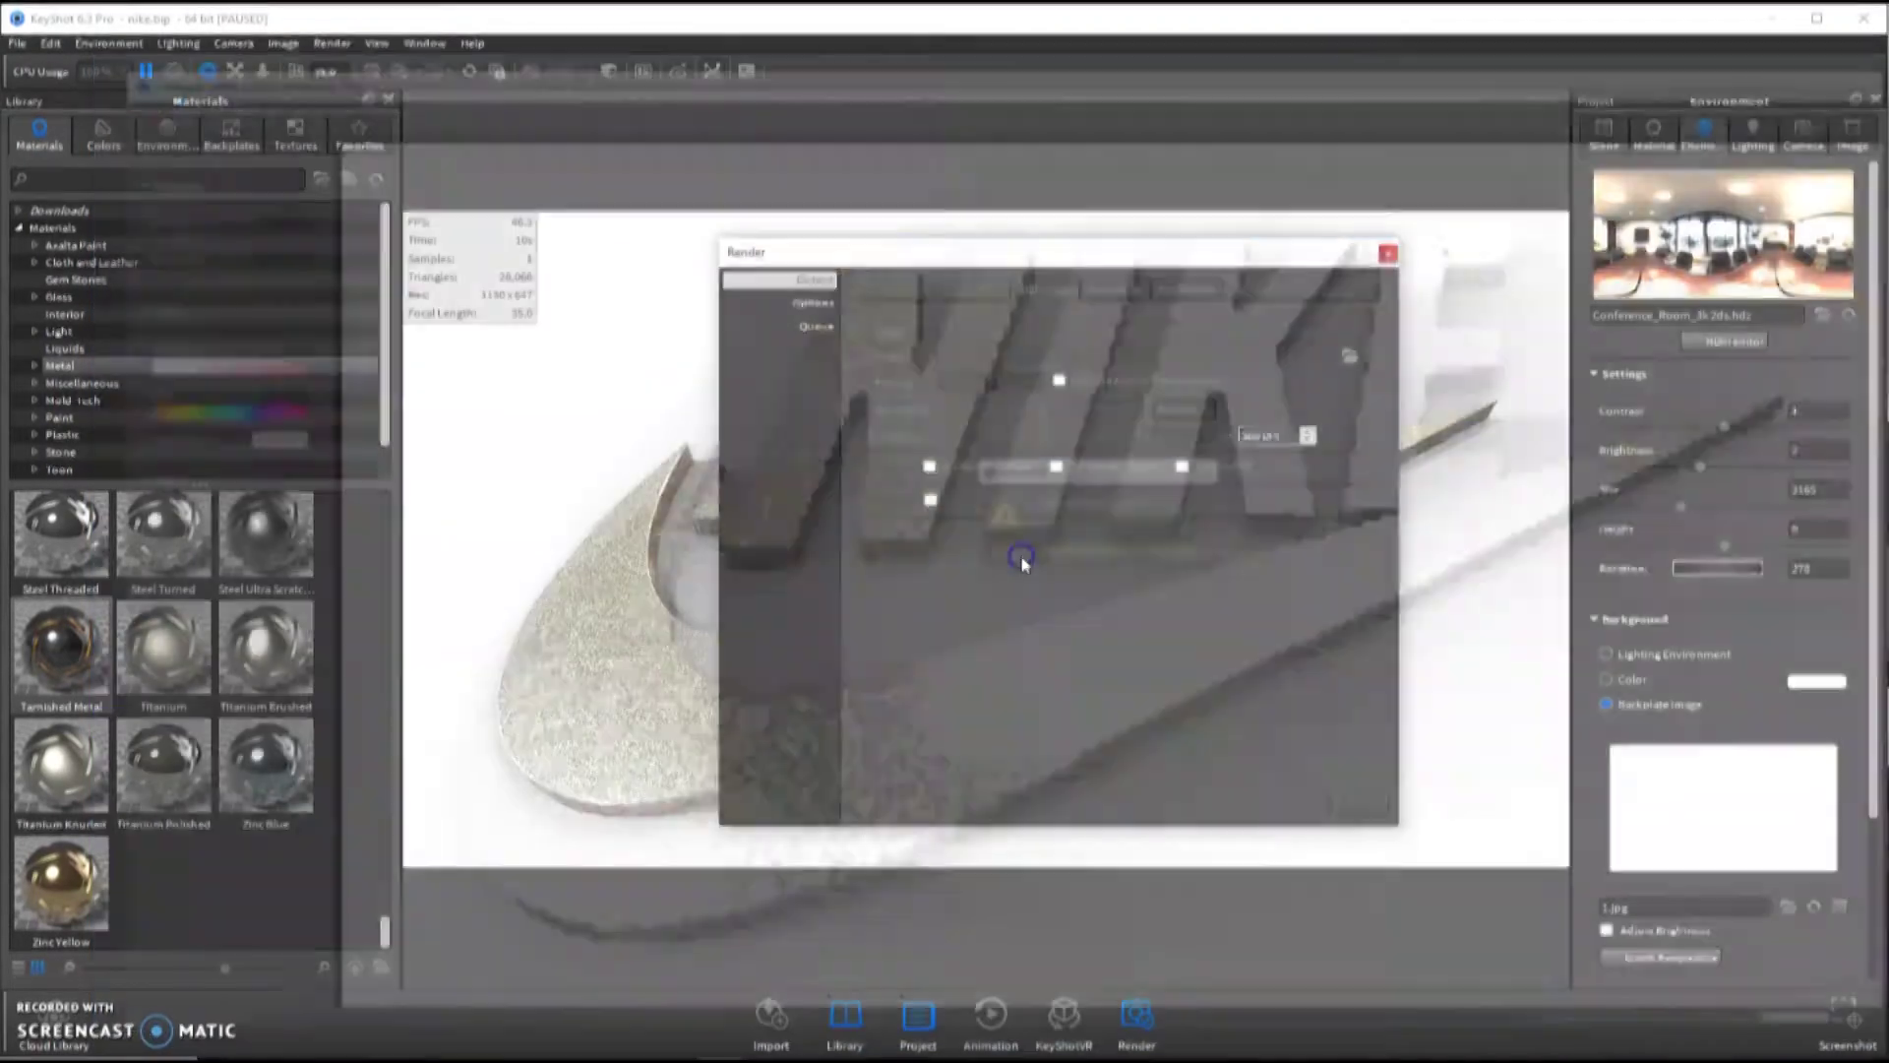
# - Try an environment brightness of 1, and set it to 1.5 instead
pyautogui.write('1')
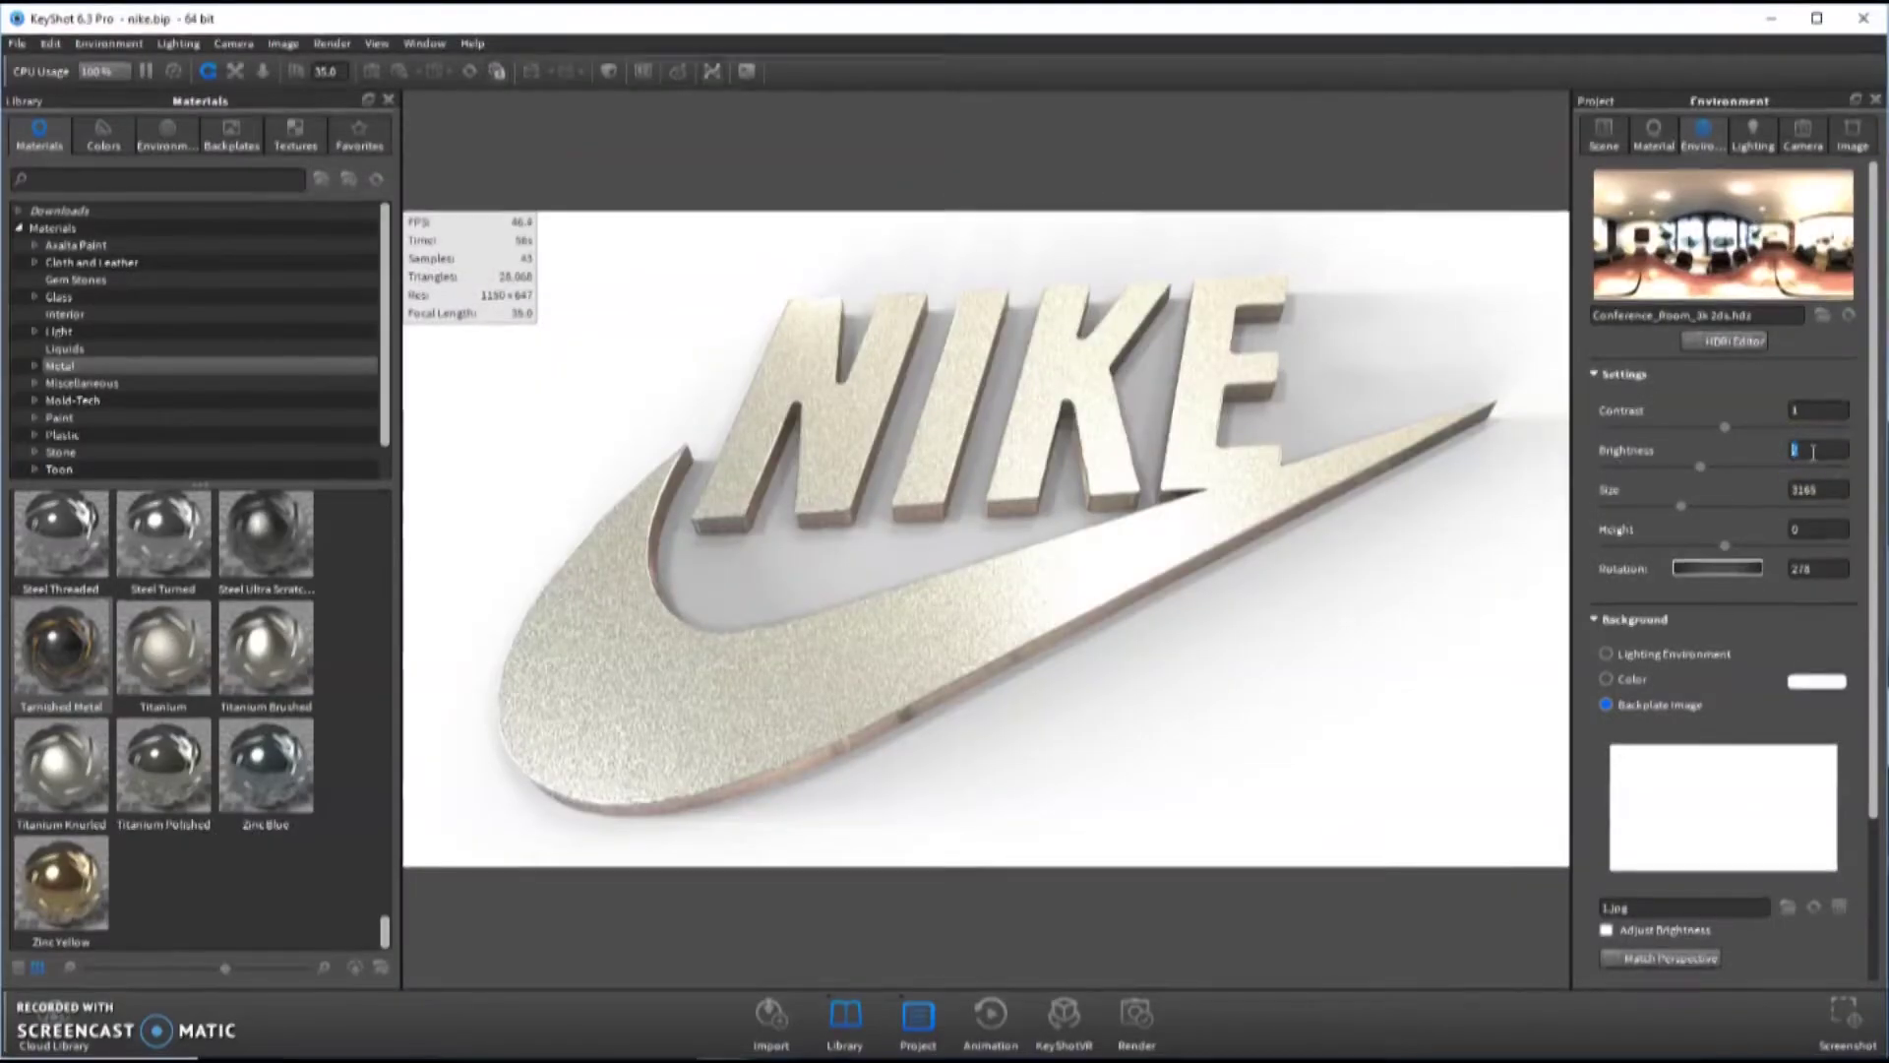
pyautogui.press('Return')
pyautogui.write('1.5')
pyautogui.press('Return')
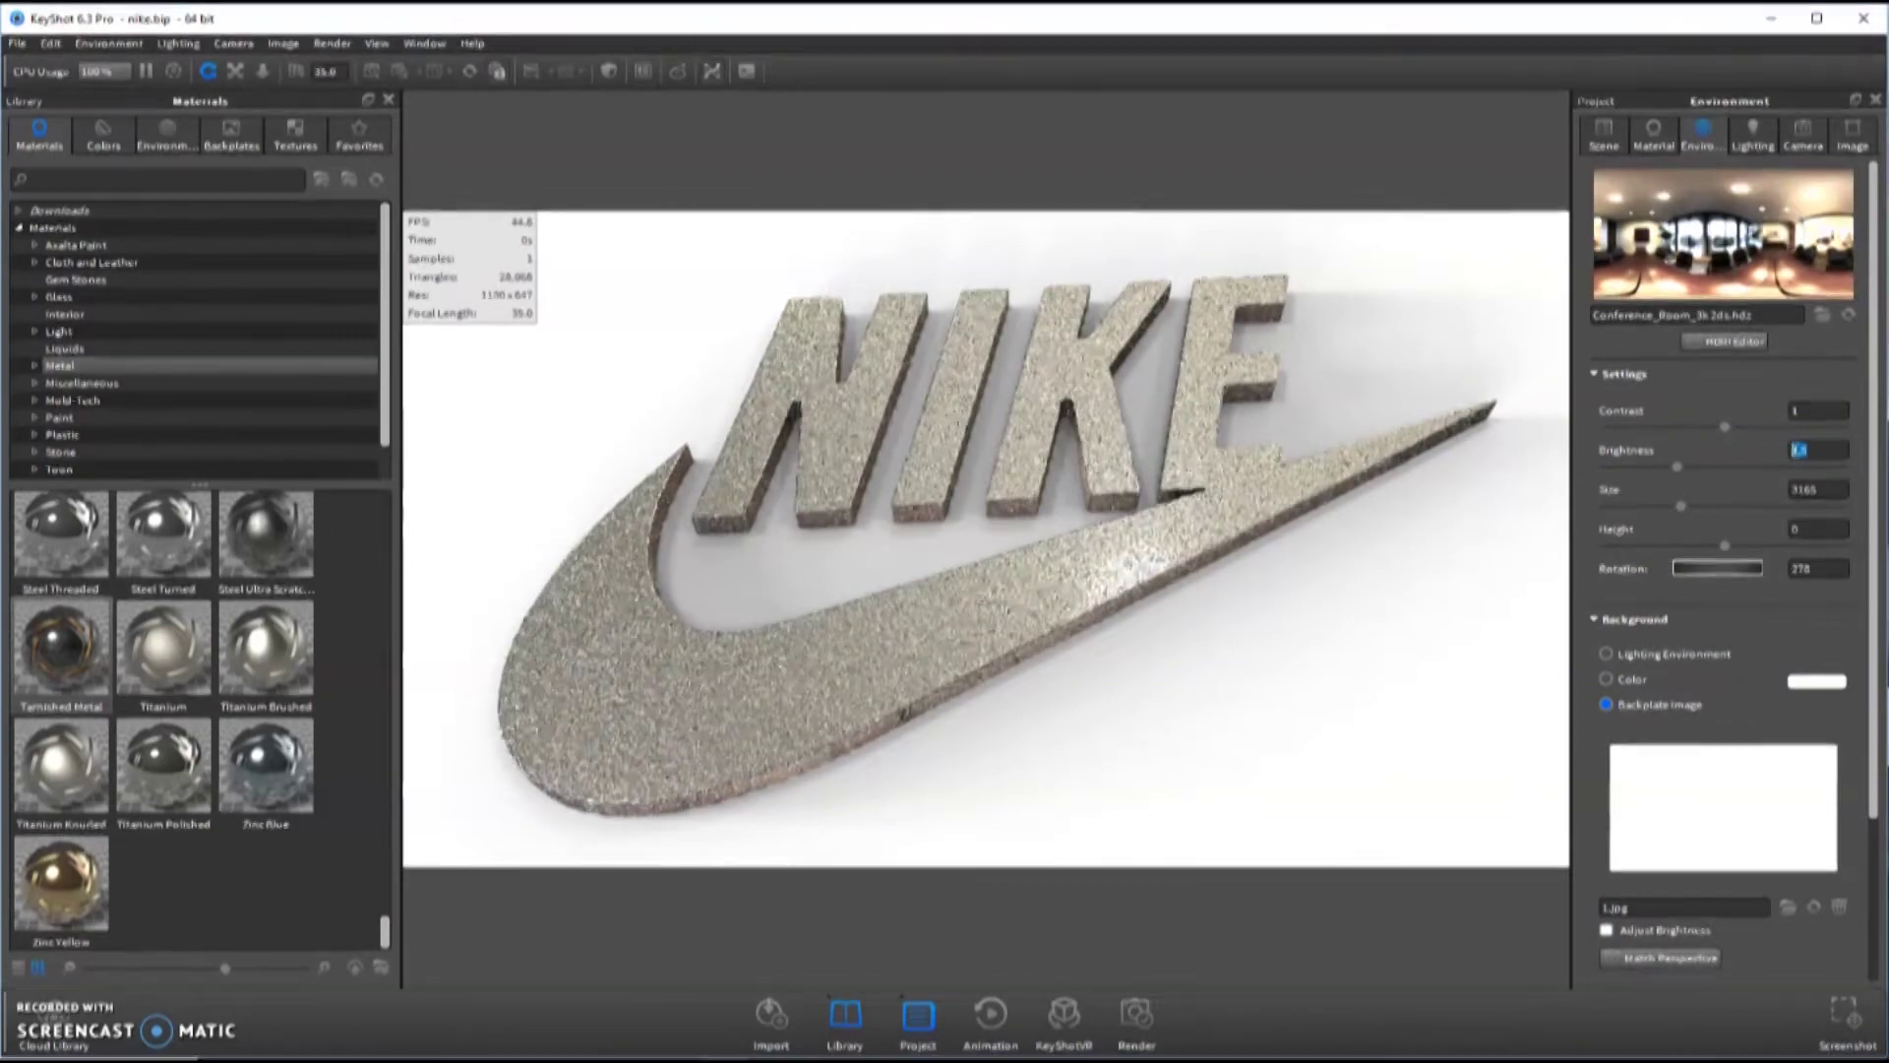
# - Render the Nike still image again, overwriting the existing nike.jpg
pyautogui.hotkey('ctrl', 'p')
pyautogui.click(1358, 804)
pyautogui.click(1184, 567)
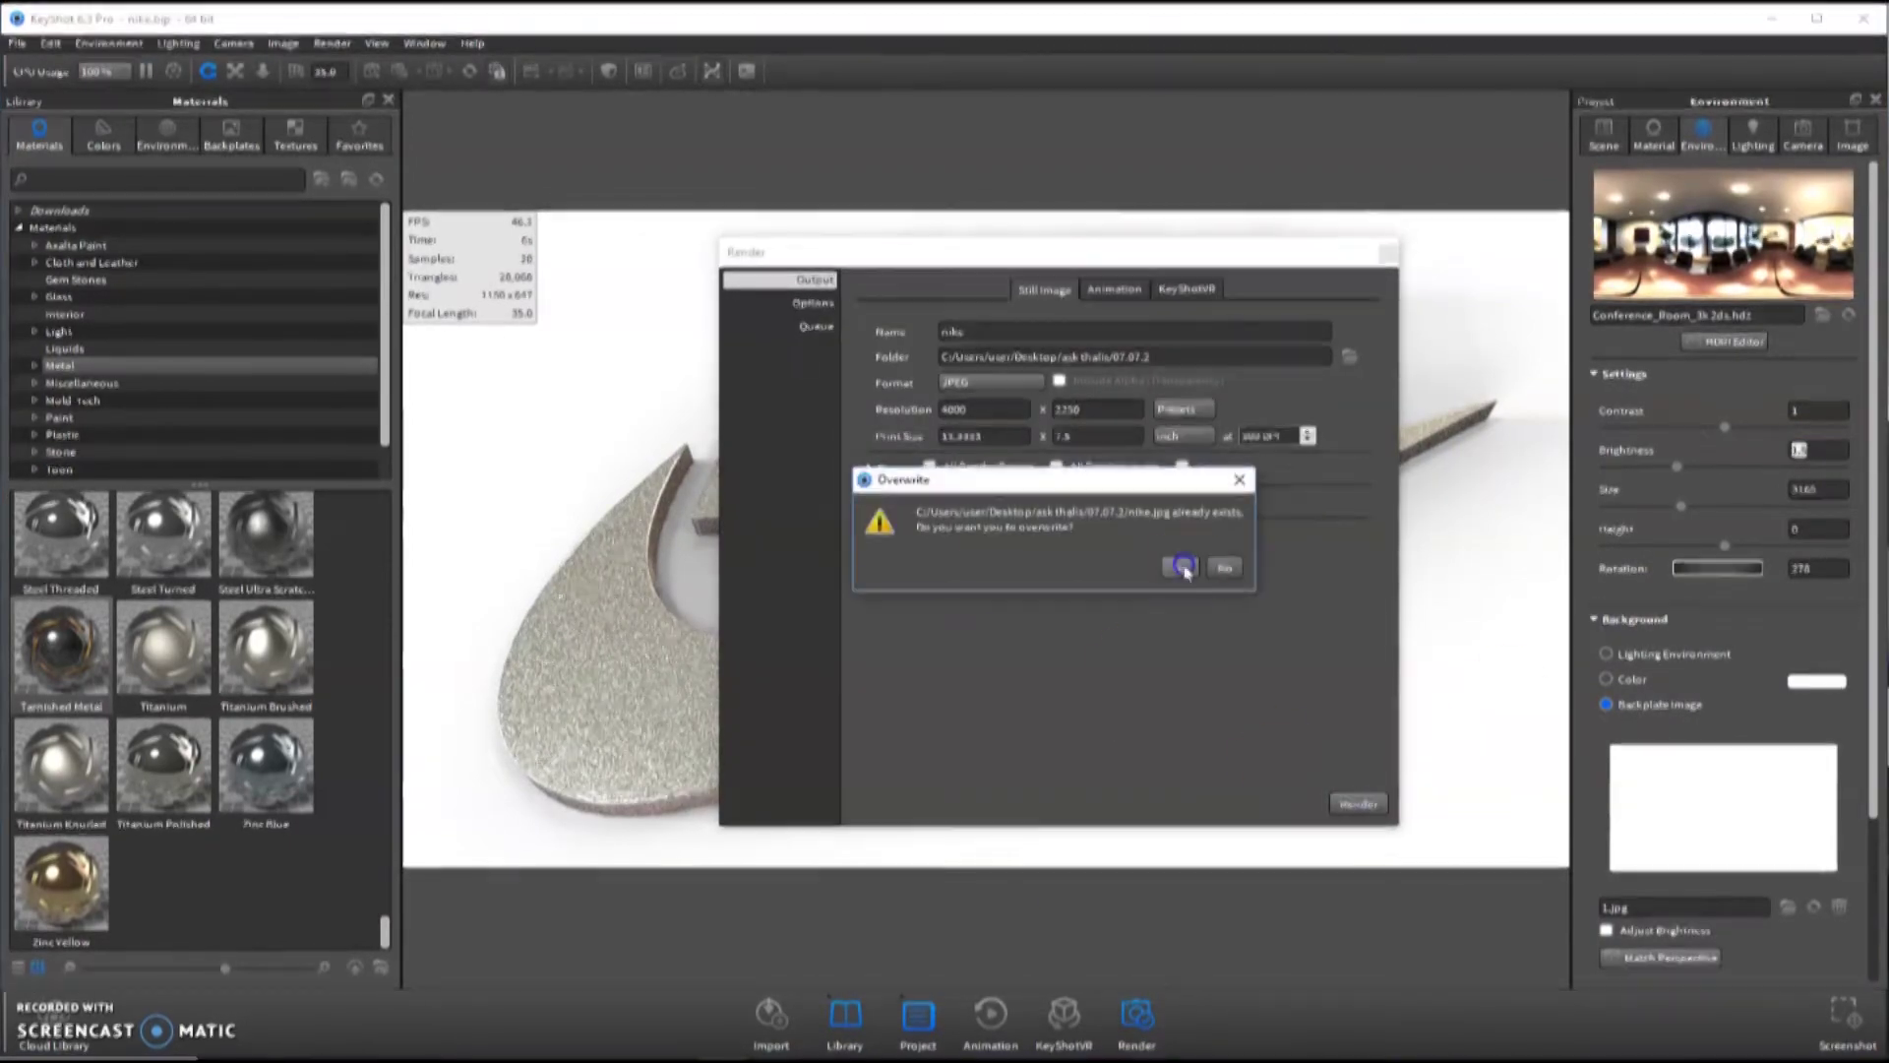